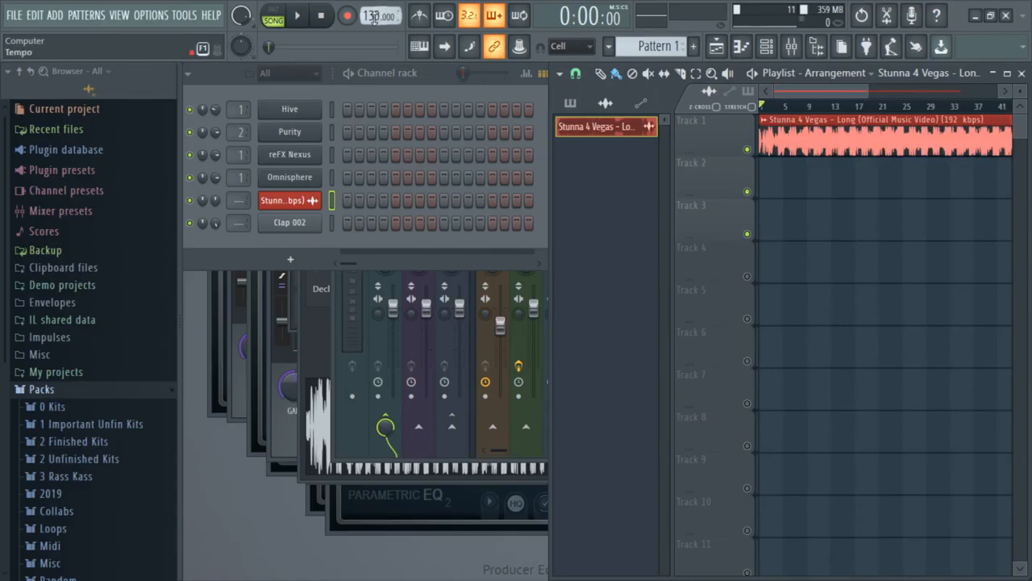
Step: Find the playing song's tempo with the tempo tapper, setting the project to 130 BPM, and close the tapper
{"action": "right_click", "coordinate": [373, 18]}
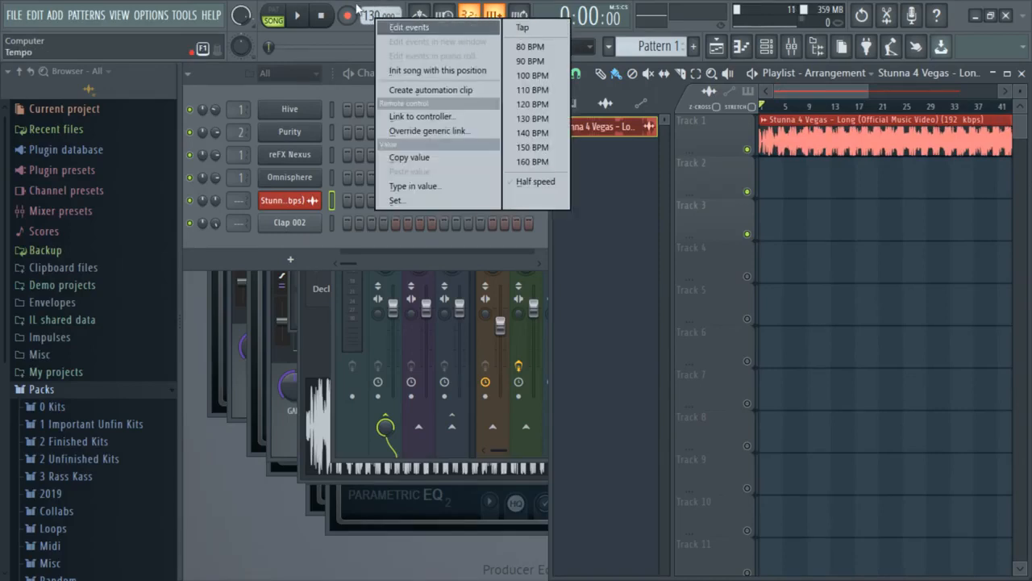
{"action": "left_click", "coordinate": [527, 30]}
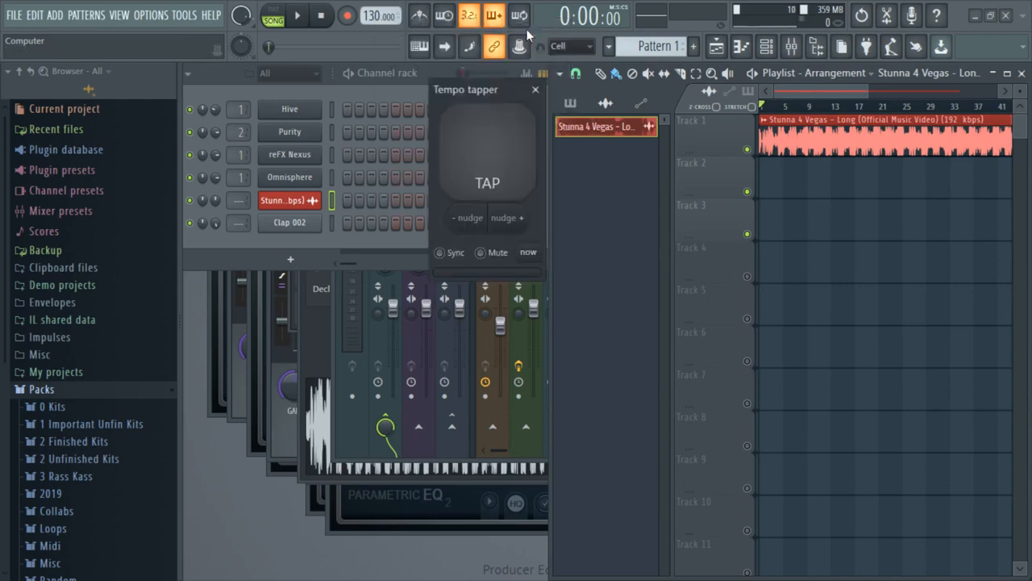
{"action": "key", "text": "space"}
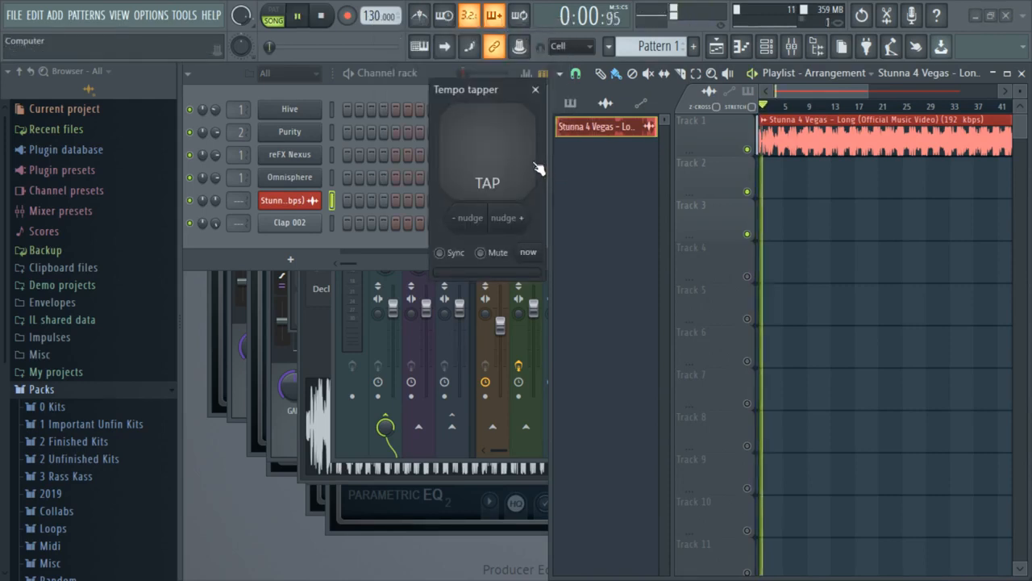
{"action": "left_click", "coordinate": [535, 165]}
{"action": "left_click", "coordinate": [538, 167]}
{"action": "left_click", "coordinate": [541, 166]}
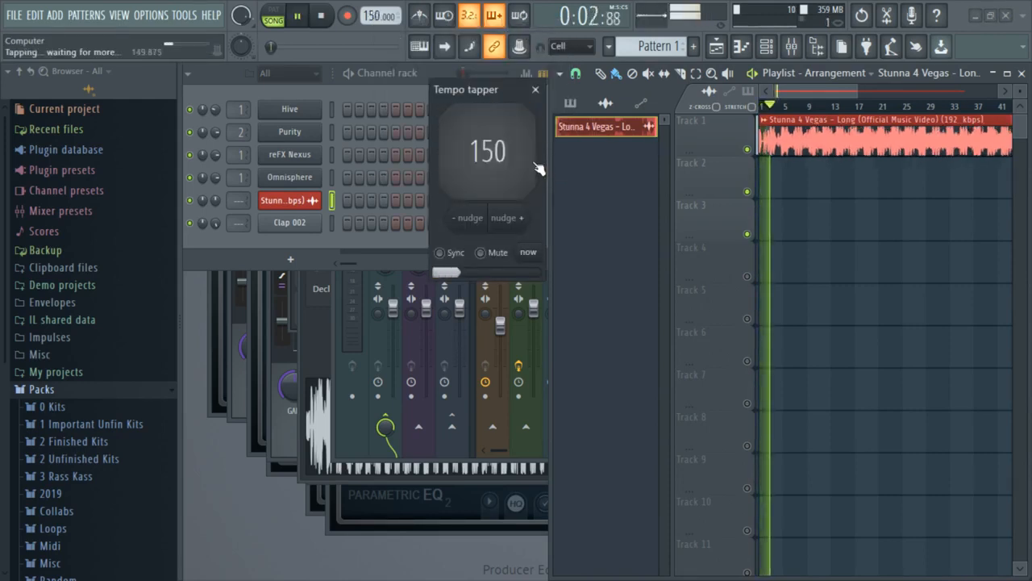
{"action": "left_click", "coordinate": [540, 166]}
{"action": "left_click", "coordinate": [520, 159]}
{"action": "left_click", "coordinate": [520, 159]}
{"action": "left_click", "coordinate": [520, 158]}
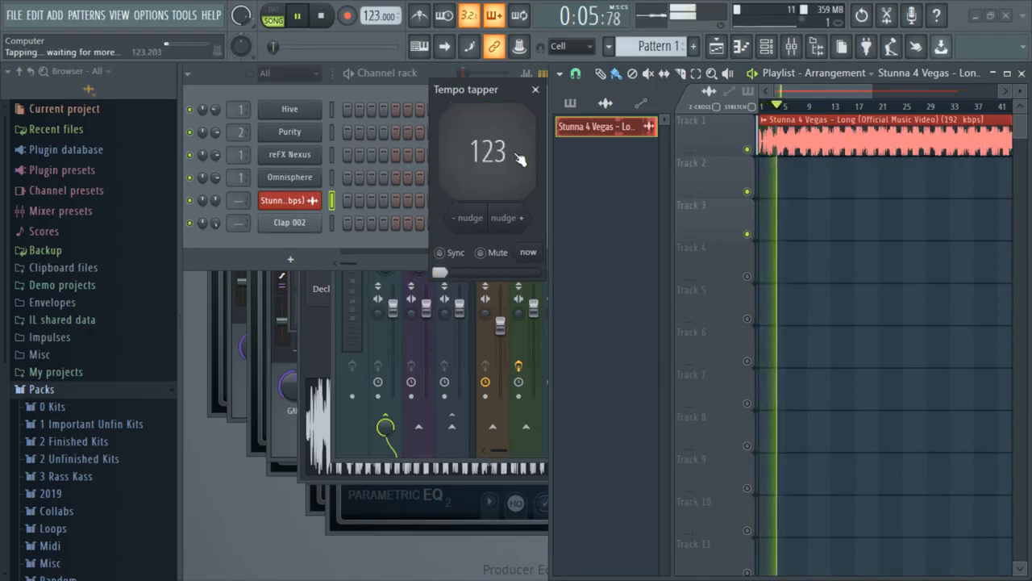
{"action": "left_click", "coordinate": [521, 158]}
{"action": "left_click", "coordinate": [521, 159]}
{"action": "left_click", "coordinate": [520, 159]}
{"action": "left_click", "coordinate": [520, 159]}
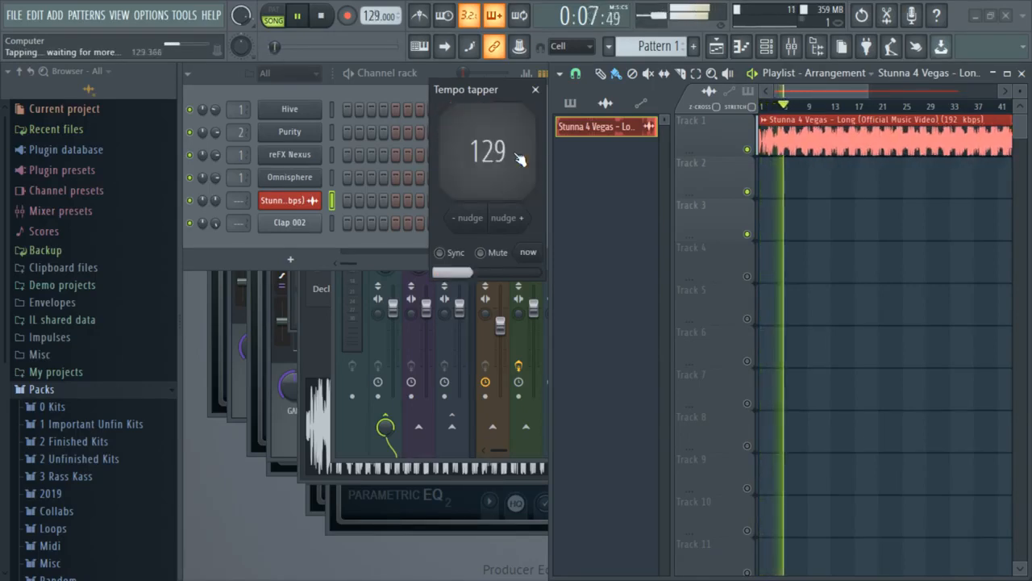
{"action": "left_click", "coordinate": [520, 159]}
{"action": "left_click", "coordinate": [535, 92]}
{"action": "key", "text": "space"}
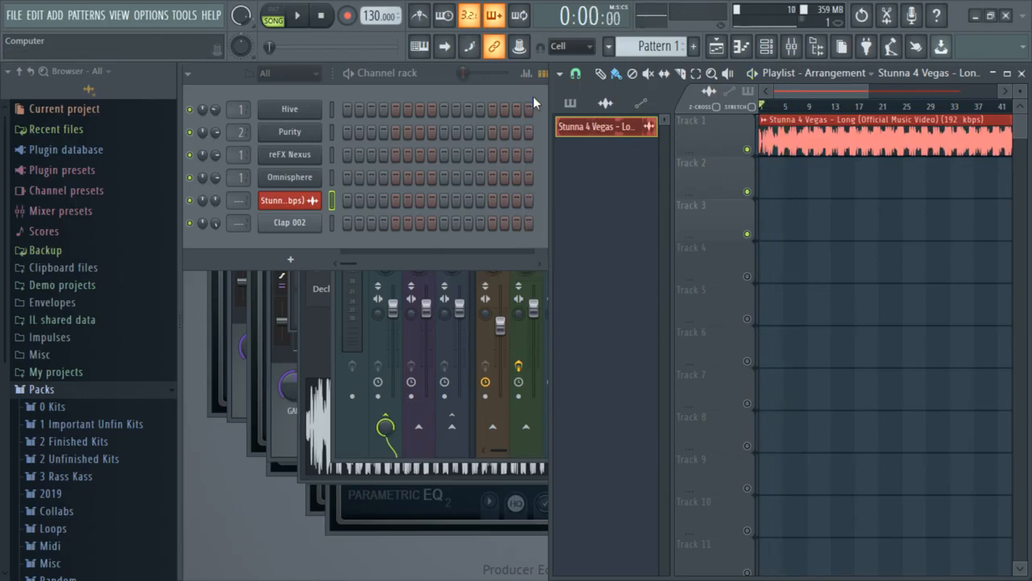
Step: Turn on the metronome and open the channel settings of the song's audio clip on Track 1
{"action": "key", "text": "ctrl+m"}
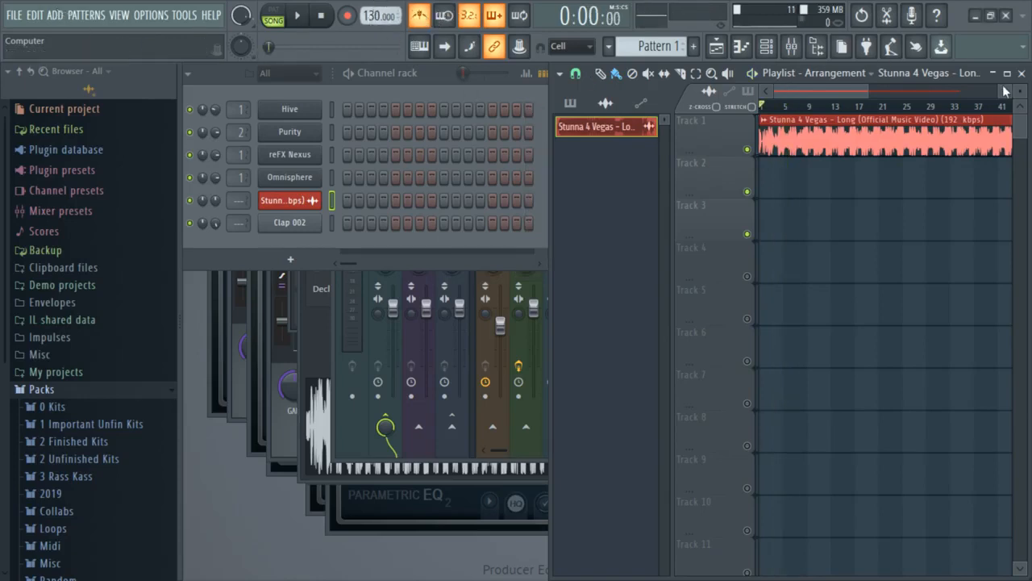
{"action": "left_click_drag", "start_coordinate": [866, 96], "coordinate": [780, 91]}
{"action": "double_click", "coordinate": [786, 129]}
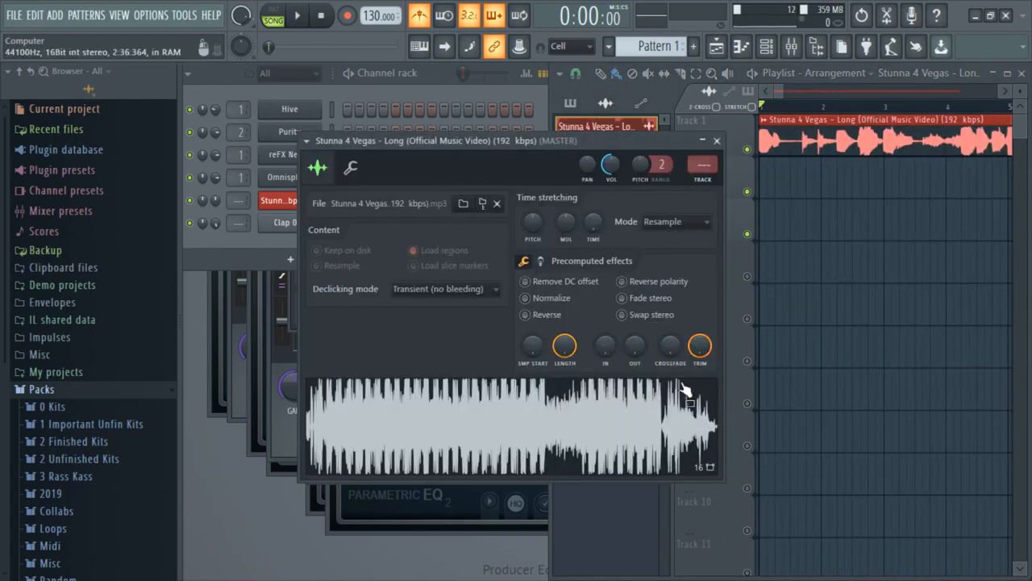
{"action": "left_click_drag", "start_coordinate": [762, 144], "coordinate": [785, 148]}
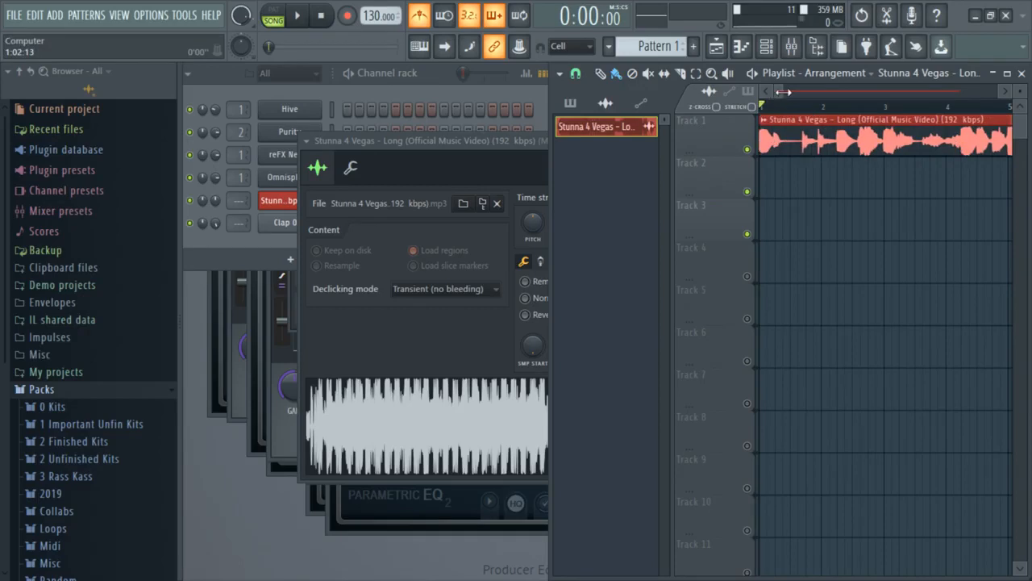
{"action": "scroll", "coordinate": [766, 104], "scroll_direction": "up", "scroll_amount": 3}
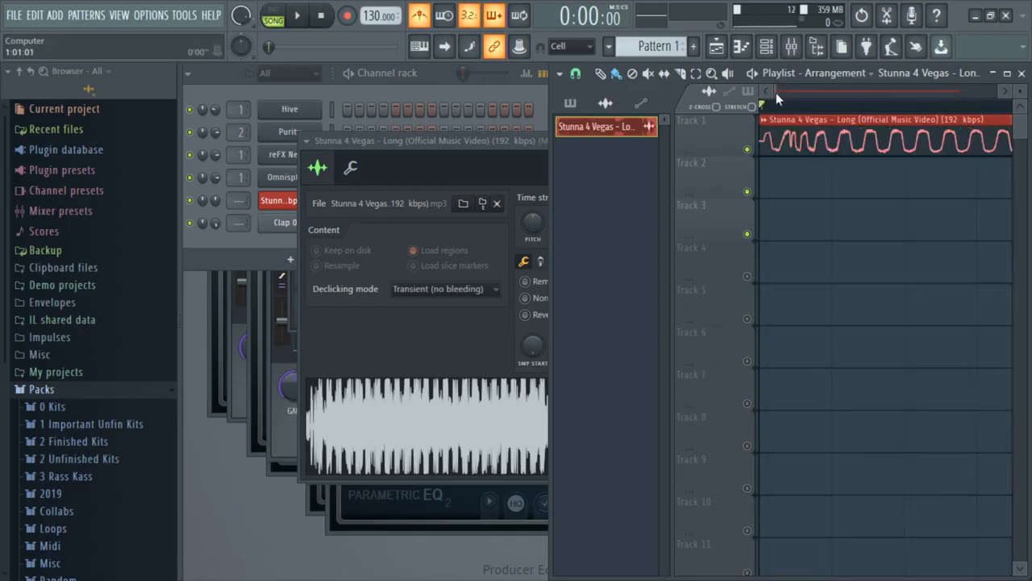
{"action": "scroll", "coordinate": [776, 93], "scroll_direction": "down", "scroll_amount": 5}
Step: Play the song with the metronome and follow the waveform to check that its beats match the bar lines
{"action": "key", "text": "space"}
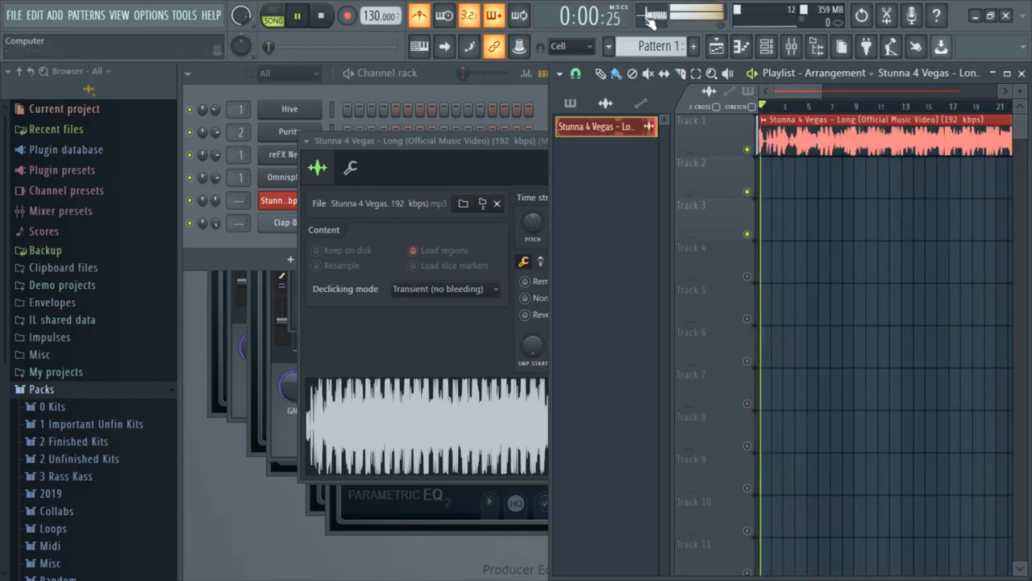
{"action": "left_click_drag", "start_coordinate": [821, 91], "coordinate": [782, 89]}
{"action": "left_click", "coordinate": [1007, 92]}
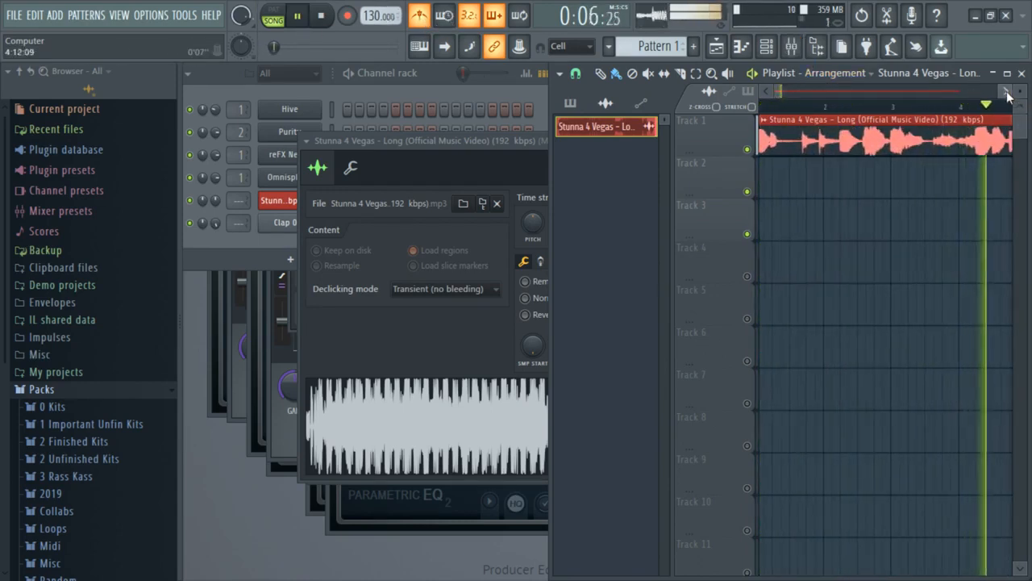
{"action": "left_click", "coordinate": [1007, 93]}
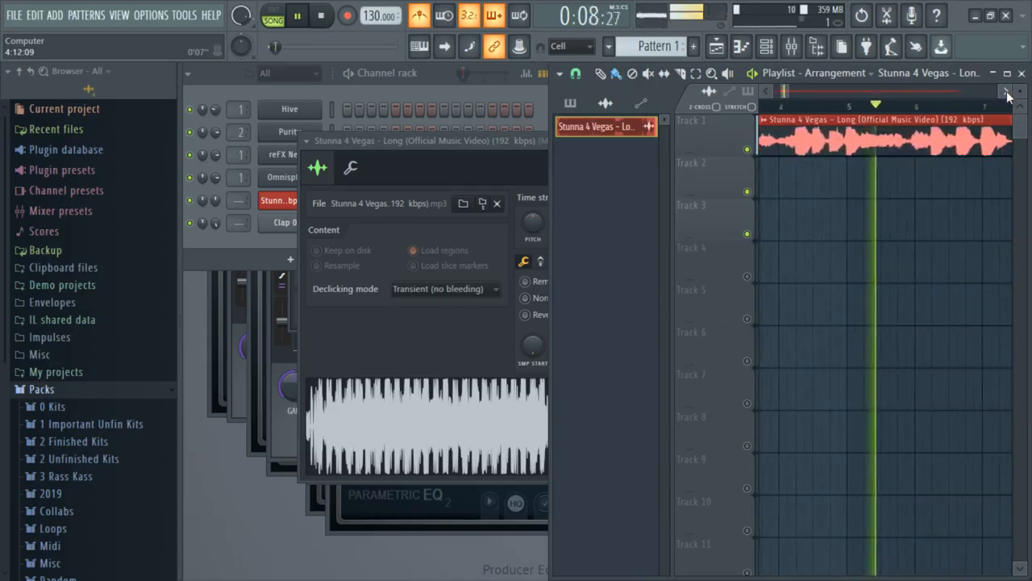
{"action": "left_click", "coordinate": [1007, 93]}
{"action": "left_click", "coordinate": [1010, 93]}
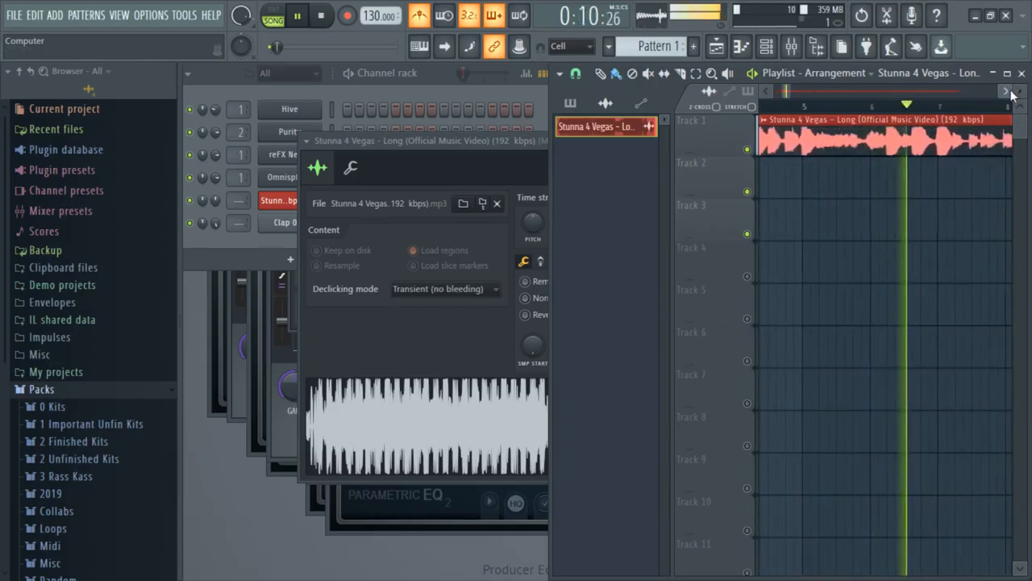
{"action": "left_click", "coordinate": [1010, 94]}
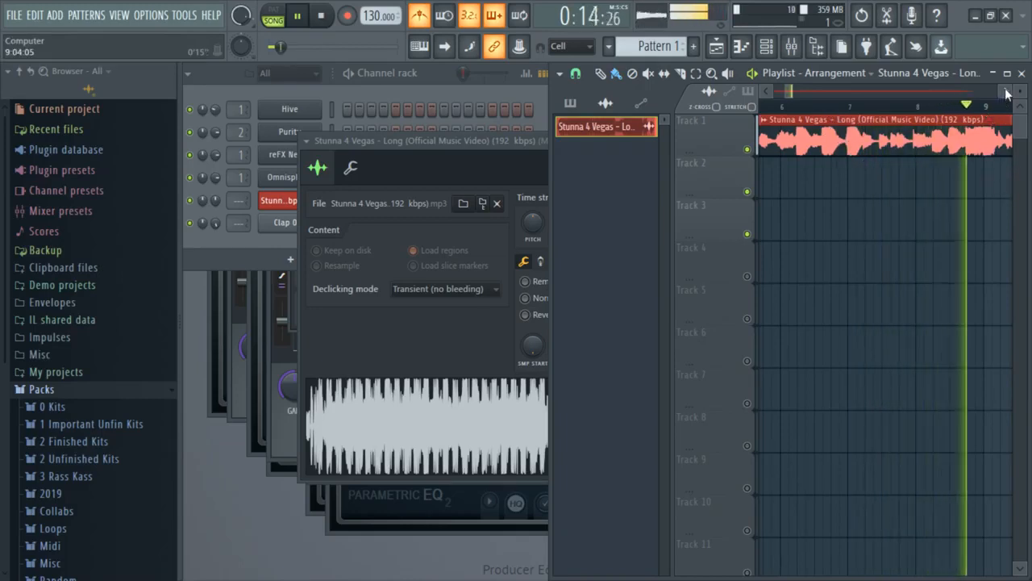
{"action": "left_click", "coordinate": [1006, 93]}
{"action": "key", "text": "space"}
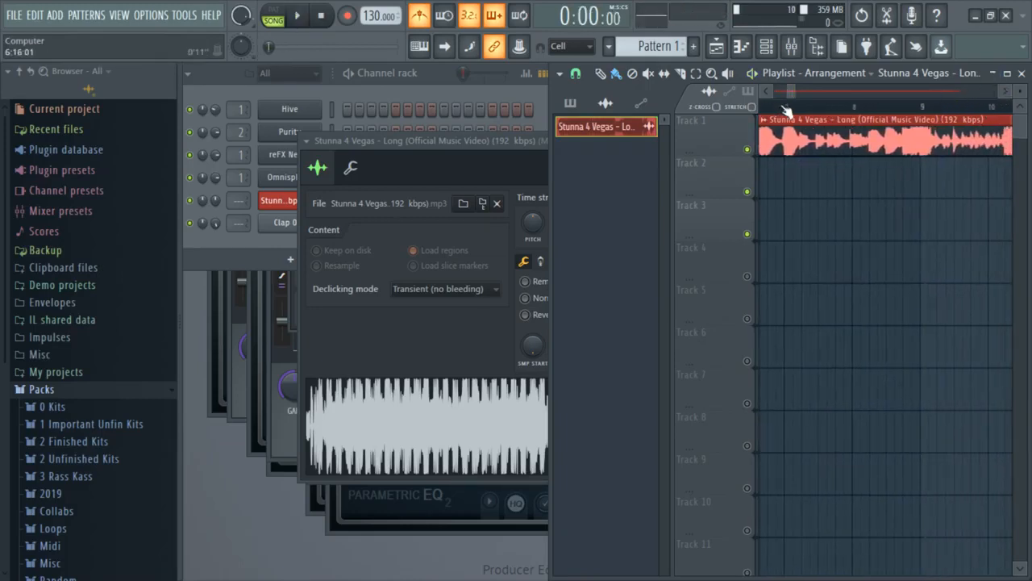
Step: Turn off the metronome
{"action": "left_click_drag", "start_coordinate": [794, 94], "coordinate": [795, 95]}
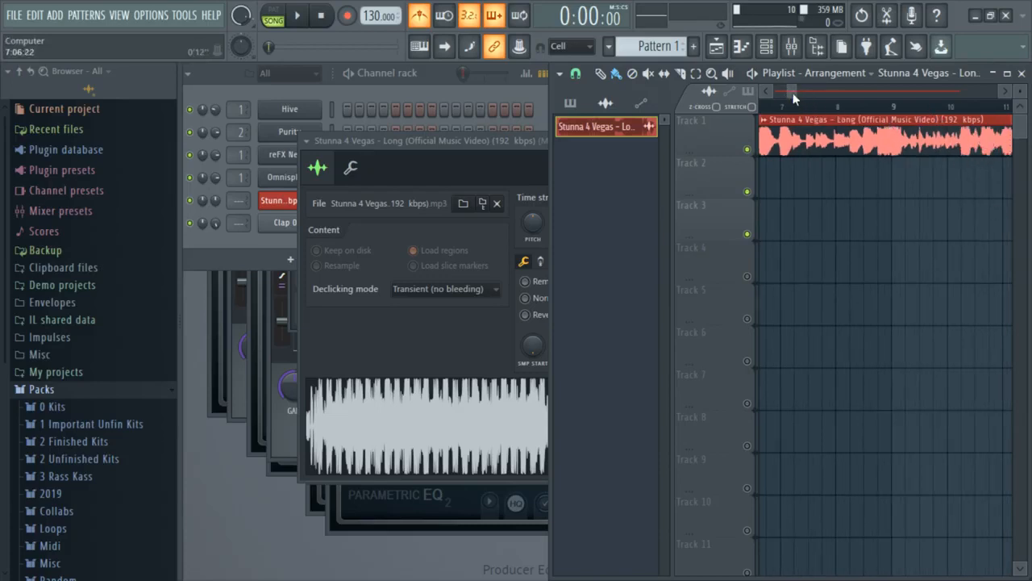
{"action": "mouse_move", "coordinate": [794, 95]}
{"action": "left_mouse_down"}
{"action": "mouse_move", "coordinate": [776, 95]}
{"action": "mouse_move", "coordinate": [806, 90]}
{"action": "left_mouse_up"}
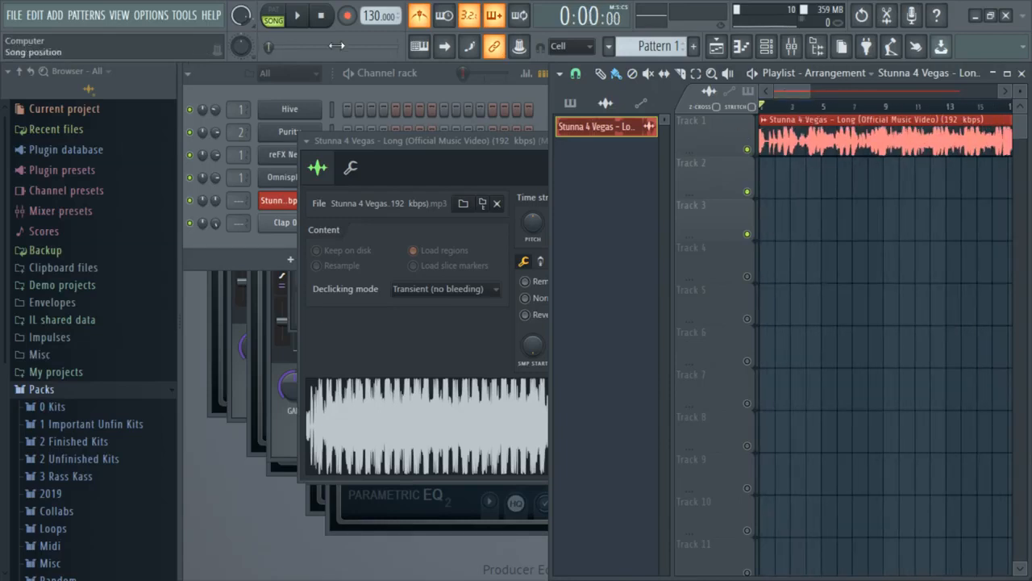
{"action": "key", "text": "space"}
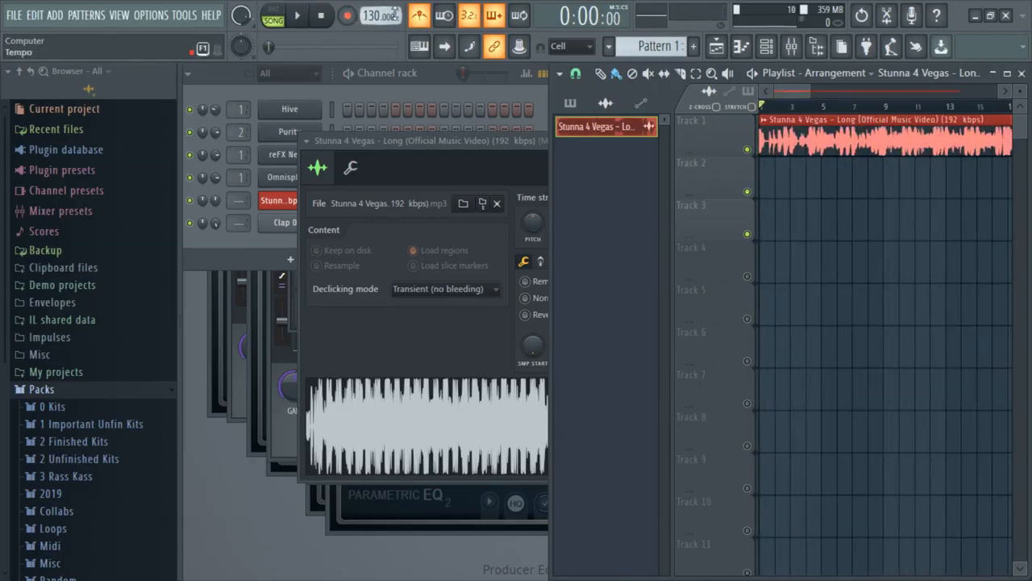
{"action": "left_click", "coordinate": [420, 14]}
Step: Duplicate the song clip so it sits on Tracks 1 and 2, and make the Track 1 clip unique
{"action": "left_click_drag", "start_coordinate": [900, 145], "coordinate": [900, 187]}
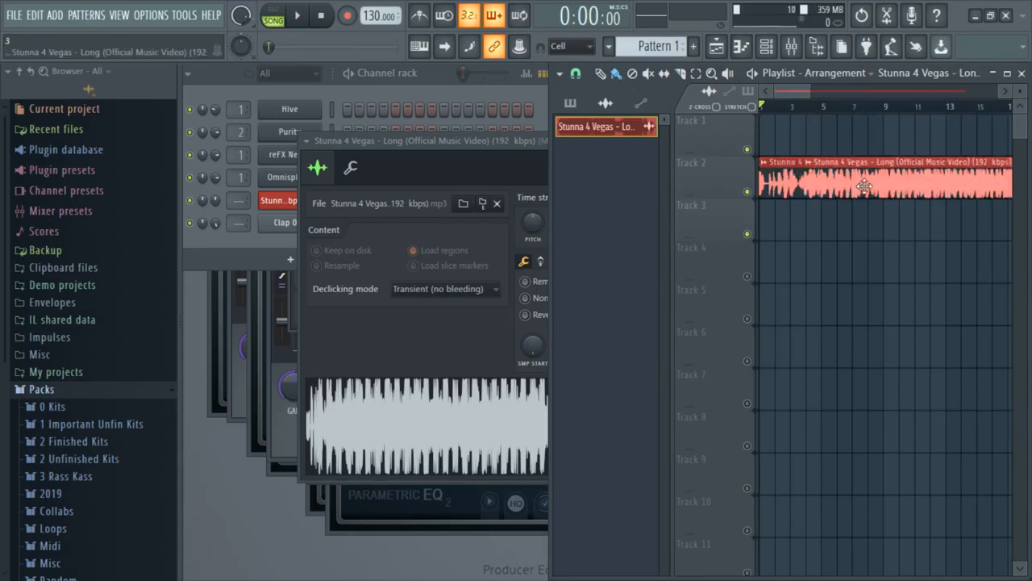
{"action": "left_click_drag", "start_coordinate": [820, 173], "coordinate": [819, 130]}
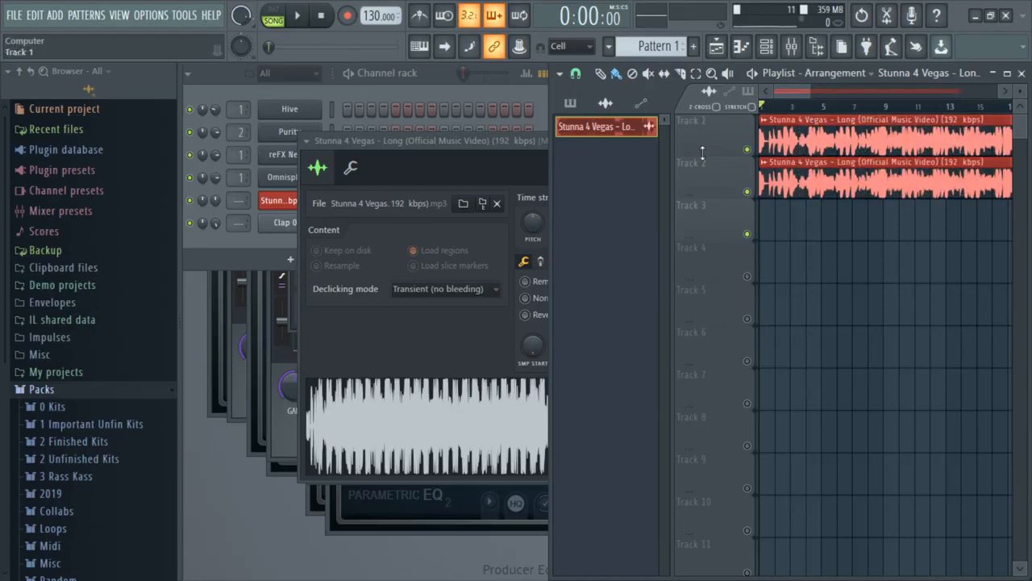
{"action": "left_click", "coordinate": [763, 119]}
{"action": "left_click", "coordinate": [798, 233]}
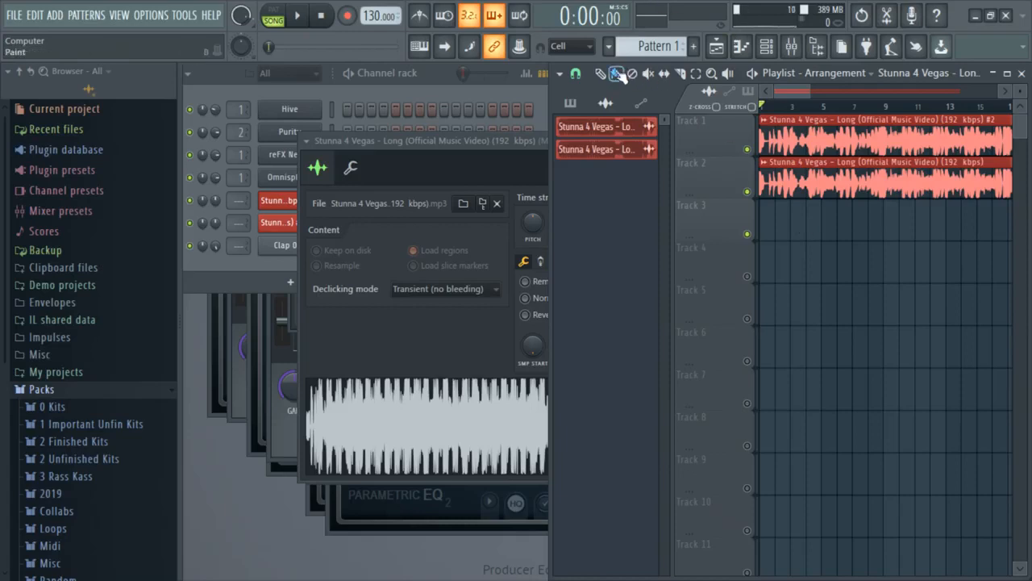
Step: Change the playlist's snap setting and open the channel settings of the unique clip on Track 1
{"action": "left_click", "coordinate": [576, 73]}
{"action": "left_click", "coordinate": [586, 84]}
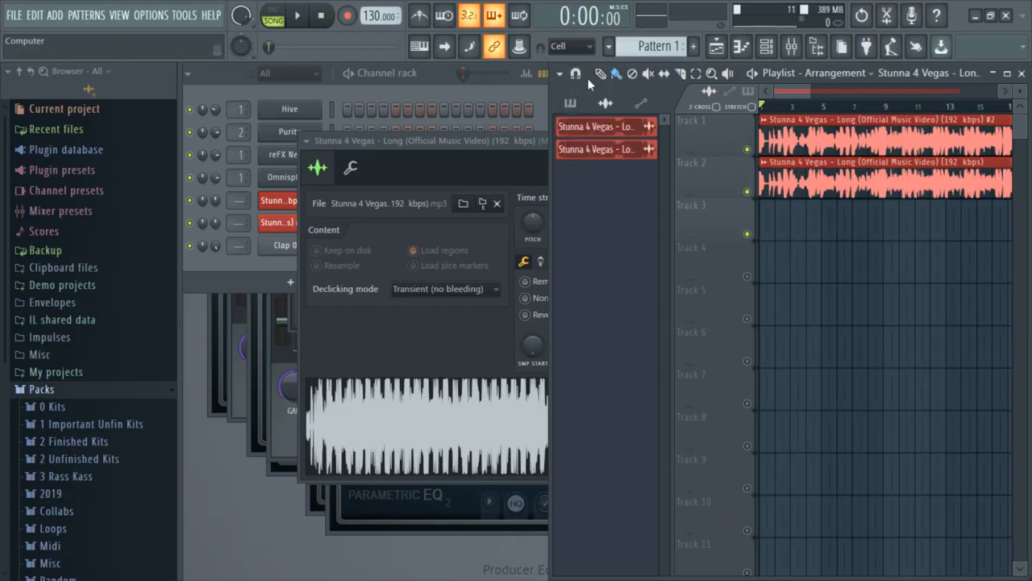
{"action": "double_click", "coordinate": [808, 139]}
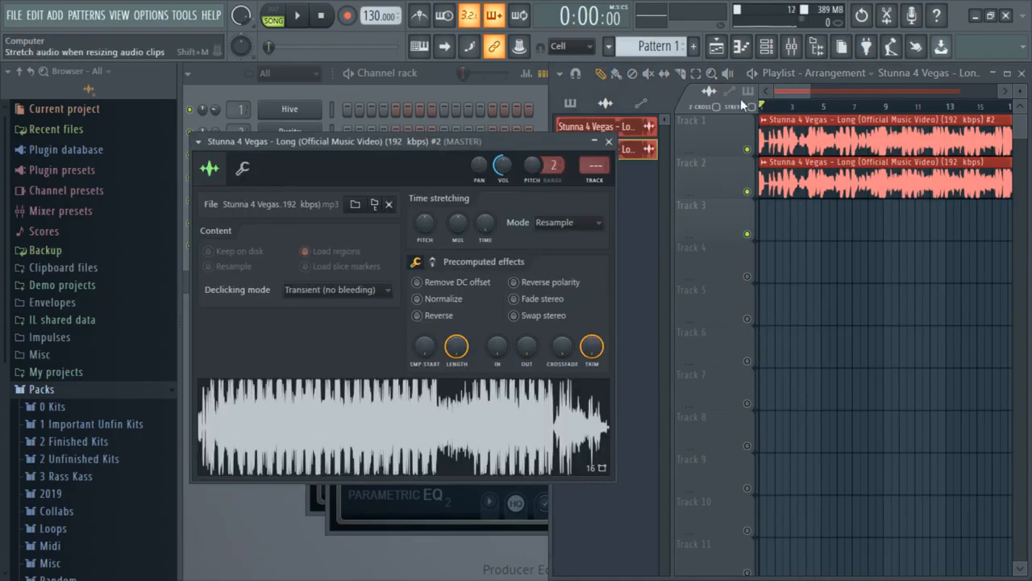
Step: Solo Track 2 and Track 1 in alternation, leaving Track 1 soloed
{"action": "right_click", "coordinate": [746, 192]}
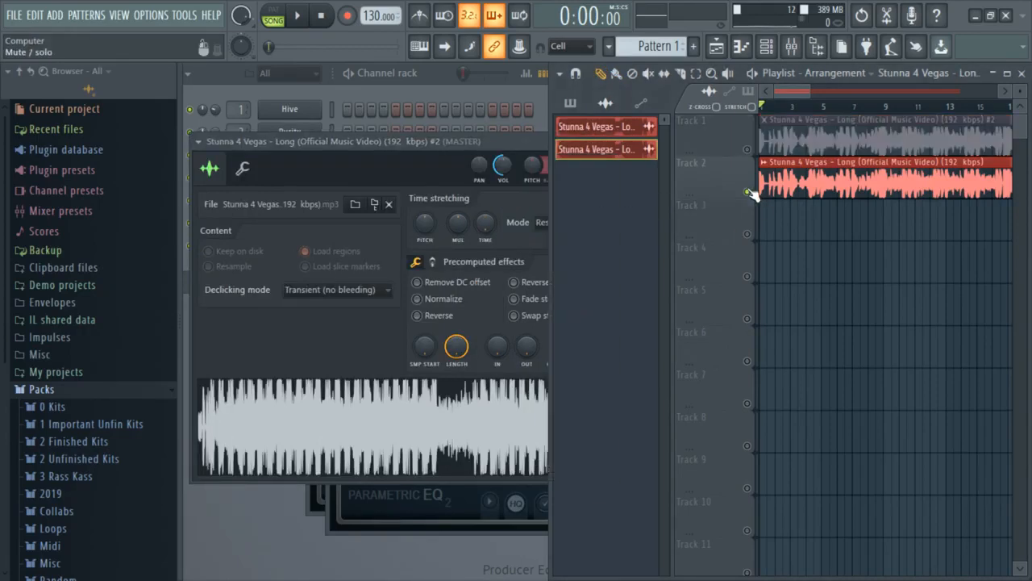
{"action": "right_click", "coordinate": [747, 149]}
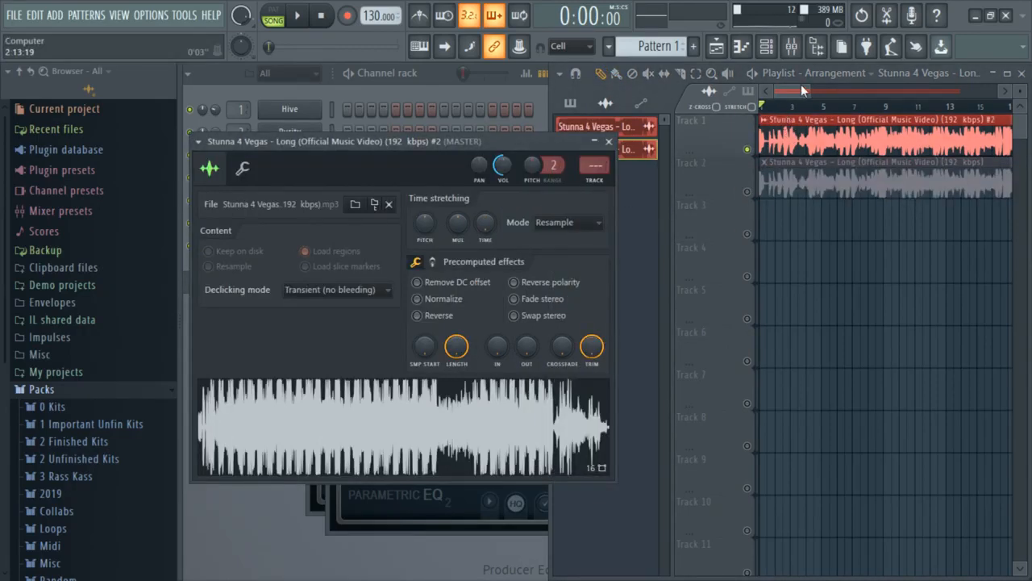
{"action": "left_click_drag", "start_coordinate": [807, 91], "coordinate": [802, 92]}
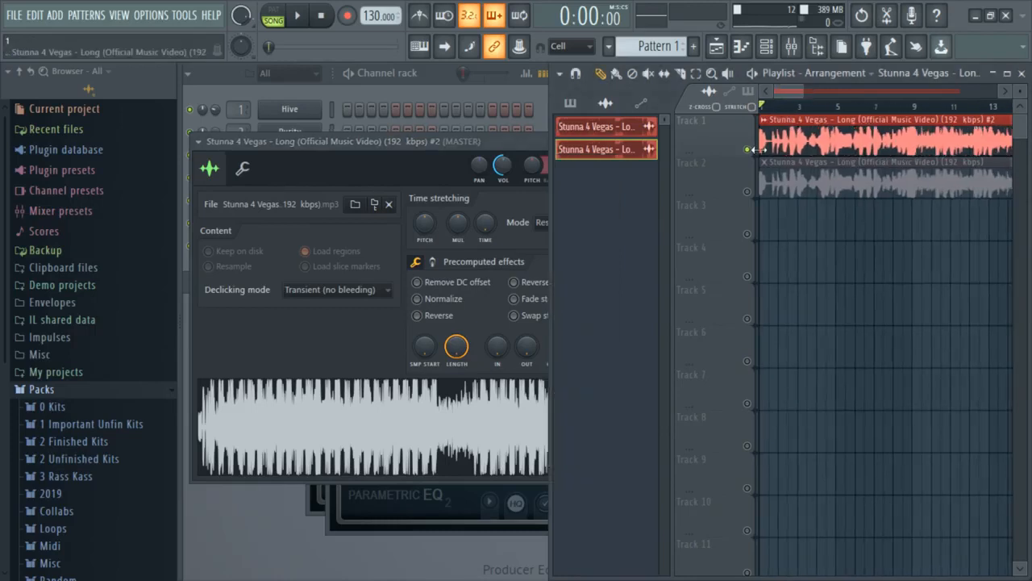
{"action": "right_click", "coordinate": [746, 192]}
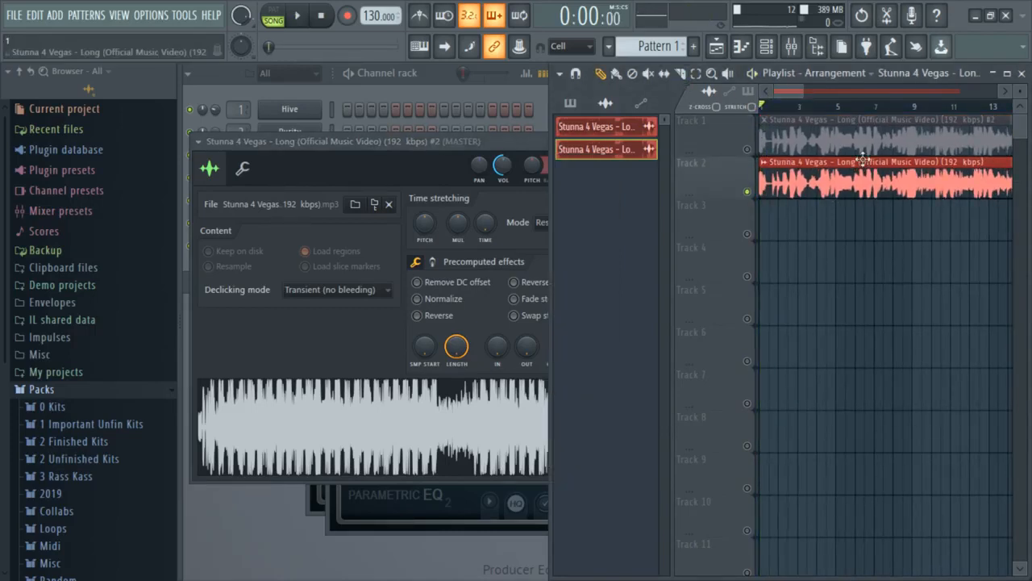
{"action": "right_click", "coordinate": [747, 149]}
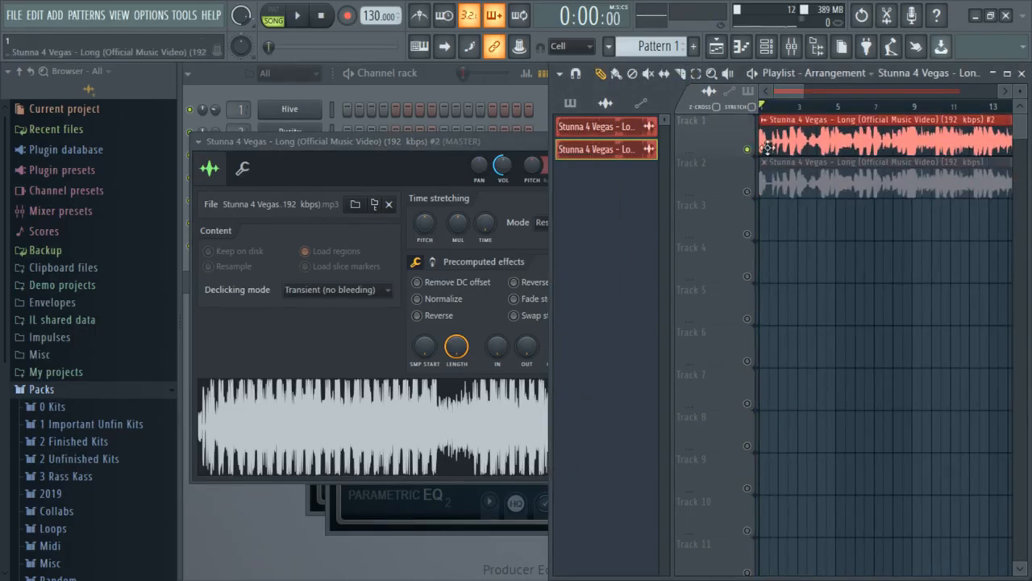
Step: Raise the time-stretching pitch of the Track 1 clip with the stretch mode on Auto, and play it back briefly
{"action": "double_click", "coordinate": [785, 142]}
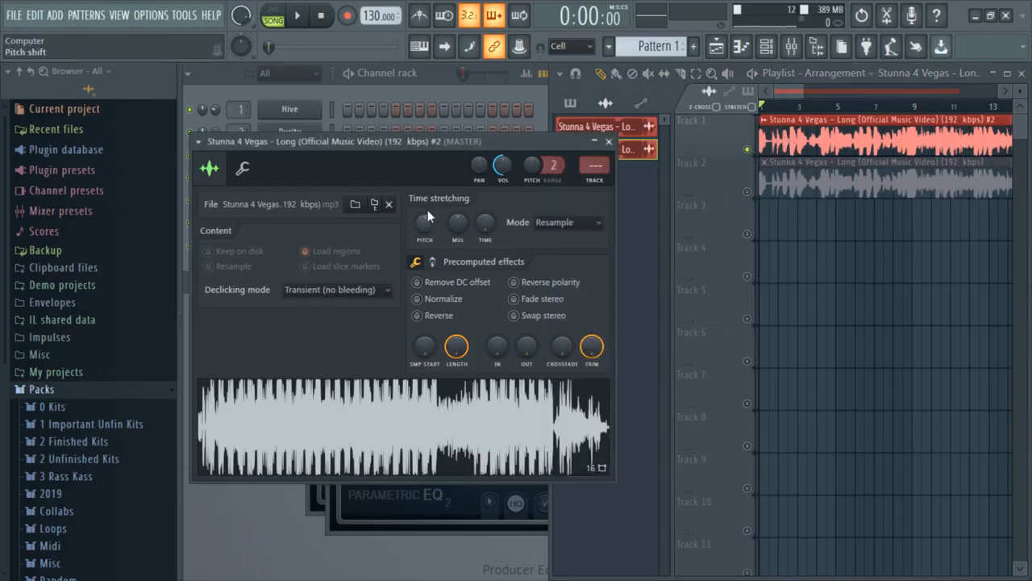
{"action": "left_click_drag", "start_coordinate": [425, 224], "coordinate": [421, 250]}
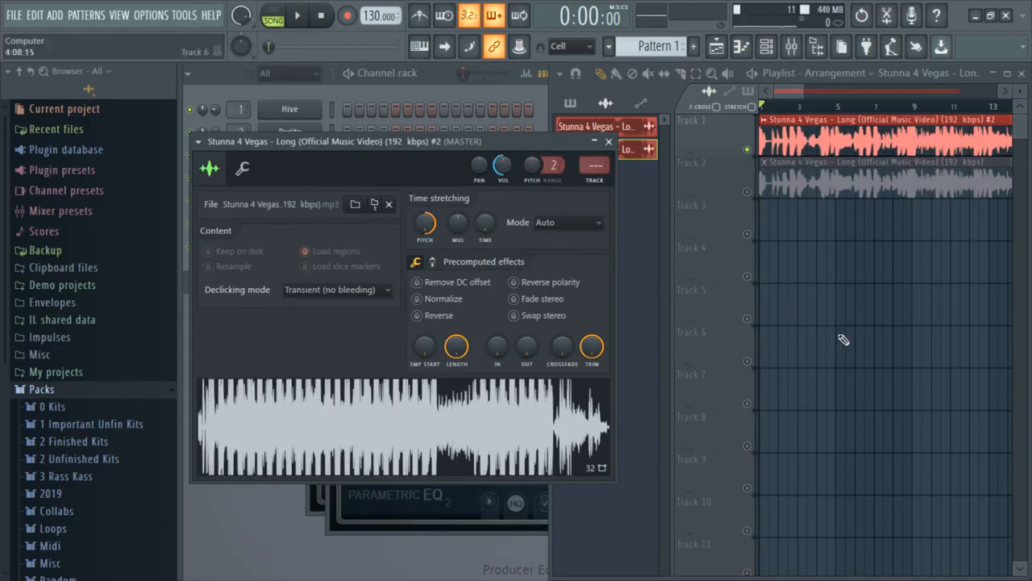
{"action": "left_click", "coordinate": [807, 184]}
{"action": "key", "text": "space"}
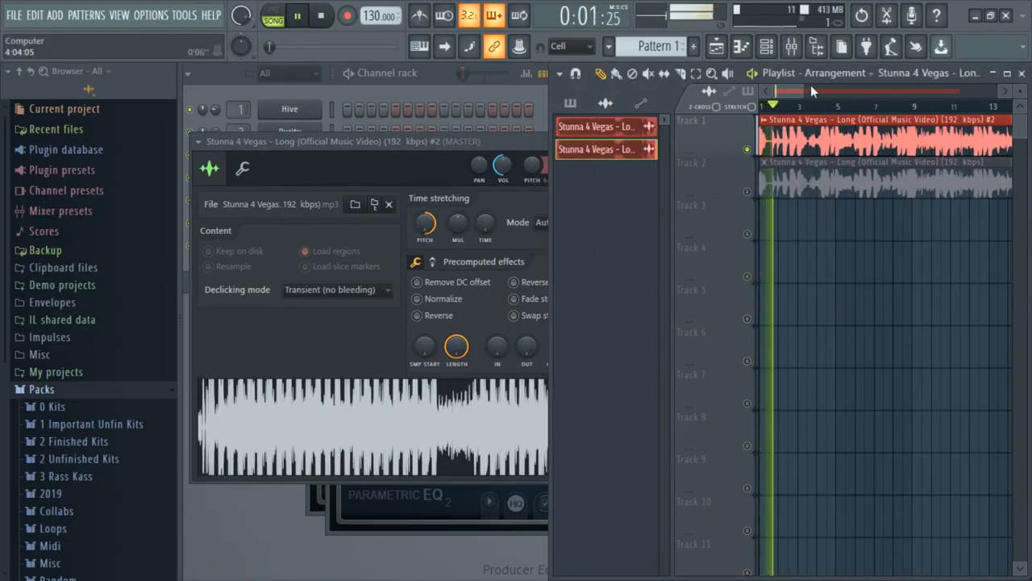
{"action": "left_click_drag", "start_coordinate": [804, 90], "coordinate": [789, 82]}
{"action": "key", "text": "space"}
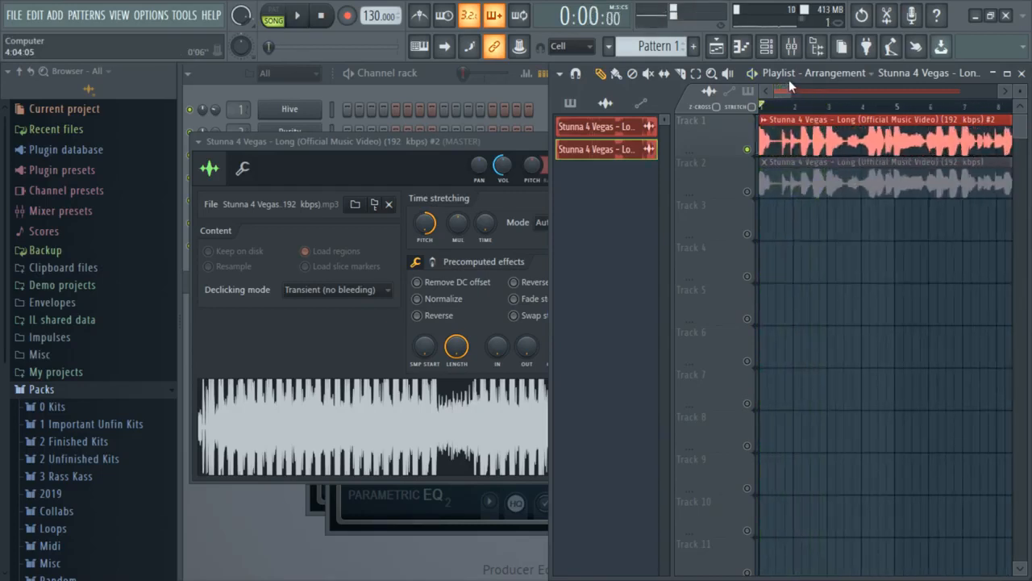
Step: Add the Pierre 808 002 sample from the 21 Savage Drum Kit's 808s folder to the channel rack as a new channel
{"action": "left_click", "coordinate": [67, 403]}
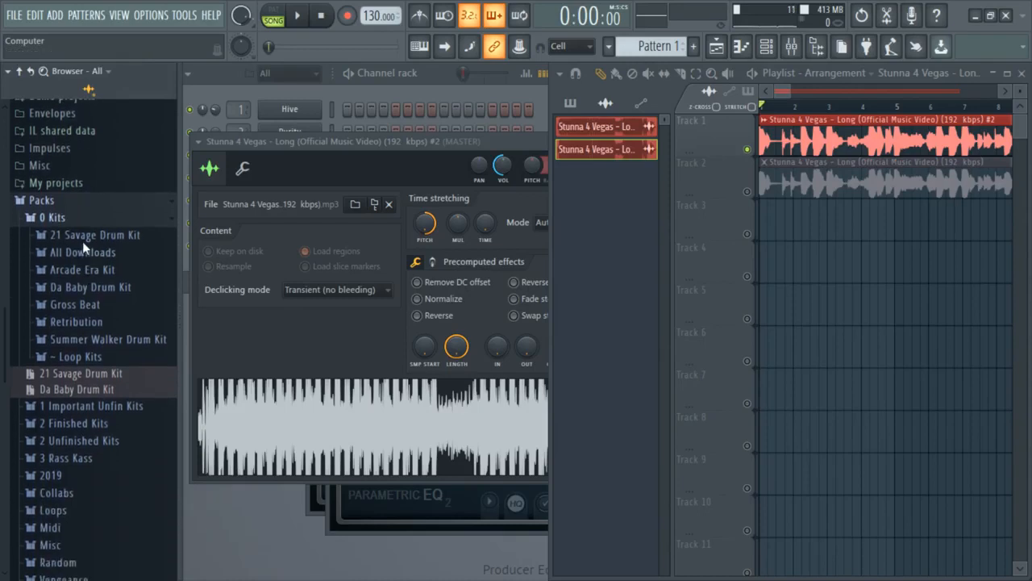
{"action": "left_click", "coordinate": [83, 239]}
{"action": "left_click", "coordinate": [71, 251]}
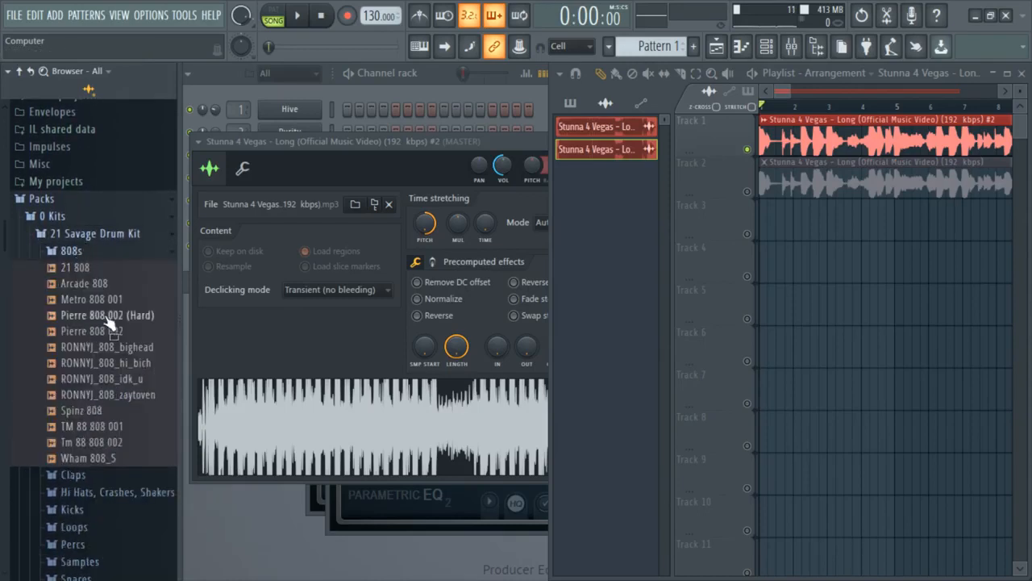
{"action": "left_click", "coordinate": [467, 105]}
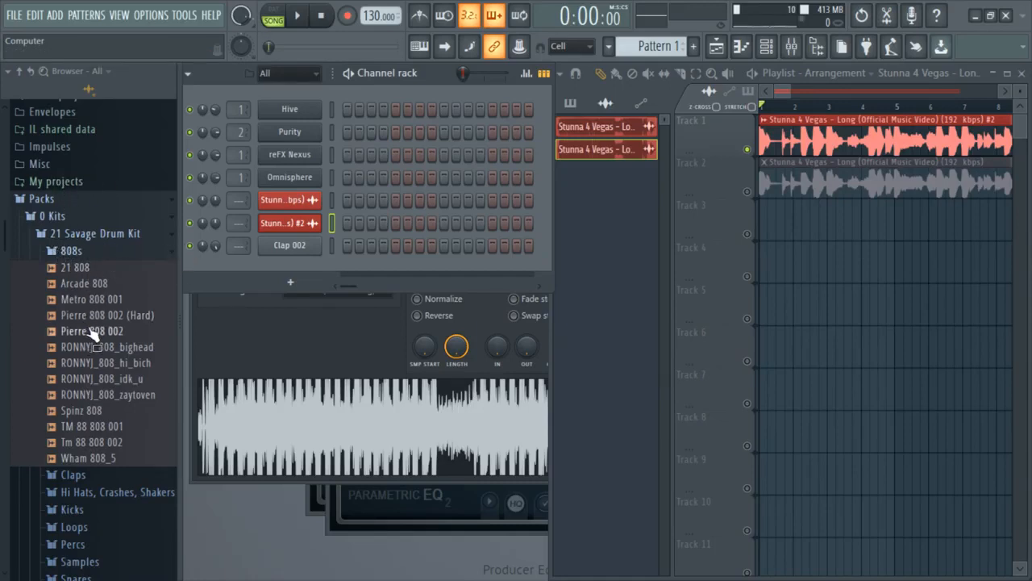
{"action": "left_click_drag", "start_coordinate": [64, 337], "coordinate": [276, 266]}
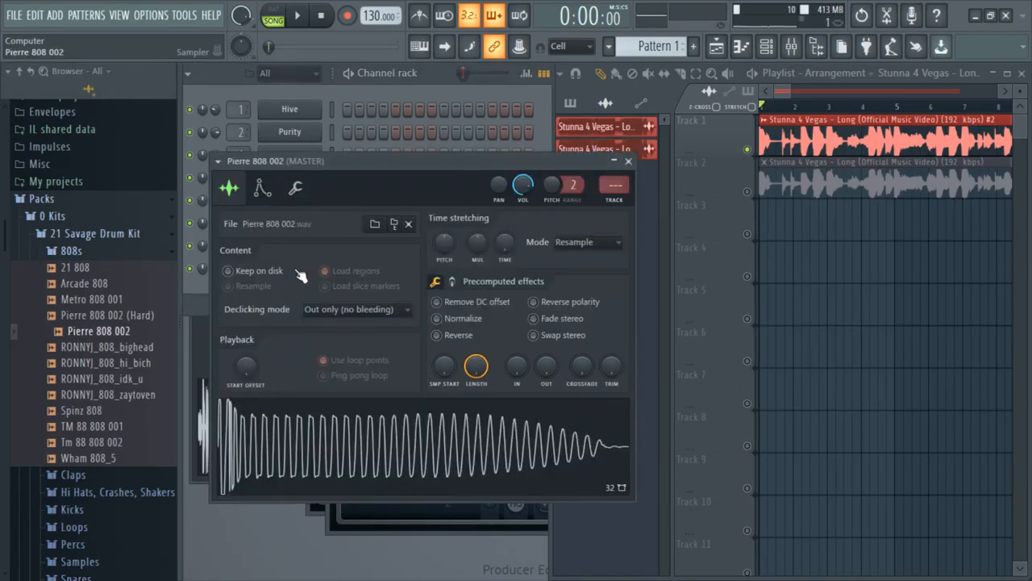
Step: Set the root note of the Pierre 808 002 channel to C3
{"action": "mouse_move", "coordinate": [323, 161]}
{"action": "left_mouse_down"}
{"action": "mouse_move", "coordinate": [731, 173]}
{"action": "mouse_move", "coordinate": [635, 70]}
{"action": "mouse_move", "coordinate": [634, 98]}
{"action": "left_mouse_up"}
{"action": "left_click", "coordinate": [681, 204]}
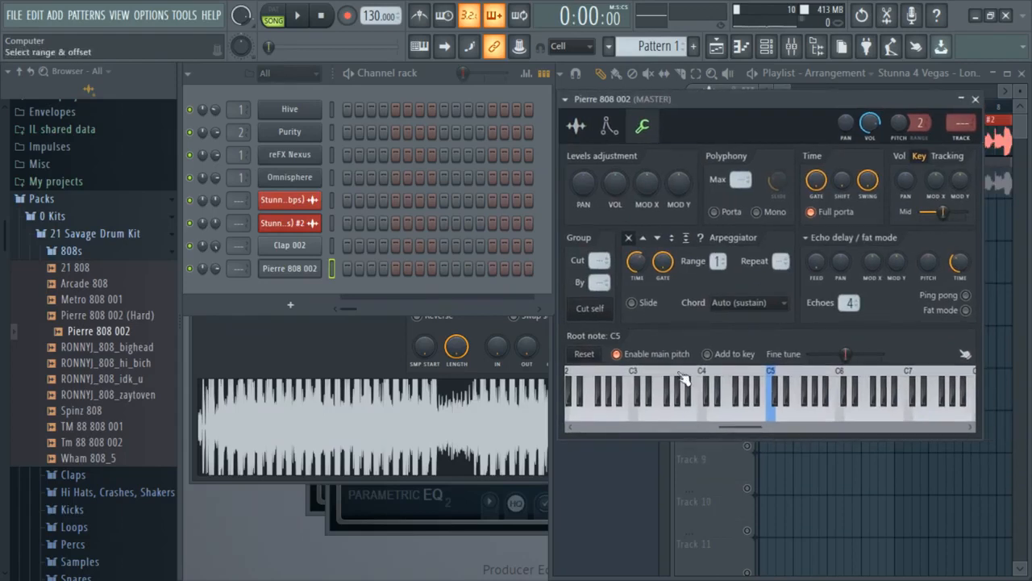
{"action": "right_click", "coordinate": [699, 379]}
{"action": "right_click", "coordinate": [704, 379]}
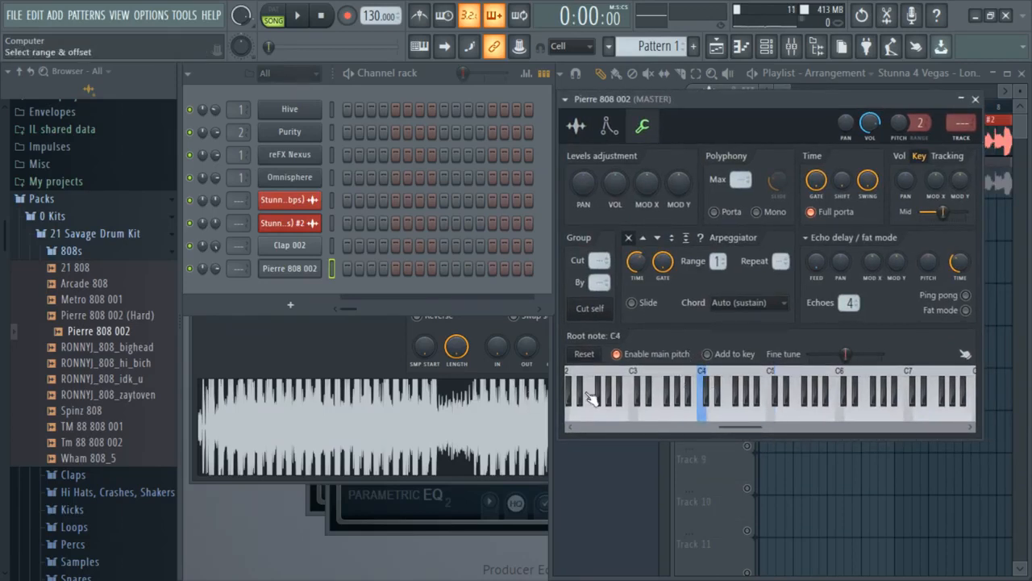
{"action": "right_click", "coordinate": [634, 387]}
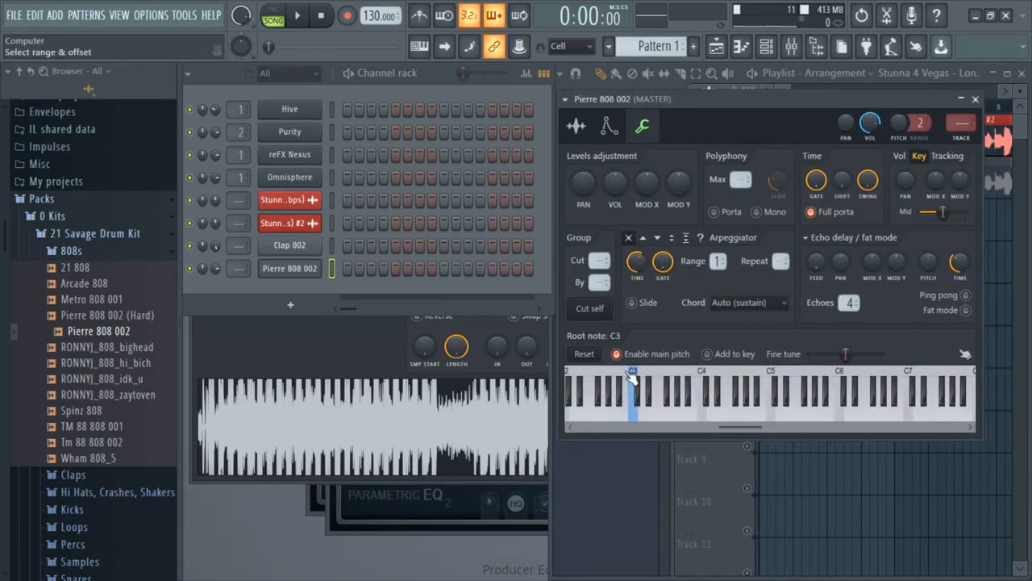
Step: Open the piano roll for Pierre 808 002 and place a short C6 note at the start of bar 1
{"action": "right_click", "coordinate": [294, 268]}
{"action": "left_click", "coordinate": [346, 202]}
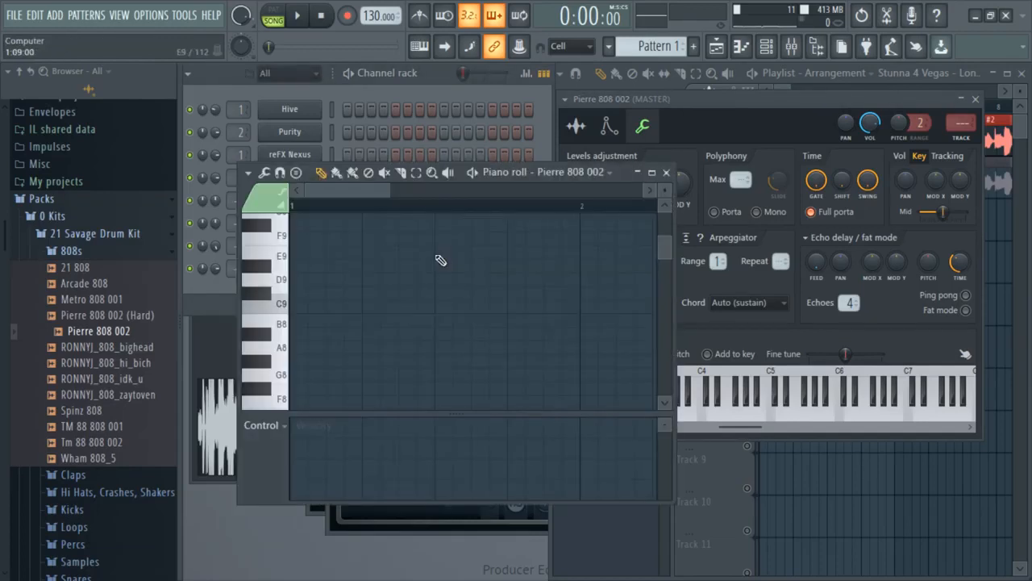
{"action": "left_click_drag", "start_coordinate": [389, 192], "coordinate": [436, 194]}
{"action": "scroll", "coordinate": [392, 350], "scroll_direction": "down", "scroll_amount": 5}
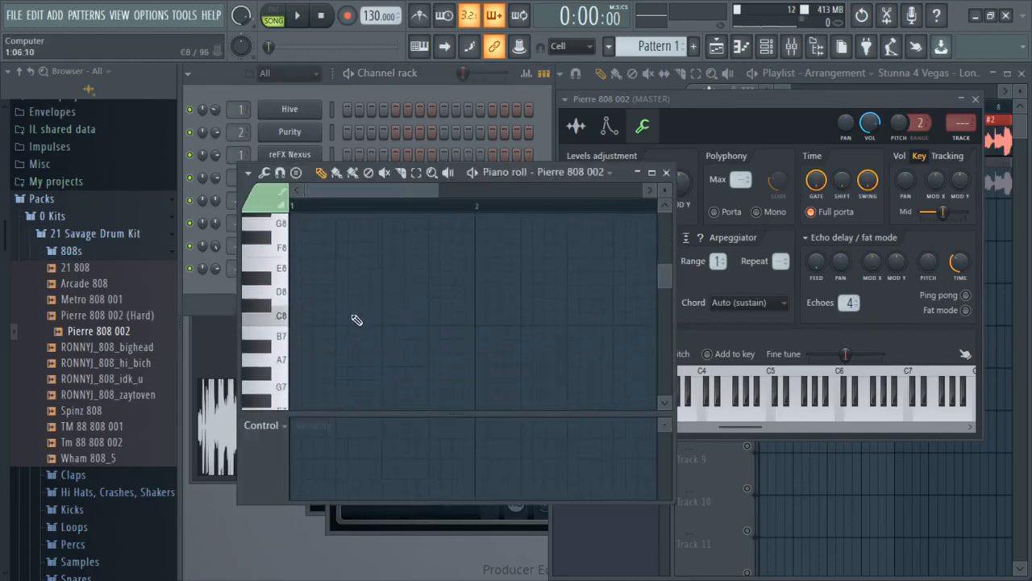
{"action": "left_click_drag", "start_coordinate": [323, 348], "coordinate": [250, 345]}
{"action": "right_click", "coordinate": [301, 344]}
{"action": "scroll", "coordinate": [306, 347], "scroll_direction": "down", "scroll_amount": 3}
{"action": "left_click_drag", "start_coordinate": [304, 325], "coordinate": [275, 326]}
{"action": "right_click", "coordinate": [299, 329]}
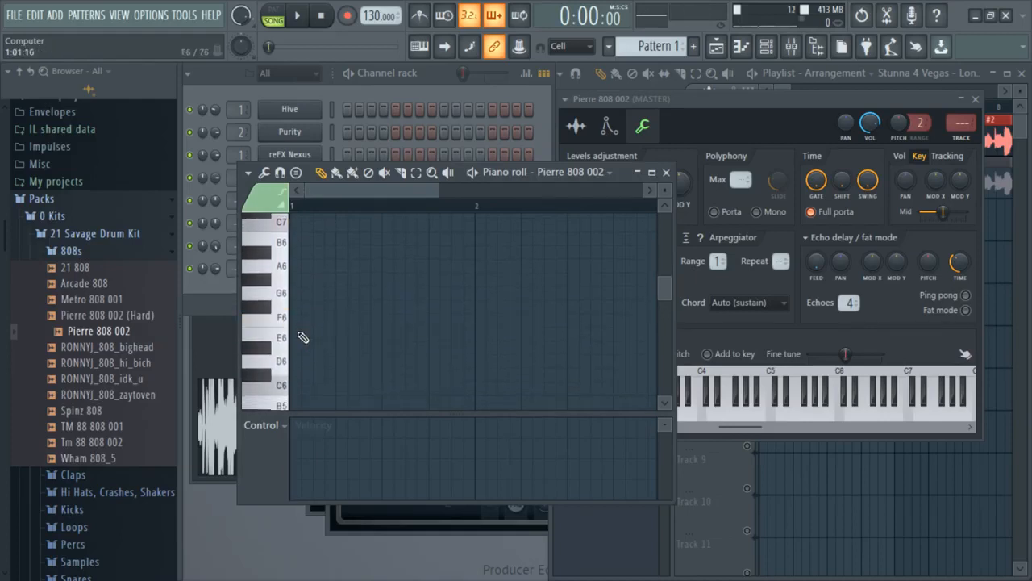
{"action": "scroll", "coordinate": [311, 315], "scroll_direction": "down", "scroll_amount": 3}
{"action": "left_click_drag", "start_coordinate": [337, 311], "coordinate": [282, 311]}
Step: Play the song briefly, and place Pattern 1 at the start of Track 3 in the playlist
{"action": "left_click_drag", "start_coordinate": [745, 125], "coordinate": [778, 284]}
{"action": "left_click", "coordinate": [718, 121]}
{"action": "key", "text": "space"}
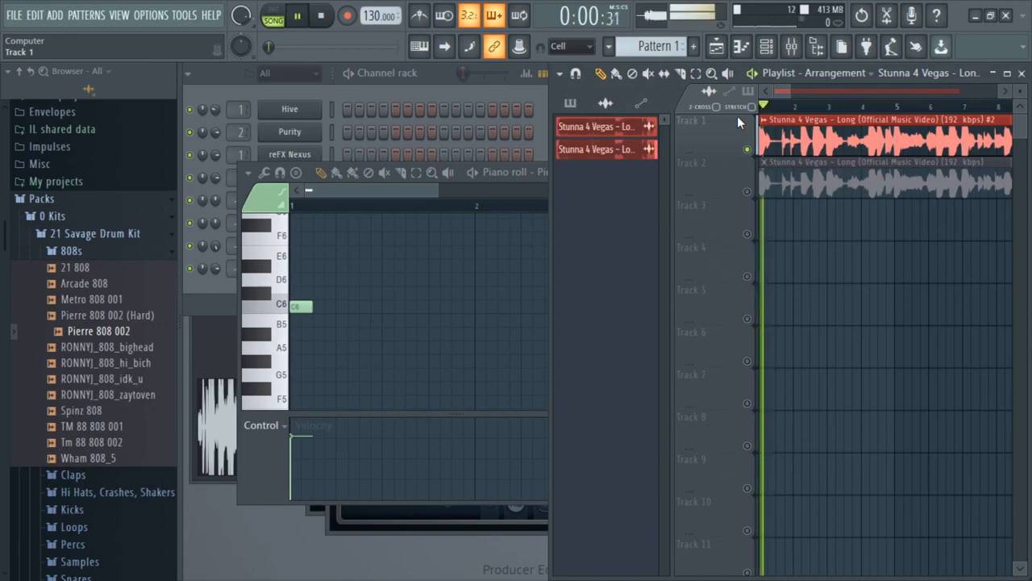
{"action": "key", "text": "space"}
{"action": "left_click", "coordinate": [807, 251]}
{"action": "right_click", "coordinate": [839, 278]}
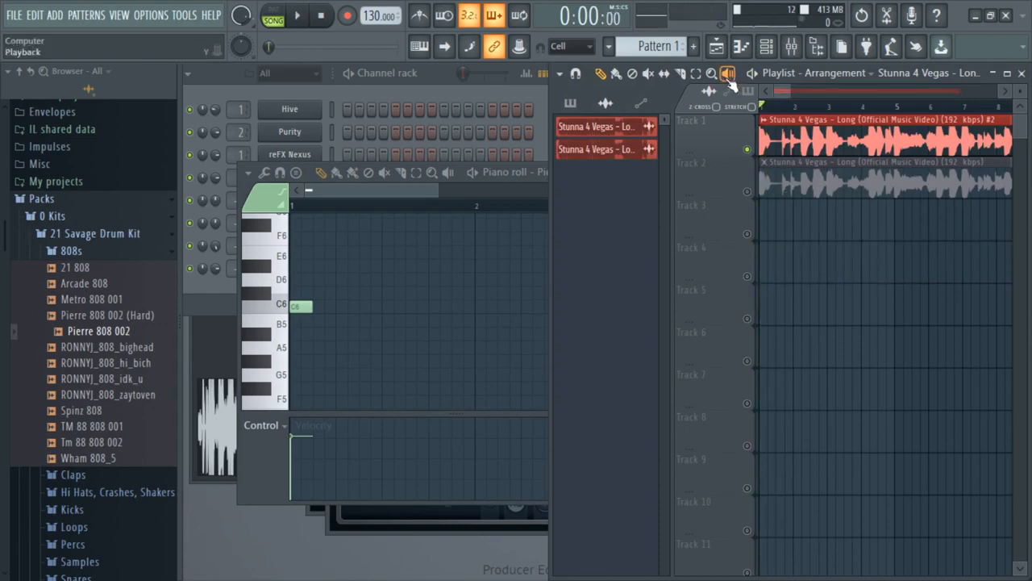
{"action": "left_click", "coordinate": [655, 46]}
{"action": "mouse_move", "coordinate": [776, 226]}
{"action": "left_mouse_down"}
{"action": "mouse_move", "coordinate": [722, 228]}
{"action": "mouse_move", "coordinate": [770, 229]}
{"action": "left_mouse_up"}
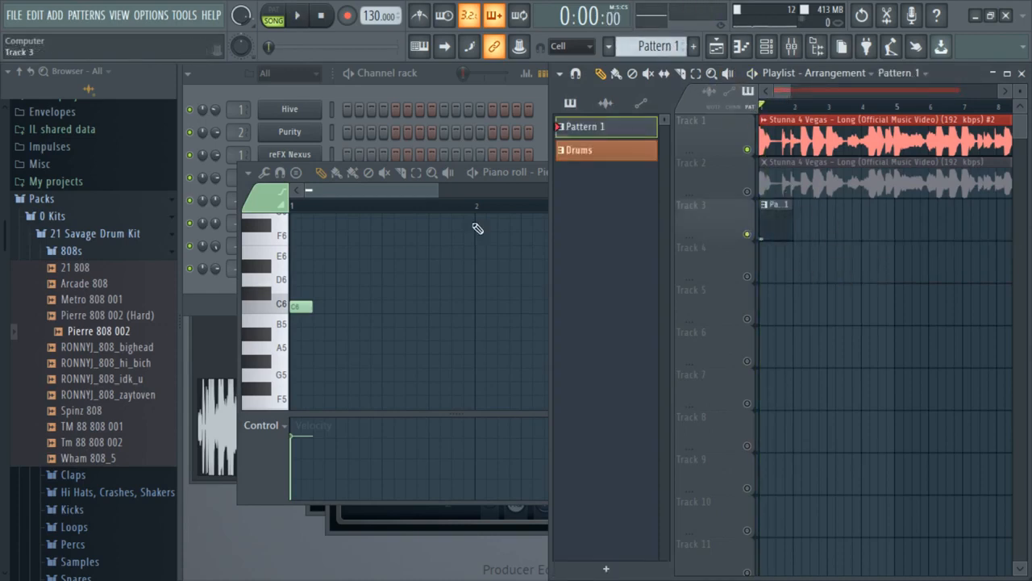
Step: Lower the 808 note in semitone steps to F#5 and play it against the song
{"action": "left_click", "coordinate": [294, 337]}
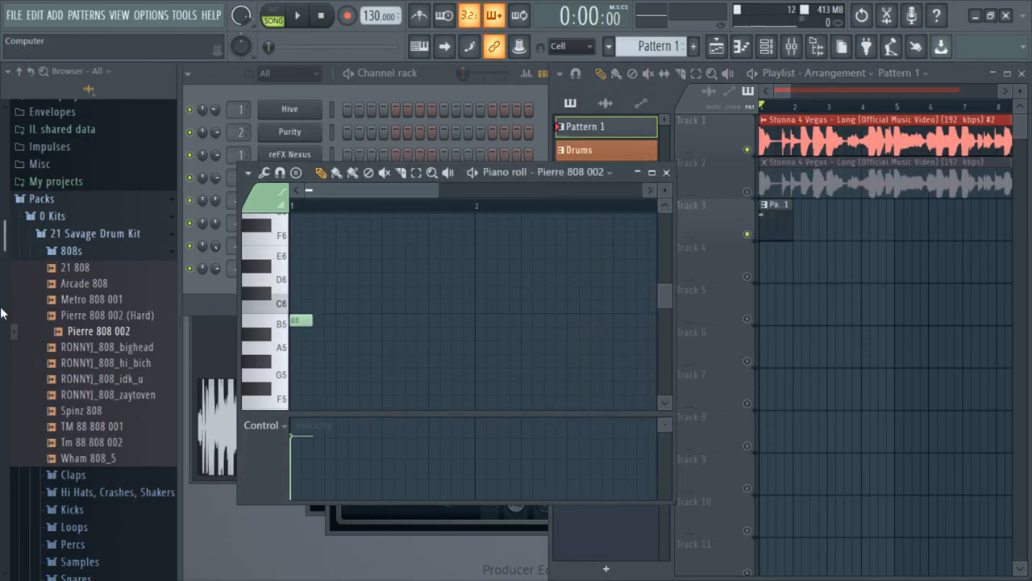
{"action": "key", "text": "Down"}
{"action": "key", "text": "Down"}
{"action": "key", "text": "Down"}
{"action": "key", "text": "Down"}
{"action": "key", "text": "Down"}
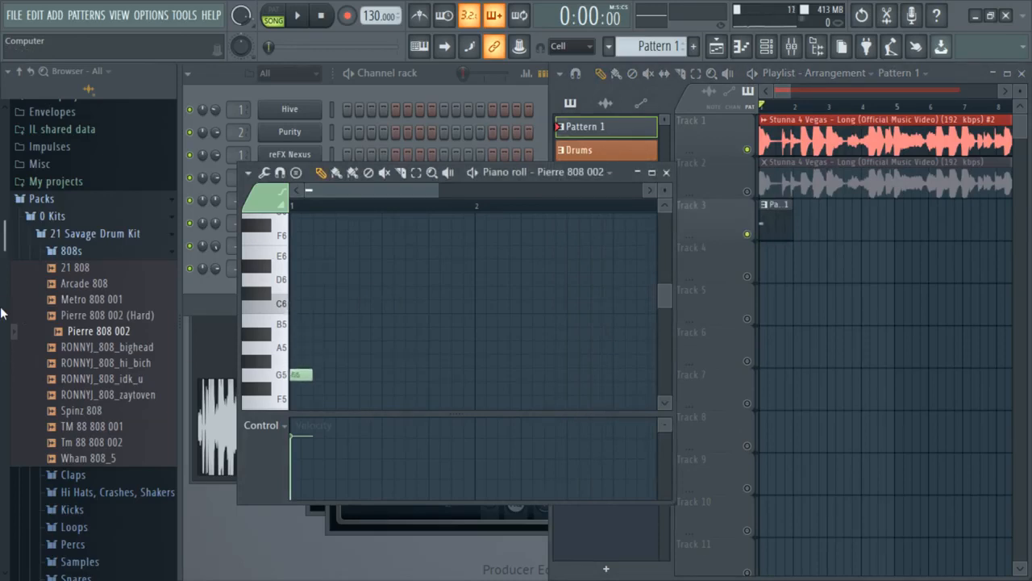
{"action": "key", "text": "space"}
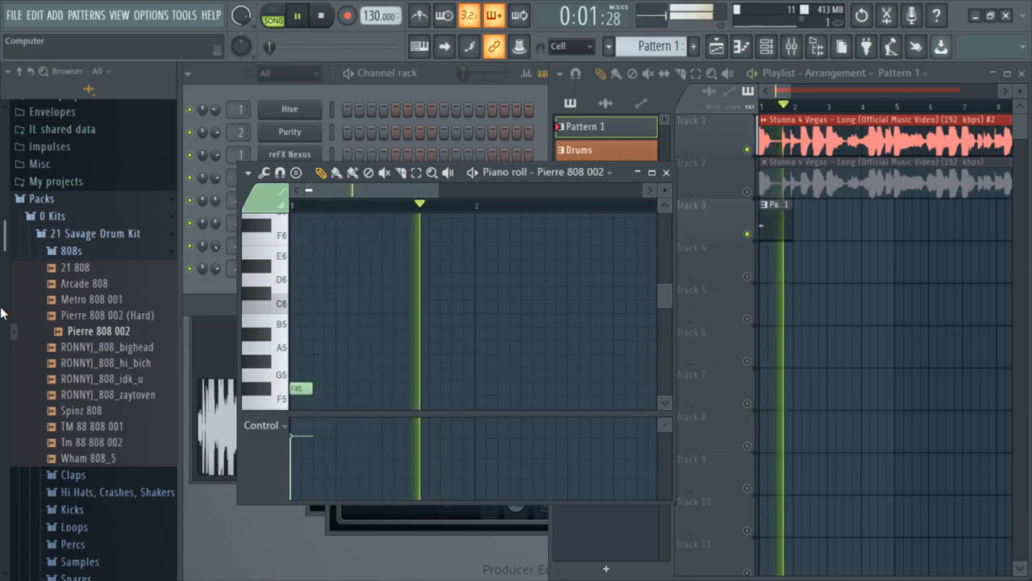
{"action": "key", "text": "space"}
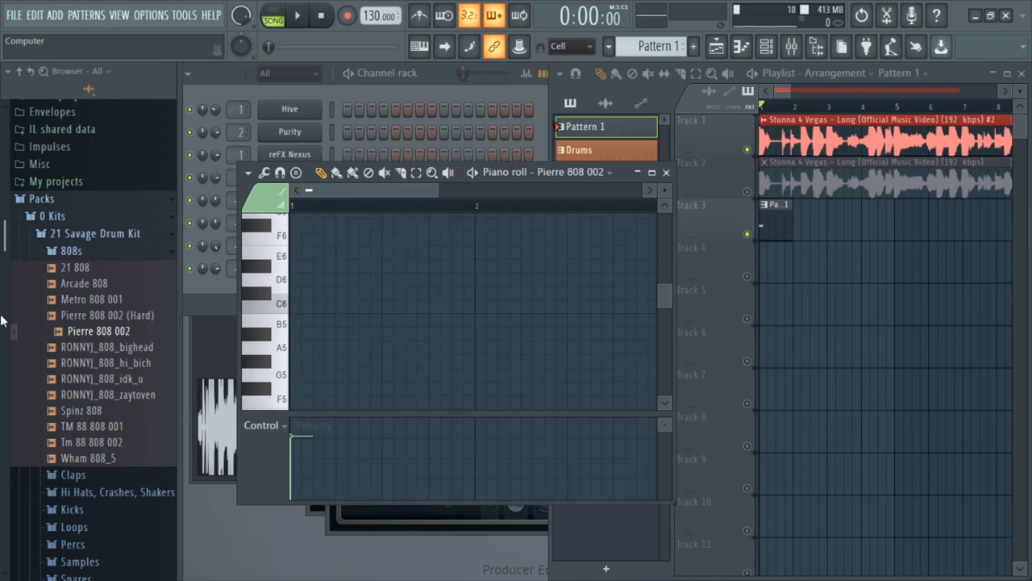
Step: Lower the 808 note by an octave to F#4 and audition it together with the song
{"action": "scroll", "coordinate": [516, 299], "scroll_direction": "down", "scroll_amount": 5}
{"action": "key", "text": "space"}
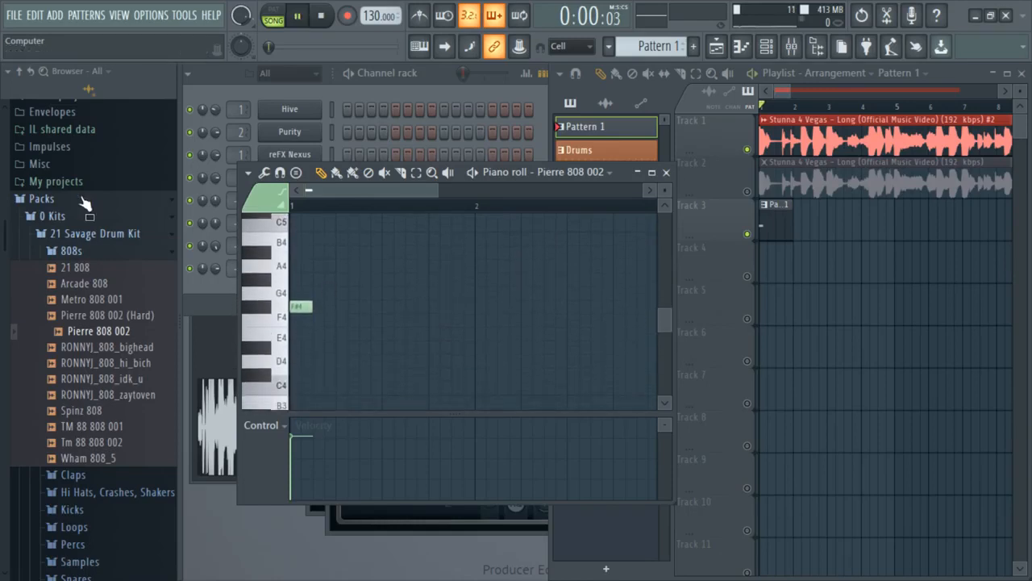
{"action": "key", "text": "space"}
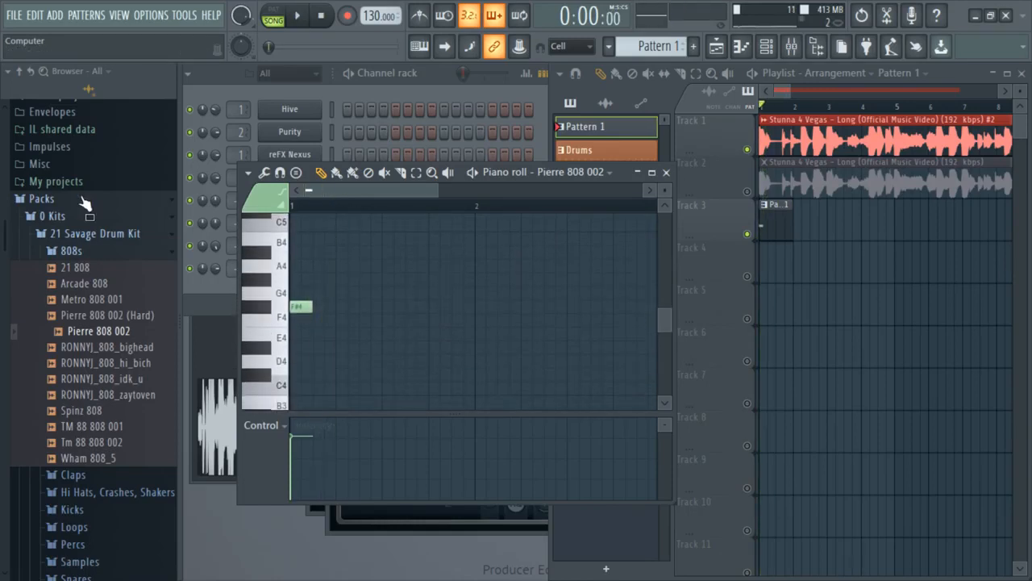
{"action": "left_click", "coordinate": [299, 305]}
{"action": "left_click", "coordinate": [300, 305]}
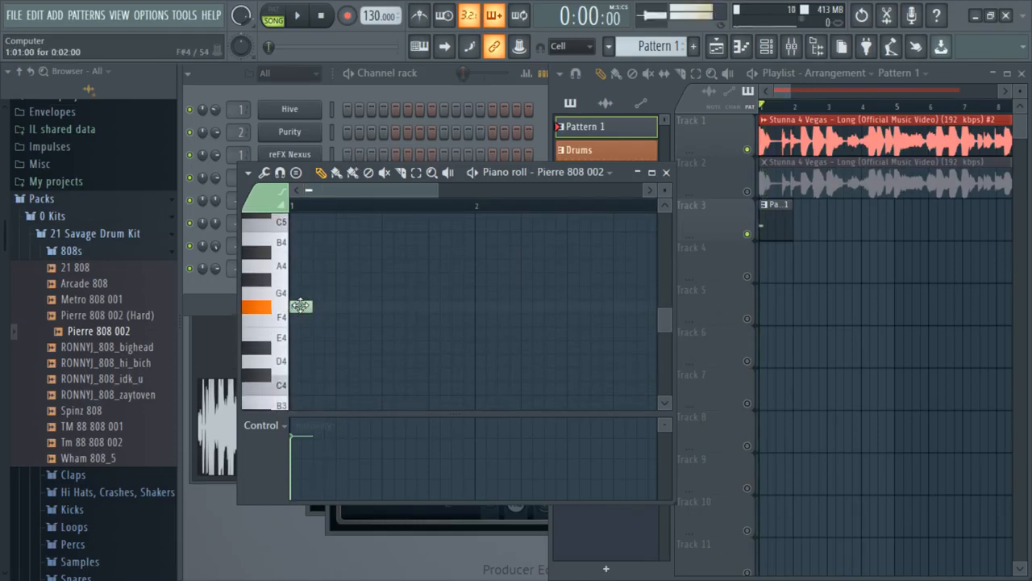
{"action": "left_click_drag", "start_coordinate": [300, 304], "coordinate": [274, 317]}
{"action": "right_click", "coordinate": [292, 295]}
{"action": "key", "text": "space"}
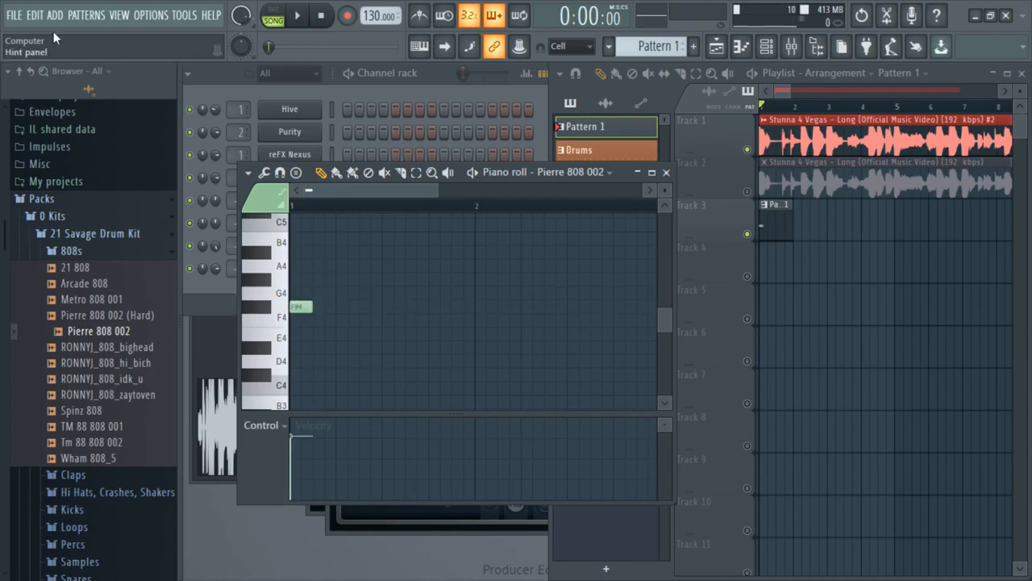
Step: Open the Pierre 808 002 channel settings alongside its piano roll and raise the channel pitch slightly
{"action": "left_click", "coordinate": [416, 86]}
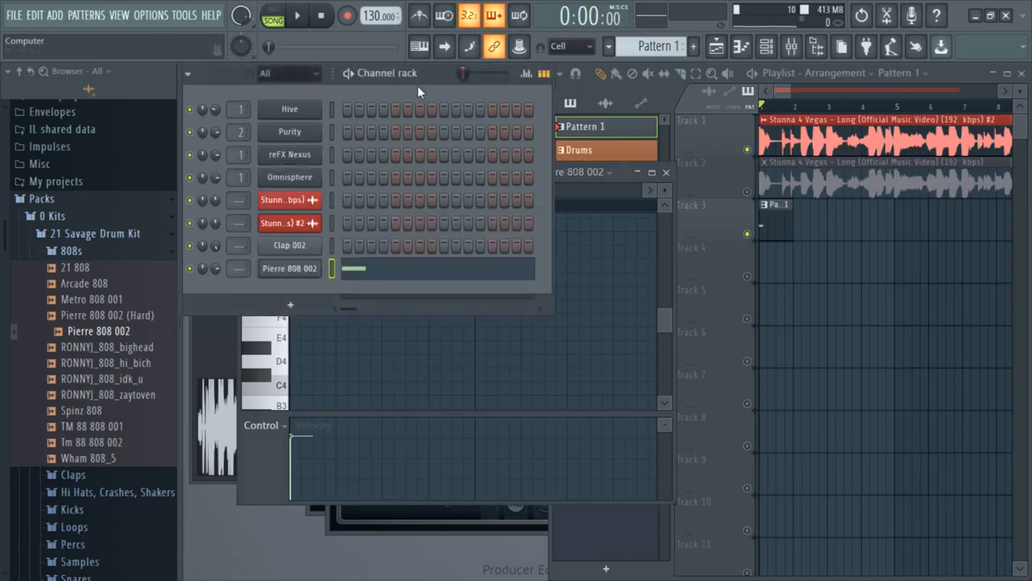
{"action": "left_click", "coordinate": [291, 268]}
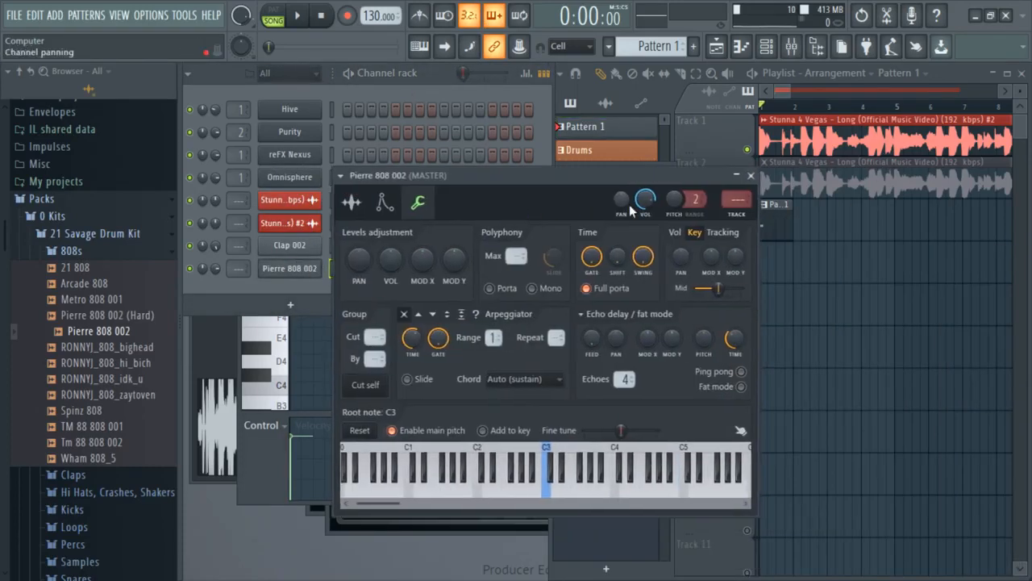
{"action": "left_click_drag", "start_coordinate": [629, 178], "coordinate": [776, 185]}
{"action": "left_click", "coordinate": [419, 272]}
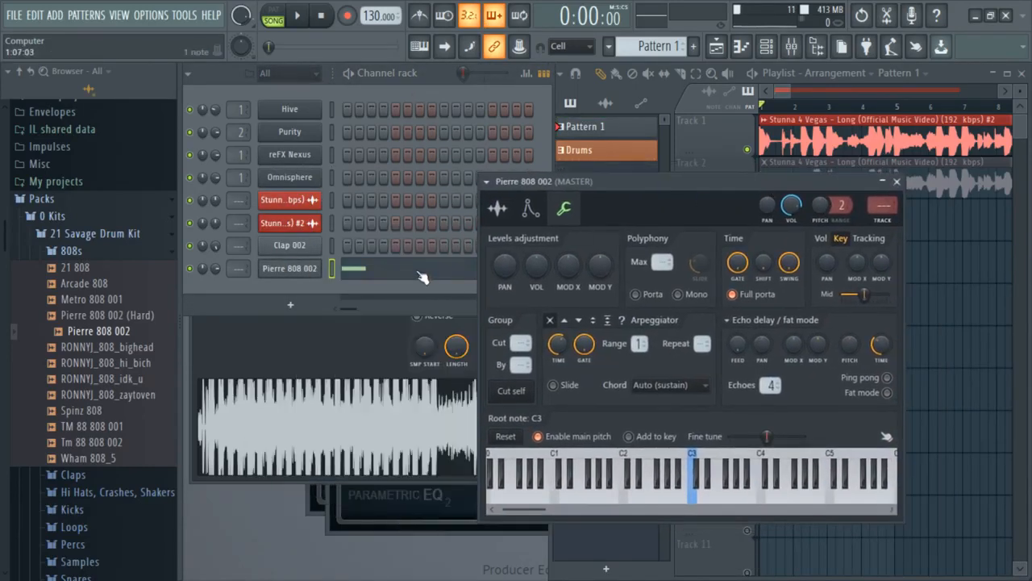
{"action": "left_click", "coordinate": [421, 275]}
{"action": "left_click_drag", "start_coordinate": [438, 194], "coordinate": [406, 195]}
{"action": "left_click_drag", "start_coordinate": [714, 188], "coordinate": [727, 237]}
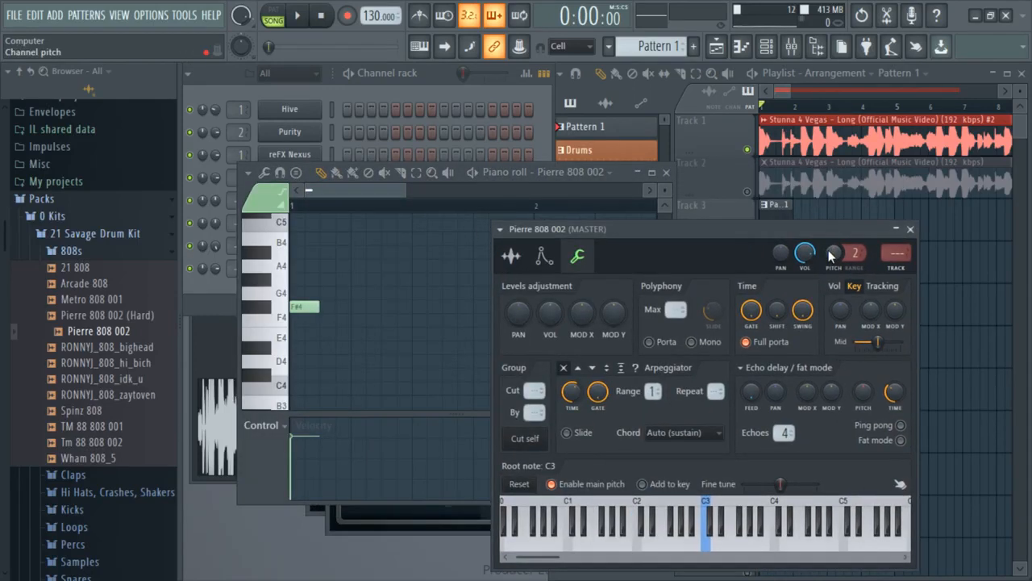
{"action": "left_click_drag", "start_coordinate": [834, 253], "coordinate": [834, 250]}
Step: Move the Pattern 1 clip on Track 3 to start at 1:05:00 and play the arrangement briefly
{"action": "left_click_drag", "start_coordinate": [784, 214], "coordinate": [790, 214]}
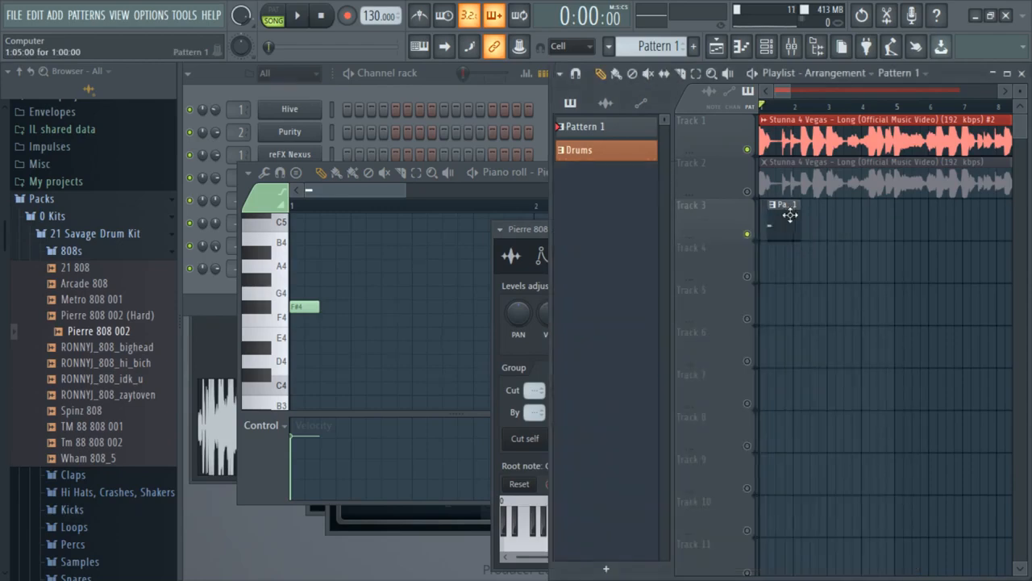
{"action": "left_click_drag", "start_coordinate": [789, 96], "coordinate": [773, 100]}
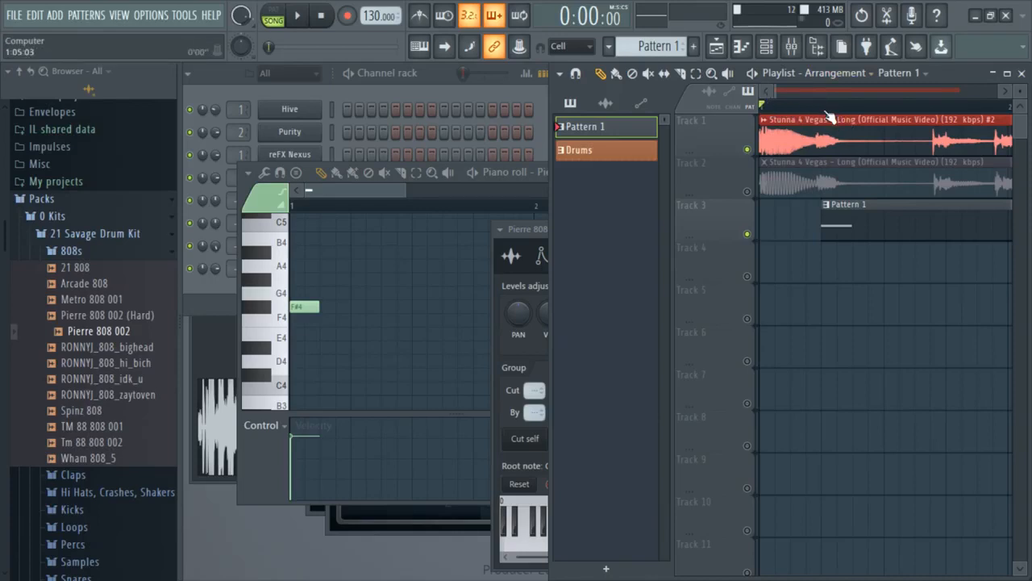
{"action": "key", "text": "space"}
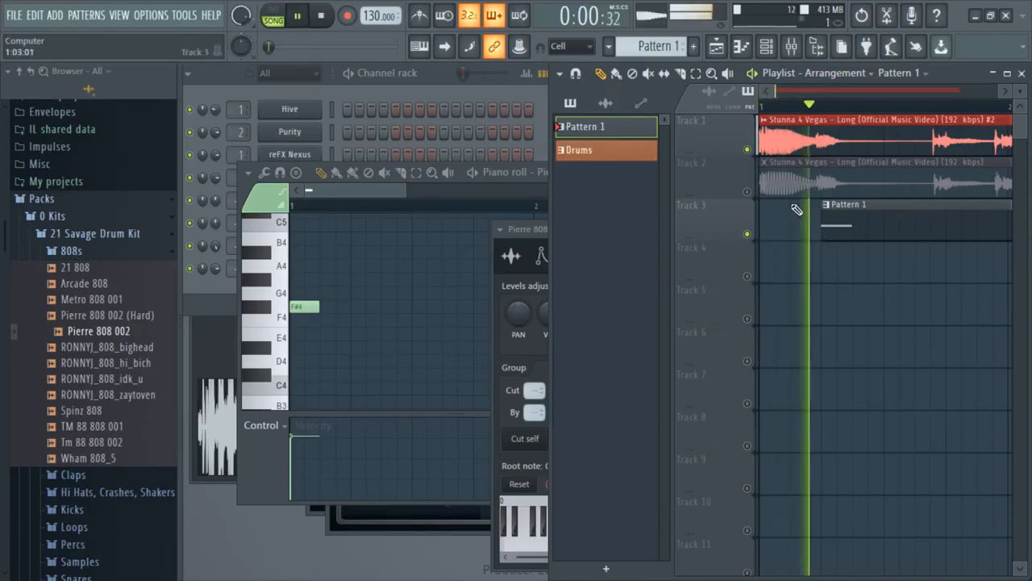
{"action": "key", "text": "space"}
Step: Set the Pierre 808 002 channel volume to 90% while comparing the 808 with the song in playback
{"action": "left_click_drag", "start_coordinate": [517, 230], "coordinate": [488, 224]}
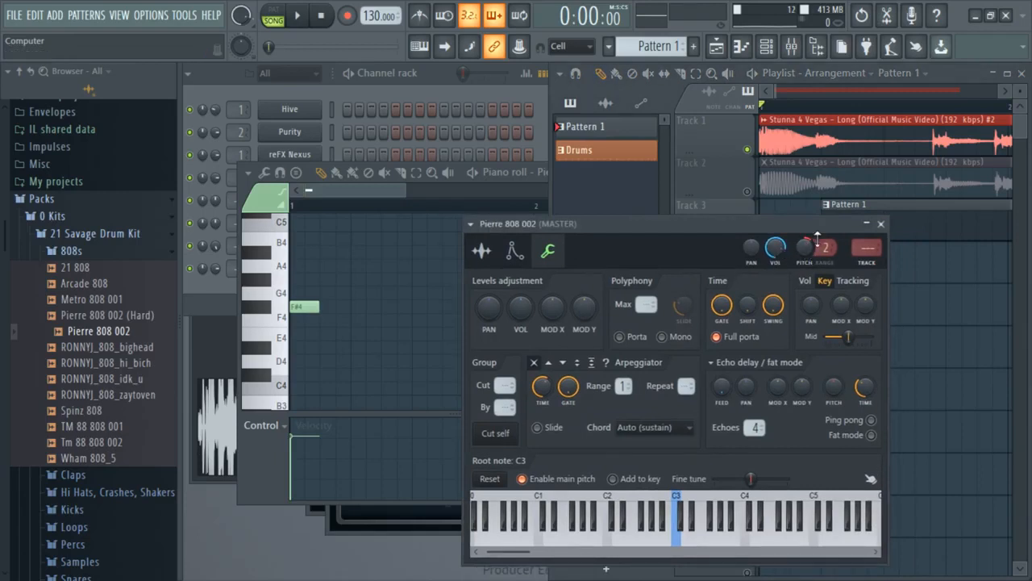
{"action": "key", "text": "space"}
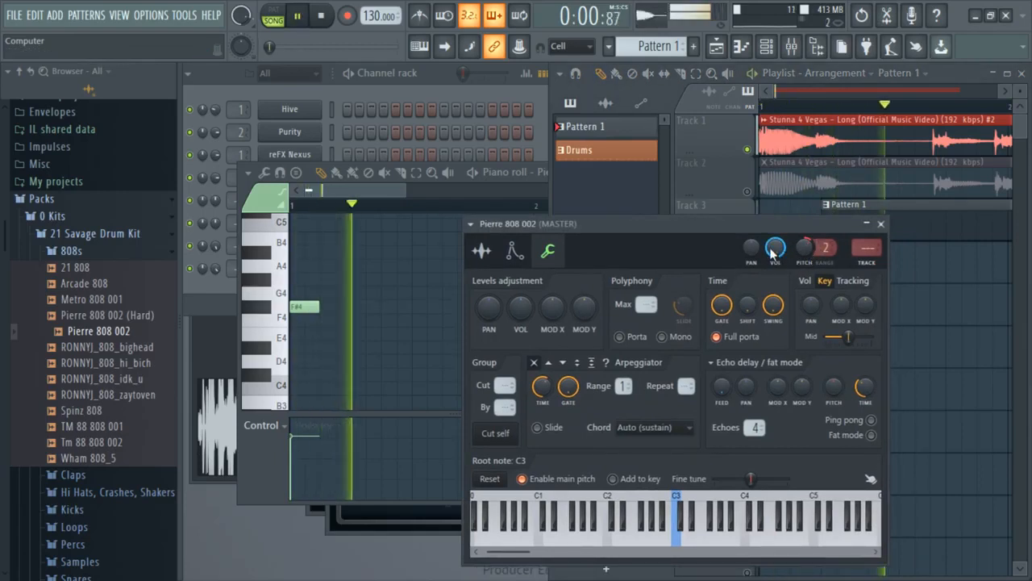
{"action": "key", "text": "space"}
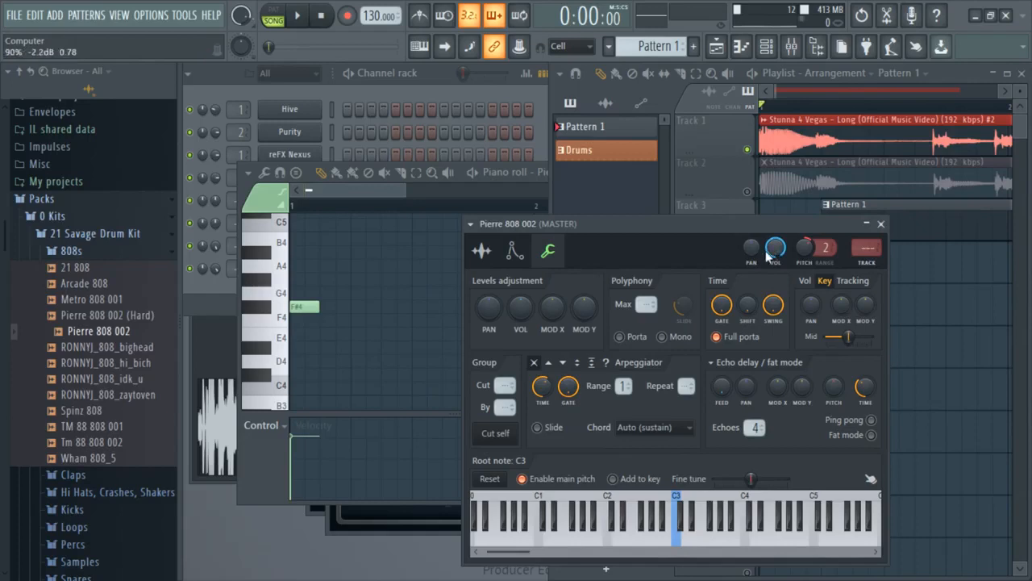
{"action": "key", "text": "space"}
{"action": "key", "text": "space"}
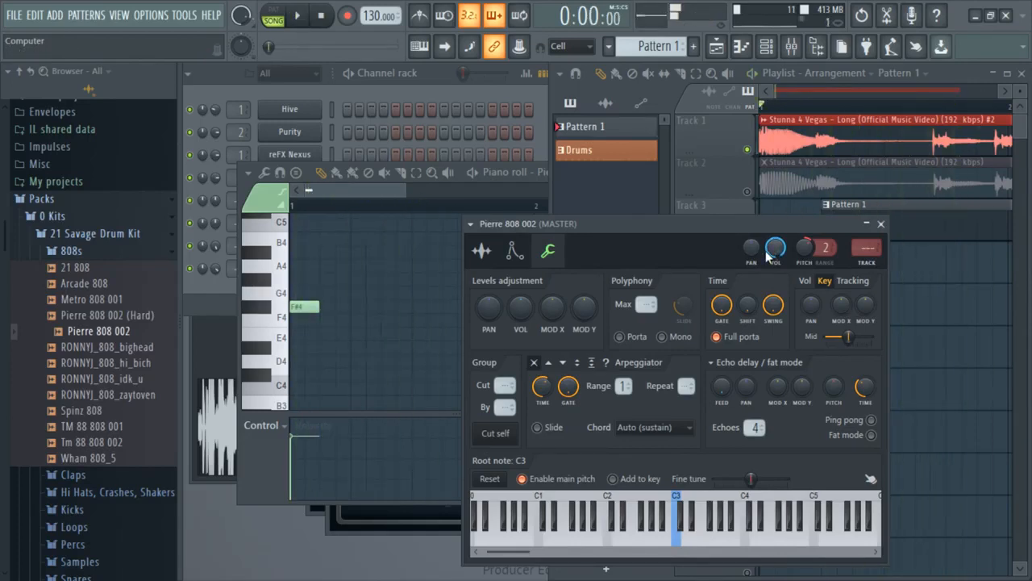
Step: Add a fade-in to the Pierre 808 002 sample, turn on Normalize, and play it with the song
{"action": "left_click", "coordinate": [482, 252]}
{"action": "left_click_drag", "start_coordinate": [603, 240], "coordinate": [566, 224]}
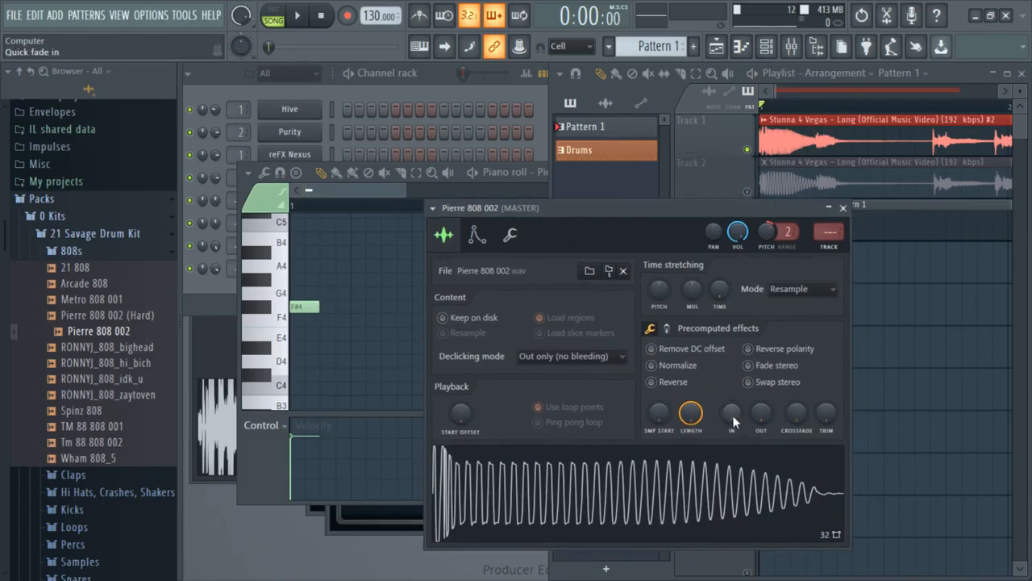
{"action": "left_click_drag", "start_coordinate": [734, 421], "coordinate": [734, 407]}
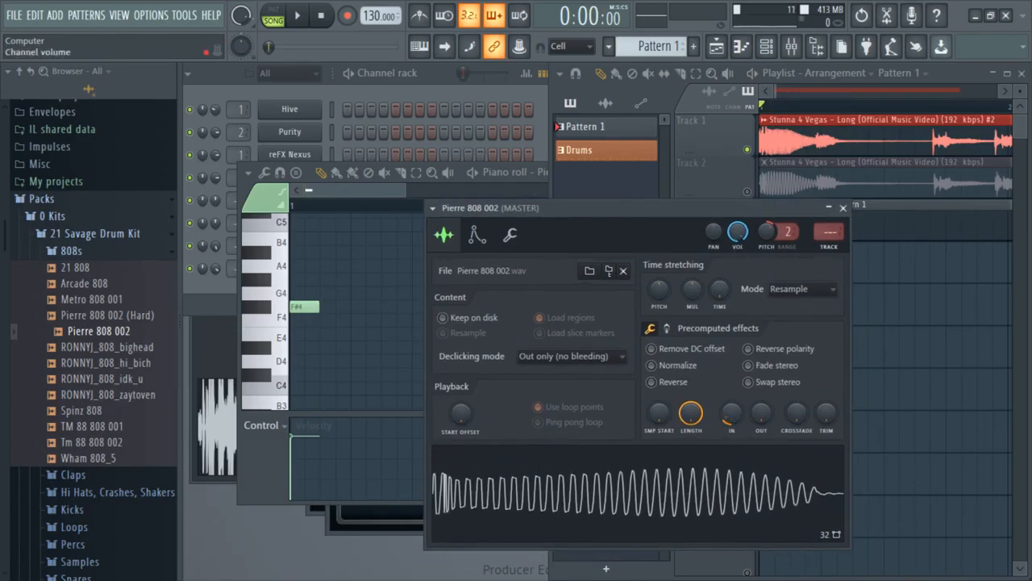
{"action": "key", "text": "space"}
{"action": "left_click", "coordinate": [681, 367]}
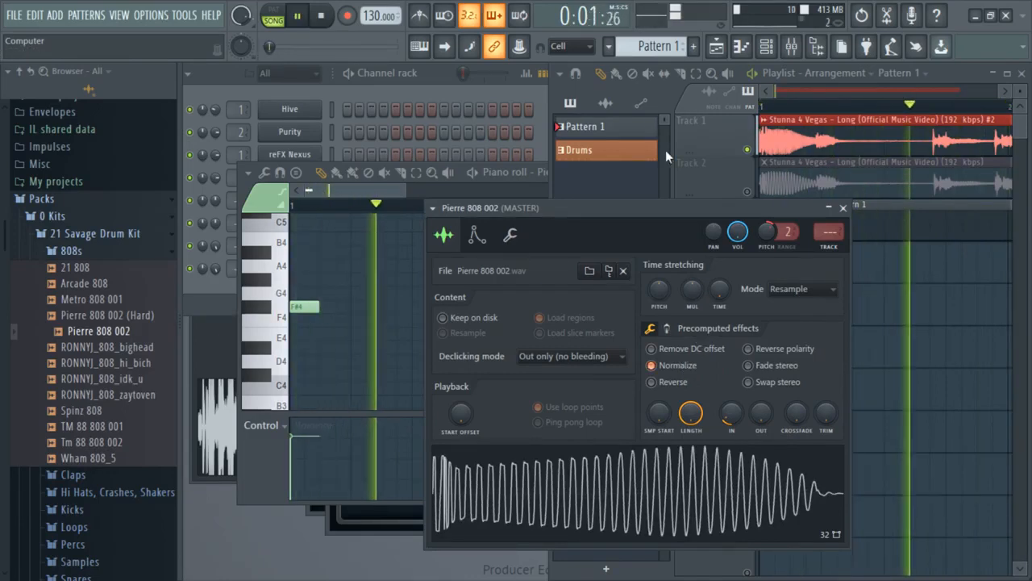
Step: Add two F#4 notes in bar 2 of the Pierre 808 002 piano roll while playing the song from the start
{"action": "key", "text": "space"}
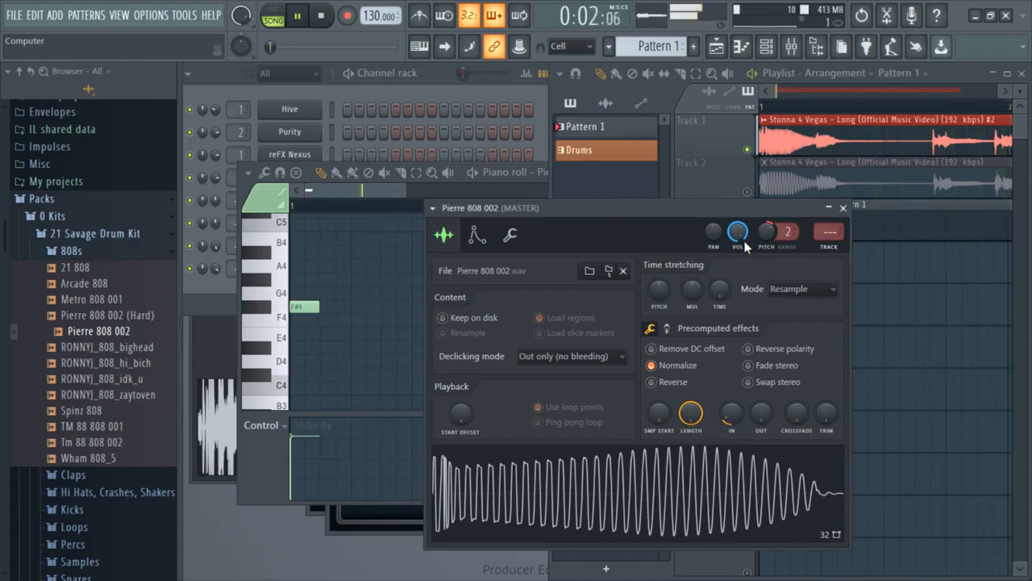
{"action": "left_click", "coordinate": [909, 204]}
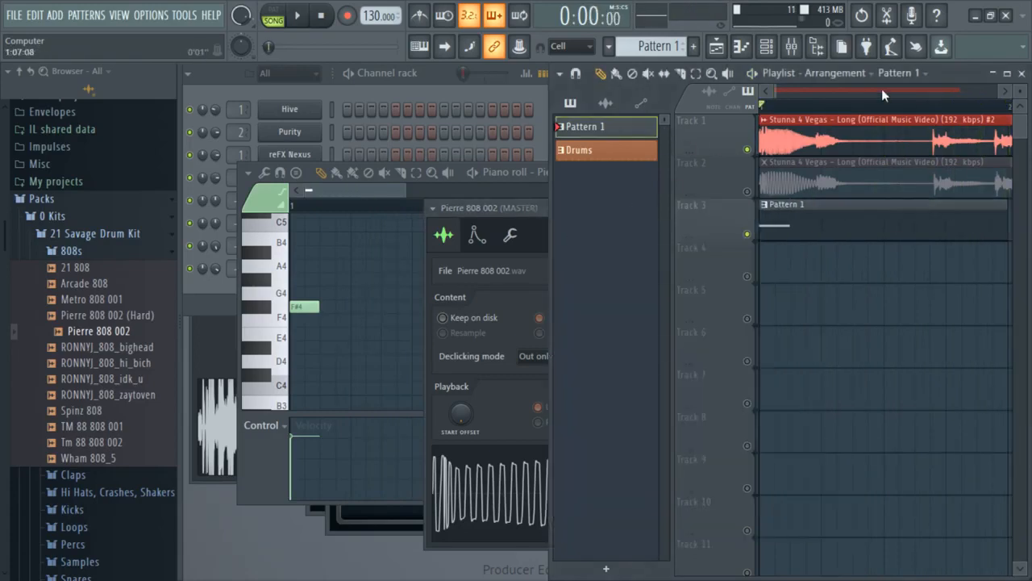
{"action": "left_click", "coordinate": [371, 288]}
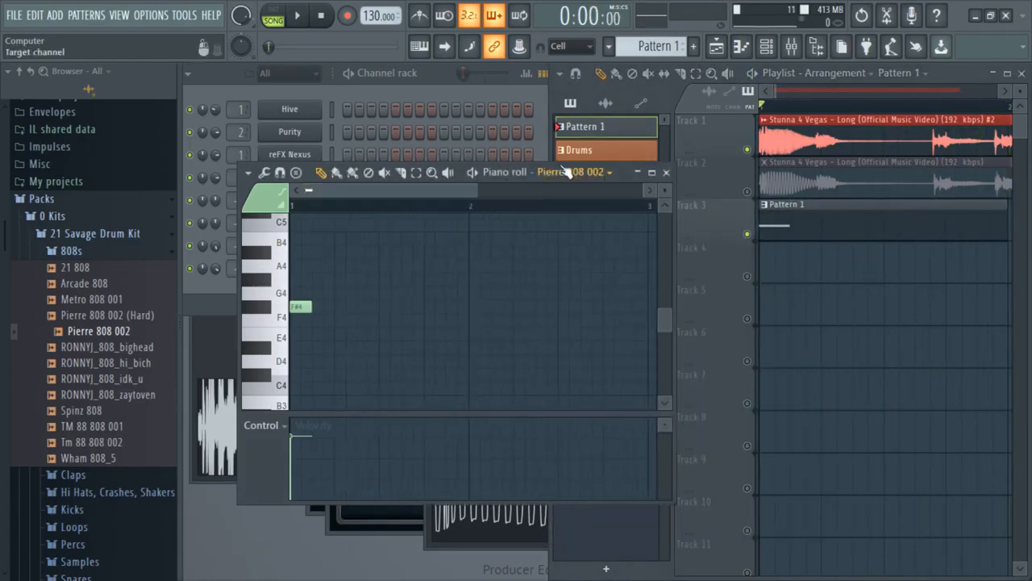
{"action": "key", "text": "space"}
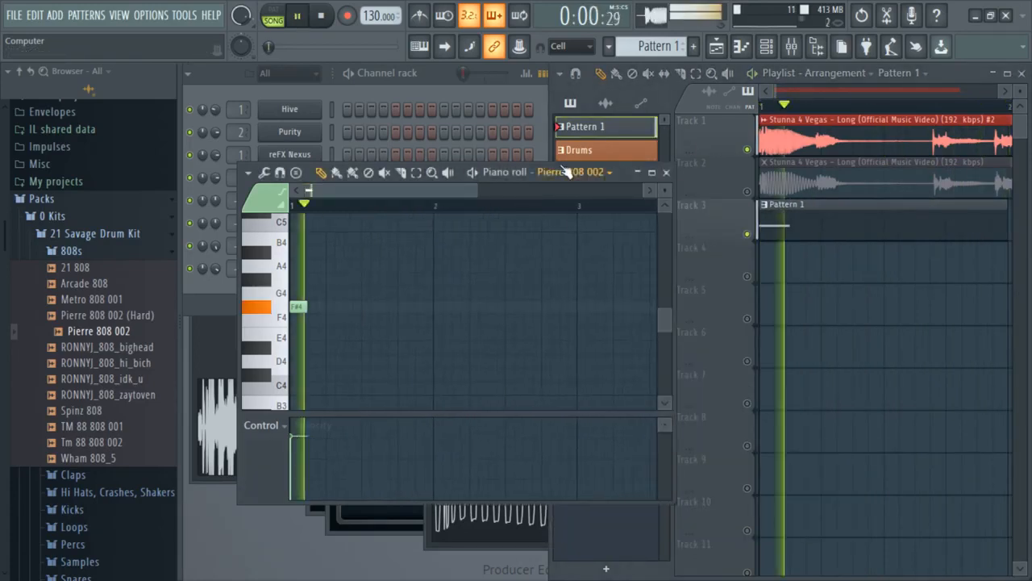
{"action": "left_click", "coordinate": [477, 307]}
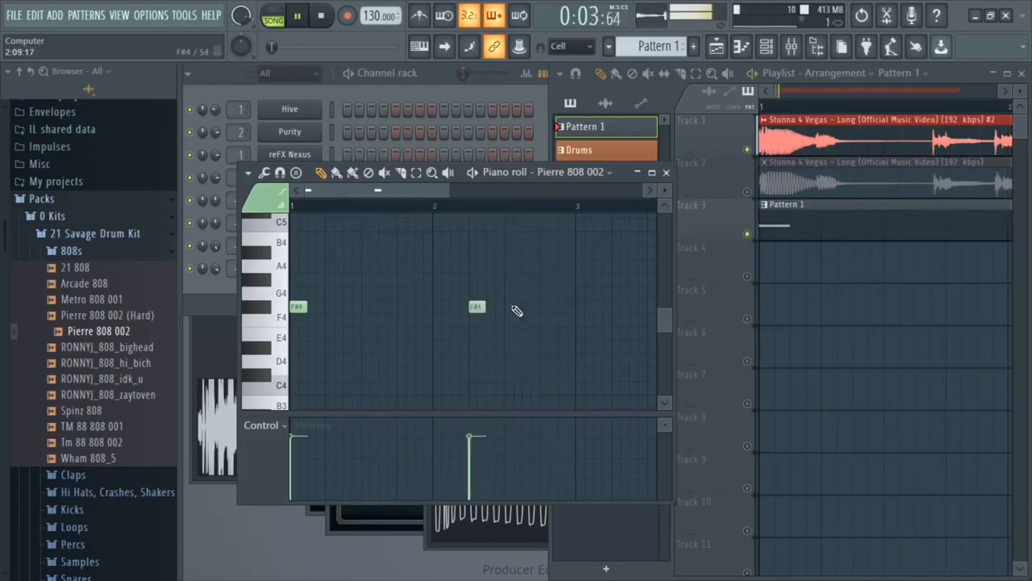
{"action": "left_click_drag", "start_coordinate": [522, 307], "coordinate": [531, 309]}
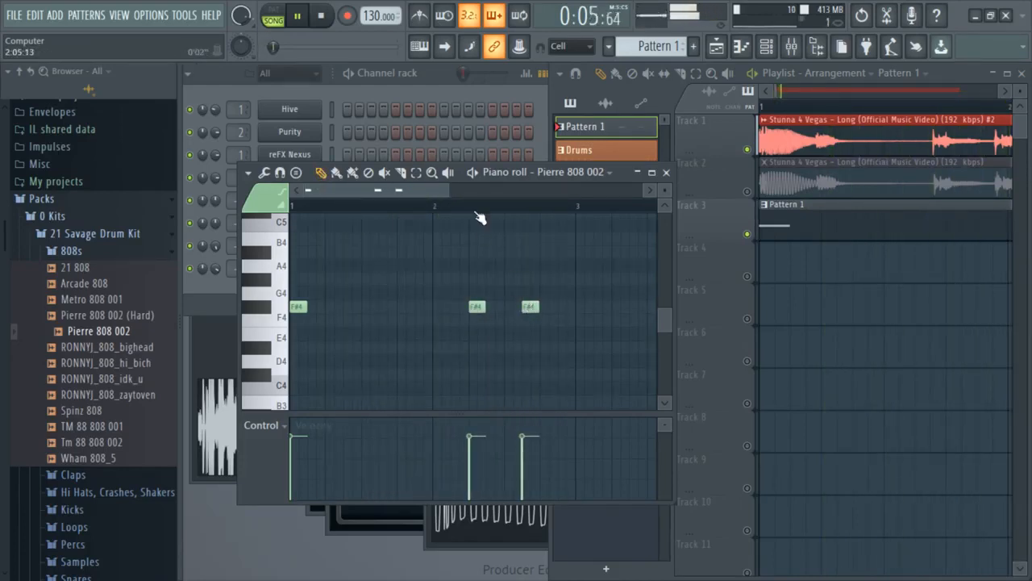
Step: Add an F#4 note at the start of bar 3 and another in bar 4, and play the result
{"action": "left_click", "coordinate": [475, 211]}
{"action": "left_click_drag", "start_coordinate": [431, 190], "coordinate": [500, 197]}
{"action": "left_click", "coordinate": [455, 307]}
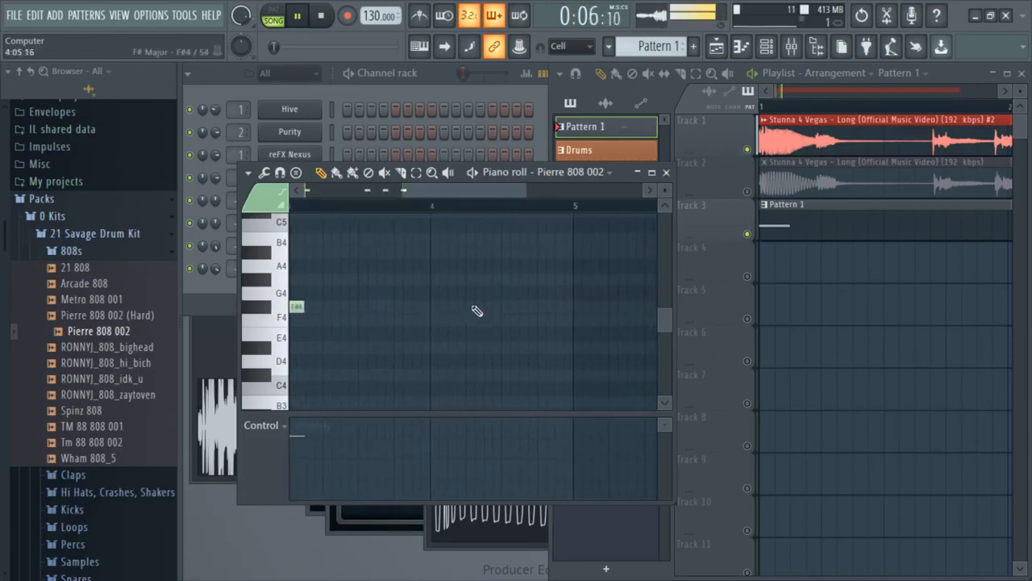
{"action": "left_click", "coordinate": [475, 307]}
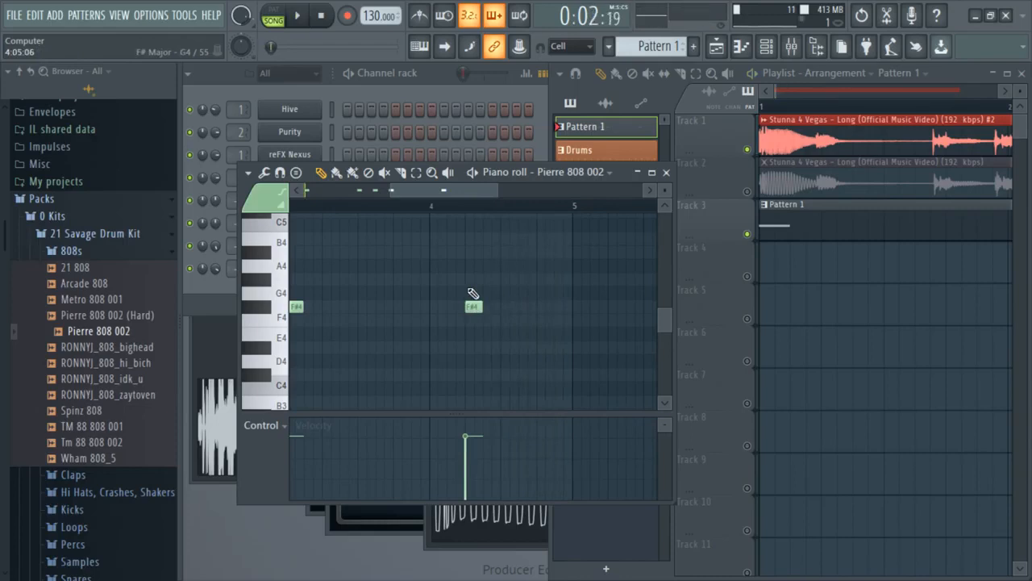
{"action": "key", "text": "space"}
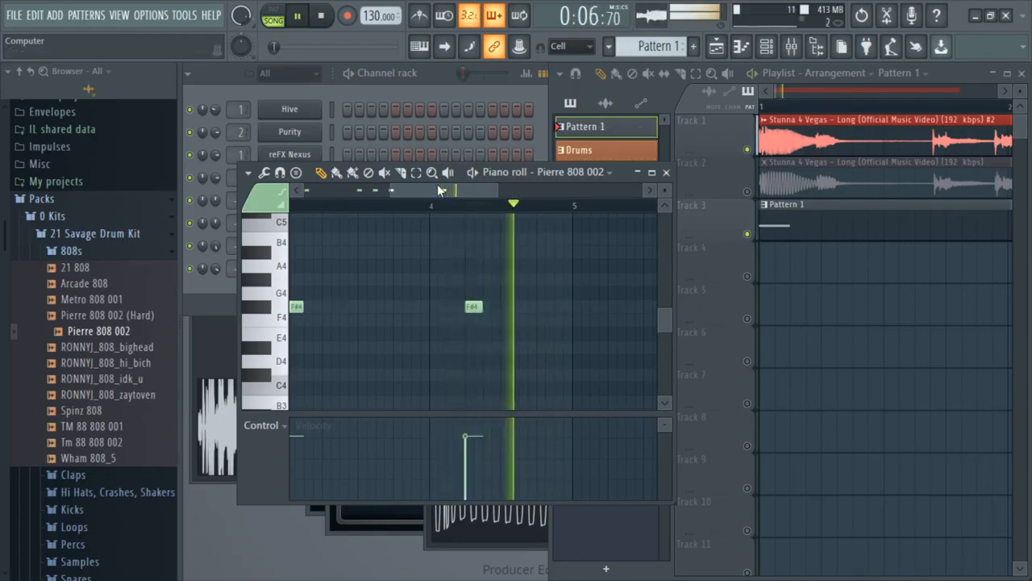
{"action": "key", "text": "space"}
{"action": "mouse_move", "coordinate": [517, 255]}
{"action": "left_mouse_down"}
{"action": "mouse_move", "coordinate": [516, 202]}
{"action": "mouse_move", "coordinate": [525, 259]}
{"action": "left_mouse_up"}
{"action": "key", "text": "space"}
{"action": "key", "text": "space"}
{"action": "right_click", "coordinate": [531, 260]}
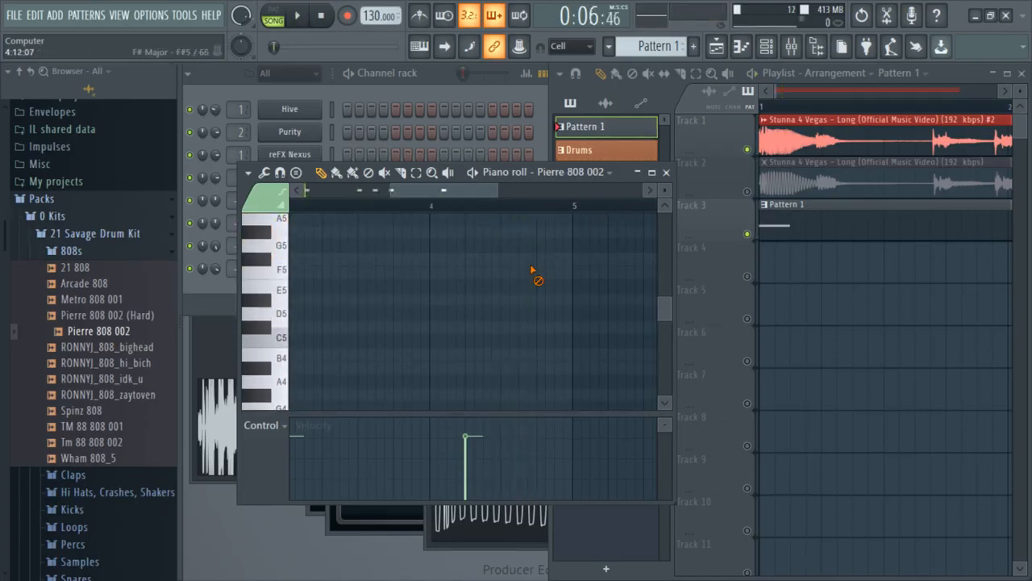
Step: Add a G5 note halfway through bar 4 of the 808 line and check its timing in playback
{"action": "left_click", "coordinate": [520, 248]}
{"action": "key", "text": "space"}
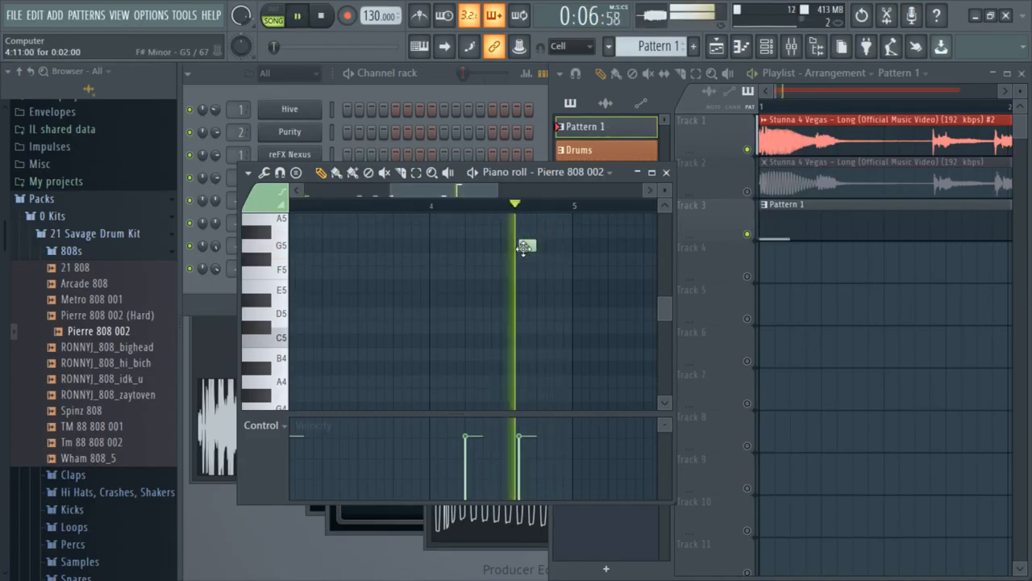
{"action": "left_click_drag", "start_coordinate": [526, 248], "coordinate": [507, 247]}
{"action": "key", "text": "space"}
{"action": "key", "text": "space"}
{"action": "key", "text": "space"}
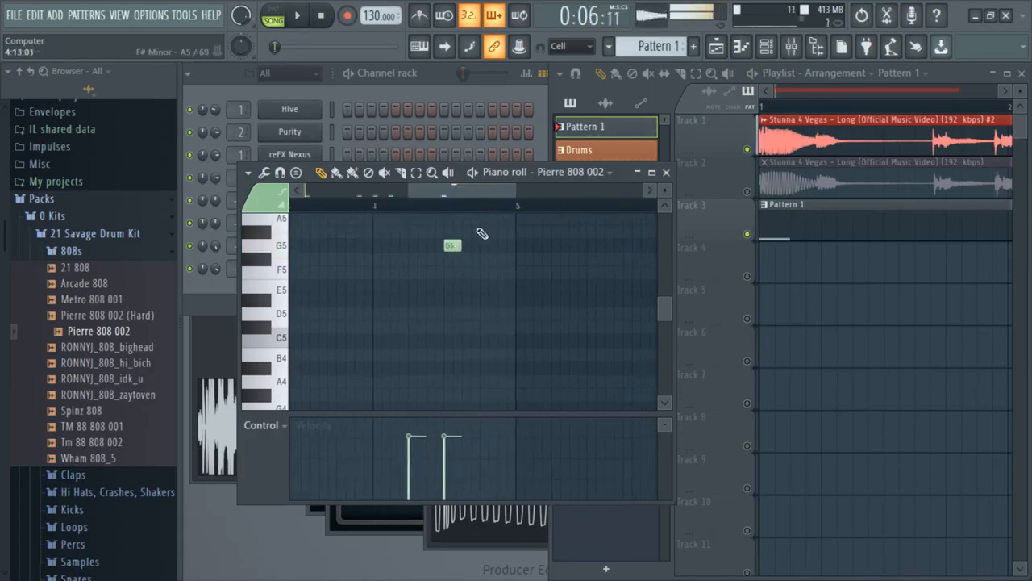
Step: Add a G#5 note on the last beat of bar 4 and play it against the song
{"action": "left_click", "coordinate": [476, 218]}
{"action": "left_click_drag", "start_coordinate": [474, 233], "coordinate": [478, 233]}
{"action": "key", "text": "space"}
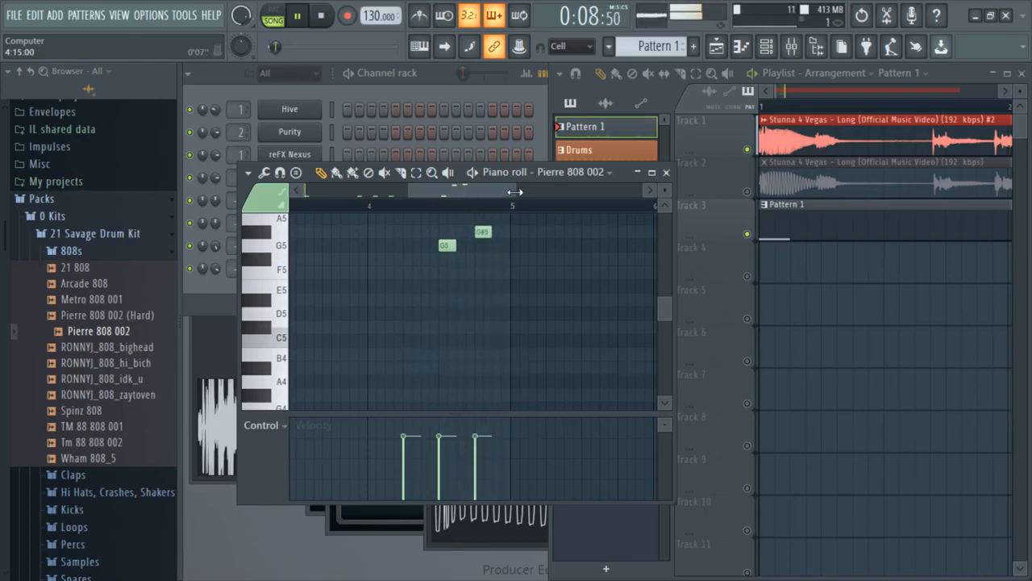
Step: Place a second Pattern 1 clip on Track 3 starting at bar 5, directly after the first clip
{"action": "left_click_drag", "start_coordinate": [514, 192], "coordinate": [655, 190]}
{"action": "left_click_drag", "start_coordinate": [785, 91], "coordinate": [817, 92]}
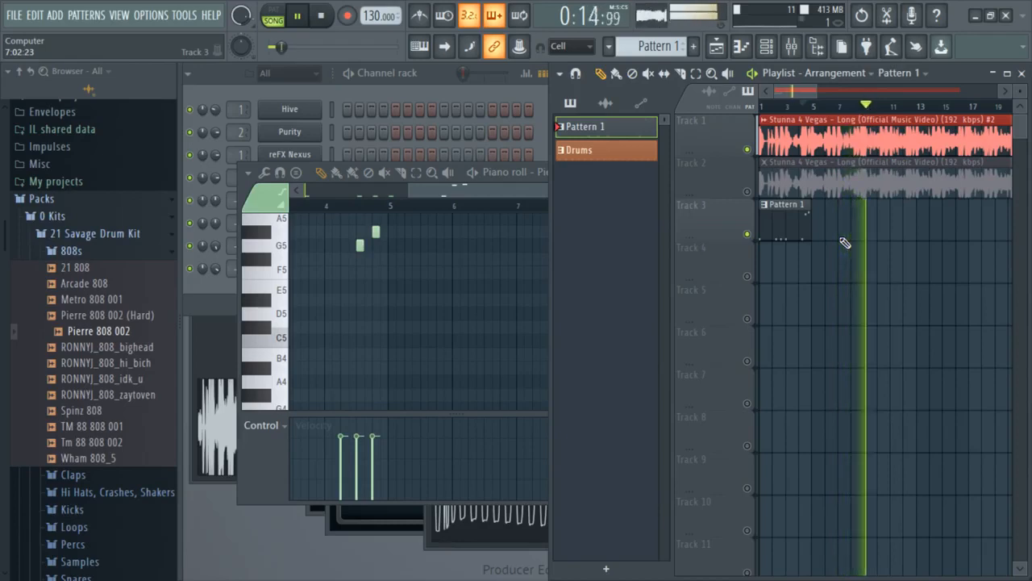
{"action": "key", "text": "space"}
{"action": "left_click", "coordinate": [823, 240]}
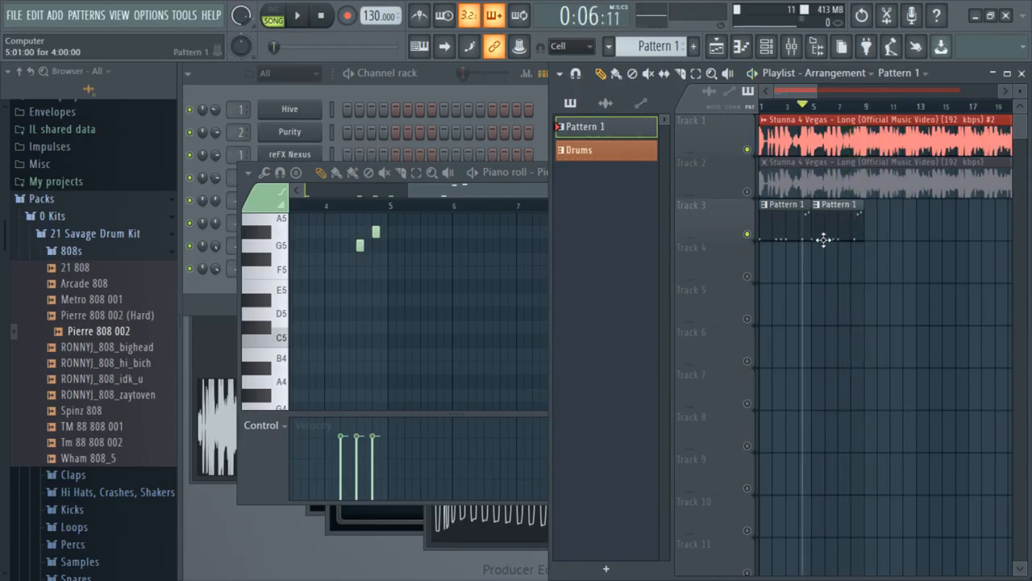
Step: Merge the two Pattern 1 clips on Track 3 into a single pattern clip
{"action": "right_click", "coordinate": [728, 203]}
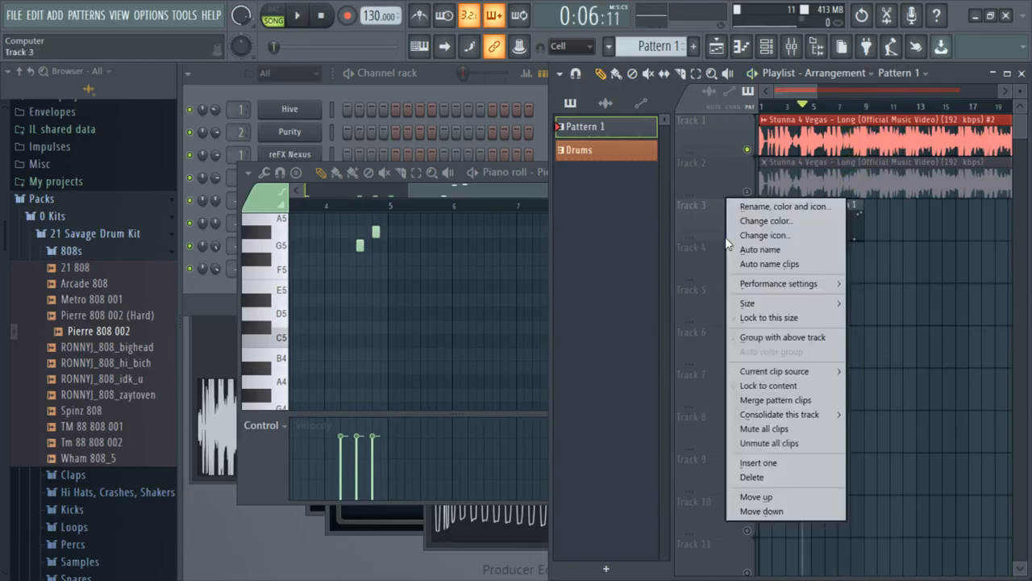
{"action": "left_click", "coordinate": [896, 296]}
{"action": "mouse_move", "coordinate": [862, 106]}
{"action": "left_mouse_down"}
{"action": "mouse_move", "coordinate": [874, 115]}
{"action": "mouse_move", "coordinate": [855, 112]}
{"action": "left_mouse_up"}
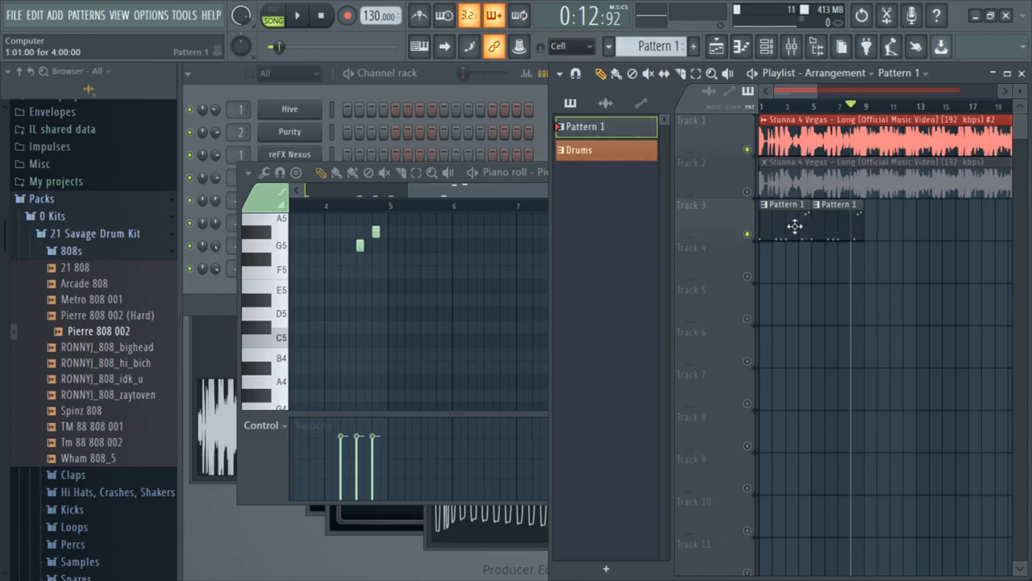
{"action": "right_click", "coordinate": [730, 228]}
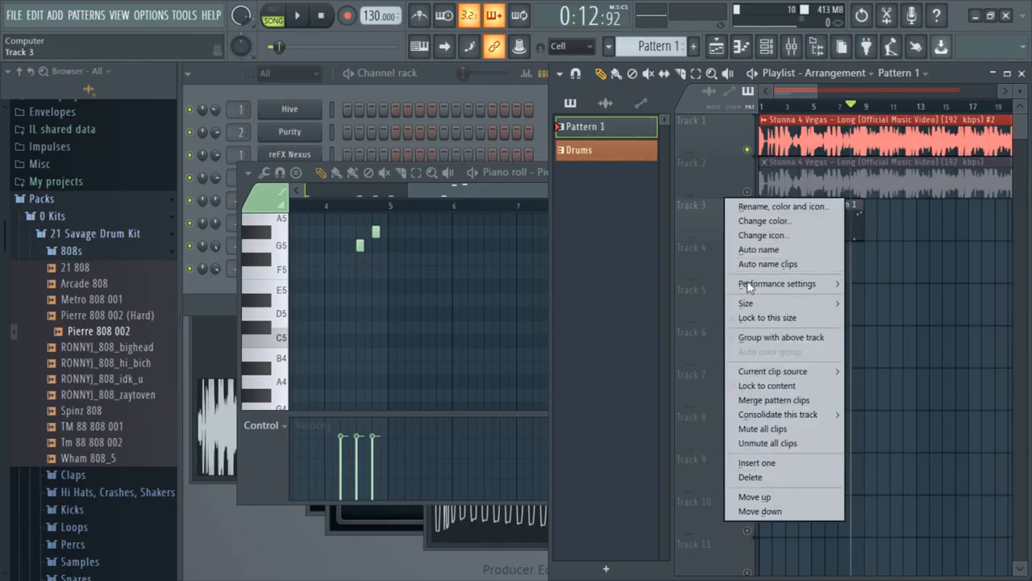
{"action": "left_click", "coordinate": [787, 400]}
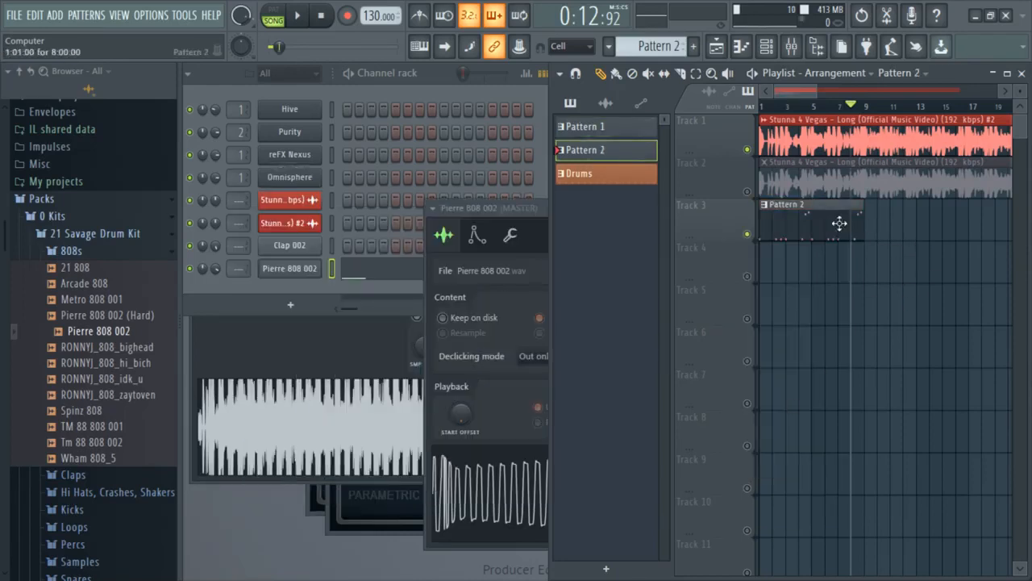
Step: Add a G5 note right after the G#5 at the end of bar 8 in the merged pattern and play it
{"action": "key", "text": "space"}
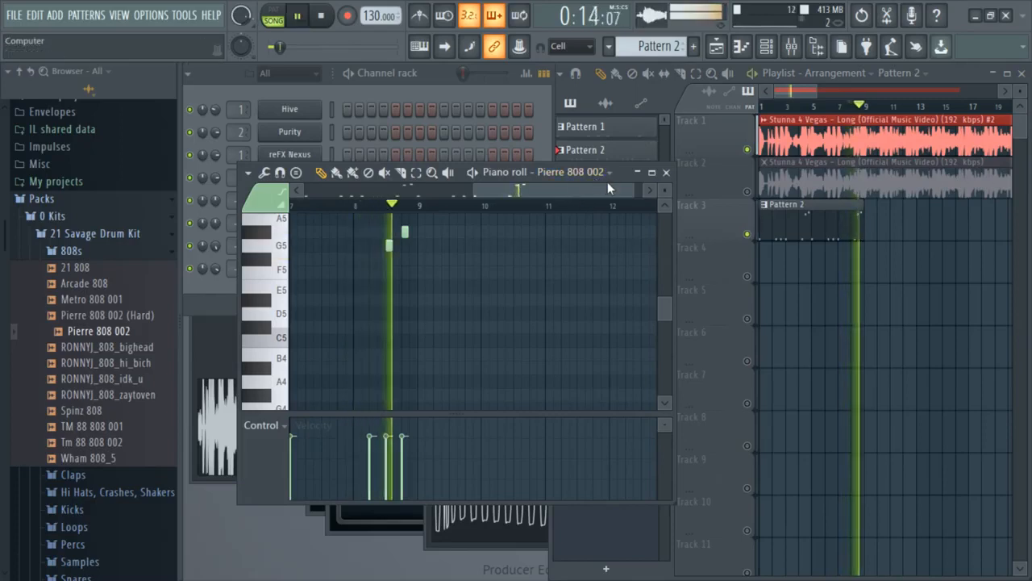
{"action": "left_click_drag", "start_coordinate": [629, 185], "coordinate": [584, 184]}
{"action": "key", "text": "space"}
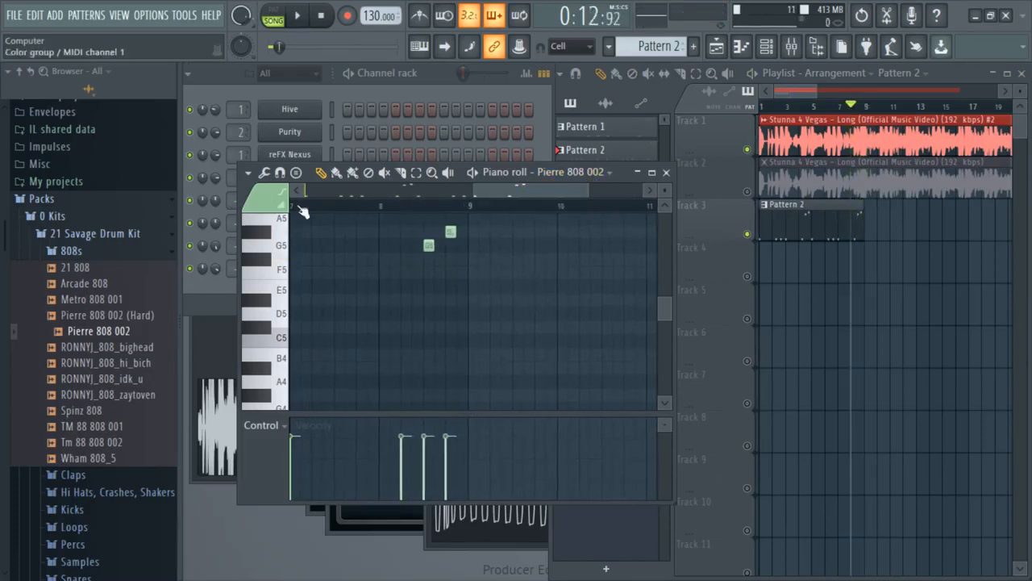
{"action": "left_click", "coordinate": [453, 242]}
{"action": "left_click_drag", "start_coordinate": [452, 240], "coordinate": [464, 242]}
{"action": "key", "text": "space"}
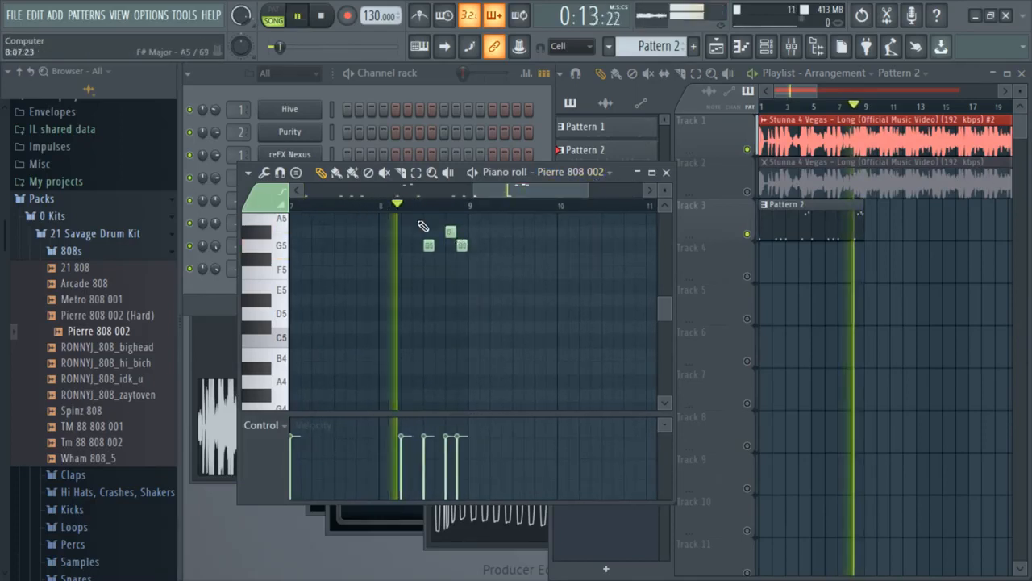
{"action": "left_click_drag", "start_coordinate": [533, 191], "coordinate": [551, 188]}
{"action": "key", "text": "space"}
Step: Place a second Pattern 2 clip on Track 3 at bar 9, removing the song clip inserted there by mistake
{"action": "left_click", "coordinate": [894, 196]}
{"action": "left_click", "coordinate": [868, 216]}
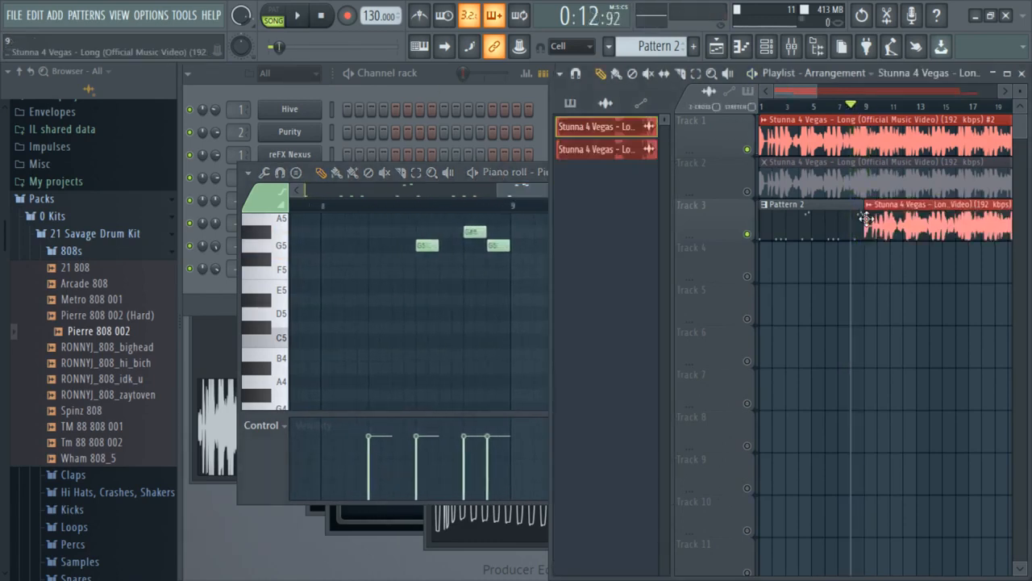
{"action": "right_click", "coordinate": [885, 231]}
{"action": "left_click", "coordinate": [855, 223]}
{"action": "mouse_move", "coordinate": [882, 221]}
{"action": "left_mouse_down"}
{"action": "mouse_move", "coordinate": [855, 219]}
{"action": "mouse_move", "coordinate": [869, 222]}
{"action": "left_mouse_up"}
Step: Transpose all the Pierre 808 002 notes in Pattern 2 down one octave
{"action": "double_click", "coordinate": [862, 235]}
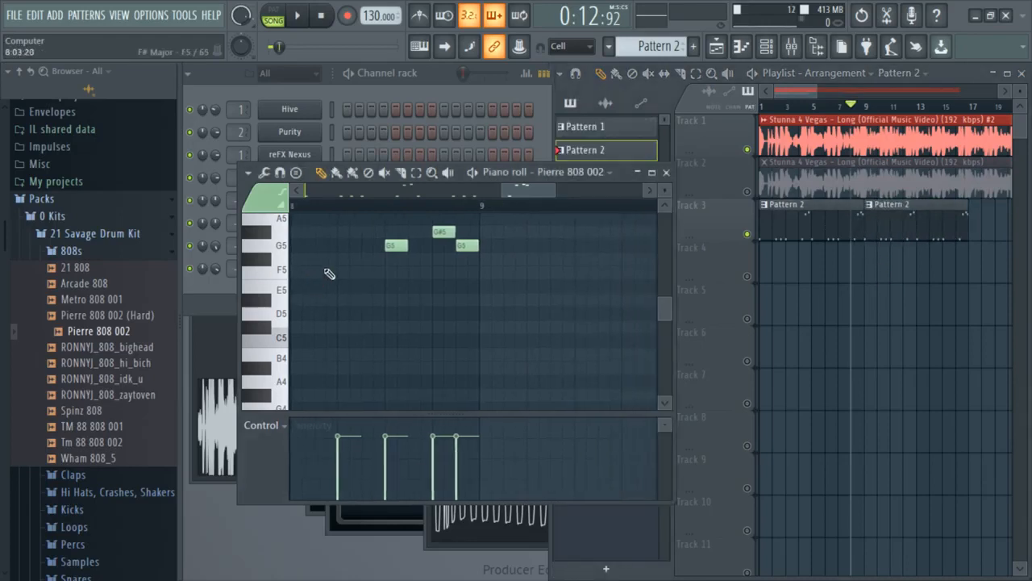
{"action": "left_click_drag", "start_coordinate": [501, 194], "coordinate": [4, 176]}
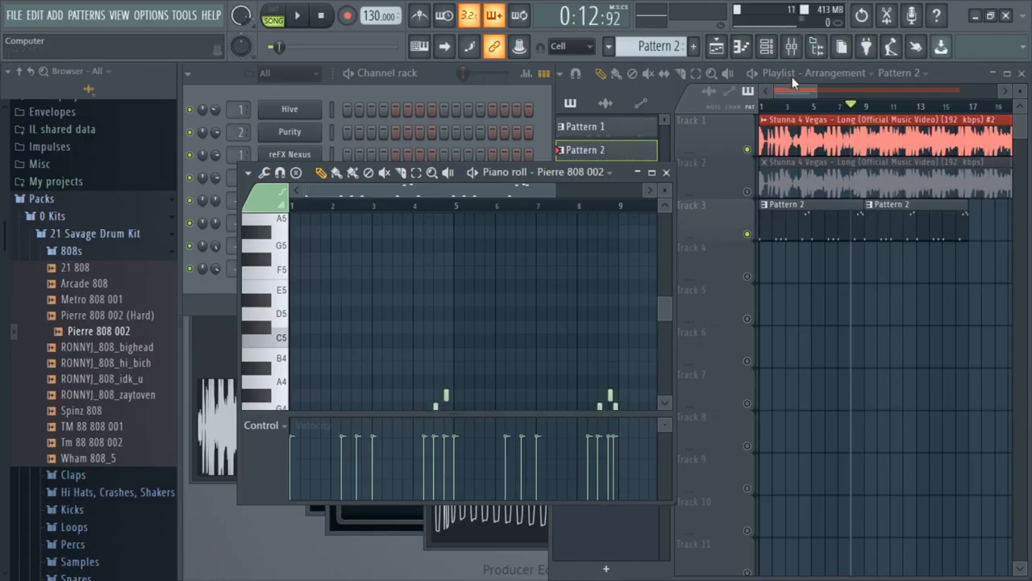
{"action": "left_click", "coordinate": [716, 96]}
Step: Mute the song copy on Track 1 and play the 808 pattern by itself from the start
{"action": "left_click", "coordinate": [763, 106]}
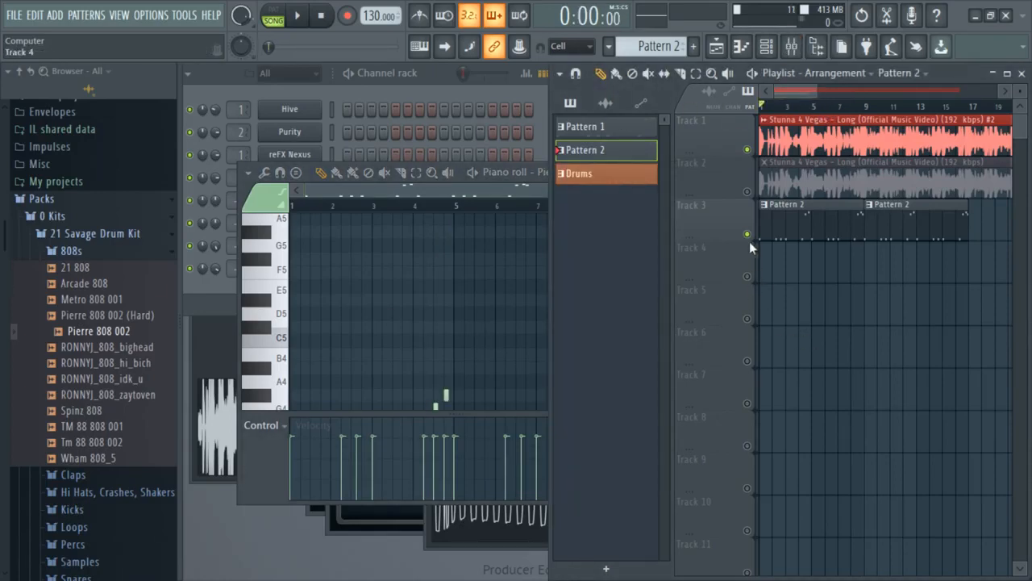
{"action": "left_click", "coordinate": [748, 149]}
{"action": "key", "text": "space"}
{"action": "left_click", "coordinate": [499, 266]}
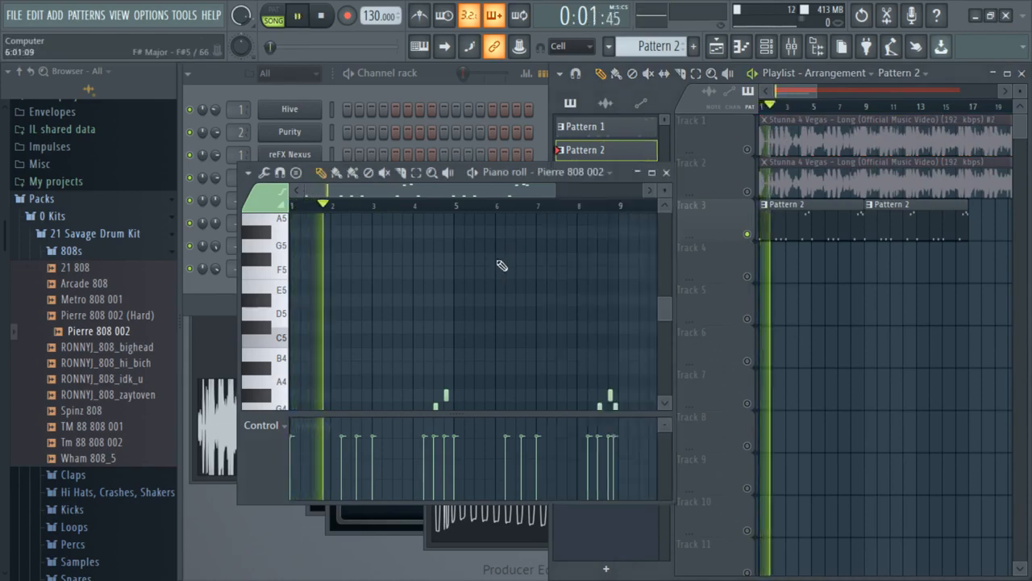
{"action": "mouse_move", "coordinate": [817, 91]}
{"action": "left_mouse_down"}
{"action": "mouse_move", "coordinate": [787, 90]}
{"action": "mouse_move", "coordinate": [798, 90]}
{"action": "left_mouse_up"}
Step: Solo the original song clip on Track 2, restoring it after its accidental deletion, and play its opening briefly
{"action": "right_click", "coordinate": [766, 191]}
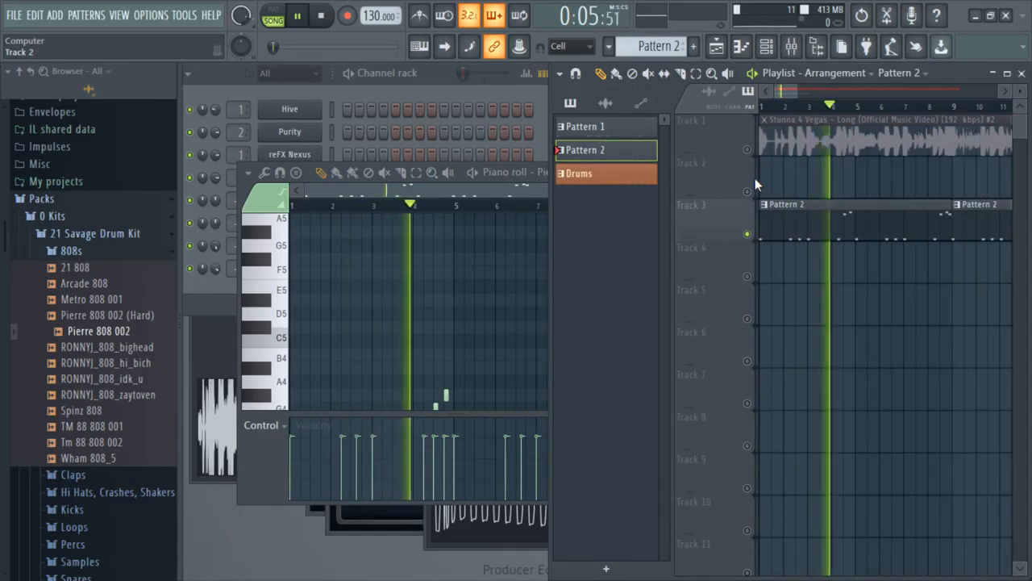
{"action": "key", "text": "ctrl+z"}
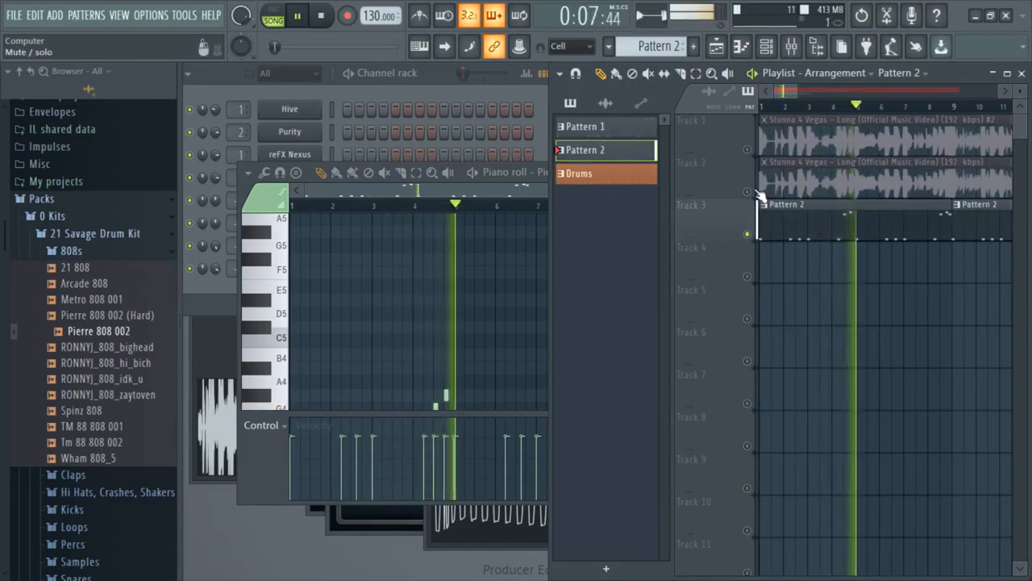
{"action": "right_click", "coordinate": [748, 192]}
{"action": "key", "text": "space"}
{"action": "key", "text": "space"}
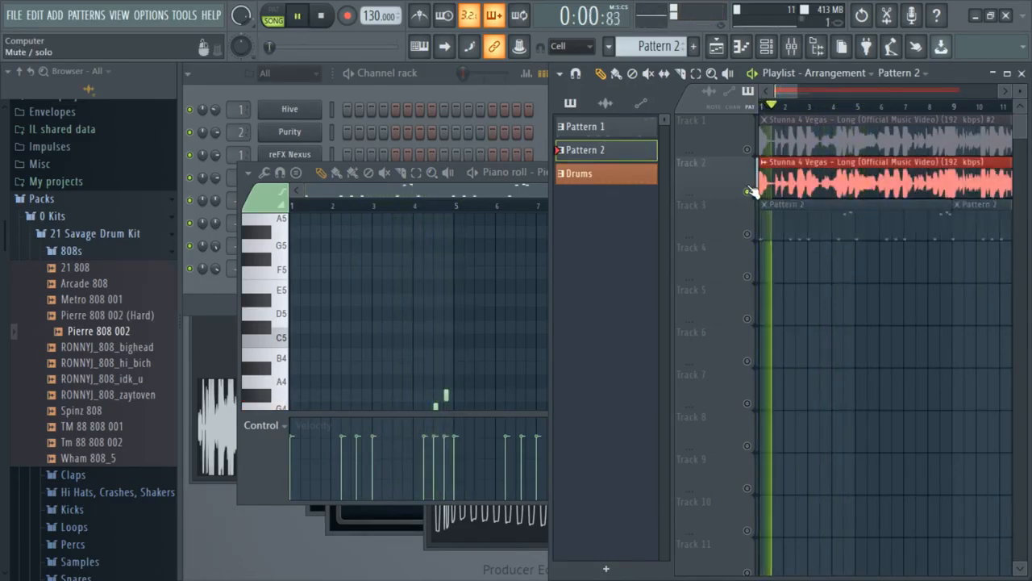
{"action": "key", "text": "space"}
Step: Open the Purity channel's miscellaneous settings and reset its root note to C5
{"action": "left_click", "coordinate": [416, 76]}
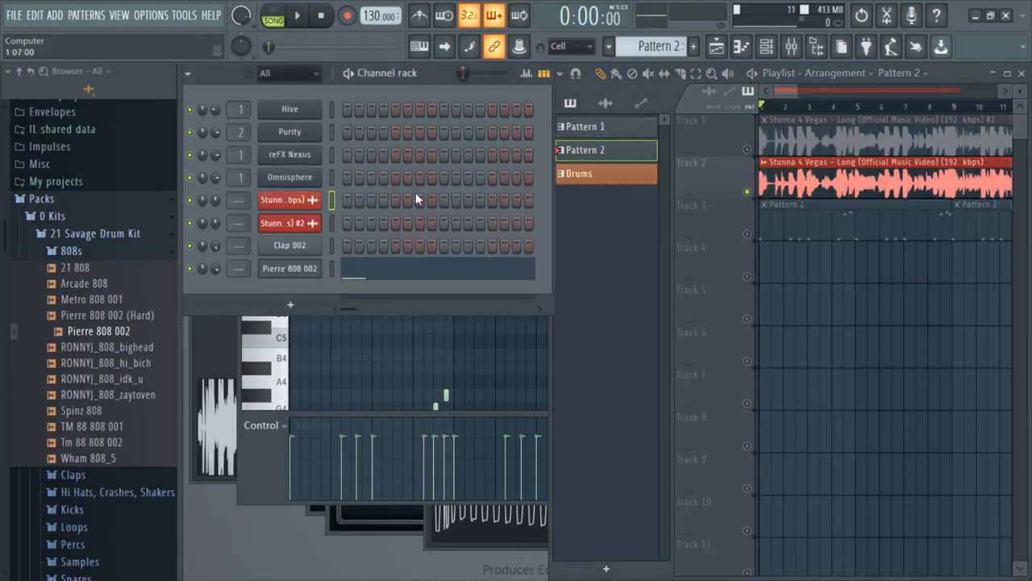
{"action": "left_click", "coordinate": [292, 132]}
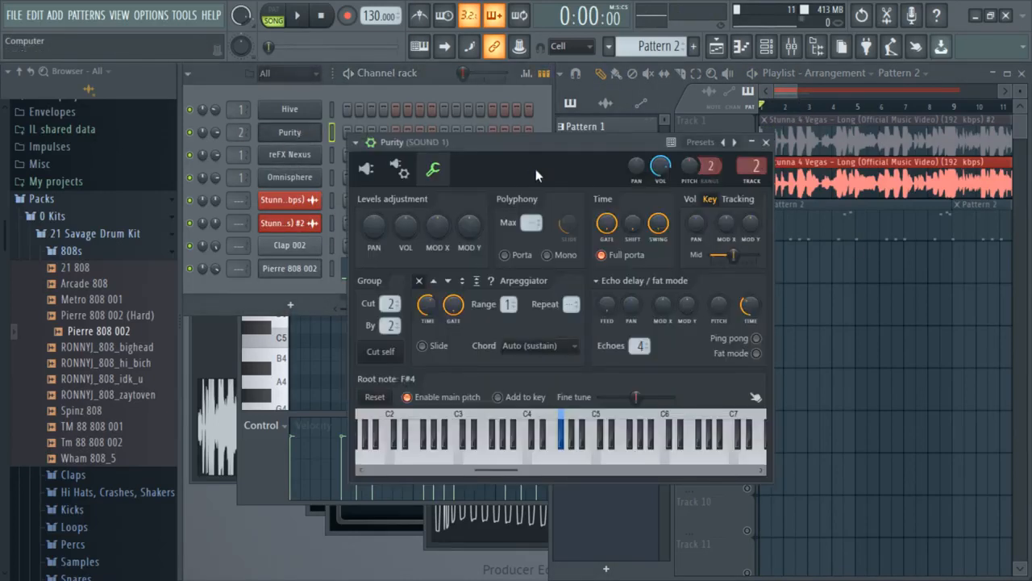
{"action": "right_click", "coordinate": [601, 427]}
Step: Move the Purity window clear of the channel rack and show its Piano preset list with Acoustic Grand
{"action": "left_click", "coordinate": [356, 143]}
{"action": "left_click", "coordinate": [363, 132]}
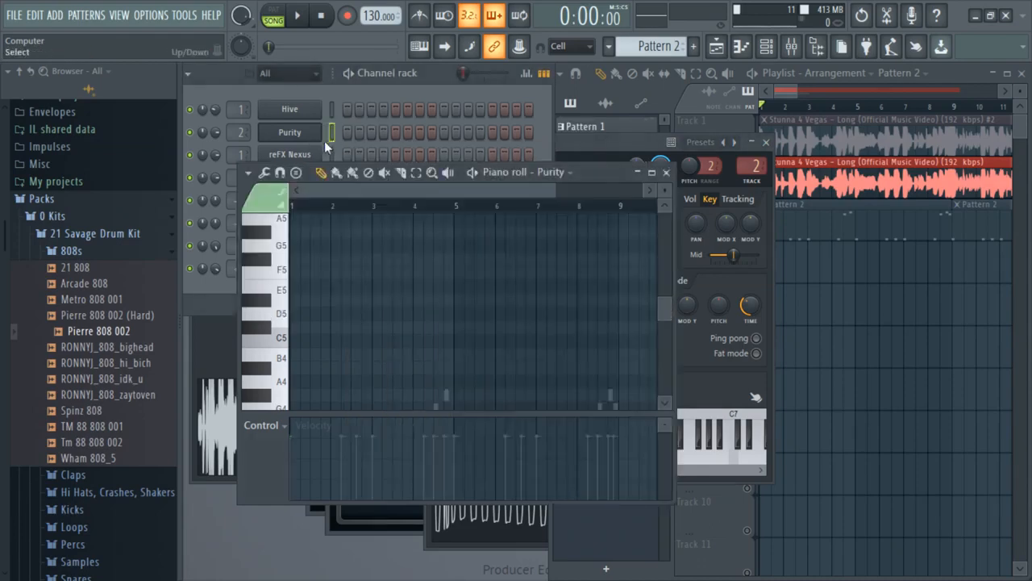
{"action": "left_click", "coordinate": [627, 150]}
{"action": "left_click_drag", "start_coordinate": [628, 149], "coordinate": [752, 133]}
{"action": "left_click", "coordinate": [474, 153]}
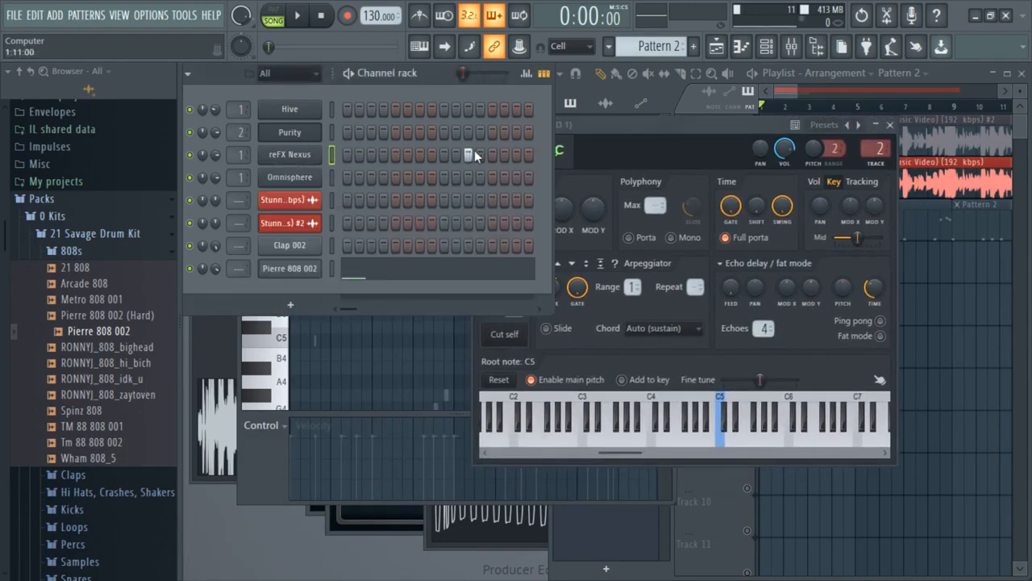
{"action": "left_click_drag", "start_coordinate": [640, 137], "coordinate": [468, 54]}
{"action": "left_click", "coordinate": [567, 153]}
{"action": "left_click", "coordinate": [573, 165]}
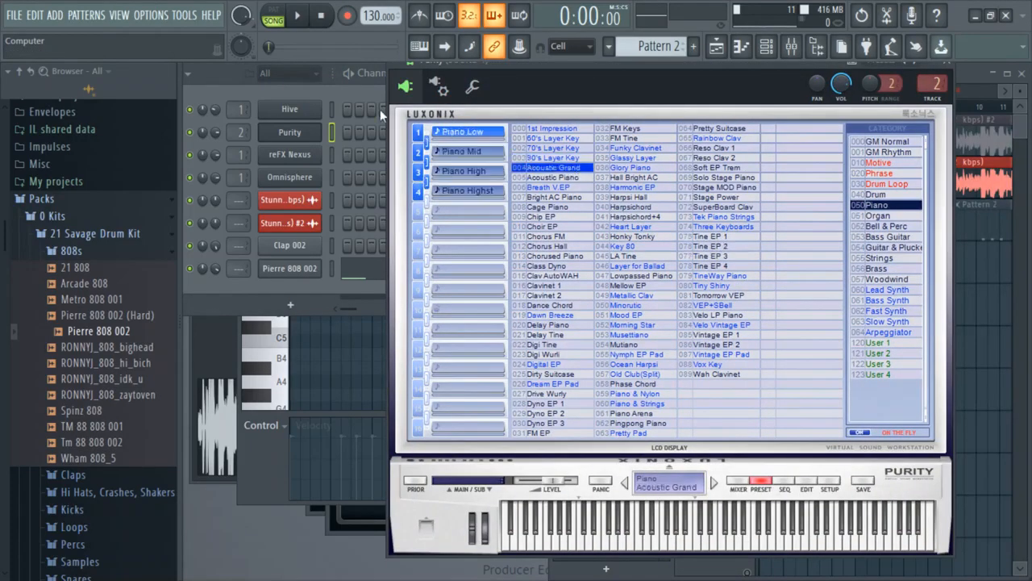
Step: Create a new pattern, place its clip at the start of Track 4 in the playlist and enable that track
{"action": "right_click", "coordinate": [316, 131]}
{"action": "left_click", "coordinate": [694, 47]}
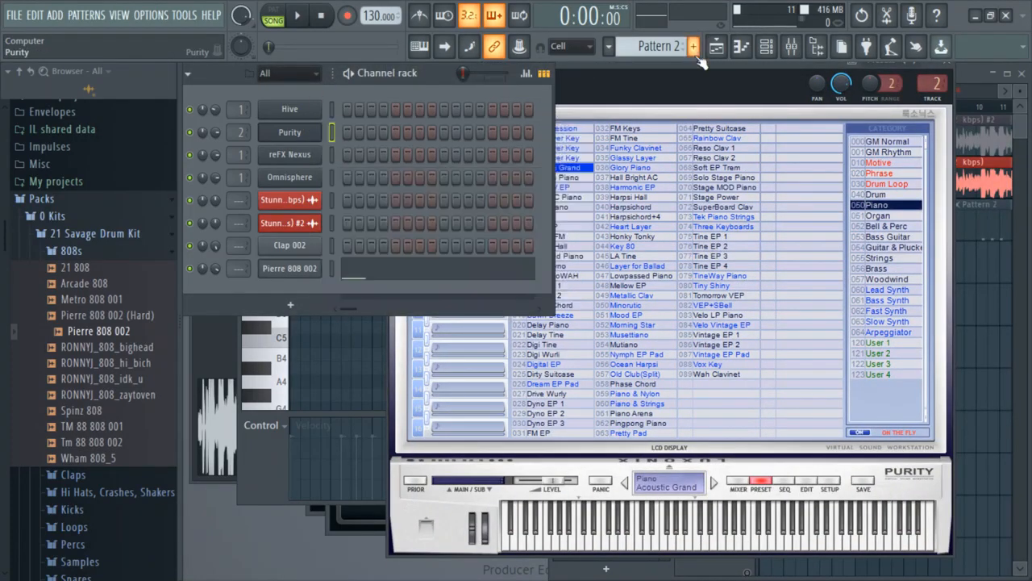
{"action": "left_click", "coordinate": [715, 65]}
{"action": "left_click", "coordinate": [978, 313]}
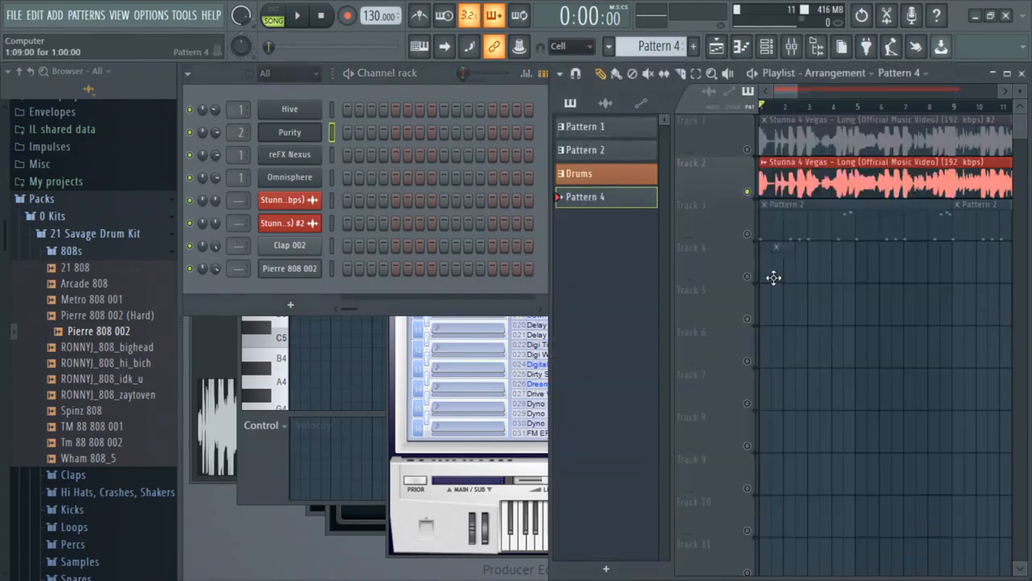
{"action": "left_click", "coordinate": [748, 277]}
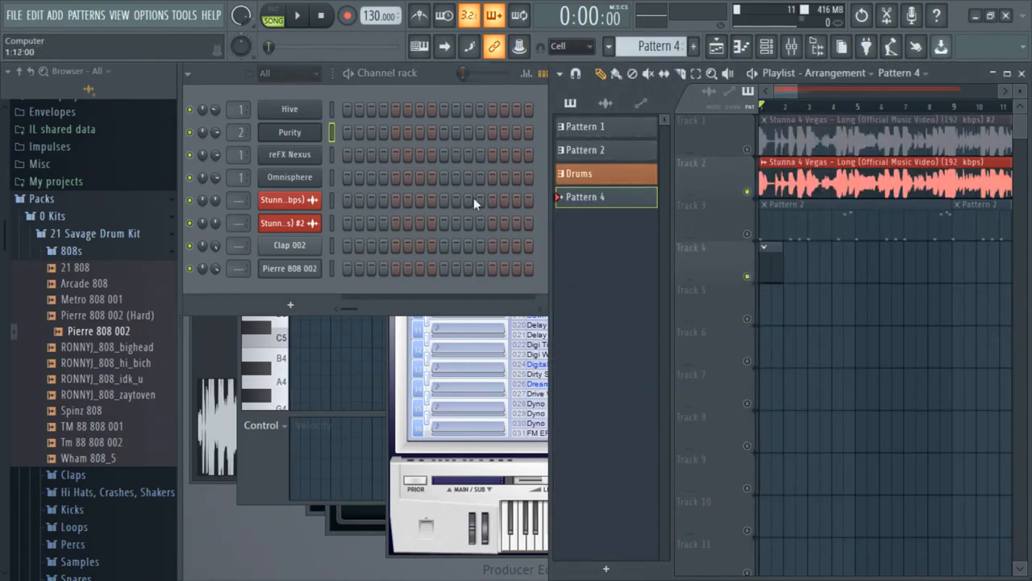
Step: Open the Purity piano roll for Pattern 4 and play the song's opening briefly
{"action": "right_click", "coordinate": [302, 134]}
{"action": "left_click", "coordinate": [363, 133]}
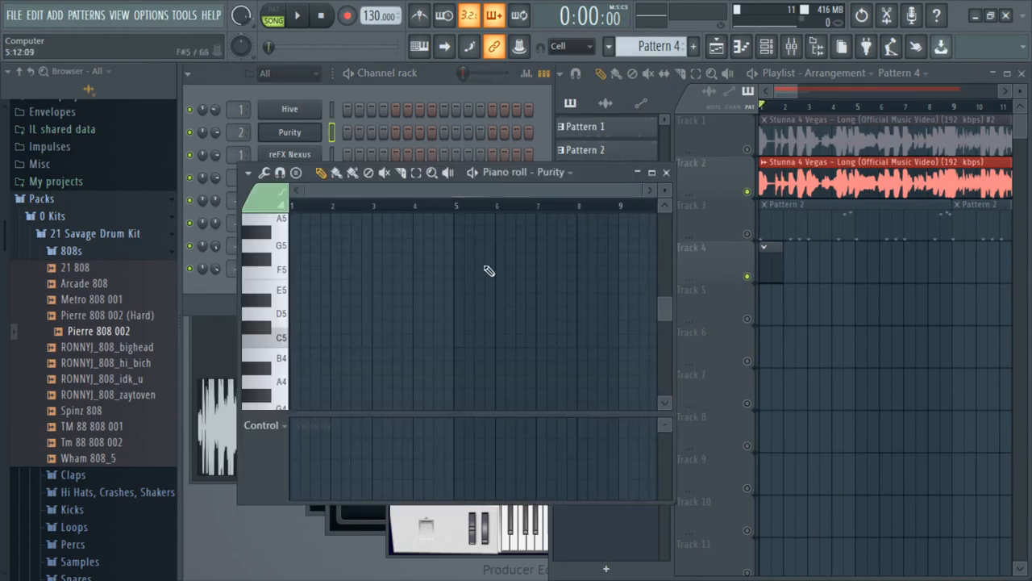
{"action": "key", "text": "space"}
{"action": "key", "text": "space"}
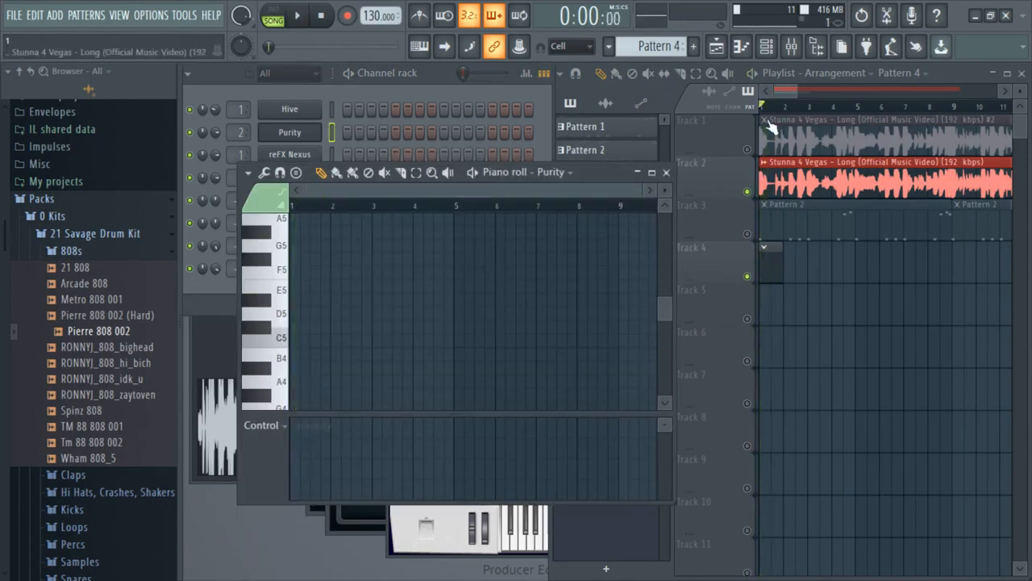
Step: Solo the song copy on Track 1 and play its first notes to hear the melody
{"action": "right_click", "coordinate": [749, 149]}
{"action": "right_click", "coordinate": [751, 193]}
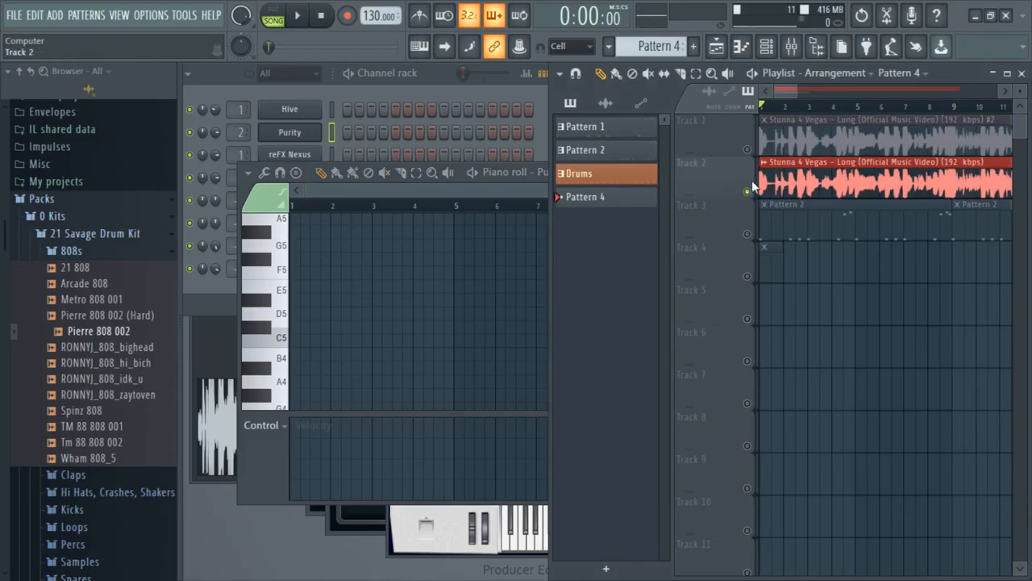
{"action": "right_click", "coordinate": [750, 151]}
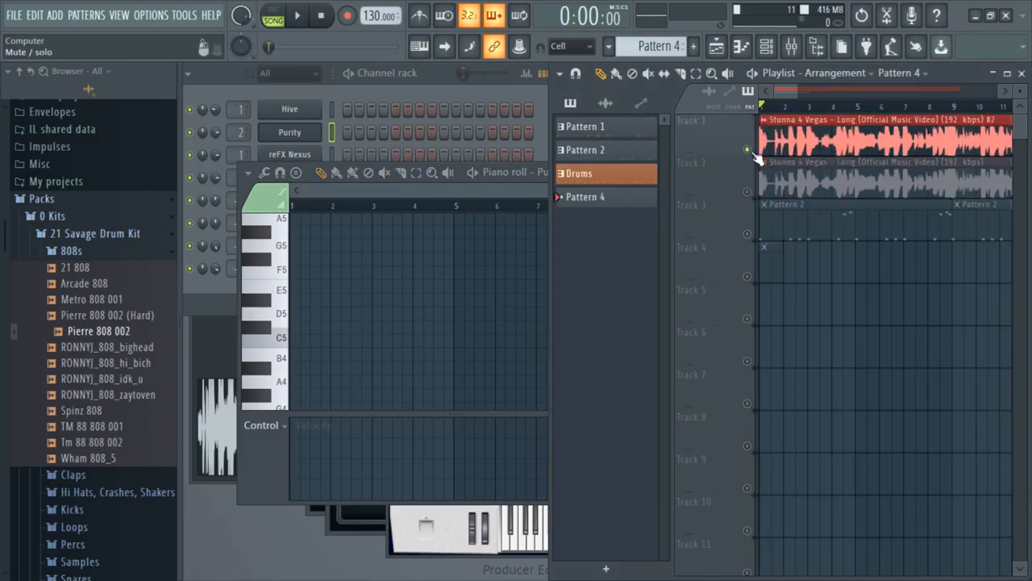
{"action": "left_click_drag", "start_coordinate": [800, 91], "coordinate": [792, 91]}
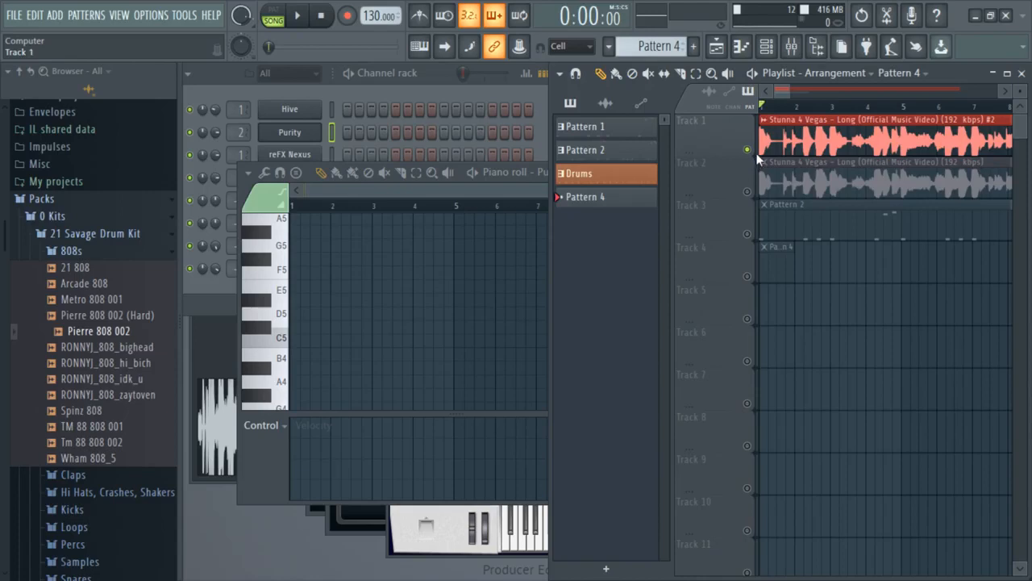
{"action": "key", "text": "space"}
{"action": "key", "text": "space"}
Step: Place a short G4 note at the start of the Purity piano roll and play it soloed on Track 4
{"action": "left_click_drag", "start_coordinate": [348, 260], "coordinate": [260, 251]}
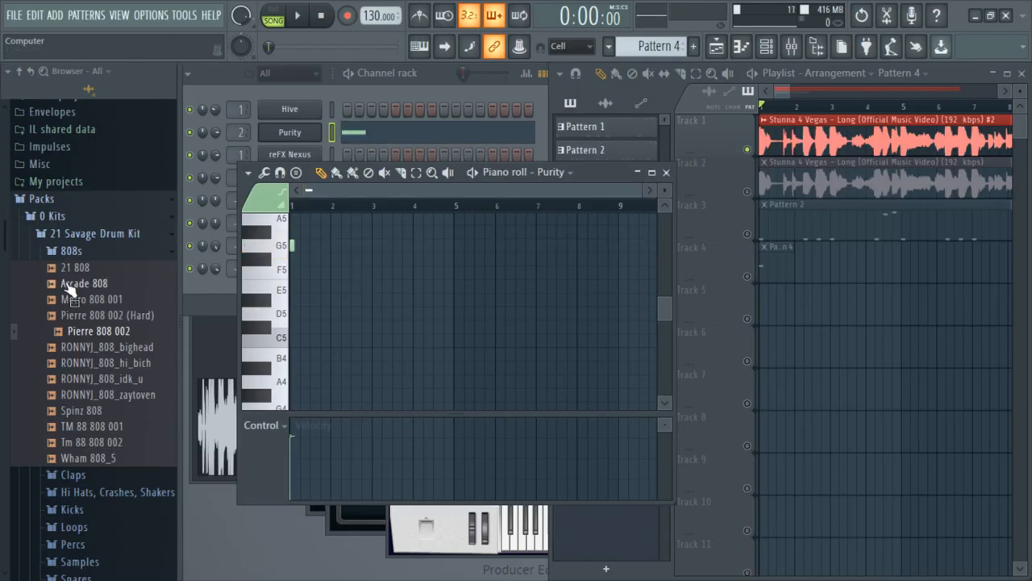
{"action": "scroll", "coordinate": [387, 284], "scroll_direction": "down", "scroll_amount": 1}
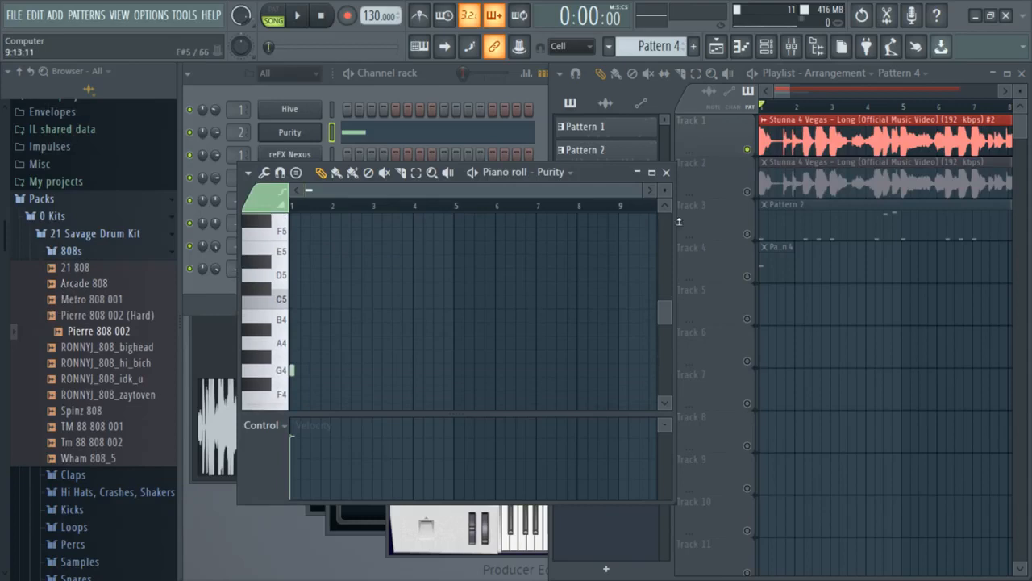
{"action": "right_click", "coordinate": [749, 279]}
{"action": "key", "text": "space"}
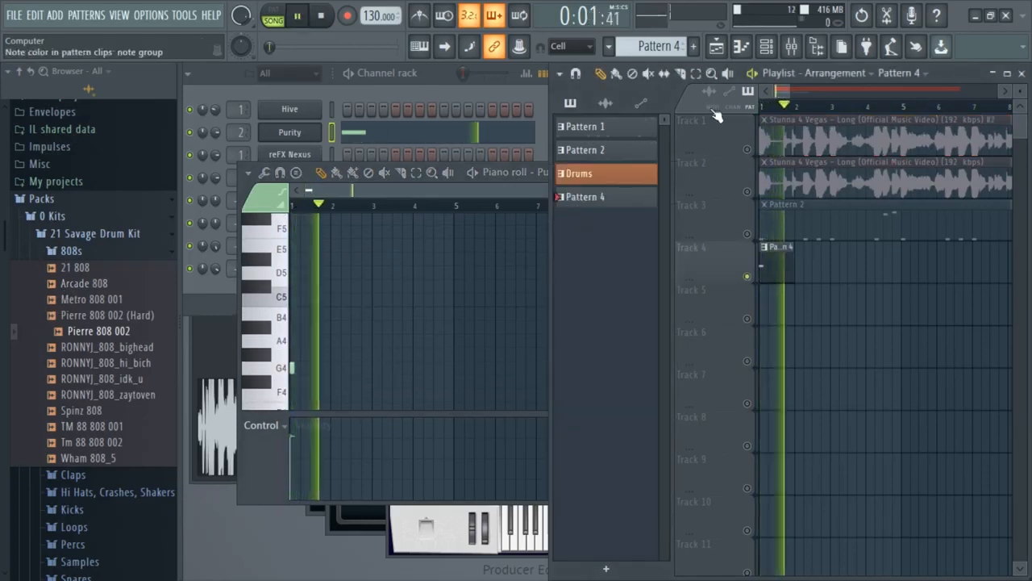
Step: Solo the original song on Track 2 again and examine its opening waveform up close
{"action": "right_click", "coordinate": [747, 192]}
{"action": "key", "text": "space"}
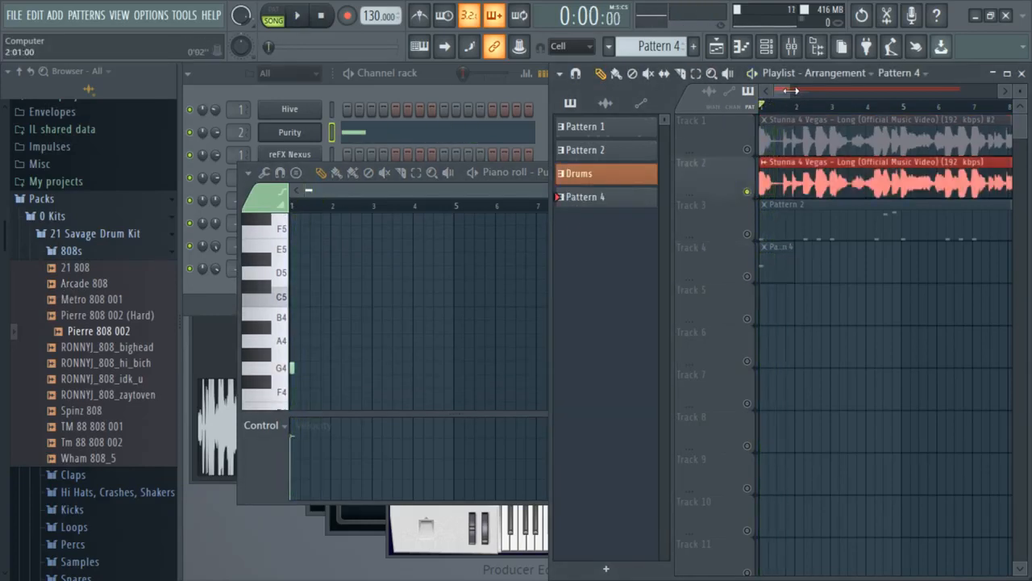
{"action": "left_click_drag", "start_coordinate": [790, 92], "coordinate": [780, 92]}
Step: Move the Pattern 4 note from the Purity channel to the reFX Nexus channel
{"action": "left_click", "coordinate": [333, 154]}
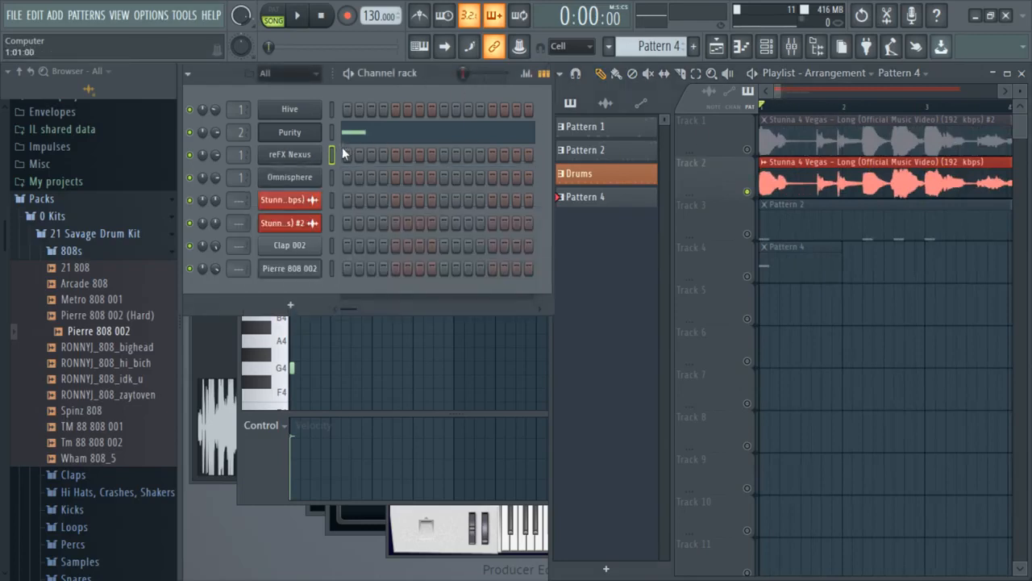
{"action": "key", "text": "ctrl+z"}
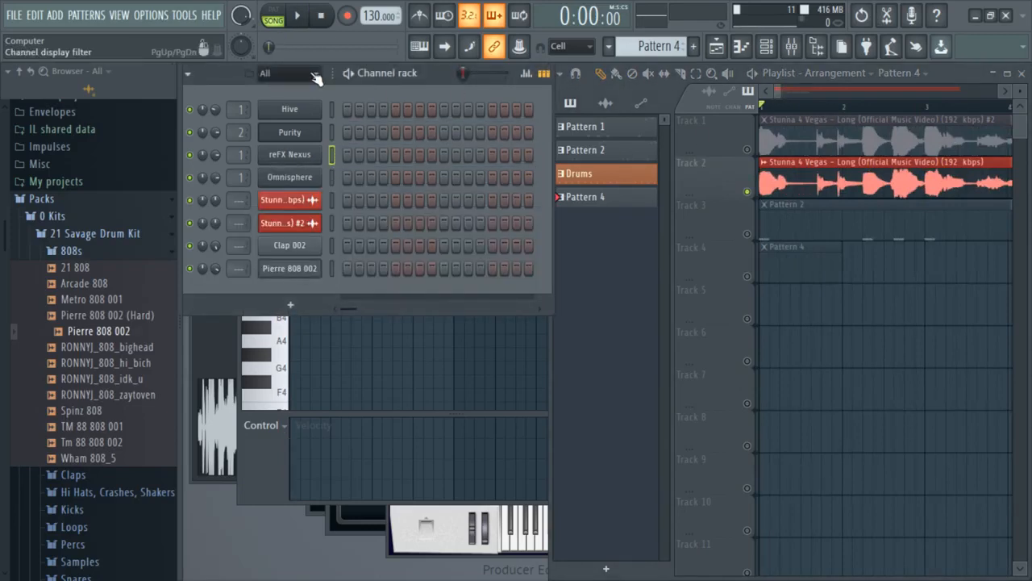
{"action": "key", "text": "ctrl+v"}
Step: Check Purity's miscellaneous settings and bring up the reFX Nexus plugin
{"action": "left_click", "coordinate": [283, 137]}
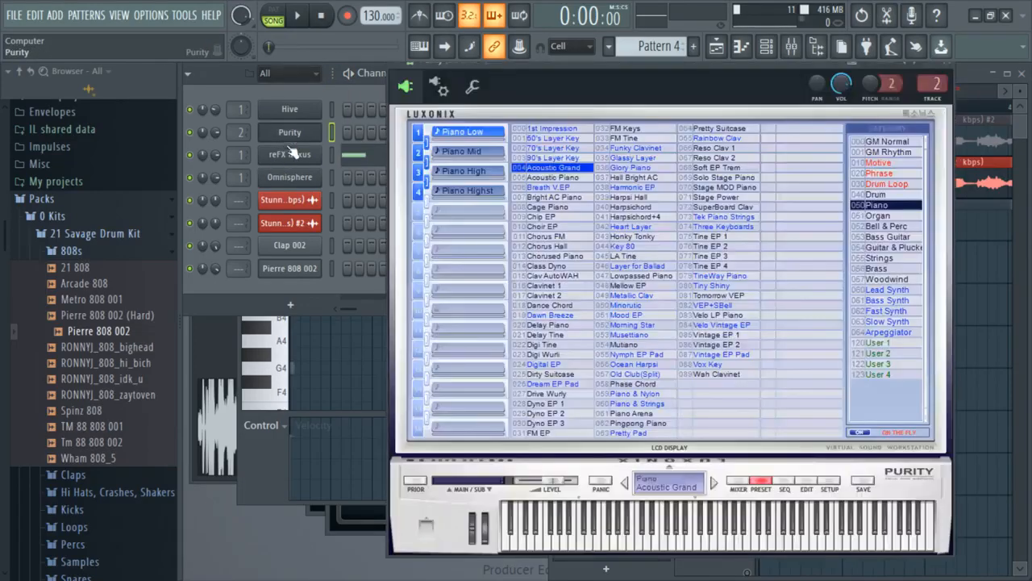
{"action": "left_click", "coordinate": [473, 86]}
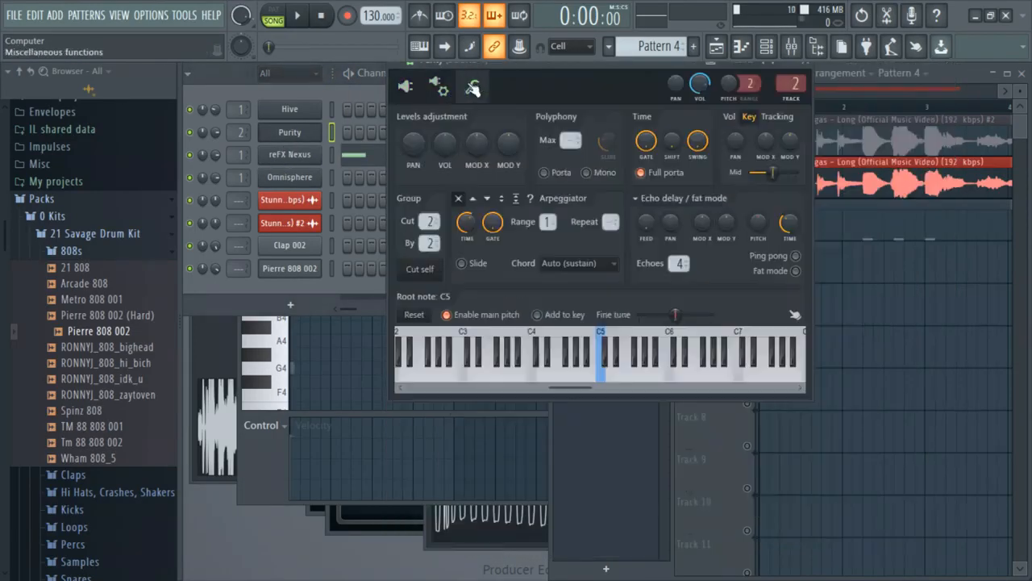
{"action": "left_click", "coordinate": [425, 93]}
Step: Lower the opening note in the reFX Nexus piano roll to G3, playing Pattern 4 to check its pitch
{"action": "left_click", "coordinate": [365, 156]}
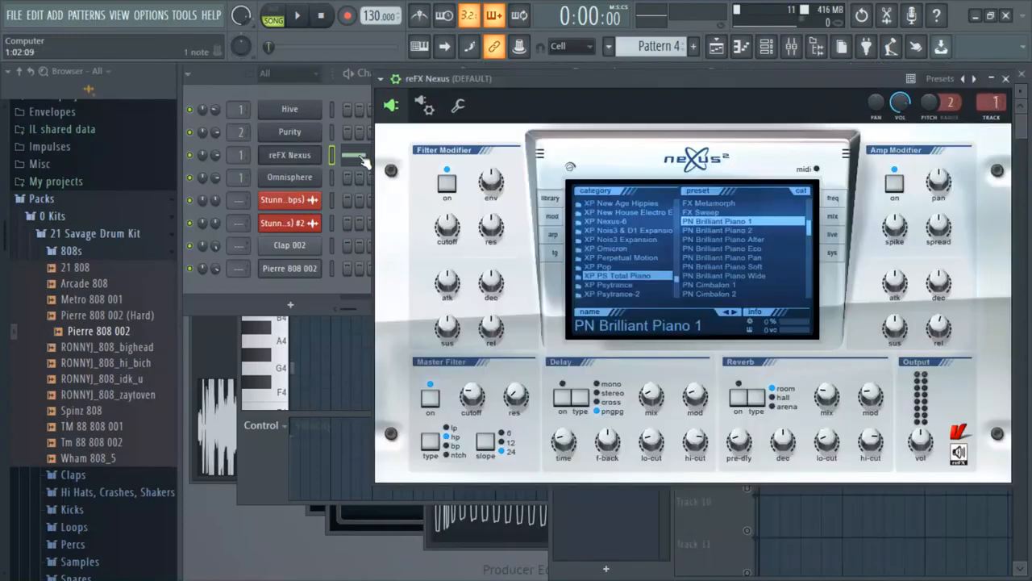
{"action": "left_click", "coordinate": [351, 74]}
{"action": "key", "text": "space"}
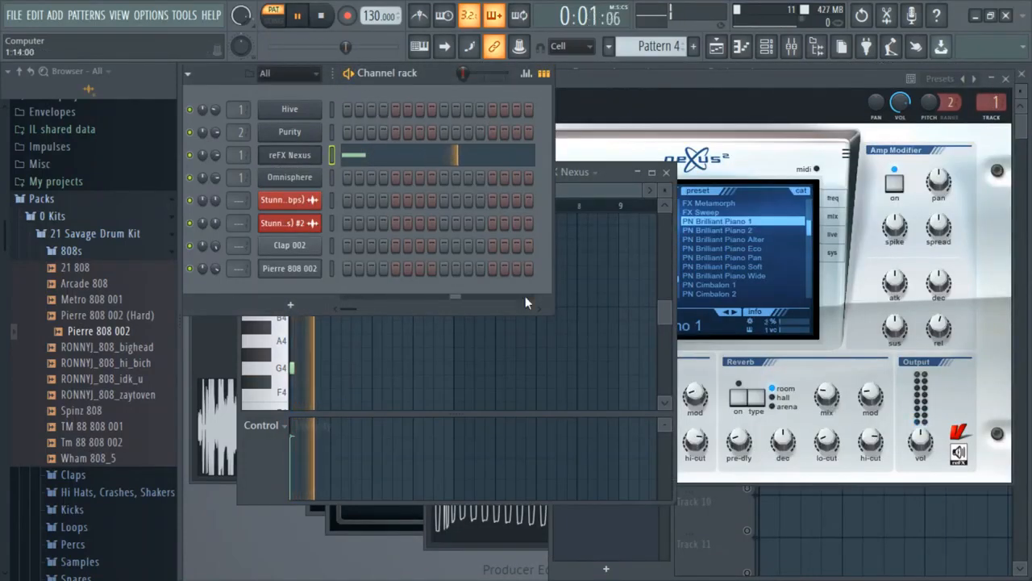
{"action": "left_click", "coordinate": [578, 326]}
{"action": "key", "text": "space"}
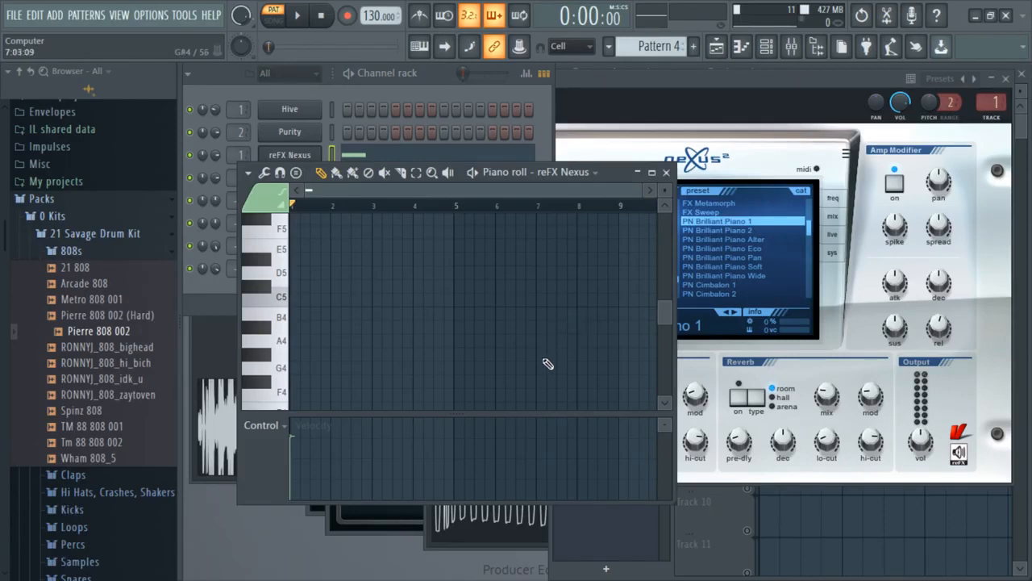
{"action": "scroll", "coordinate": [448, 272], "scroll_direction": "down", "scroll_amount": 3}
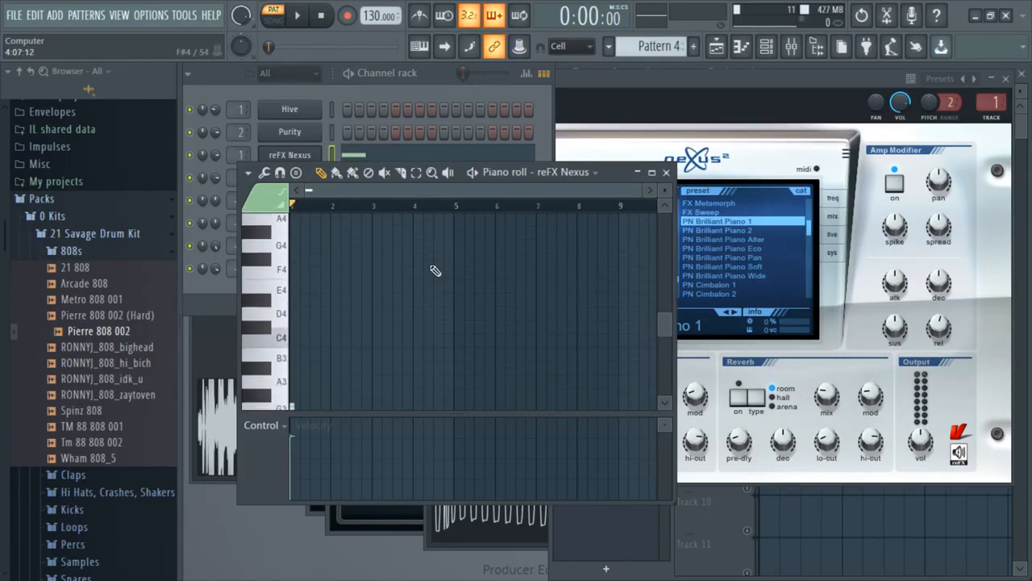
{"action": "key", "text": "space"}
{"action": "key", "text": "space"}
Step: Set the Nexus amp modifier release to about 42 while the pattern plays
{"action": "mouse_move", "coordinate": [947, 335]}
{"action": "left_mouse_down"}
{"action": "mouse_move", "coordinate": [939, 325]}
{"action": "mouse_move", "coordinate": [950, 333]}
{"action": "left_mouse_up"}
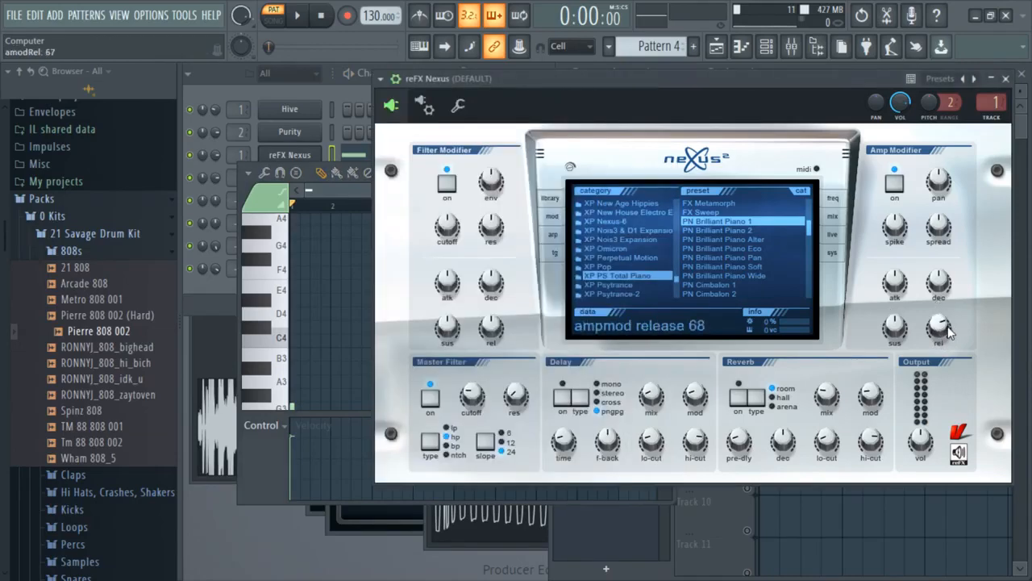
{"action": "left_click_drag", "start_coordinate": [738, 95], "coordinate": [659, 159]}
{"action": "key", "text": "space"}
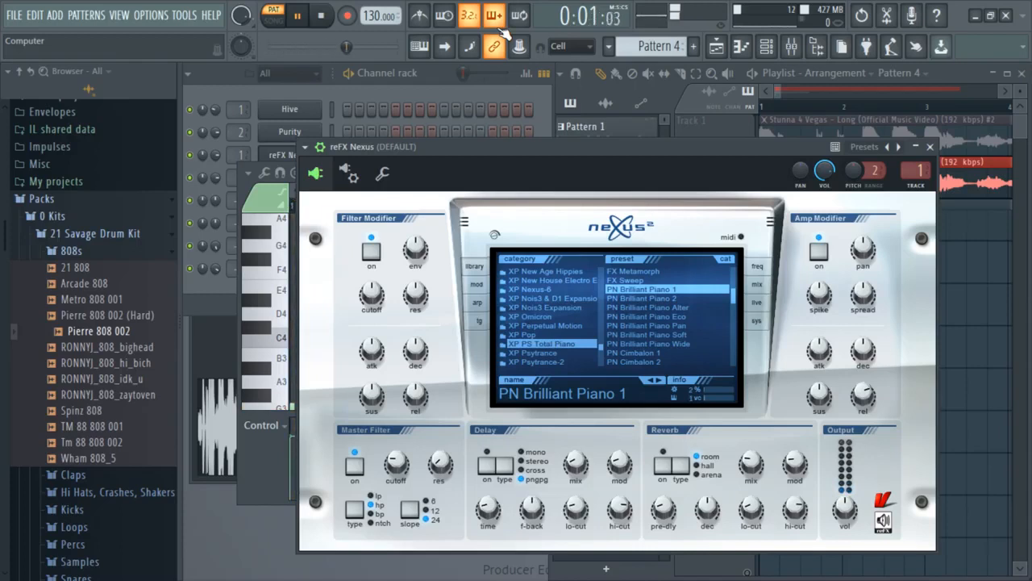
{"action": "left_click_drag", "start_coordinate": [863, 395], "coordinate": [859, 407]}
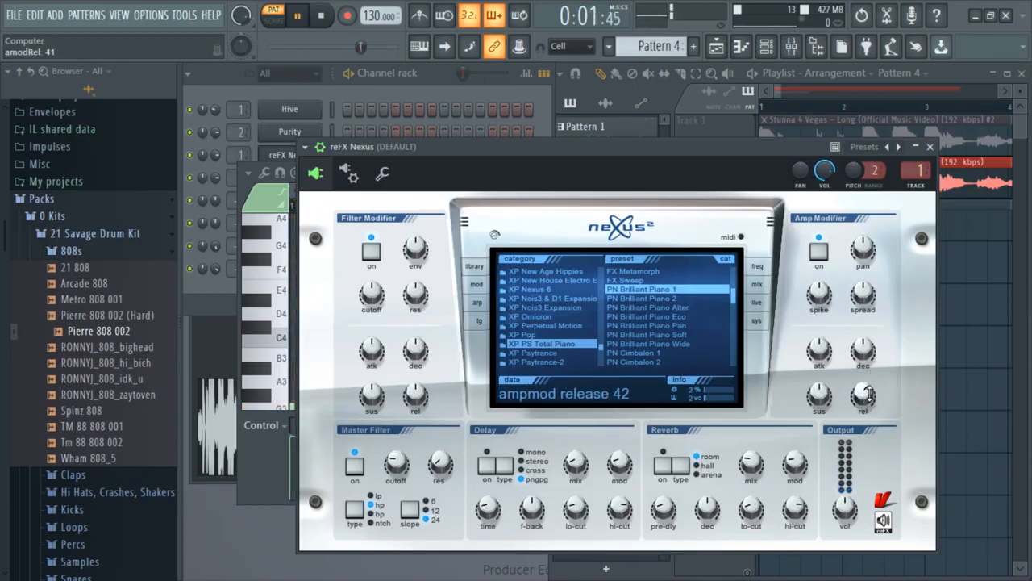
Step: Play the original song's opening in song mode to compare it with the Nexus piano
{"action": "left_click", "coordinate": [819, 106]}
{"action": "key", "text": "l"}
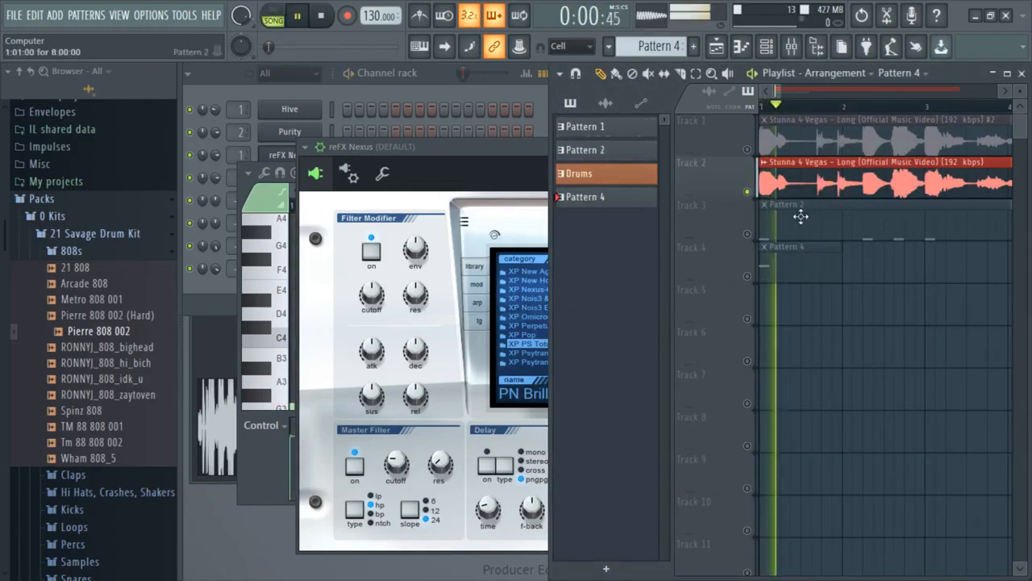
{"action": "key", "text": "space"}
Step: Route reFX Nexus to mixer track 3 and add Fruity parametric EQ 2 in that track's first effect slot
{"action": "left_click", "coordinate": [419, 84]}
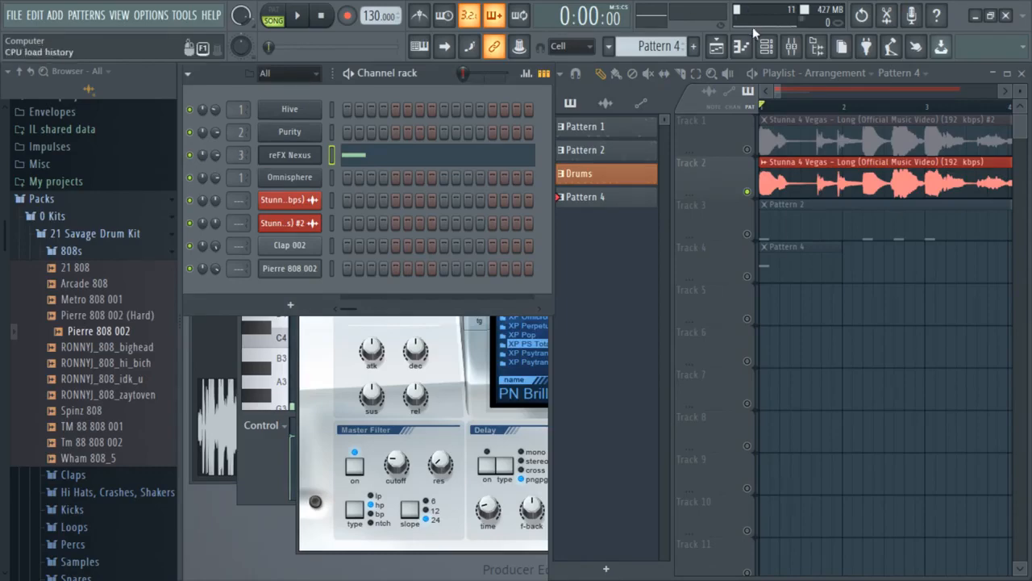
{"action": "left_click", "coordinate": [789, 49]}
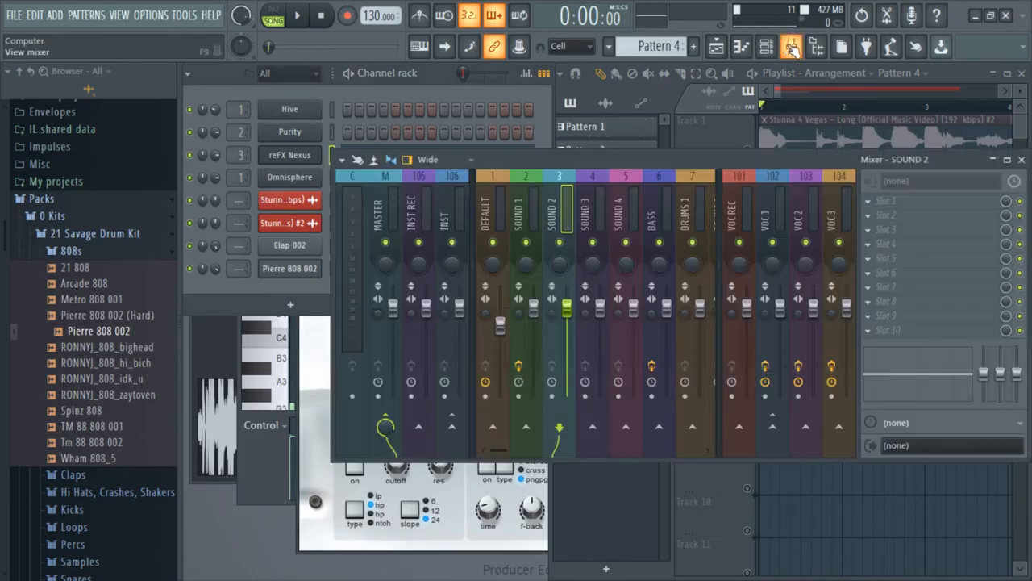
{"action": "left_click", "coordinate": [888, 203]}
{"action": "left_click", "coordinate": [799, 380]}
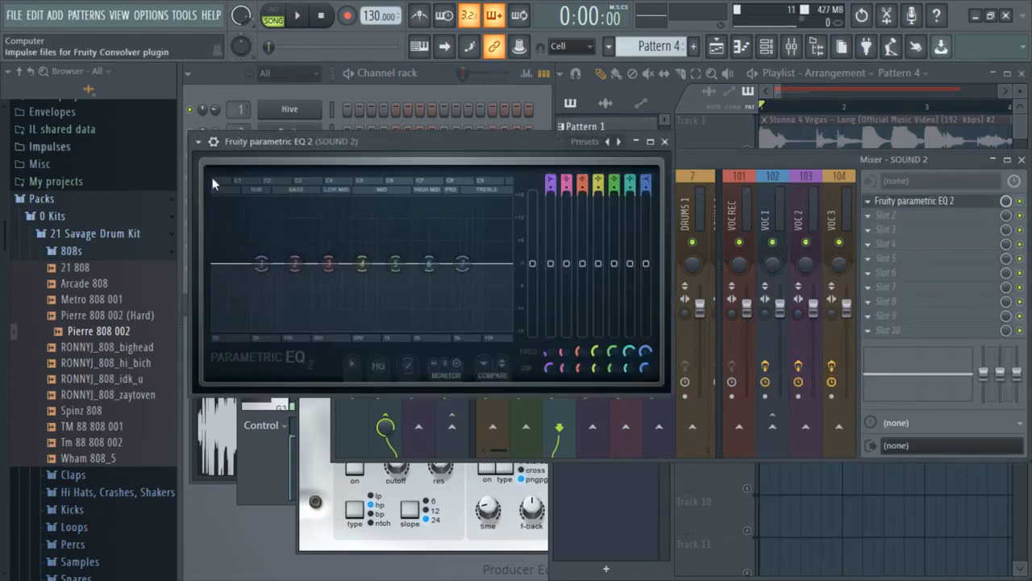
Step: Load the equalizer's No Bass preset and move the band 1 high-pass to about 126 Hz
{"action": "left_click", "coordinate": [212, 142]}
{"action": "mouse_move", "coordinate": [263, 187]}
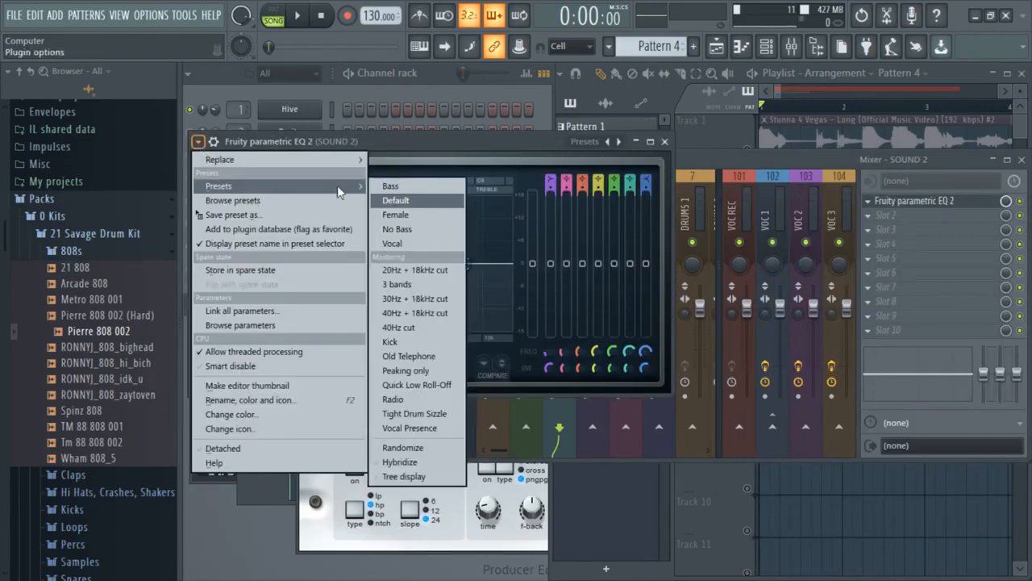
{"action": "left_click", "coordinate": [424, 229]}
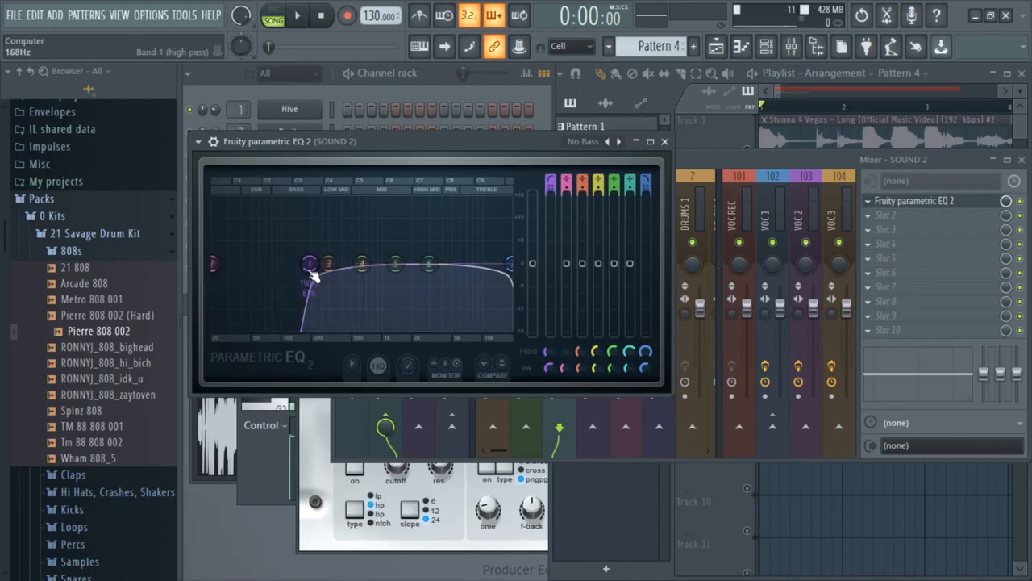
{"action": "mouse_move", "coordinate": [313, 275]}
{"action": "left_mouse_down"}
{"action": "mouse_move", "coordinate": [285, 273]}
{"action": "mouse_move", "coordinate": [303, 273]}
{"action": "mouse_move", "coordinate": [295, 270]}
{"action": "left_mouse_up"}
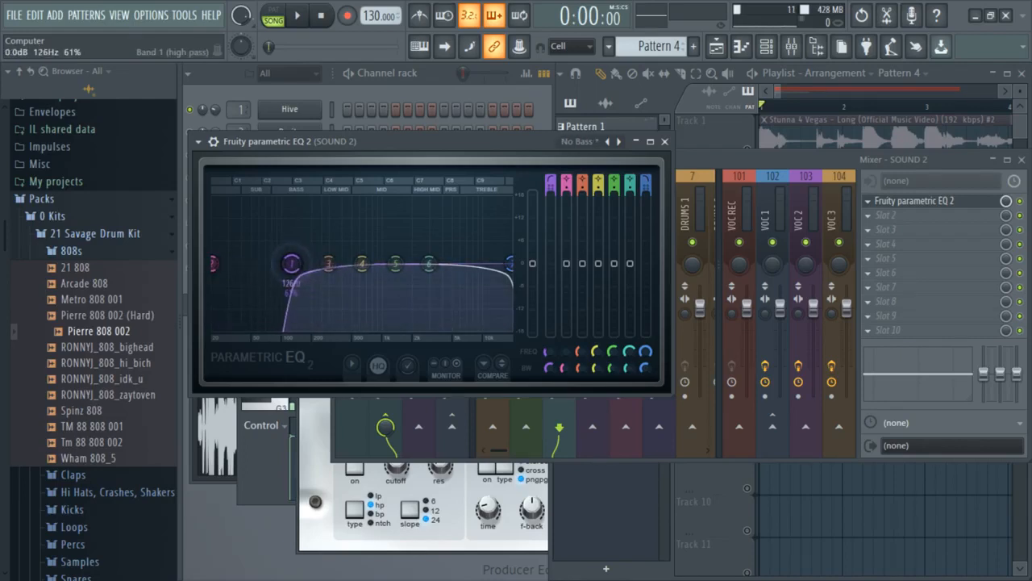
{"action": "left_click_drag", "start_coordinate": [396, 146], "coordinate": [621, 105]}
Step: Open the Pierre 808 002 sample beside the Sound 2 equalizer and examine it against the low-frequency cut
{"action": "left_click", "coordinate": [384, 94]}
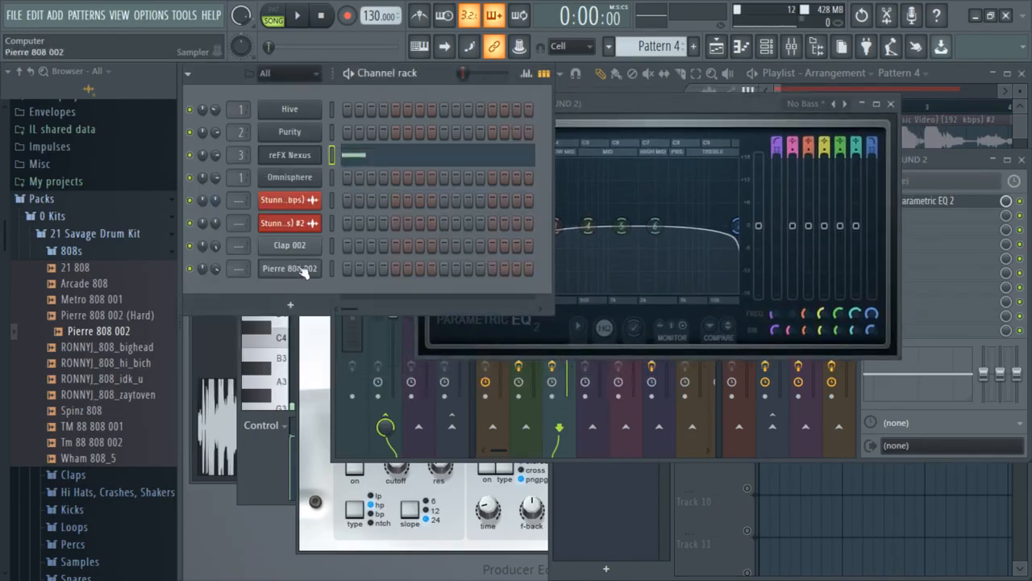
{"action": "left_click", "coordinate": [296, 271]}
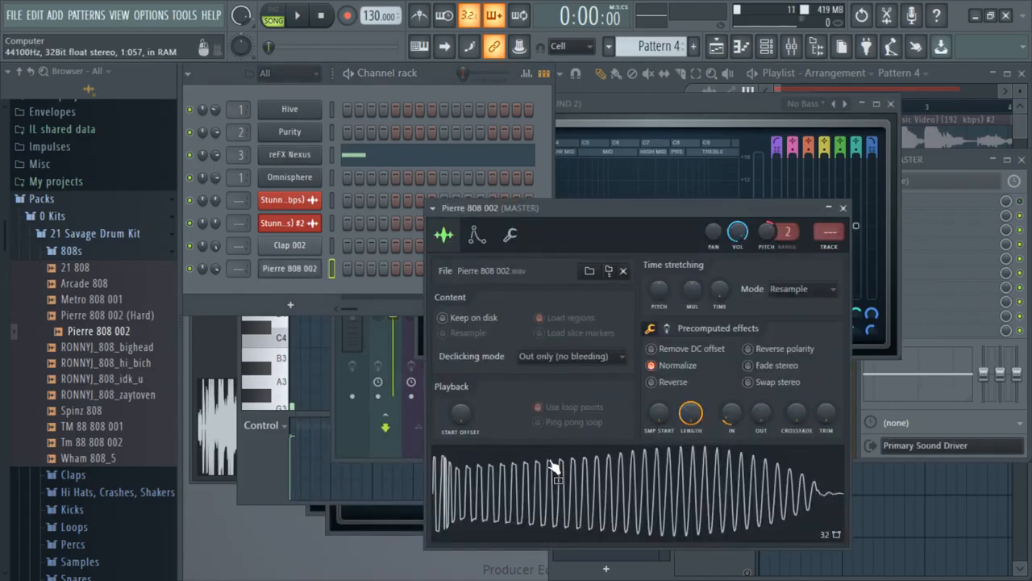
{"action": "left_click_drag", "start_coordinate": [574, 239], "coordinate": [399, 205]}
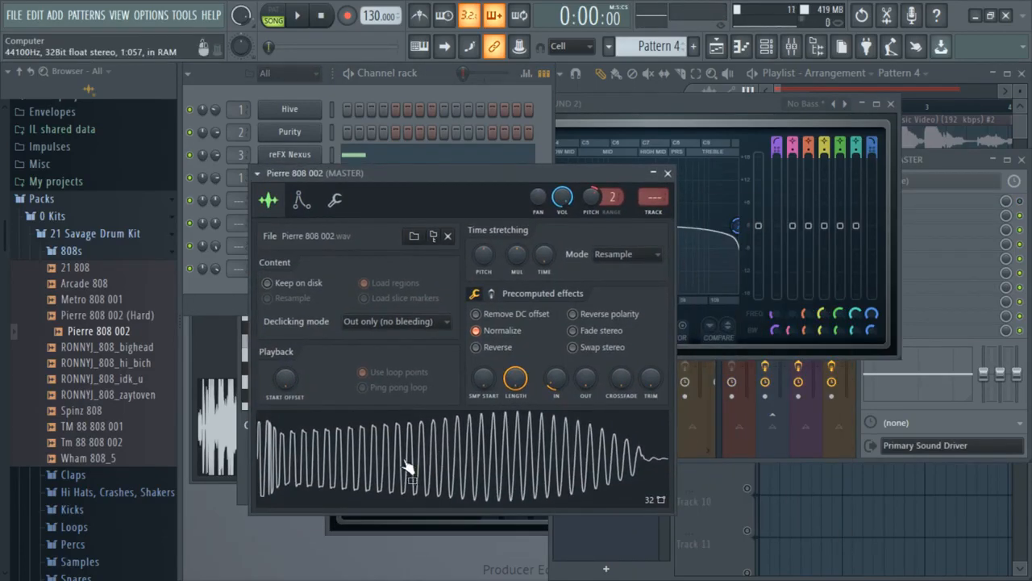
{"action": "left_click", "coordinate": [606, 129]}
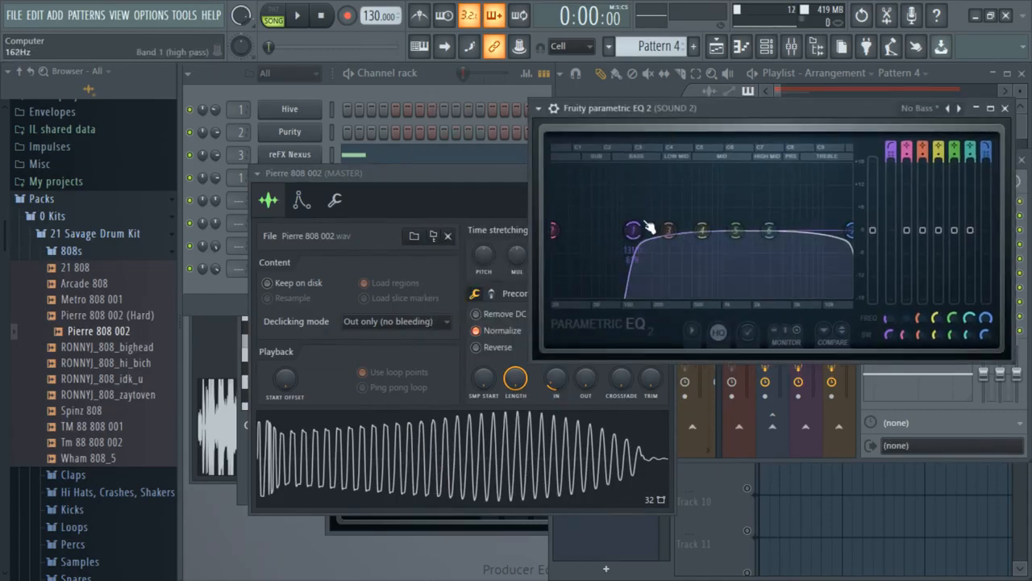
{"action": "left_click_drag", "start_coordinate": [686, 108], "coordinate": [592, 131]}
{"action": "left_click", "coordinate": [778, 95]}
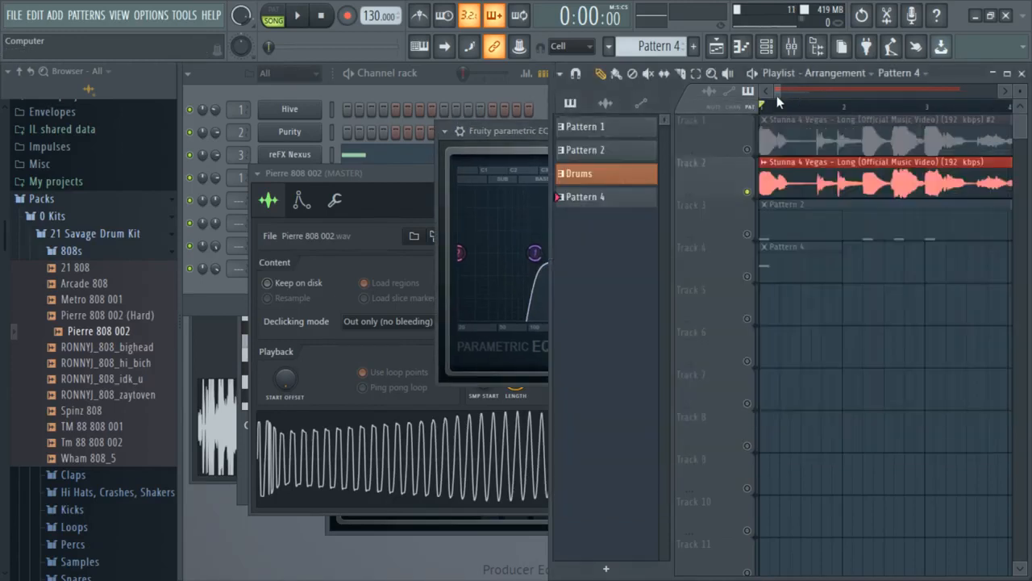
Step: Mute both reference song tracks, activate tracks 3 and 4, and play the 808 and piano patterns together
{"action": "right_click", "coordinate": [748, 235]}
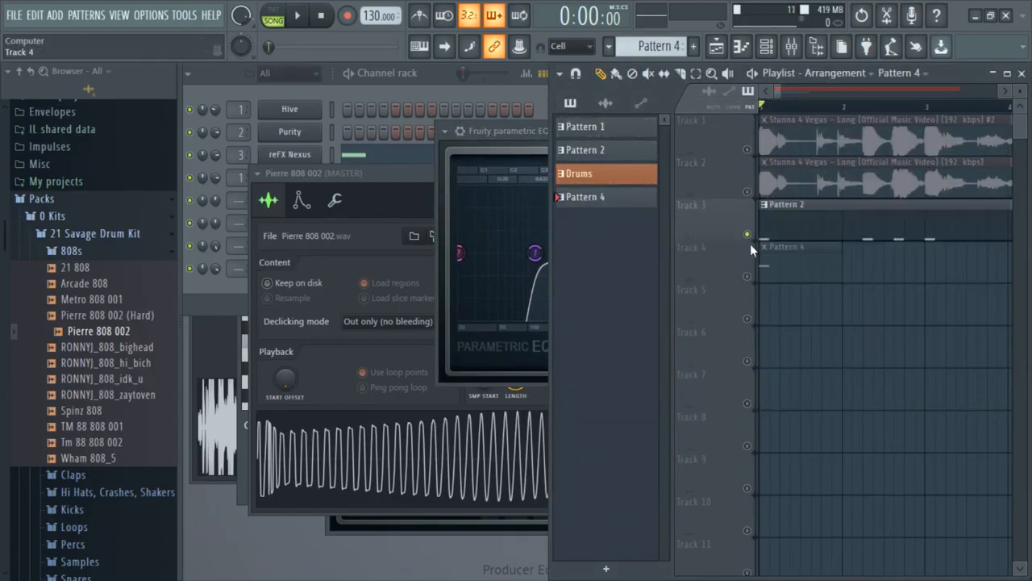
{"action": "right_click", "coordinate": [749, 235]}
{"action": "left_click", "coordinate": [747, 149]}
{"action": "left_click", "coordinate": [746, 191]}
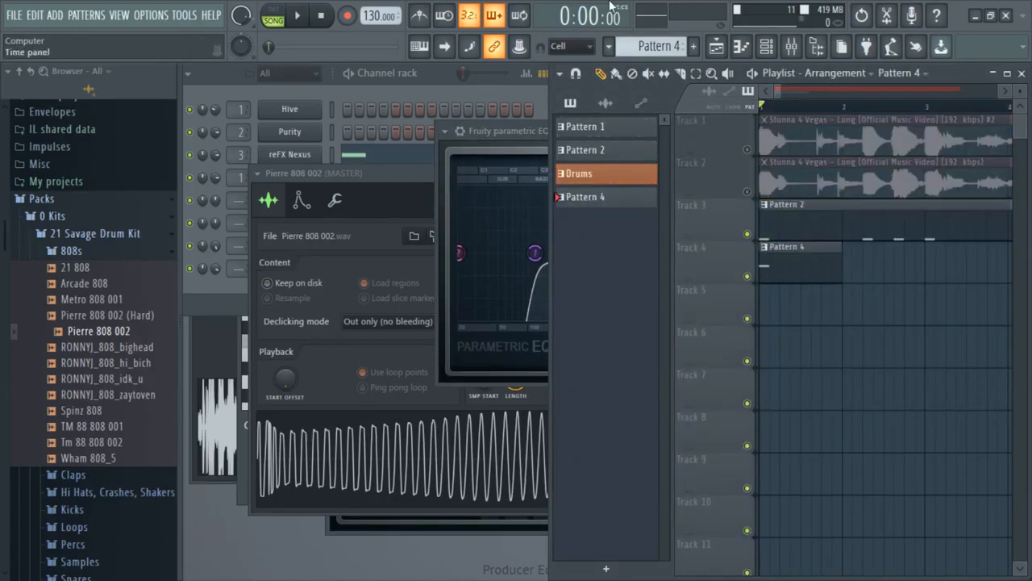
{"action": "key", "text": "space"}
{"action": "key", "text": "space"}
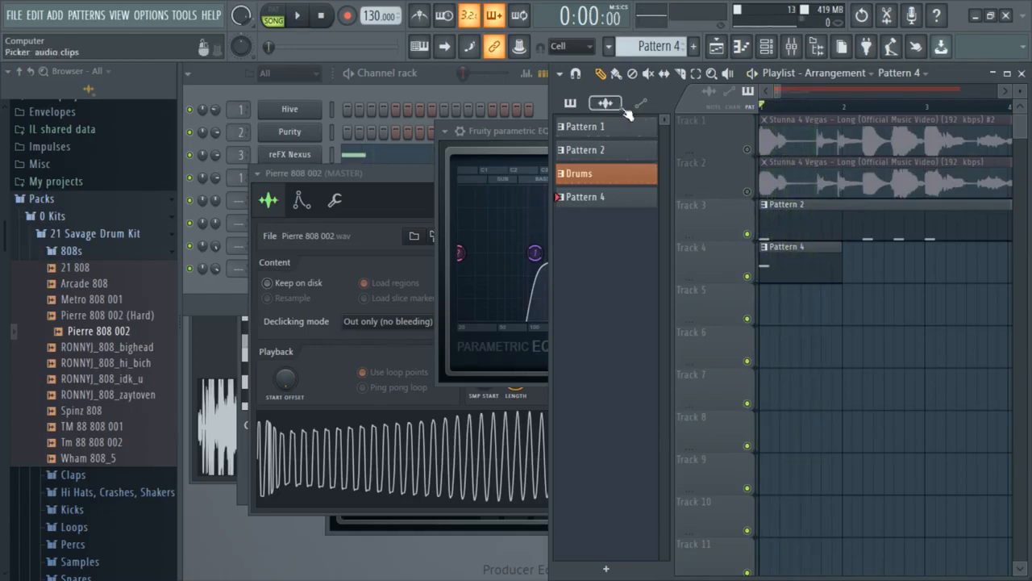
Step: Move the Sound 2 equalizer's band 1 high-pass to the lowest frequency and play the patterns without the bass cut
{"action": "left_click", "coordinate": [518, 132]}
{"action": "left_click_drag", "start_coordinate": [536, 252], "coordinate": [454, 252]}
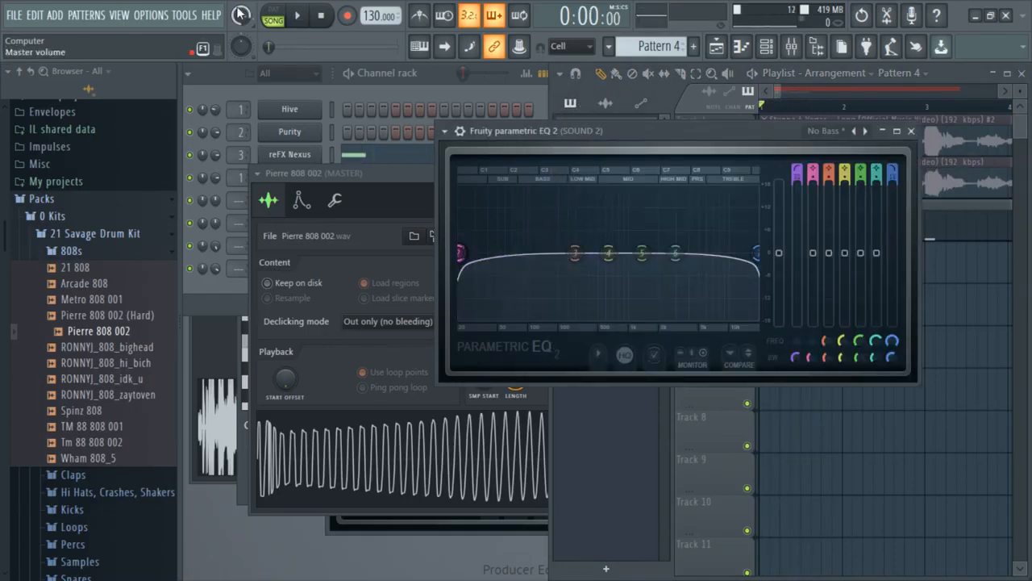
{"action": "key", "text": "space"}
{"action": "key", "text": "space"}
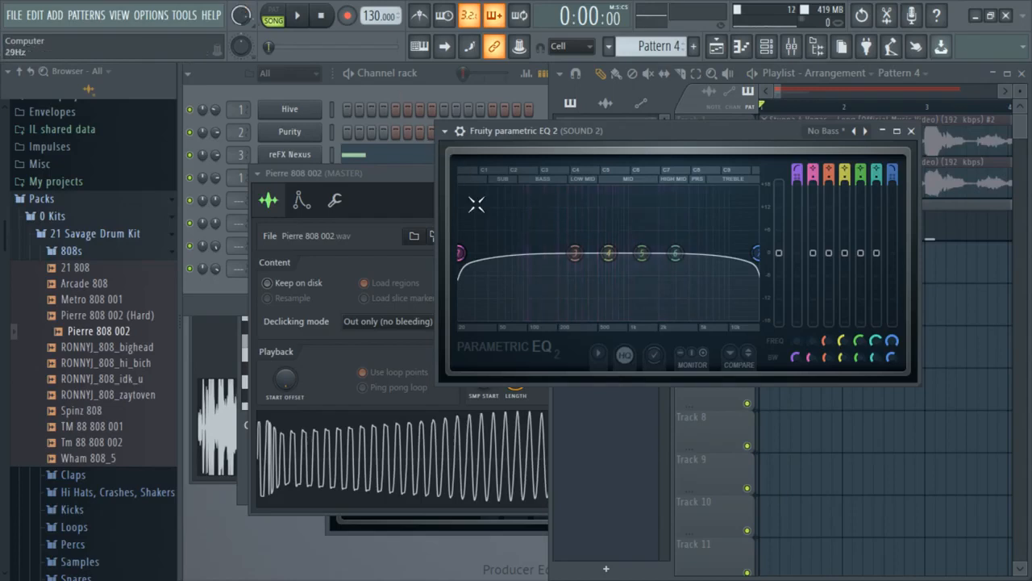
Step: Restore the equalizer's band 1 high-pass to slightly above 100 Hz and play the patterns with the bass cut
{"action": "left_click_drag", "start_coordinate": [460, 253], "coordinate": [535, 252]}
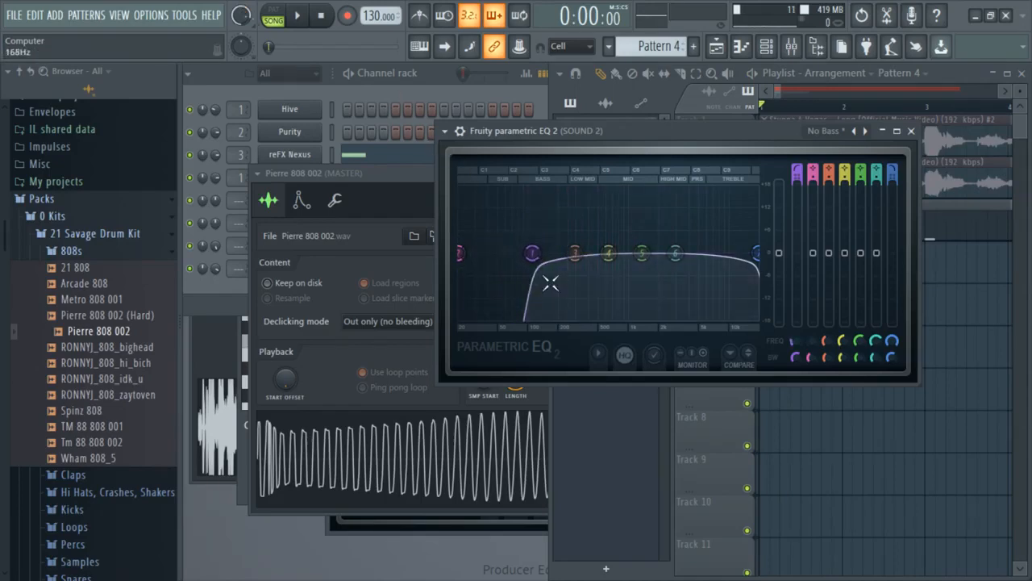
{"action": "key", "text": "space"}
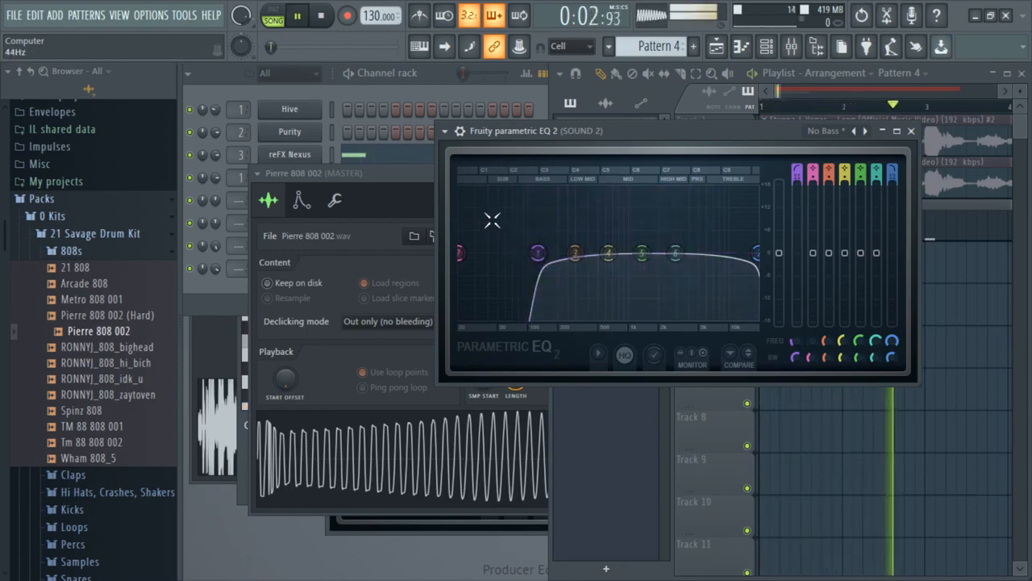
{"action": "key", "text": "space"}
Step: Solo the reference song on track 2, play its opening in parts, and switch the solo to the piano on track 4
{"action": "left_click", "coordinate": [773, 95]}
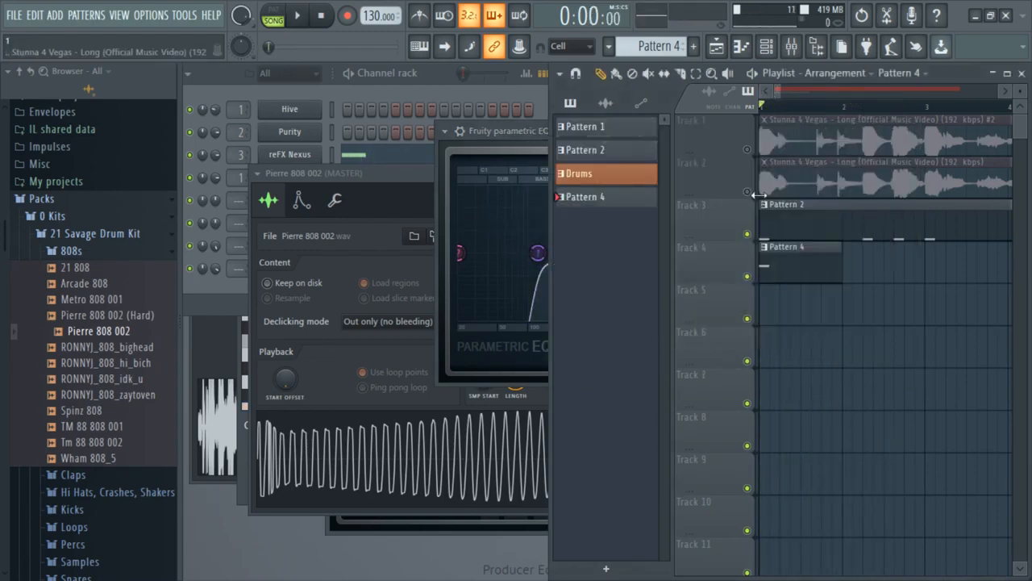
{"action": "right_click", "coordinate": [749, 192]}
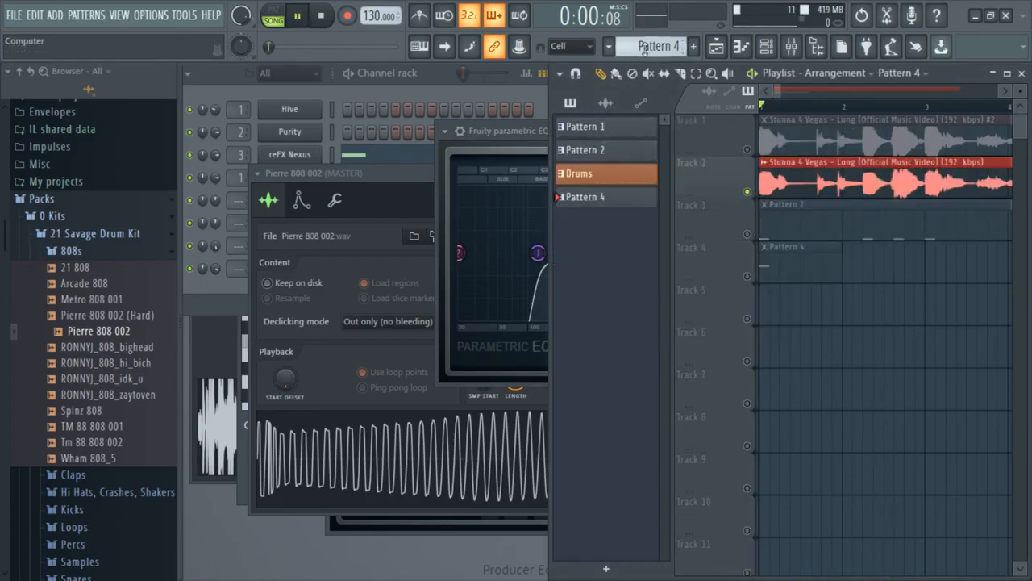
{"action": "key", "text": "space"}
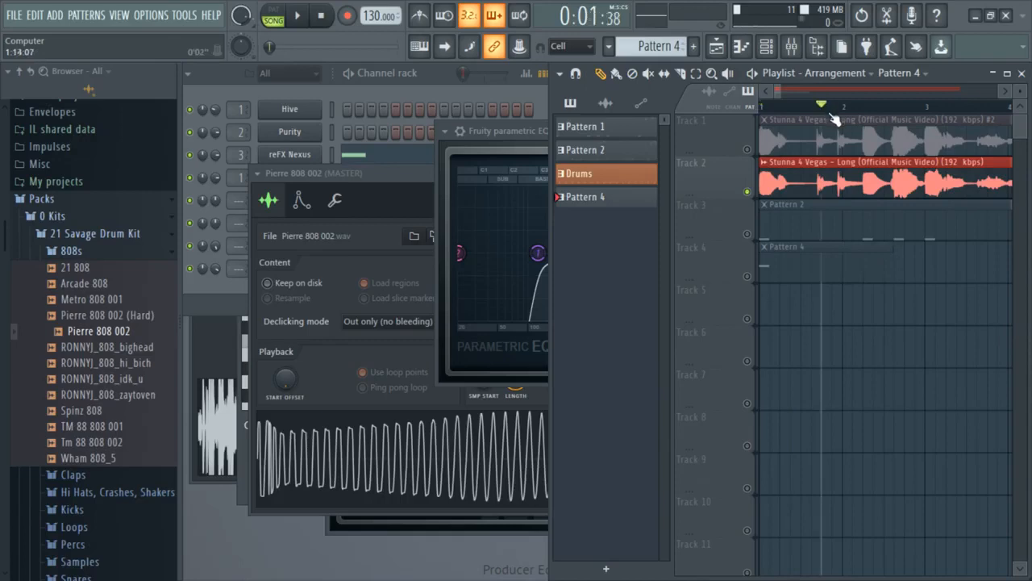
{"action": "key", "text": "space"}
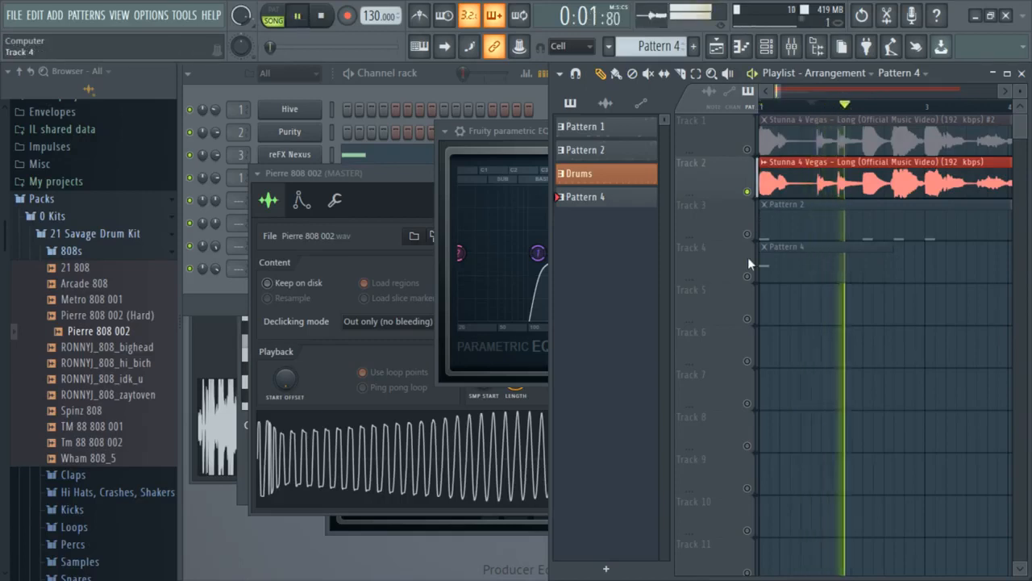
{"action": "right_click", "coordinate": [747, 274]}
{"action": "key", "text": "space"}
Step: Open the reFX Nexus piano roll for Pattern 4 and add an A#3 note at step 13 of bar 1
{"action": "left_click", "coordinate": [430, 79]}
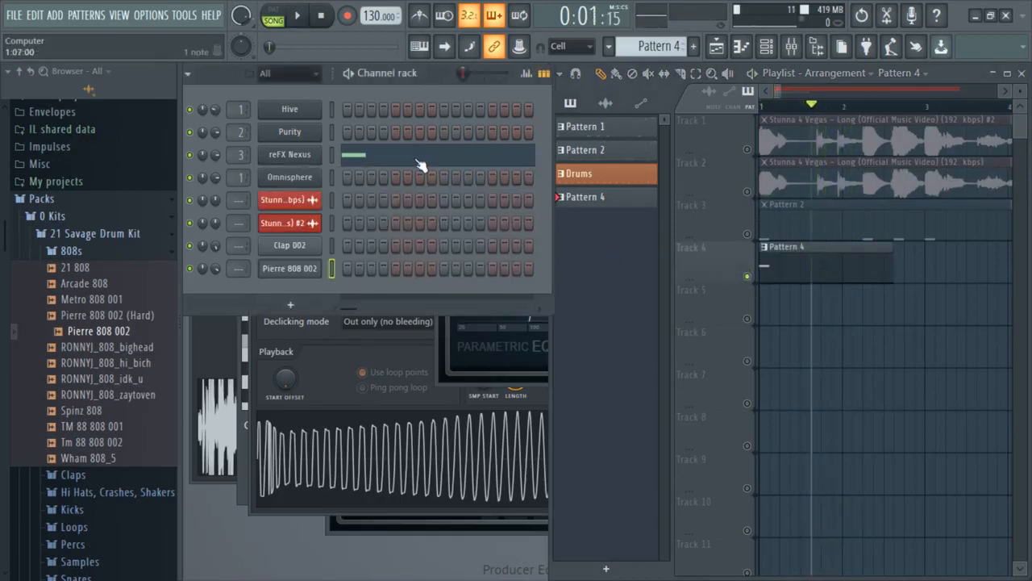
{"action": "left_click", "coordinate": [420, 166]}
{"action": "scroll", "coordinate": [403, 301], "scroll_direction": "down", "scroll_amount": 4}
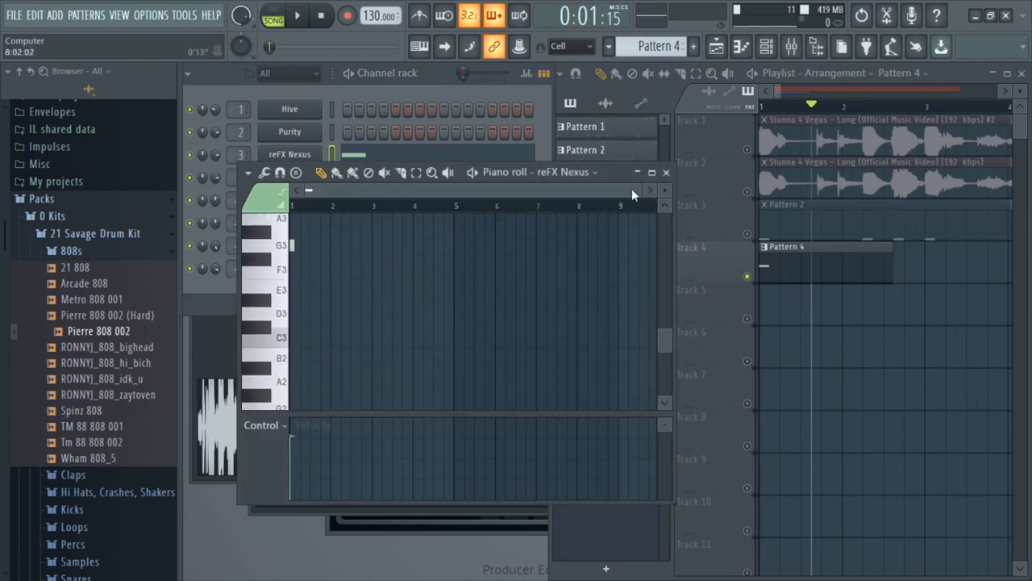
{"action": "left_click_drag", "start_coordinate": [637, 189], "coordinate": [555, 185]}
{"action": "scroll", "coordinate": [350, 313], "scroll_direction": "up", "scroll_amount": 2}
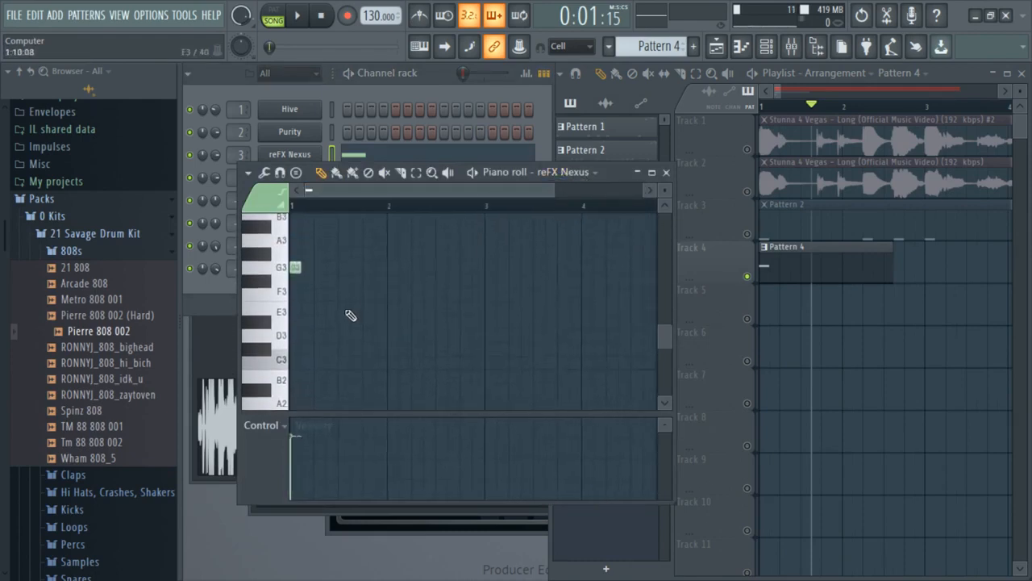
{"action": "left_click", "coordinate": [394, 233]}
{"action": "right_click", "coordinate": [393, 237]}
{"action": "scroll", "coordinate": [377, 282], "scroll_direction": "up", "scroll_amount": 2}
{"action": "left_click", "coordinate": [365, 351]}
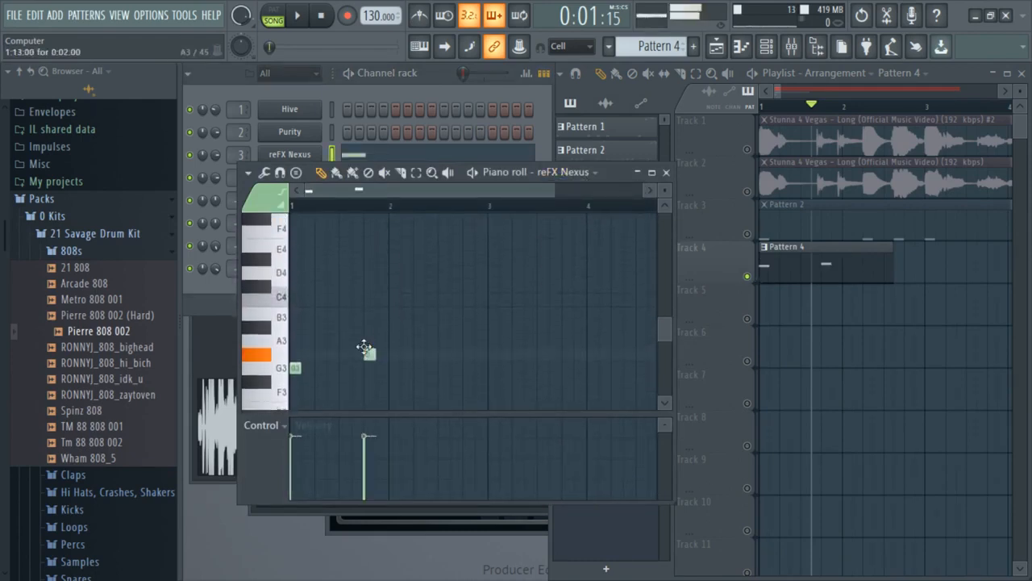
{"action": "left_click", "coordinate": [367, 341]}
{"action": "left_click_drag", "start_coordinate": [371, 337], "coordinate": [373, 317]}
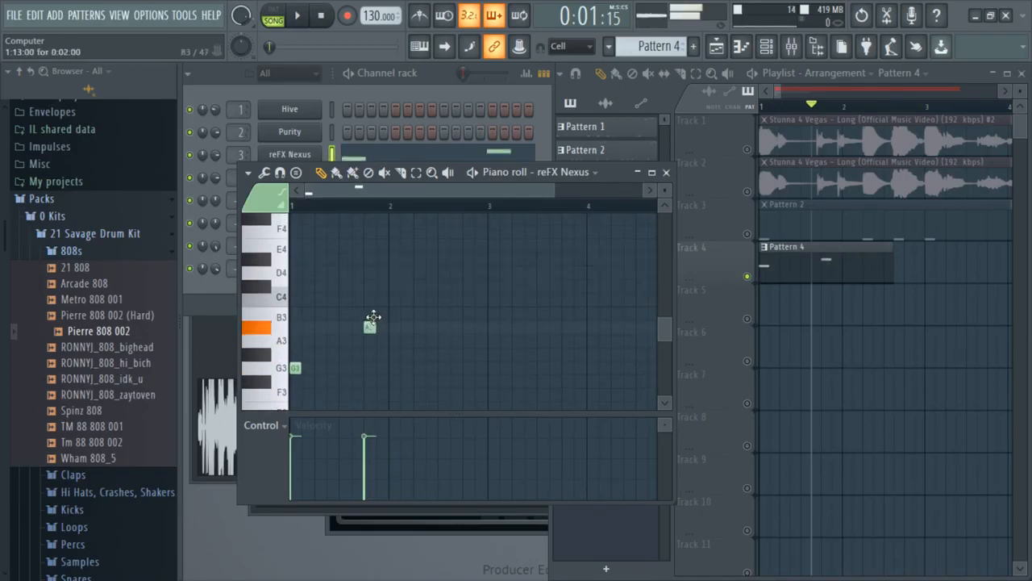
Step: Play the piano notes, unmute the reference song on track 2, and play both together
{"action": "key", "text": "space"}
{"action": "key", "text": "space"}
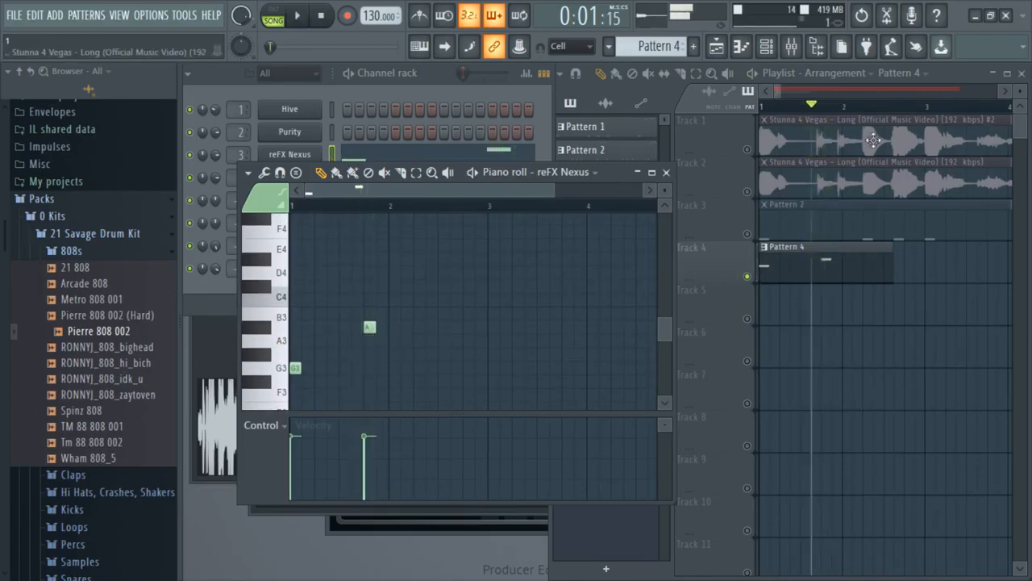
{"action": "left_click", "coordinate": [762, 192]}
{"action": "key", "text": "space"}
{"action": "key", "text": "space"}
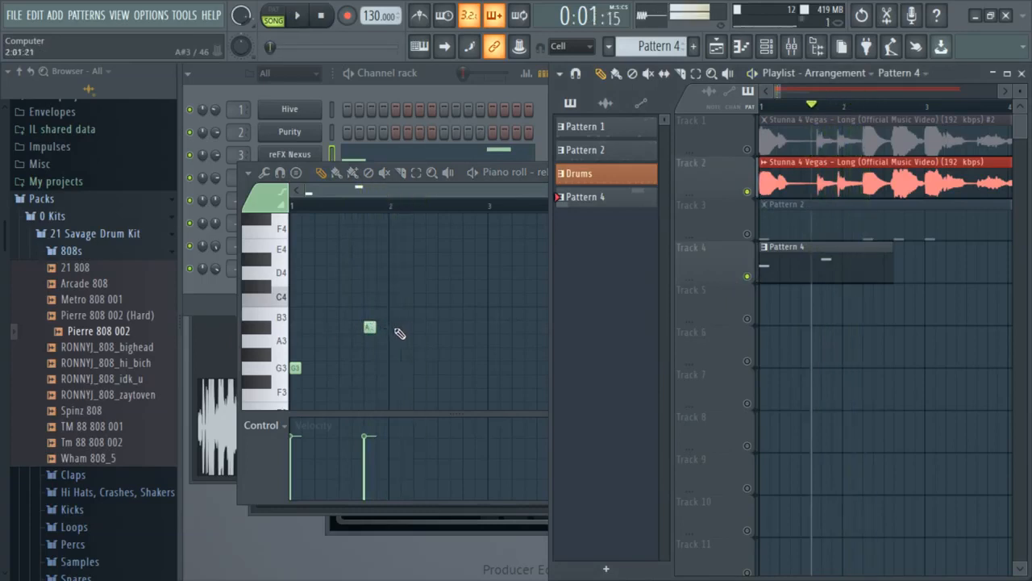
Step: Try a D4 note at the start of bar 2 and replace it with G#4
{"action": "left_click", "coordinate": [390, 273]}
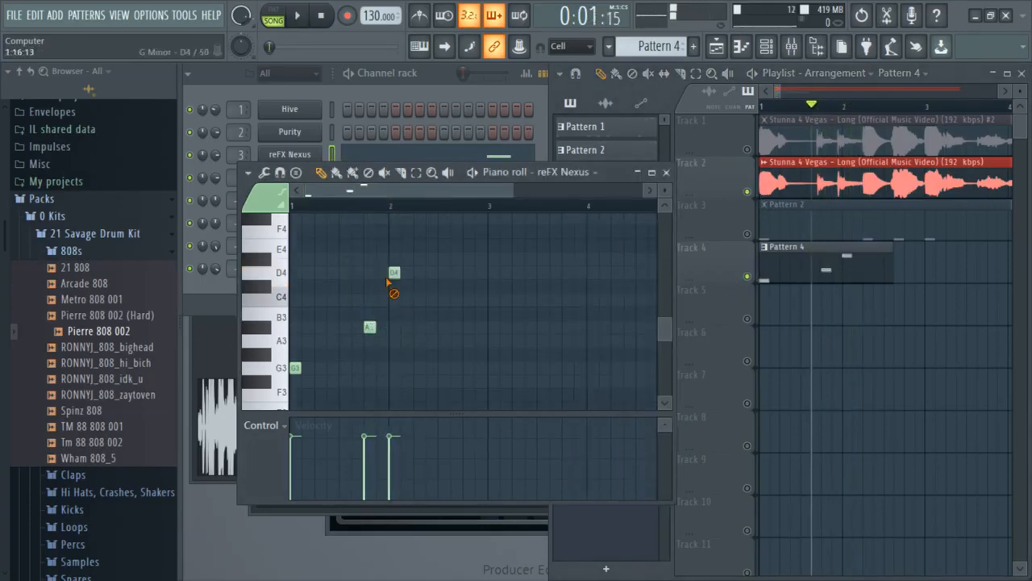
{"action": "right_click", "coordinate": [389, 278]}
{"action": "scroll", "coordinate": [392, 271], "scroll_direction": "up", "scroll_amount": 3}
{"action": "left_click_drag", "start_coordinate": [389, 284], "coordinate": [388, 277]}
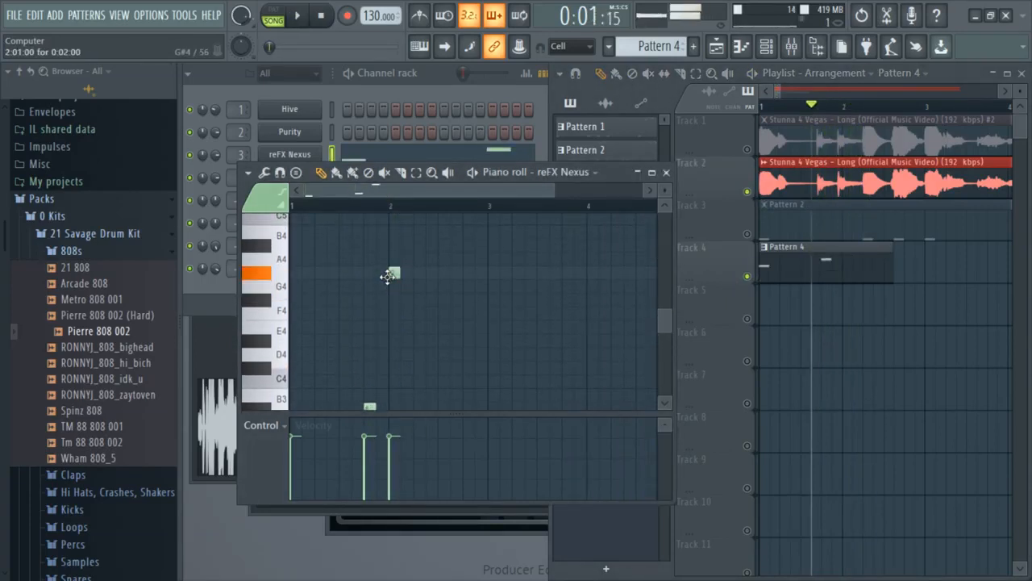
{"action": "scroll", "coordinate": [395, 242], "scroll_direction": "down", "scroll_amount": 3}
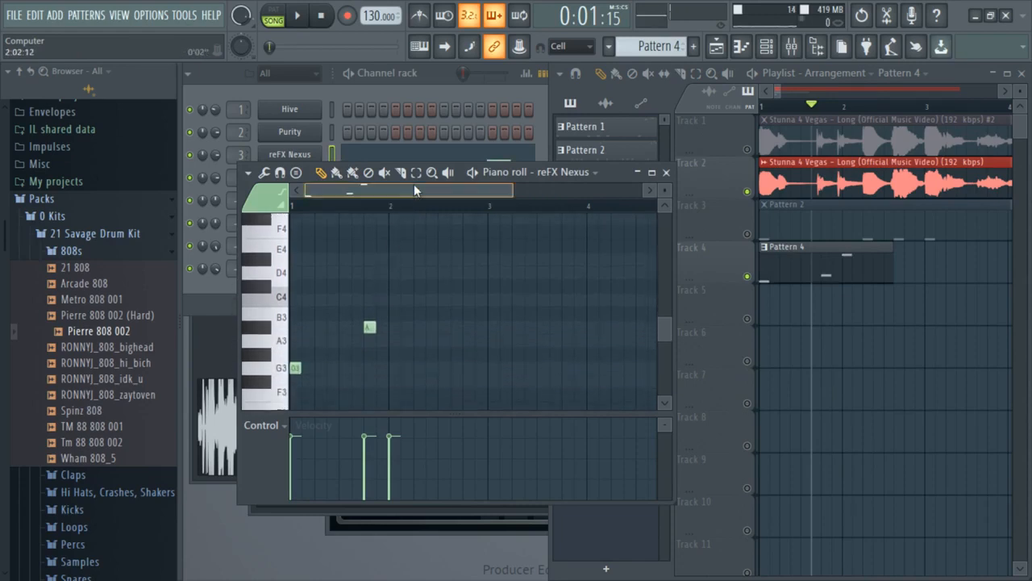
Step: Raise the A#3 note at step 13 of bar 1 by an octave to A#4 and play the result
{"action": "left_click", "coordinate": [417, 171]}
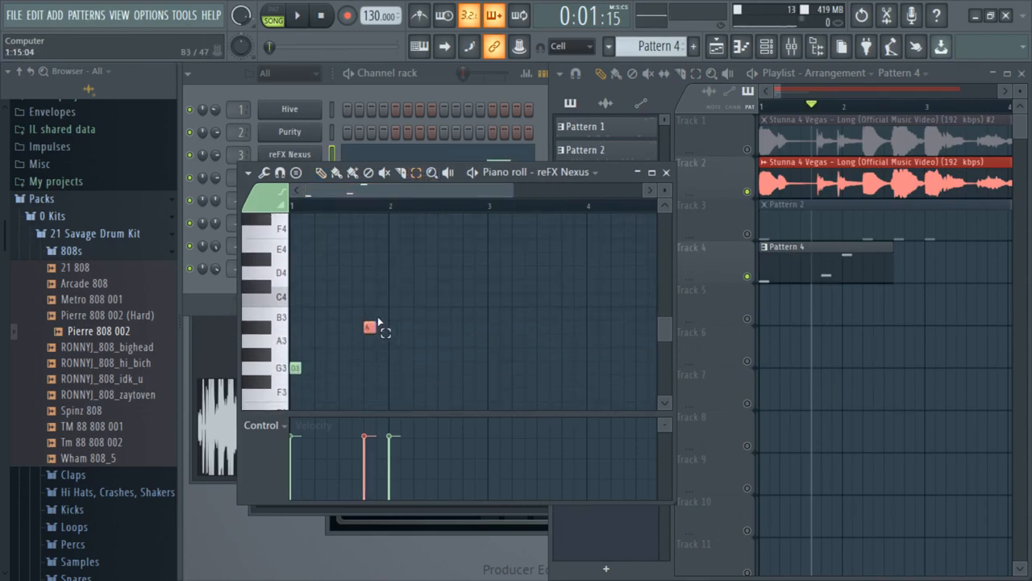
{"action": "key", "text": "space"}
{"action": "scroll", "coordinate": [379, 323], "scroll_direction": "up", "scroll_amount": 3}
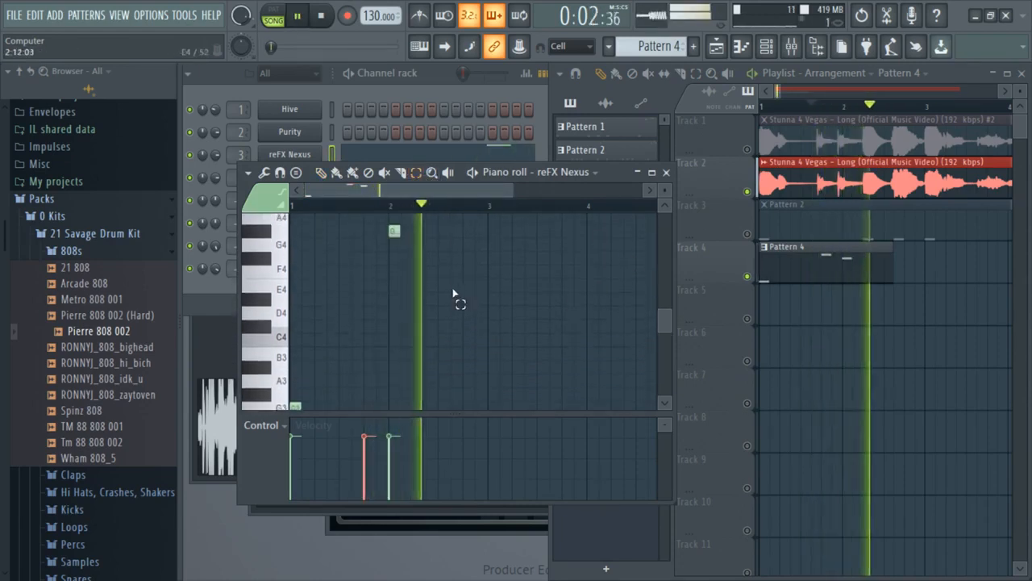
Step: Add a G#4 note near the end of bar 2 and play it against the reference song
{"action": "left_click", "coordinate": [320, 172]}
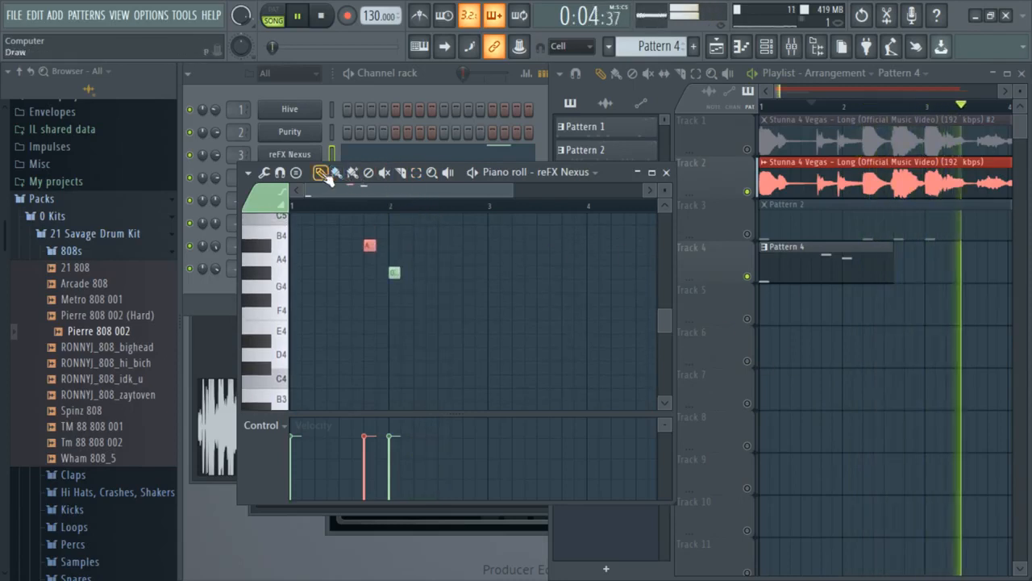
{"action": "key", "text": "space"}
{"action": "left_click", "coordinate": [481, 274]}
{"action": "key", "text": "space"}
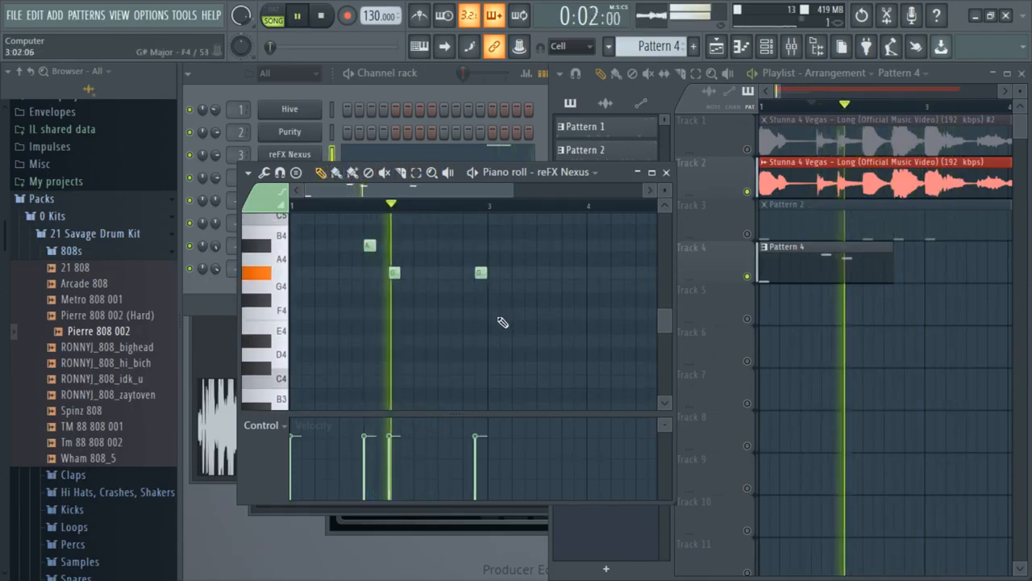
Step: Add a G3 note at the start of bar 3 and lengthen the Pattern 4 clip on track 4 to three bars
{"action": "scroll", "coordinate": [495, 334], "scroll_direction": "down", "scroll_amount": 3}
{"action": "left_click", "coordinate": [495, 334]}
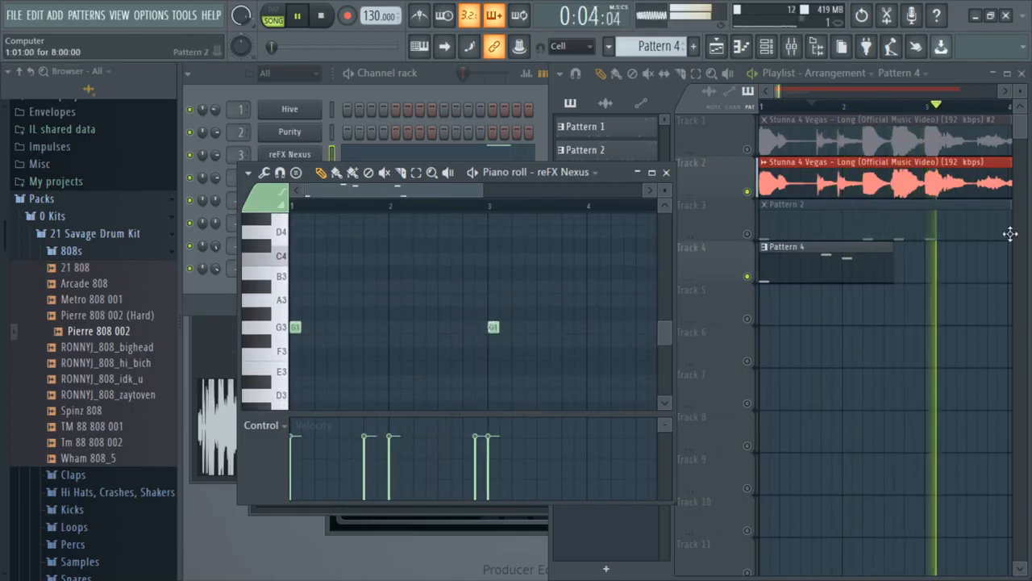
{"action": "left_click_drag", "start_coordinate": [893, 267], "coordinate": [977, 269]}
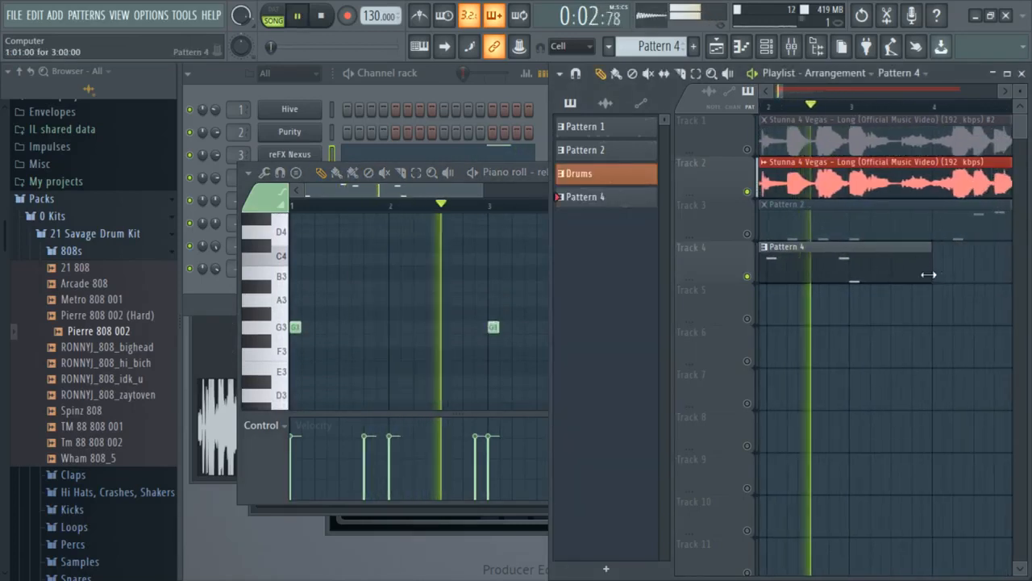
{"action": "key", "text": "space"}
Step: Replace the G#4 note near the end of bar 2 with G4 at step 13, checking its timing against the reference song
{"action": "scroll", "coordinate": [474, 330], "scroll_direction": "up", "scroll_amount": 3}
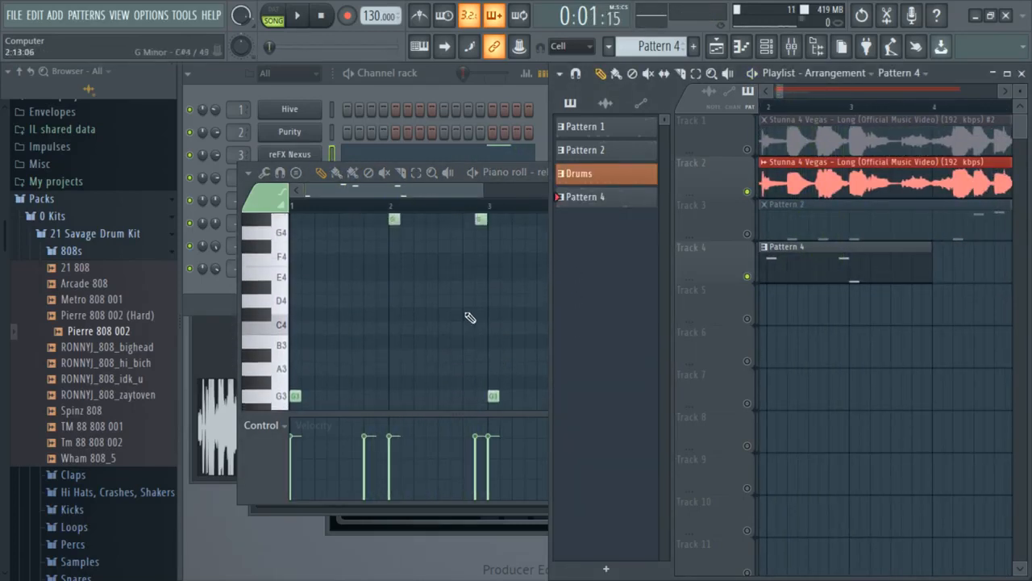
{"action": "left_click", "coordinate": [469, 245]}
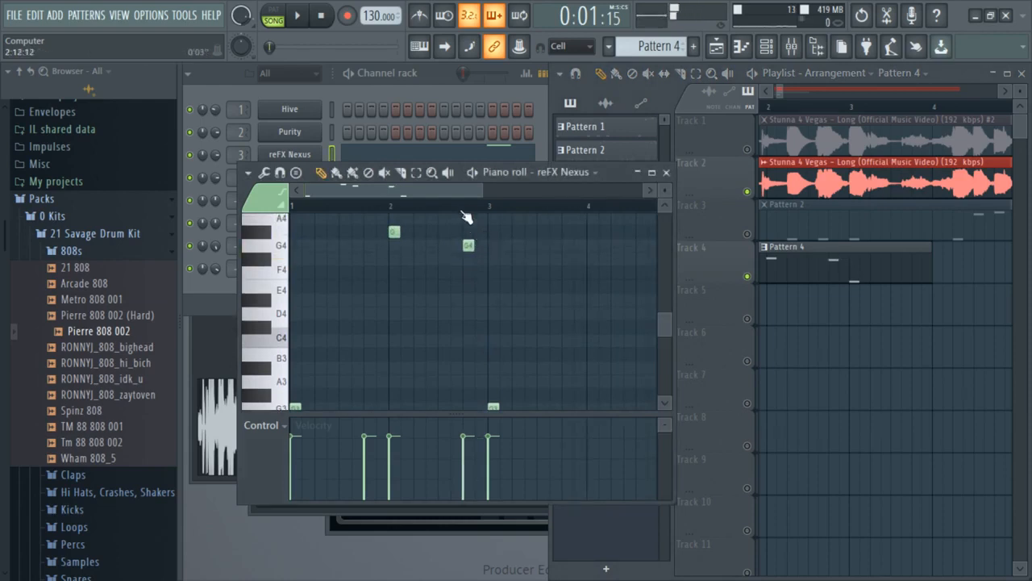
{"action": "key", "text": "space"}
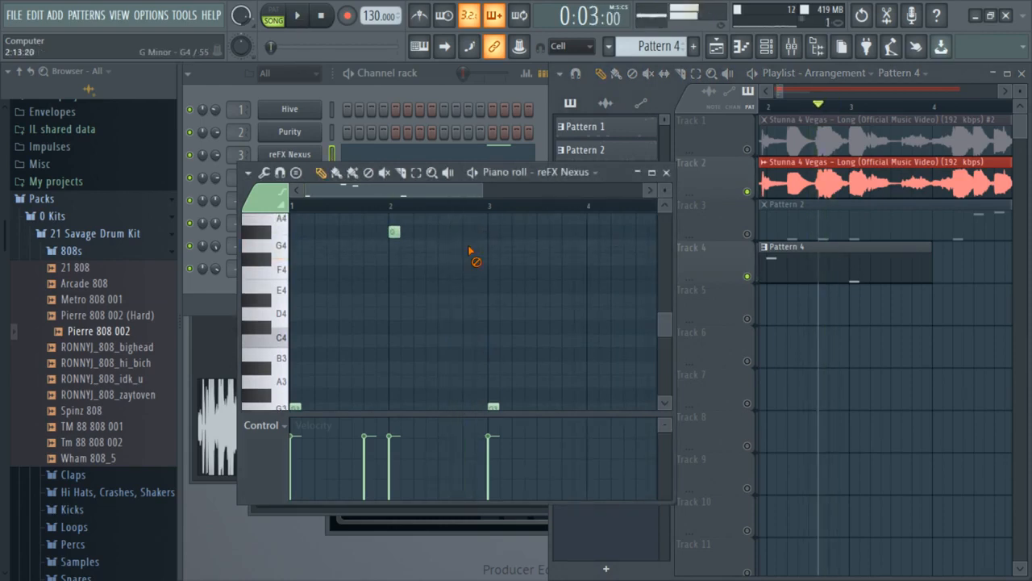
{"action": "key", "text": "space"}
{"action": "key", "text": "space"}
{"action": "key", "text": "space"}
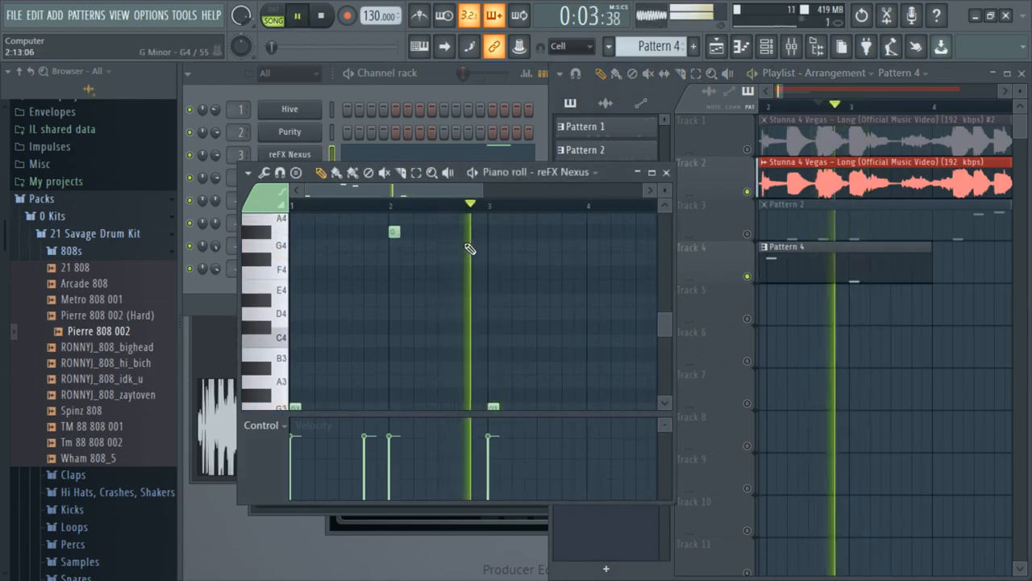
{"action": "key", "text": "space"}
{"action": "left_click", "coordinate": [468, 245]}
{"action": "key", "text": "space"}
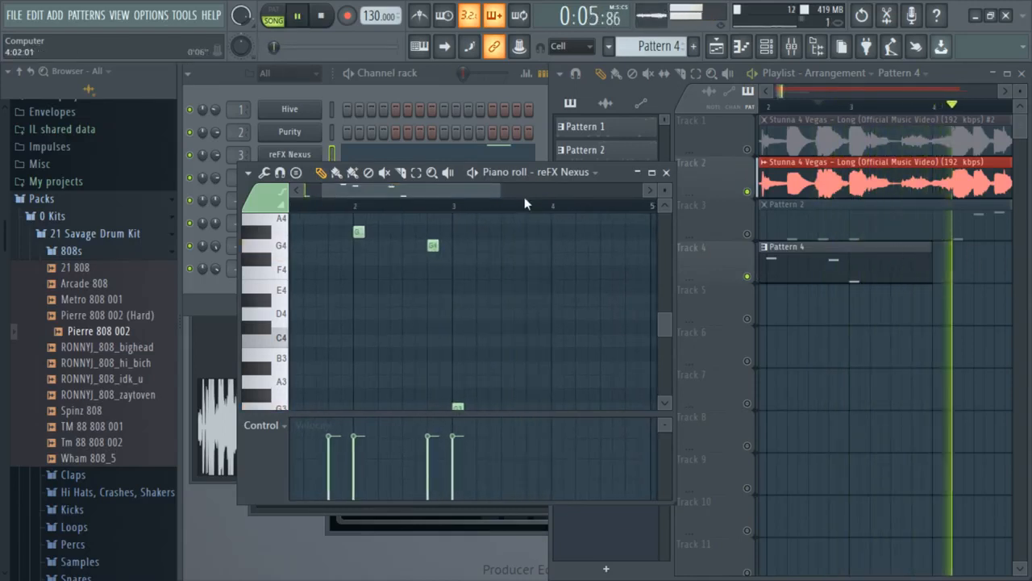
Step: Delete the G3 note at the start of bar 3 in the reFX Nexus piano roll
{"action": "key", "text": "space"}
{"action": "left_click_drag", "start_coordinate": [510, 188], "coordinate": [484, 190]}
{"action": "right_click", "coordinate": [454, 406]}
Step: Shorten the Pattern 4 clip on track 4 to two bars and place a second copy directly after it at bar 3
{"action": "key", "text": "space"}
{"action": "left_click", "coordinate": [859, 270]}
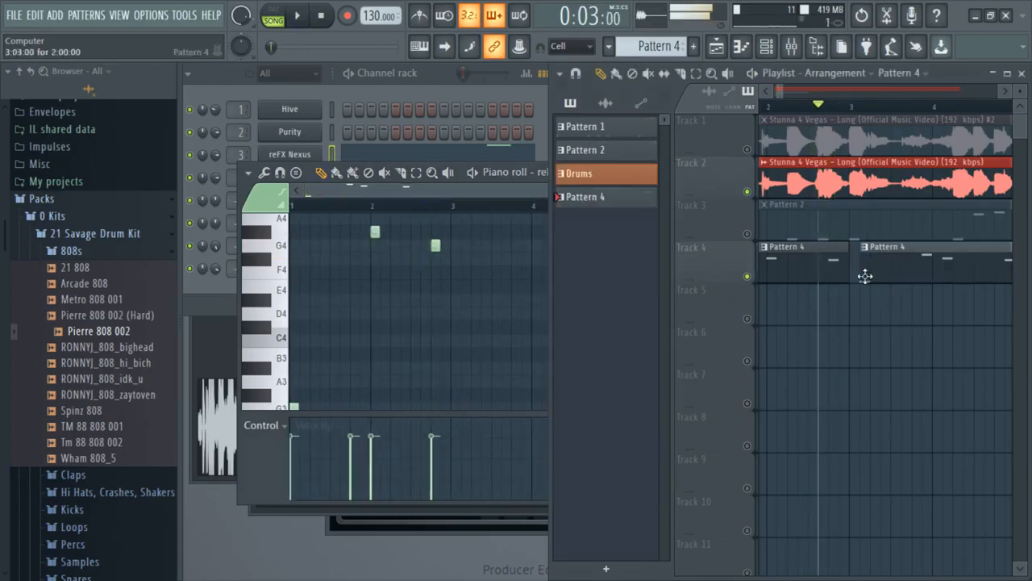
{"action": "key", "text": "space"}
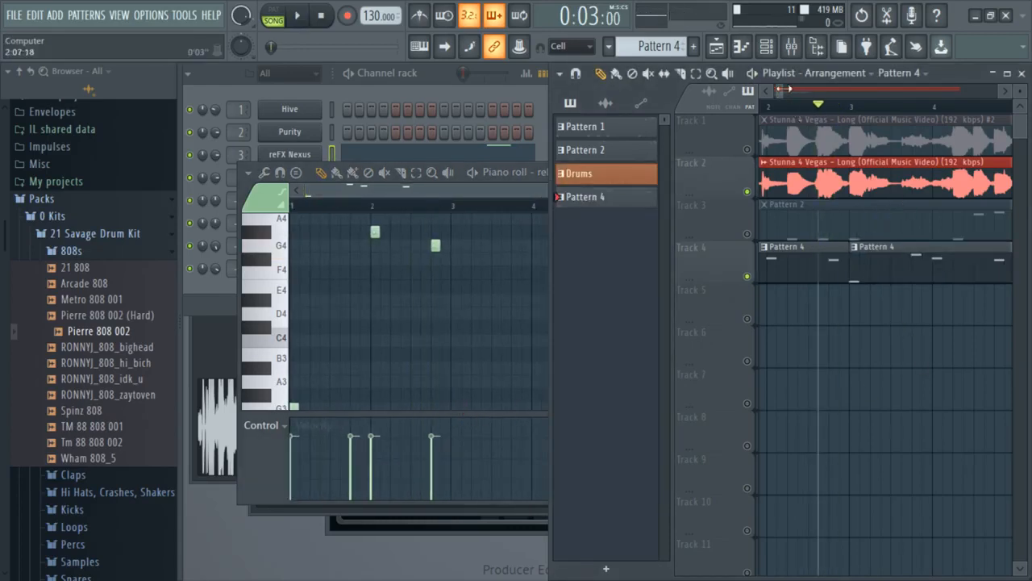
{"action": "mouse_move", "coordinate": [786, 89]}
{"action": "left_mouse_down"}
{"action": "mouse_move", "coordinate": [812, 89]}
{"action": "mouse_move", "coordinate": [794, 91]}
{"action": "left_mouse_up"}
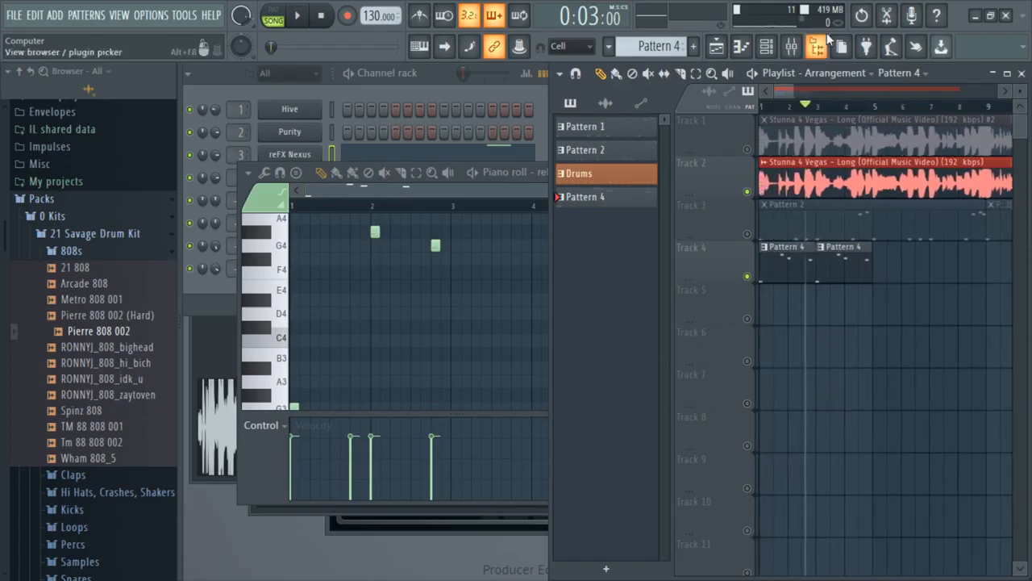
Step: Play the arrangement from bar 3 to compare the second Pattern 4 clip with the reference song
{"action": "left_click", "coordinate": [818, 107]}
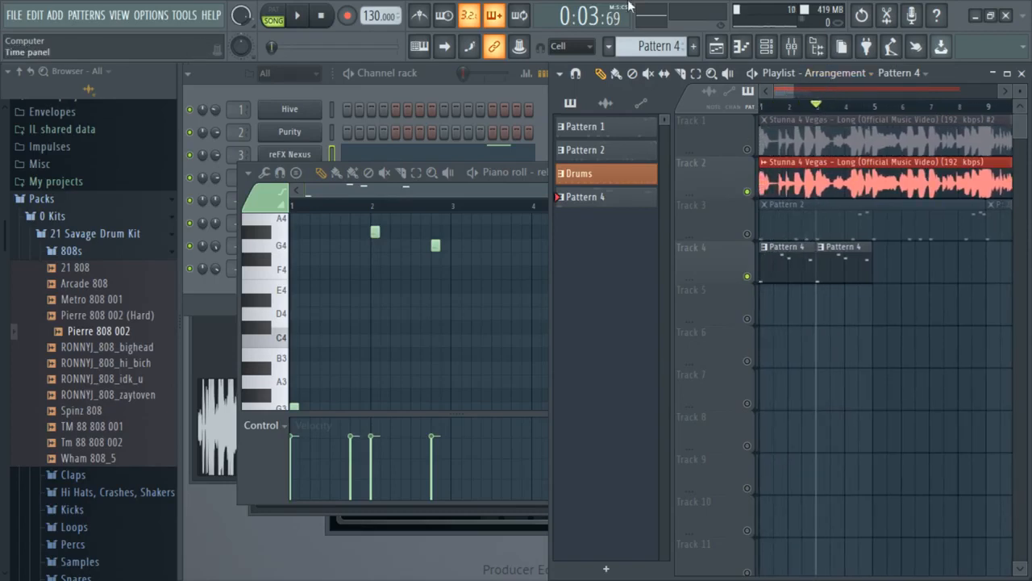
{"action": "key", "text": "space"}
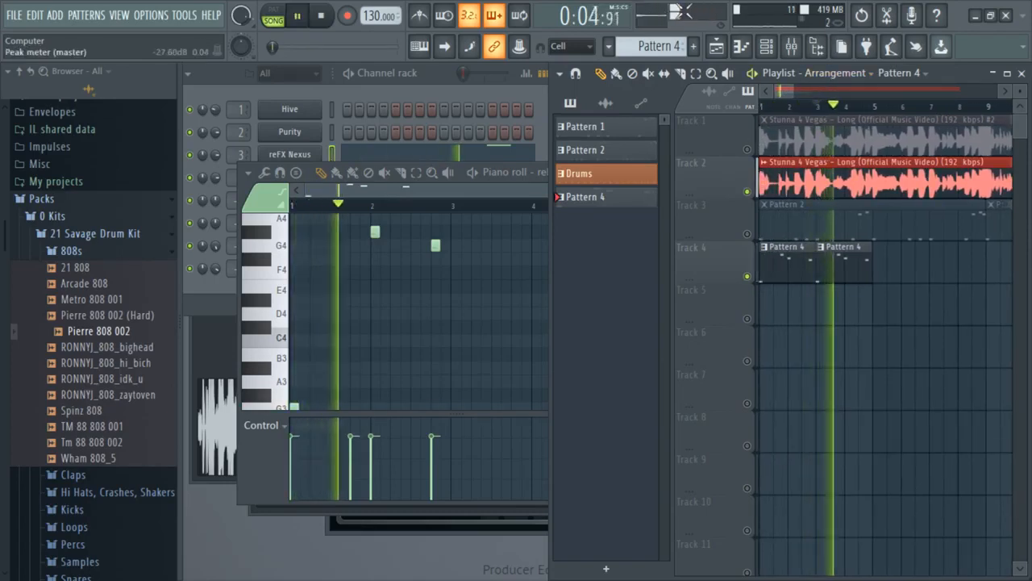
{"action": "right_click", "coordinate": [857, 268]}
{"action": "key", "text": "ctrl+z"}
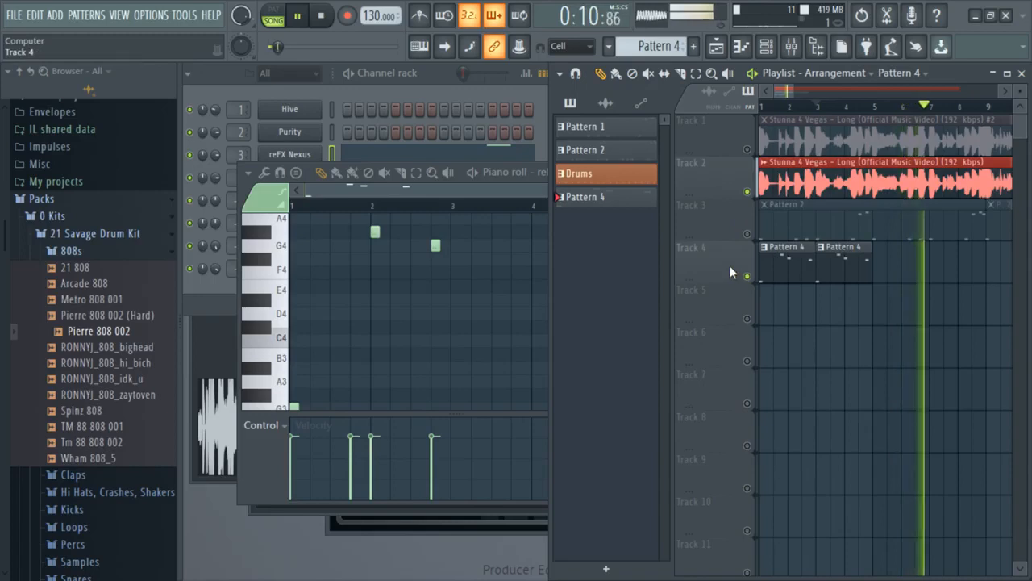
{"action": "left_click", "coordinate": [1010, 94]}
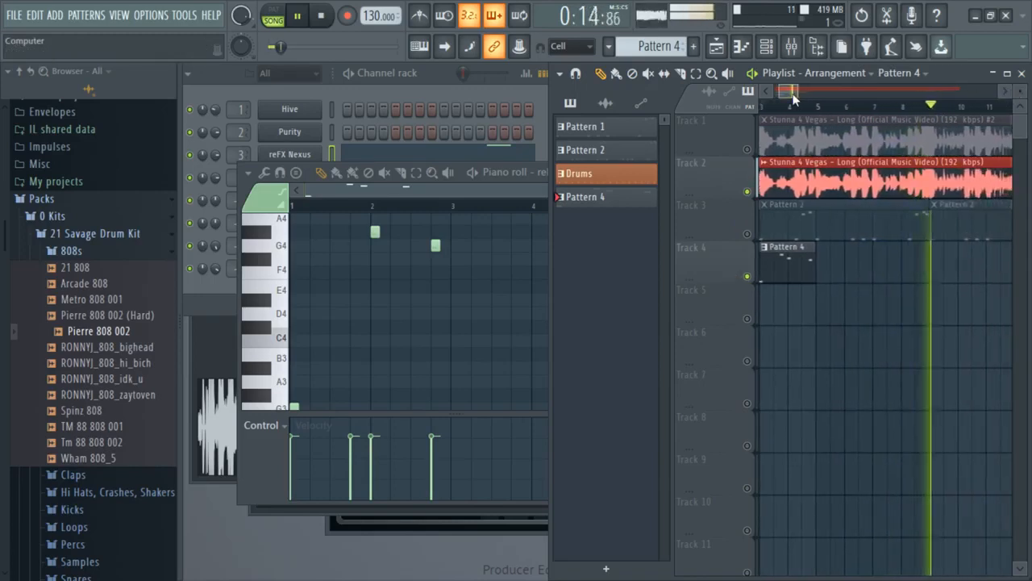
{"action": "left_click_drag", "start_coordinate": [792, 95], "coordinate": [772, 92]}
{"action": "left_click", "coordinate": [319, 7]}
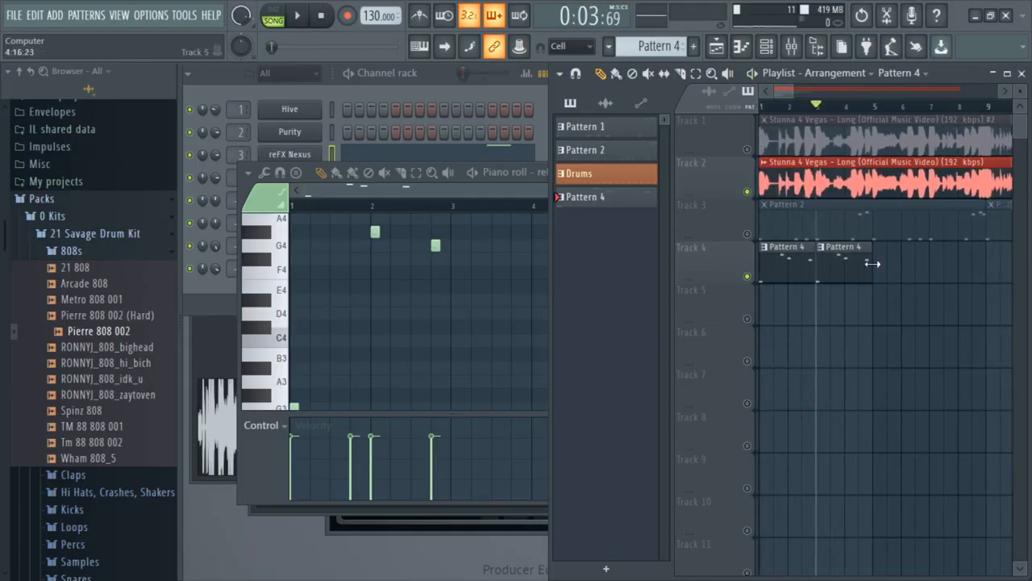
Step: Add copies of Pattern 4 at bars 5 and 7 on track 4 and merge the track's pattern clips into one
{"action": "left_click", "coordinate": [899, 267]}
{"action": "left_click", "coordinate": [933, 264]}
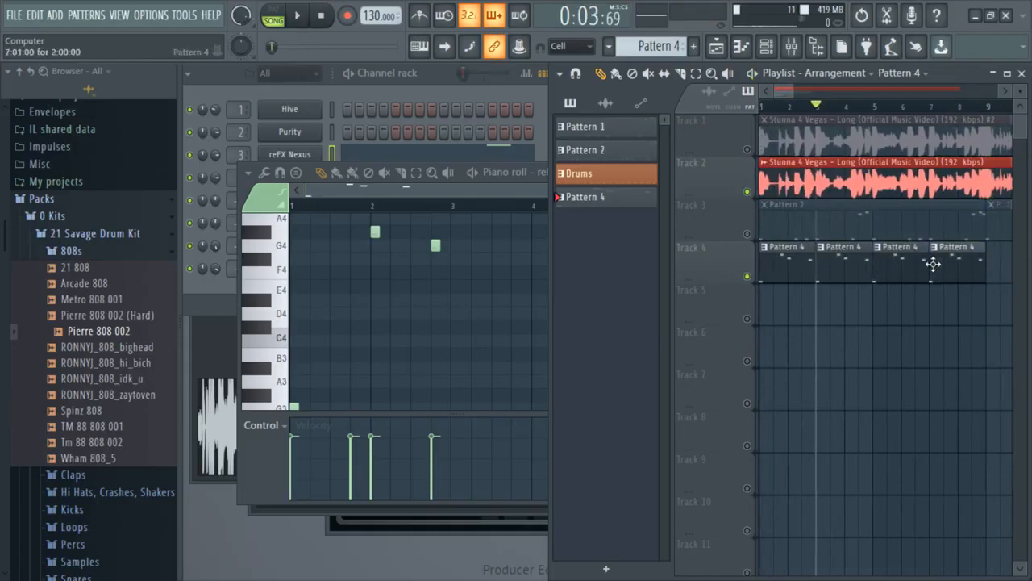
{"action": "scroll", "coordinate": [791, 91], "scroll_direction": "down", "scroll_amount": 2}
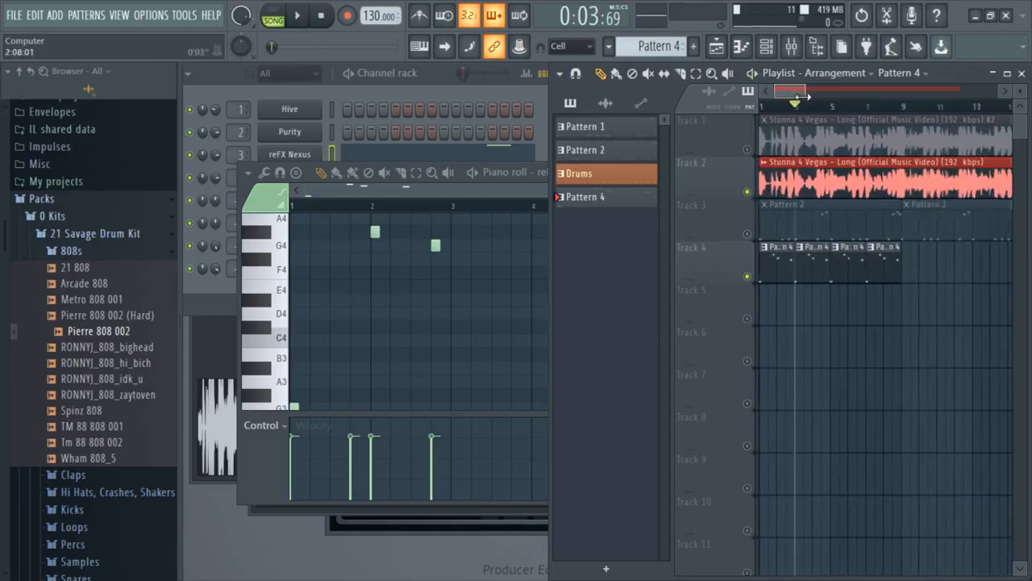
{"action": "right_click", "coordinate": [738, 245]}
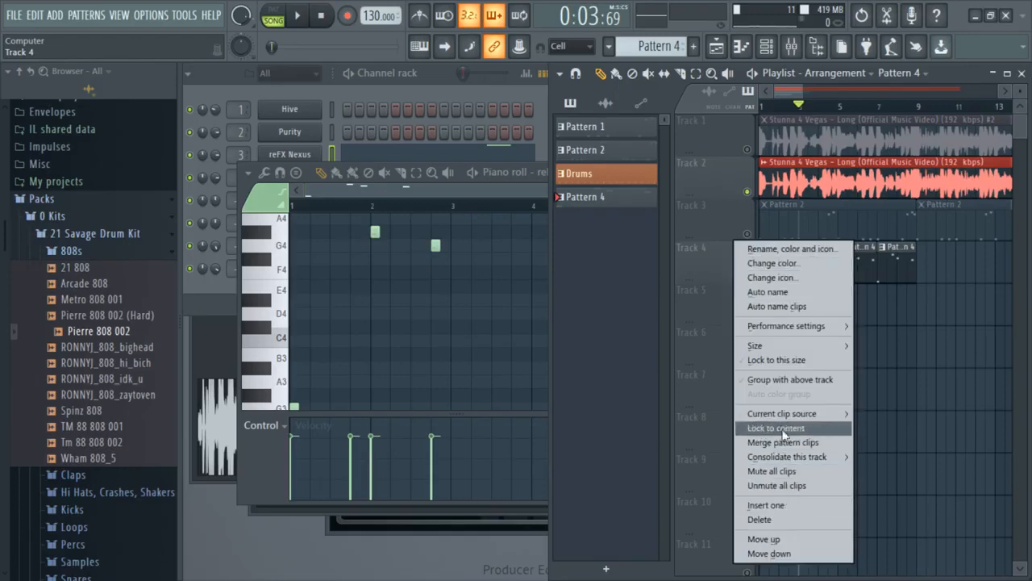
{"action": "left_click", "coordinate": [787, 441]}
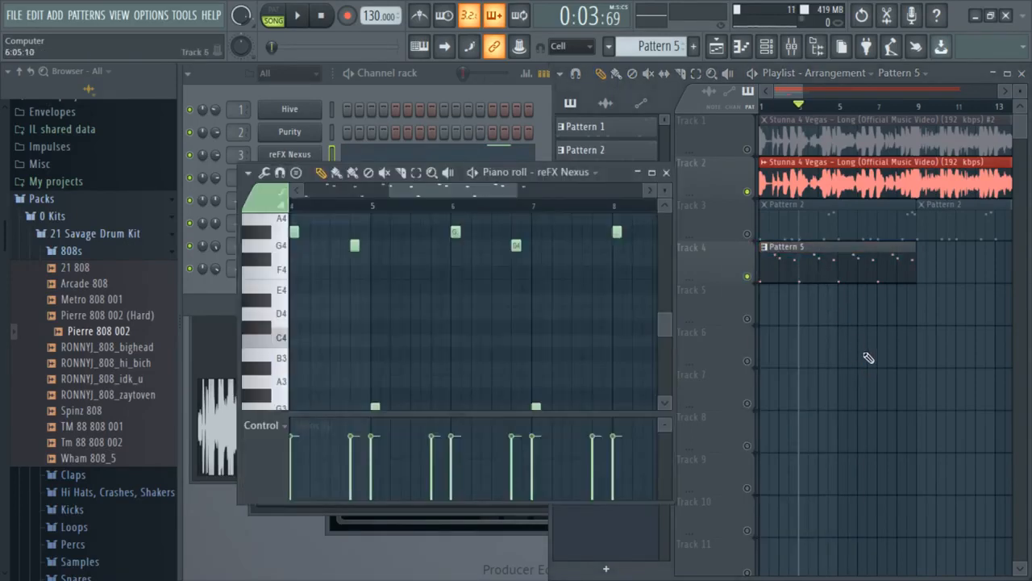
Step: Place a second copy of the merged Pattern 5 clip at bar 9 on track 4
{"action": "left_click", "coordinate": [869, 357]}
{"action": "left_click_drag", "start_coordinate": [804, 94], "coordinate": [835, 94]}
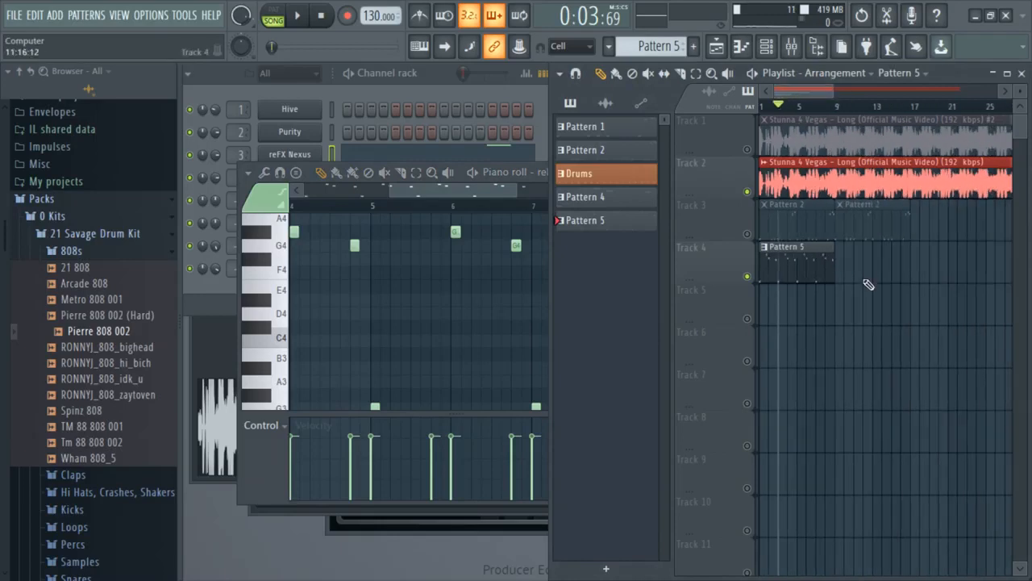
{"action": "left_click_drag", "start_coordinate": [848, 267], "coordinate": [829, 263]}
{"action": "left_click_drag", "start_coordinate": [823, 95], "coordinate": [817, 89]}
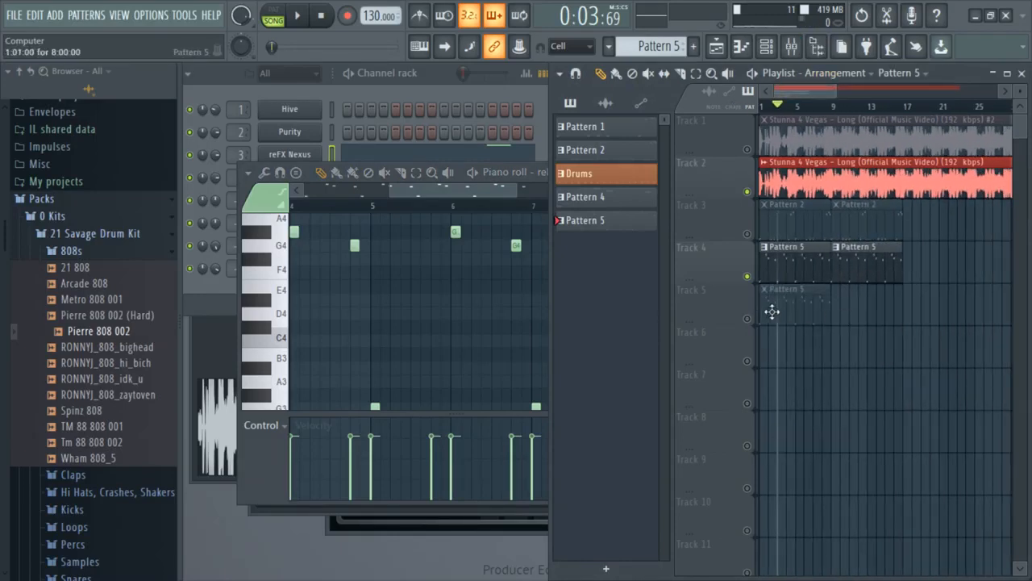
Step: Unmute the pattern tracks, mute both reference song tracks, and play the 808 and melody from the start
{"action": "left_click", "coordinate": [747, 235]}
{"action": "left_click_drag", "start_coordinate": [784, 111], "coordinate": [658, 140]}
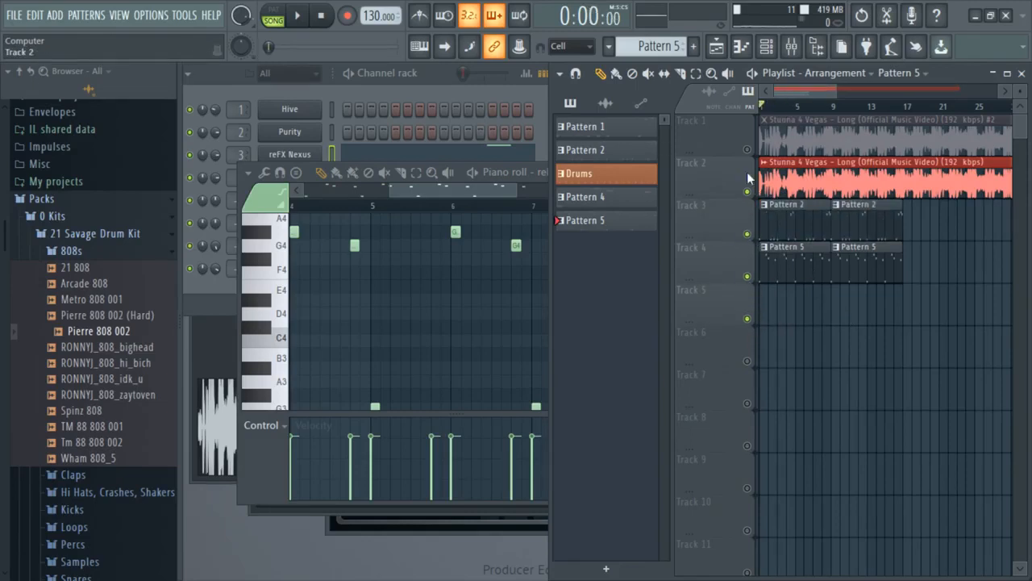
{"action": "left_click", "coordinate": [747, 192]}
{"action": "right_click", "coordinate": [747, 192]}
{"action": "left_click", "coordinate": [749, 191]}
{"action": "left_click", "coordinate": [749, 152]}
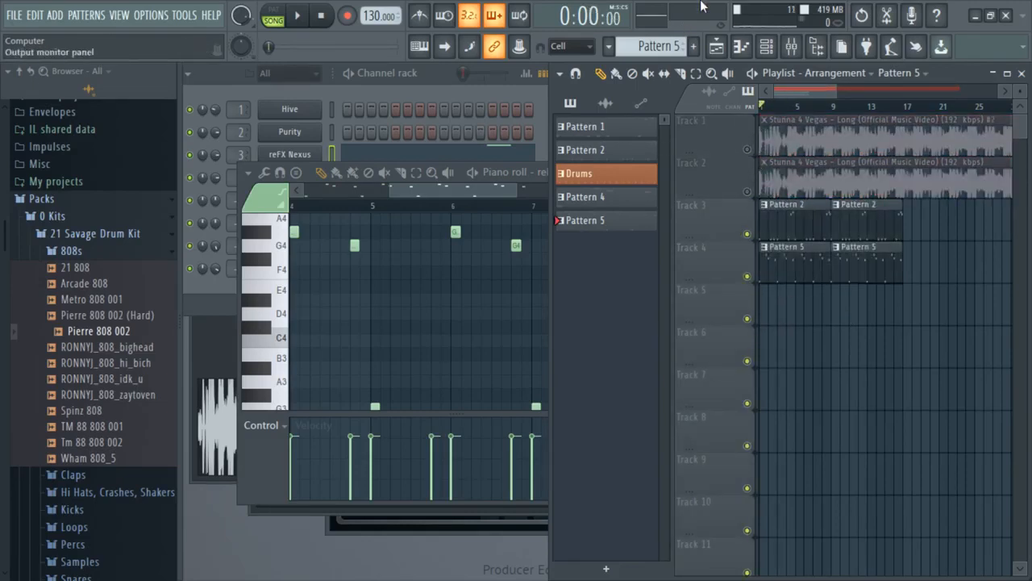
{"action": "key", "text": "space"}
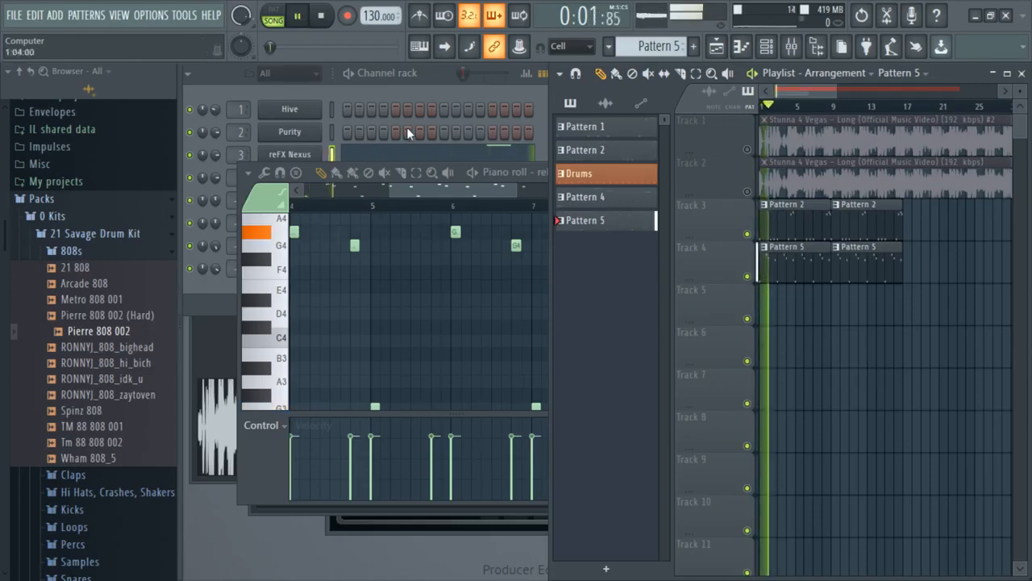
Step: Open the reFX Nexus instrument from the channel rack while the beat plays to check the piano sound
{"action": "left_click", "coordinate": [439, 92]}
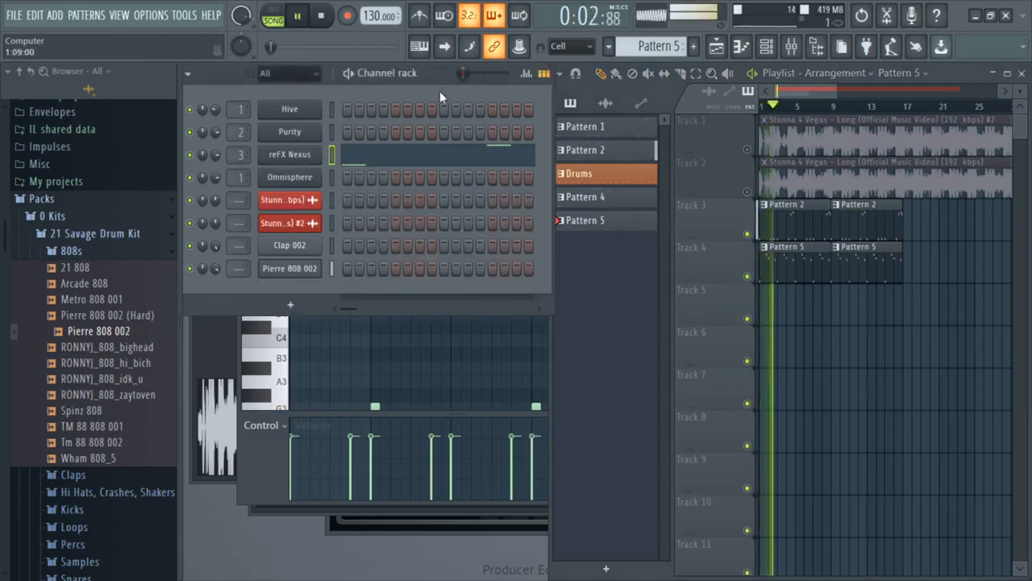
{"action": "left_click", "coordinate": [292, 156]}
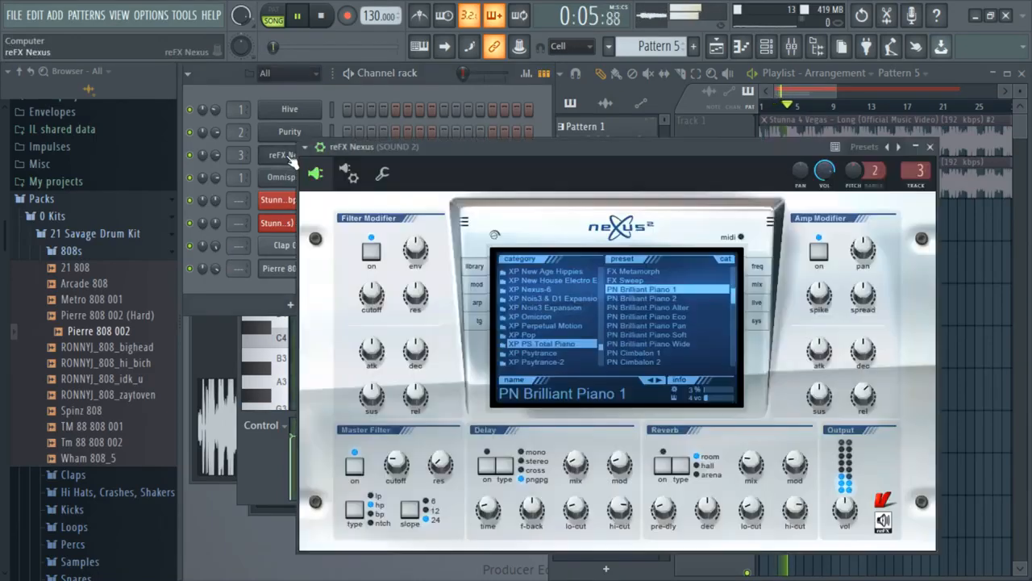
{"action": "mouse_move", "coordinate": [875, 409]}
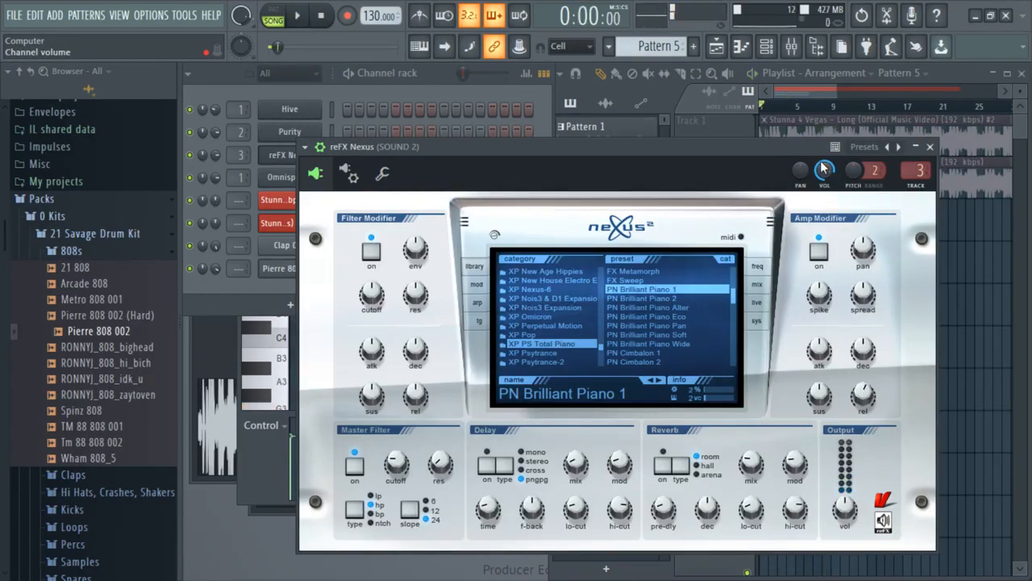
Step: Solo the reference song on track 2 and listen to it from the start
{"action": "left_click", "coordinate": [823, 95]}
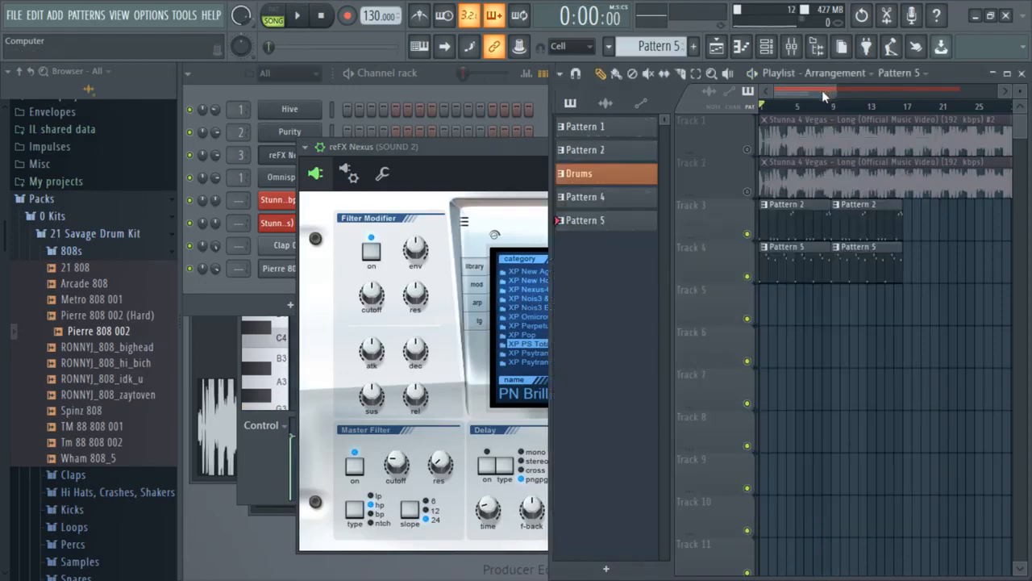
{"action": "left_click", "coordinate": [747, 193], "text": "ctrl"}
{"action": "key", "text": "space"}
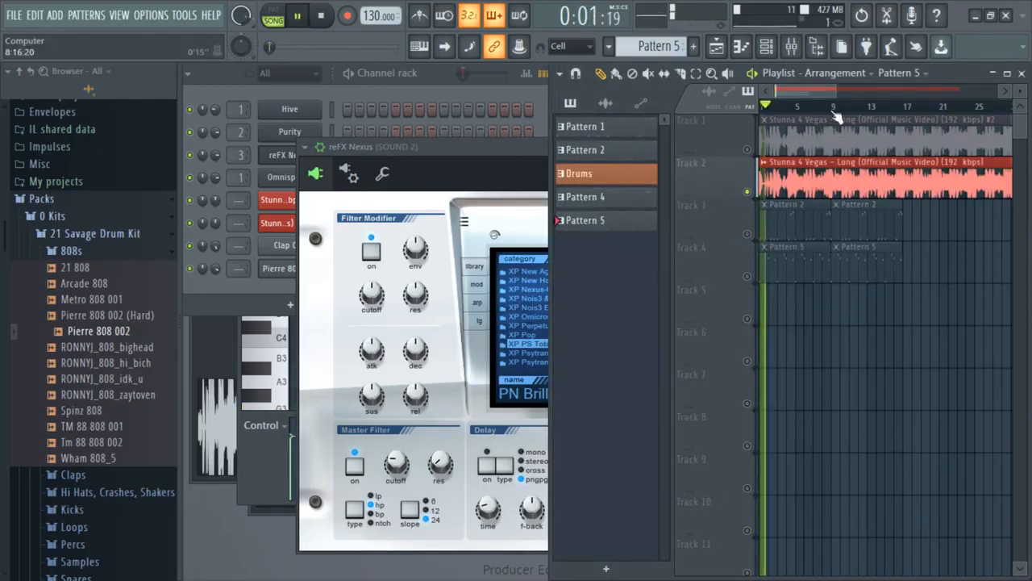
{"action": "left_click_drag", "start_coordinate": [835, 93], "coordinate": [805, 94]}
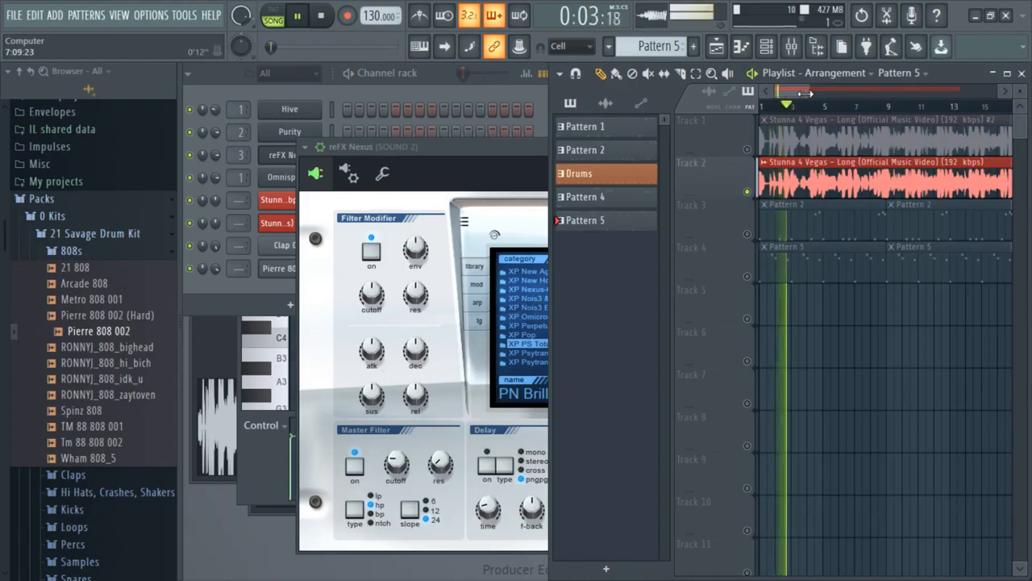
{"action": "key", "text": "XF86AudioLowerVolume"}
{"action": "key", "text": "XF86AudioRaiseVolume"}
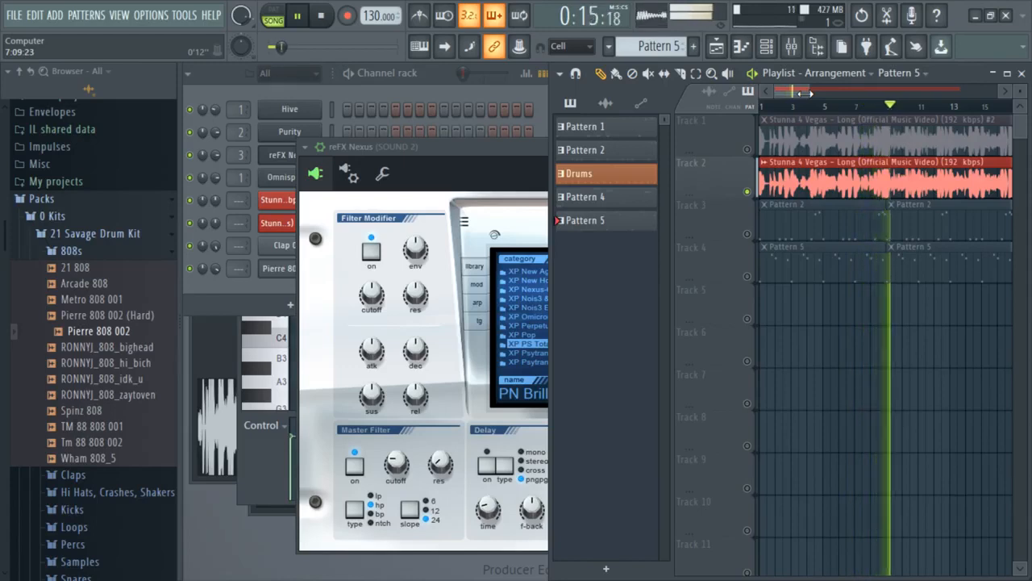
{"action": "key", "text": "space"}
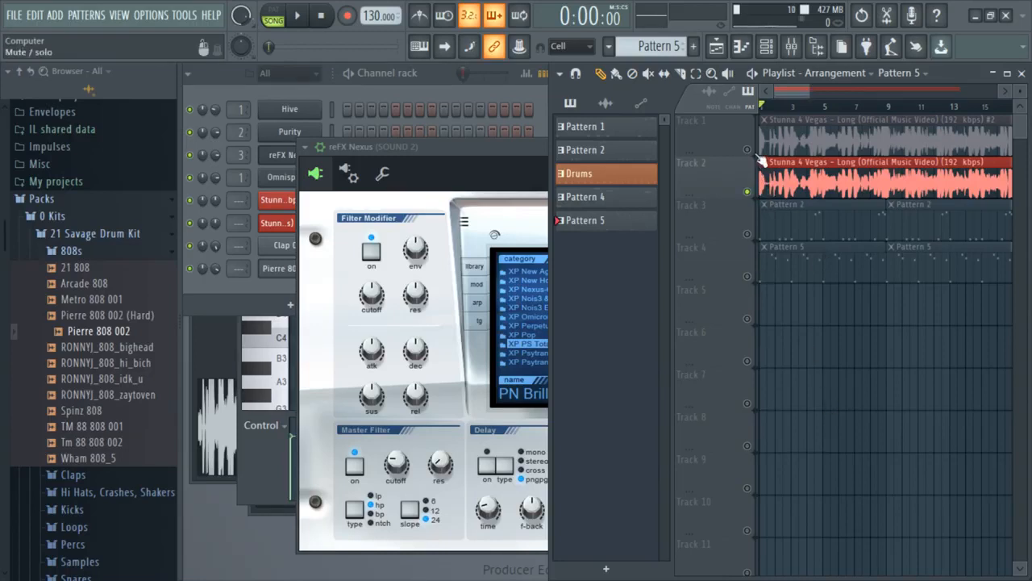
Step: Play the soloed reference song from bar 4 to listen for its additional sounds
{"action": "mouse_move", "coordinate": [808, 92]}
{"action": "left_mouse_down"}
{"action": "mouse_move", "coordinate": [827, 92]}
{"action": "mouse_move", "coordinate": [816, 92]}
{"action": "left_mouse_up"}
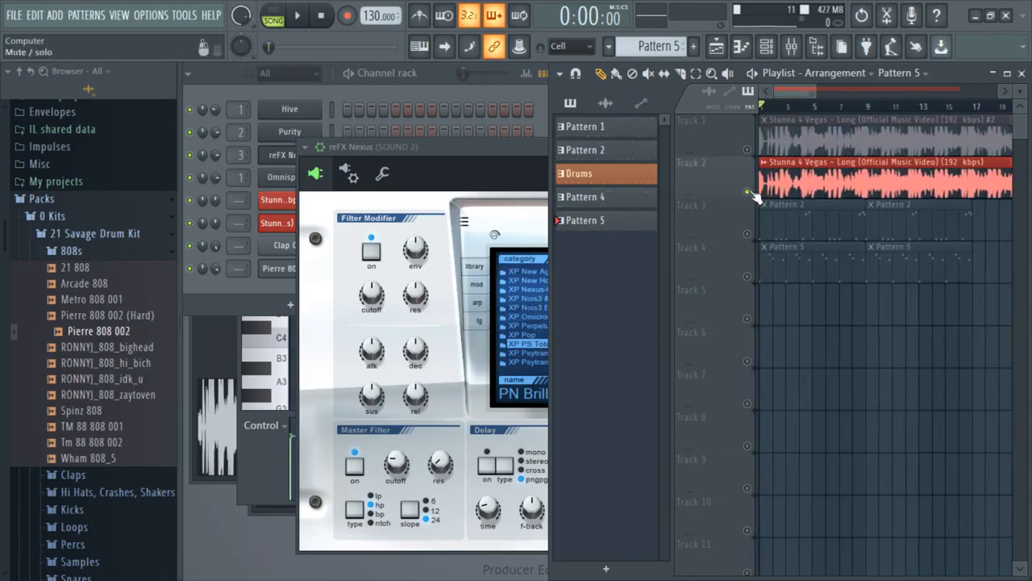
{"action": "left_click_drag", "start_coordinate": [812, 89], "coordinate": [817, 91]}
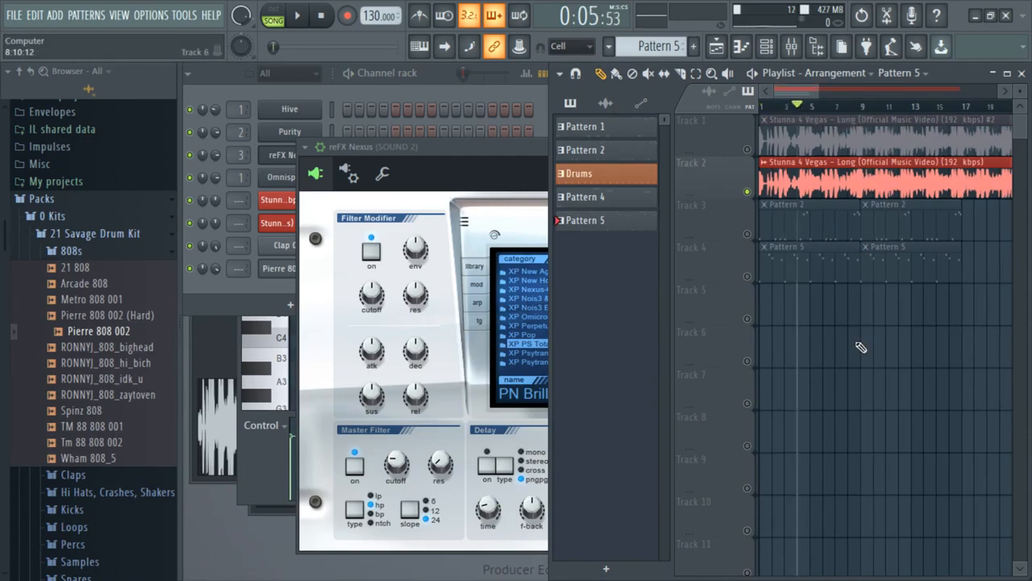
{"action": "key", "text": "space"}
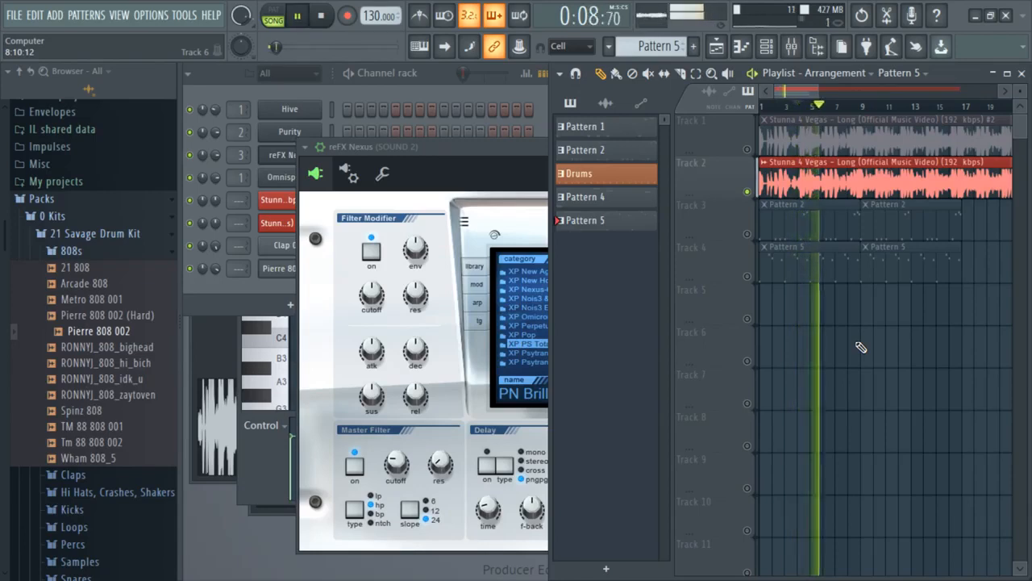
{"action": "key", "text": "space"}
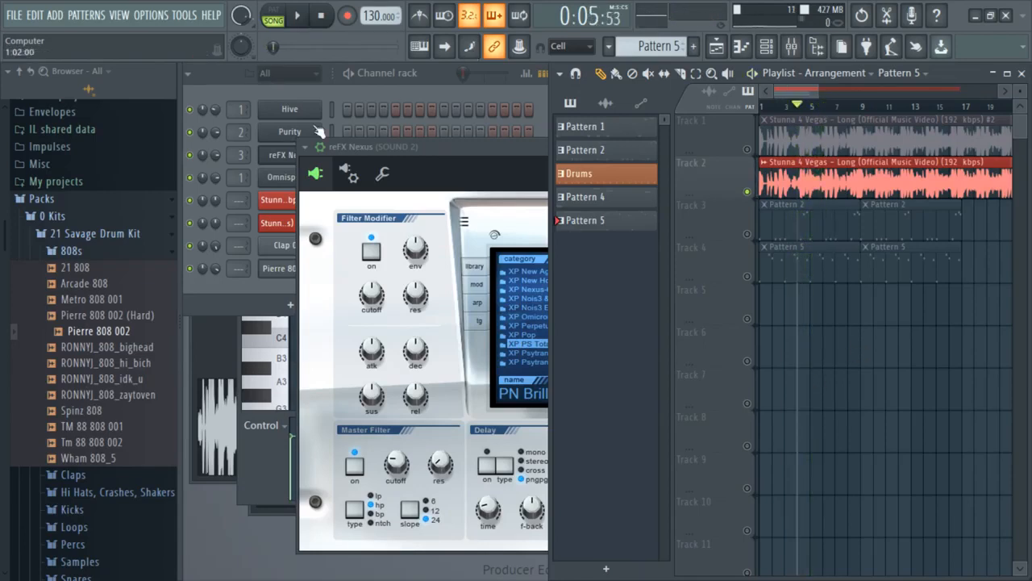
Step: Collapse the 21 Savage Drum Kit folder and open the Arcade folder within the Arcade Era Kit's Ultimate Fxs
{"action": "left_click", "coordinate": [72, 251]}
{"action": "left_click", "coordinate": [73, 235]}
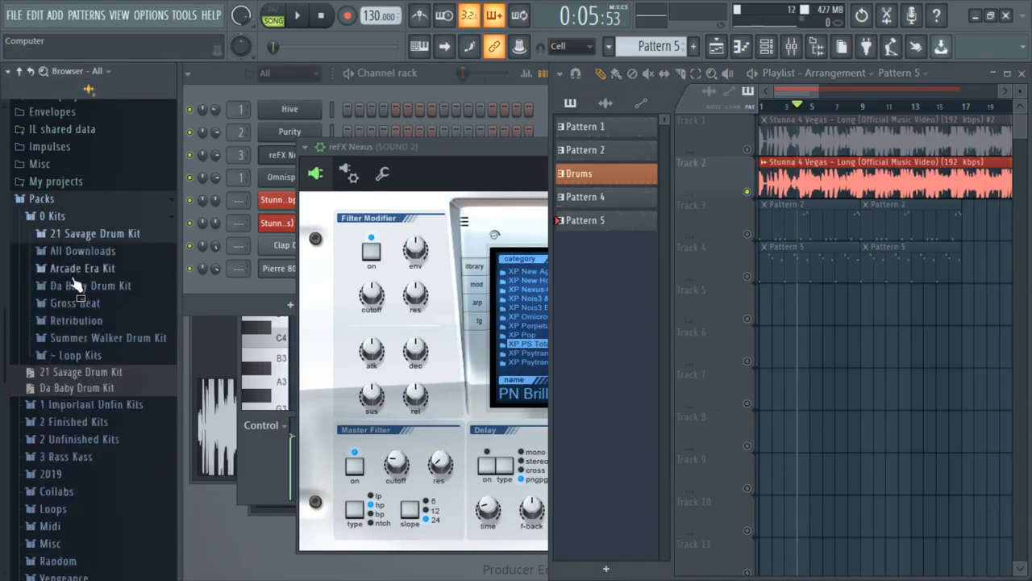
{"action": "scroll", "coordinate": [49, 262], "scroll_direction": "down", "scroll_amount": 2}
{"action": "scroll", "coordinate": [40, 259], "scroll_direction": "up", "scroll_amount": 2}
{"action": "scroll", "coordinate": [56, 275], "scroll_direction": "down", "scroll_amount": 2}
{"action": "scroll", "coordinate": [55, 273], "scroll_direction": "down", "scroll_amount": 1}
{"action": "left_click", "coordinate": [85, 174]}
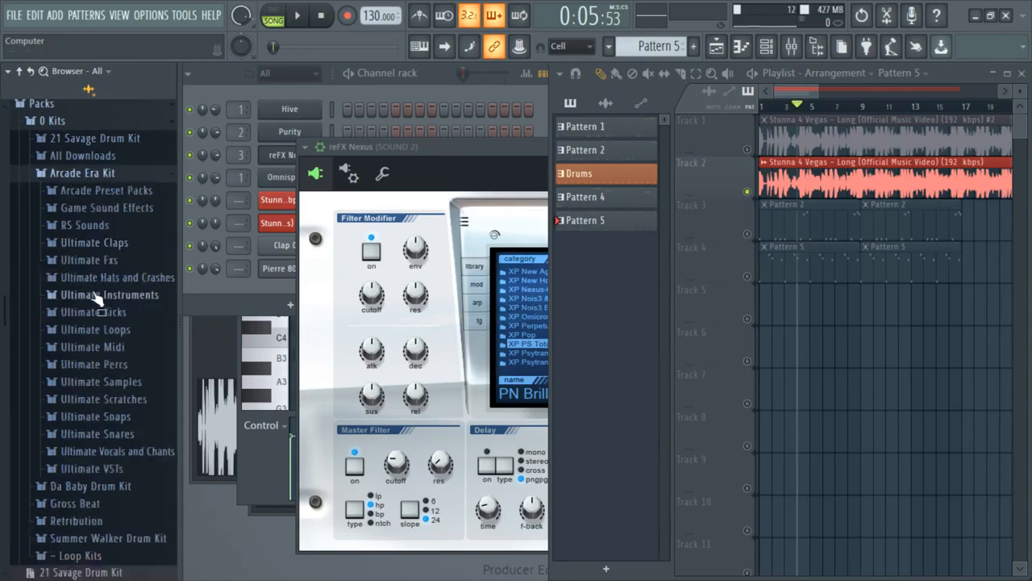
{"action": "left_click", "coordinate": [89, 261]}
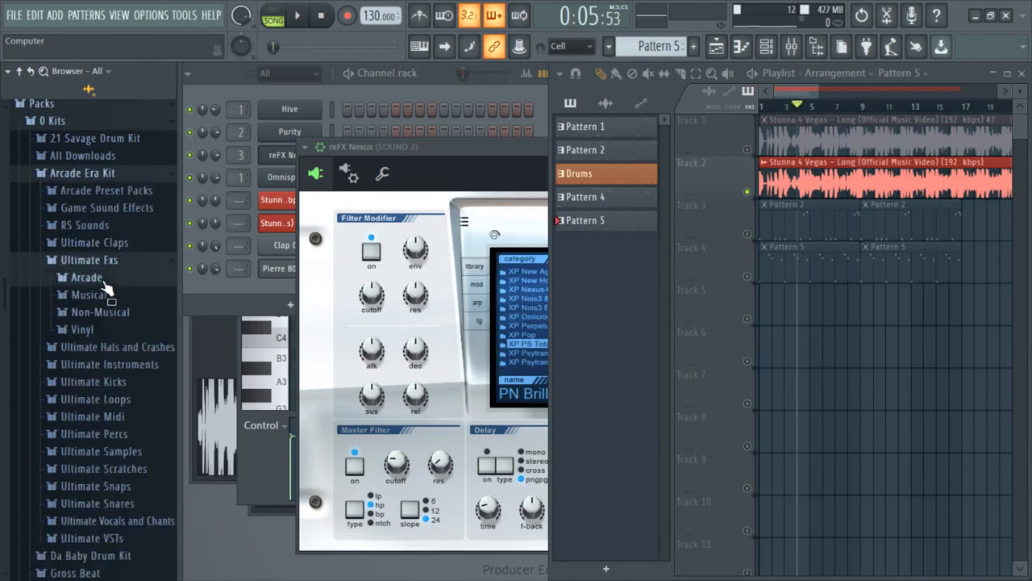
{"action": "left_click", "coordinate": [96, 279]}
Step: Look through the samples in the Arcade folder of the Arcade Era Kit's Ultimate Fxs and collapse the folder again
{"action": "scroll", "coordinate": [101, 323], "scroll_direction": "down", "scroll_amount": 5}
{"action": "left_click_drag", "start_coordinate": [93, 345], "coordinate": [81, 155]}
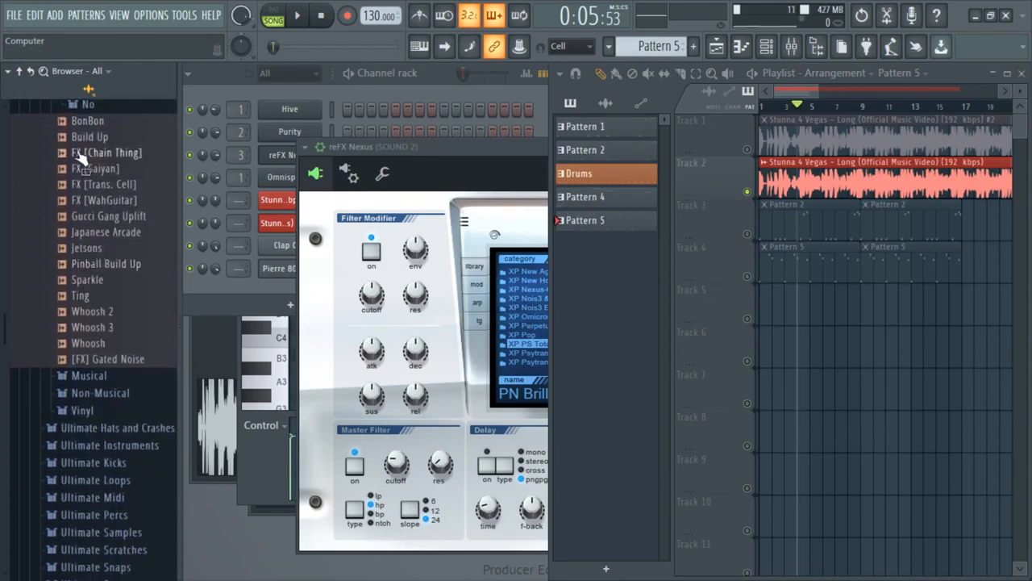
{"action": "scroll", "coordinate": [87, 200], "scroll_direction": "up", "scroll_amount": 2}
{"action": "left_click", "coordinate": [86, 166]}
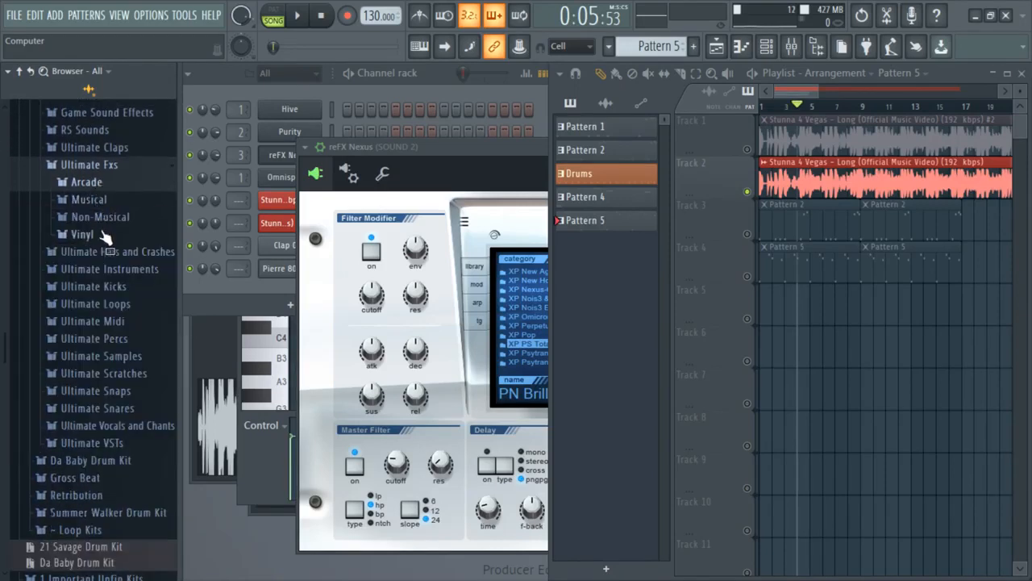
{"action": "left_click", "coordinate": [102, 166]}
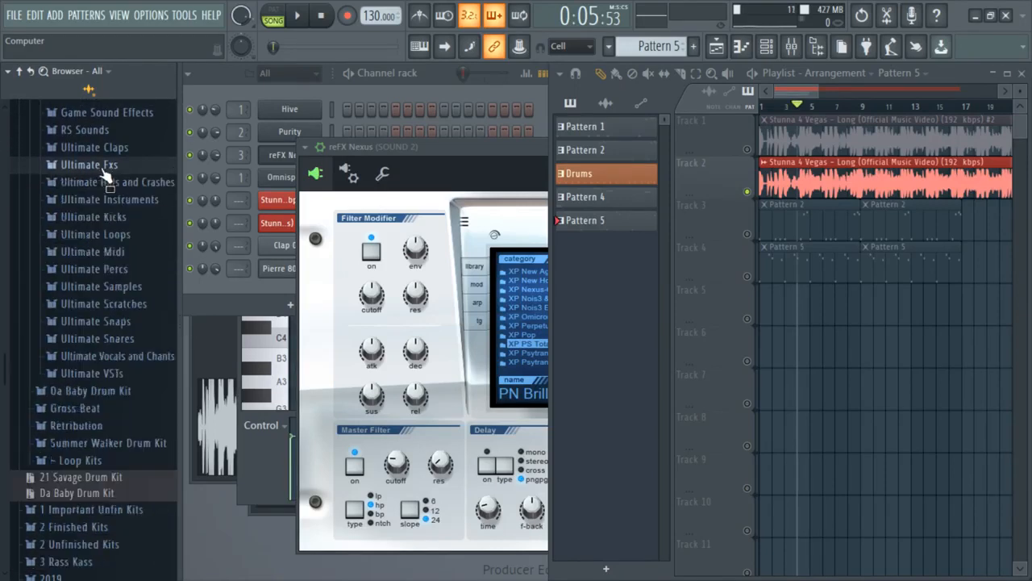
{"action": "left_click", "coordinate": [102, 167]}
{"action": "scroll", "coordinate": [97, 226], "scroll_direction": "up", "scroll_amount": 5}
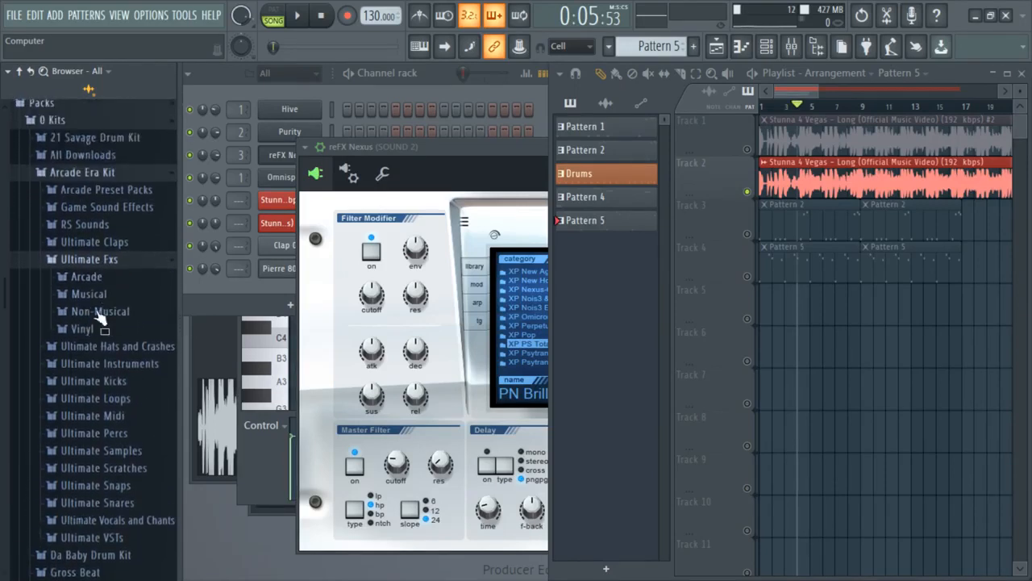
{"action": "left_click", "coordinate": [107, 279]}
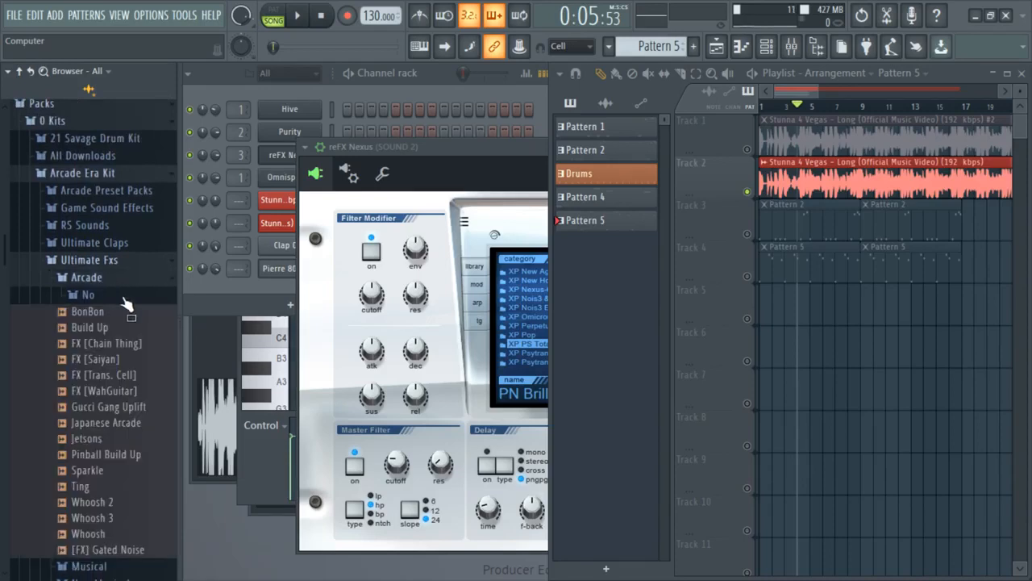
{"action": "scroll", "coordinate": [115, 371], "scroll_direction": "down", "scroll_amount": 5}
{"action": "scroll", "coordinate": [98, 367], "scroll_direction": "up", "scroll_amount": 10}
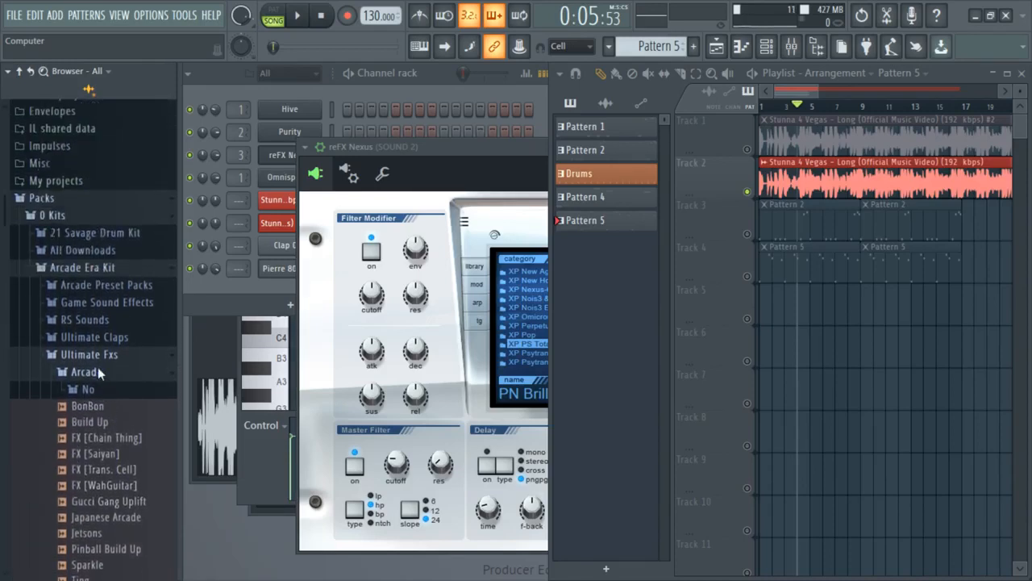
{"action": "left_click", "coordinate": [89, 363]}
{"action": "scroll", "coordinate": [110, 297], "scroll_direction": "down", "scroll_amount": 3}
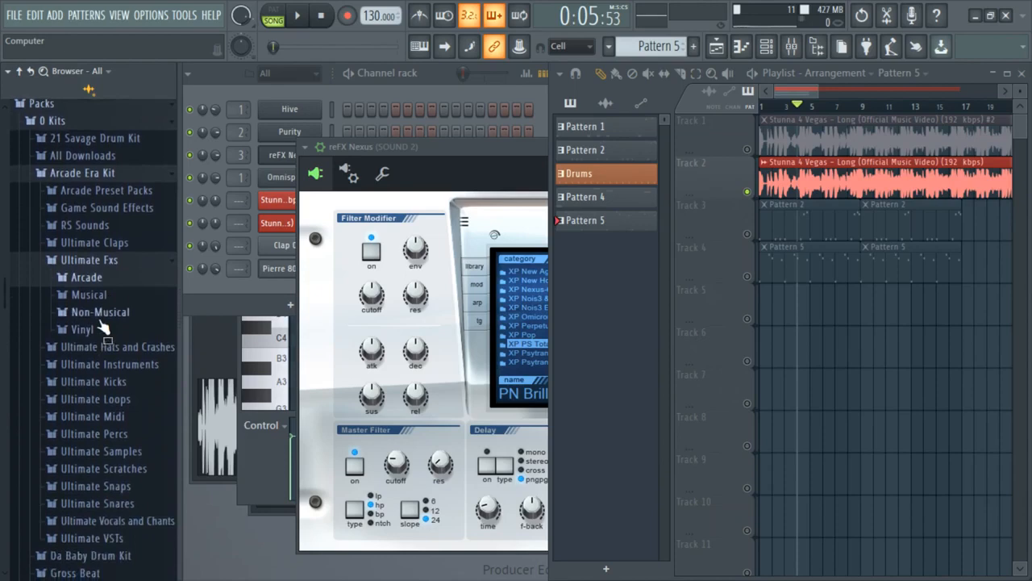
Step: Open the Musical folder within Ultimate Fxs, browse its effects and preview JJ - Raise2
{"action": "left_click", "coordinate": [89, 295]}
{"action": "scroll", "coordinate": [93, 290], "scroll_direction": "down", "scroll_amount": 15}
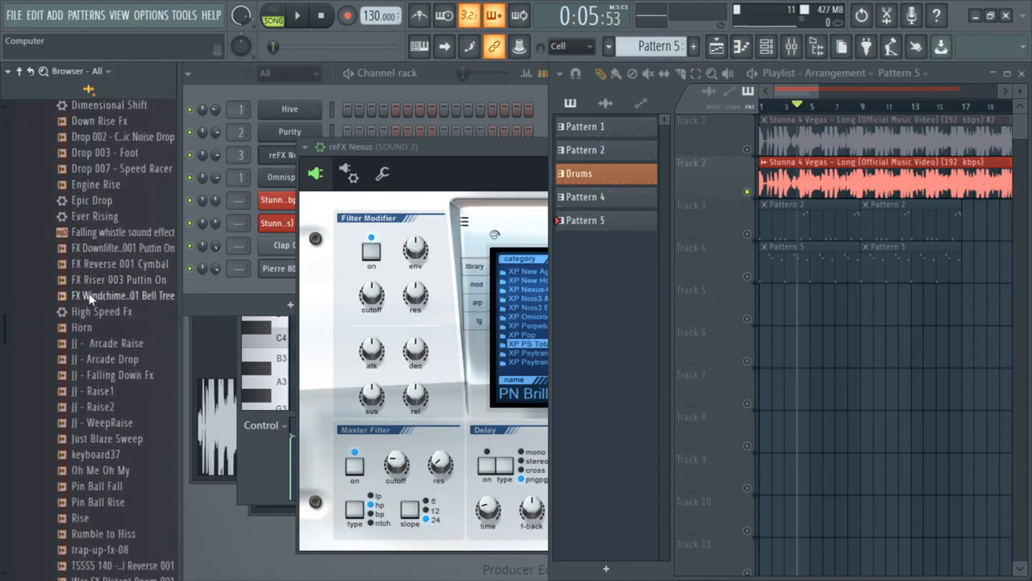
{"action": "scroll", "coordinate": [96, 285], "scroll_direction": "down", "scroll_amount": 3}
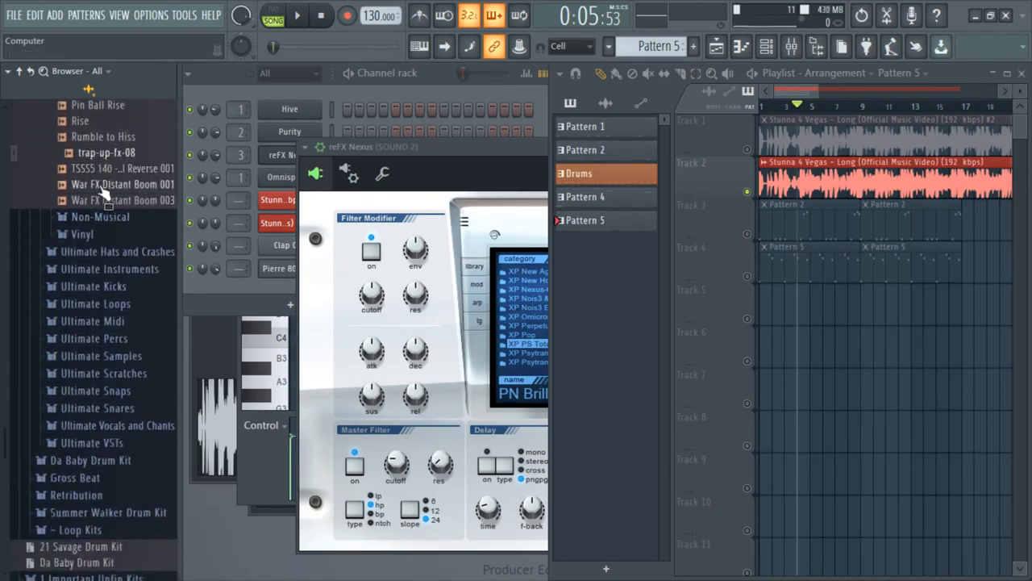
{"action": "scroll", "coordinate": [105, 193], "scroll_direction": "up", "scroll_amount": 9}
{"action": "left_click", "coordinate": [108, 200]}
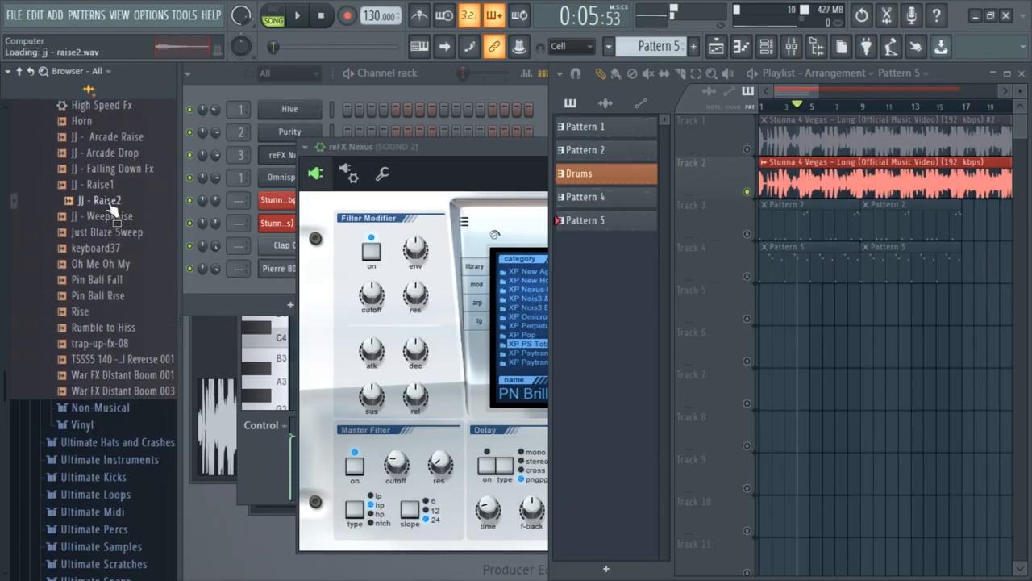
{"action": "scroll", "coordinate": [109, 296], "scroll_direction": "up", "scroll_amount": 9}
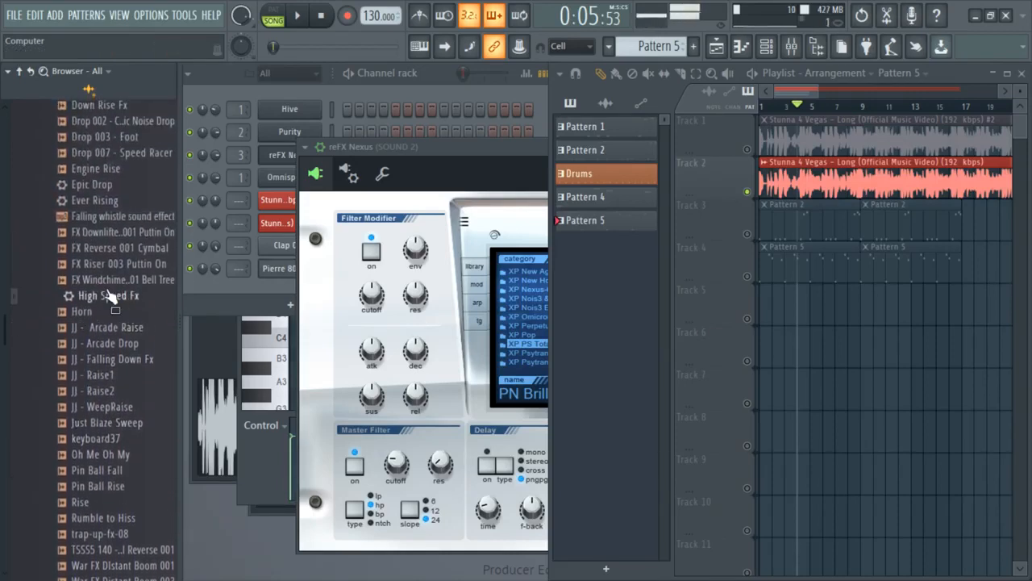
Step: Preview further effects in the Musical folder, including the falling whistle sound effect and Drop 002 - Classic Noise Drop
{"action": "left_click", "coordinate": [98, 250]}
{"action": "left_click", "coordinate": [108, 265]}
{"action": "left_click", "coordinate": [110, 218]}
{"action": "scroll", "coordinate": [85, 263], "scroll_direction": "up", "scroll_amount": 1}
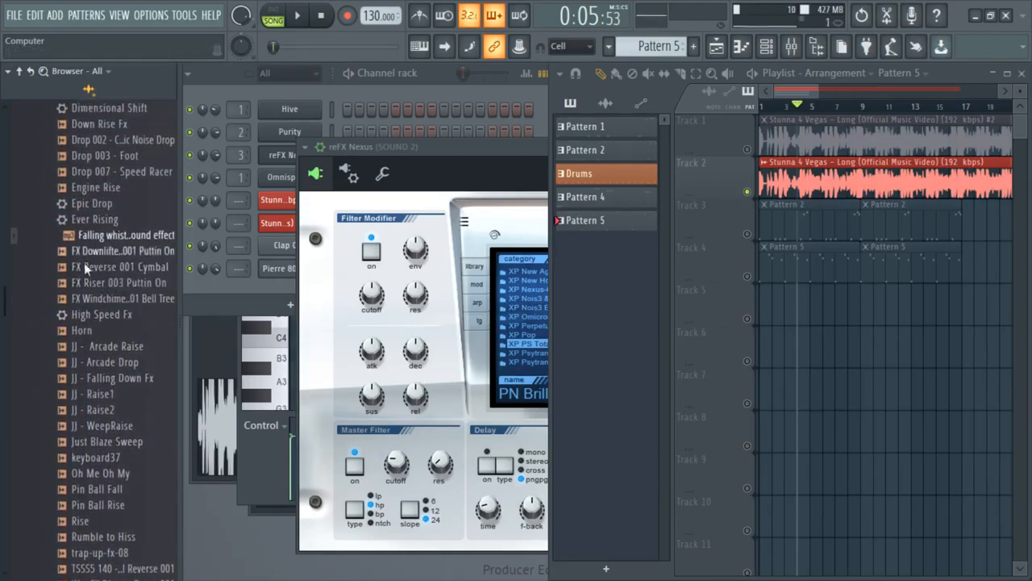
{"action": "scroll", "coordinate": [84, 262], "scroll_direction": "up", "scroll_amount": 4}
{"action": "left_click", "coordinate": [103, 231]}
{"action": "left_click", "coordinate": [105, 201]}
{"action": "left_click", "coordinate": [119, 216]}
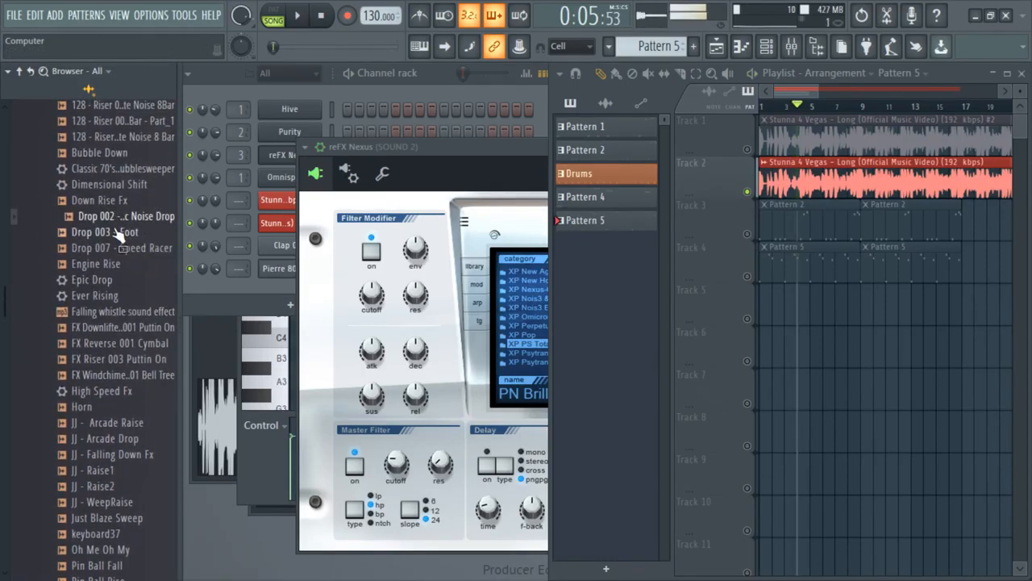
Step: Replay the soloed reference song from bar 4 to compare its effect with the noise drop sample
{"action": "left_click_drag", "start_coordinate": [819, 89], "coordinate": [797, 89]}
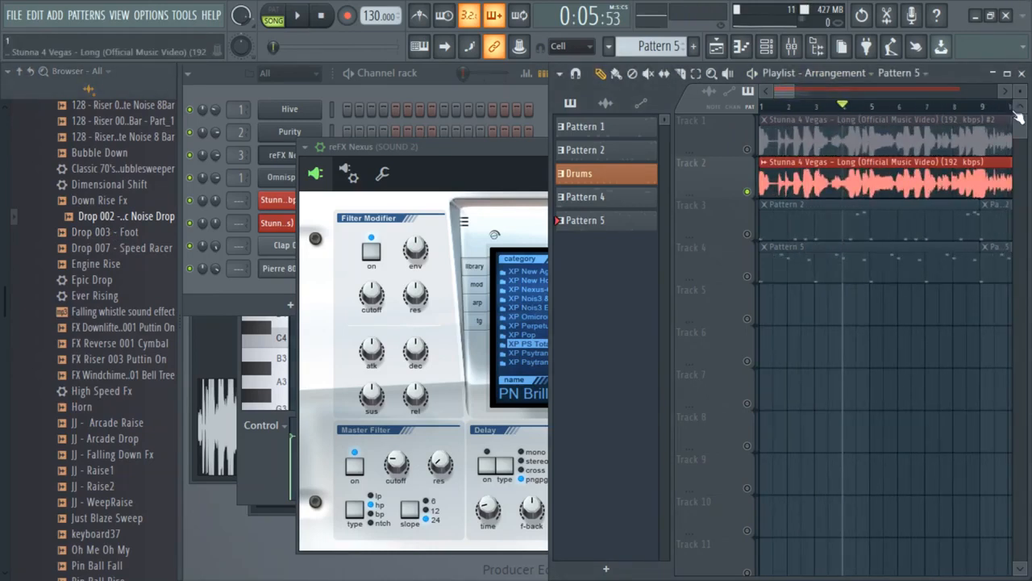
{"action": "left_click", "coordinate": [1005, 91]}
{"action": "left_click", "coordinate": [766, 92]}
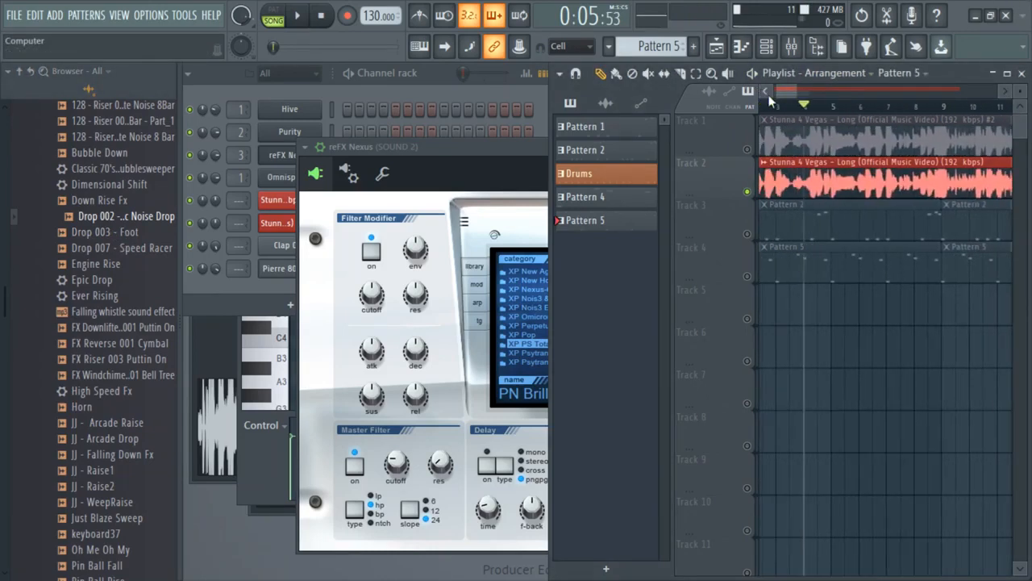
{"action": "left_click", "coordinate": [765, 92]}
{"action": "key", "text": "space"}
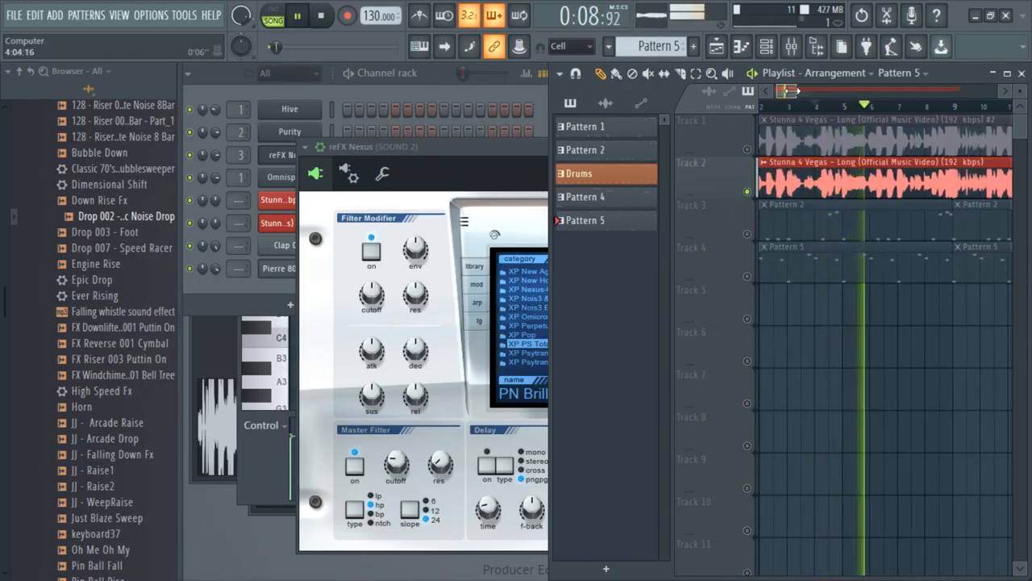
{"action": "left_click_drag", "start_coordinate": [794, 91], "coordinate": [791, 92]}
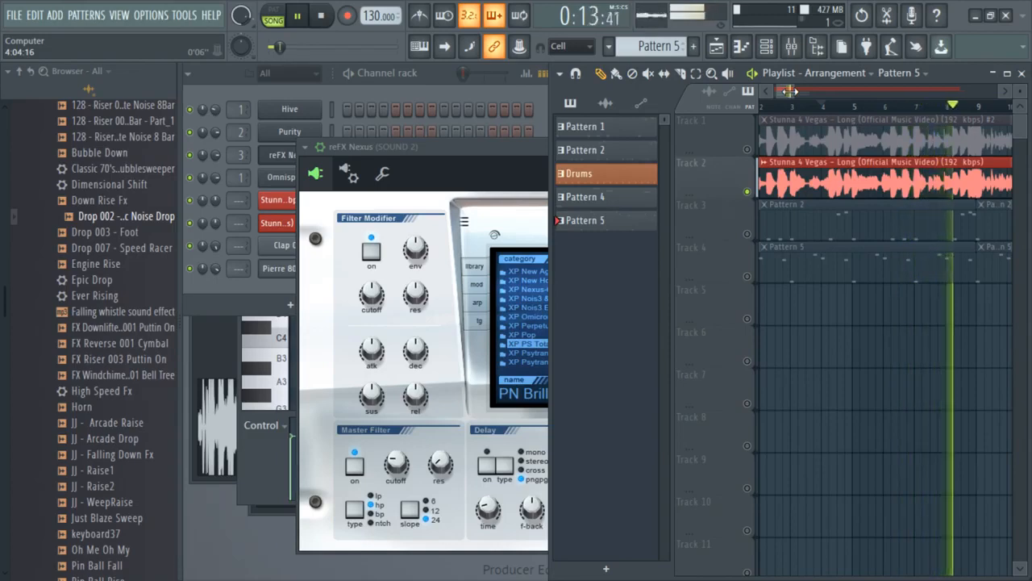
{"action": "key", "text": "space"}
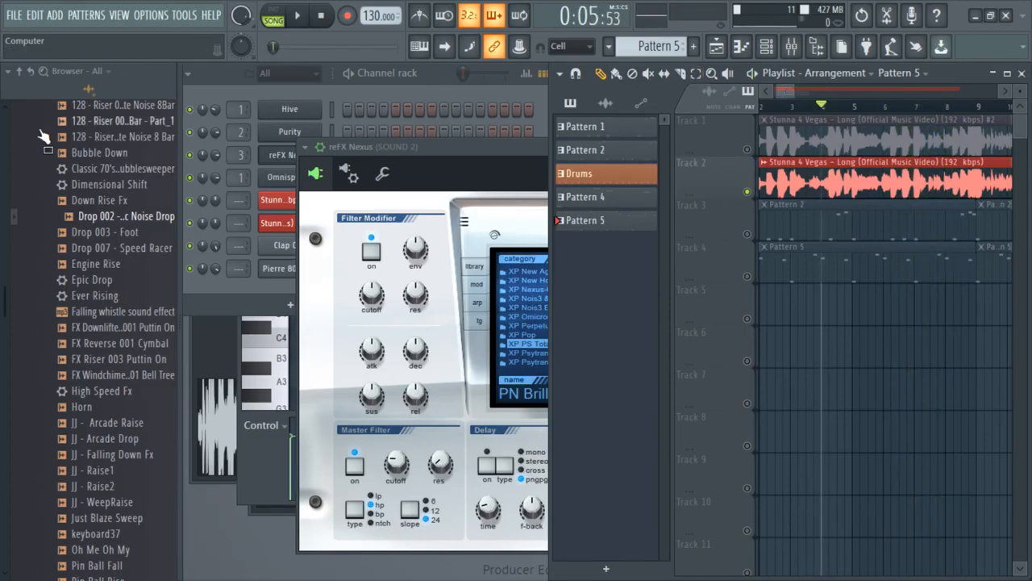
Step: Place the Drop 002 - Classic Noise Drop sample on playlist track 5 at bar 5 and enable that track
{"action": "left_click_drag", "start_coordinate": [129, 214], "coordinate": [626, 269]}
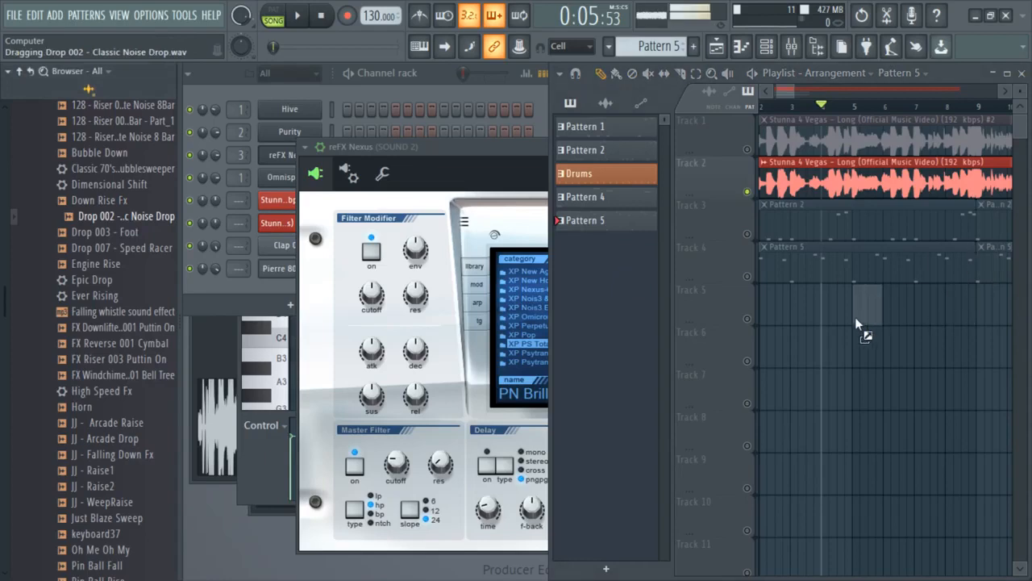
{"action": "left_click_drag", "start_coordinate": [855, 317], "coordinate": [856, 319]}
{"action": "left_click", "coordinate": [748, 320]}
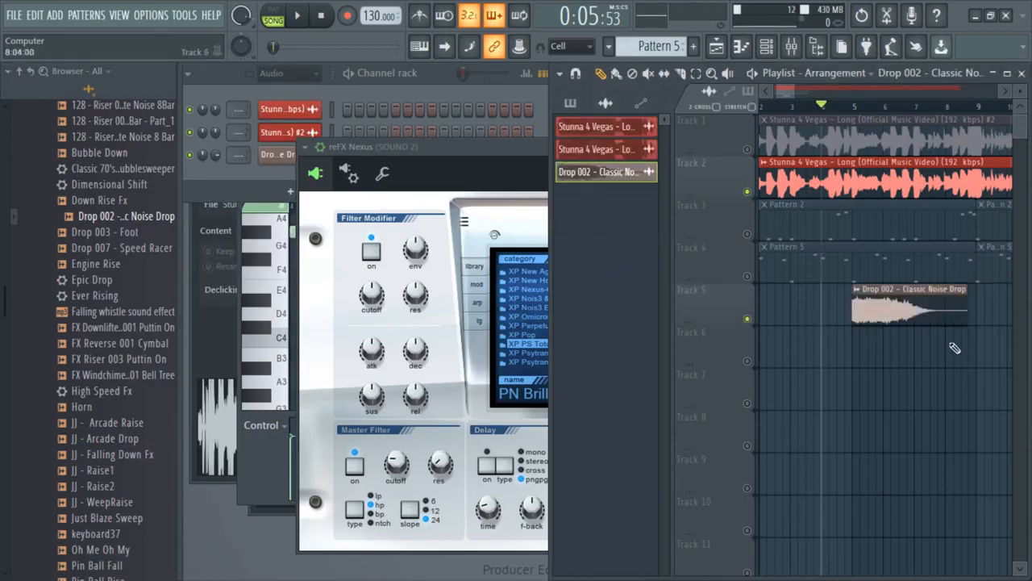
Step: Open the noise drop's channel settings and load Fruity Love Philter into slot 1 of its mixer track, SOUND 3
{"action": "double_click", "coordinate": [907, 313]}
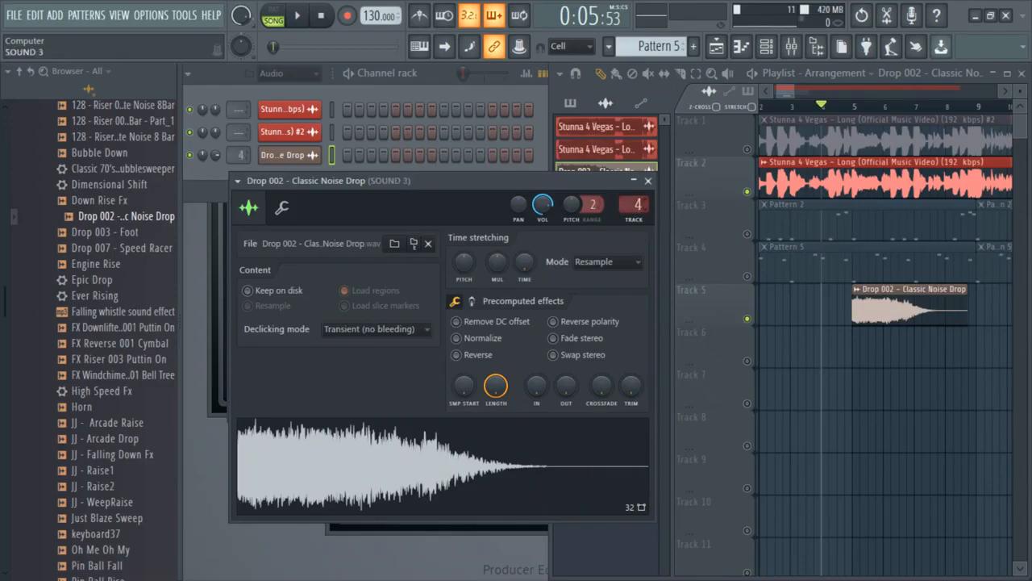
{"action": "left_click", "coordinate": [792, 46]}
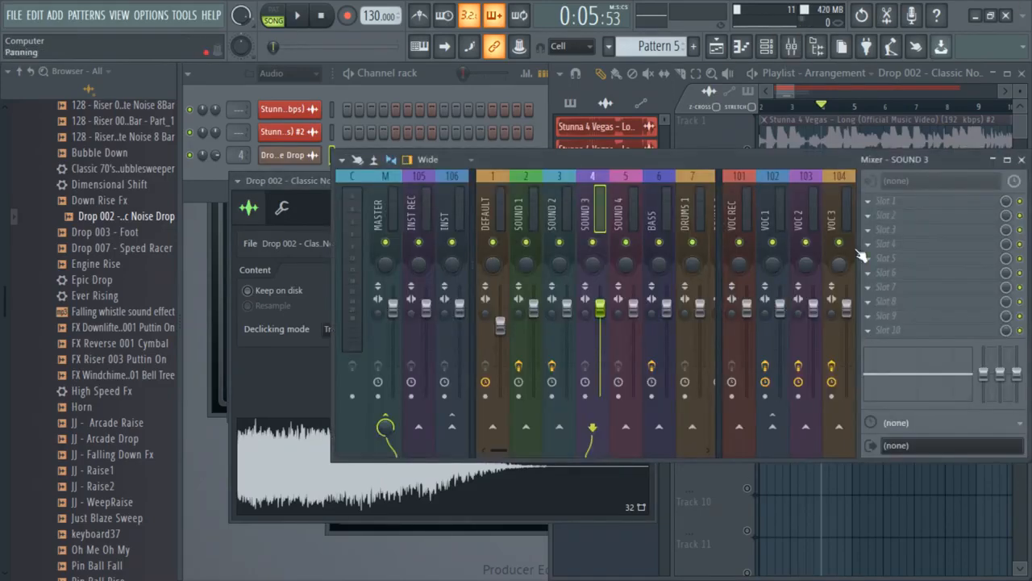
{"action": "left_click", "coordinate": [888, 203]}
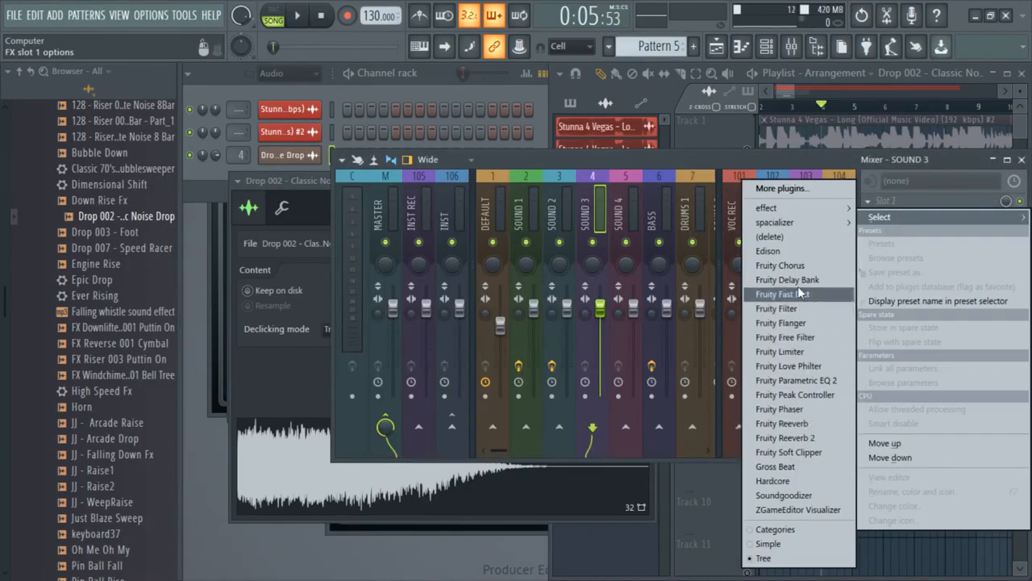
{"action": "left_click", "coordinate": [805, 371]}
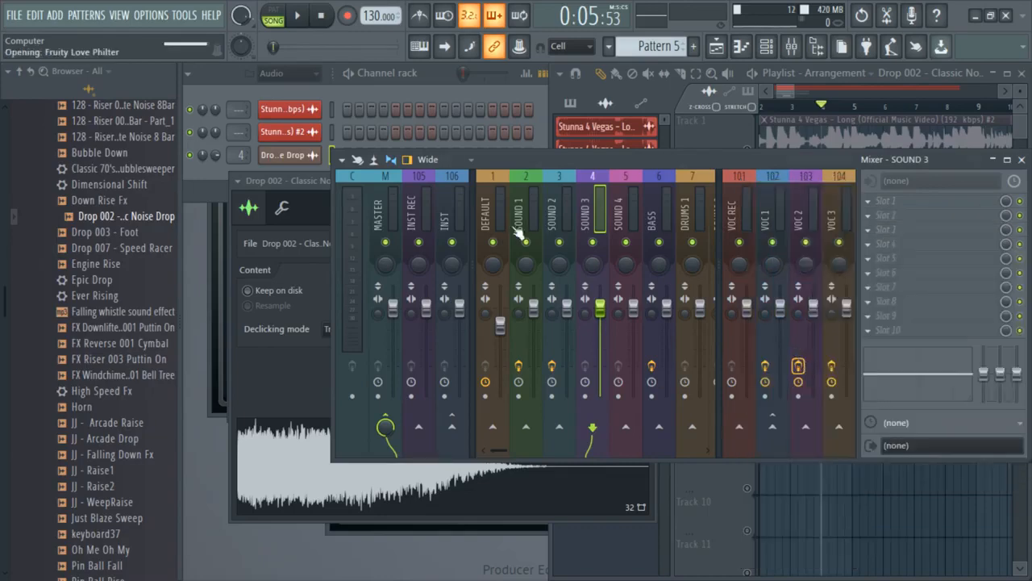
{"action": "left_click_drag", "start_coordinate": [333, 179], "coordinate": [350, 152]}
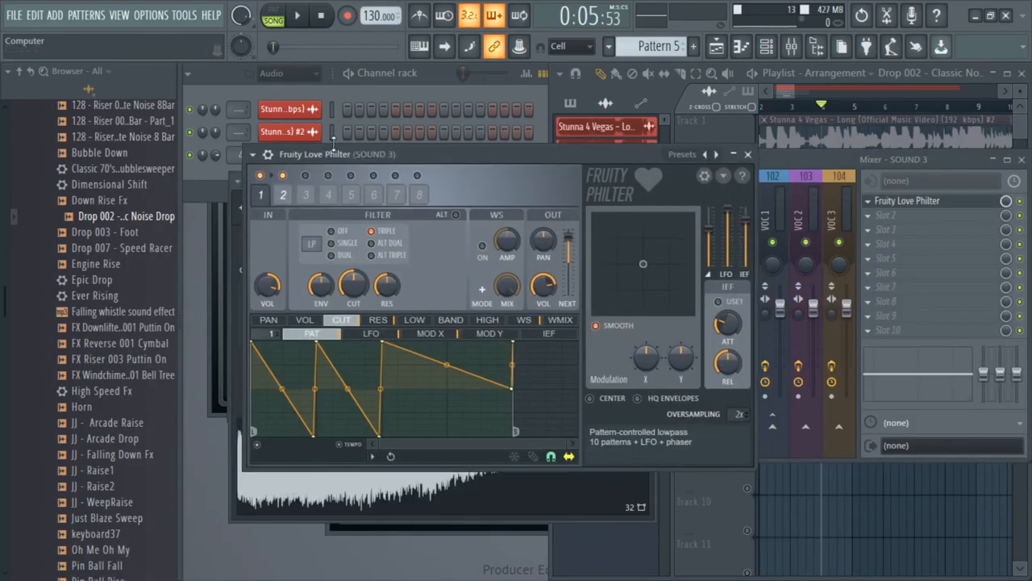
Step: Load the Basic gate preset in Fruity Love Philter
{"action": "left_click", "coordinate": [252, 154]}
{"action": "mouse_move", "coordinate": [306, 199]}
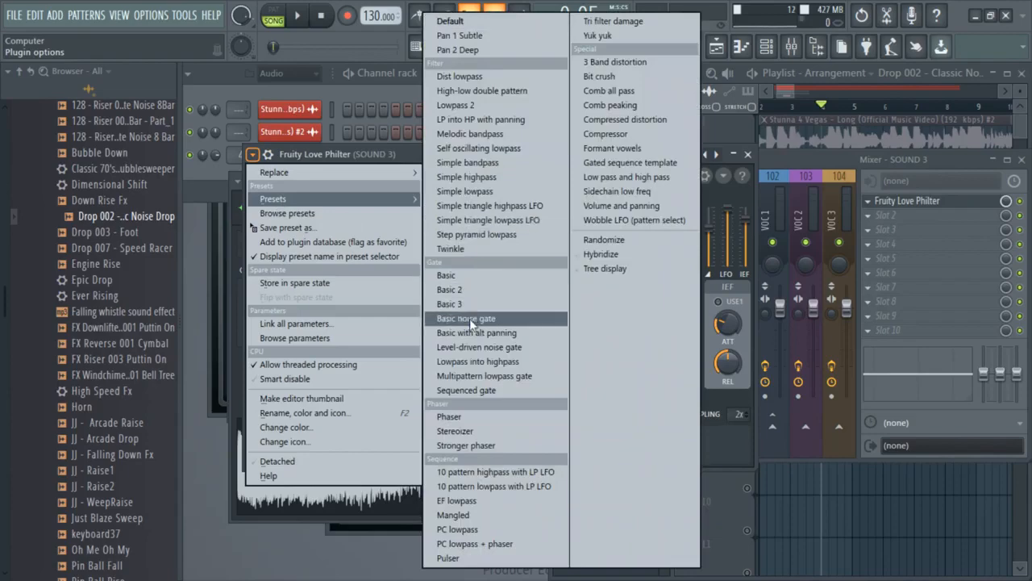
{"action": "left_click", "coordinate": [467, 275]}
Step: Set the playback start at bar 5, switch Fruity Love Philter to the Basic 2 preset and play the gated noise drop
{"action": "left_click", "coordinate": [815, 116]}
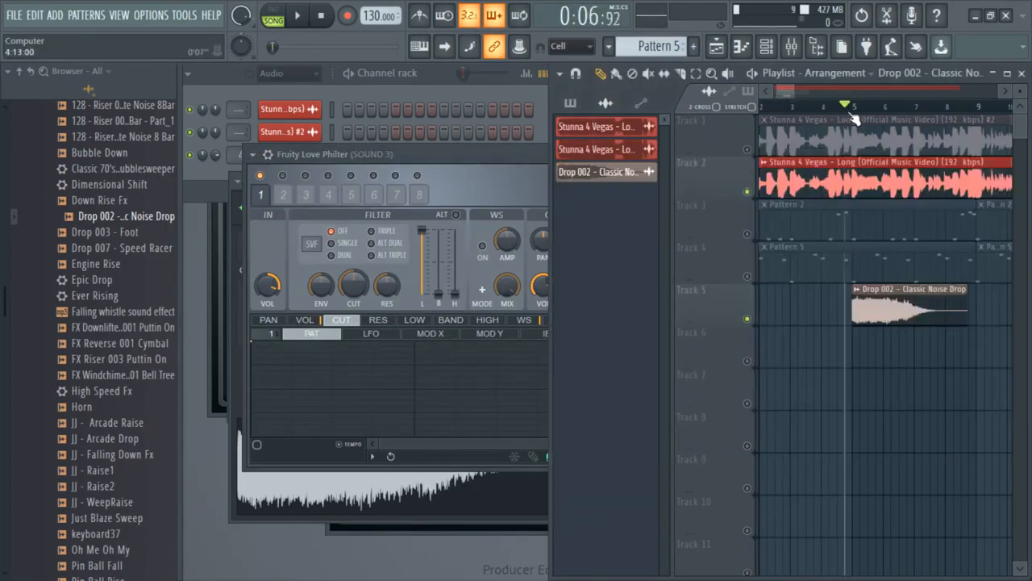
{"action": "left_click_drag", "start_coordinate": [465, 163], "coordinate": [620, 117]}
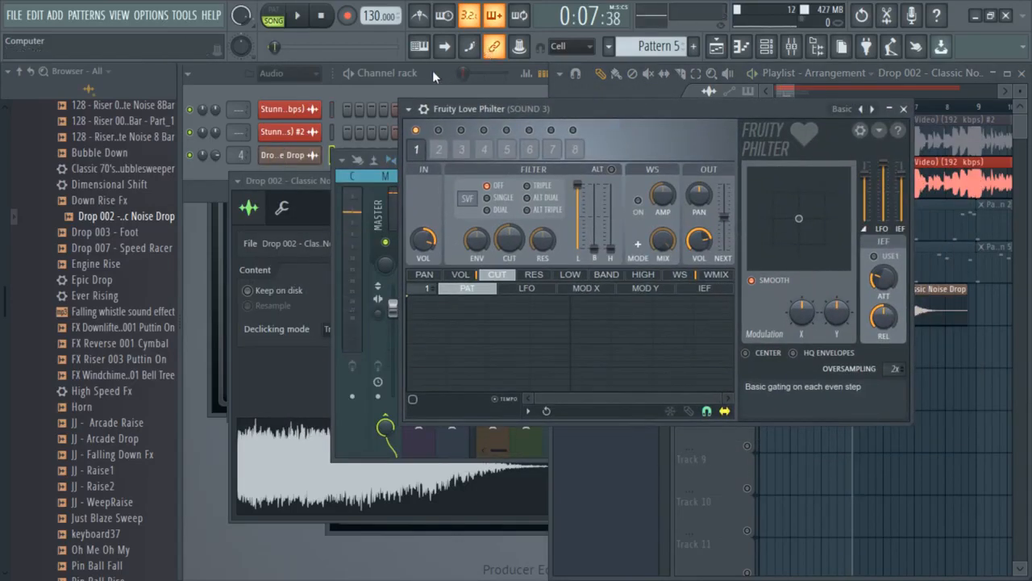
{"action": "left_click", "coordinate": [212, 183]}
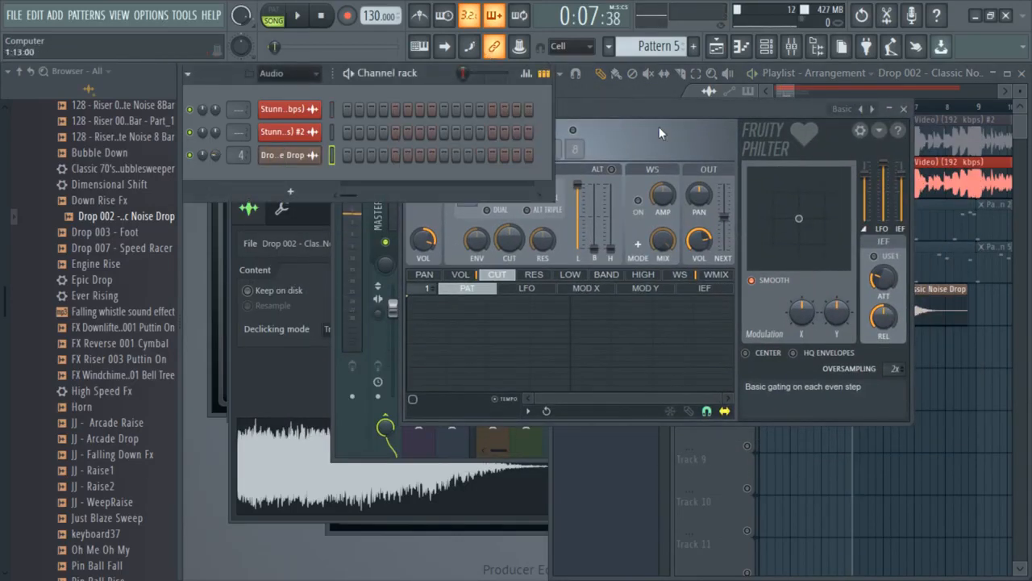
{"action": "left_click_drag", "start_coordinate": [659, 126], "coordinate": [612, 165]}
{"action": "key", "text": "space"}
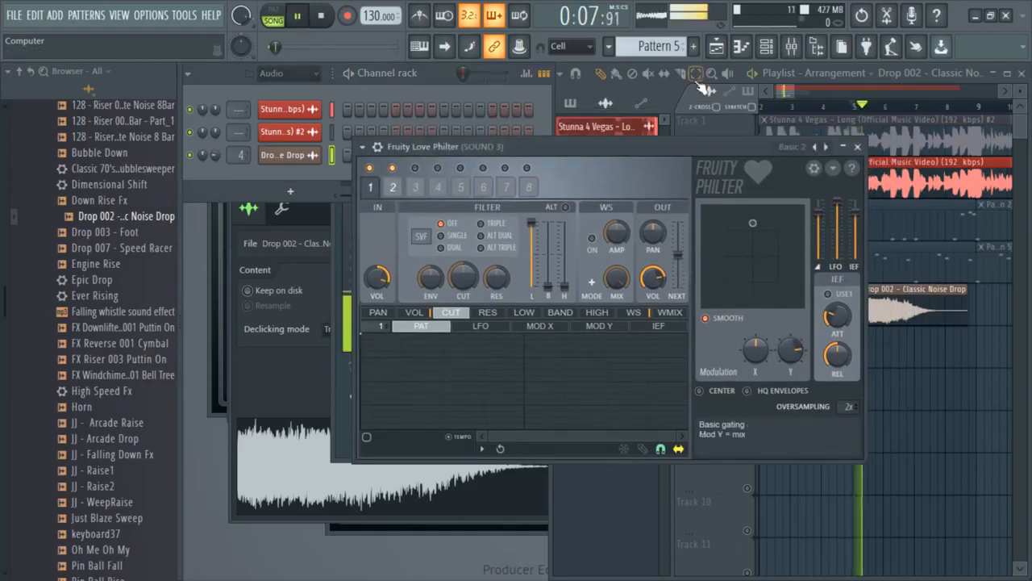
Step: Audition the noise drop through Fruity Love Philter's Basic 3, Basic noise gate and Basic with alt panning presets
{"action": "left_click", "coordinate": [825, 147]}
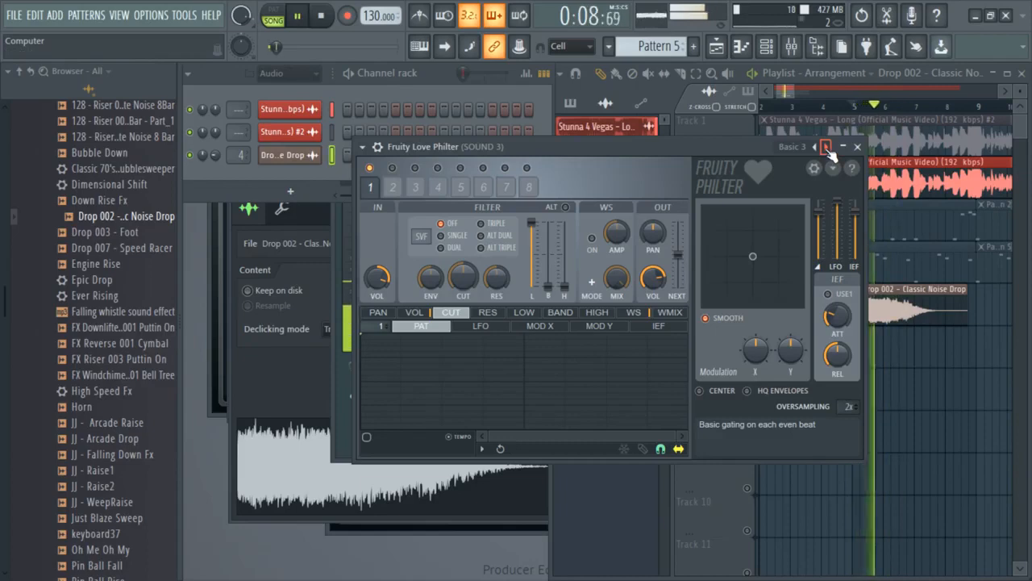
{"action": "left_click", "coordinate": [826, 146]}
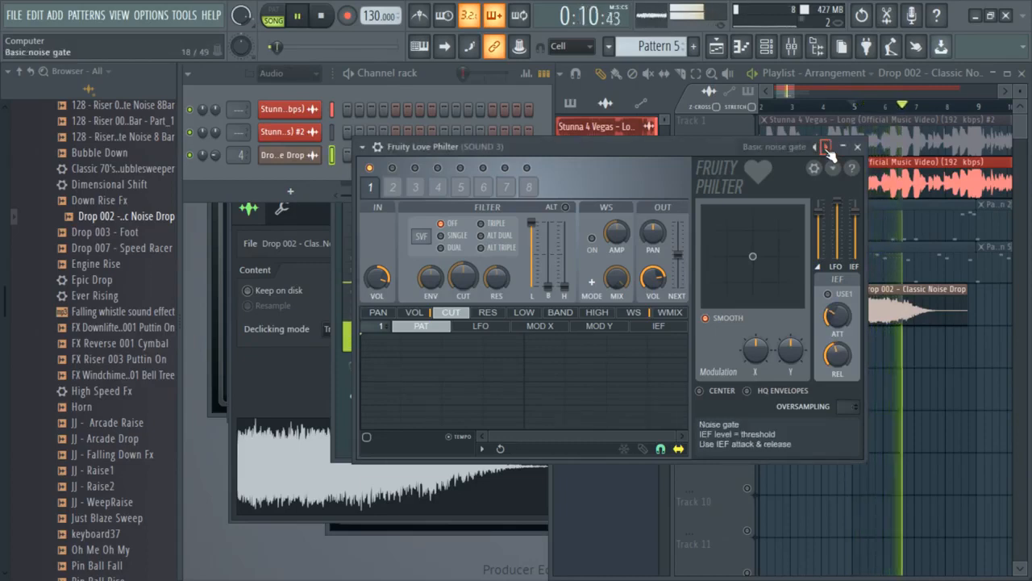
{"action": "key", "text": "space"}
{"action": "left_click", "coordinate": [826, 149]}
{"action": "key", "text": "space"}
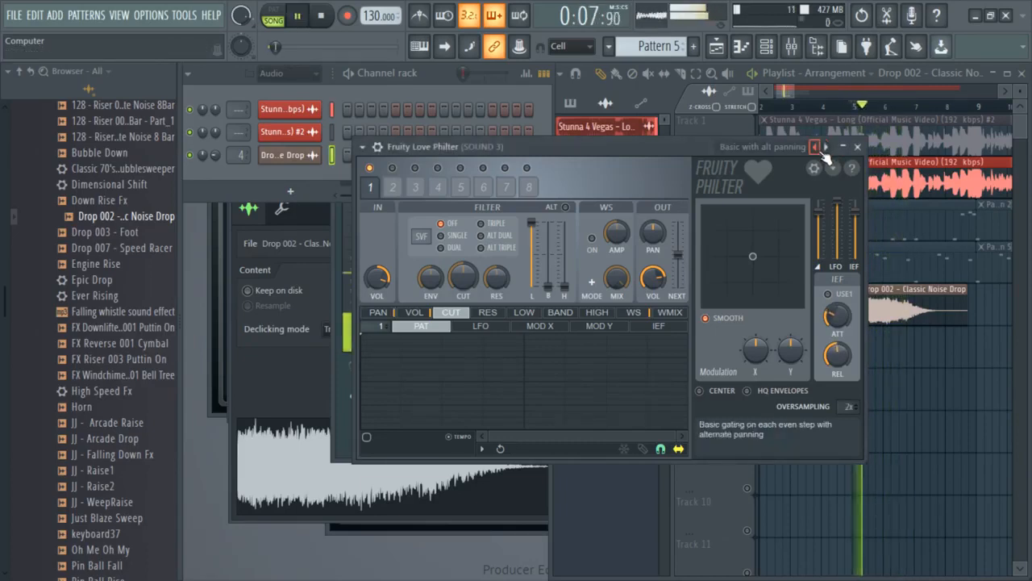
Step: Audition the noise drop with the Level-driven noise gate, Lowpass into highpass and Multipattern lowpass gate presets
{"action": "left_click", "coordinate": [826, 148]}
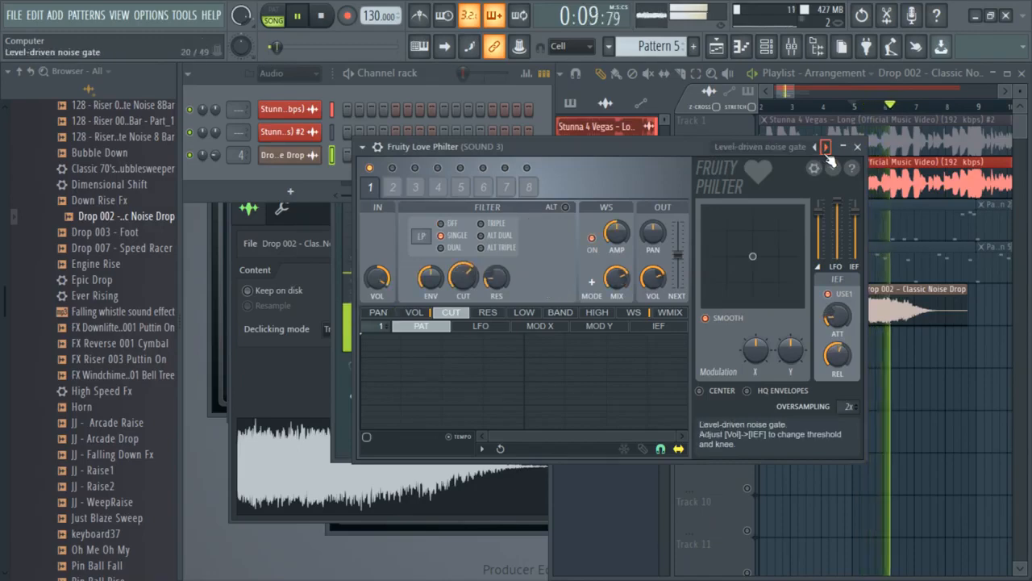
{"action": "key", "text": "space"}
{"action": "key", "text": "space"}
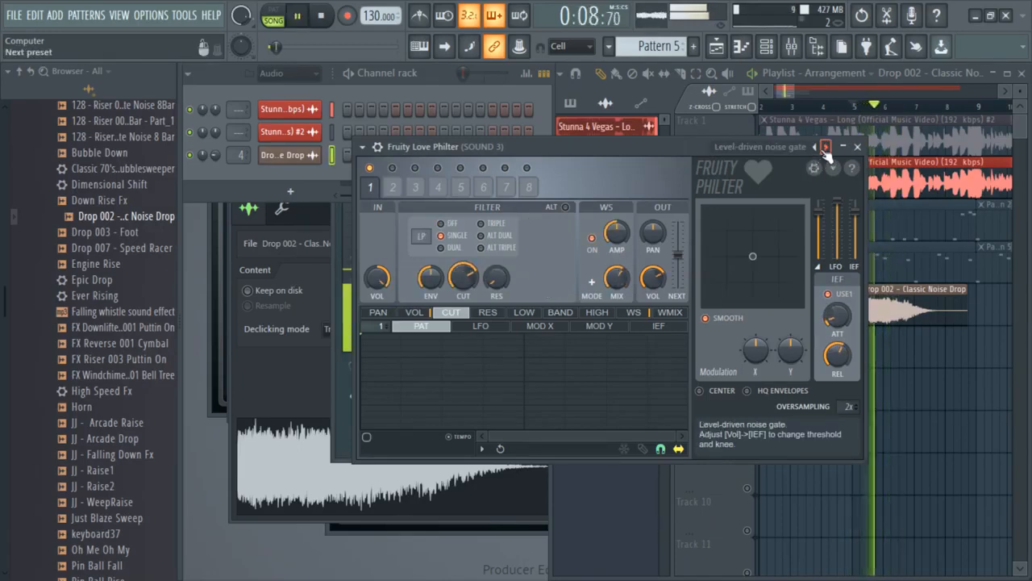
{"action": "left_click", "coordinate": [826, 148]}
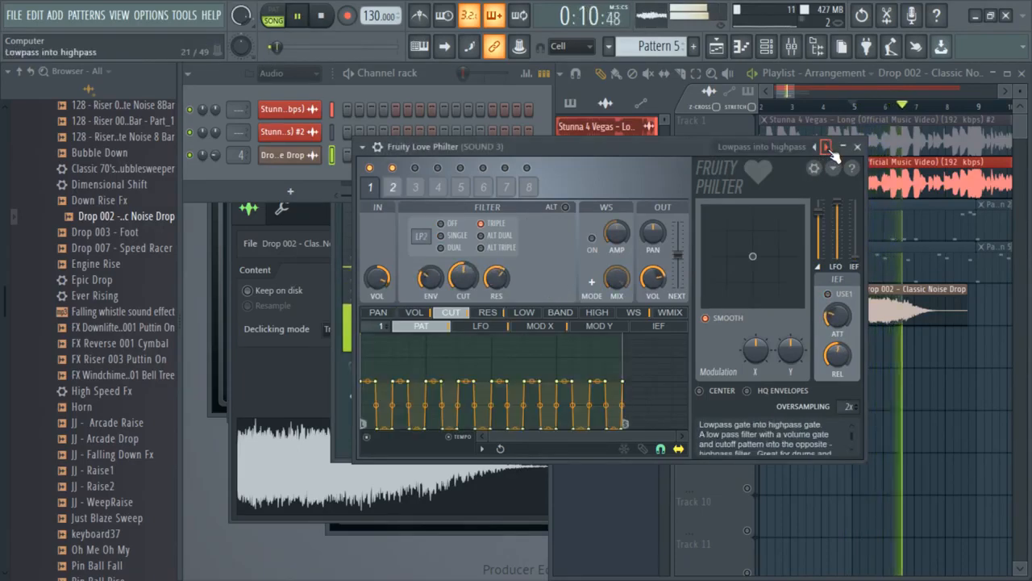
{"action": "left_click", "coordinate": [826, 147]}
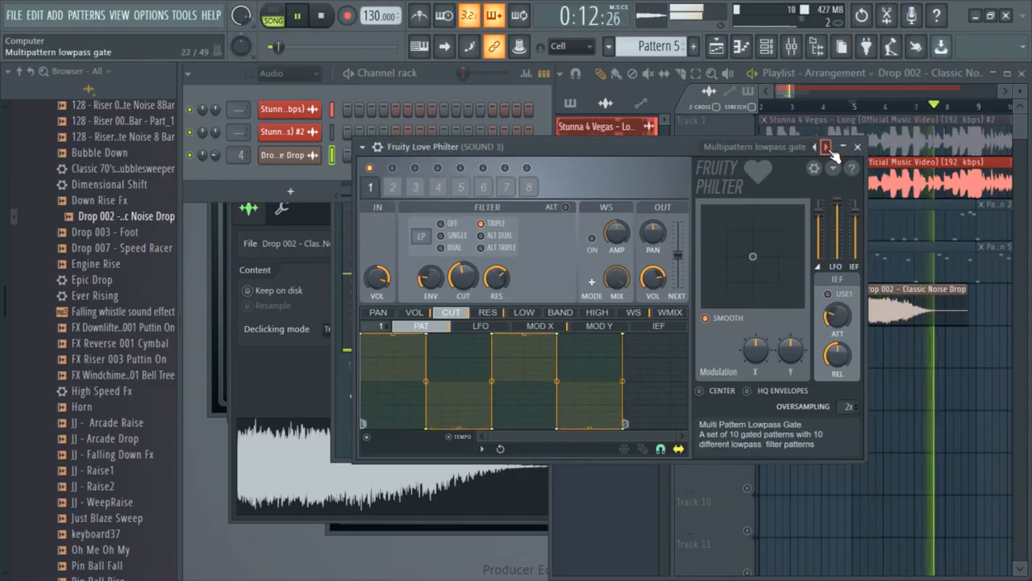
Step: Go back through the Basic noise gate, Basic 3 and Basic 2 presets, playing the noise drop from bar 5 with each
{"action": "left_click", "coordinate": [814, 146]}
{"action": "key", "text": "space"}
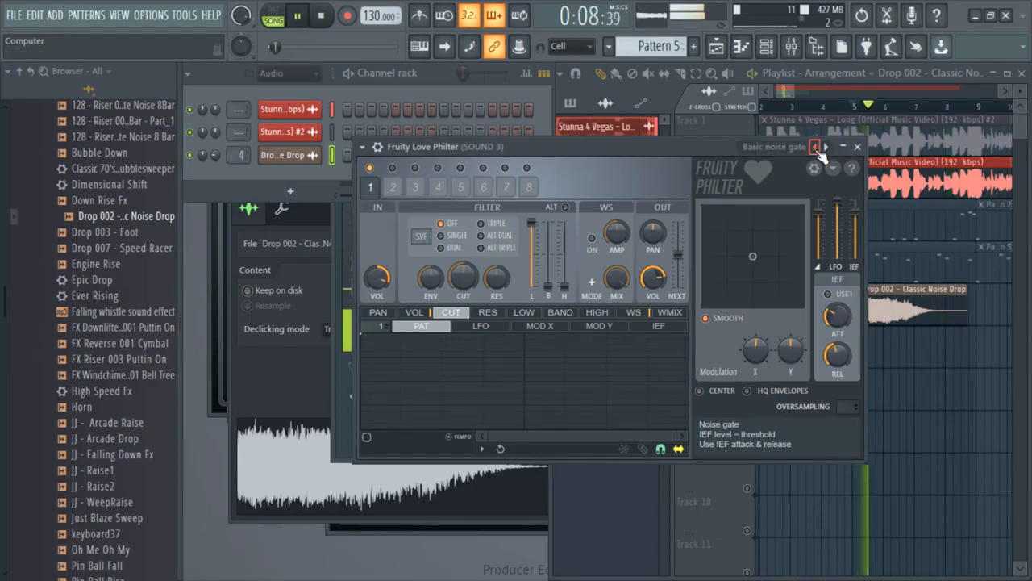
{"action": "left_click", "coordinate": [815, 147]}
{"action": "key", "text": "space"}
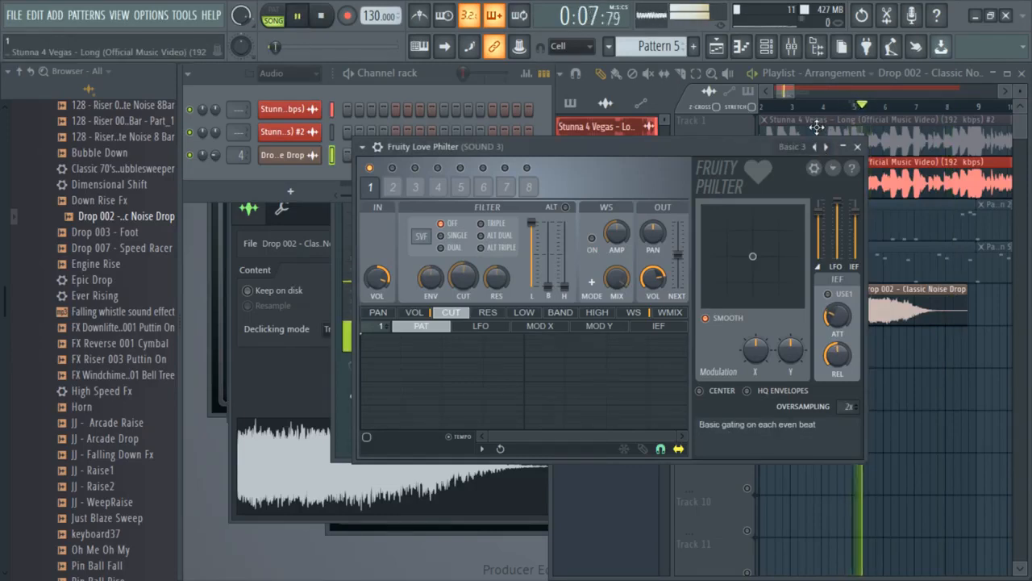
{"action": "key", "text": "space"}
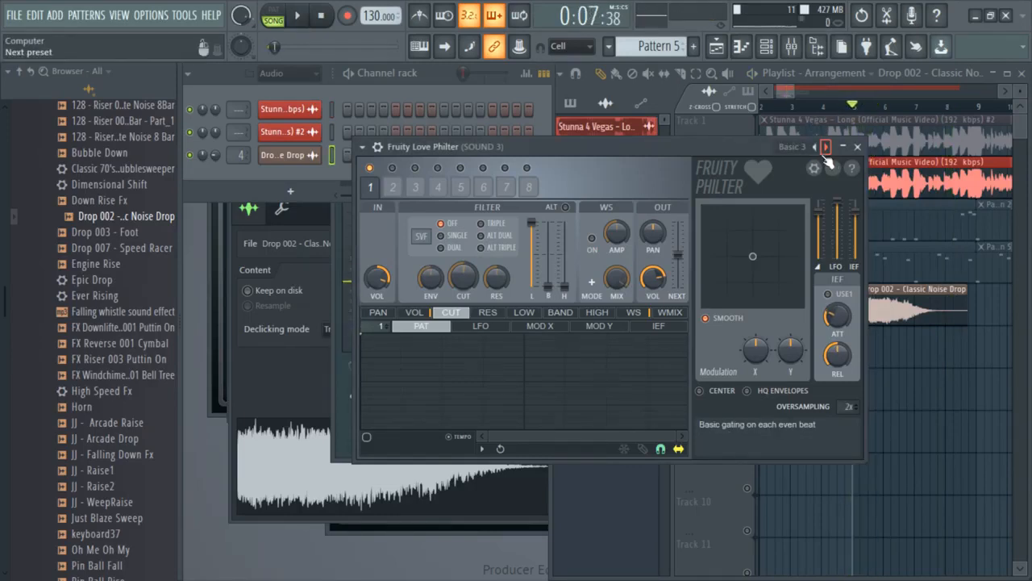
{"action": "key", "text": "space"}
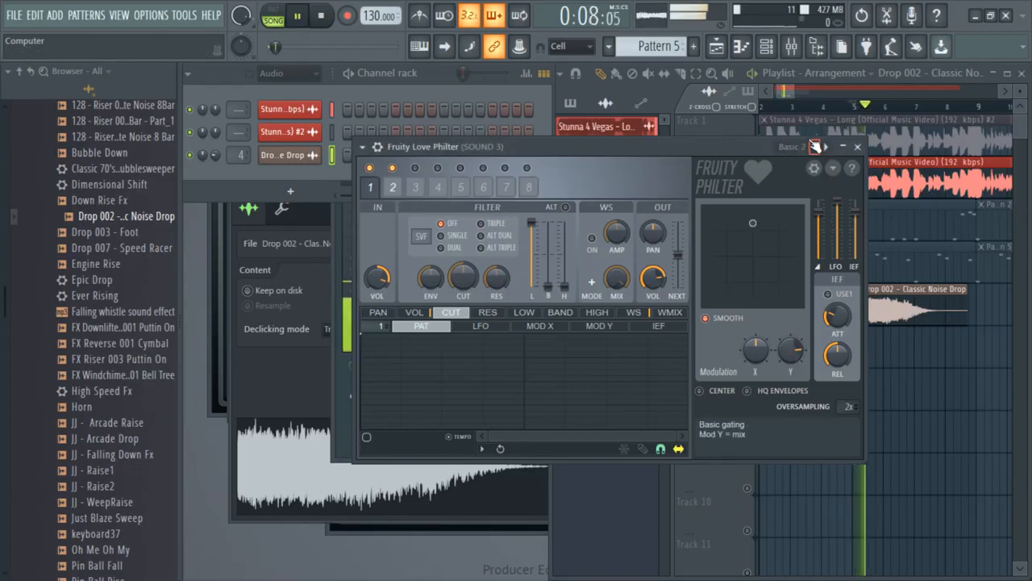
{"action": "key", "text": "space"}
Step: Mute playlist track 5 and play the Stunna 4 Vegas reference on track 2 from bar 5
{"action": "right_click", "coordinate": [986, 417]}
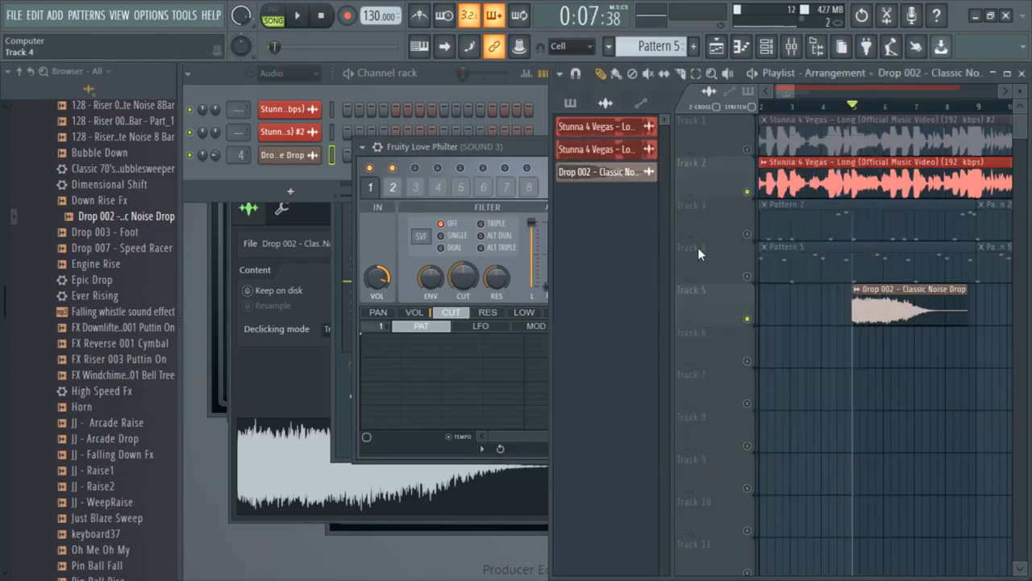
{"action": "left_click", "coordinate": [761, 316]}
{"action": "right_click", "coordinate": [780, 321]}
{"action": "left_click", "coordinate": [749, 320]}
{"action": "key", "text": "space"}
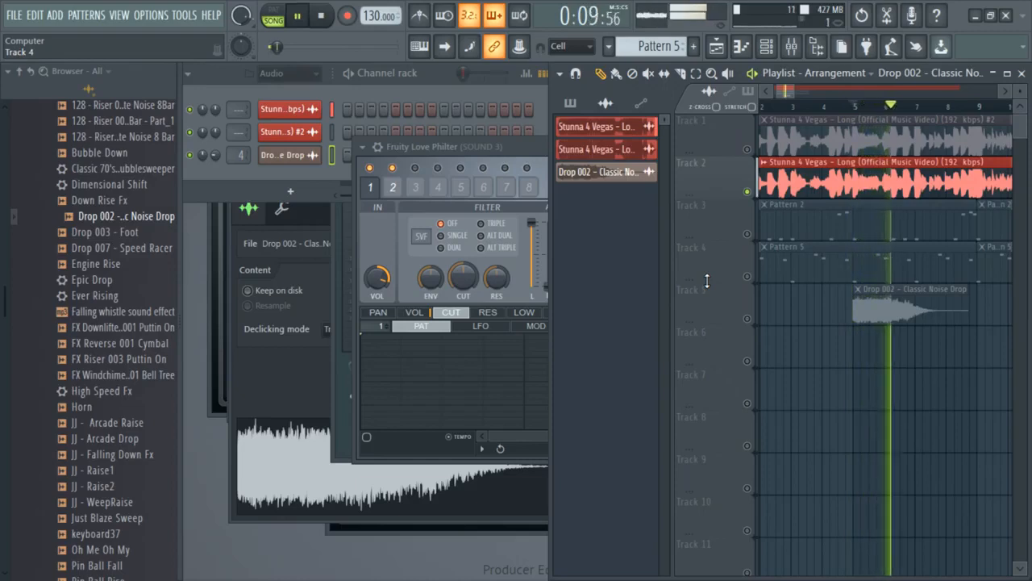
{"action": "key", "text": "space"}
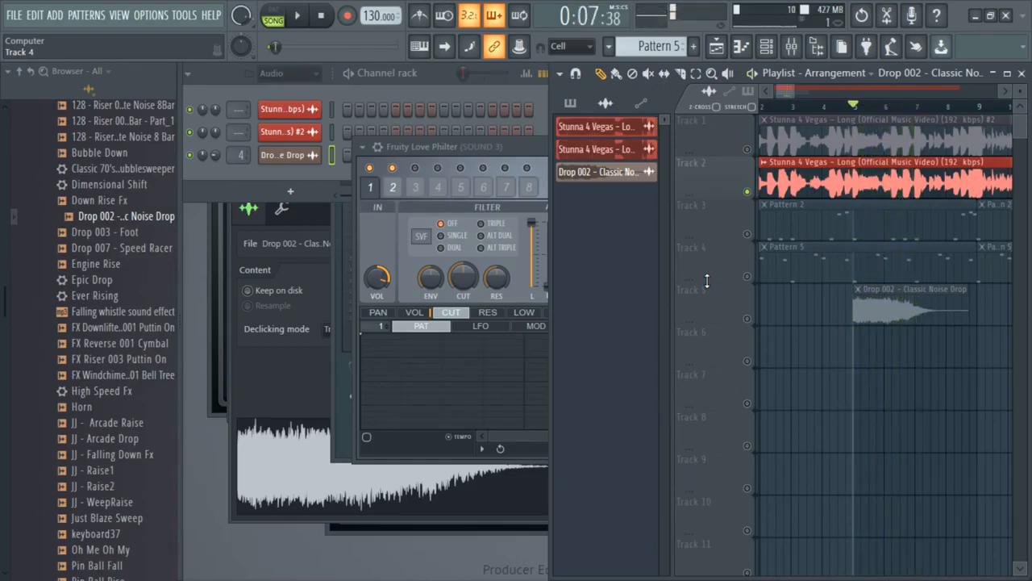
Step: Re-enable all playlist tracks, leaving only the two reference song tracks, 1 and 2, muted
{"action": "left_click", "coordinate": [792, 47]}
{"action": "left_click", "coordinate": [799, 87]}
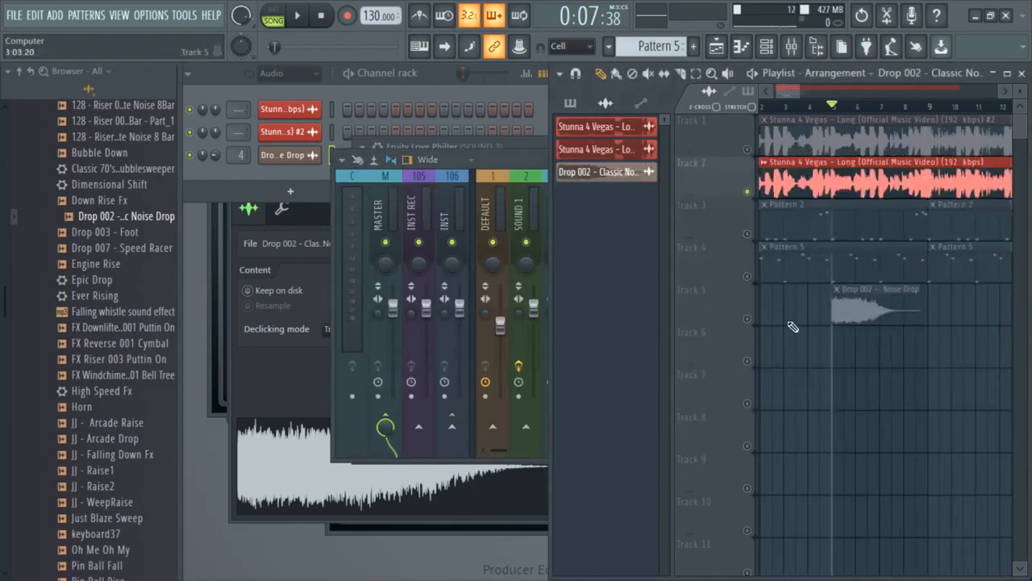
{"action": "right_click", "coordinate": [748, 184]}
{"action": "right_click", "coordinate": [747, 191]}
{"action": "right_click", "coordinate": [748, 191]}
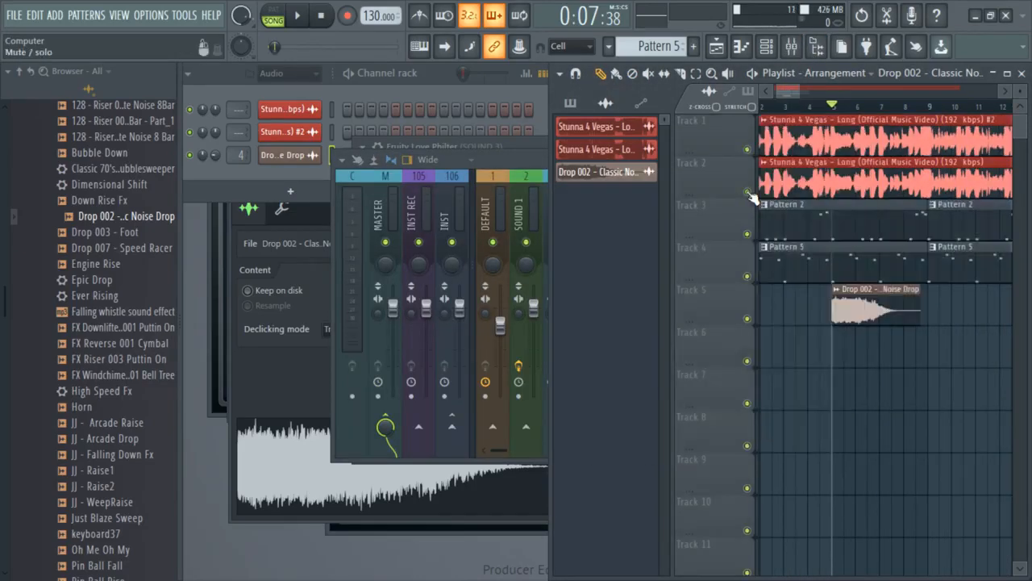
{"action": "left_click", "coordinate": [747, 192]}
{"action": "left_click", "coordinate": [748, 151]}
Step: Replace Fruity Love Philter in slot 1 of mixer track SOUND 3 with Gross Beat and load its Patterns preset
{"action": "left_click", "coordinate": [792, 48]}
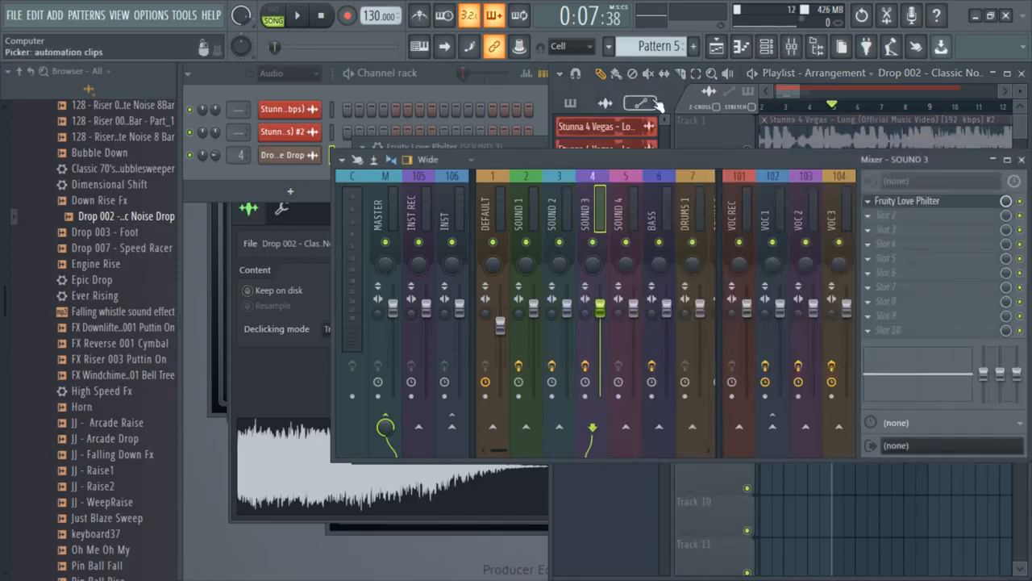
{"action": "left_click", "coordinate": [868, 201]}
{"action": "mouse_move", "coordinate": [883, 217]}
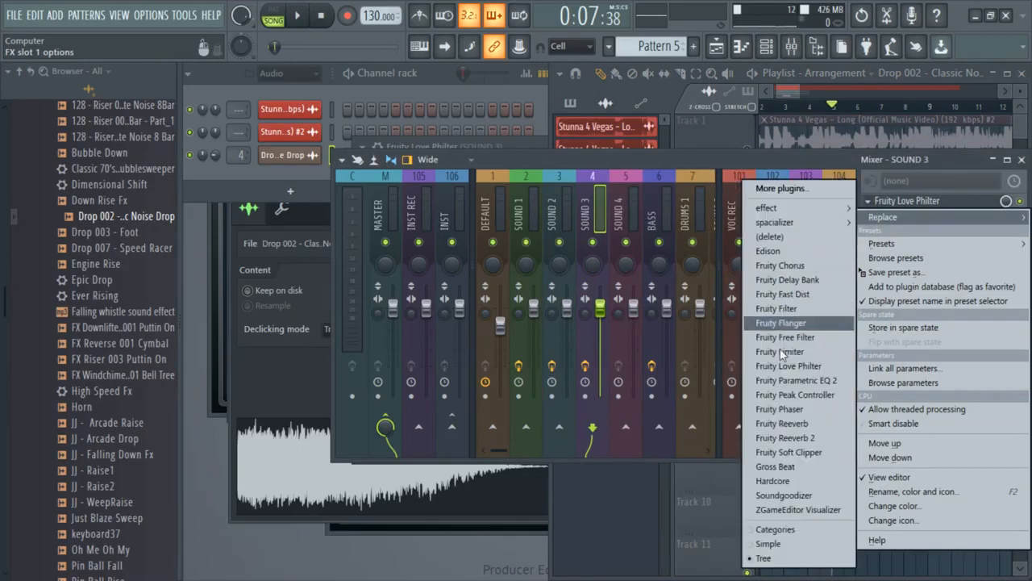
{"action": "left_click", "coordinate": [809, 471]}
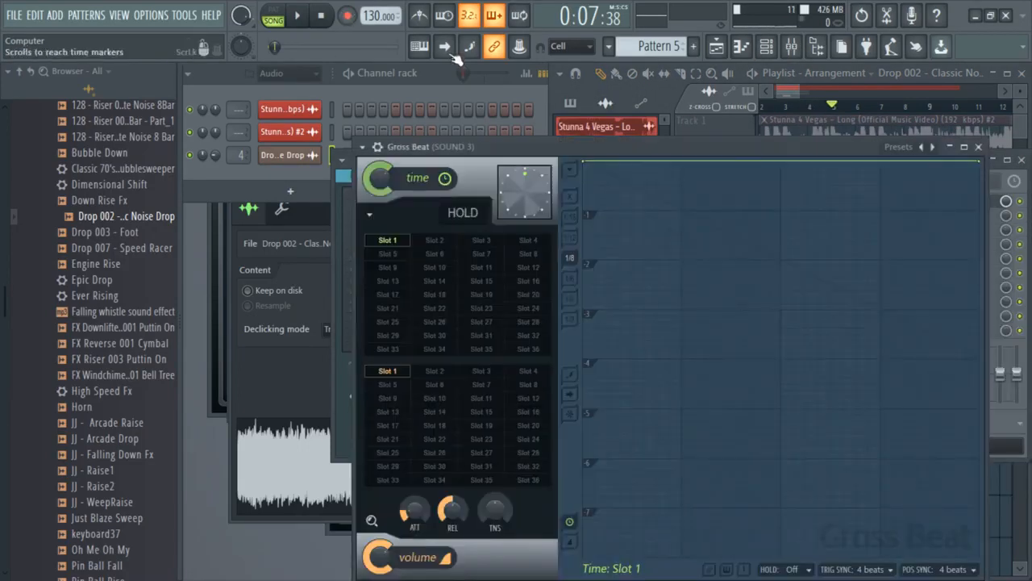
{"action": "left_click_drag", "start_coordinate": [444, 149], "coordinate": [432, 126]}
{"action": "left_click", "coordinate": [352, 125]}
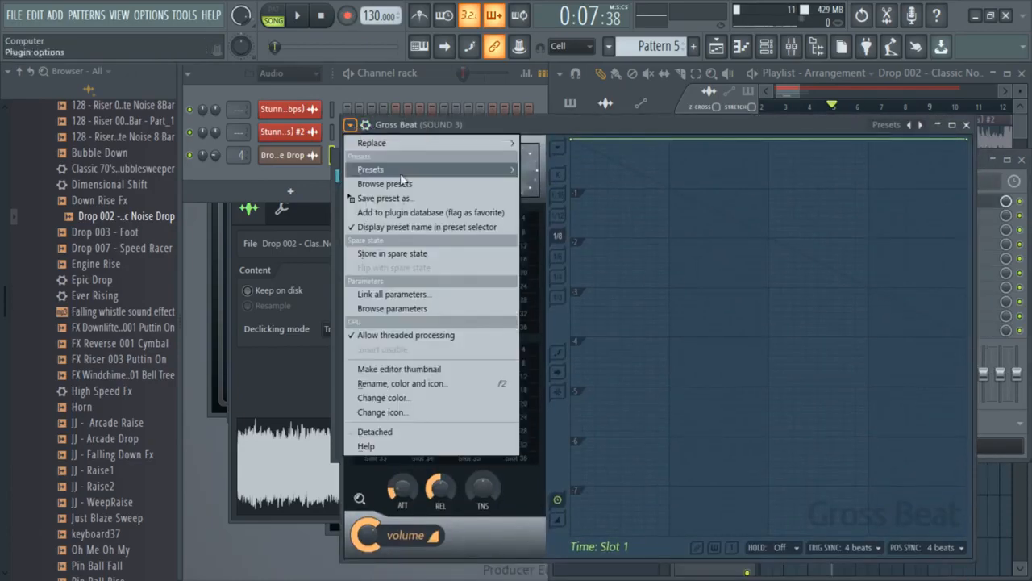
{"action": "mouse_move", "coordinate": [436, 169]}
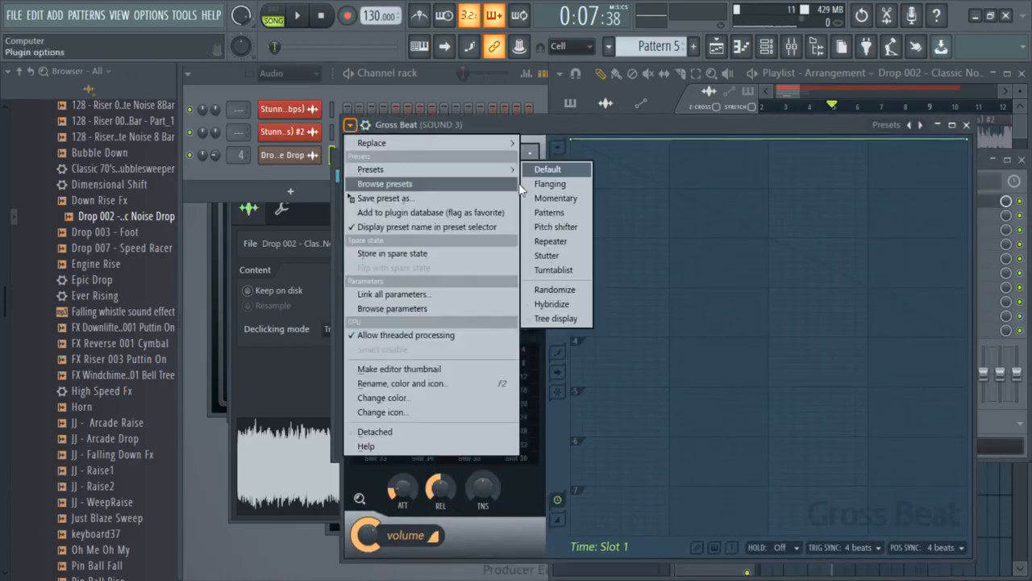
{"action": "left_click", "coordinate": [559, 208]}
Step: Try the Trance Gt 3 and 1/2 Bt Gate volume patterns and the Chaos 12 time pattern, resetting time to Empty
{"action": "left_click", "coordinate": [484, 378]}
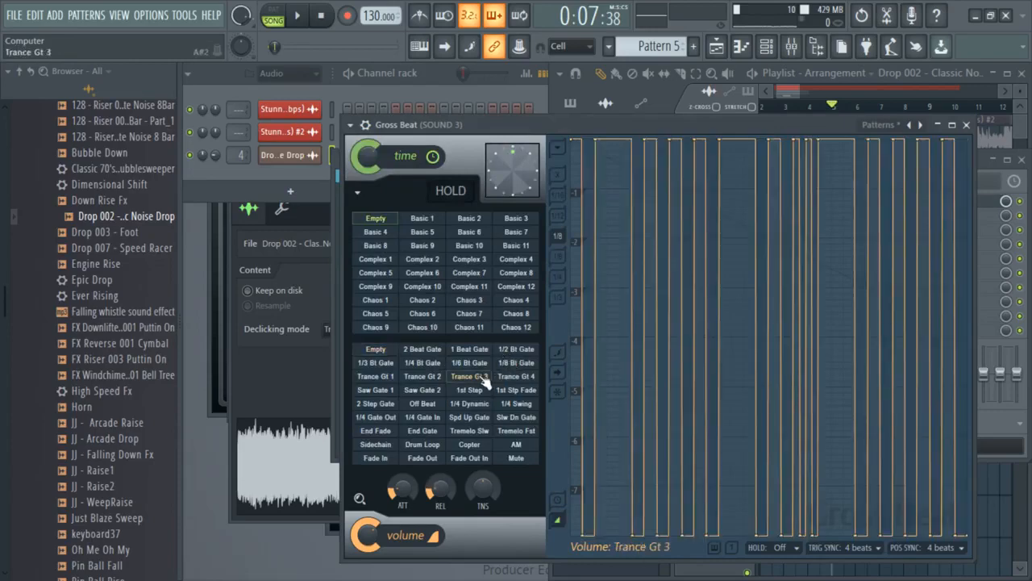
{"action": "left_click_drag", "start_coordinate": [589, 114], "coordinate": [555, 97]}
{"action": "left_click", "coordinate": [482, 309]}
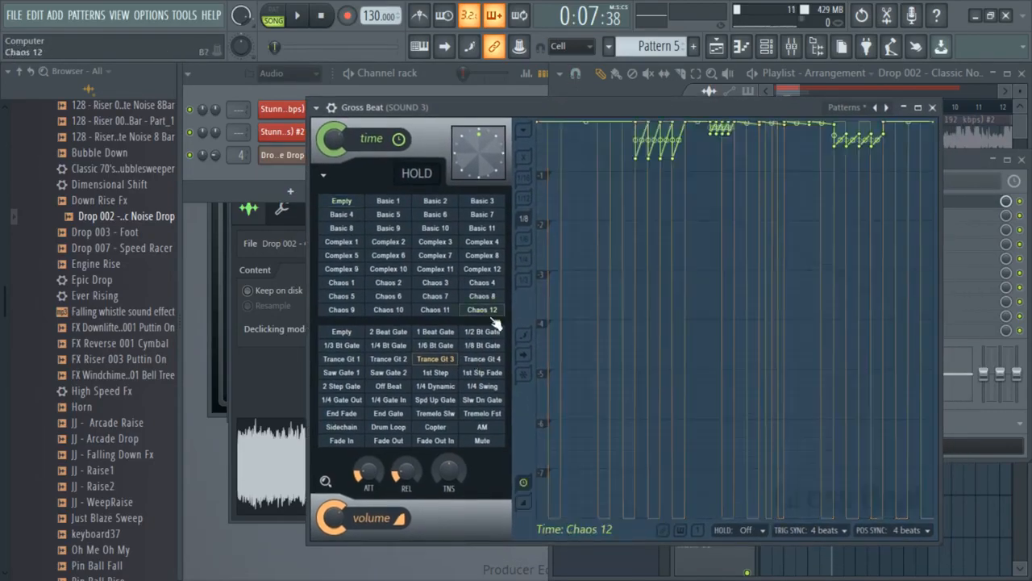
{"action": "left_click", "coordinate": [487, 332]}
{"action": "left_click", "coordinate": [341, 201]}
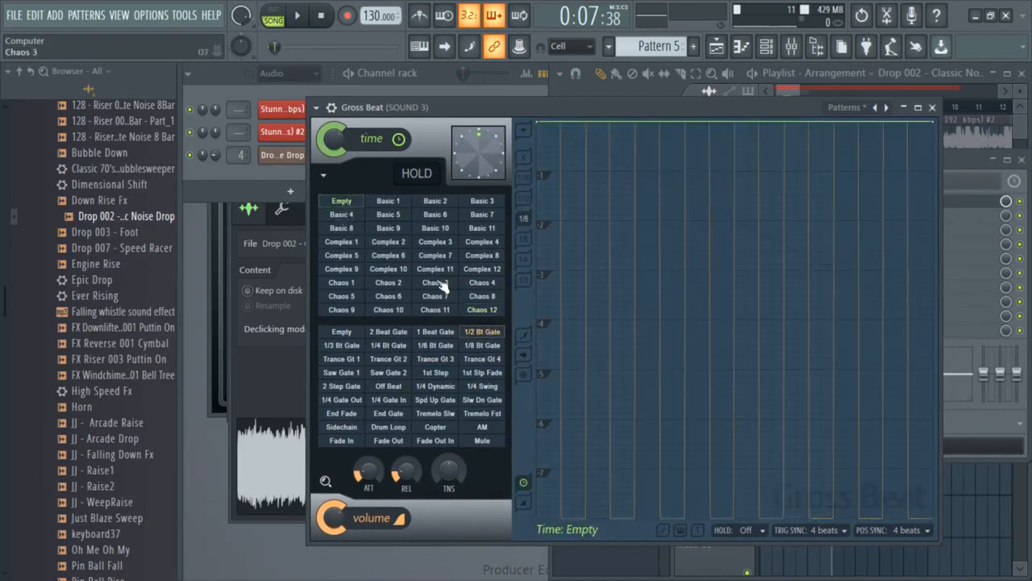
Step: Preview Gross Beat volume patterns from 1/8 Bt Gate and Trance Gt 4 through 1/4 Gate Out to Drum Loop
{"action": "left_click", "coordinate": [483, 345]}
{"action": "left_click", "coordinate": [481, 359]}
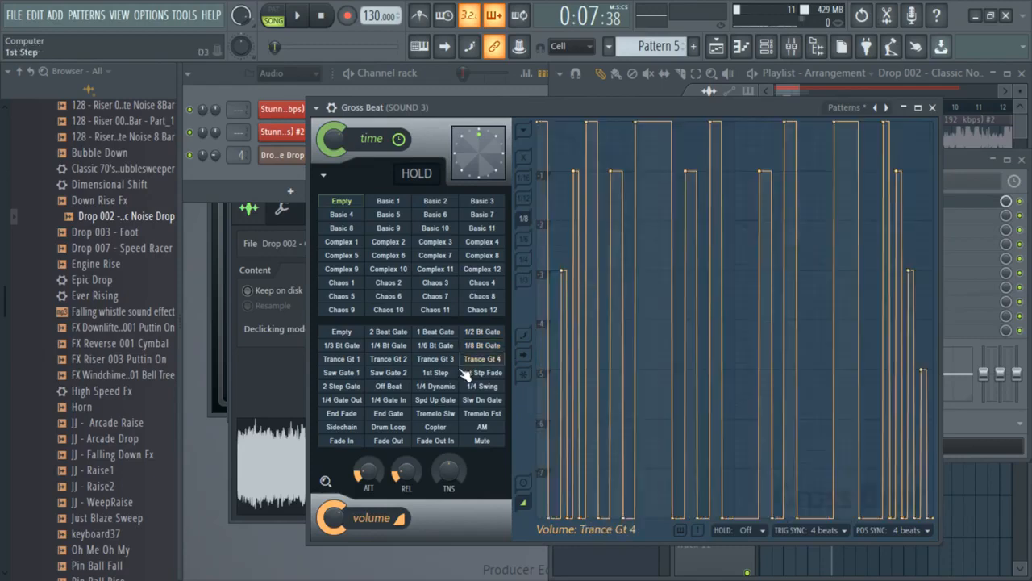
{"action": "left_click", "coordinate": [443, 388]}
{"action": "left_click", "coordinate": [395, 359]}
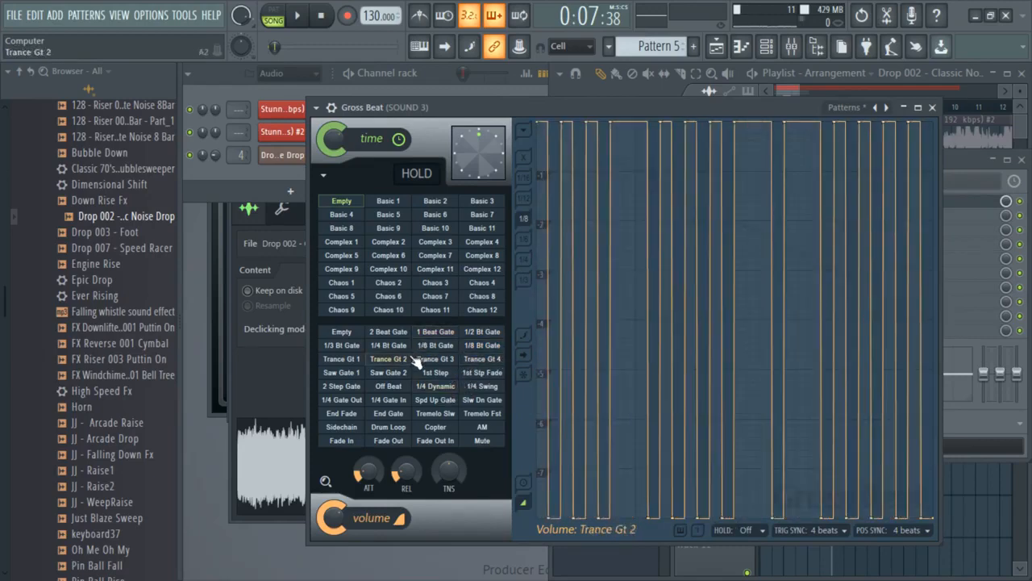
{"action": "left_click", "coordinate": [391, 399]}
{"action": "left_click", "coordinate": [392, 413]}
{"action": "left_click", "coordinate": [351, 401]}
{"action": "left_click", "coordinate": [388, 427]}
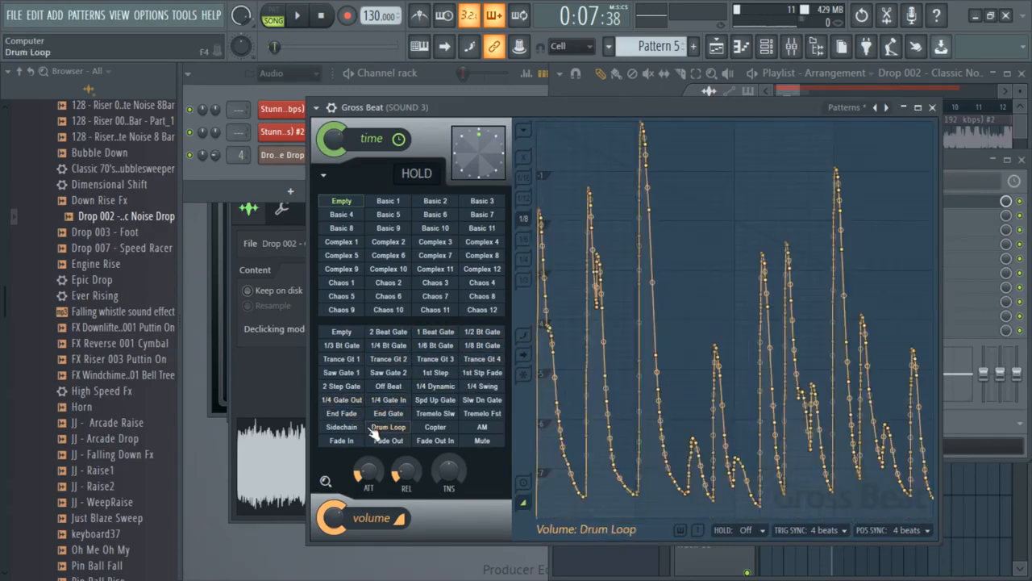
Step: Select the 1/3 Bt Gate volume pattern in Gross Beat and play the noise drop with it from bar 5
{"action": "left_click", "coordinate": [345, 346]}
{"action": "key", "text": "space"}
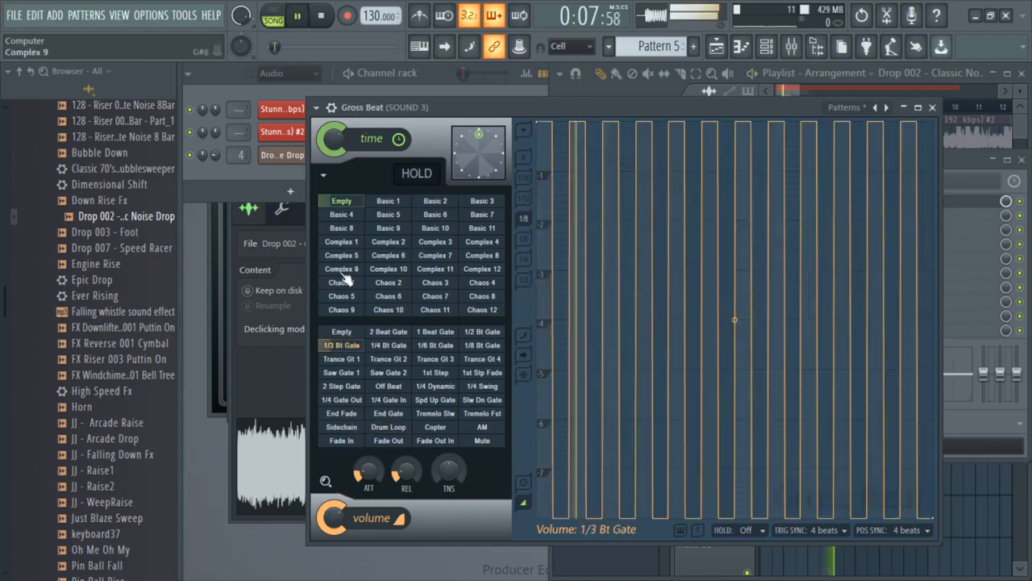
{"action": "left_click_drag", "start_coordinate": [381, 113], "coordinate": [361, 154]}
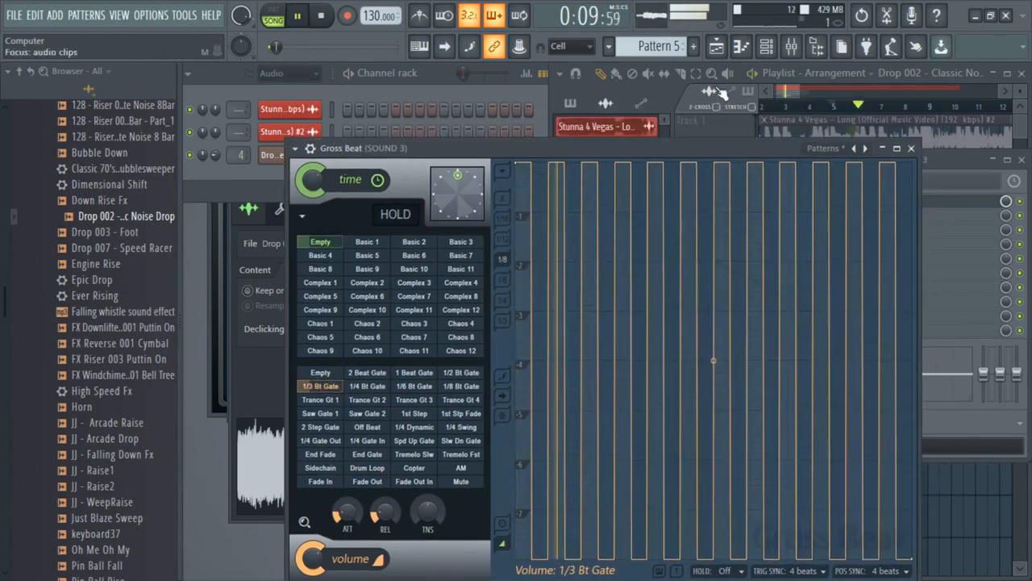
{"action": "left_click", "coordinate": [782, 87]}
{"action": "key", "text": "space"}
Step: Solo playlist track 2 and play the reference song from bar 5 for comparison
{"action": "right_click", "coordinate": [749, 192]}
{"action": "key", "text": "space"}
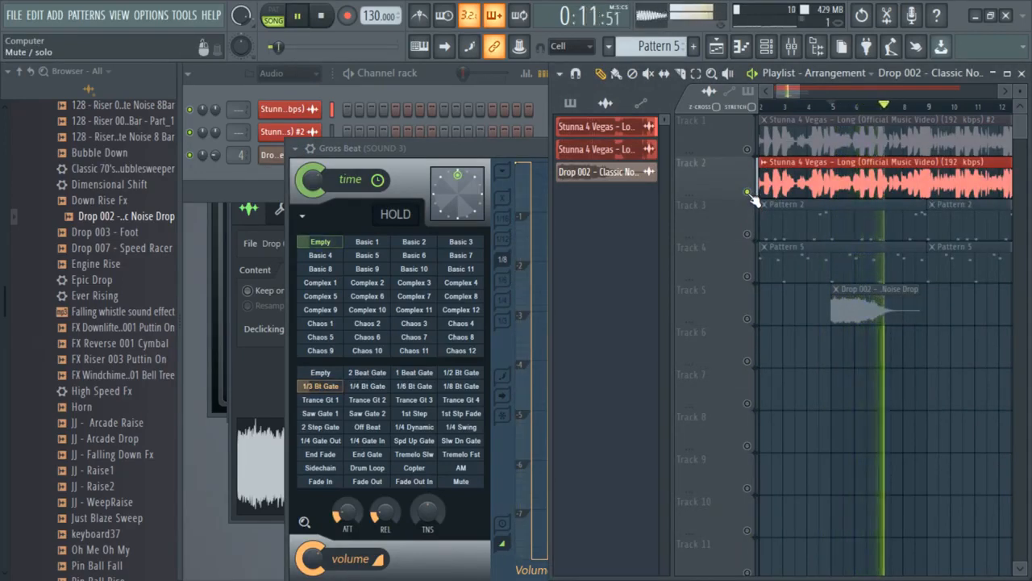
{"action": "key", "text": "space"}
Step: Unsolo track 2, mute that track, and mute the reference audio clip on track 1
{"action": "right_click", "coordinate": [748, 193]}
{"action": "left_click", "coordinate": [749, 193]}
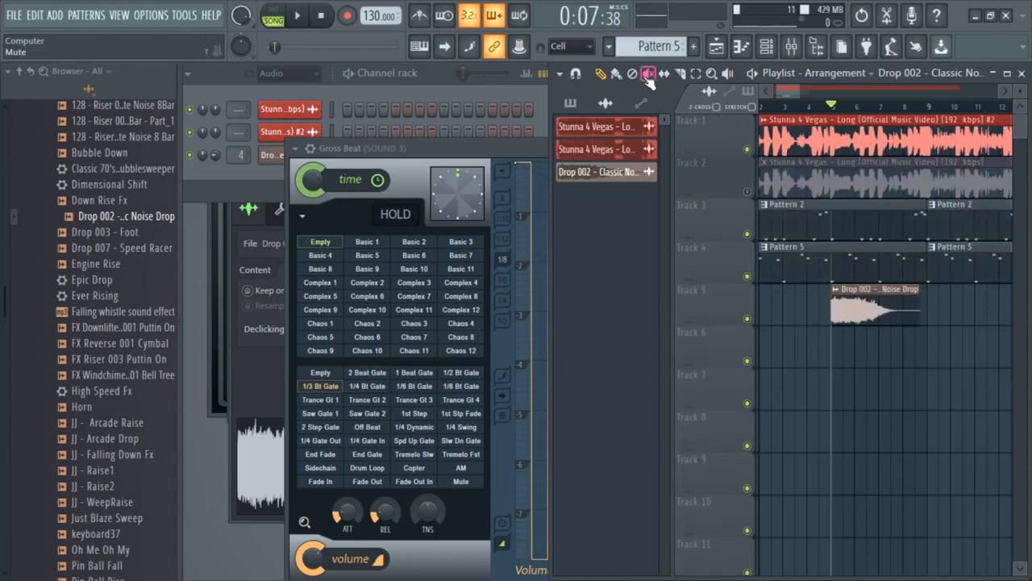
{"action": "left_click", "coordinate": [844, 144]}
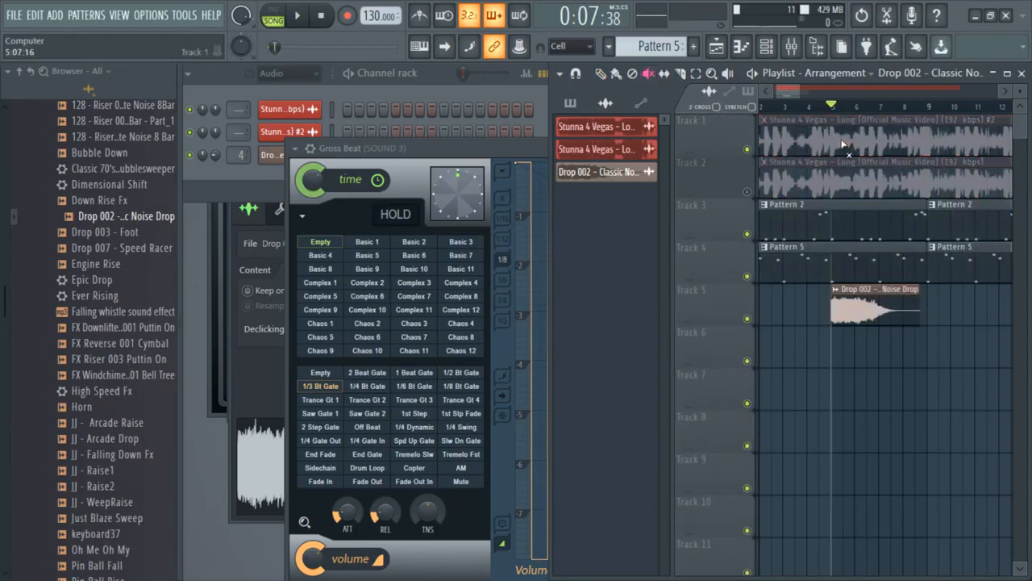
Step: Load dblue Crusher into slot 2 of mixer track SOUND 3
{"action": "left_click", "coordinate": [793, 45]}
{"action": "left_click", "coordinate": [883, 218]}
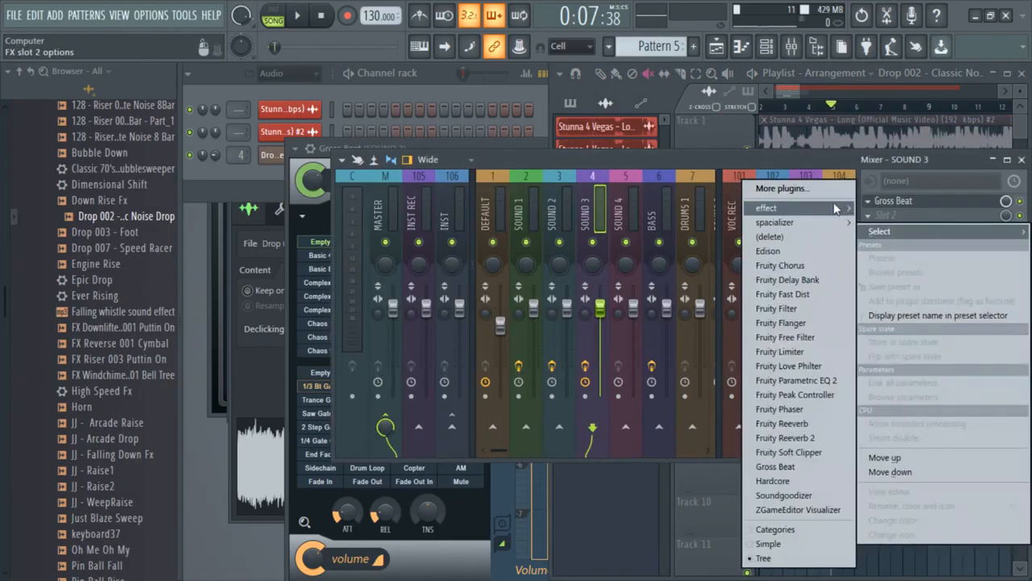
{"action": "mouse_move", "coordinate": [835, 207]}
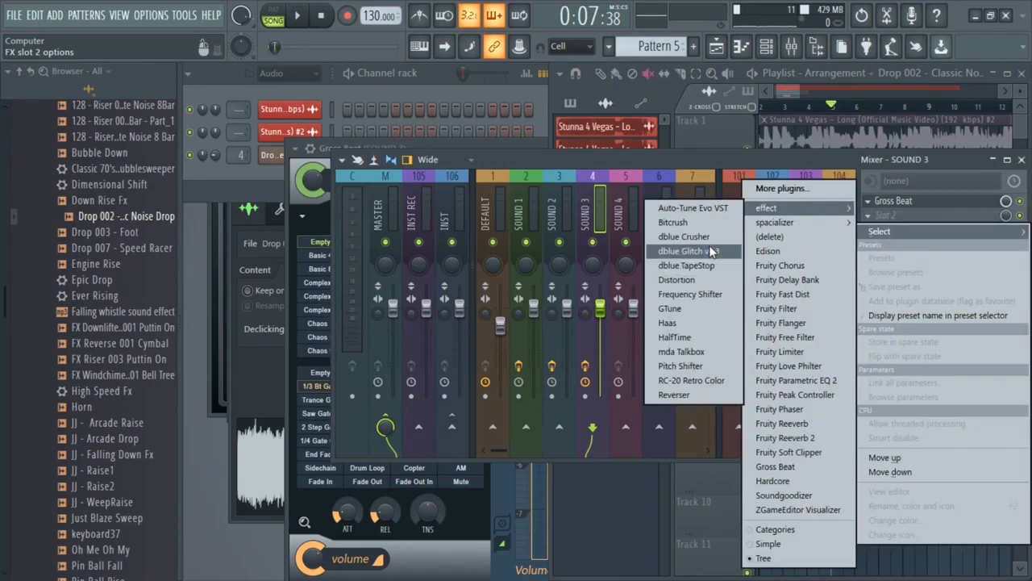
{"action": "left_click", "coordinate": [716, 242]}
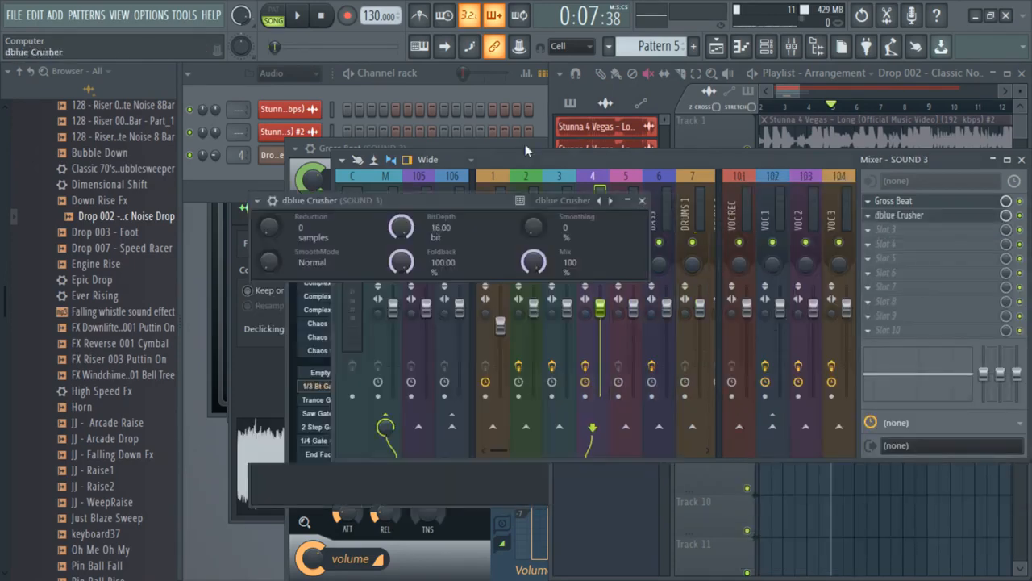
Step: Set dblue Crusher's Reduction to 3 samples and lower the noise drop channel's volume while it plays
{"action": "key", "text": "space"}
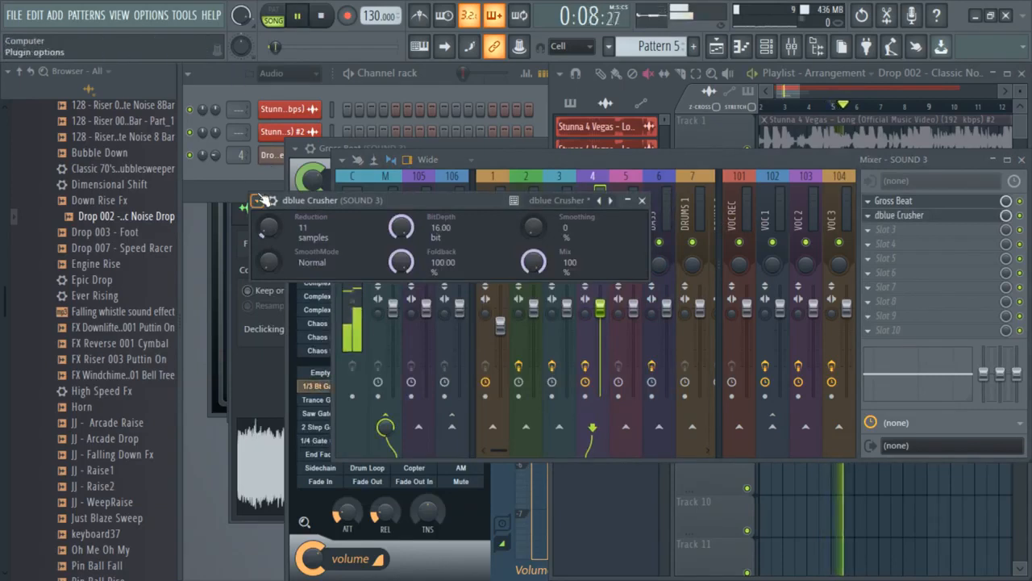
{"action": "left_click_drag", "start_coordinate": [269, 215], "coordinate": [268, 217]}
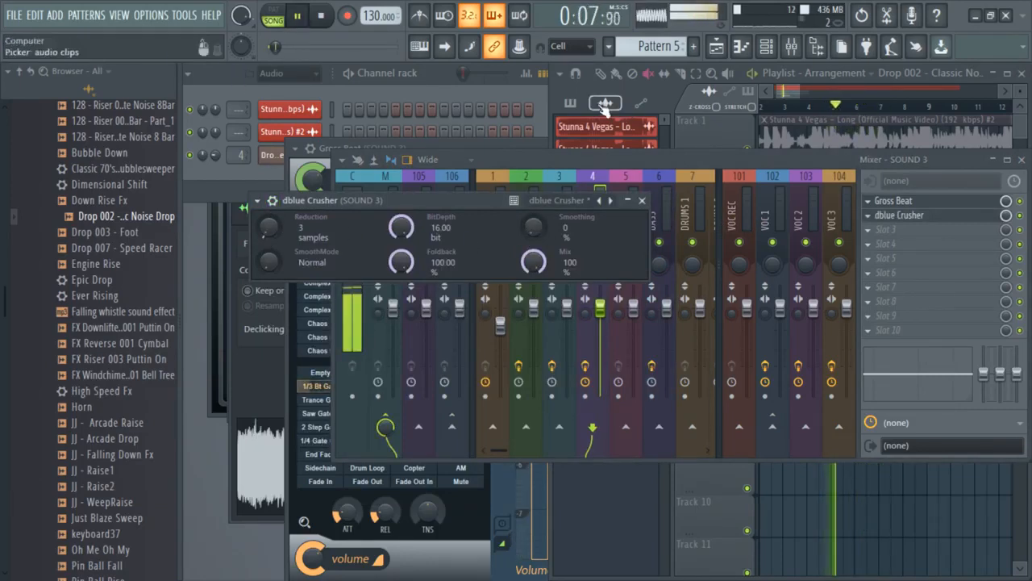
{"action": "left_click", "coordinate": [413, 91]}
{"action": "left_click", "coordinate": [289, 73]}
{"action": "left_click", "coordinate": [279, 87]}
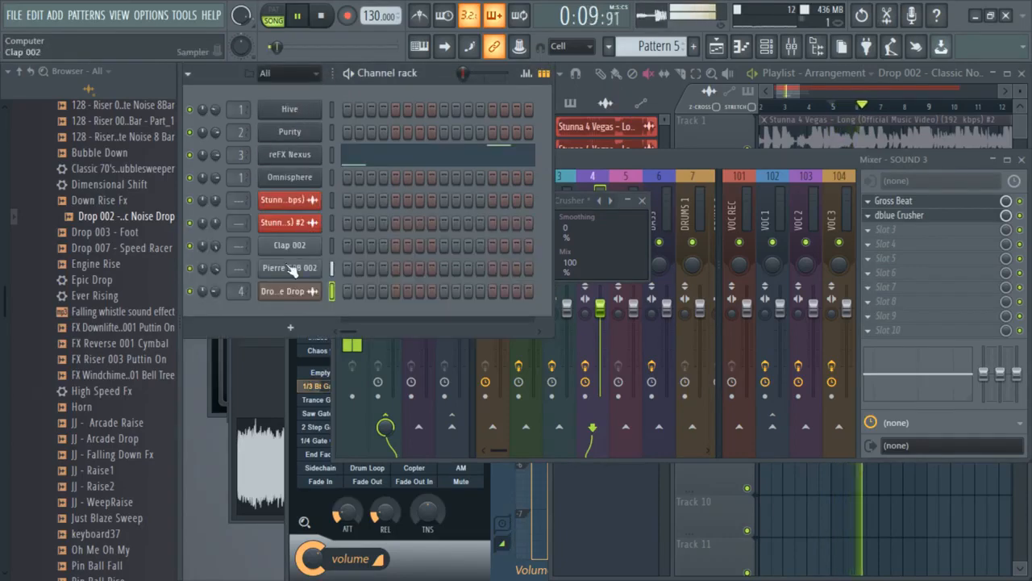
{"action": "left_click_drag", "start_coordinate": [218, 293], "coordinate": [217, 302]}
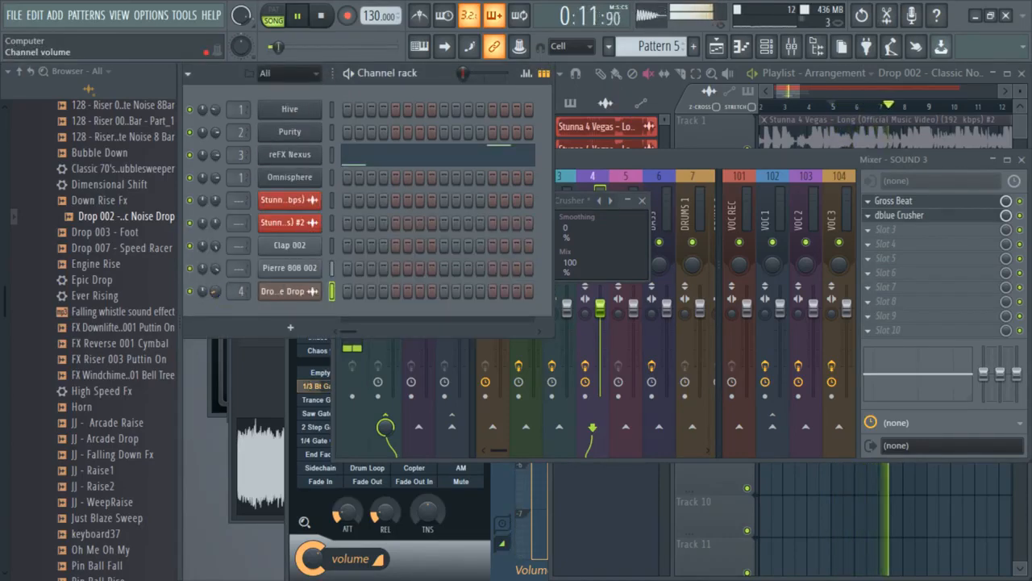
{"action": "key", "text": "space"}
Step: Solo playlist track 2 and briefly play the reference song from bar 5
{"action": "left_click", "coordinate": [794, 98]}
{"action": "right_click", "coordinate": [748, 192]}
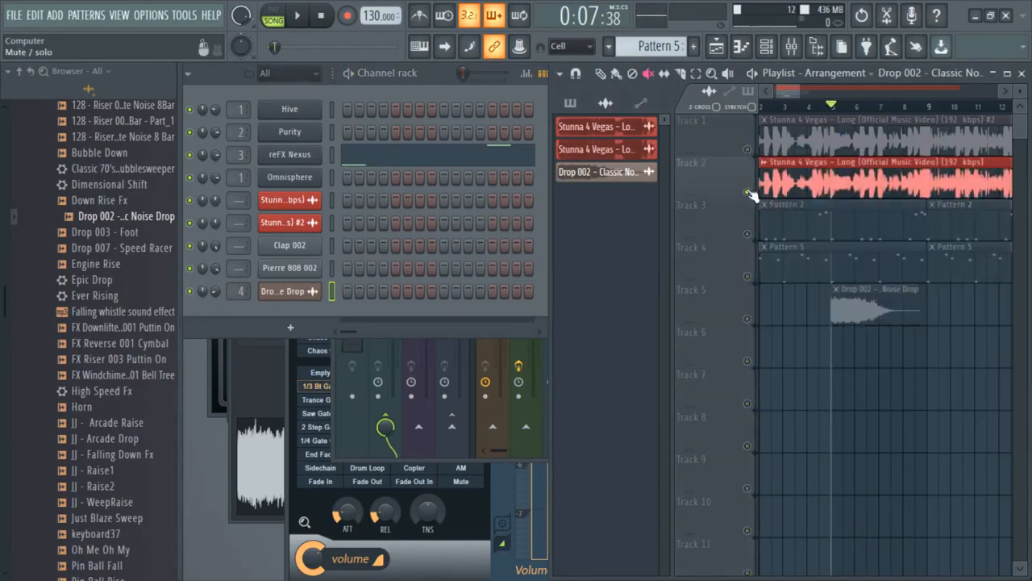
{"action": "key", "text": "space"}
{"action": "key", "text": "space"}
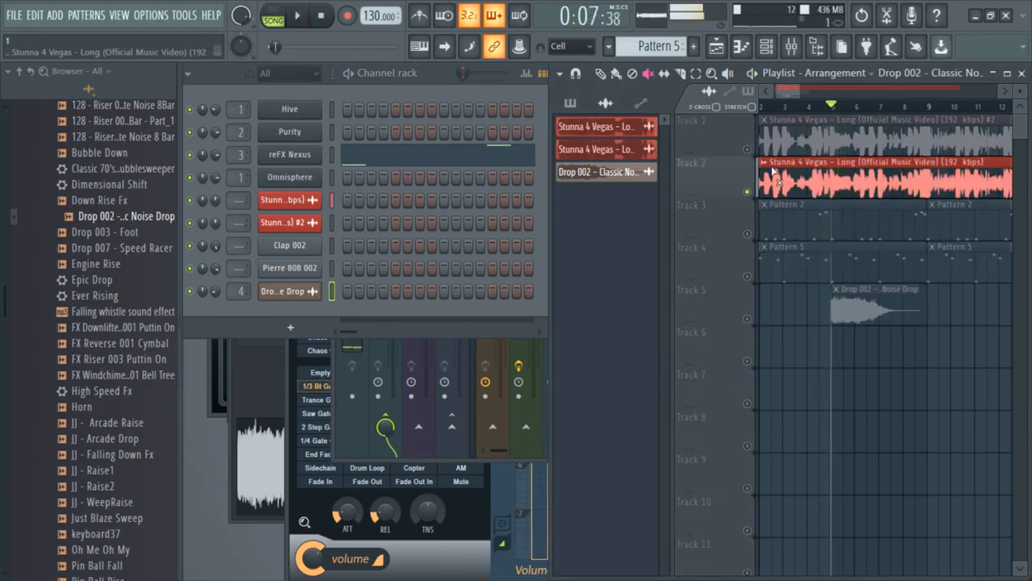
Step: Play the soloed reference song from just before bar 7 to hear its next effect
{"action": "left_click_drag", "start_coordinate": [790, 97], "coordinate": [801, 95]}
{"action": "left_click_drag", "start_coordinate": [801, 95], "coordinate": [796, 95]}
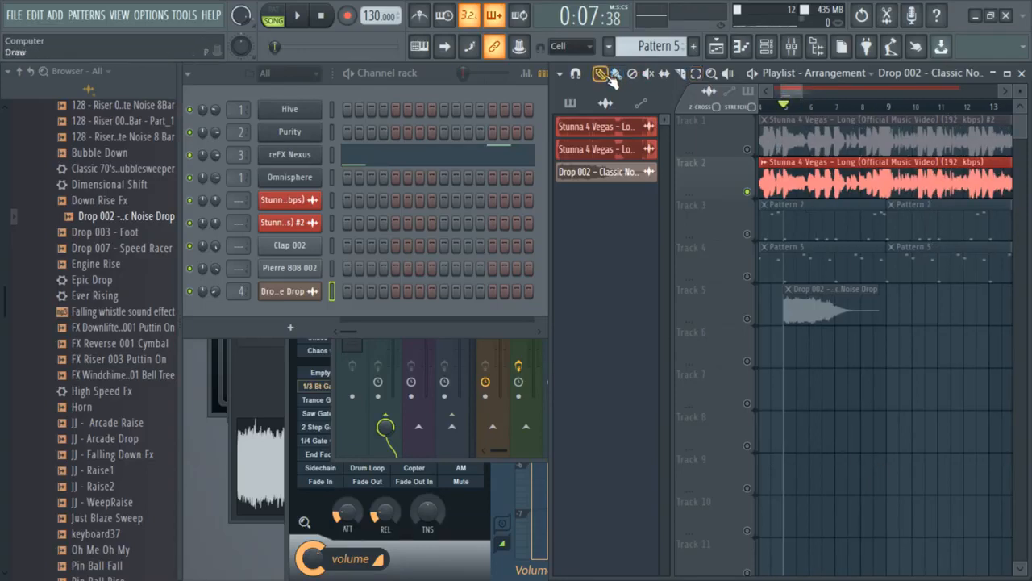
{"action": "mouse_move", "coordinate": [837, 112]}
{"action": "left_mouse_down"}
{"action": "mouse_move", "coordinate": [913, 111]}
{"action": "mouse_move", "coordinate": [839, 104]}
{"action": "left_mouse_up"}
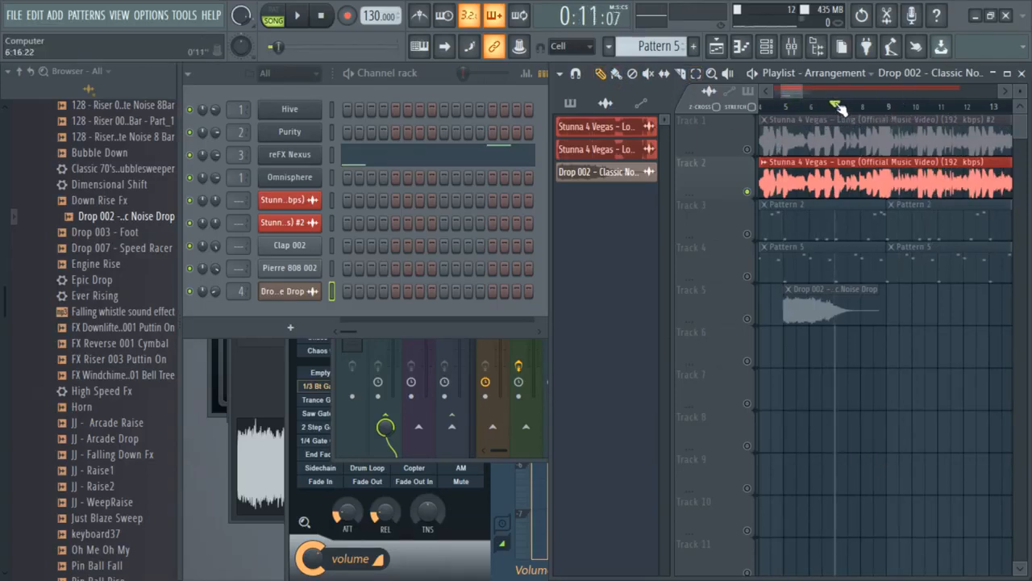
{"action": "key", "text": "space"}
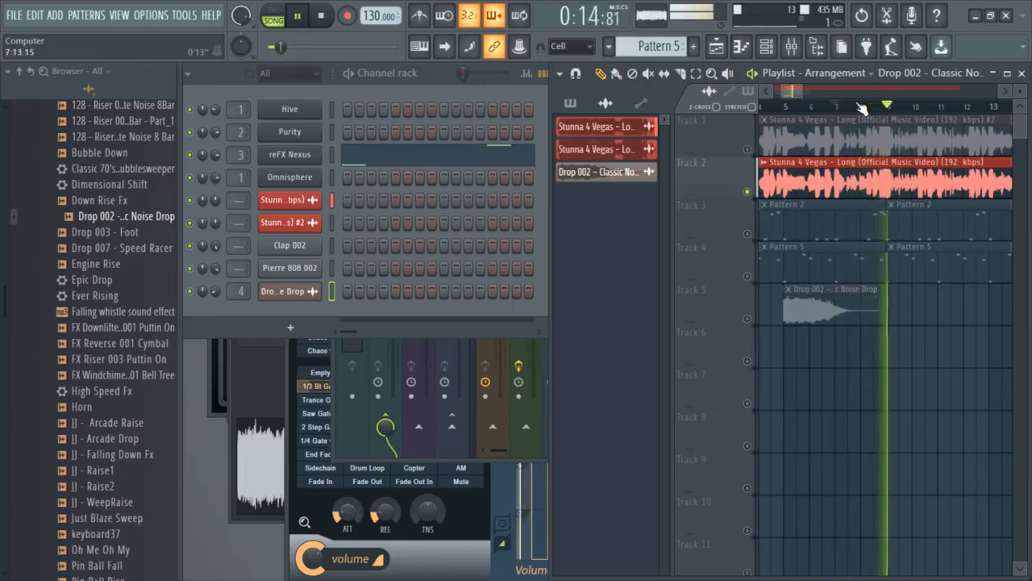
{"action": "key", "text": "space"}
Step: Preview the Down Rise Fx sample and compare it with the reference song from just before bar 7
{"action": "scroll", "coordinate": [113, 209], "scroll_direction": "up", "scroll_amount": 4}
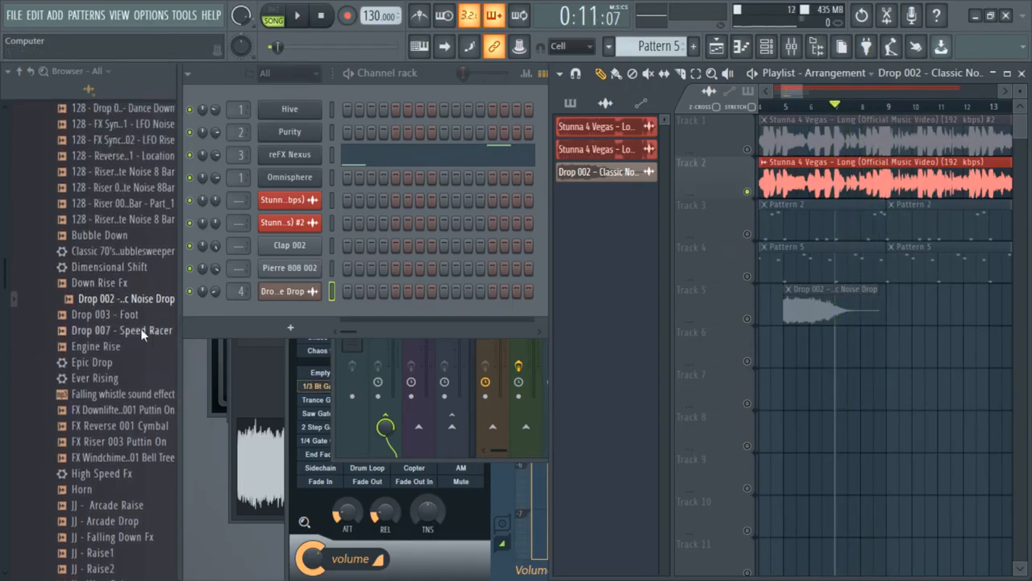
{"action": "left_click", "coordinate": [112, 299]}
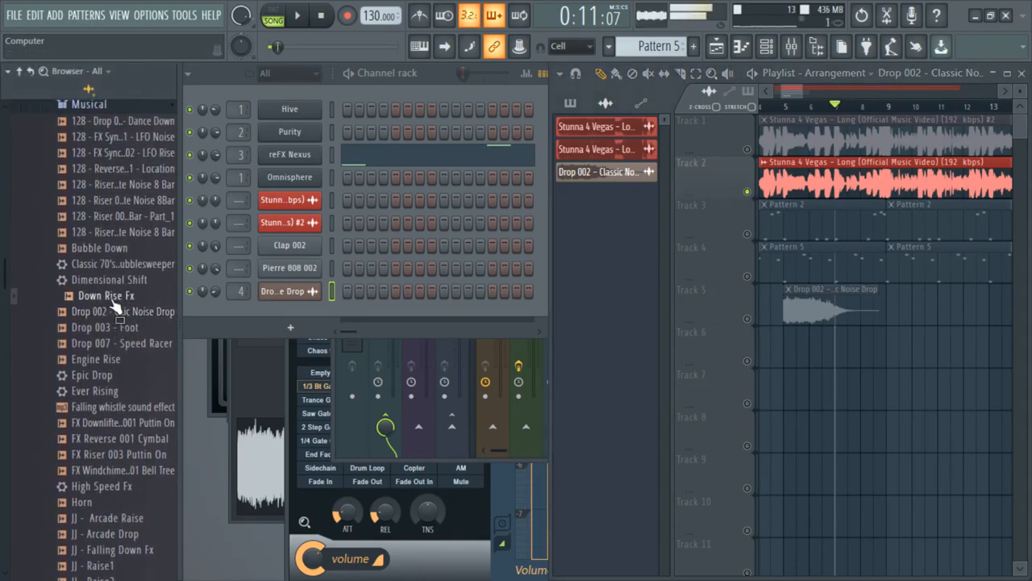
{"action": "key", "text": "space"}
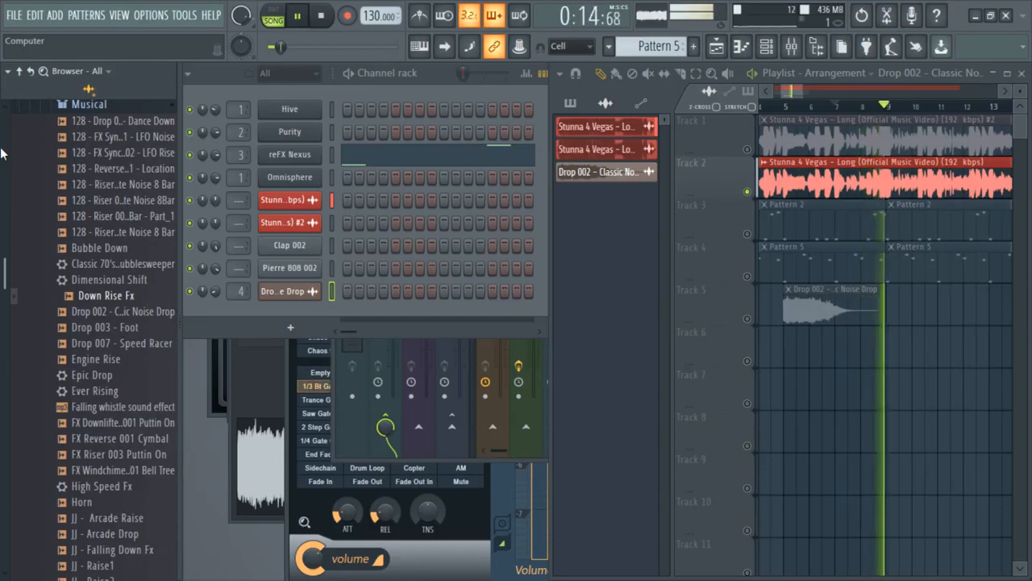
{"action": "key", "text": "space"}
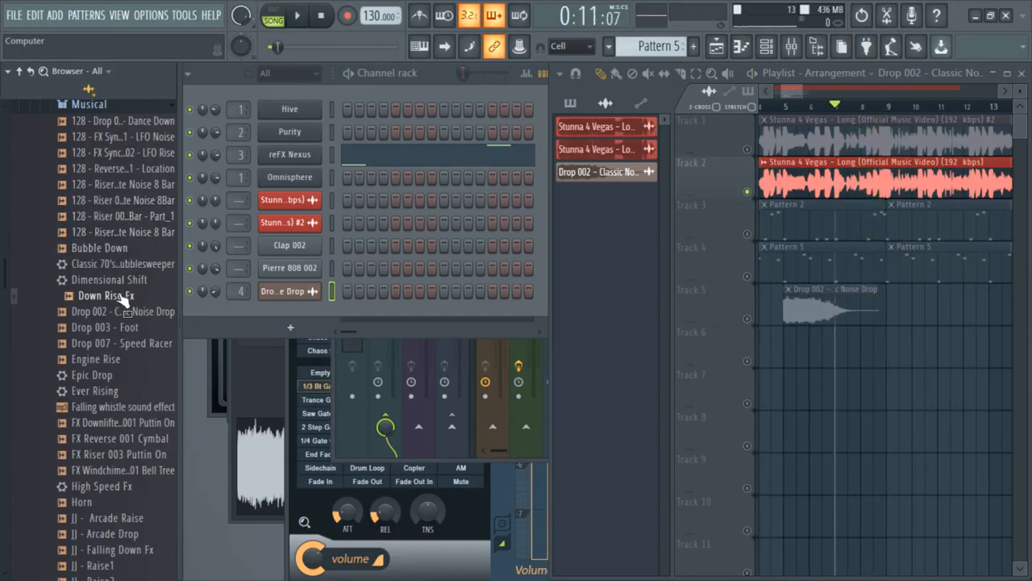
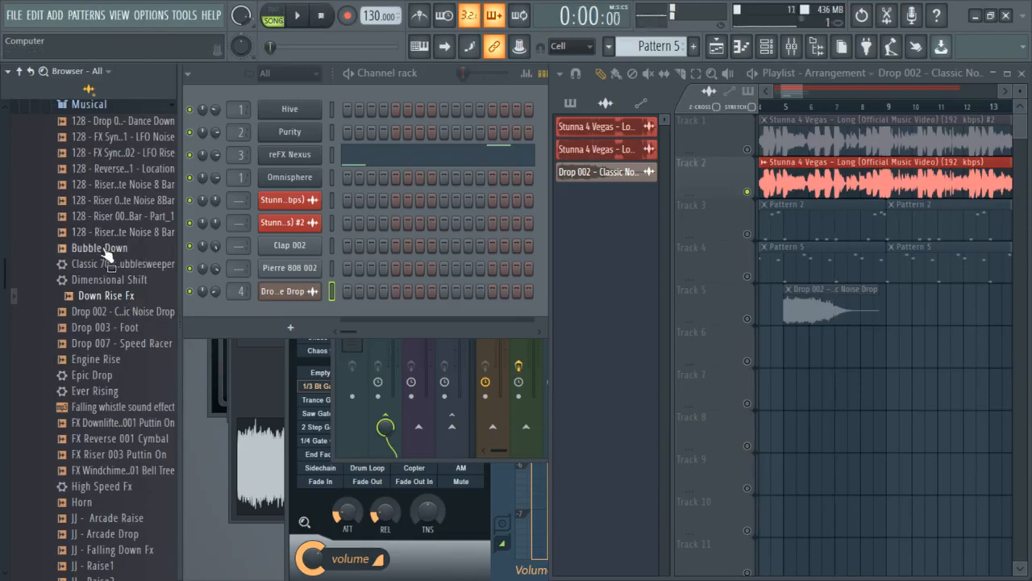
Step: Preview the samples prefixed 128 in the Musical folder, from Dance Down through the white noise risers
{"action": "left_click", "coordinate": [121, 125]}
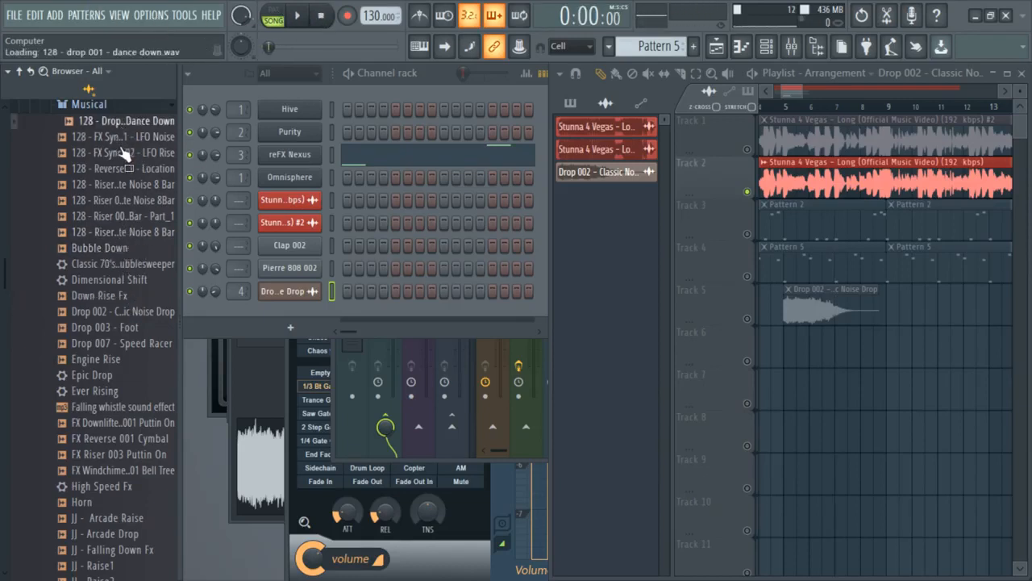
{"action": "left_click", "coordinate": [121, 139]}
{"action": "left_click", "coordinate": [122, 153]}
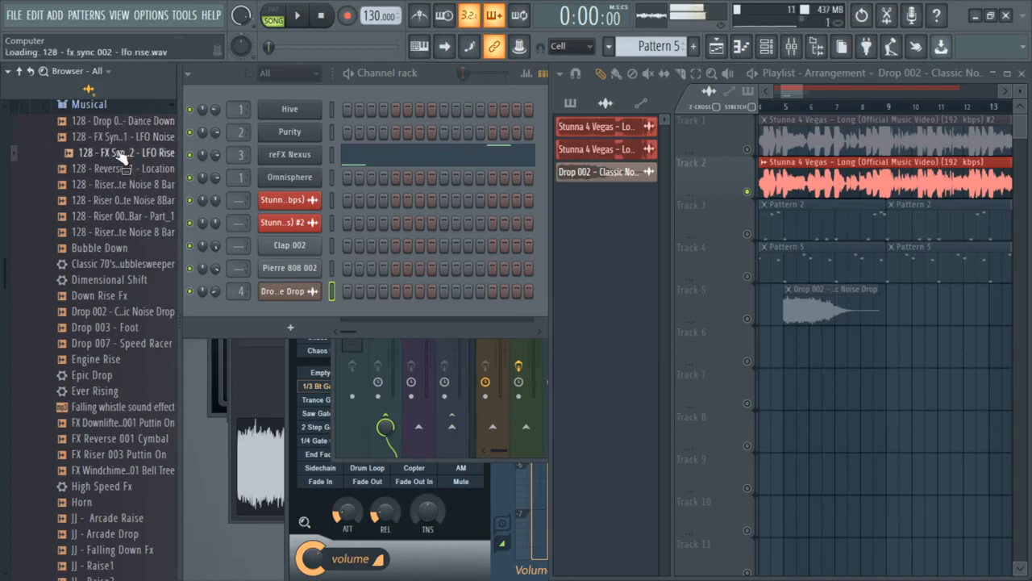
{"action": "left_click", "coordinate": [129, 170]}
{"action": "left_click", "coordinate": [129, 184]}
{"action": "left_click", "coordinate": [127, 200]}
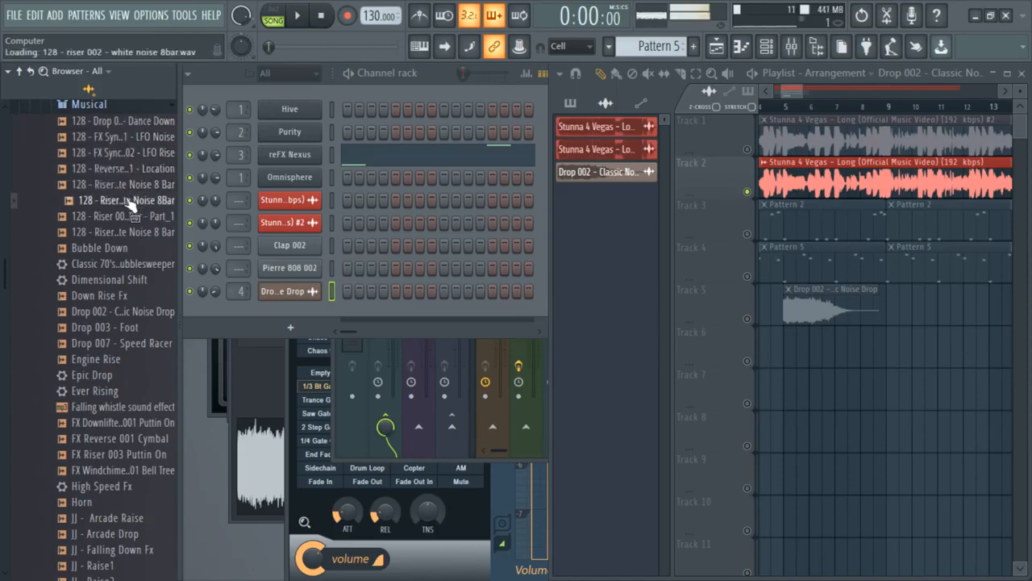
{"action": "left_click", "coordinate": [125, 217]}
{"action": "left_click", "coordinate": [126, 232]}
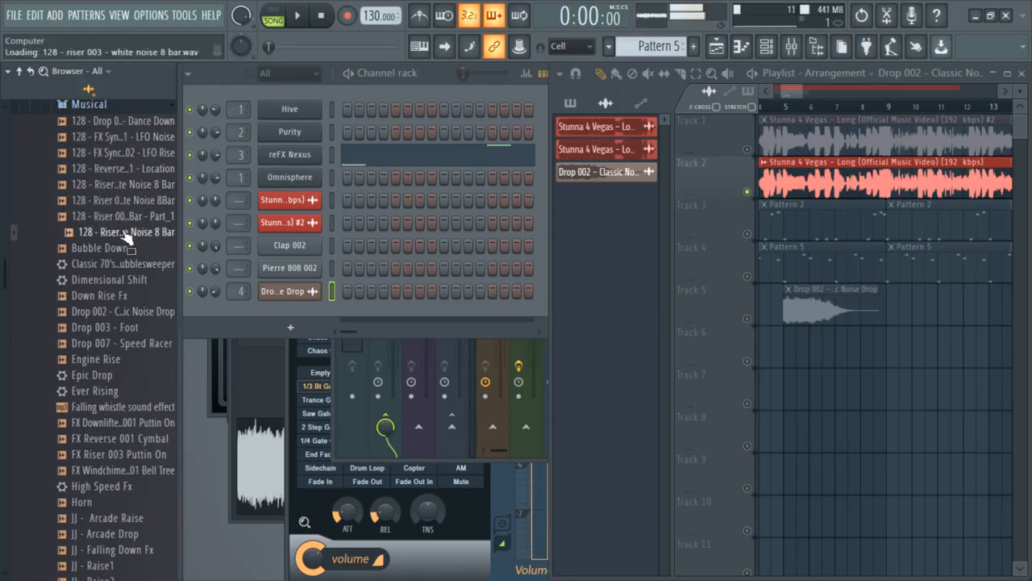
Step: Preview the Musical folder samples from Down Rise Fx through FX Reverse 001 Cymbal
{"action": "left_click", "coordinate": [126, 295]}
{"action": "left_click", "coordinate": [131, 312]}
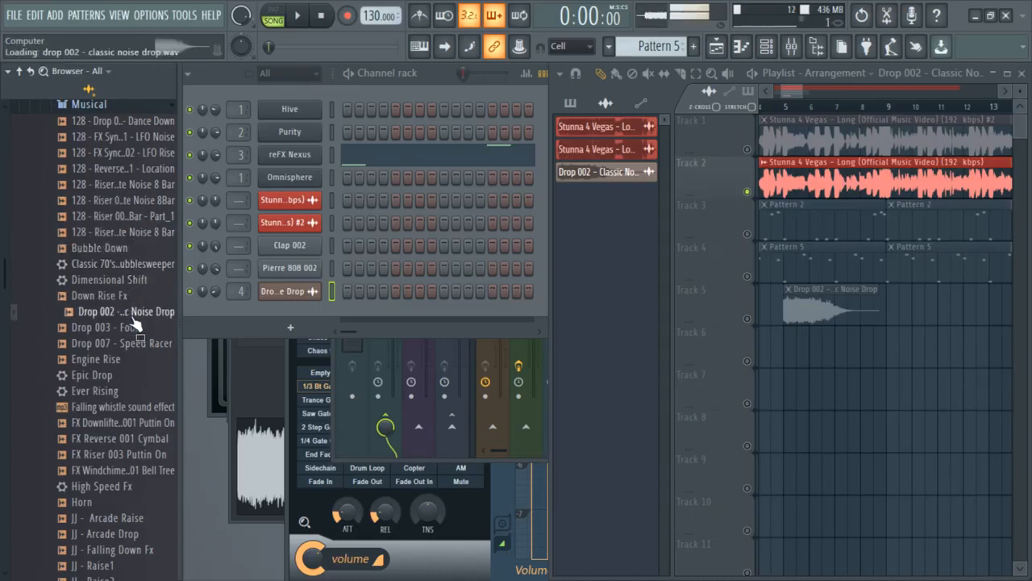
{"action": "left_click", "coordinate": [127, 326]}
{"action": "left_click", "coordinate": [125, 343]}
{"action": "left_click", "coordinate": [123, 359]}
{"action": "left_click", "coordinate": [121, 375]}
{"action": "left_click", "coordinate": [118, 390]}
{"action": "left_click", "coordinate": [115, 423]}
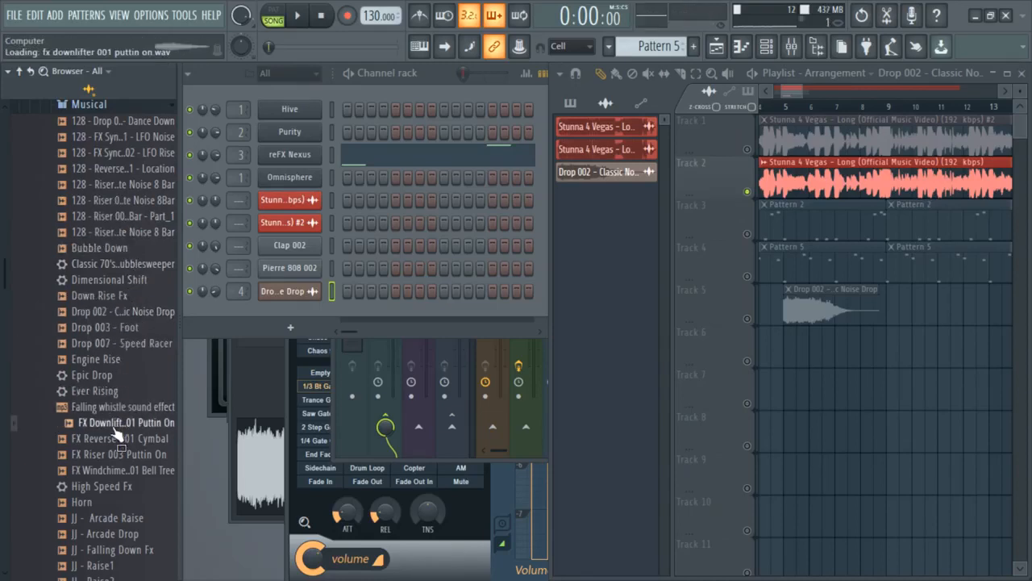
{"action": "left_click", "coordinate": [128, 438]}
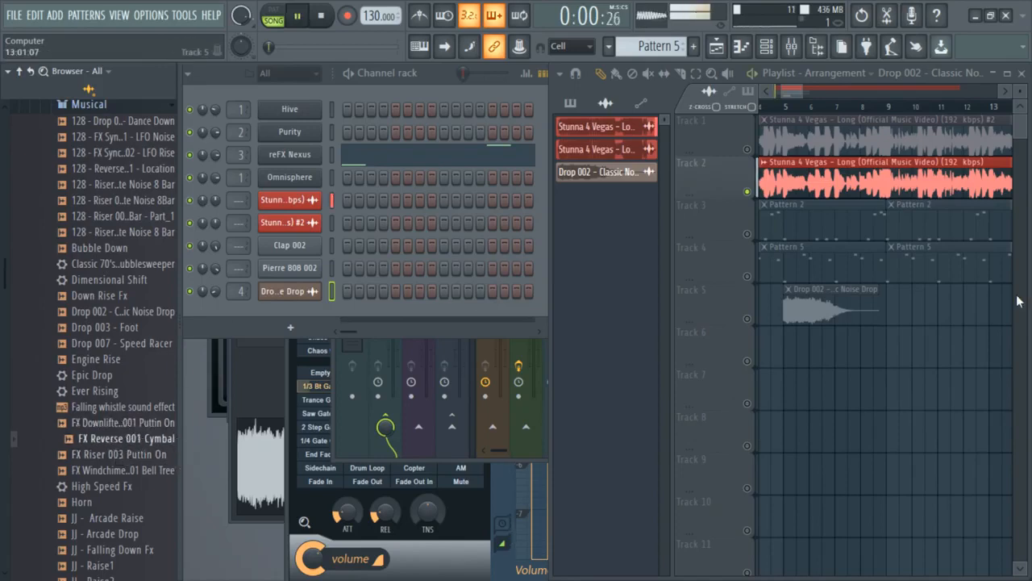
Step: Play the reference from mid-bar 7, and preview FX Riser 003 Puttin On, Horn and the JJ arcade samples
{"action": "left_click", "coordinate": [845, 106]}
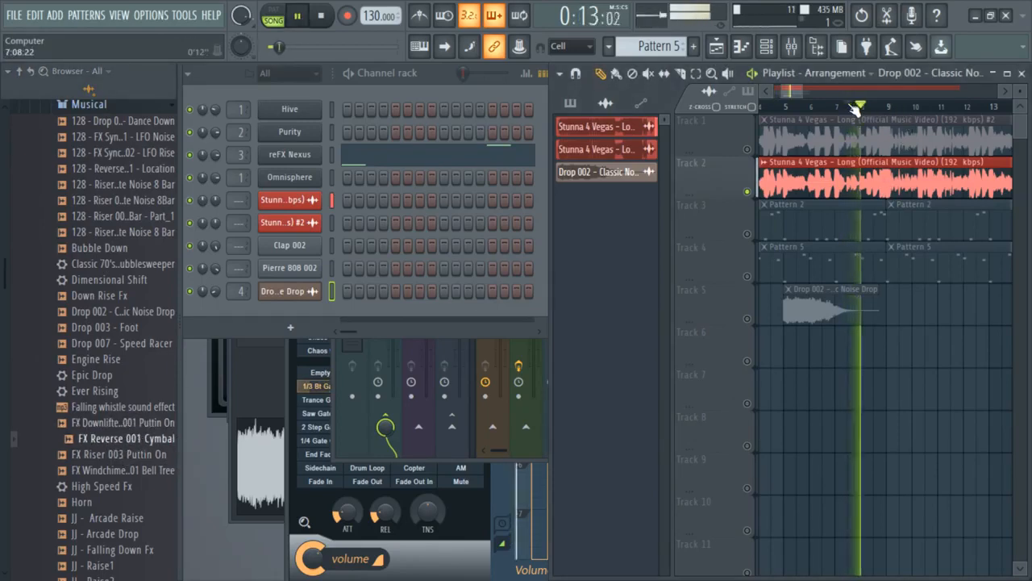
{"action": "key", "text": "space"}
{"action": "left_click", "coordinate": [150, 454]}
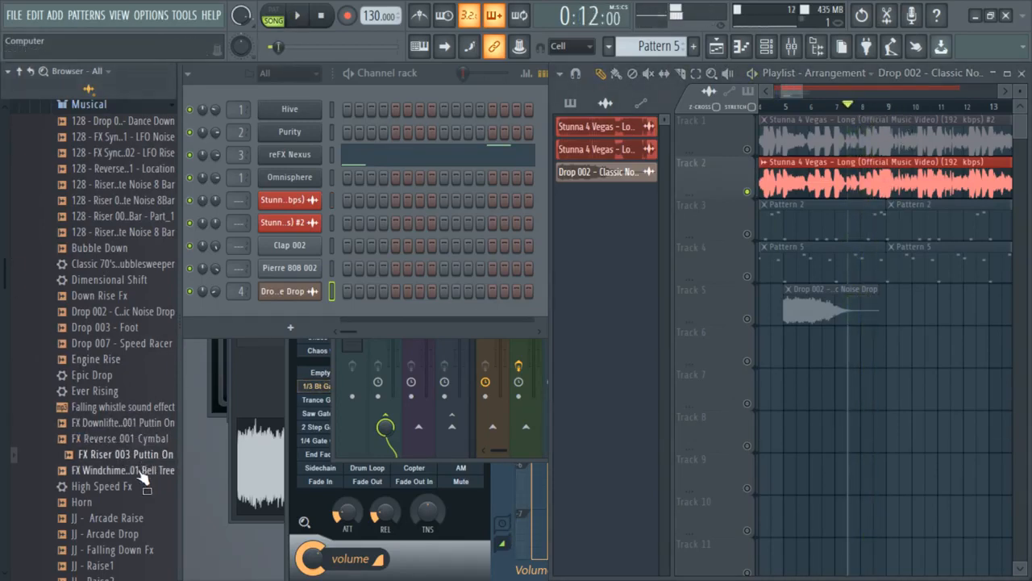
{"action": "scroll", "coordinate": [135, 435], "scroll_direction": "down", "scroll_amount": 2}
{"action": "left_click", "coordinate": [121, 422]}
{"action": "left_click", "coordinate": [116, 407]}
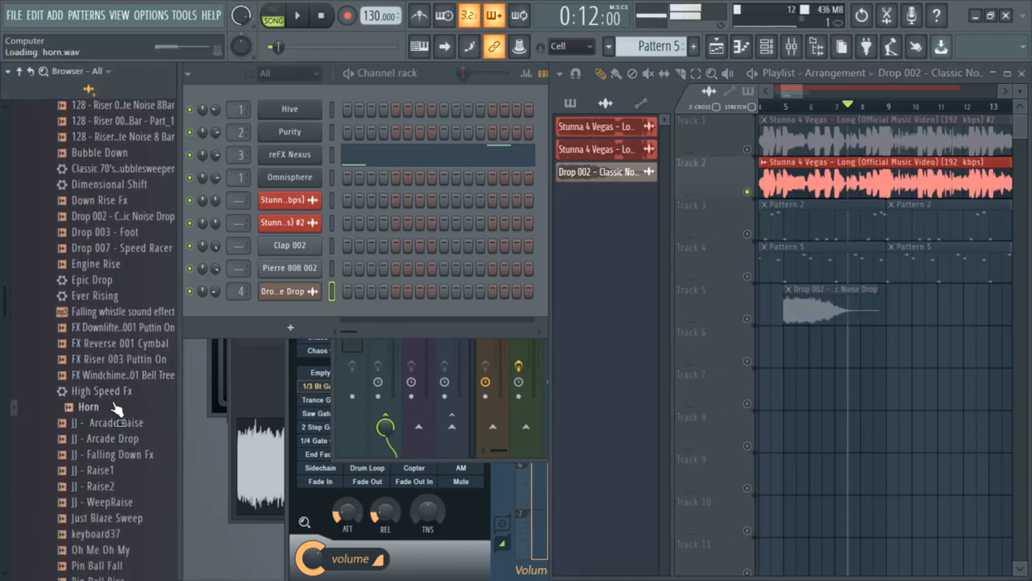
{"action": "left_click", "coordinate": [127, 470]}
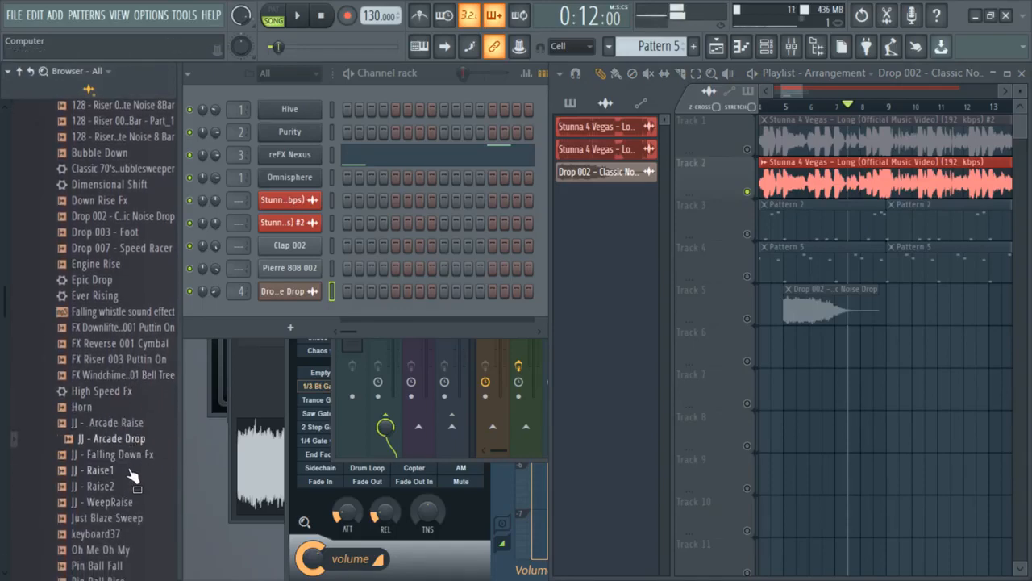
Step: Preview the remaining Musical folder samples, including Just Blaze Sweep, Oh Me Oh My, Pin Ball Fall and Rumble to Hiss
{"action": "scroll", "coordinate": [123, 342], "scroll_direction": "down", "scroll_amount": 4}
{"action": "left_click", "coordinate": [118, 313]}
{"action": "left_click", "coordinate": [115, 326]}
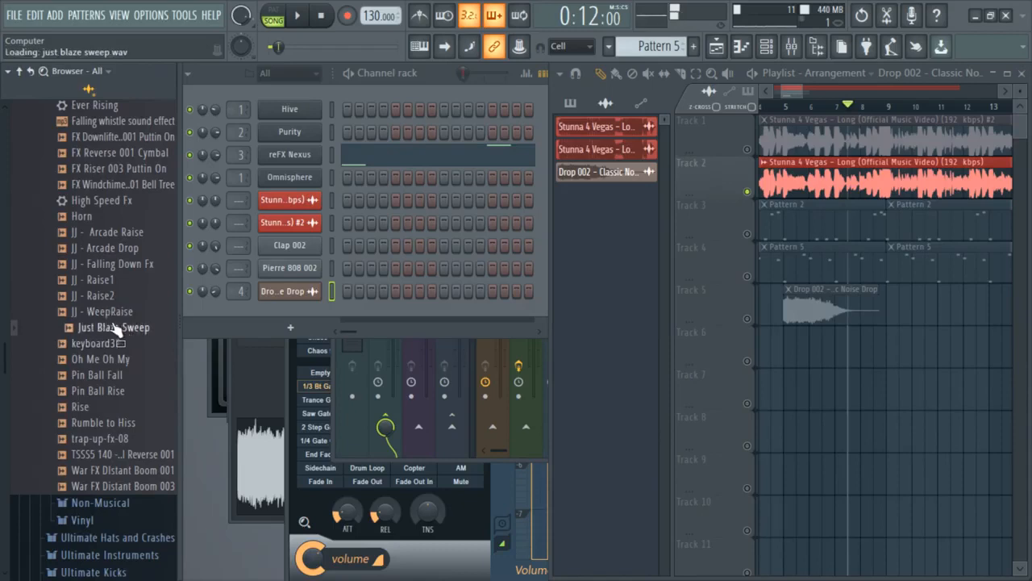
{"action": "left_click", "coordinate": [119, 359]}
{"action": "left_click", "coordinate": [97, 375]}
{"action": "left_click", "coordinate": [109, 421]}
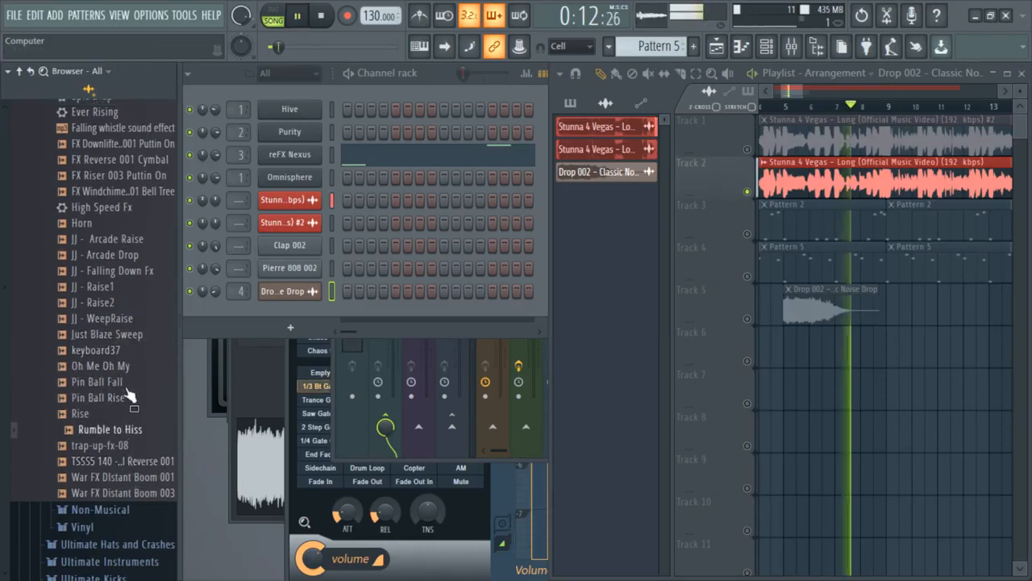
Step: Place the Down Rise Fx sample on playlist track 6 at the playhead, about halfway through bar 7
{"action": "scroll", "coordinate": [125, 435], "scroll_direction": "up", "scroll_amount": 15}
{"action": "scroll", "coordinate": [122, 367], "scroll_direction": "down", "scroll_amount": 15}
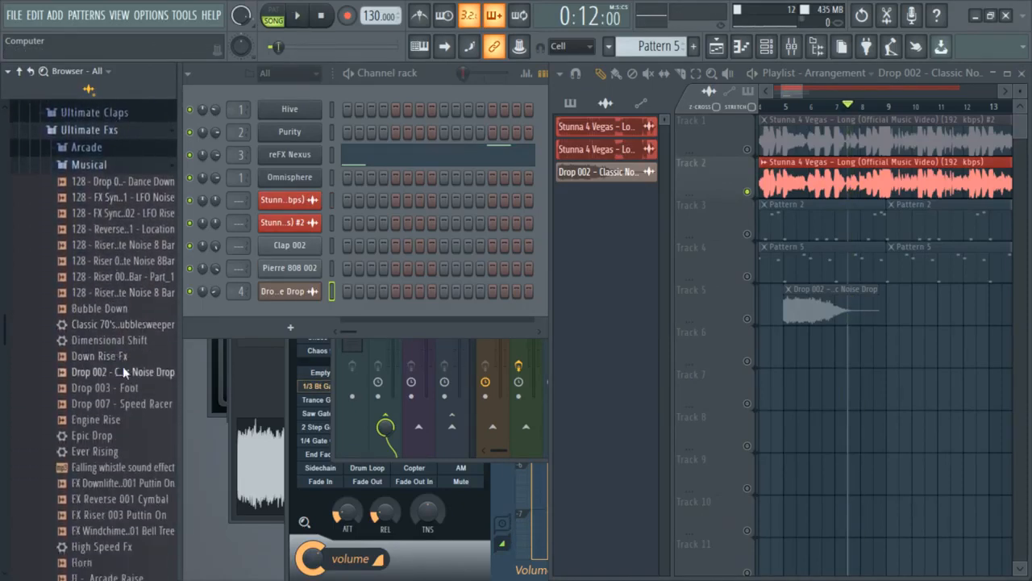
{"action": "scroll", "coordinate": [133, 145], "scroll_direction": "up", "scroll_amount": 4}
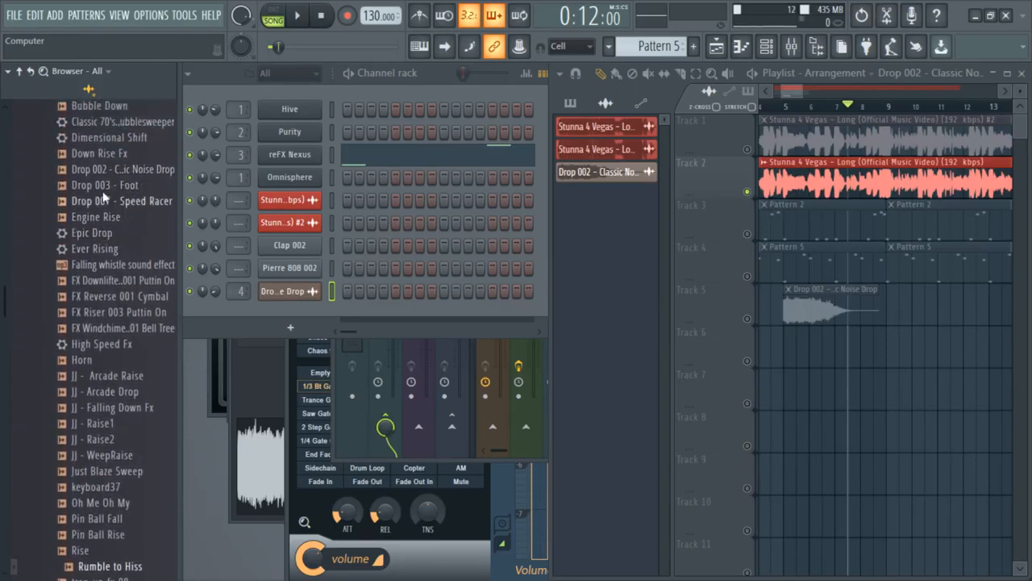
{"action": "left_click", "coordinate": [112, 198]}
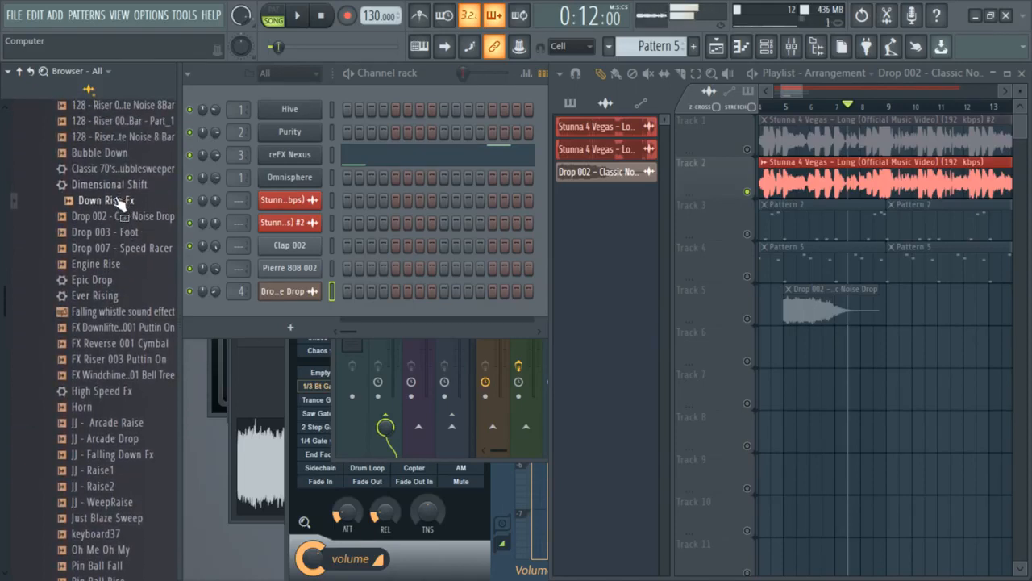
{"action": "left_click_drag", "start_coordinate": [119, 201], "coordinate": [718, 279]}
{"action": "left_click_drag", "start_coordinate": [853, 342], "coordinate": [855, 346]}
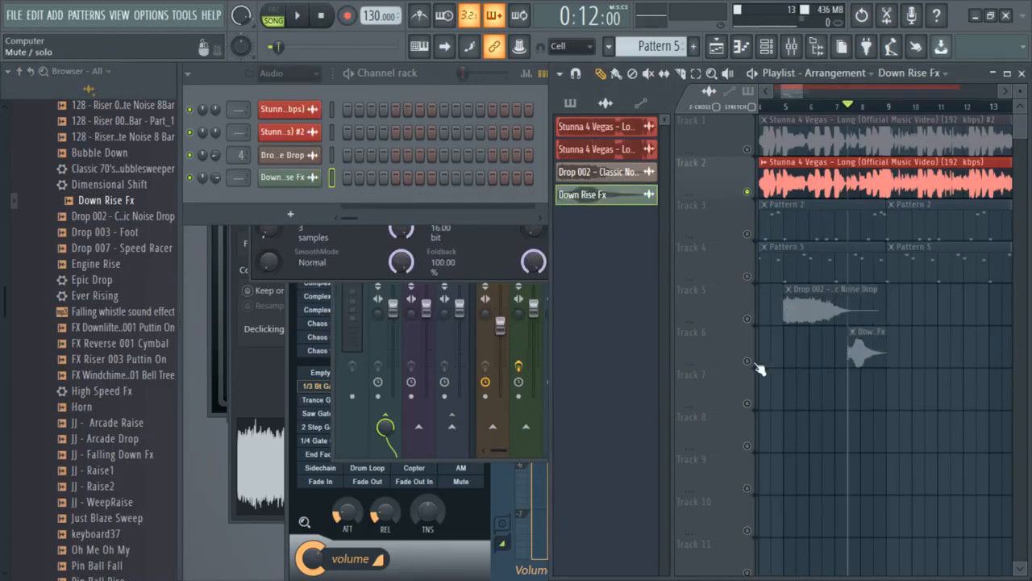
Step: Unmute track 6, and shape the Down Rise Fx sample with a longer fade-in and a lower channel volume
{"action": "double_click", "coordinate": [869, 349]}
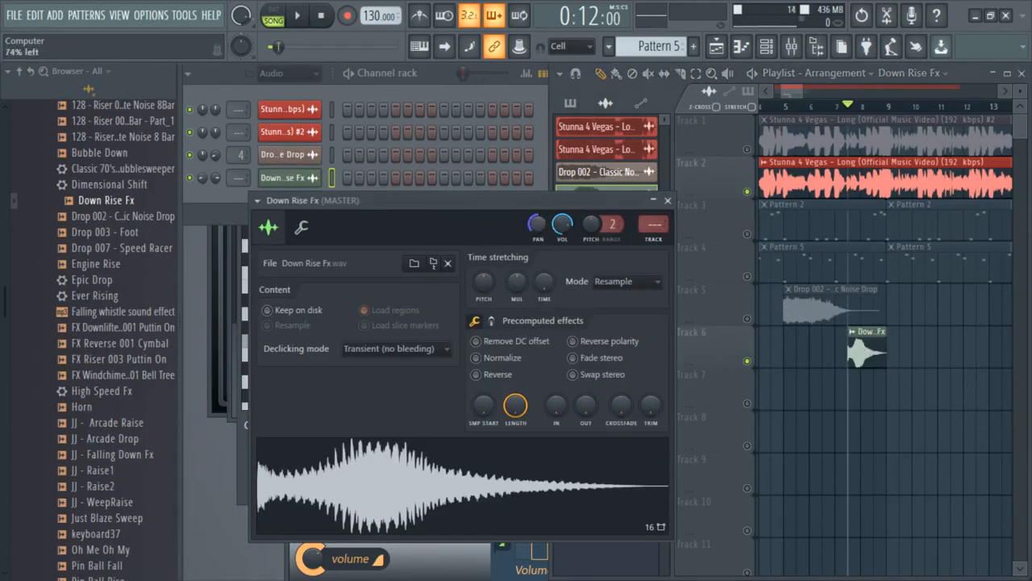
{"action": "left_click", "coordinate": [489, 448]}
{"action": "left_click_drag", "start_coordinate": [557, 406], "coordinate": [557, 379]}
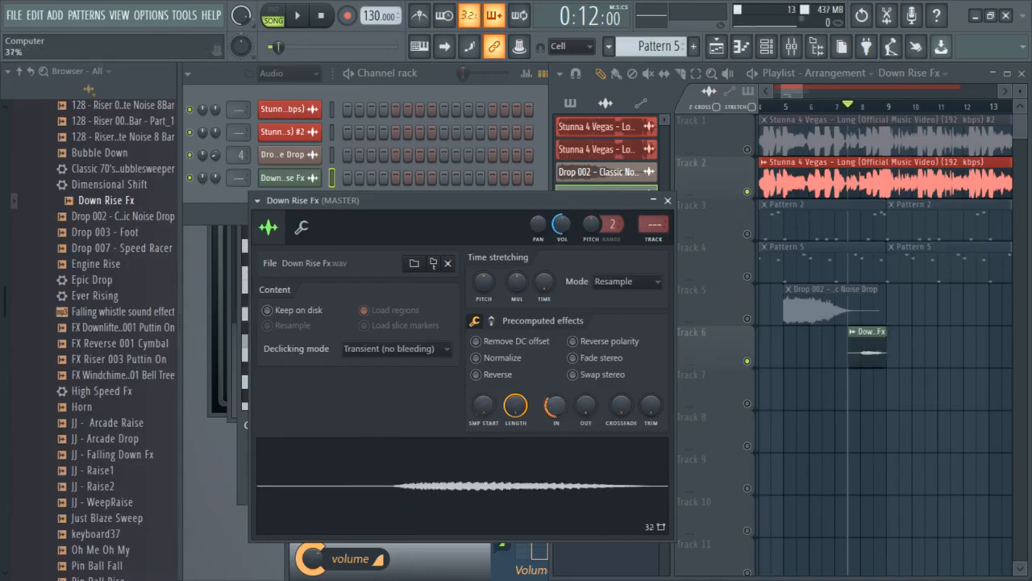
{"action": "key", "text": "space"}
{"action": "left_click_drag", "start_coordinate": [566, 224], "coordinate": [566, 236]}
{"action": "key", "text": "space"}
{"action": "key", "text": "space"}
Step: Cut off the start of the Down Rise Fx clip on track 6 so it begins at bar 8, checking it against the reference
{"action": "left_click_drag", "start_coordinate": [787, 87], "coordinate": [691, 102]}
{"action": "key", "text": "space"}
{"action": "key", "text": "space"}
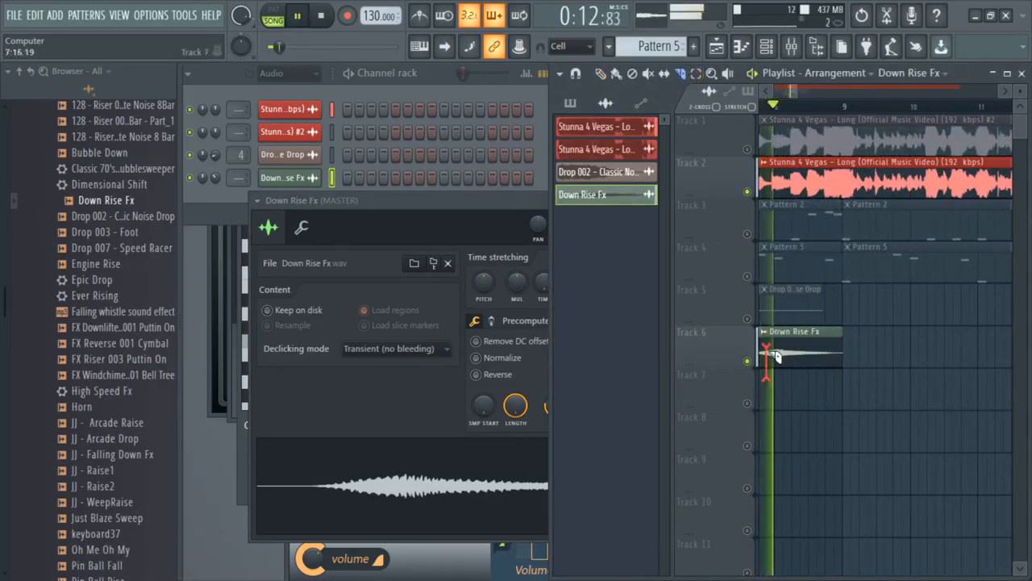
{"action": "key", "text": "space"}
{"action": "key", "text": "space"}
{"action": "left_click_drag", "start_coordinate": [786, 339], "coordinate": [801, 339]}
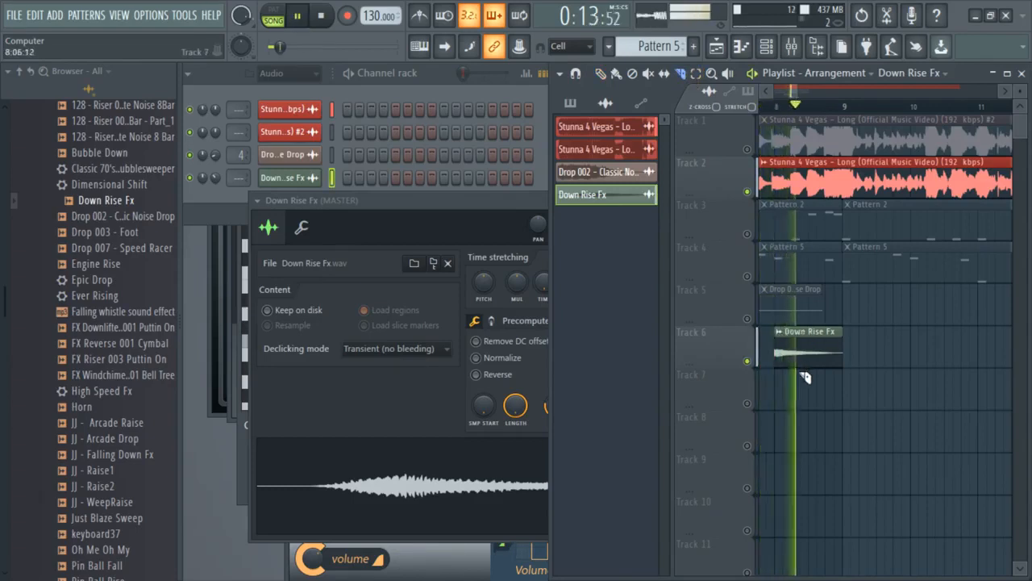
Step: Cut off the tail of the Down Rise Fx clip on track 6 so it ends about halfway through bar 8
{"action": "key", "text": "space"}
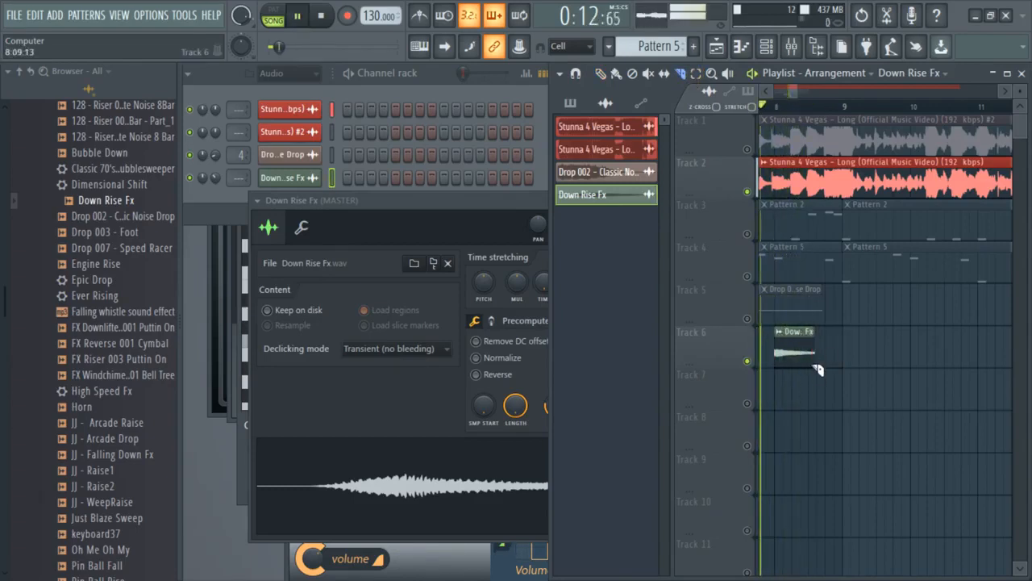
{"action": "left_click_drag", "start_coordinate": [812, 331], "coordinate": [809, 372]}
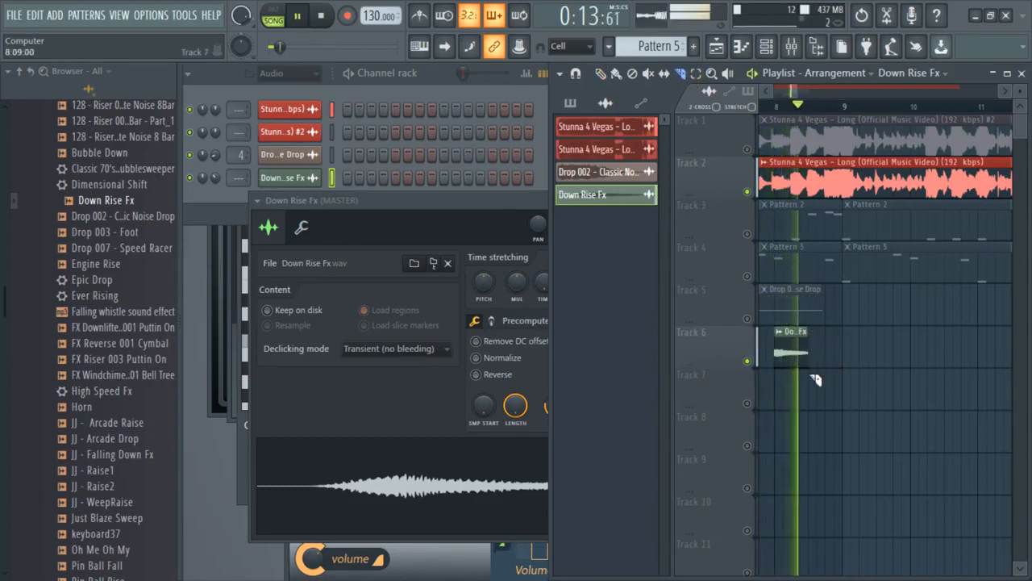
{"action": "key", "text": "space"}
Step: Take reference track 2 out of solo, leaving it muted, and play the recreated beat from bar 5
{"action": "right_click", "coordinate": [749, 193]}
{"action": "right_click", "coordinate": [749, 193]}
{"action": "left_click", "coordinate": [749, 192]}
{"action": "key", "text": "space"}
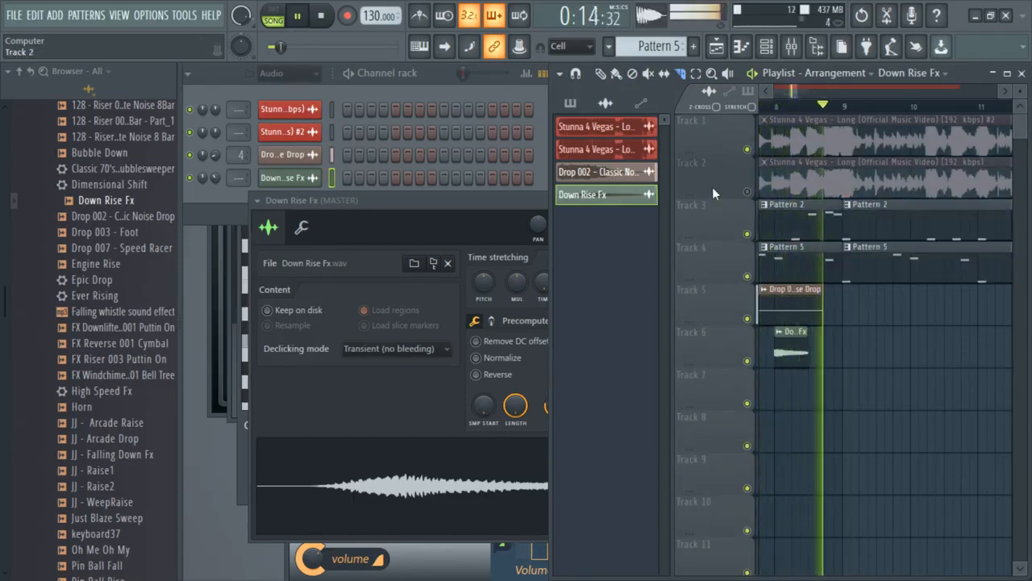
{"action": "left_click_drag", "start_coordinate": [792, 91], "coordinate": [770, 92]}
{"action": "key", "text": "space"}
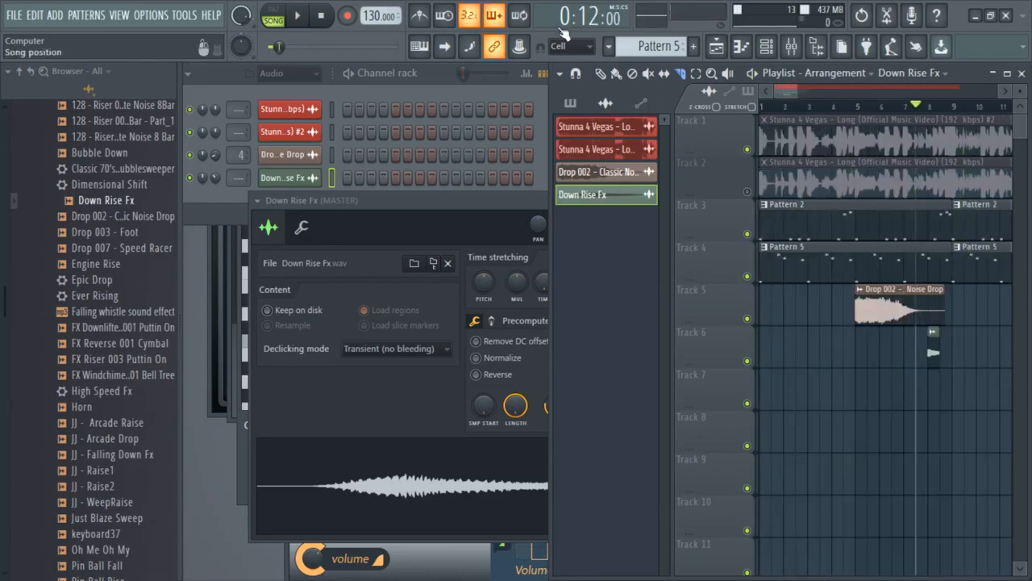
{"action": "key", "text": "space"}
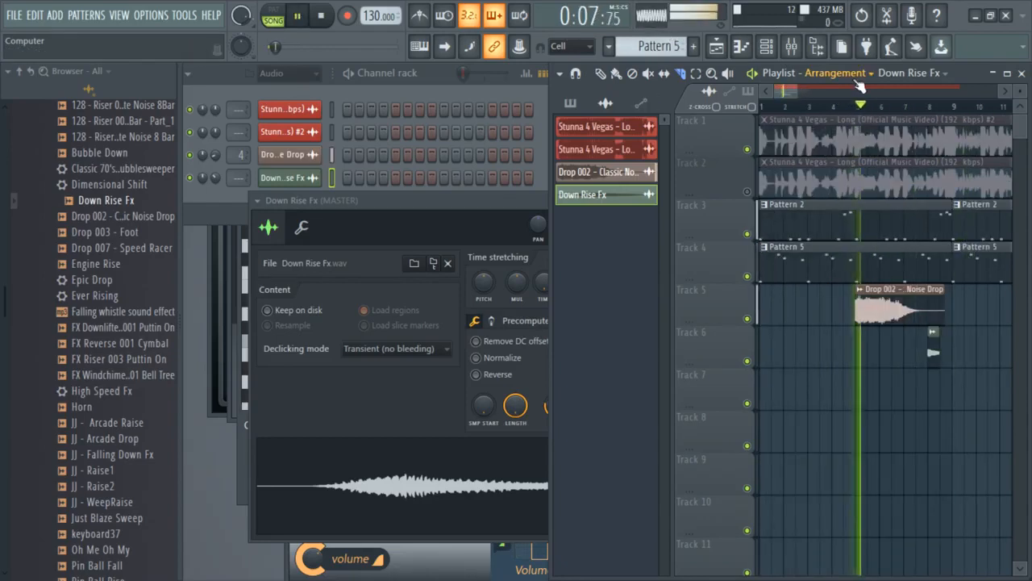
Step: Move the Down Rise Fx clip onto track 5 over the noise drop's tail, and lower the Drop 002 channel volume to 8%
{"action": "left_click", "coordinate": [601, 74]}
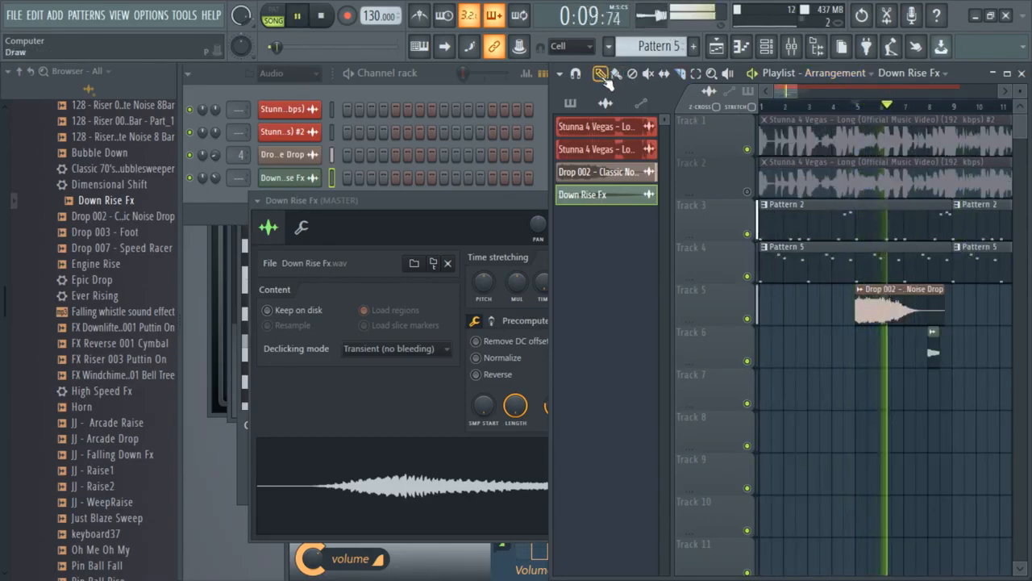
{"action": "left_click_drag", "start_coordinate": [935, 355], "coordinate": [935, 310]}
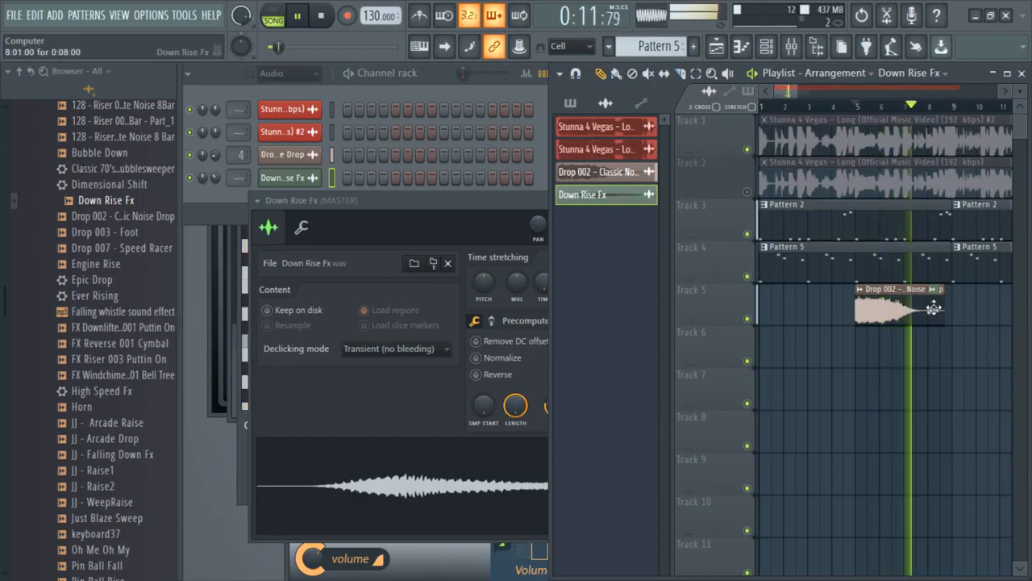
{"action": "left_click", "coordinate": [598, 171]}
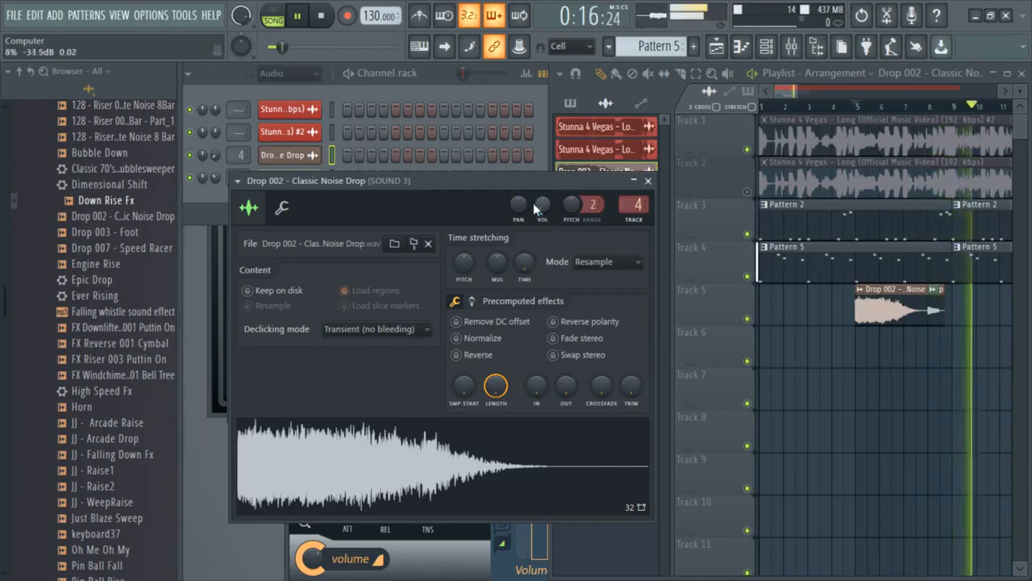
{"action": "key", "text": "space"}
Step: Save the project as stunna.flp in the 11 05 19 folder
{"action": "key", "text": "ctrl+s"}
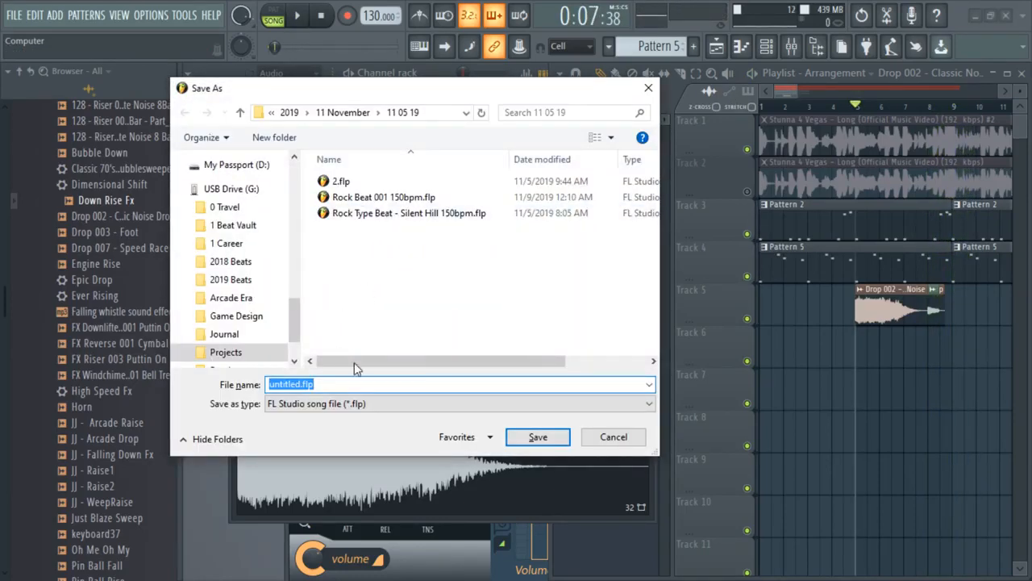
{"action": "scroll", "coordinate": [258, 274], "scroll_direction": "up", "scroll_amount": 8}
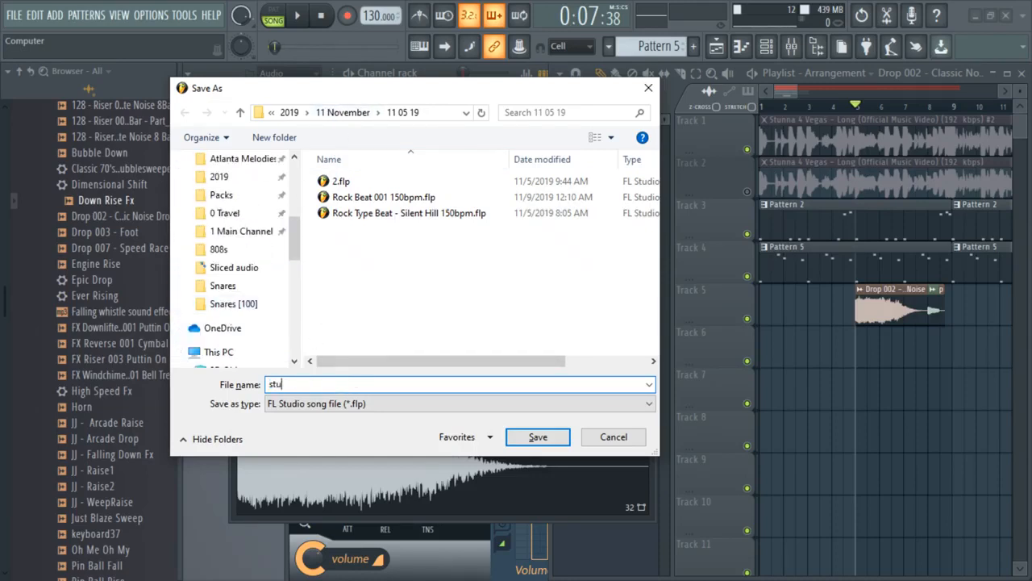
{"action": "key", "text": "Return"}
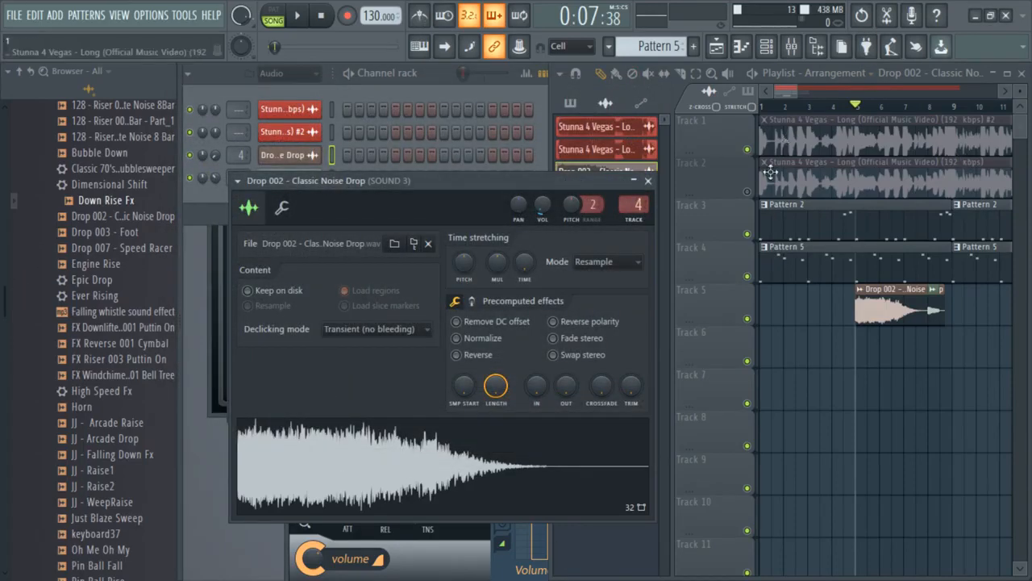
Step: Adjust the stereo separation of the master mixer track and lower its volume to 33% (-18.5 dB), playing from the song's start
{"action": "right_click", "coordinate": [747, 194]}
{"action": "right_click", "coordinate": [747, 194]}
{"action": "left_click", "coordinate": [747, 194]}
{"action": "left_click", "coordinate": [794, 48]}
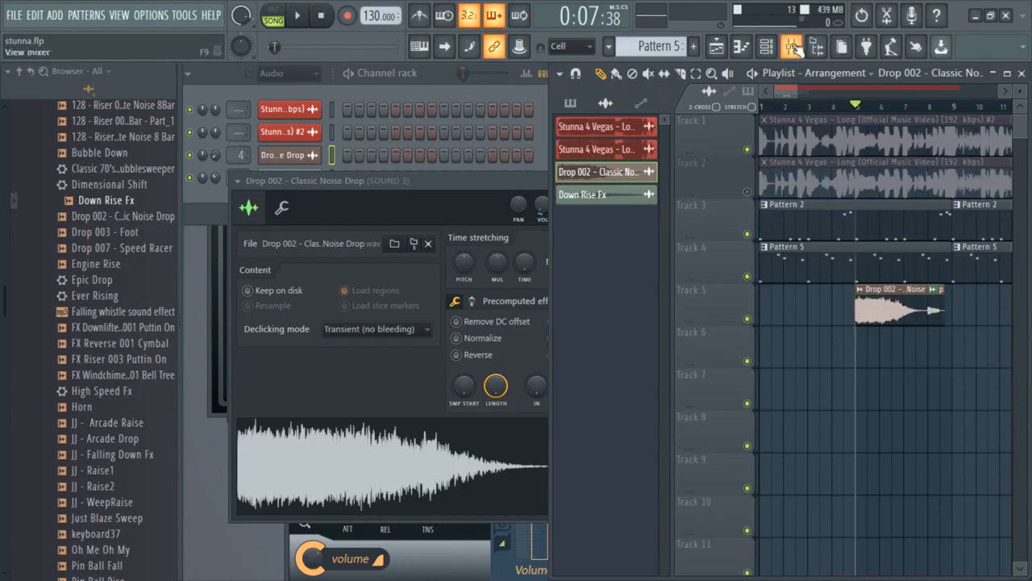
{"action": "left_click", "coordinate": [385, 205]}
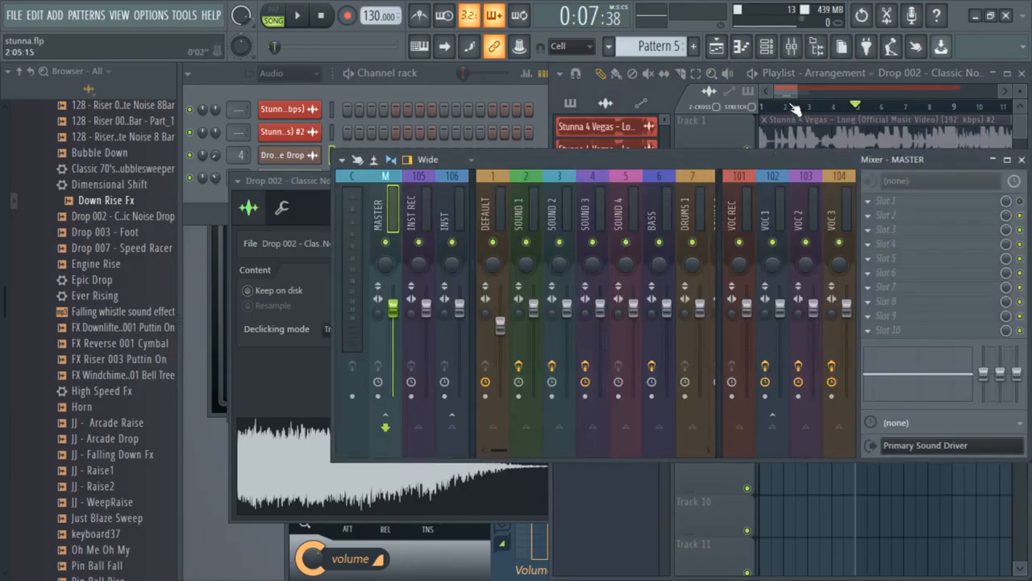
{"action": "left_click", "coordinate": [762, 107]}
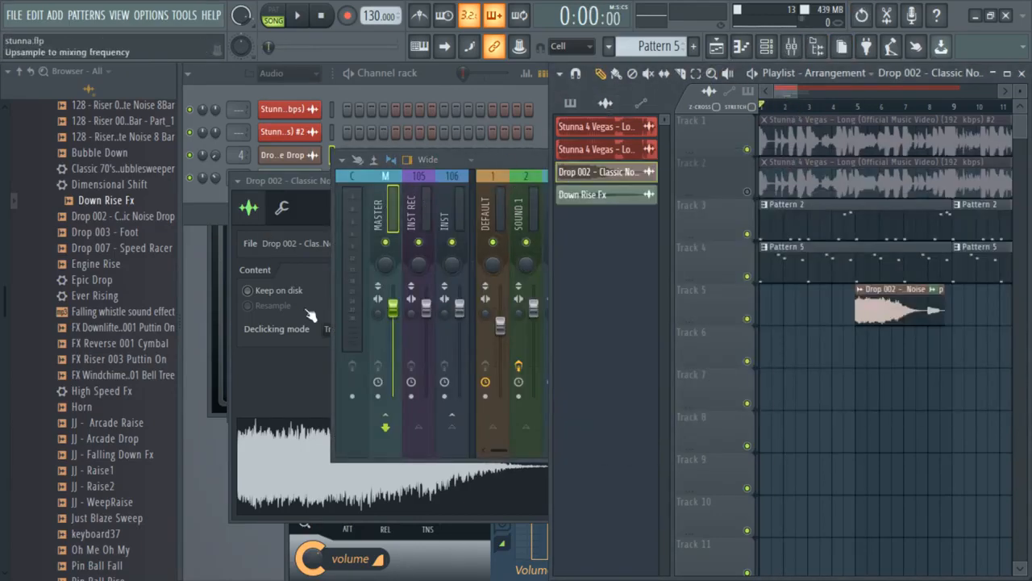
{"action": "left_click", "coordinate": [375, 309]}
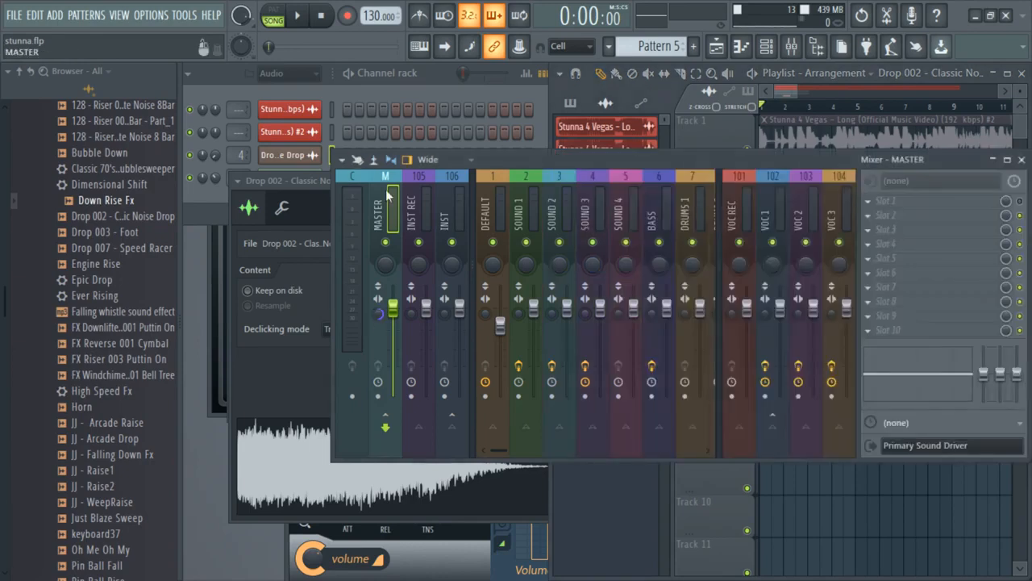
{"action": "left_click", "coordinate": [380, 315]}
{"action": "key", "text": "space"}
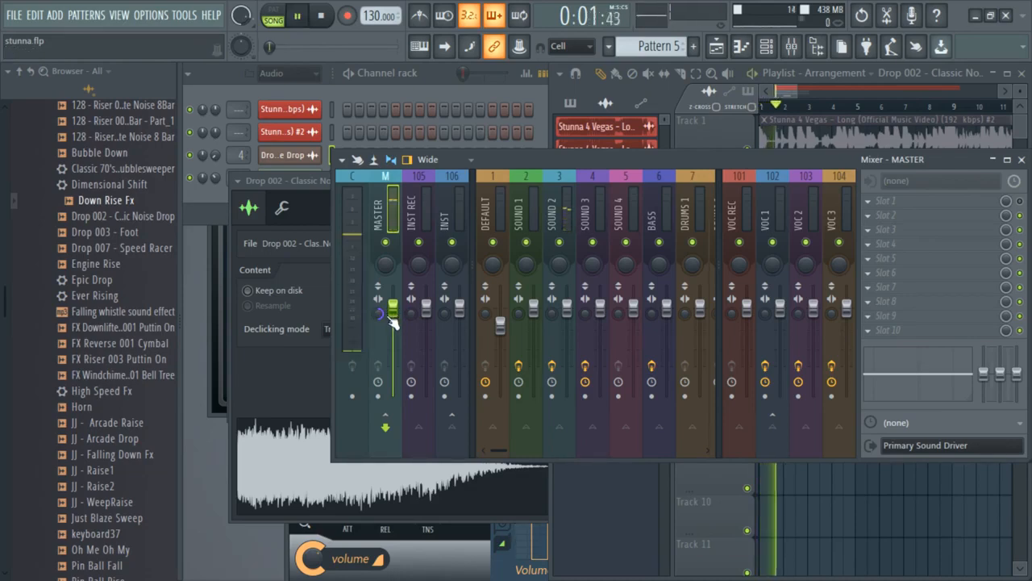
{"action": "key", "text": "space"}
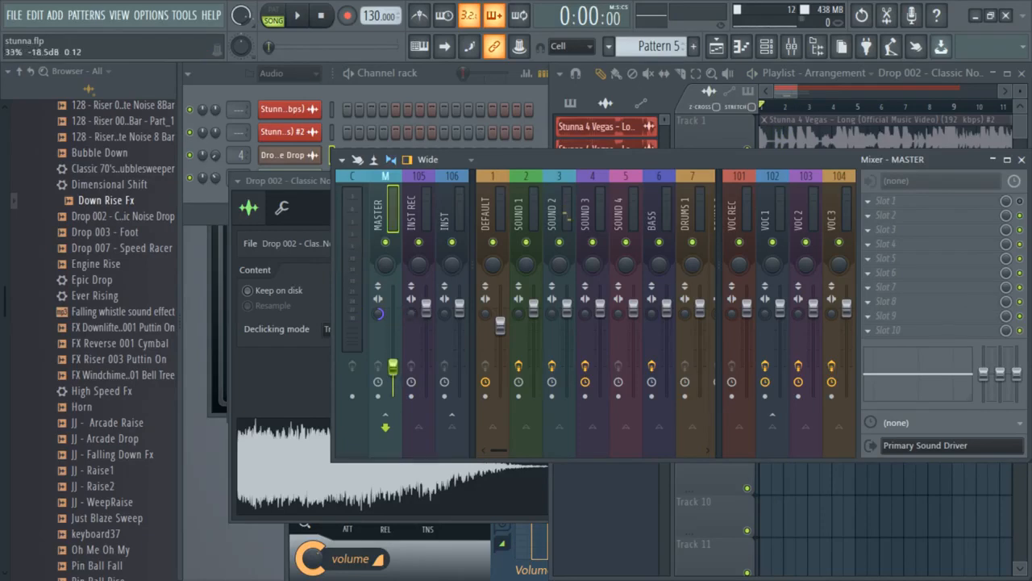
Step: Solo the Stunna 4 Vegas reference on track 2 and adjust its channel volume while it plays
{"action": "left_click", "coordinate": [782, 90]}
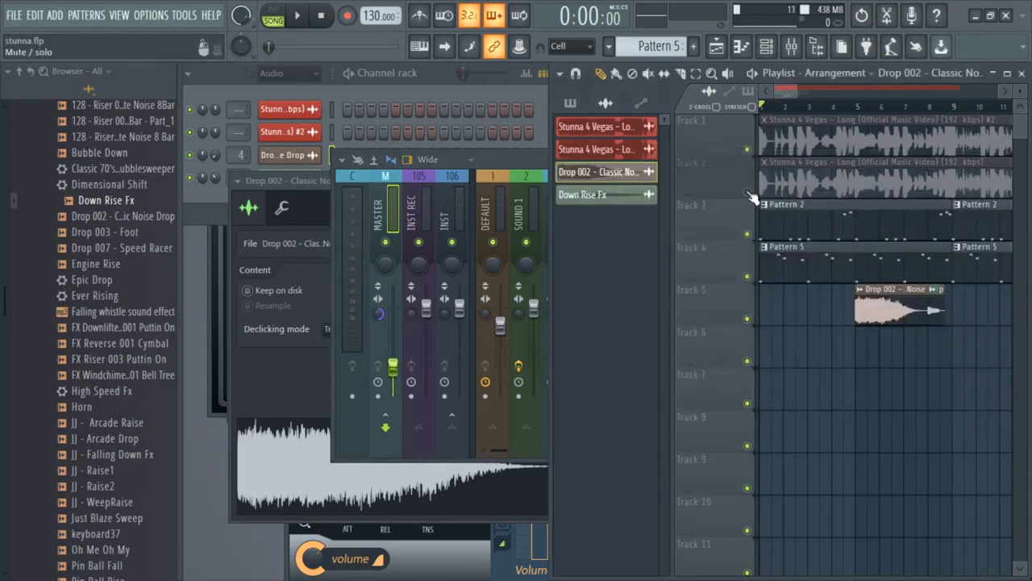
{"action": "right_click", "coordinate": [747, 193]}
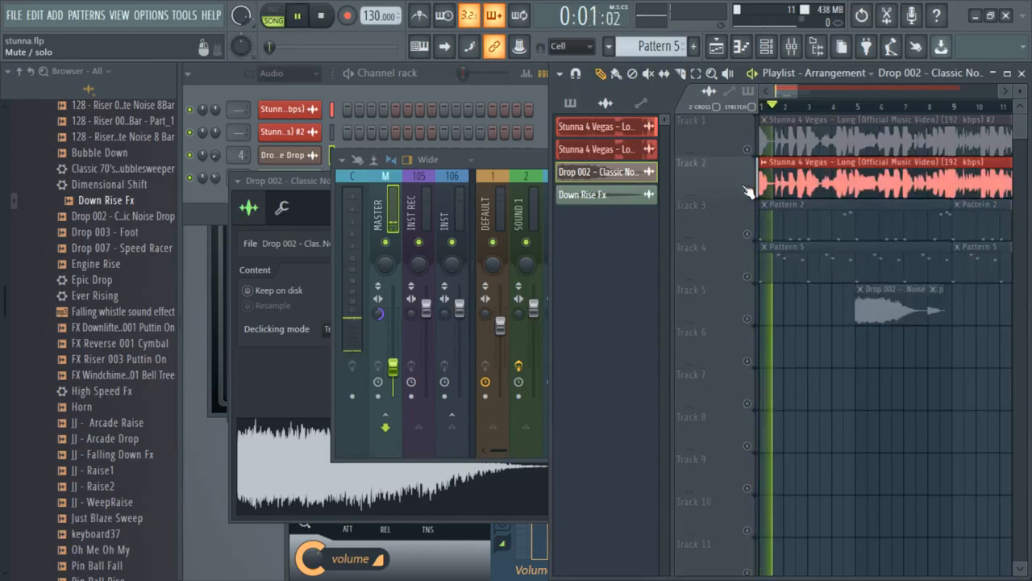
{"action": "double_click", "coordinate": [793, 182]}
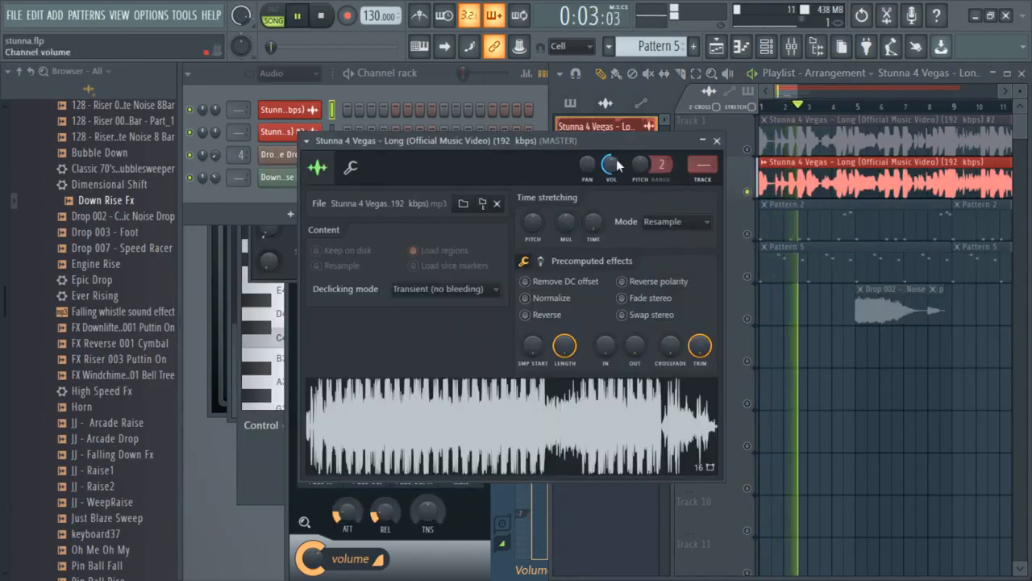
{"action": "mouse_move", "coordinate": [618, 165]}
{"action": "left_mouse_down"}
{"action": "mouse_move", "coordinate": [618, 180]}
{"action": "mouse_move", "coordinate": [618, 165]}
{"action": "left_mouse_up"}
{"action": "key", "text": "space"}
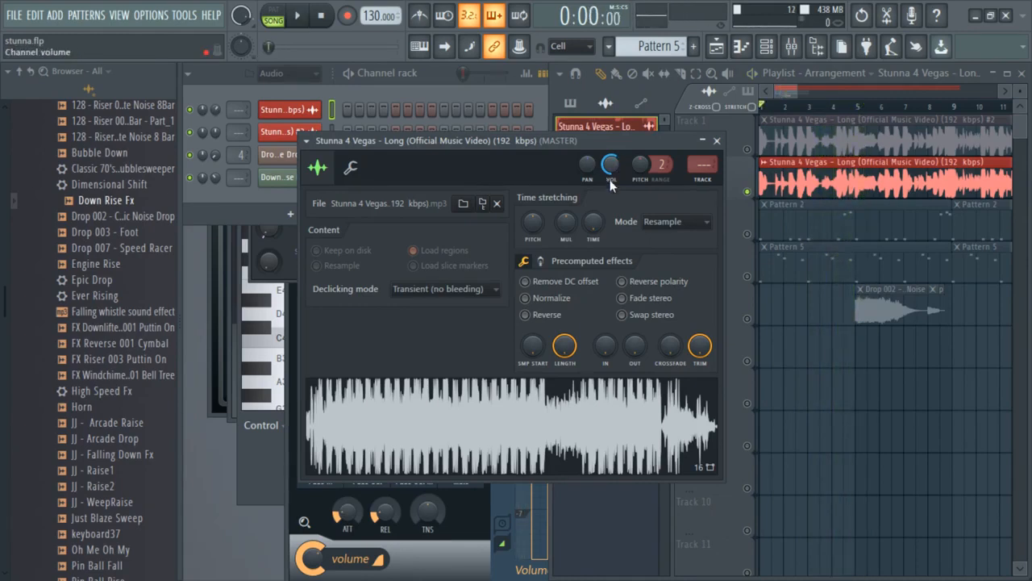
Step: Switch playback back to the recreated beat, show all channels in the channel rack, and set the reFX Nexus volume to 64%
{"action": "left_click", "coordinate": [794, 94]}
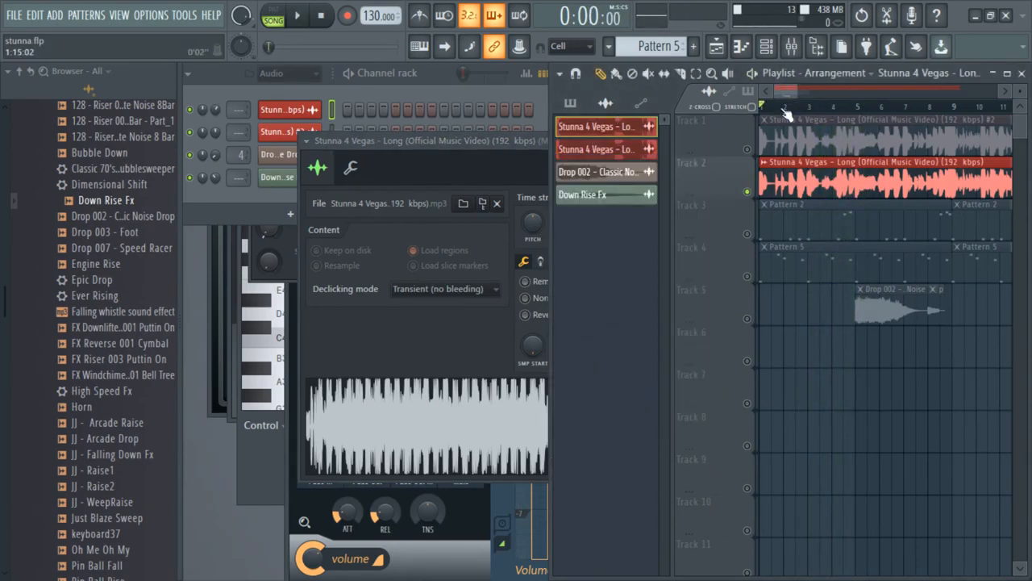
{"action": "right_click", "coordinate": [748, 192]}
{"action": "key", "text": "space"}
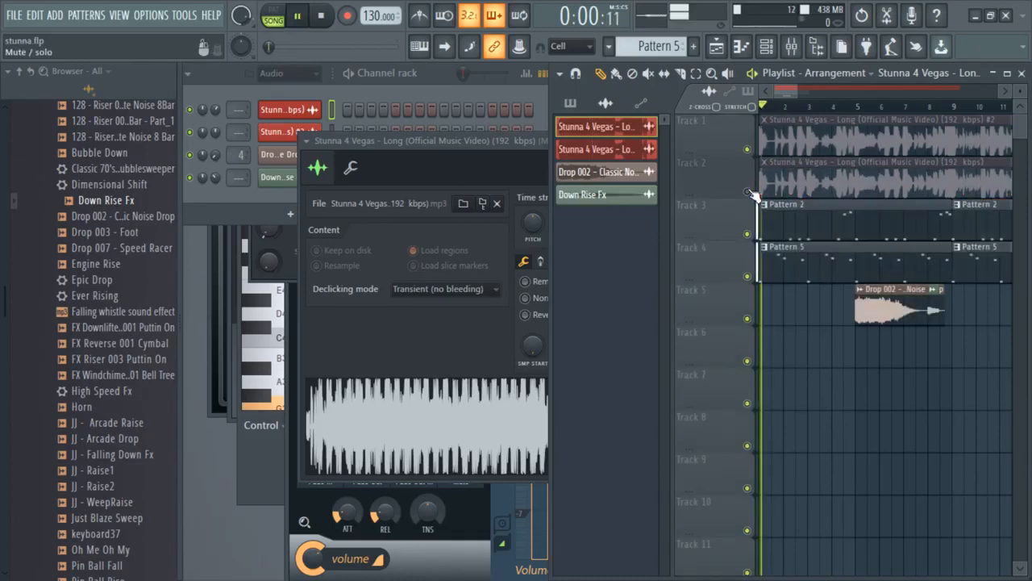
{"action": "left_click", "coordinate": [406, 71]}
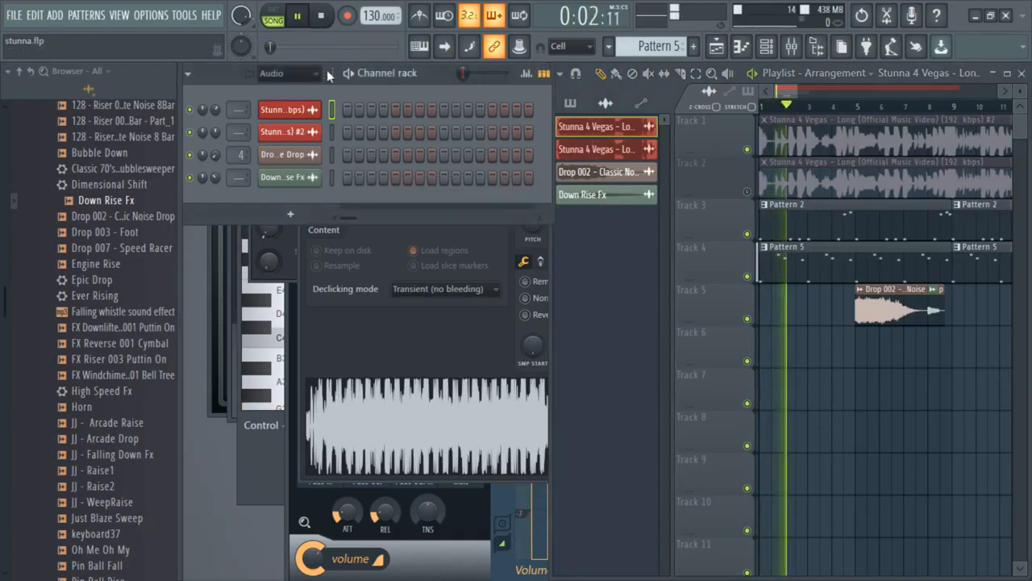
{"action": "left_click", "coordinate": [316, 72]}
{"action": "left_click", "coordinate": [316, 90]}
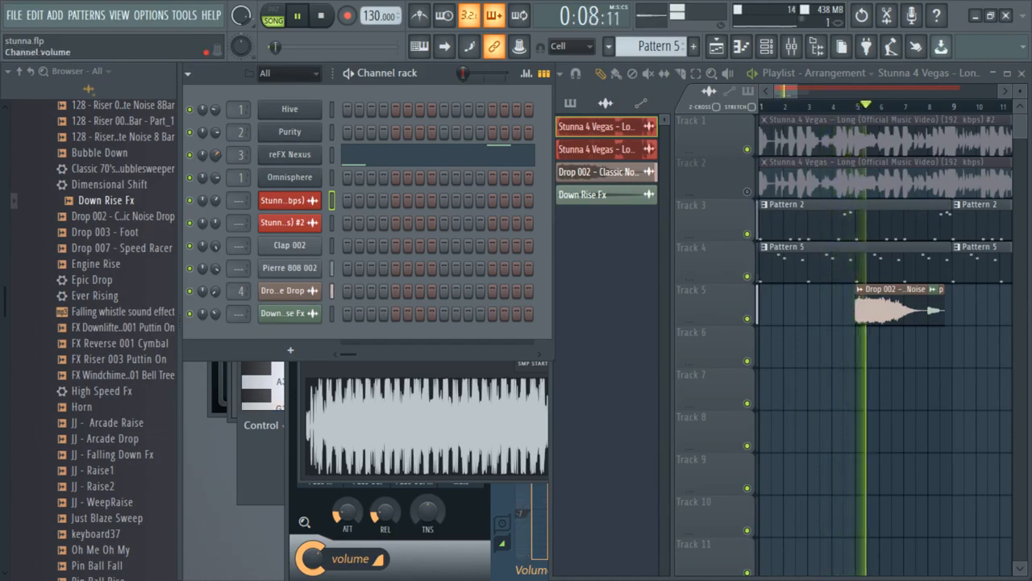
{"action": "left_click_drag", "start_coordinate": [216, 154], "coordinate": [215, 152]}
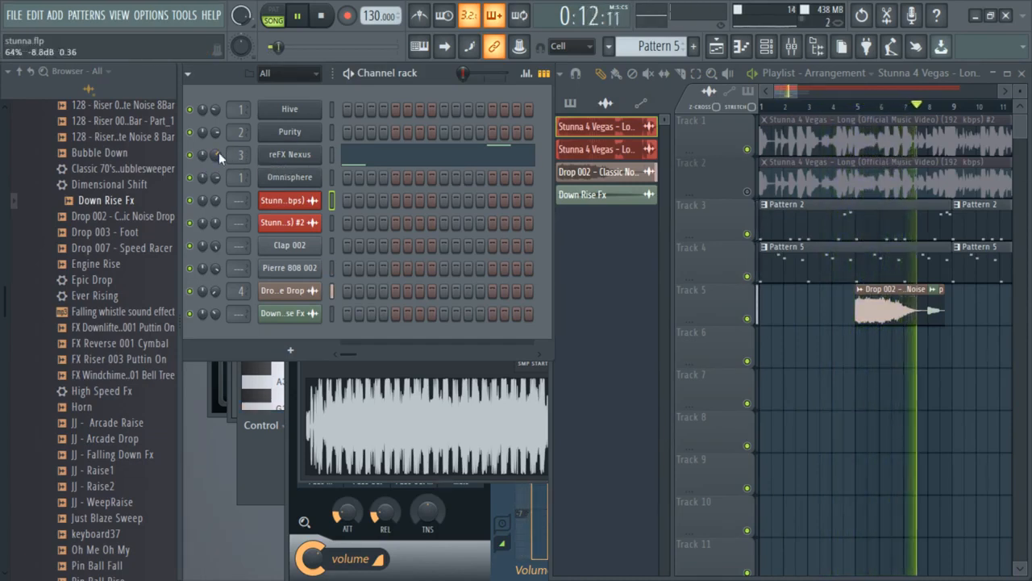
{"action": "key", "text": "space"}
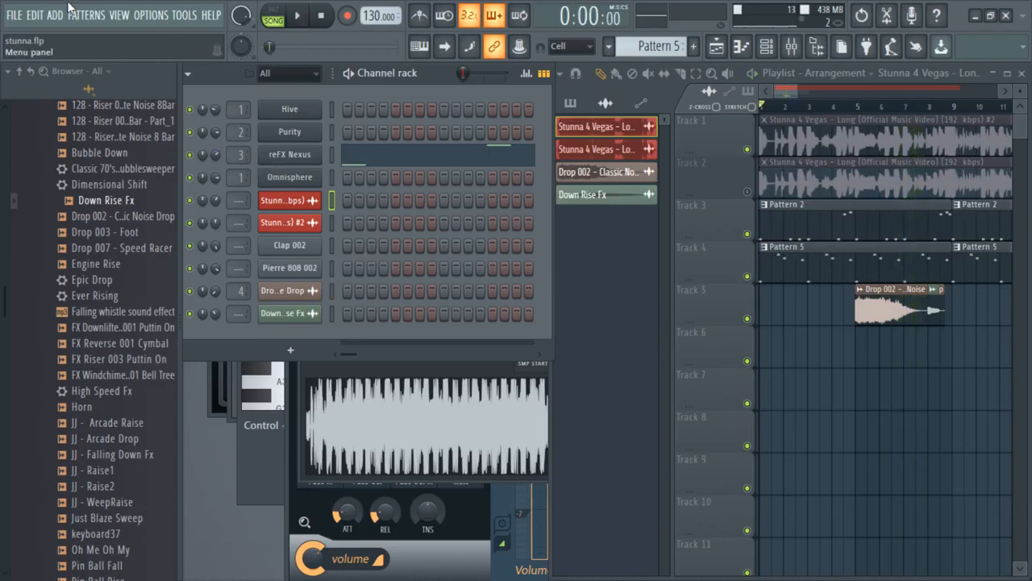
Step: Listen to the soloed reference from bar 5 to compare its transition effects, and return to the recreated beat
{"action": "left_click", "coordinate": [860, 108]}
{"action": "right_click", "coordinate": [748, 192]}
{"action": "key", "text": "space"}
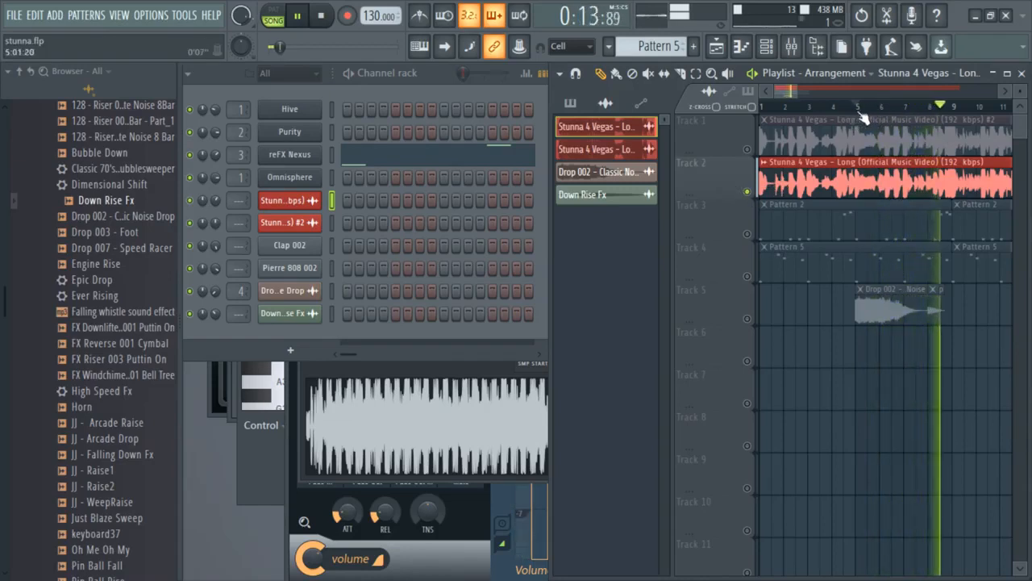
{"action": "key", "text": "space"}
{"action": "right_click", "coordinate": [750, 191]}
{"action": "left_click", "coordinate": [750, 191]}
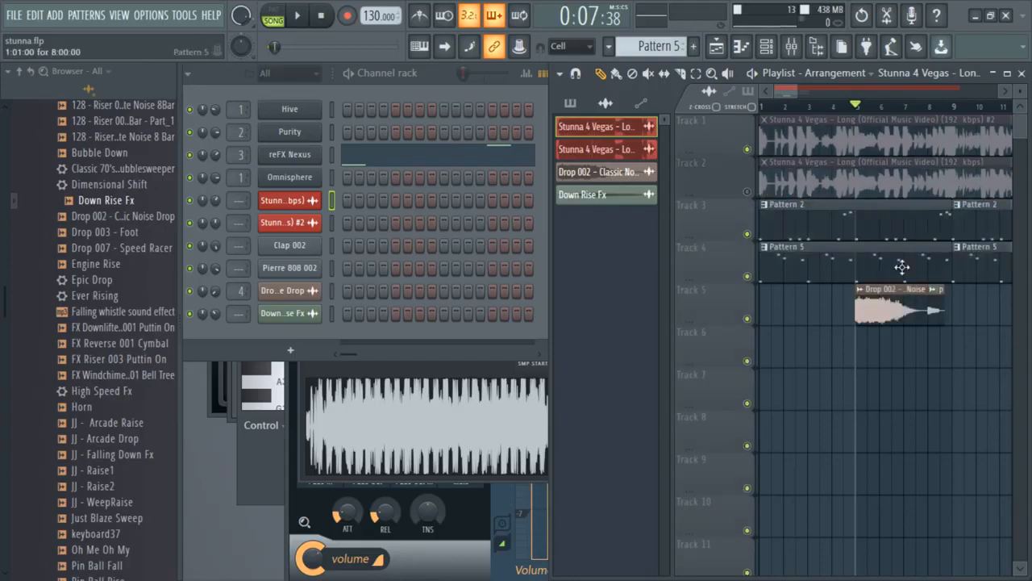
Step: Set the Drop 002 - Classic Noise Drop channel volume to 6% and play the transition from bar 5
{"action": "double_click", "coordinate": [887, 296]}
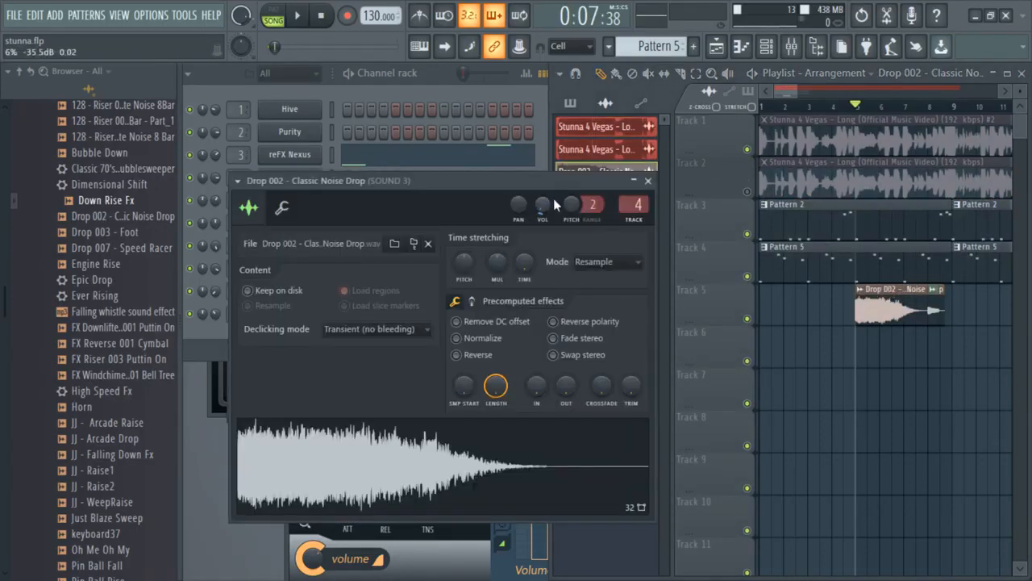
{"action": "key", "text": "space"}
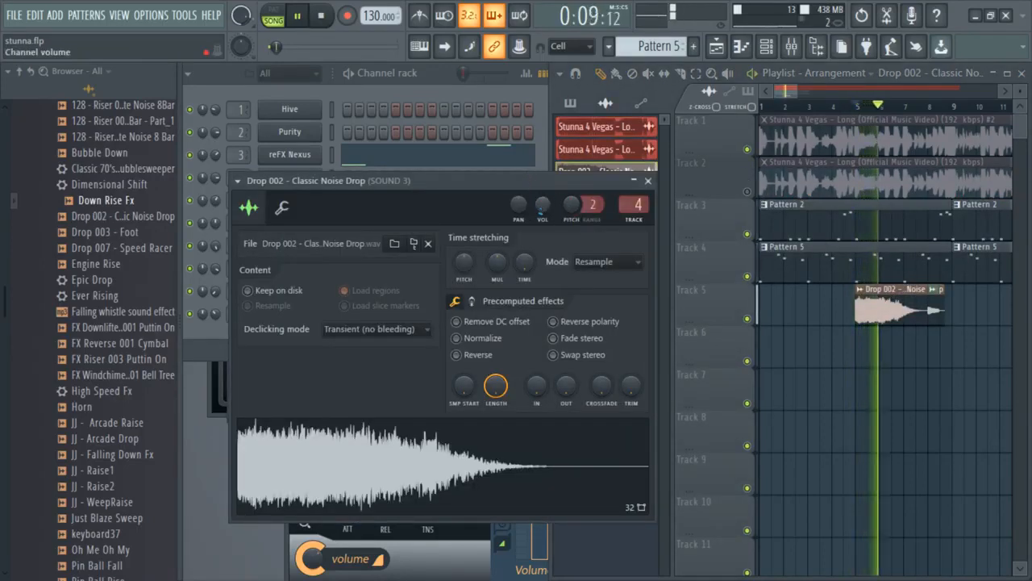
{"action": "left_click", "coordinate": [914, 97]}
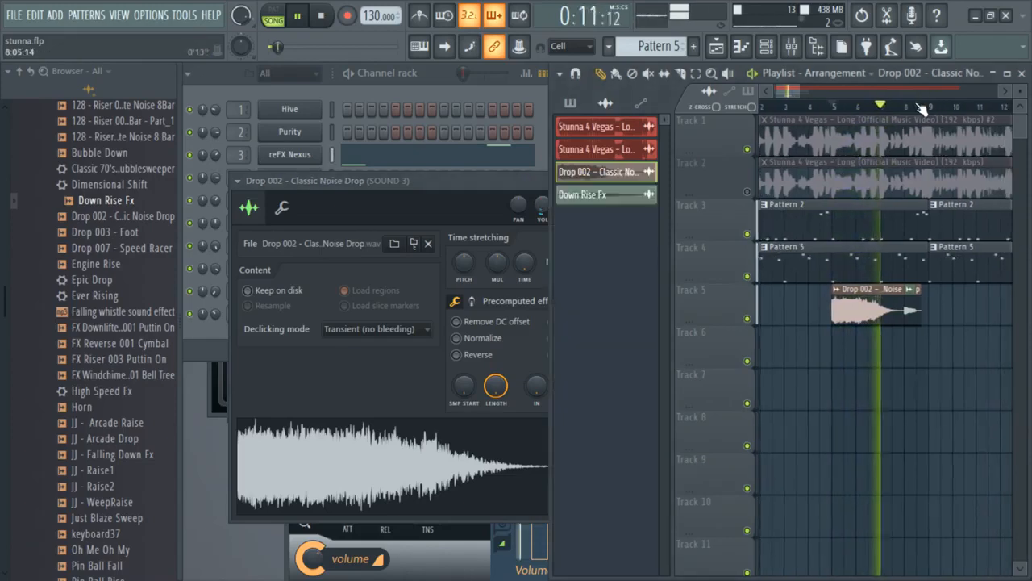
Step: Open the Down Rise Fx channel settings, audition the clip from about bar 8, and save the project
{"action": "double_click", "coordinate": [909, 307]}
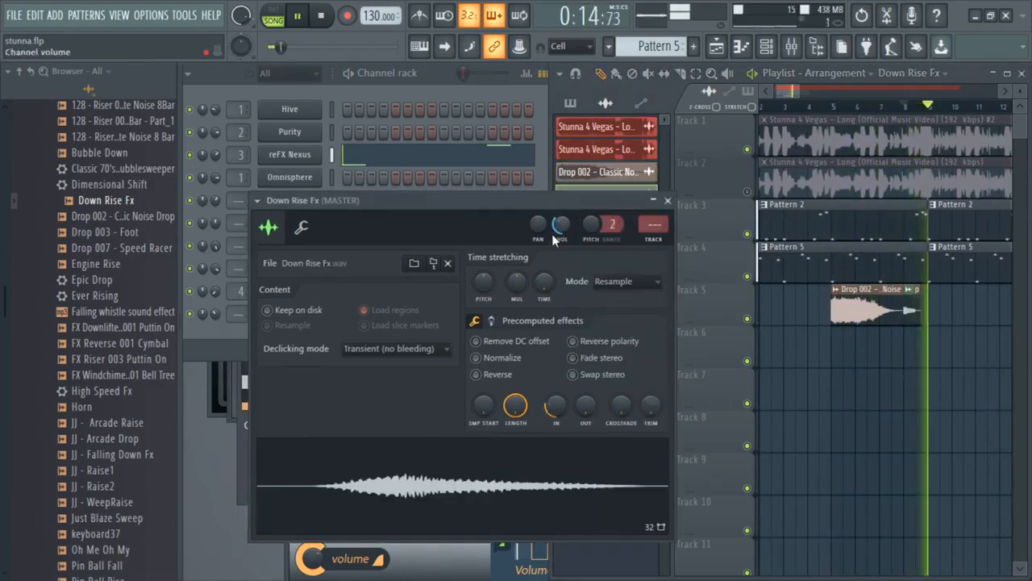
{"action": "left_click", "coordinate": [905, 105]}
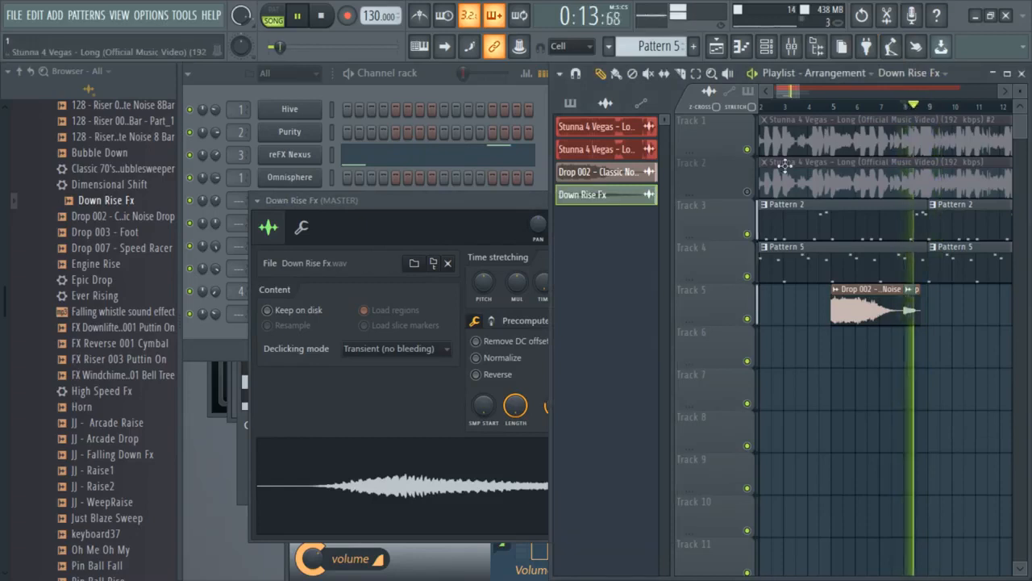
{"action": "left_click_drag", "start_coordinate": [500, 203], "coordinate": [497, 192]}
{"action": "key", "text": "ctrl+s"}
{"action": "key", "text": "space"}
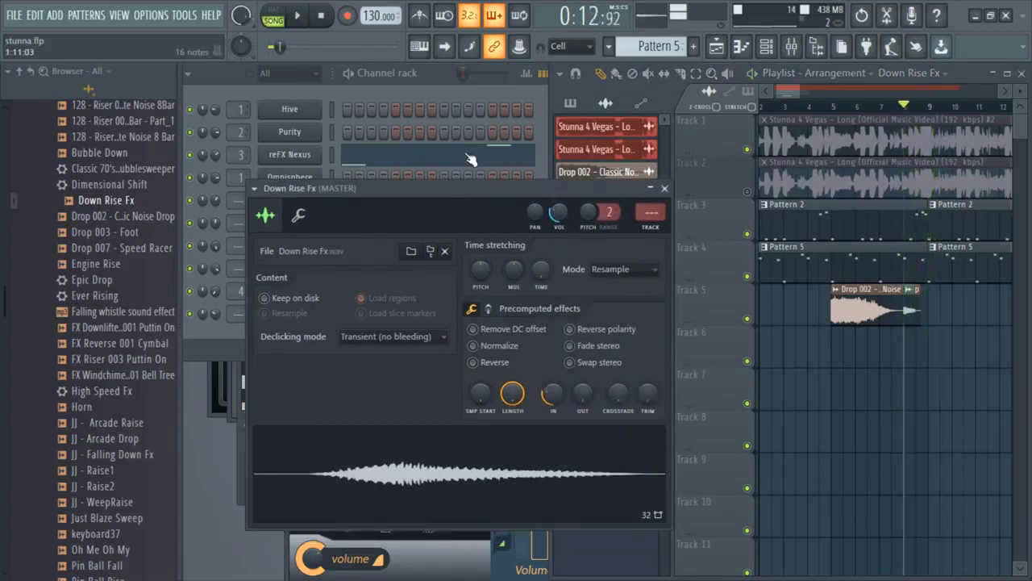
Step: Solo the reference audio on Track 2 and listen to it from bar 9
{"action": "right_click", "coordinate": [747, 193]}
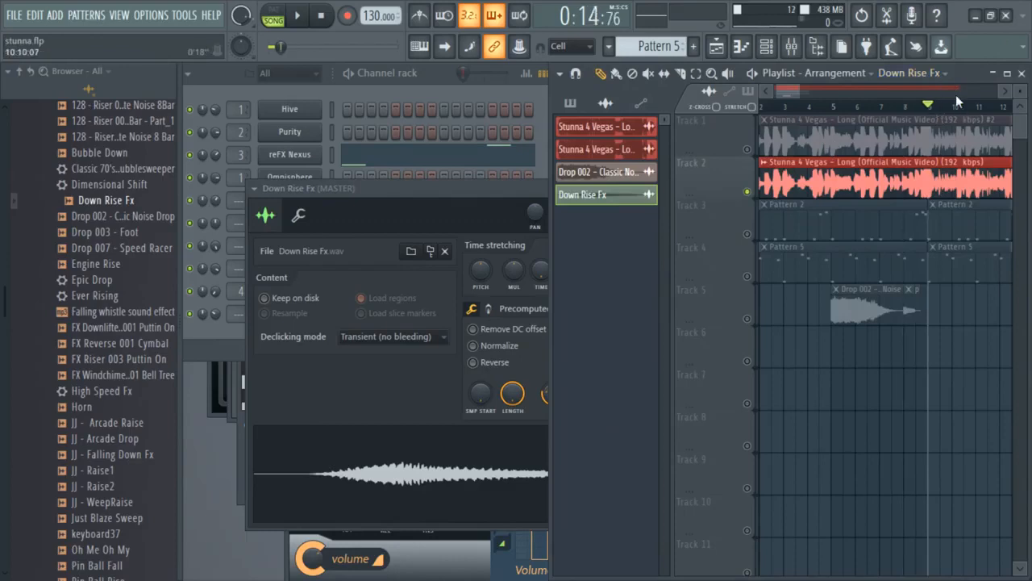
{"action": "key", "text": "space"}
{"action": "left_click_drag", "start_coordinate": [805, 92], "coordinate": [825, 94]}
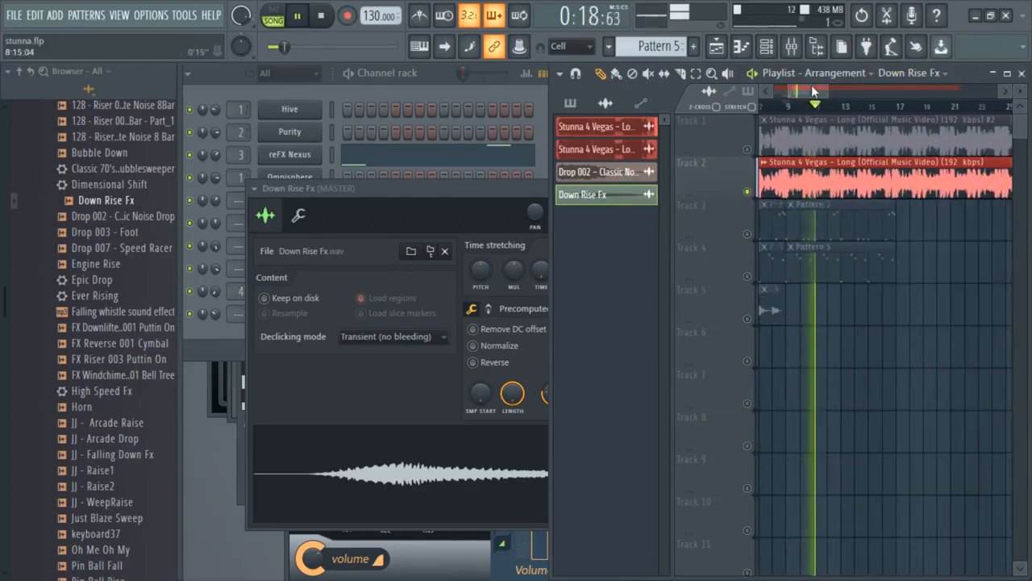
{"action": "key", "text": "space"}
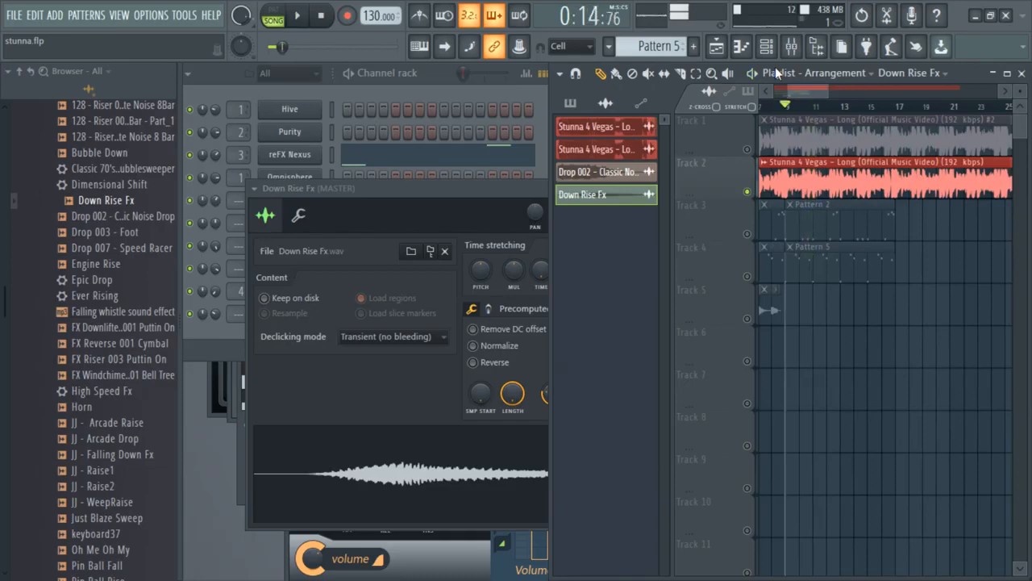
Step: Create a new empty pattern and audition Hard Snare 3 from the New School Snares folder of the Arcade Era Kit
{"action": "left_click", "coordinate": [693, 46]}
{"action": "scroll", "coordinate": [149, 411], "scroll_direction": "up", "scroll_amount": 5}
{"action": "scroll", "coordinate": [150, 411], "scroll_direction": "up", "scroll_amount": 2}
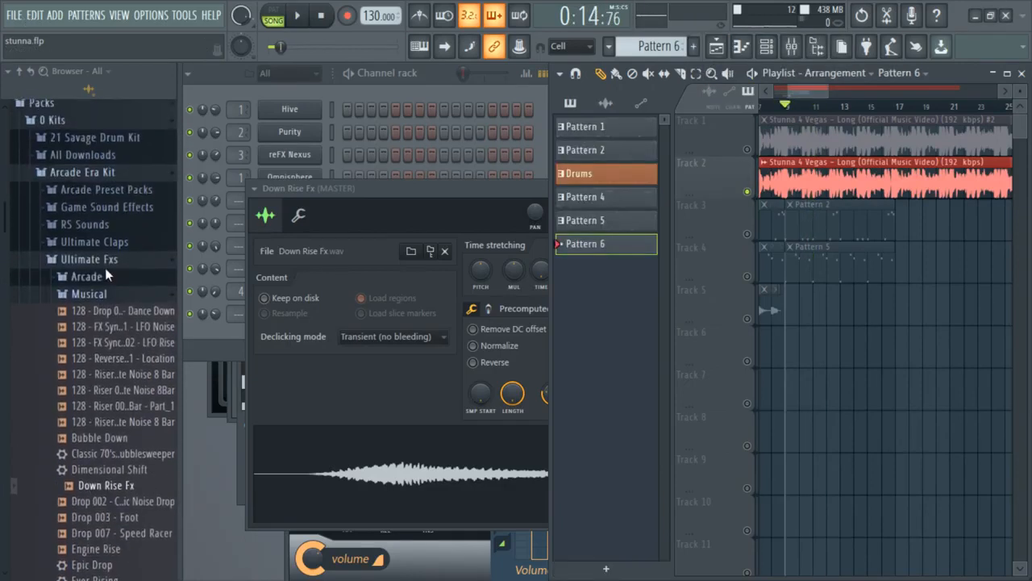
{"action": "left_click", "coordinate": [103, 261]}
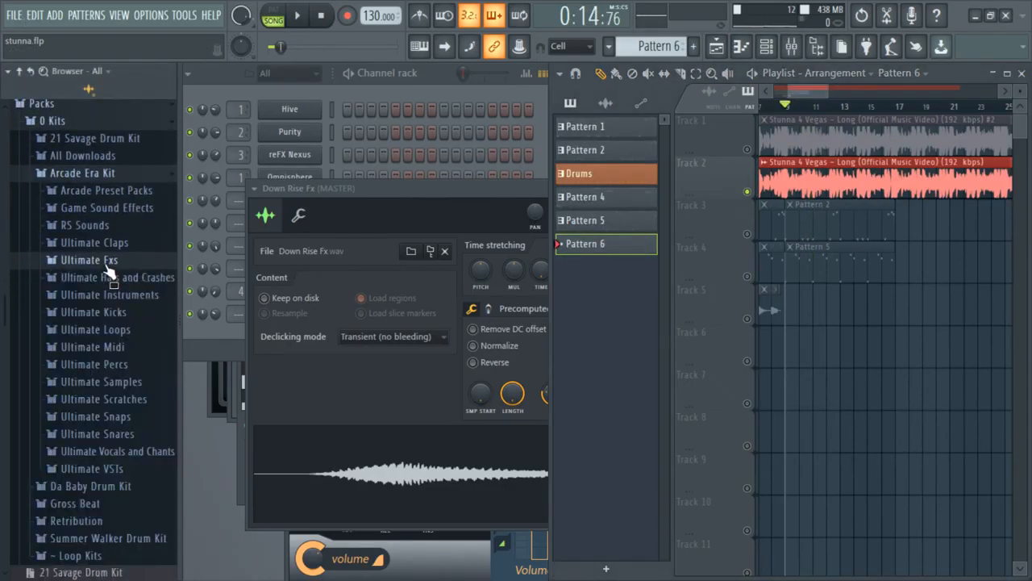
{"action": "left_click", "coordinate": [101, 433]}
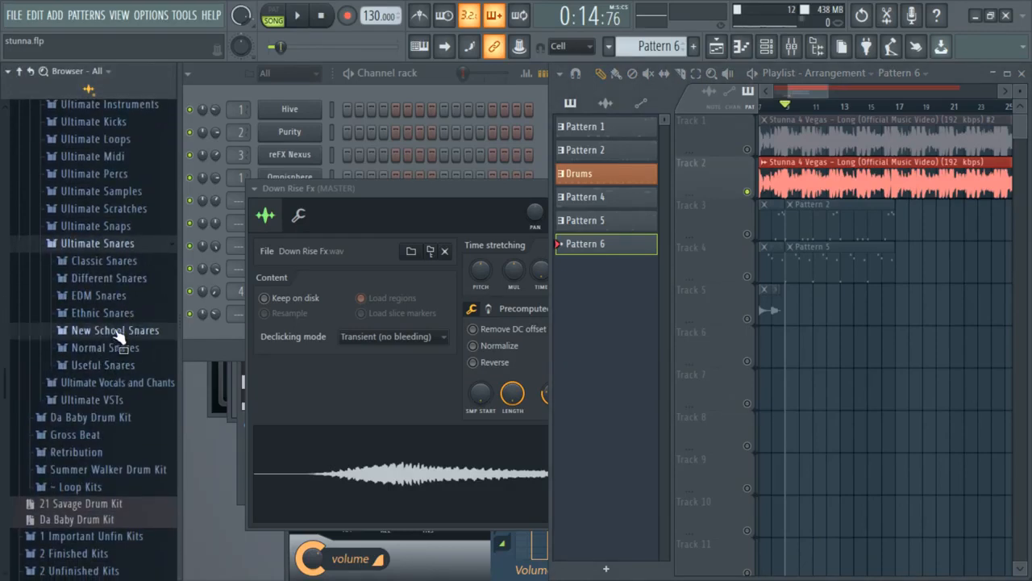
{"action": "left_click", "coordinate": [113, 333]}
{"action": "scroll", "coordinate": [103, 265], "scroll_direction": "down", "scroll_amount": 5}
{"action": "left_click", "coordinate": [118, 237]}
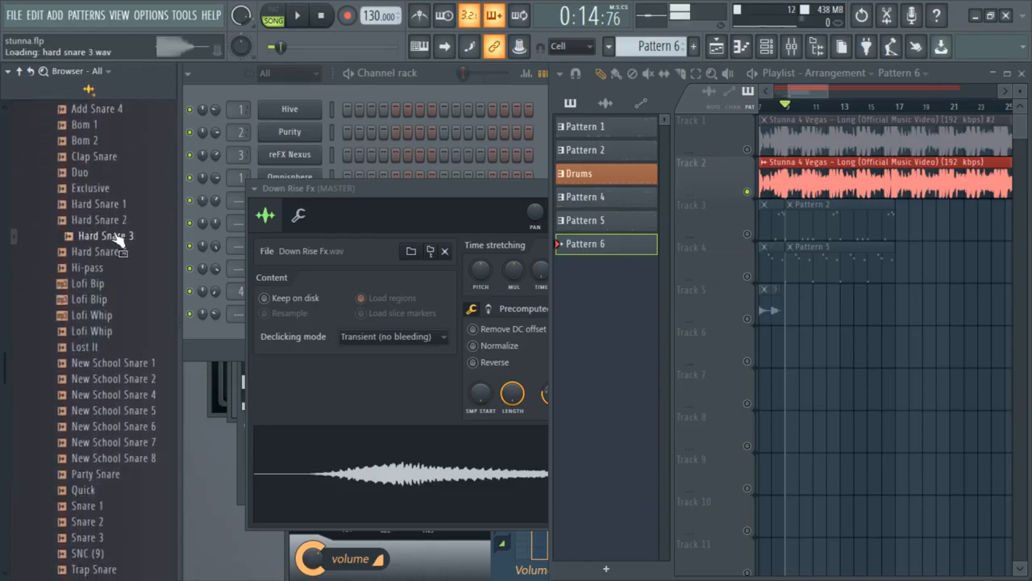
Step: Load Hard Snare 3 into the channel rack as a new channel and open its sample settings
{"action": "left_click_drag", "start_coordinate": [107, 236], "coordinate": [375, 393]}
{"action": "left_click", "coordinate": [125, 237]}
{"action": "left_click", "coordinate": [404, 83]}
{"action": "left_click_drag", "start_coordinate": [286, 326], "coordinate": [290, 333]}
{"action": "left_click", "coordinate": [294, 336]}
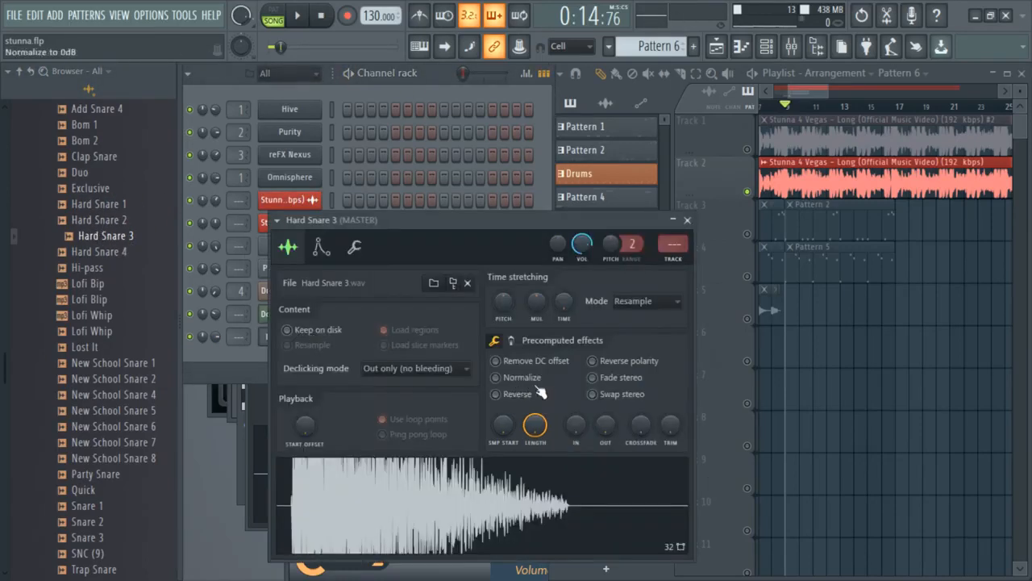
Step: Trim the silence around the Hard Snare 3 sample by raising its silence trimming threshold
{"action": "left_click_drag", "start_coordinate": [555, 220], "coordinate": [634, 64]}
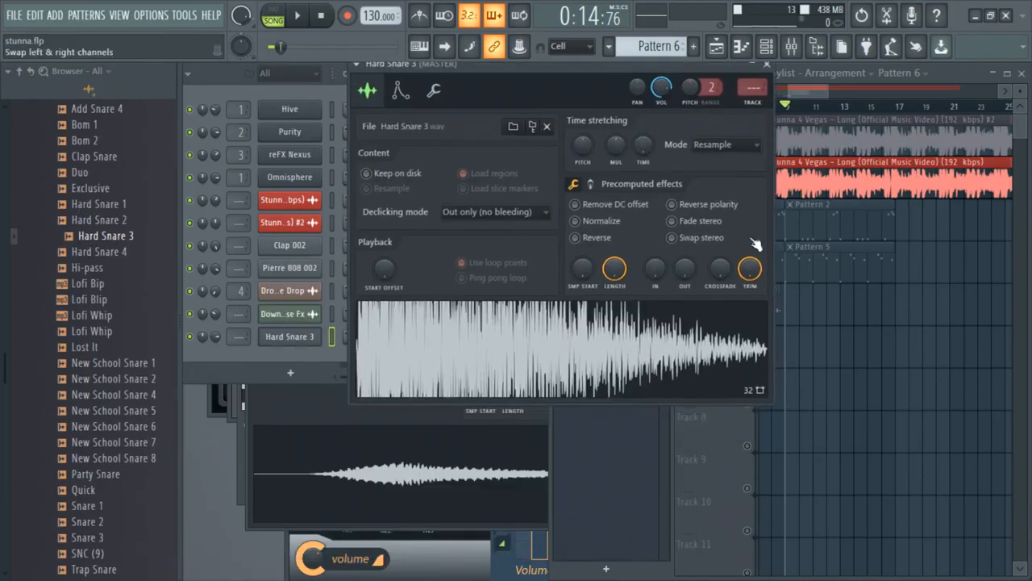
{"action": "left_click_drag", "start_coordinate": [750, 267], "coordinate": [749, 347]}
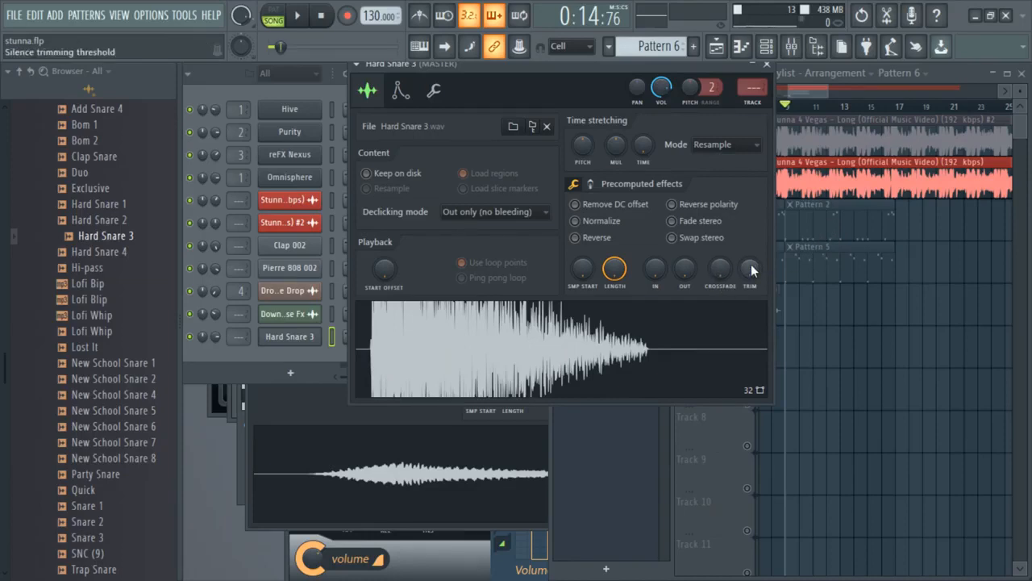
{"action": "left_click_drag", "start_coordinate": [751, 266], "coordinate": [751, 201]}
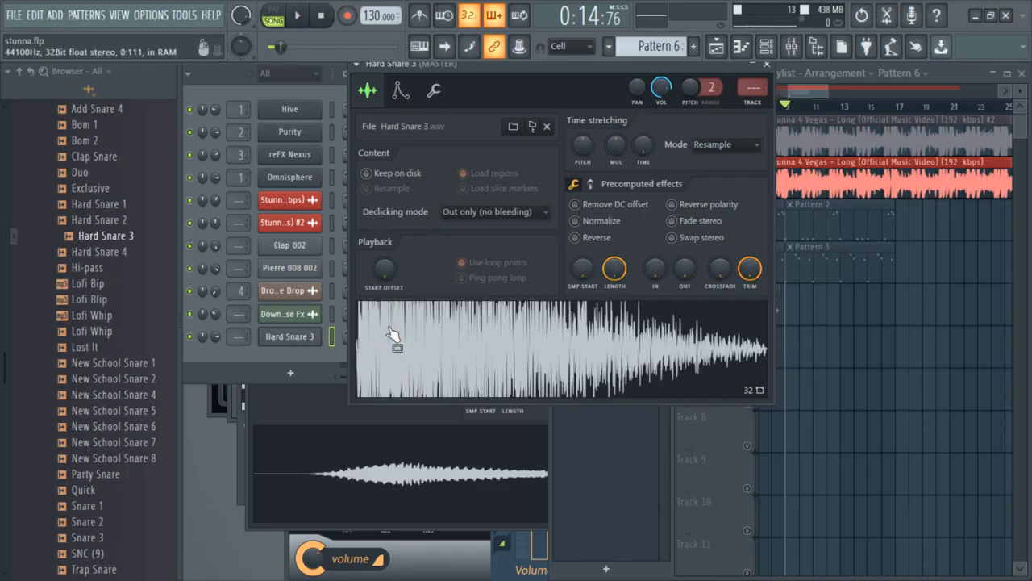
{"action": "left_click_drag", "start_coordinate": [568, 66], "coordinate": [599, 127]}
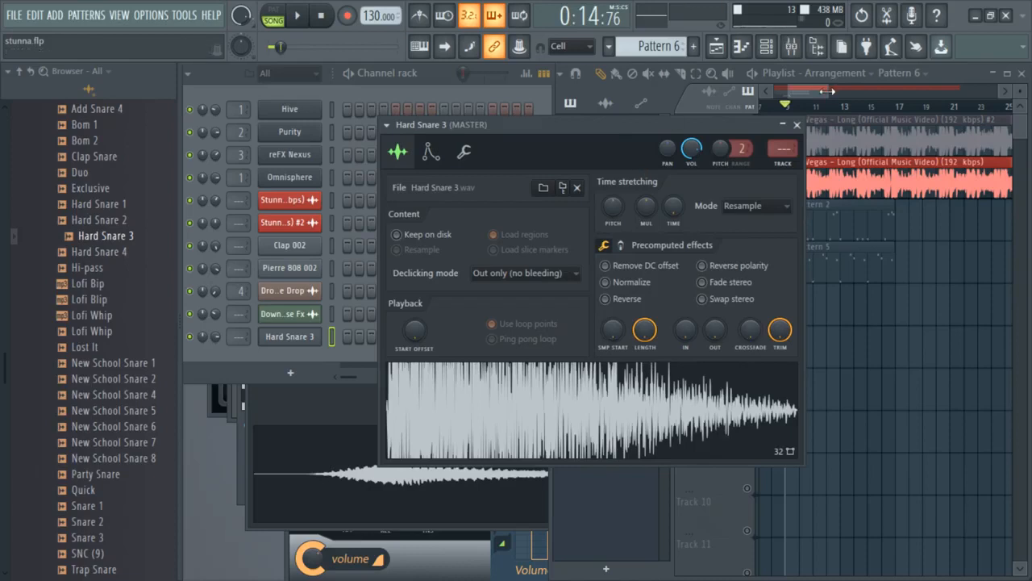
Step: Put a Hard Snare 3 hit on step 9 of Pattern 6 and paint the pattern across Track 5 from bar 9 through bar 16
{"action": "mouse_move", "coordinate": [828, 91]}
{"action": "left_mouse_down"}
{"action": "mouse_move", "coordinate": [805, 91]}
{"action": "mouse_move", "coordinate": [828, 91]}
{"action": "left_mouse_up"}
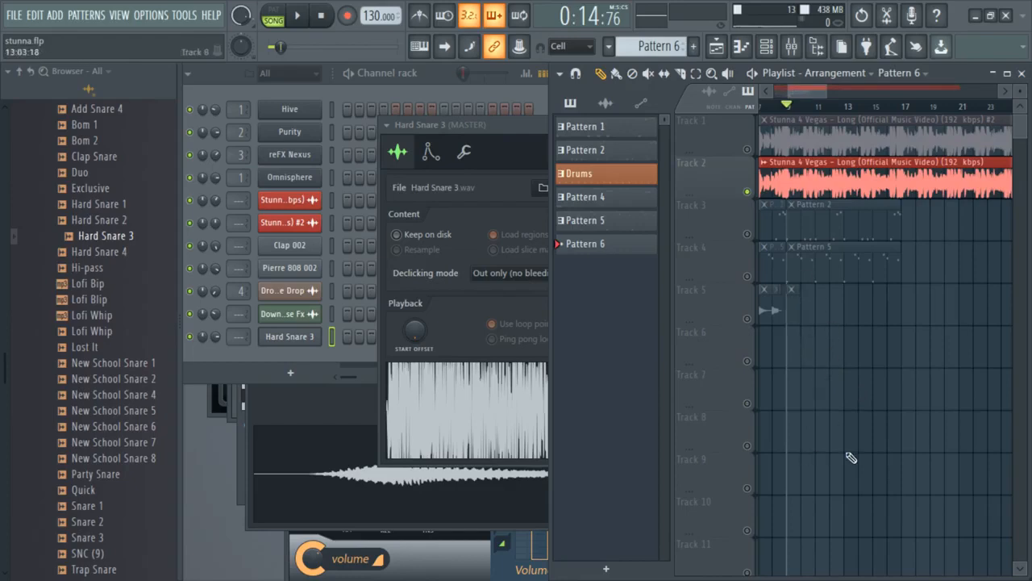
{"action": "left_click", "coordinate": [358, 354]}
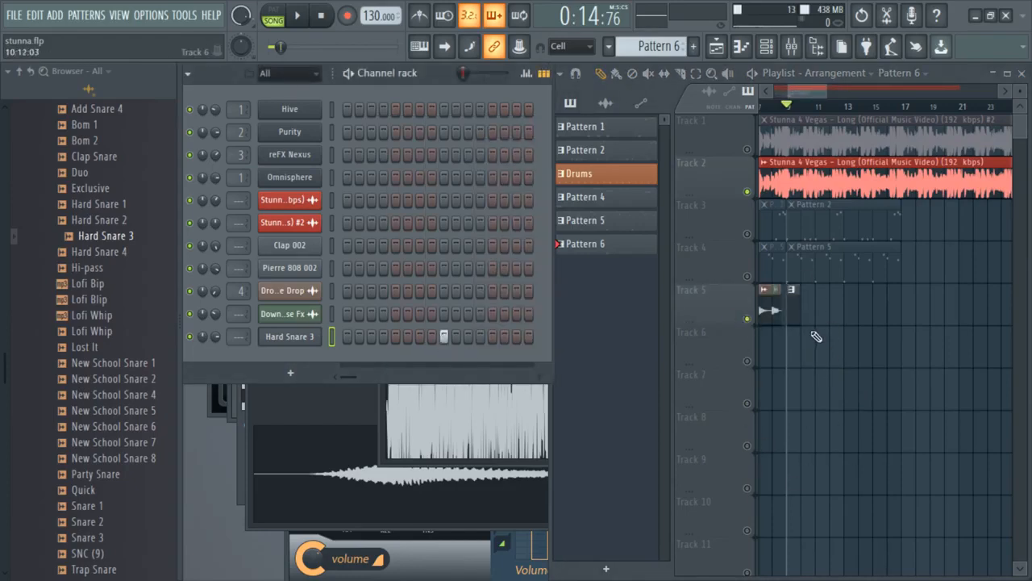
{"action": "mouse_move", "coordinate": [807, 312]}
{"action": "left_mouse_down"}
{"action": "mouse_move", "coordinate": [903, 309]}
{"action": "mouse_move", "coordinate": [876, 318]}
{"action": "left_mouse_up"}
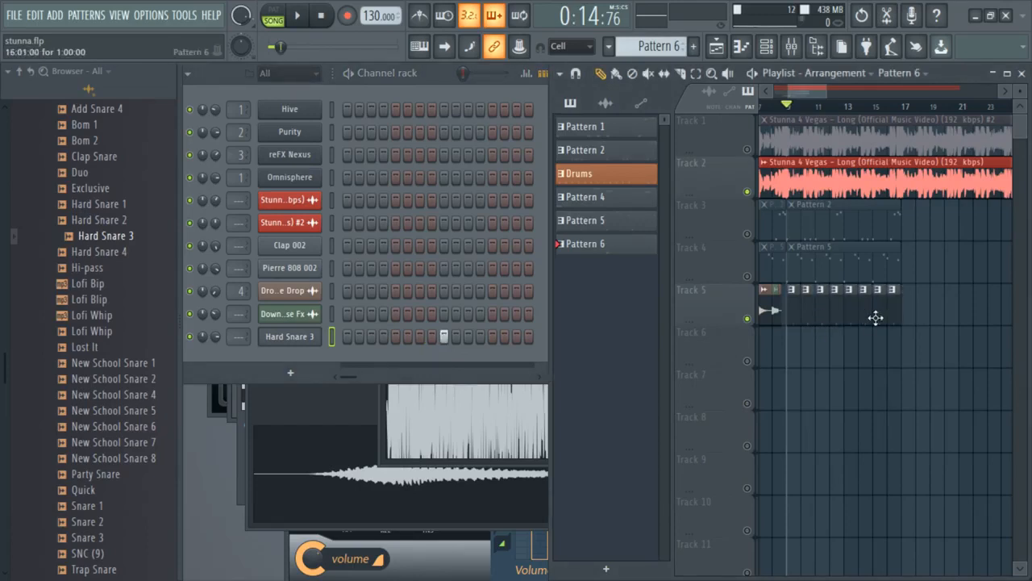
Step: Compare the soloed reference with the recreated beat from bar 9 and lower the Hard Snare 3 channel volume
{"action": "key", "text": "space"}
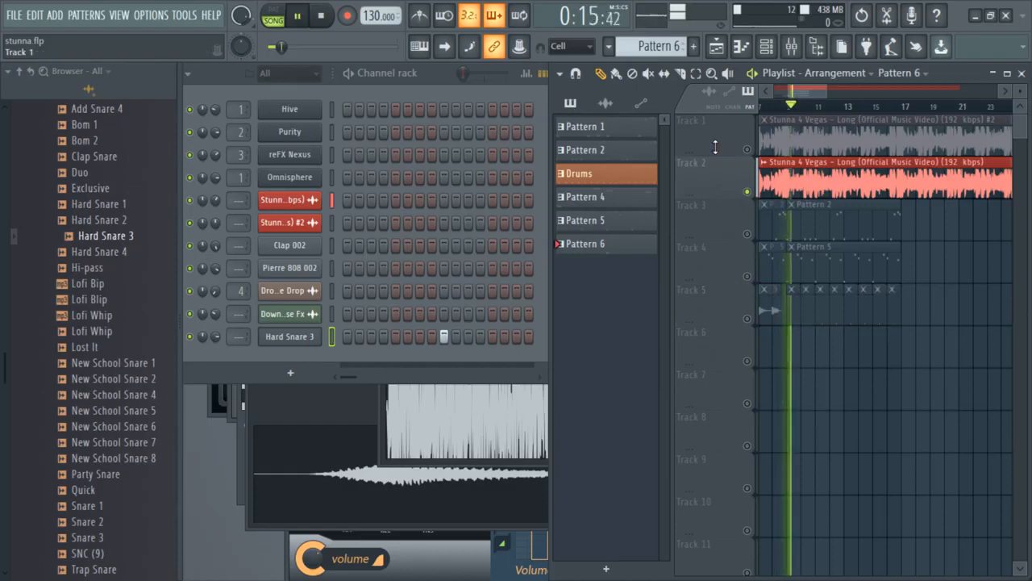
{"action": "scroll", "coordinate": [855, 97], "scroll_direction": "up", "scroll_amount": 2}
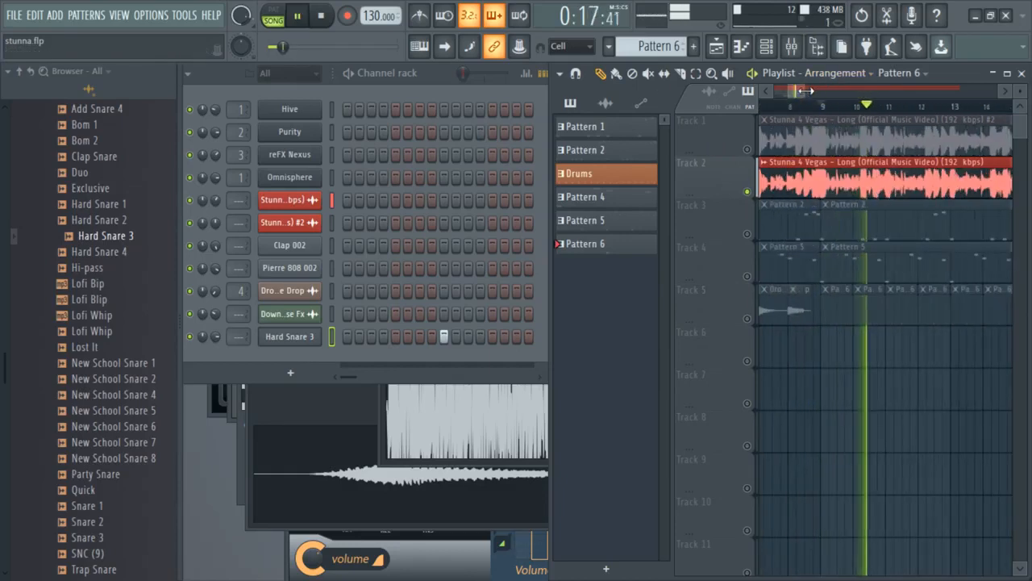
{"action": "right_click", "coordinate": [749, 192]}
{"action": "left_click", "coordinate": [749, 192]}
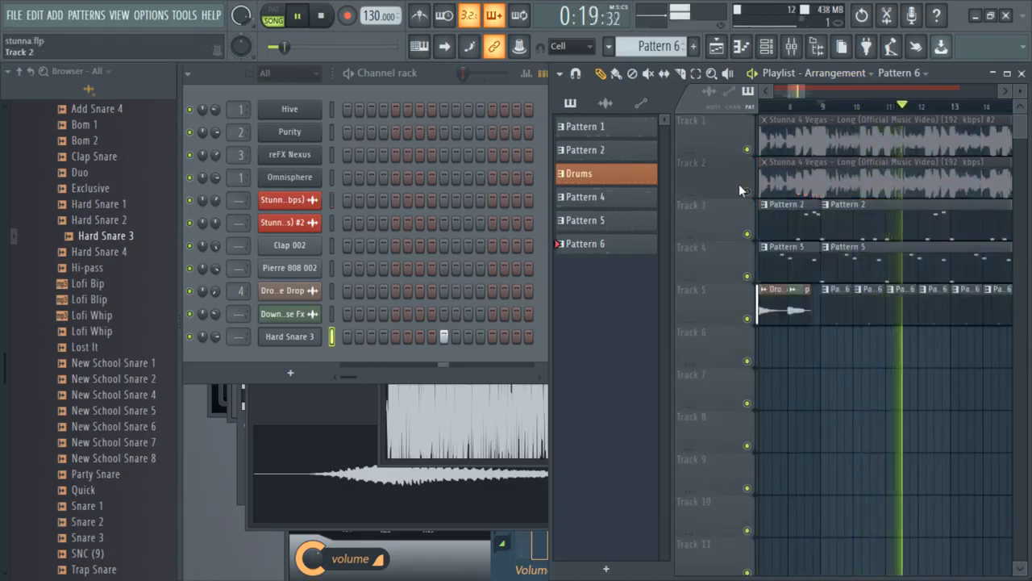
{"action": "left_click_drag", "start_coordinate": [217, 337], "coordinate": [216, 342]}
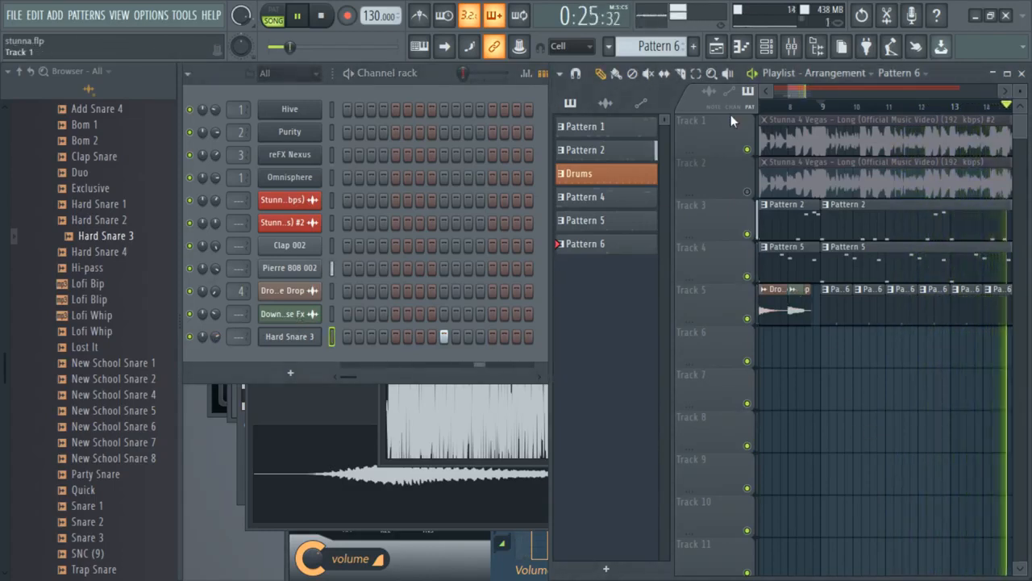
Step: Solo the Track 2 reference audio, then place a new empty pattern on Track 6 at bar 9
{"action": "right_click", "coordinate": [747, 192]}
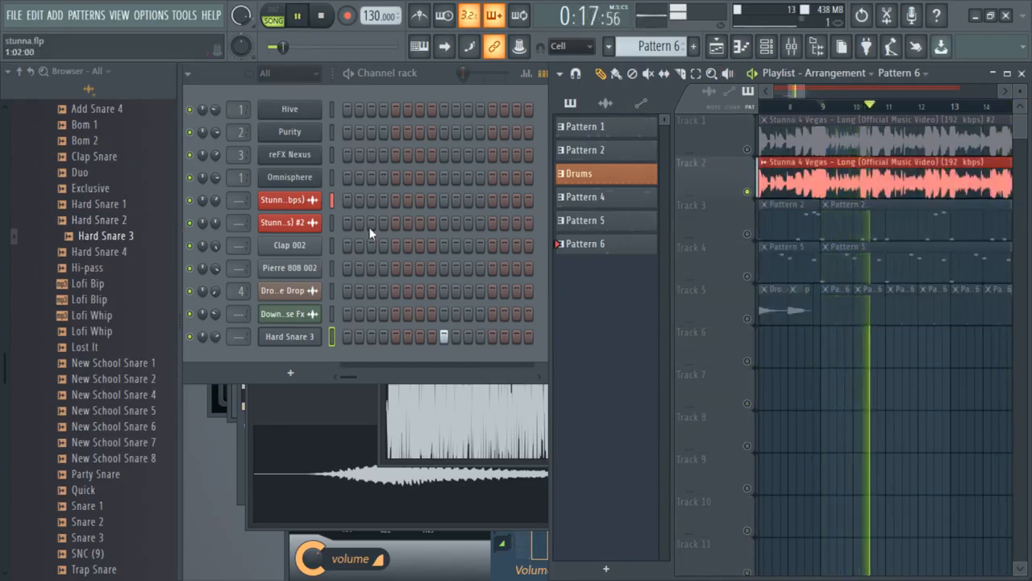
{"action": "key", "text": "space"}
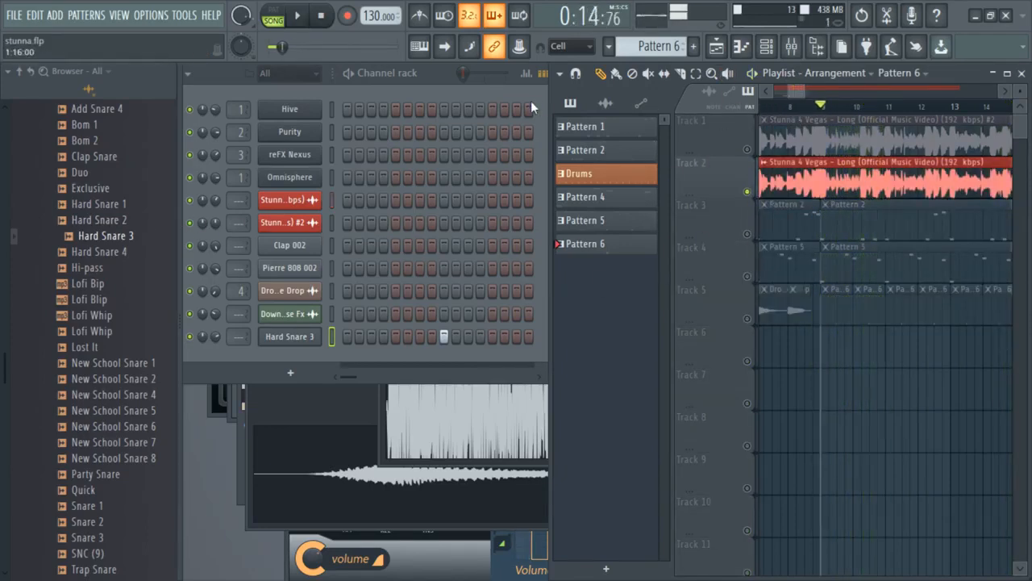
{"action": "left_click", "coordinate": [692, 46]}
{"action": "key", "text": "Return"}
{"action": "left_click", "coordinate": [841, 351]}
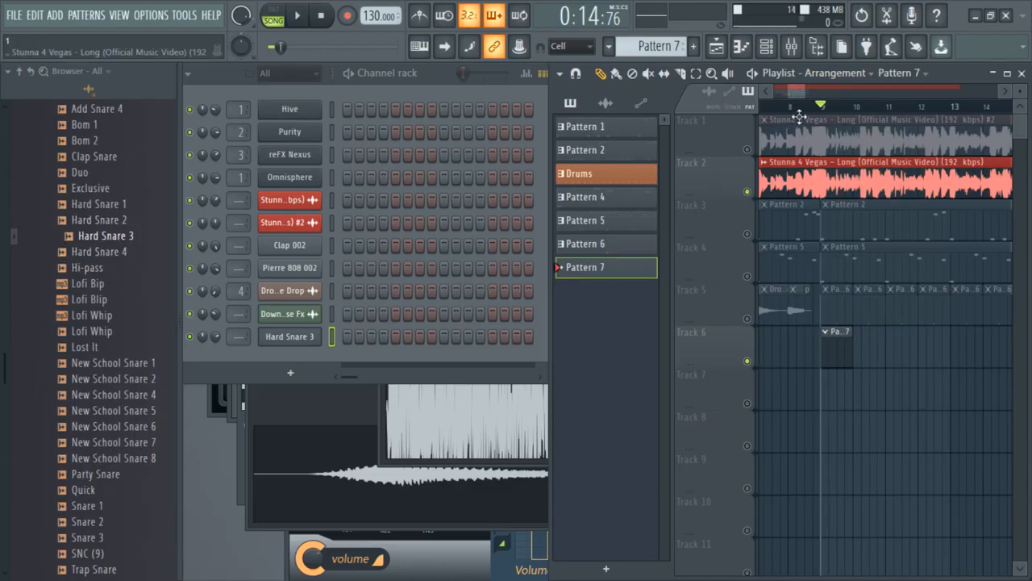
Step: Merge the pattern clips on Track 5 into a single clip
{"action": "scroll", "coordinate": [800, 99], "scroll_direction": "down", "scroll_amount": 2}
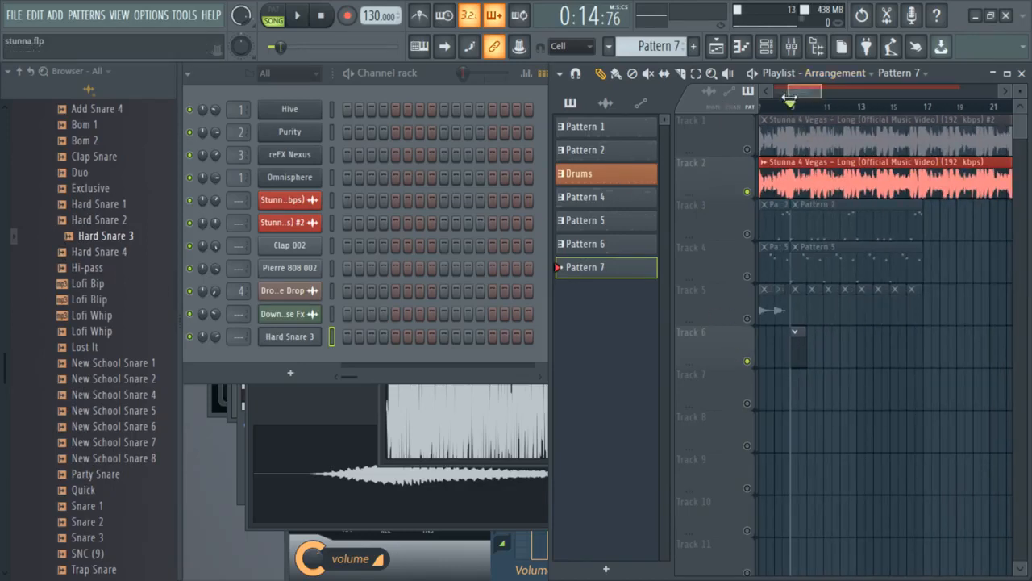
{"action": "right_click", "coordinate": [718, 299]}
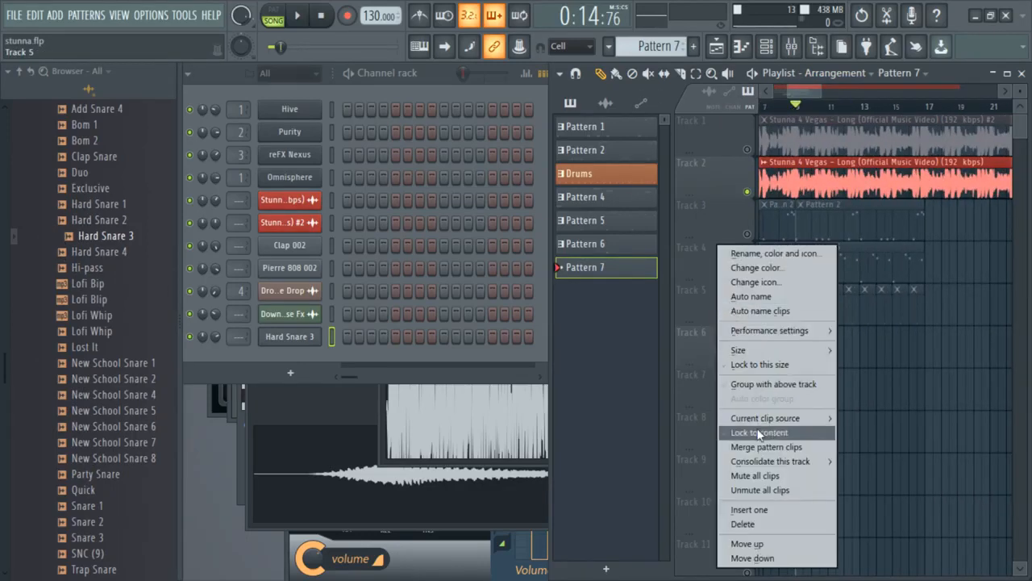
{"action": "left_click", "coordinate": [758, 433]}
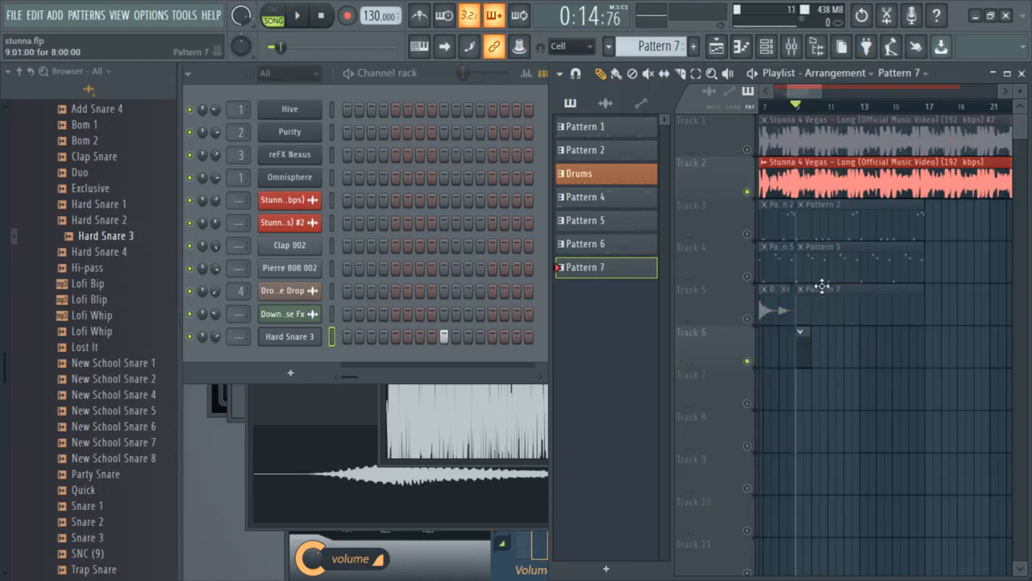
Step: Load Hi Hat 003 from the 21 Savage Drum Kit's Closed Hi Hats folder as a new channel below Hard Snare 3
{"action": "scroll", "coordinate": [95, 371], "scroll_direction": "up", "scroll_amount": 10}
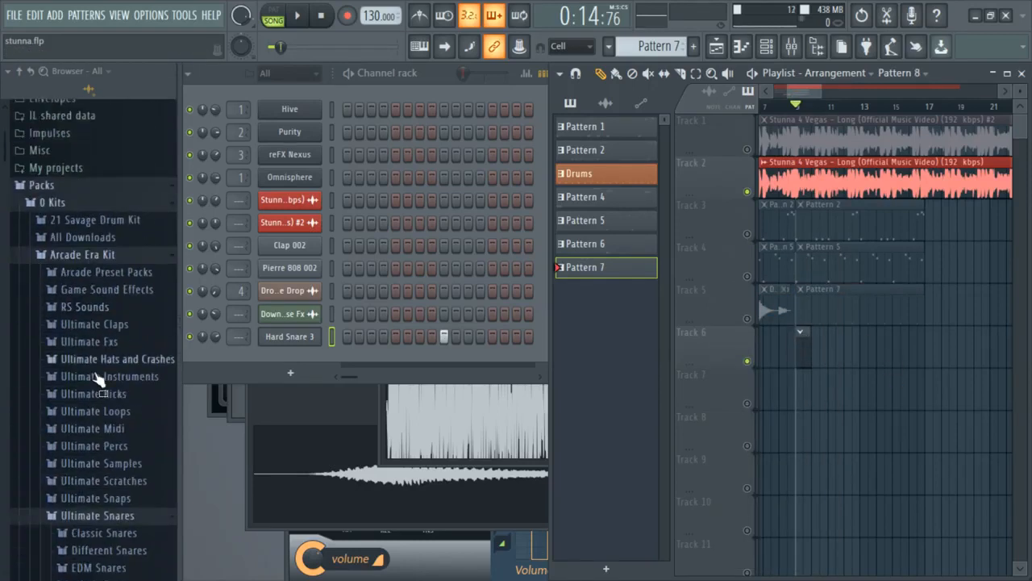
{"action": "scroll", "coordinate": [76, 458], "scroll_direction": "down", "scroll_amount": 3}
{"action": "left_click", "coordinate": [104, 129]}
{"action": "scroll", "coordinate": [60, 247], "scroll_direction": "up", "scroll_amount": 3}
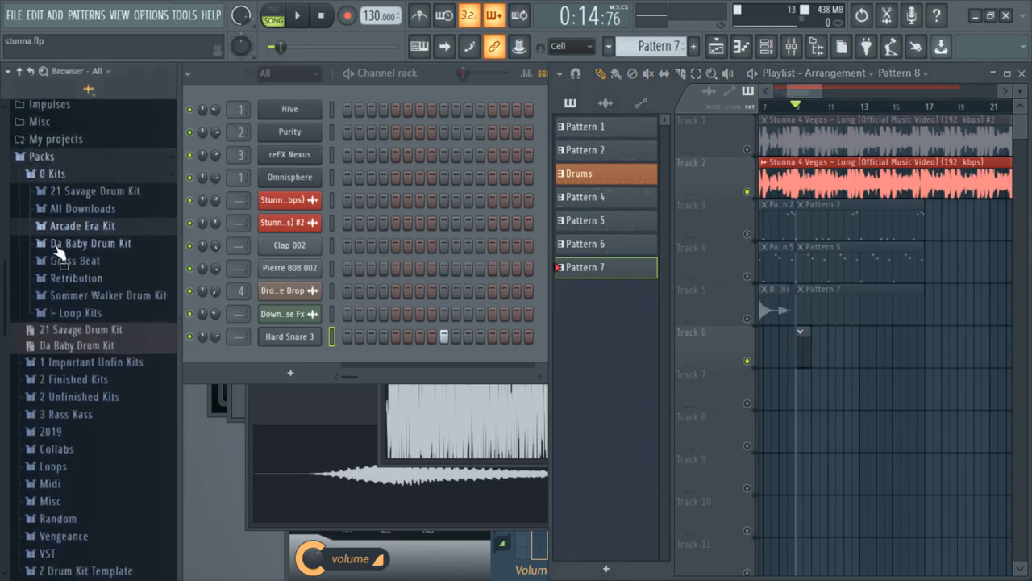
{"action": "left_click", "coordinate": [81, 283]}
{"action": "left_click", "coordinate": [86, 334]}
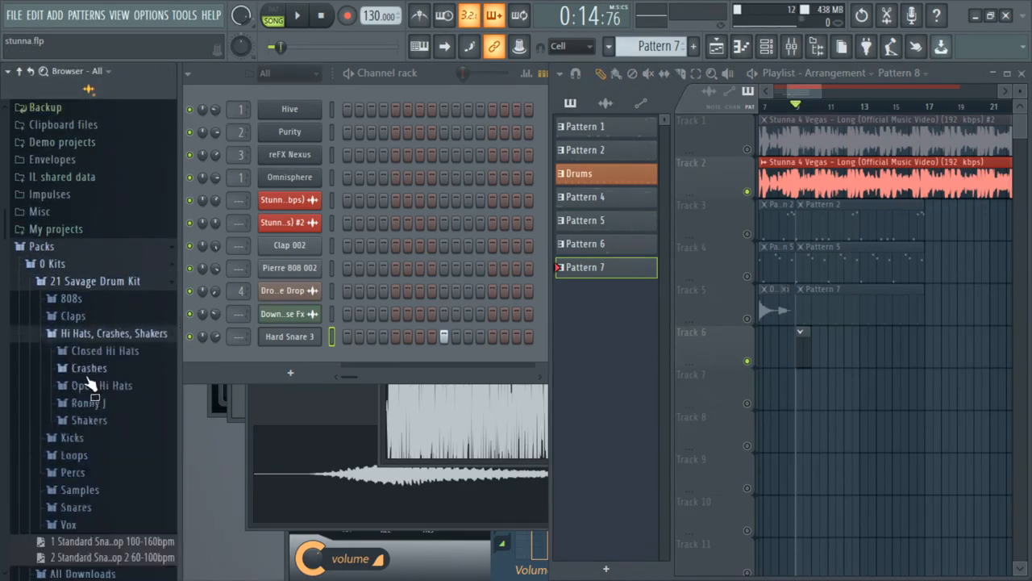
{"action": "left_click", "coordinate": [97, 352]}
{"action": "left_click_drag", "start_coordinate": [108, 383], "coordinate": [379, 386]}
{"action": "left_click_drag", "start_coordinate": [290, 360], "coordinate": [292, 361]}
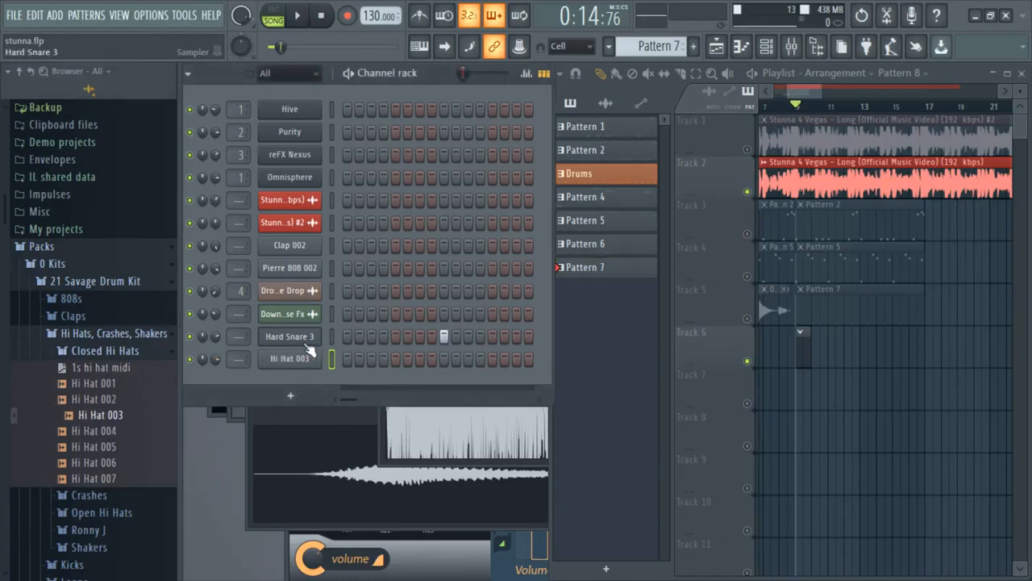
Step: Create Pattern 8, fill the Hi Hat 003 channel every 2 steps and play it against the reference audio
{"action": "left_click", "coordinate": [693, 46]}
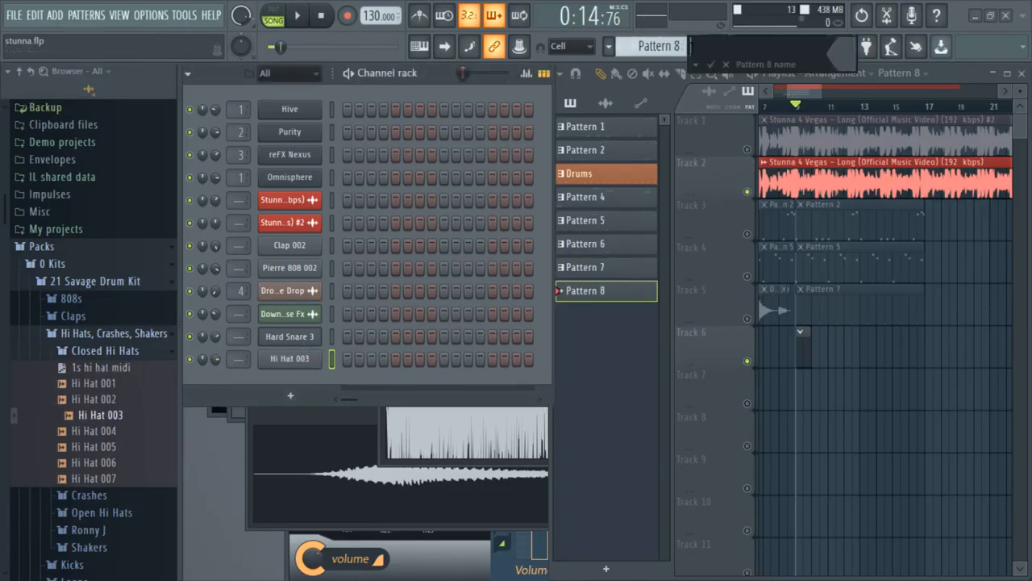
{"action": "right_click", "coordinate": [321, 353]}
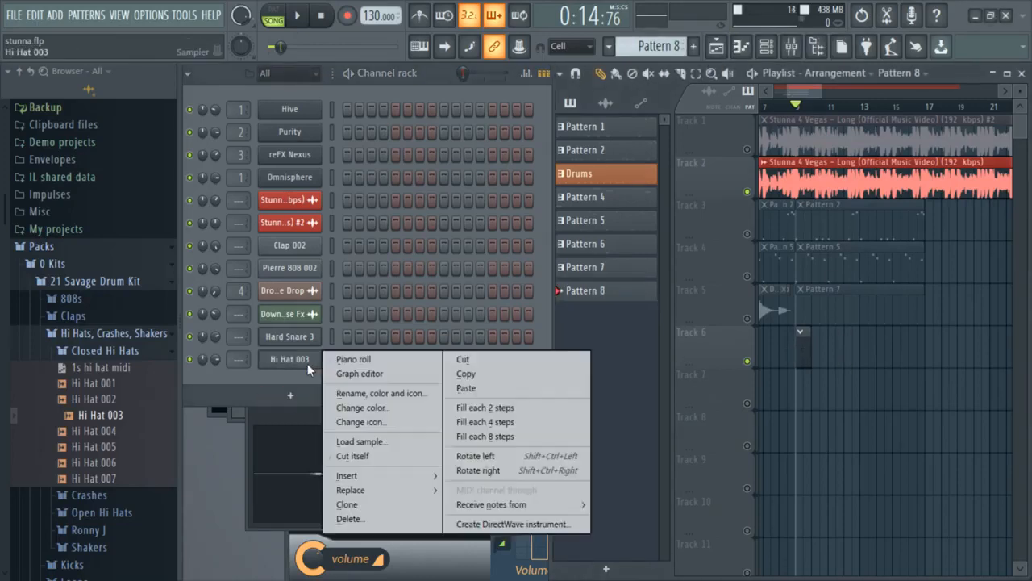
{"action": "left_click", "coordinate": [525, 411]}
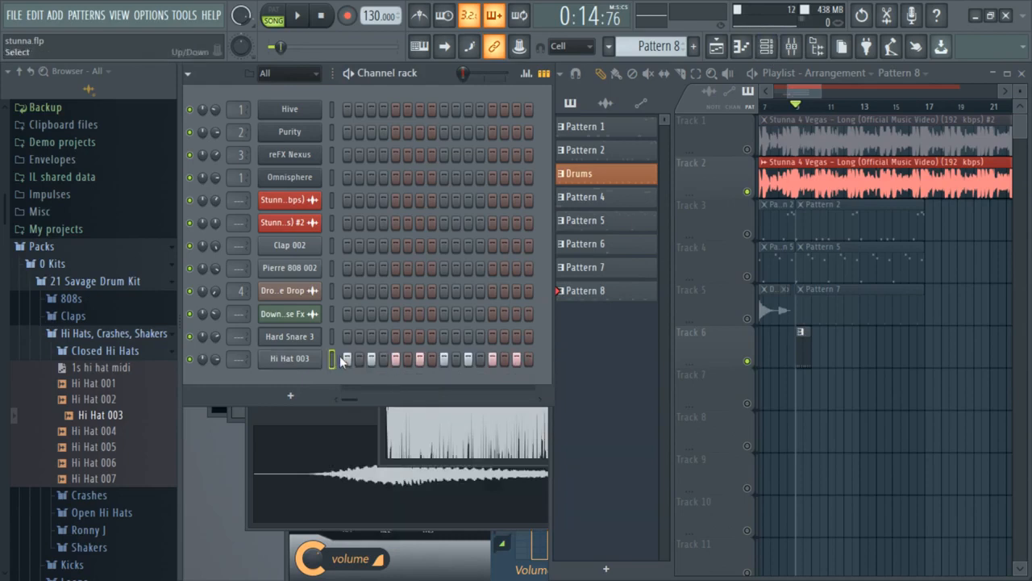
{"action": "left_click_drag", "start_coordinate": [817, 91], "coordinate": [799, 94]}
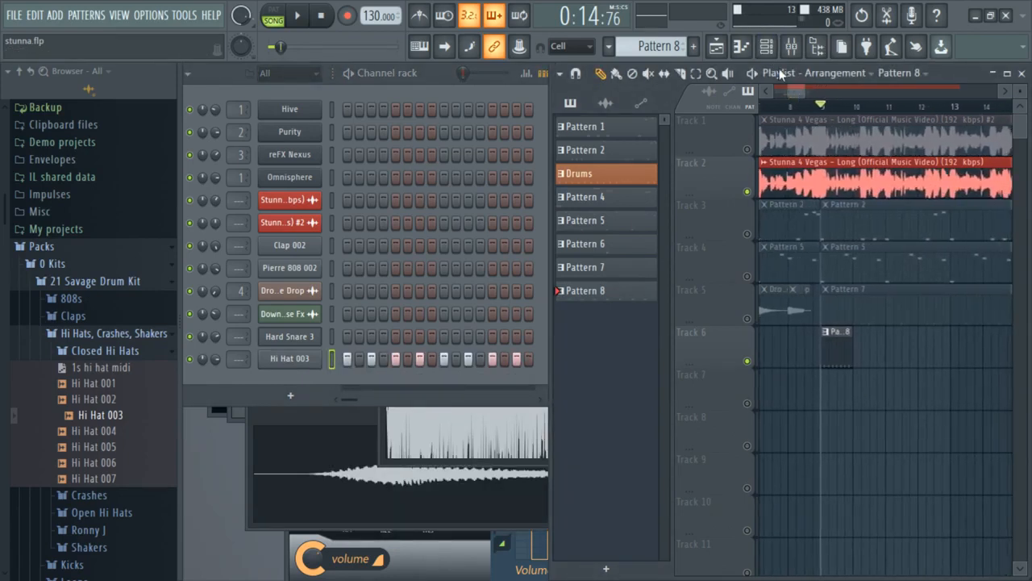
{"action": "key", "text": "space"}
{"action": "key", "text": "space"}
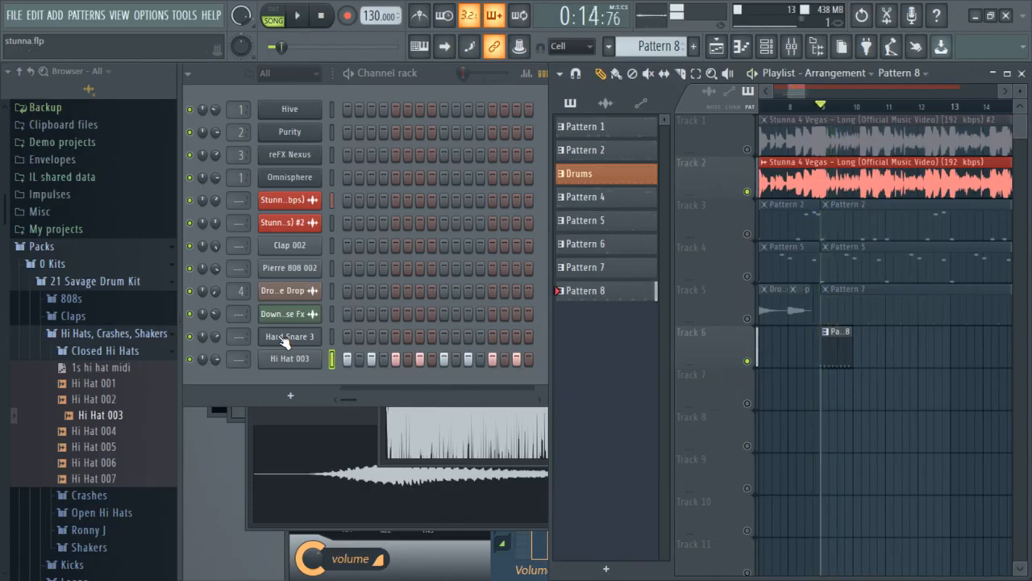
Step: Refill the Hi Hat 003 channel every 8 steps and play it with the reference
{"action": "right_click", "coordinate": [311, 358]}
{"action": "left_click", "coordinate": [533, 438]}
{"action": "key", "text": "space"}
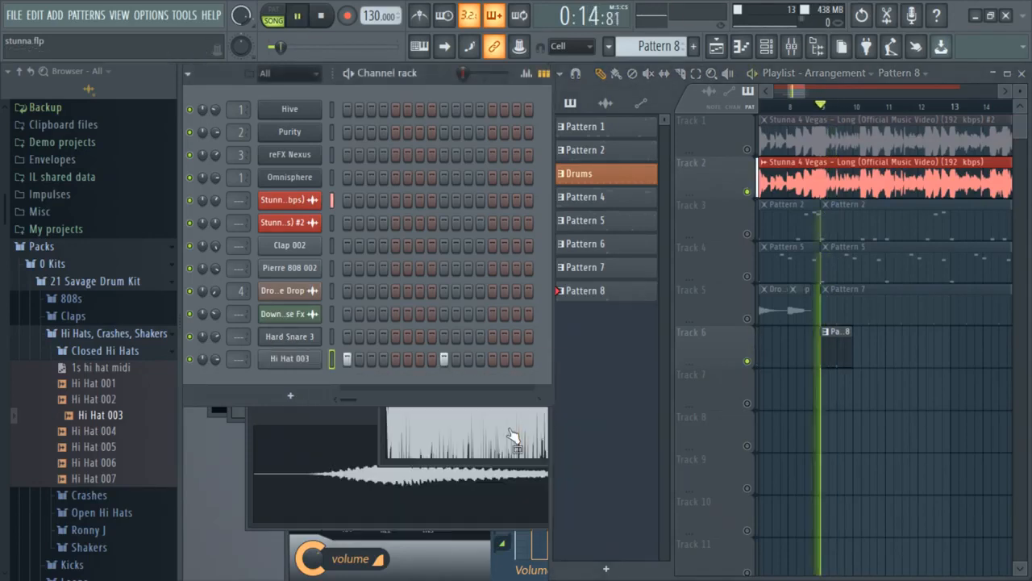
Step: Fill the Hi Hat 003 channel every 4 steps, add a second Pattern 8 clip at bar 10 on Track 6 and play both
{"action": "right_click", "coordinate": [313, 359]}
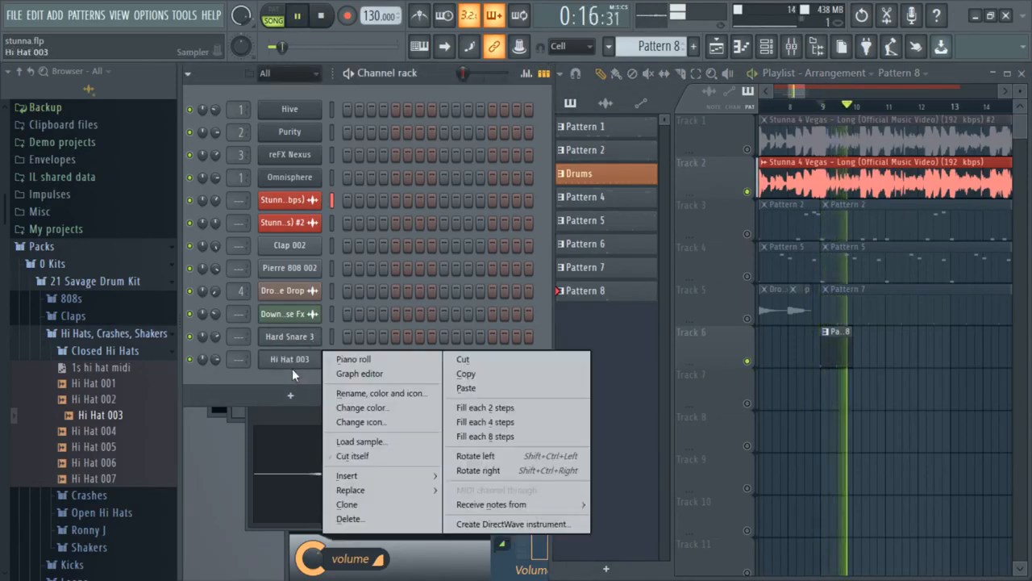
{"action": "left_click", "coordinate": [516, 423]}
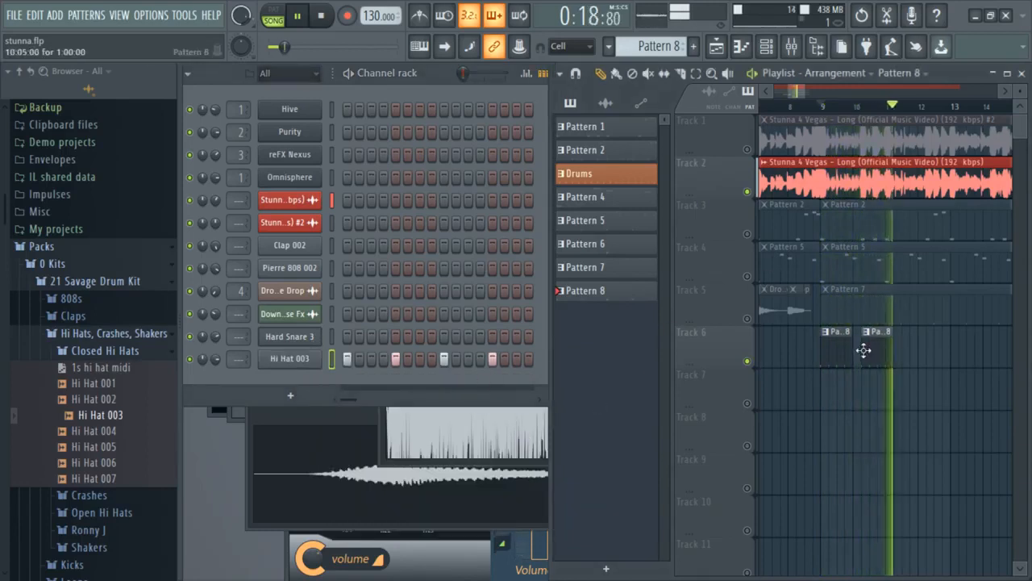
{"action": "left_click", "coordinate": [857, 350]}
{"action": "key", "text": "space"}
{"action": "key", "text": "space"}
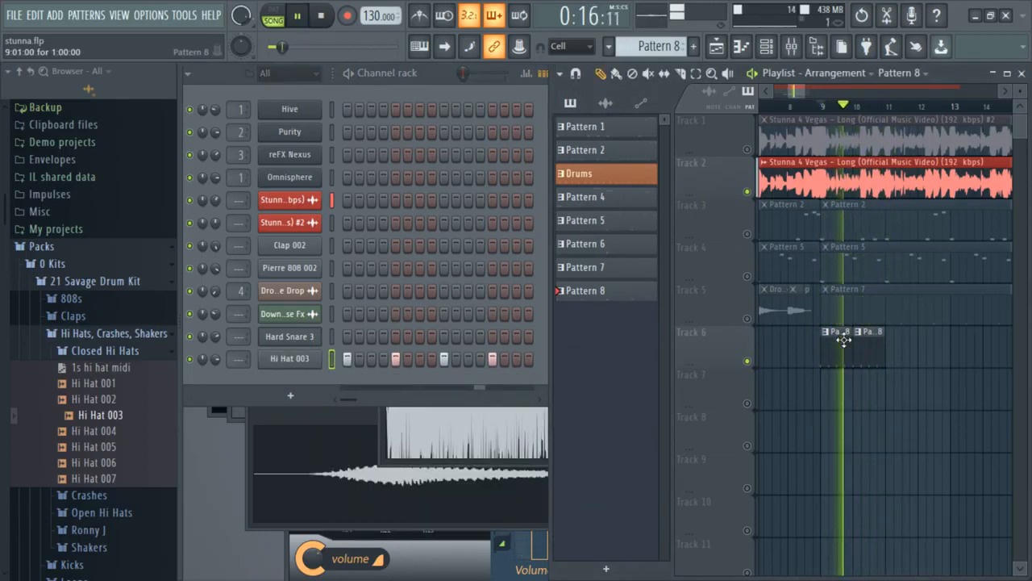
{"action": "key", "text": "space"}
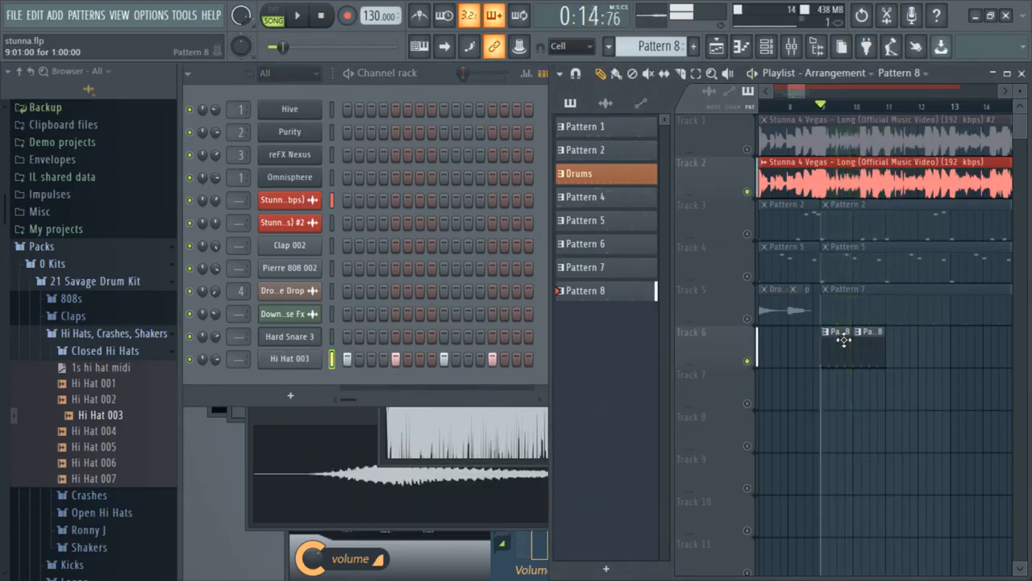
Step: Swap the hi-hat channel's sample for Hi Hat 004 and audition it with the reference
{"action": "left_click", "coordinate": [113, 432]}
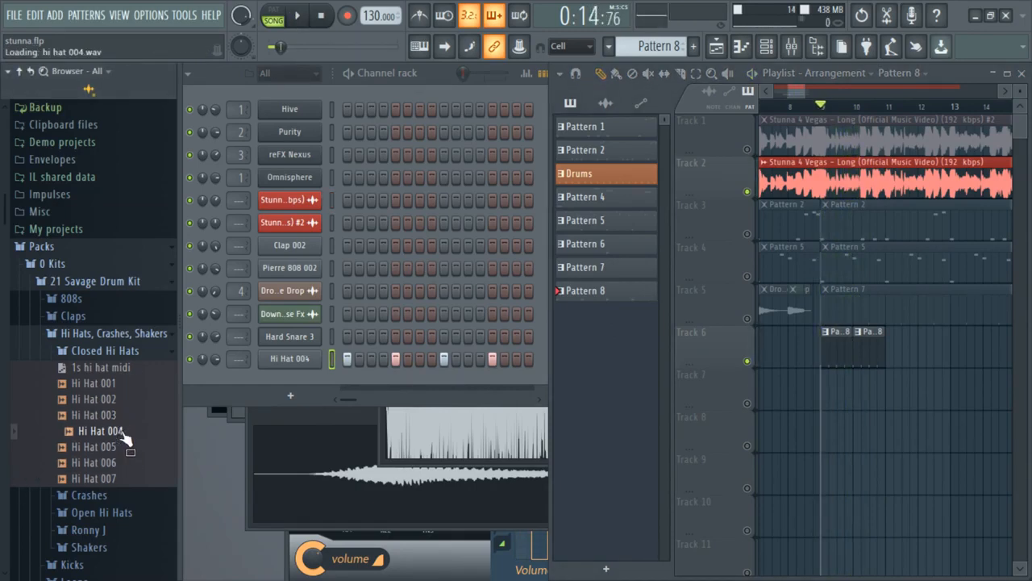
{"action": "key", "text": "space"}
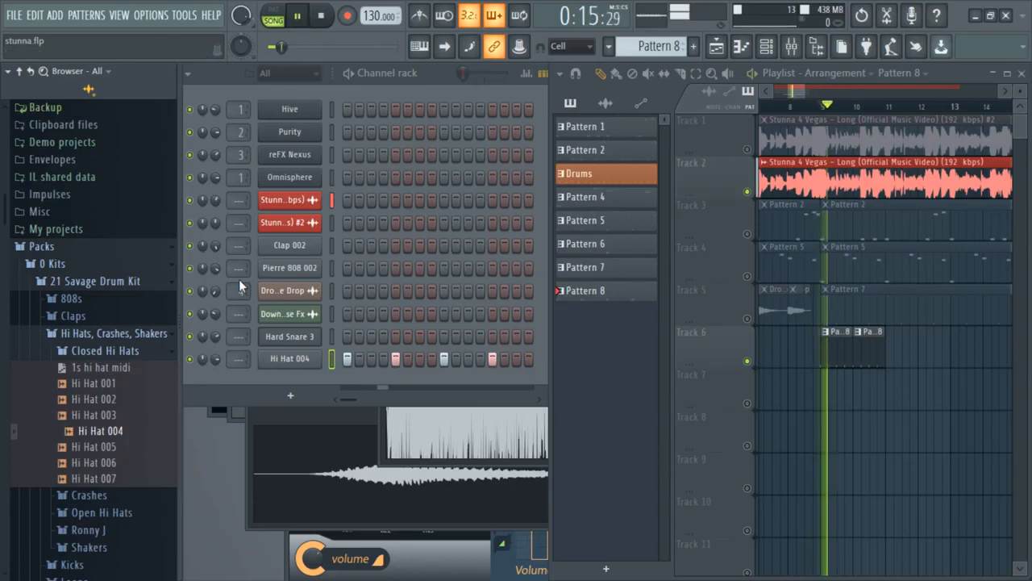
{"action": "key", "text": "space"}
{"action": "scroll", "coordinate": [239, 279], "scroll_direction": "up", "scroll_amount": 4}
Step: Replace the hi-hat channel's sample with Hi Hat 005 and play it against the reference
{"action": "left_click", "coordinate": [121, 447]}
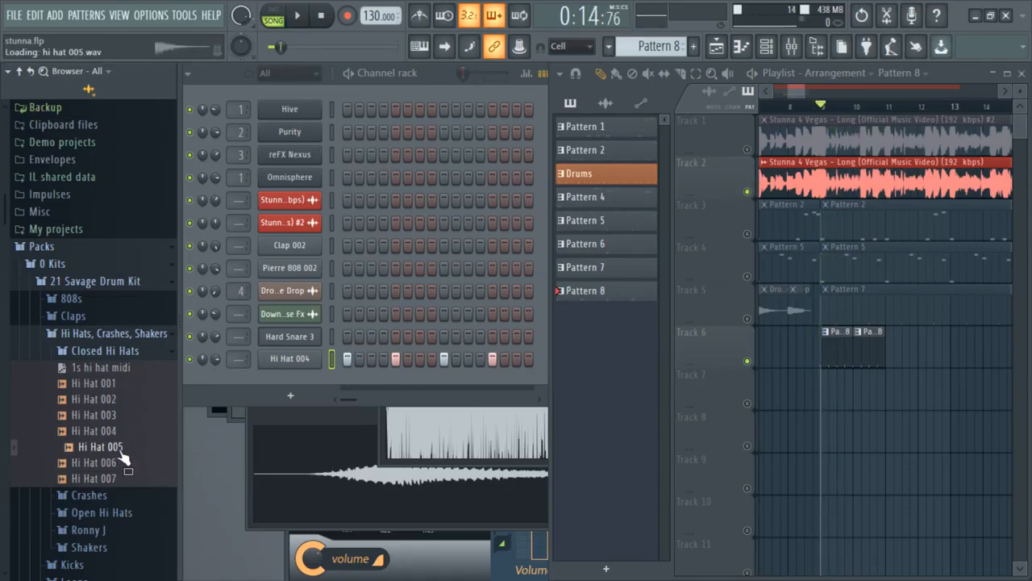
{"action": "key", "text": "space"}
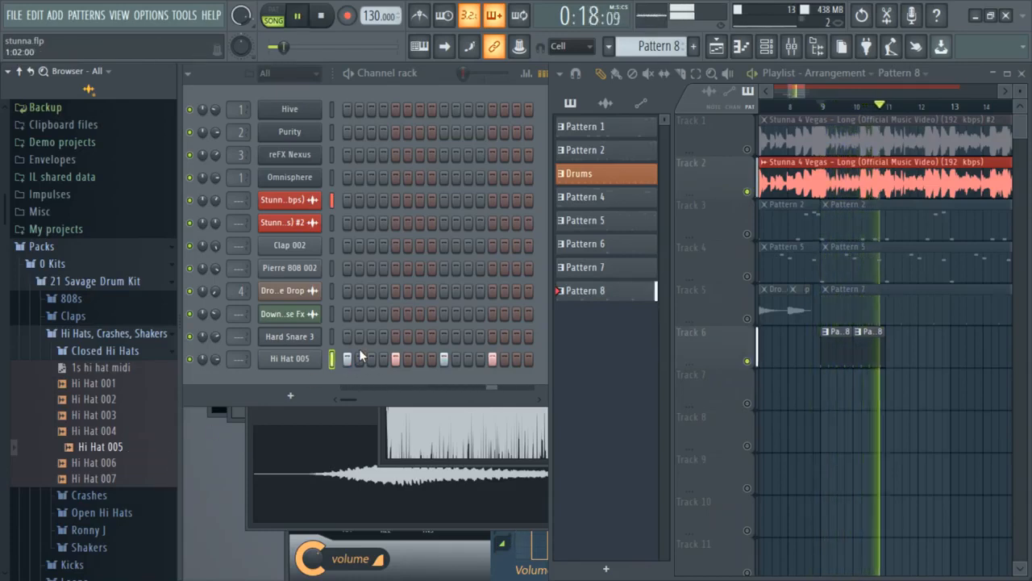
{"action": "key", "text": "space"}
Step: Clear the Hi Hat 005 steps and leave a single hit on step 3
{"action": "left_click_drag", "start_coordinate": [492, 361], "coordinate": [202, 360]}
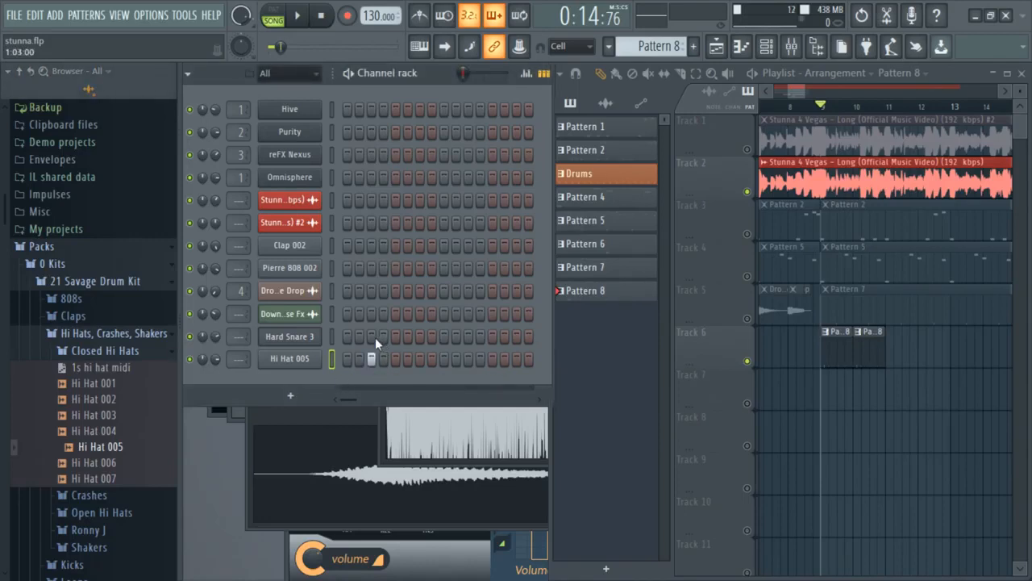
{"action": "left_click_drag", "start_coordinate": [792, 91], "coordinate": [802, 91]}
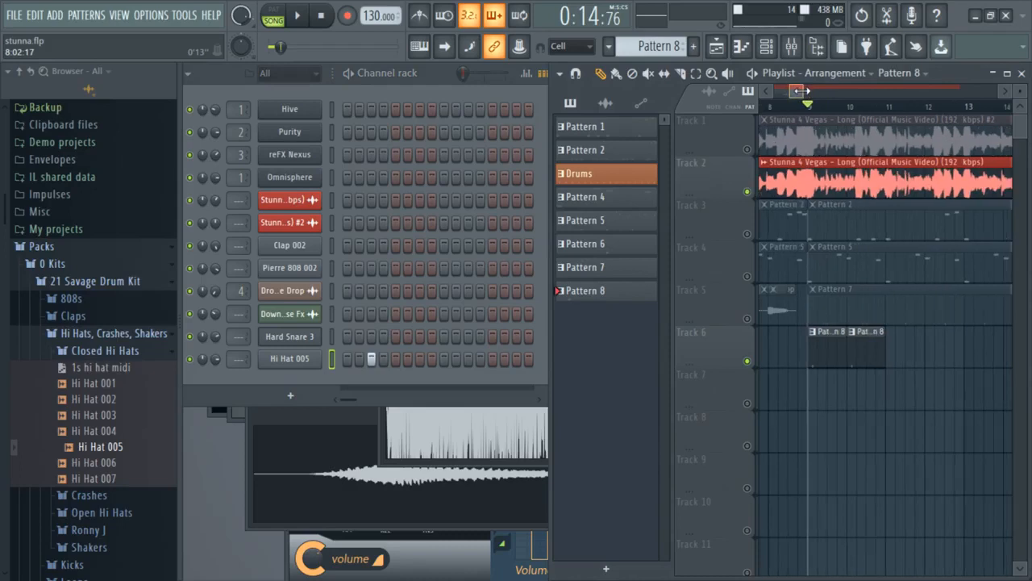
{"action": "left_click", "coordinate": [371, 358]}
{"action": "left_click", "coordinate": [348, 359]}
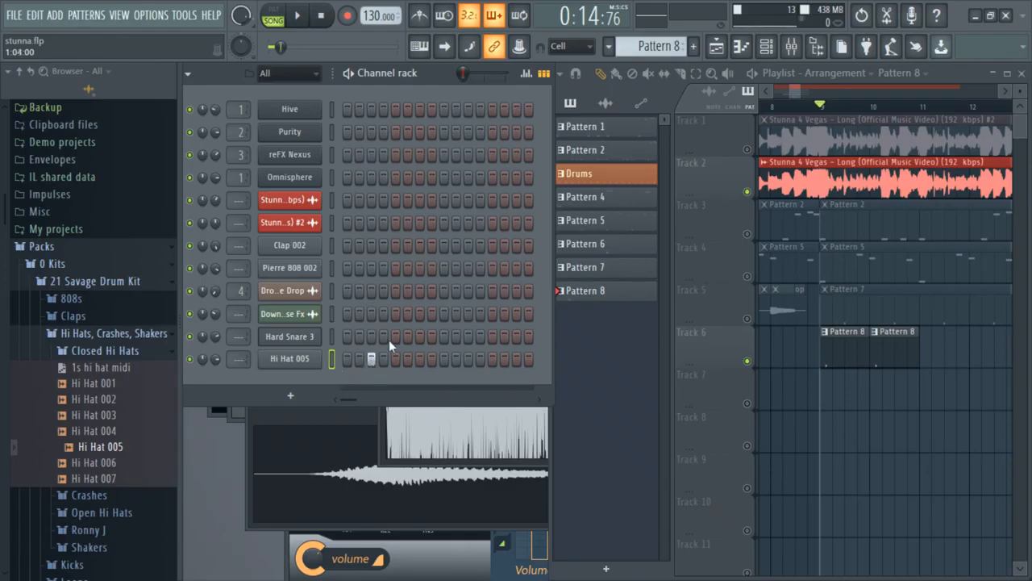
Step: Set the Hi Hat 005 channel volume to 64% and replay the start of Pattern 8 to compare its timing with the reference
{"action": "left_click_drag", "start_coordinate": [795, 97], "coordinate": [792, 90]}
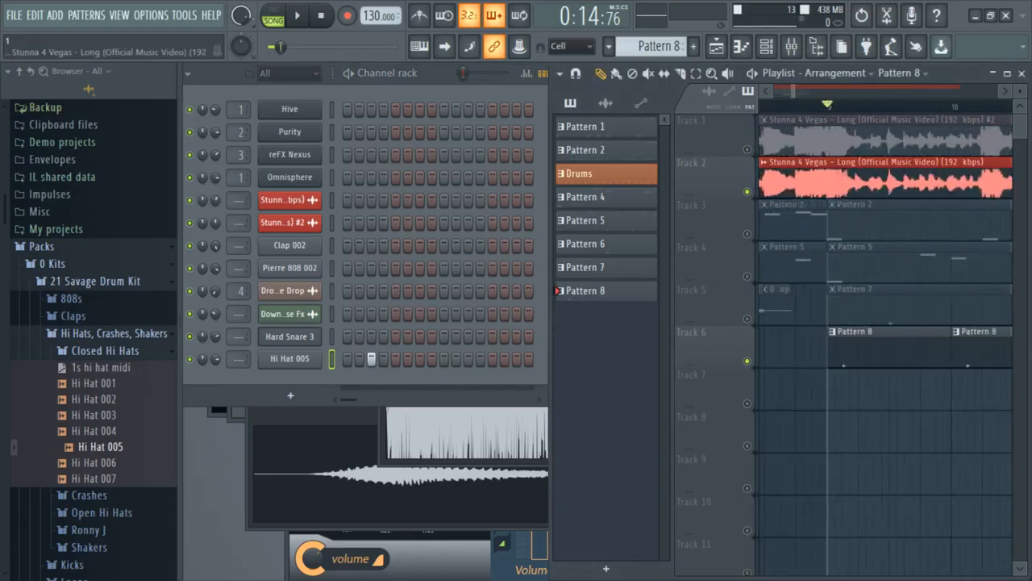
{"action": "left_click", "coordinate": [1006, 91]}
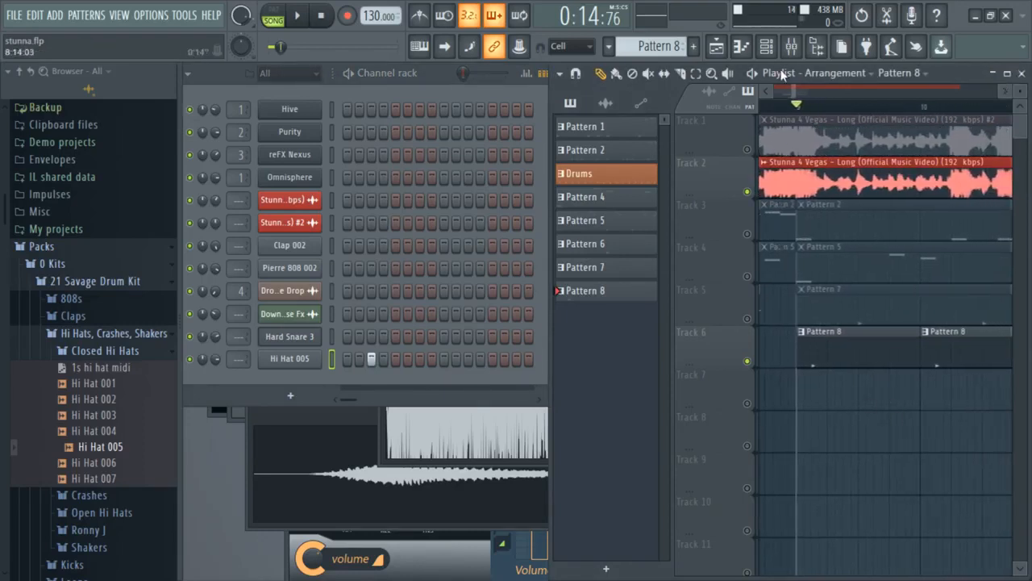
{"action": "left_click_drag", "start_coordinate": [794, 90], "coordinate": [793, 90]}
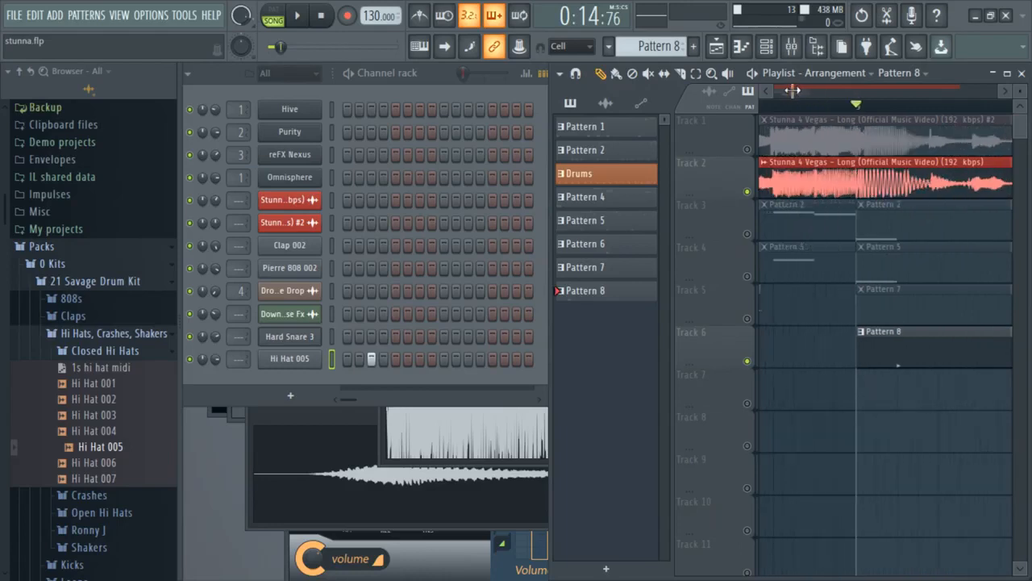
{"action": "left_click", "coordinate": [1008, 90]}
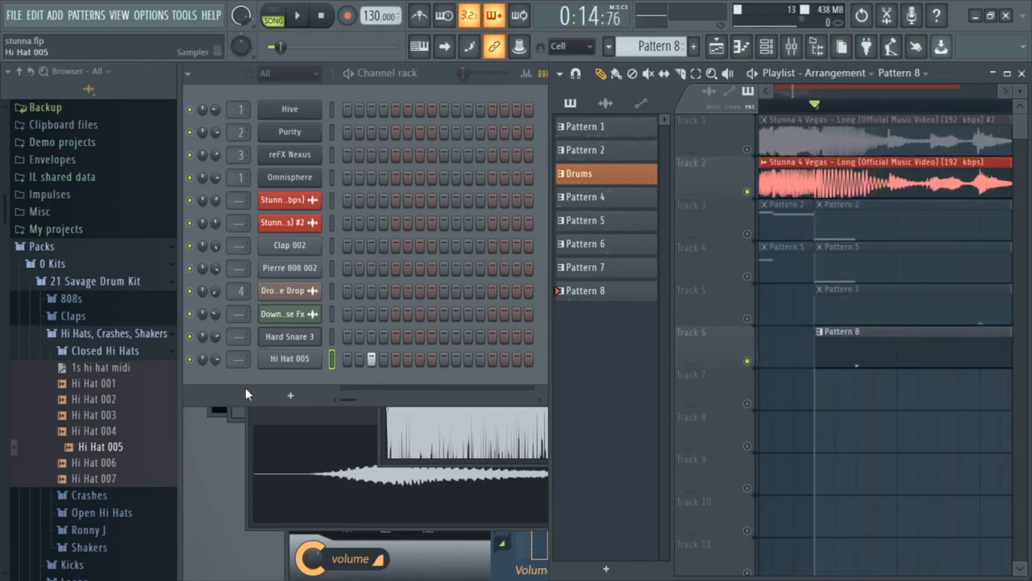
{"action": "left_click_drag", "start_coordinate": [215, 358], "coordinate": [216, 363]}
{"action": "key", "text": "space"}
{"action": "key", "text": "space"}
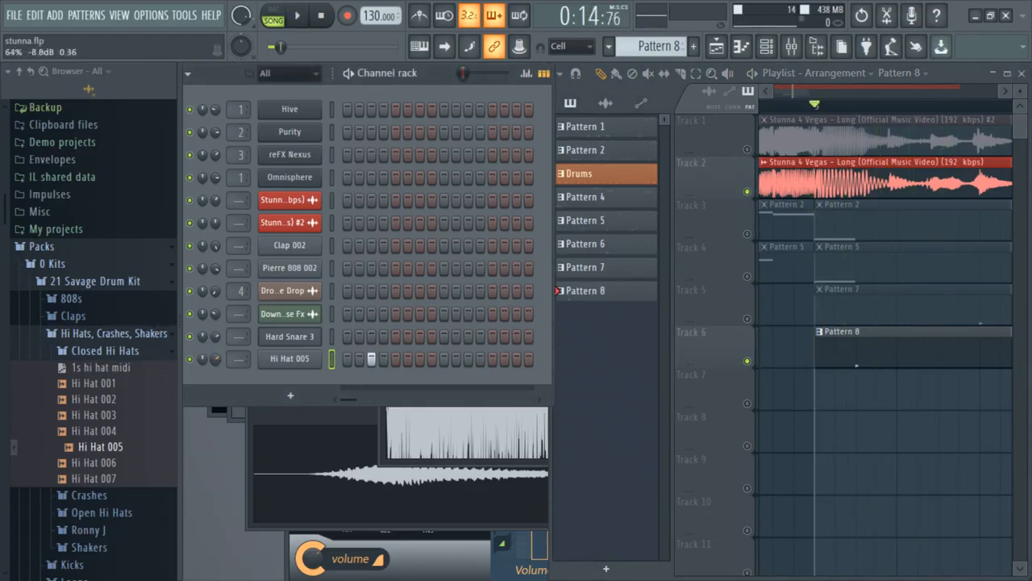
{"action": "key", "text": "space"}
{"action": "key", "text": "space"}
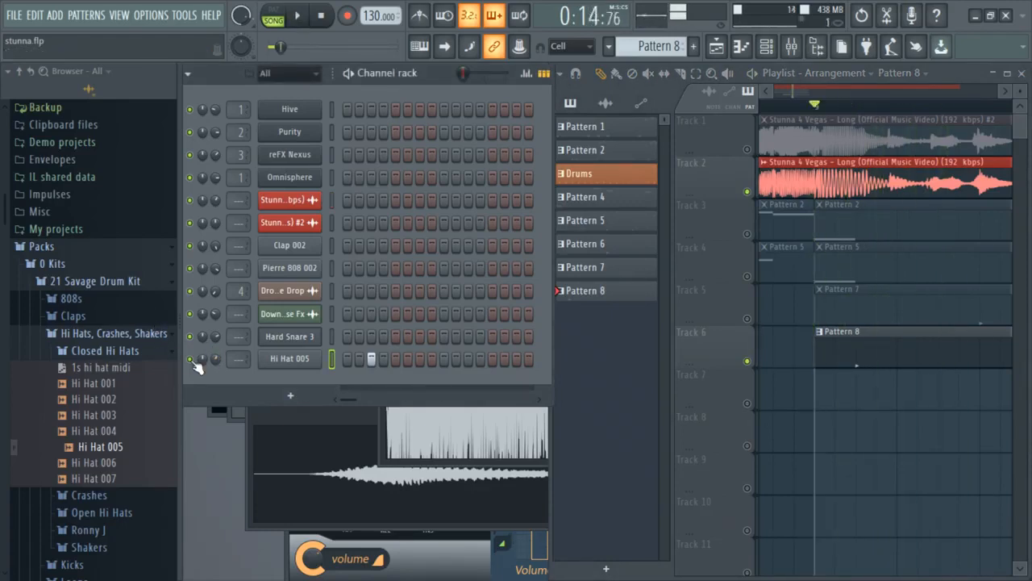
{"action": "key", "text": "space"}
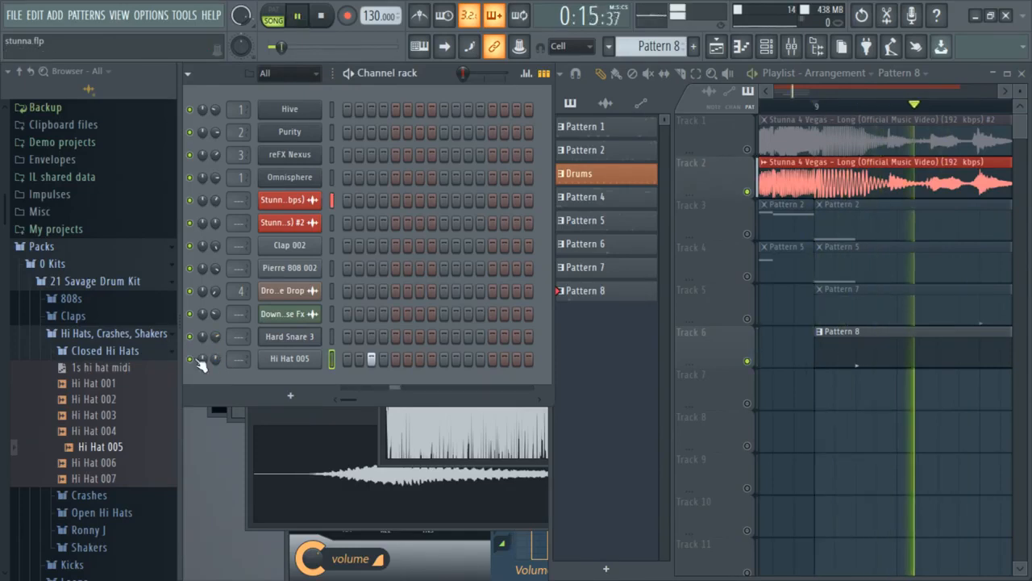
{"action": "key", "text": "space"}
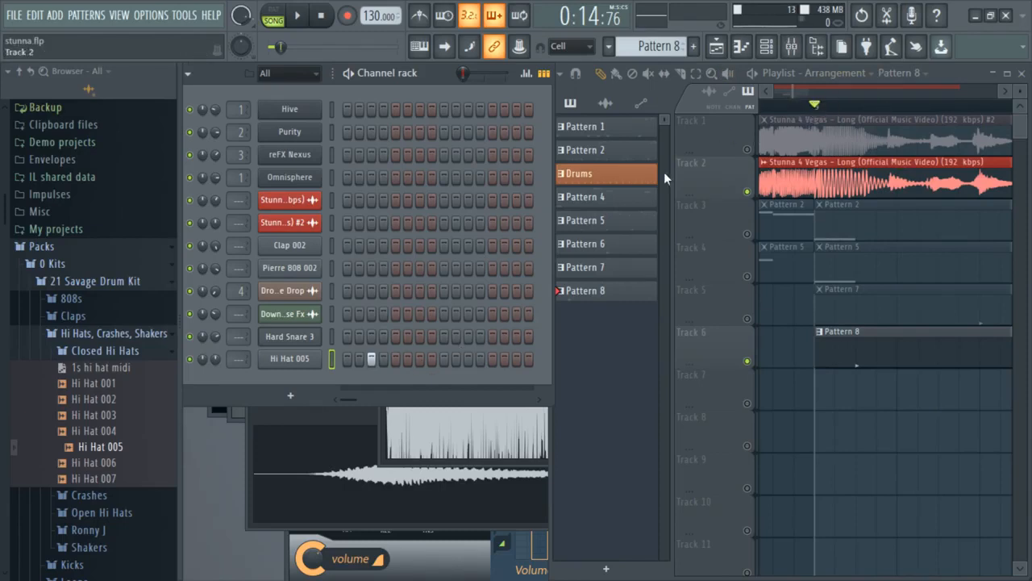
Step: Fill the Hi Hat 005 channel on every 4th step in Pattern 8 and play it against the reference
{"action": "key", "text": "space"}
{"action": "key", "text": "space"}
{"action": "right_click", "coordinate": [300, 358]}
{"action": "left_click", "coordinate": [534, 416]}
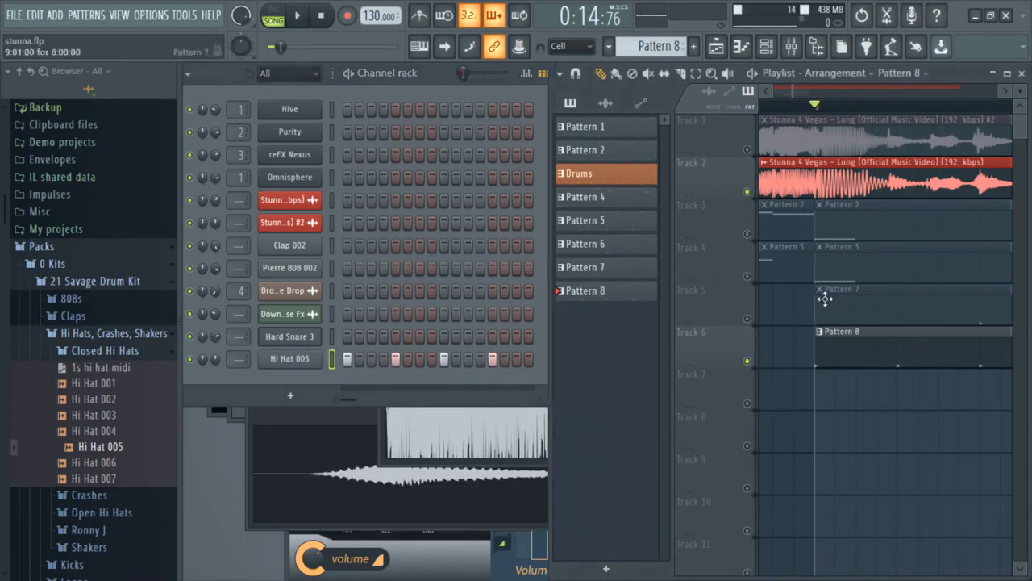
{"action": "key", "text": "space"}
{"action": "key", "text": "space"}
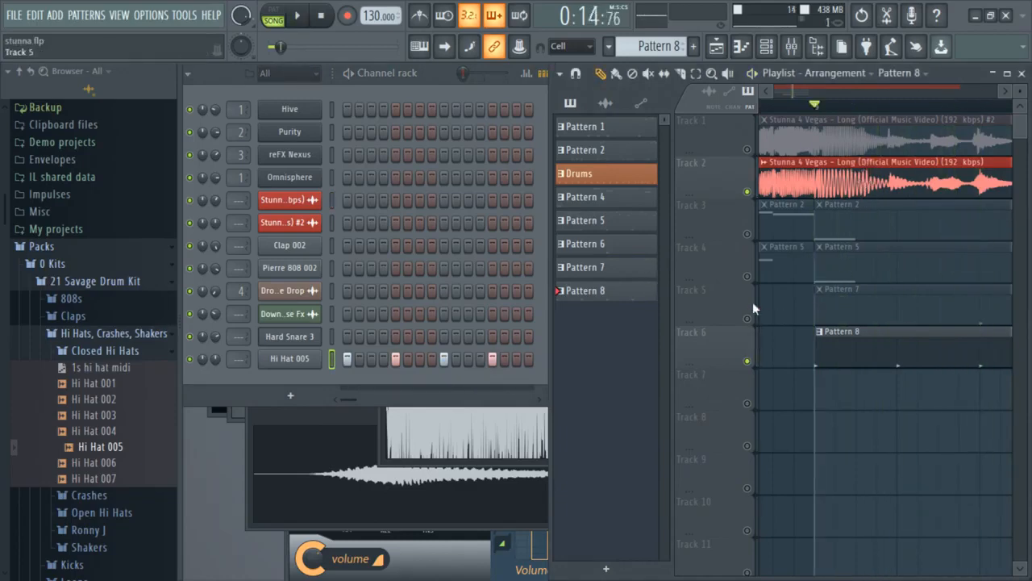
Step: Open the reference clip's channel settings and play the reference on its own from bar 9 to examine its hi-hat timing
{"action": "double_click", "coordinate": [834, 182]}
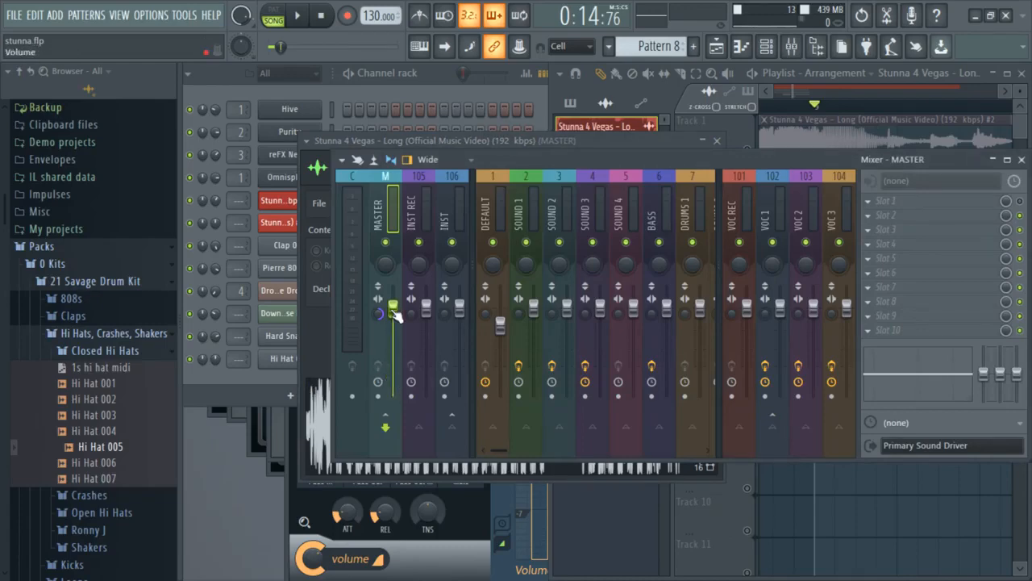
{"action": "left_click", "coordinate": [794, 92]}
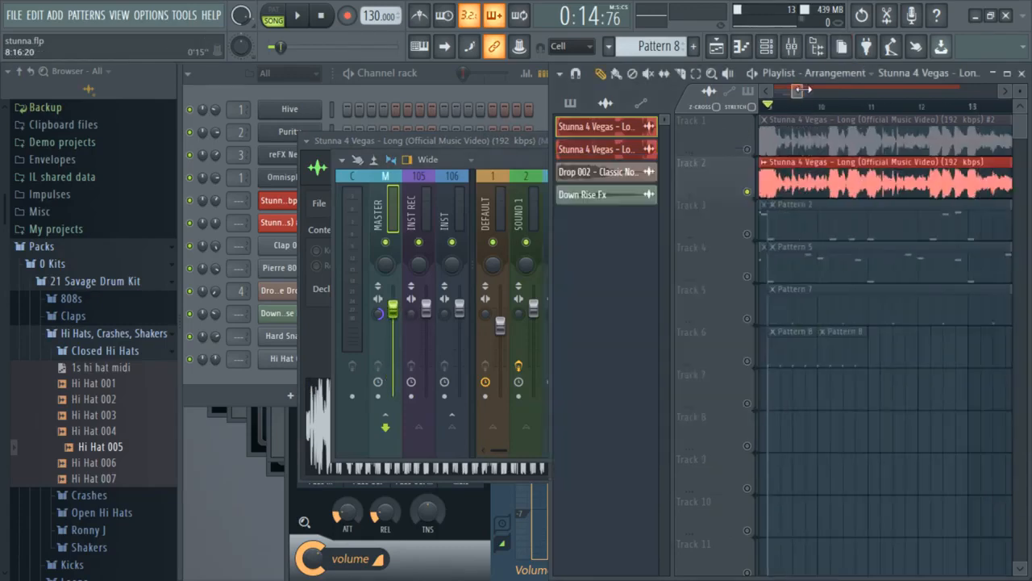
{"action": "double_click", "coordinate": [800, 170]}
{"action": "key", "text": "space"}
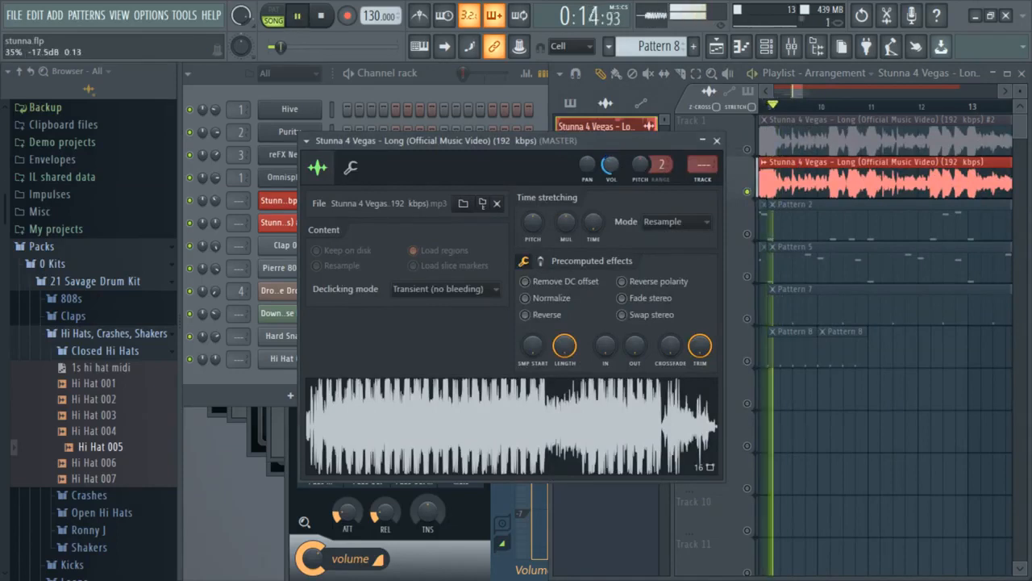
{"action": "left_click", "coordinate": [814, 462]}
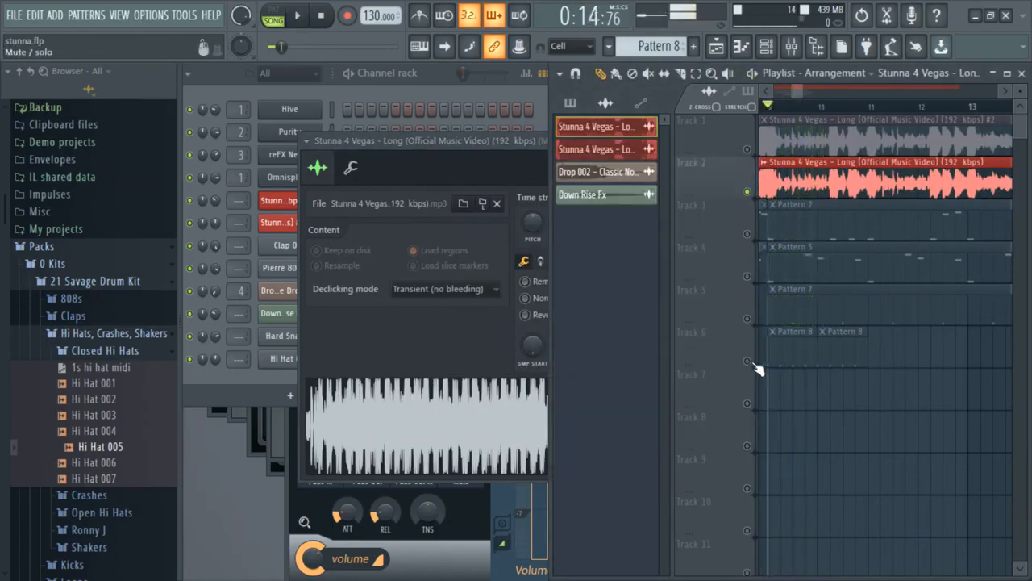
{"action": "left_click_drag", "start_coordinate": [792, 92], "coordinate": [800, 92]}
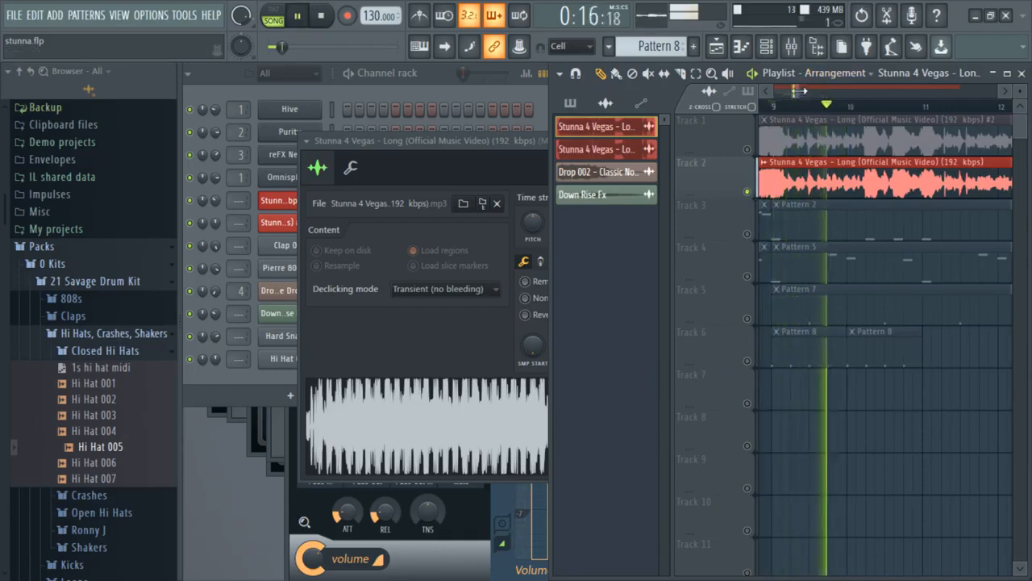
{"action": "left_click_drag", "start_coordinate": [792, 91], "coordinate": [796, 91]}
{"action": "key", "text": "space"}
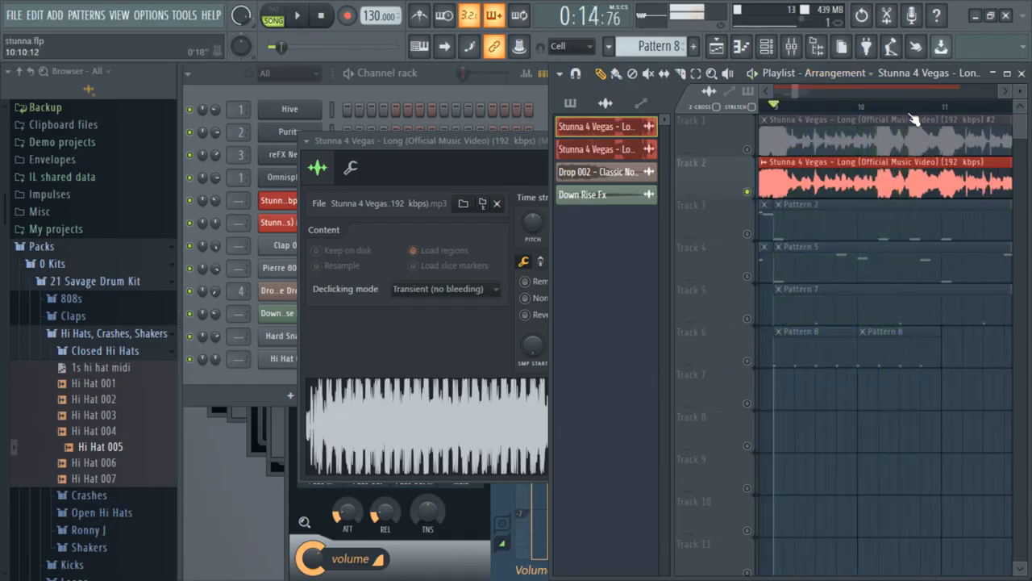
Step: Merge the two Pattern 8 clips on Track 6 into one pattern and unmute the track
{"action": "right_click", "coordinate": [709, 355]}
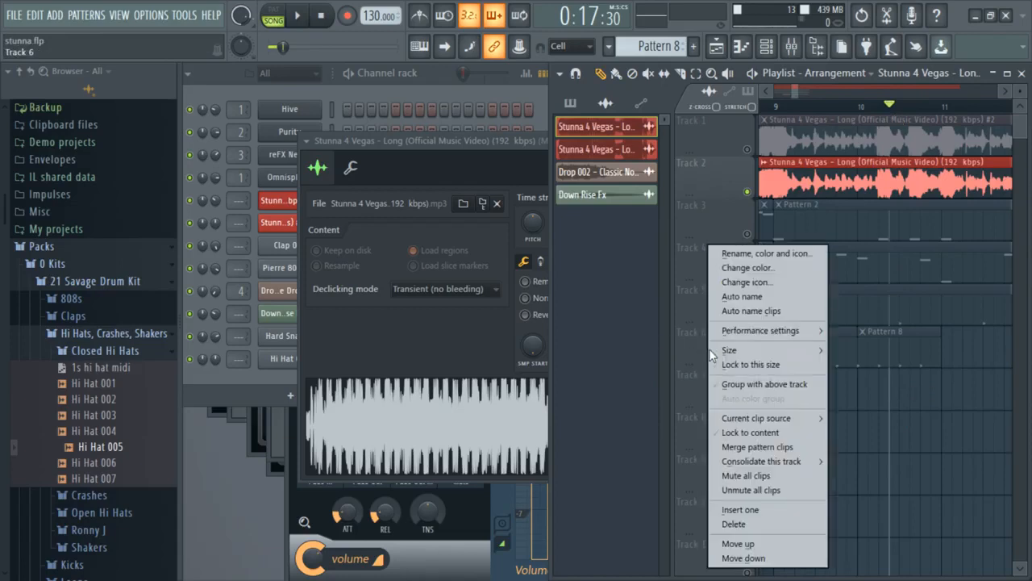
{"action": "left_click", "coordinate": [758, 447]}
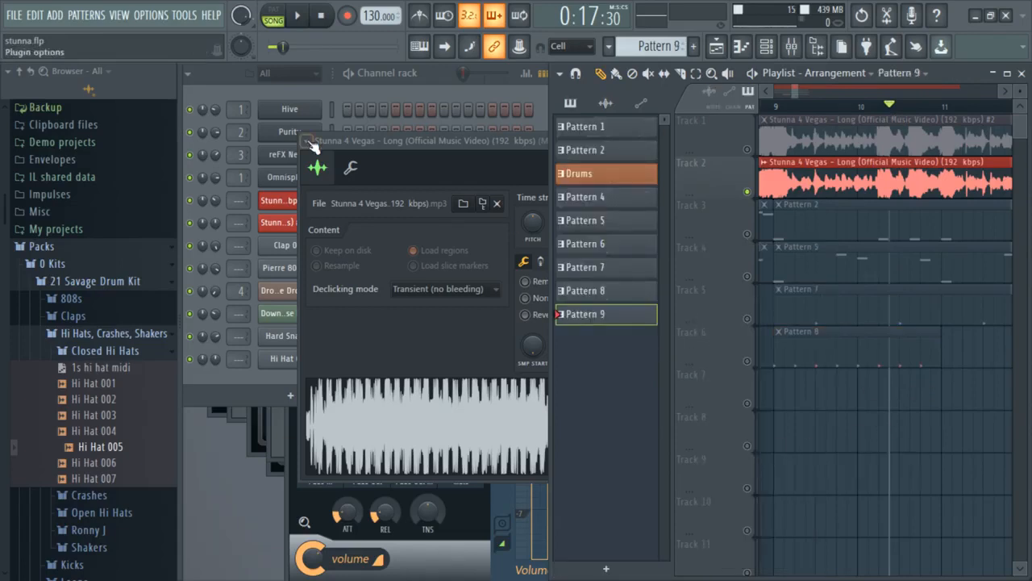
{"action": "left_click", "coordinate": [394, 93]}
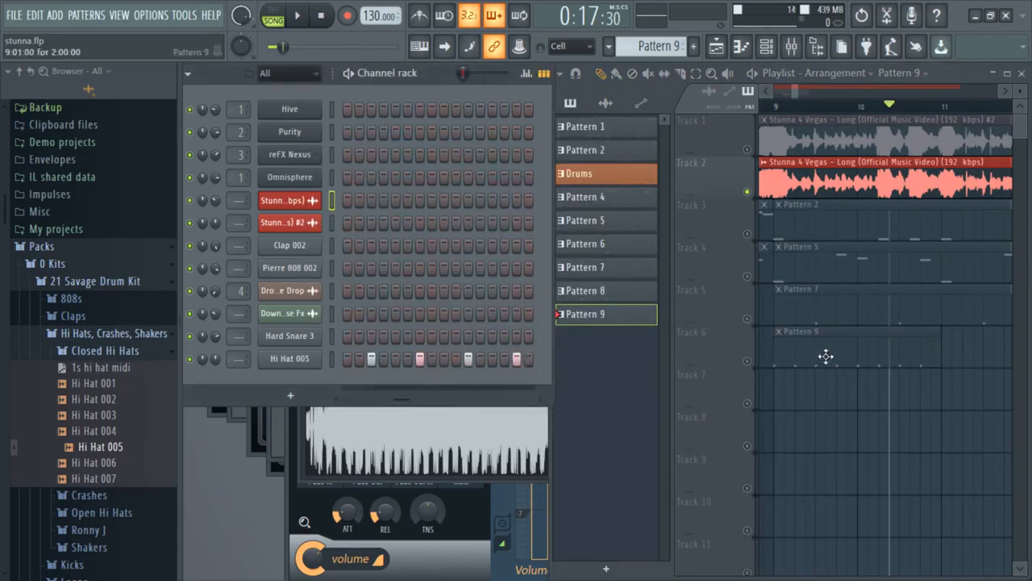
{"action": "left_click", "coordinate": [742, 361]}
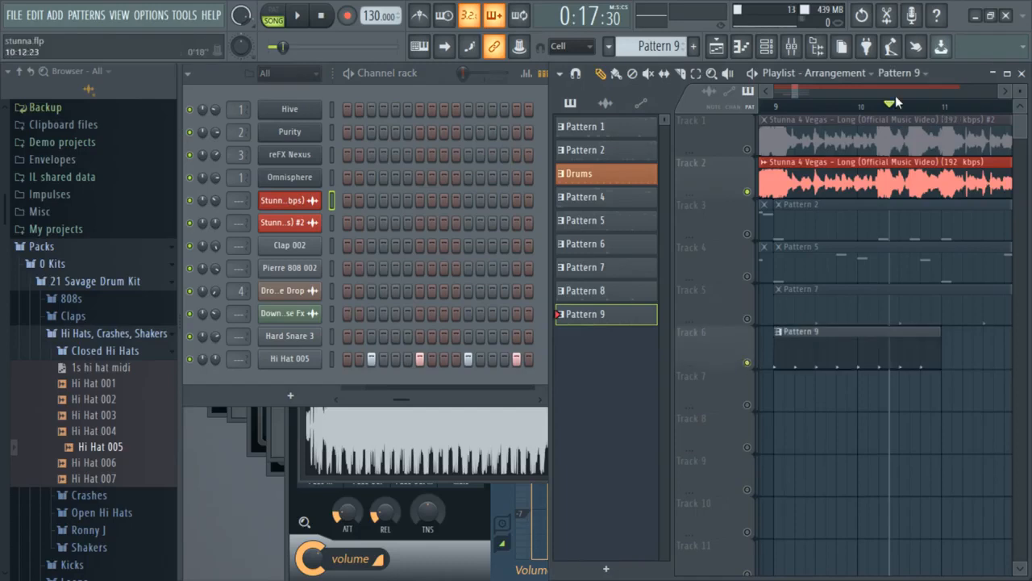
Step: Add a Hi Hat 005 hit on step 7 of Pattern 9's second bar and play it with the reference
{"action": "key", "text": "space"}
{"action": "key", "text": "space"}
{"action": "left_click", "coordinate": [444, 358]}
{"action": "key", "text": "space"}
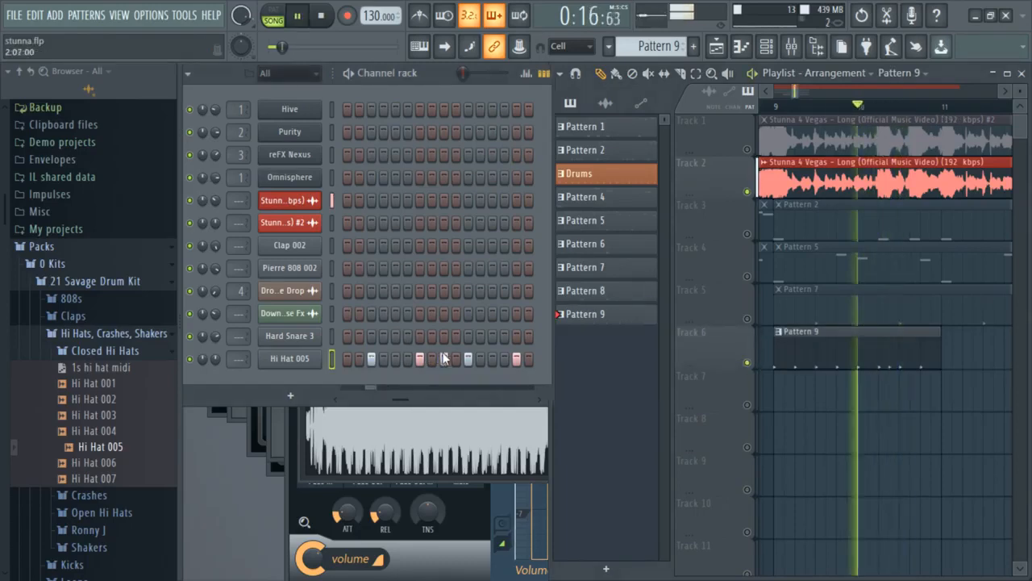
{"action": "left_click_drag", "start_coordinate": [408, 399], "coordinate": [433, 399]}
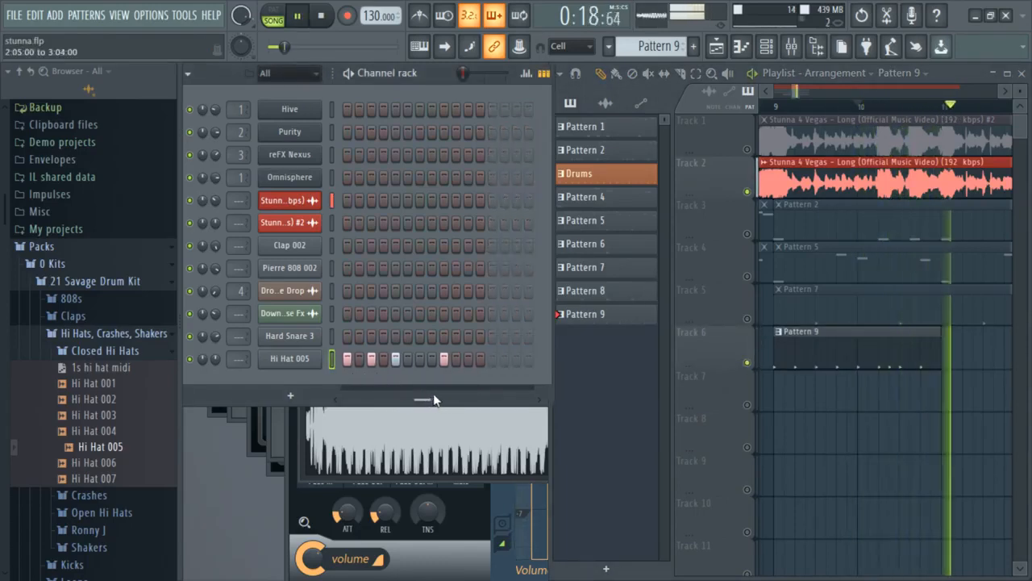
{"action": "left_click", "coordinate": [1006, 93]}
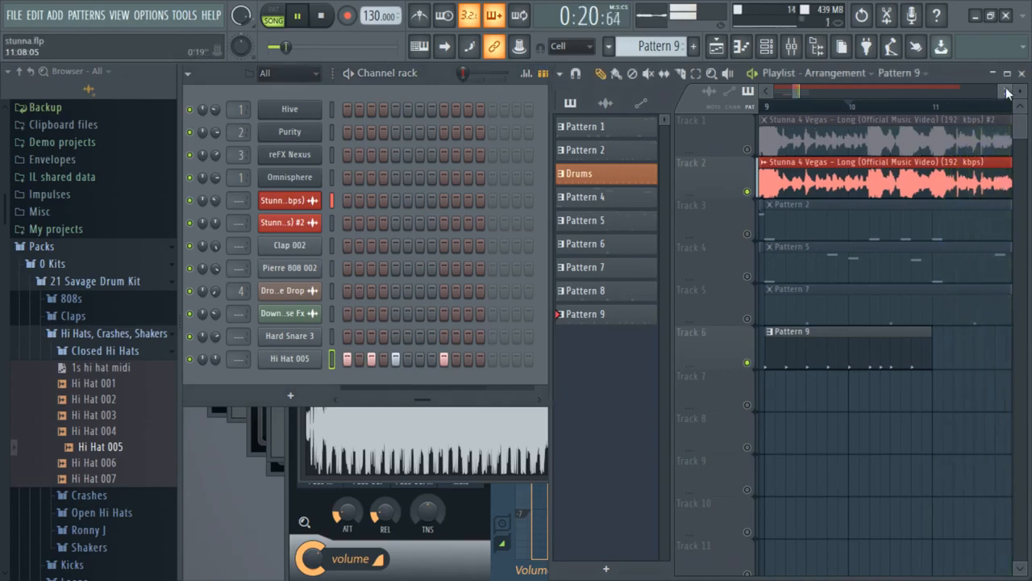
{"action": "key", "text": "space"}
Step: Place a second Pattern 9 clip at bar 11 on Track 6 and merge the track's clips into one pattern
{"action": "left_click", "coordinate": [875, 345]}
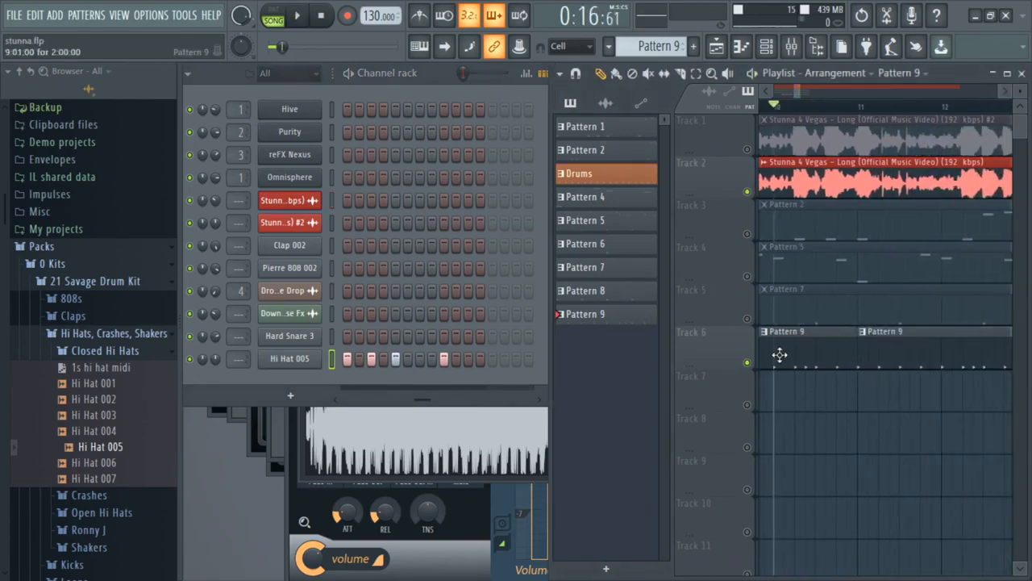
{"action": "right_click", "coordinate": [724, 347]}
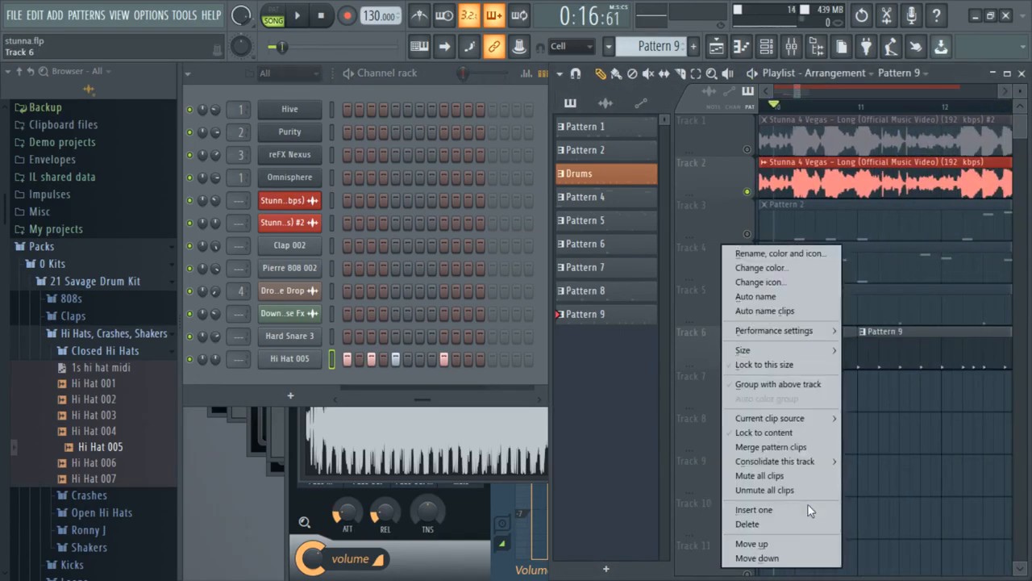
{"action": "left_click", "coordinate": [781, 449]}
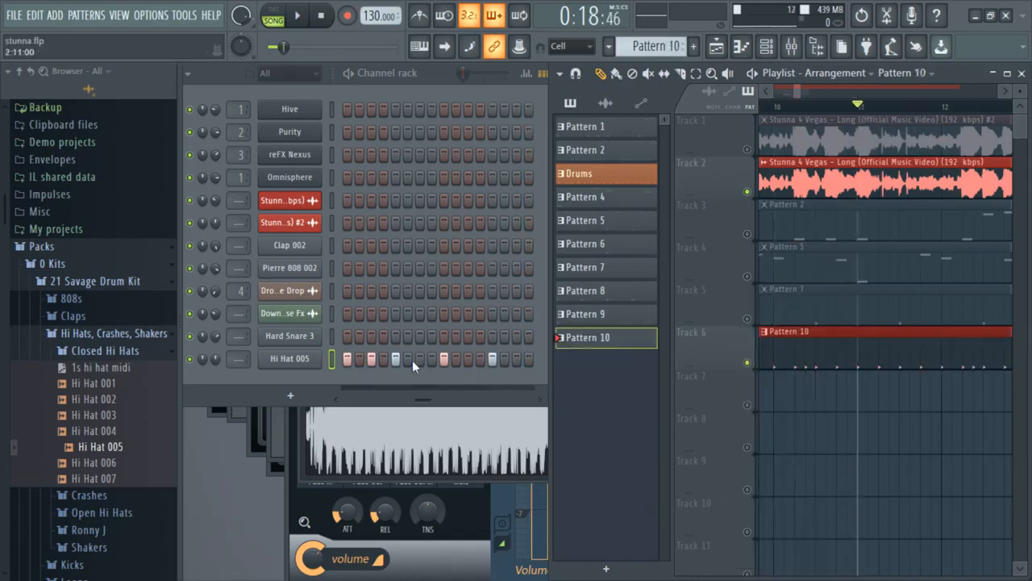
Step: Send the Hi Hat 005 steps of Pattern 10 to the piano roll and bring the C5 notes of bars 3 and 4 into view
{"action": "right_click", "coordinate": [290, 358]}
{"action": "left_click", "coordinate": [347, 421]}
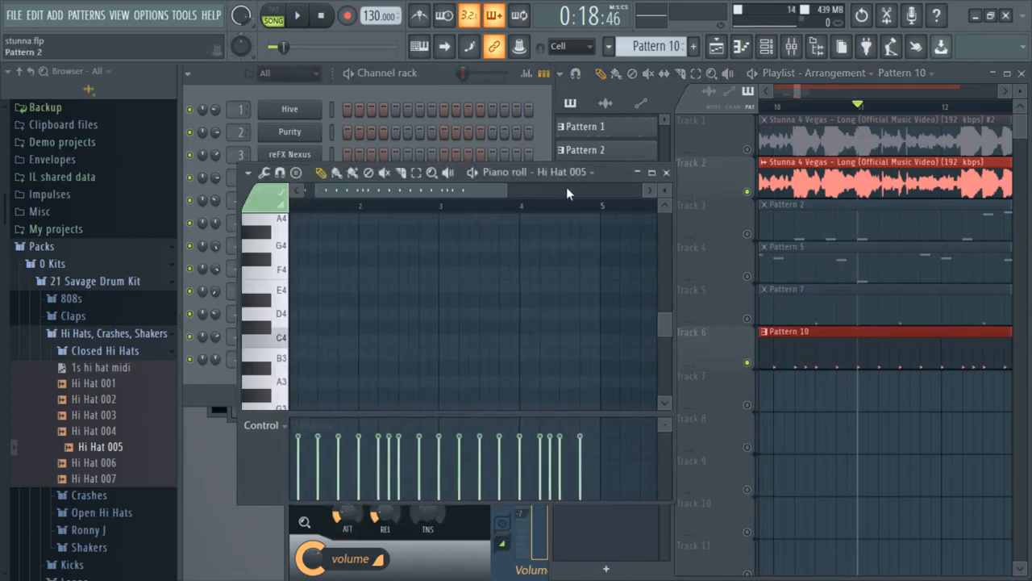
{"action": "scroll", "coordinate": [474, 282], "scroll_direction": "down", "scroll_amount": 5}
{"action": "scroll", "coordinate": [476, 277], "scroll_direction": "up", "scroll_amount": 6}
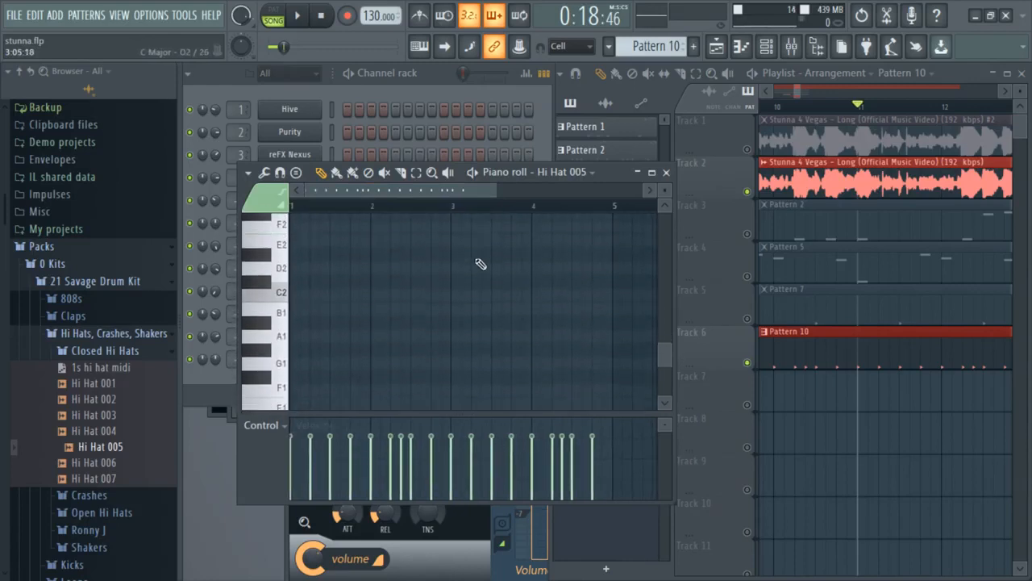
{"action": "scroll", "coordinate": [482, 289], "scroll_direction": "down", "scroll_amount": 1}
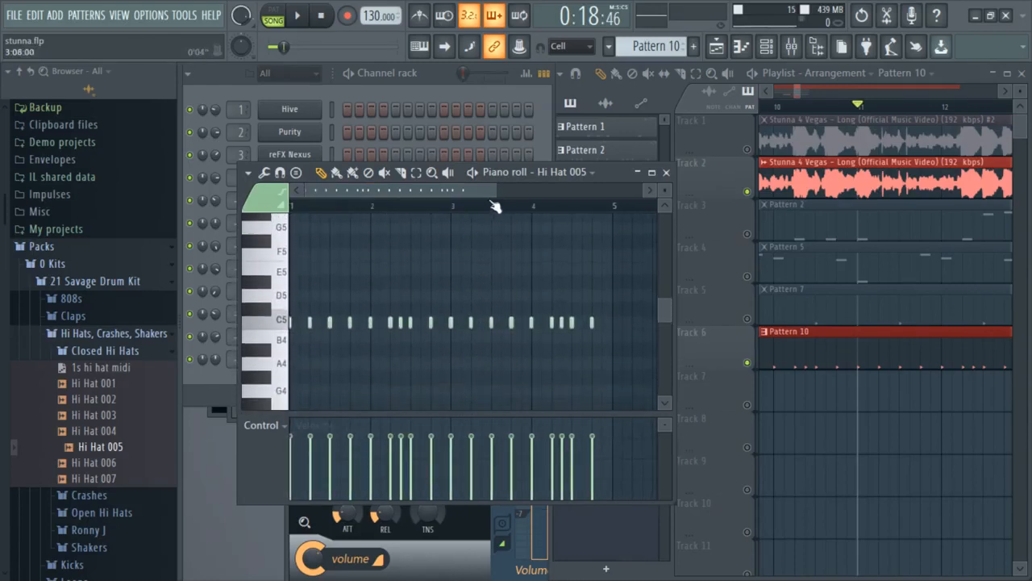
{"action": "left_click_drag", "start_coordinate": [496, 191], "coordinate": [399, 194]}
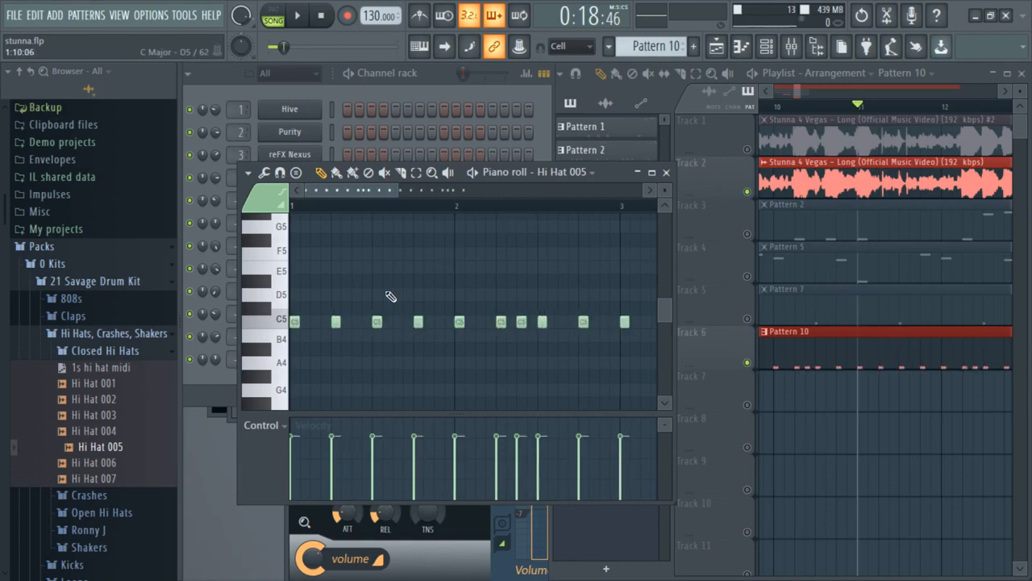
{"action": "left_click_drag", "start_coordinate": [372, 185], "coordinate": [444, 196]}
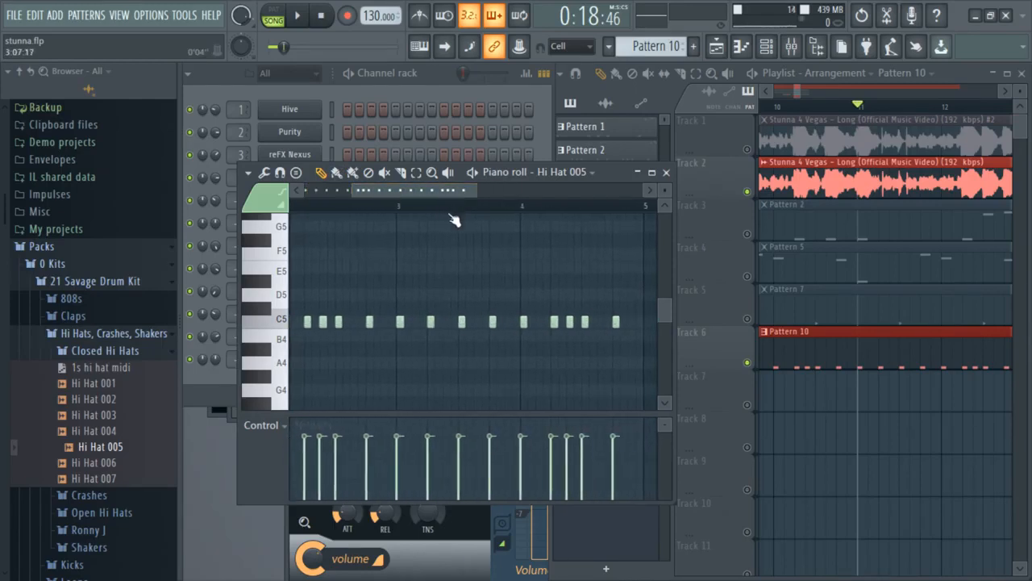
Step: Add a one-step C5 hi-hat note at 3:11 in Pattern 10 and play it back with the reference
{"action": "key", "text": "space"}
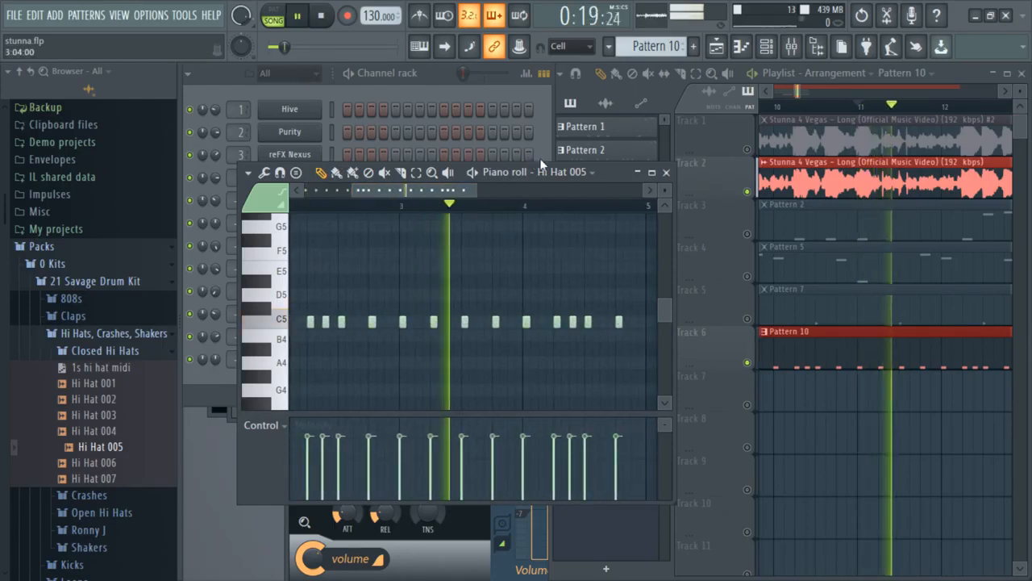
{"action": "key", "text": "space"}
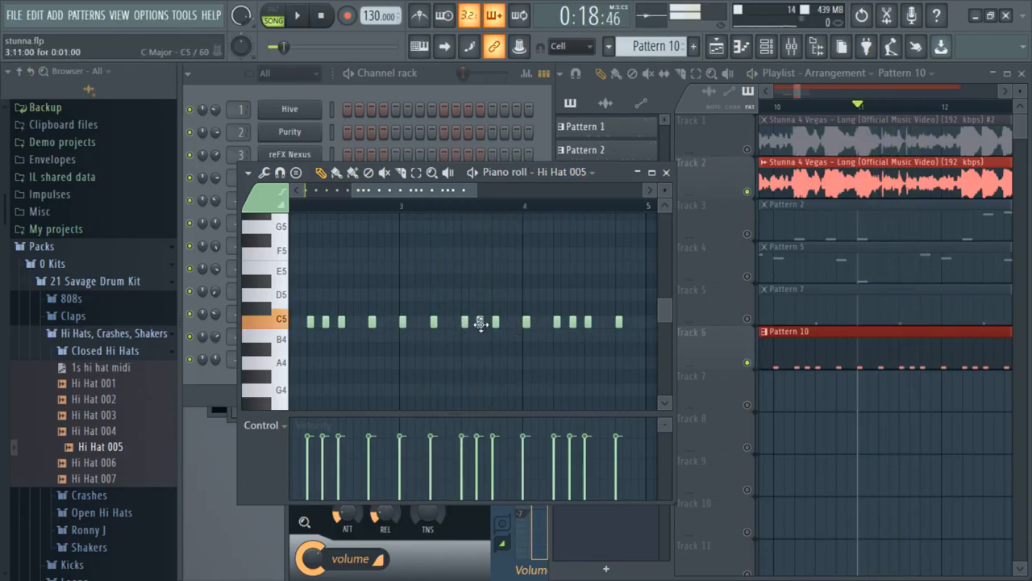
{"action": "key", "text": "space"}
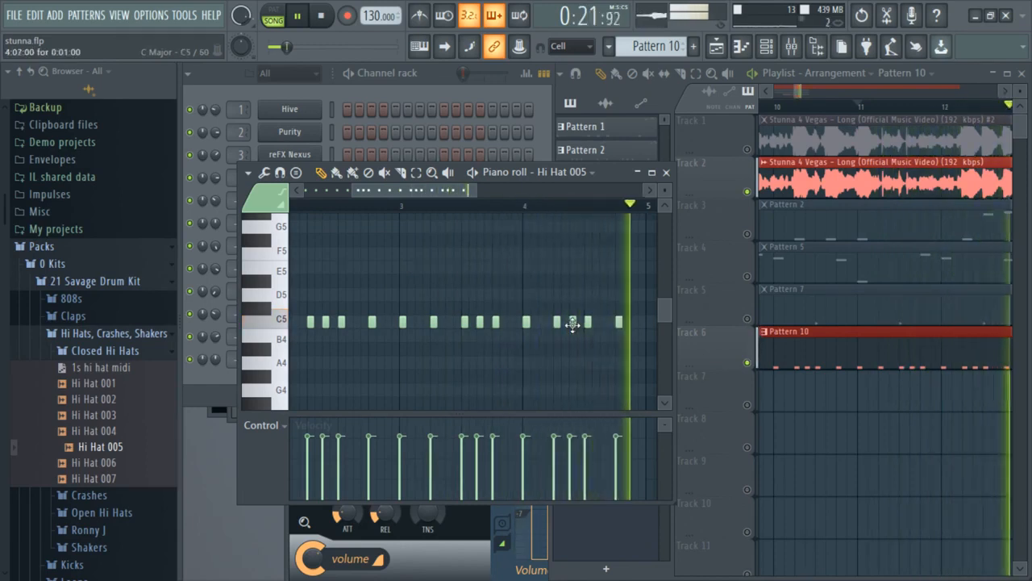
Step: Try Pattern 10 without the C5 note at 4:07 and compare the end of the phrase with the reference
{"action": "key", "text": "space"}
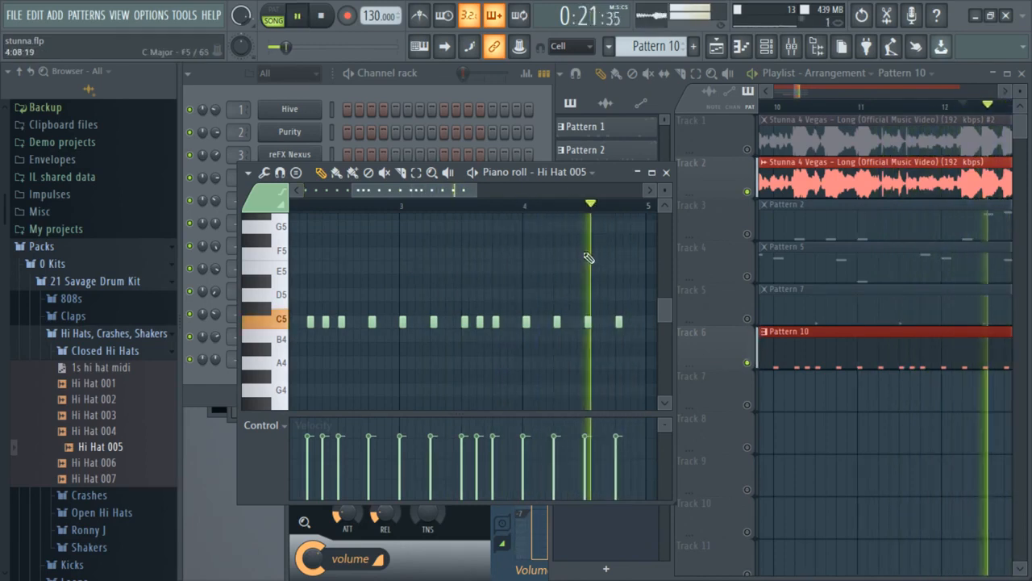
{"action": "key", "text": "space"}
{"action": "key", "text": "space"}
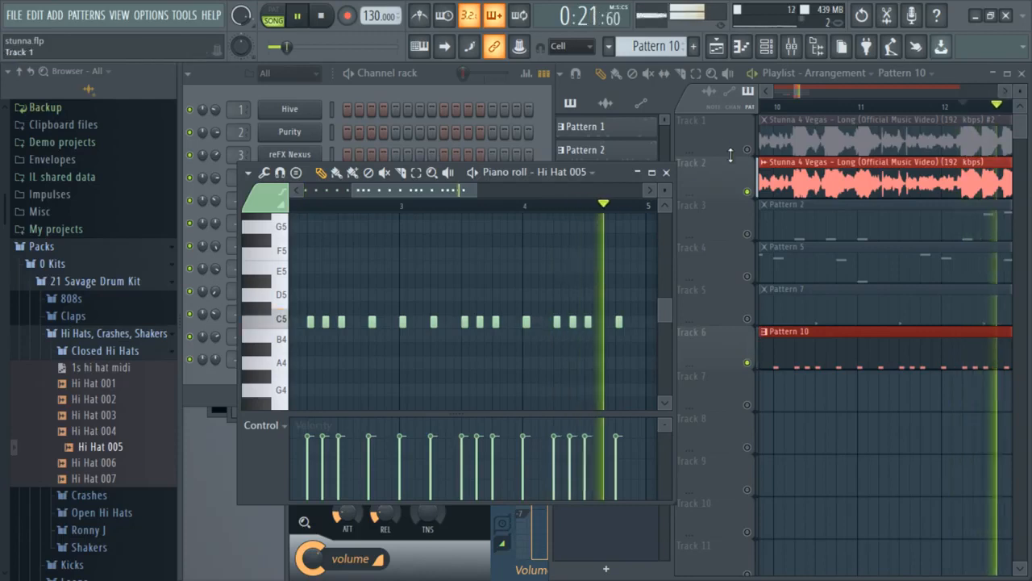
Step: Try a second Pattern 10 clip at bar 13 on Track 6 during playback
{"action": "left_click", "coordinate": [1013, 92]}
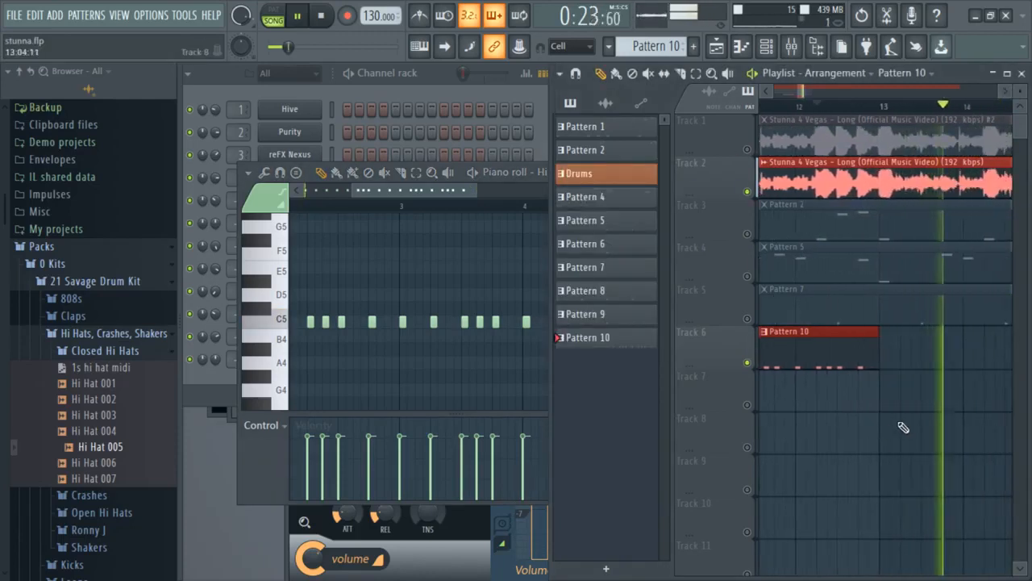
{"action": "left_click", "coordinate": [892, 349]}
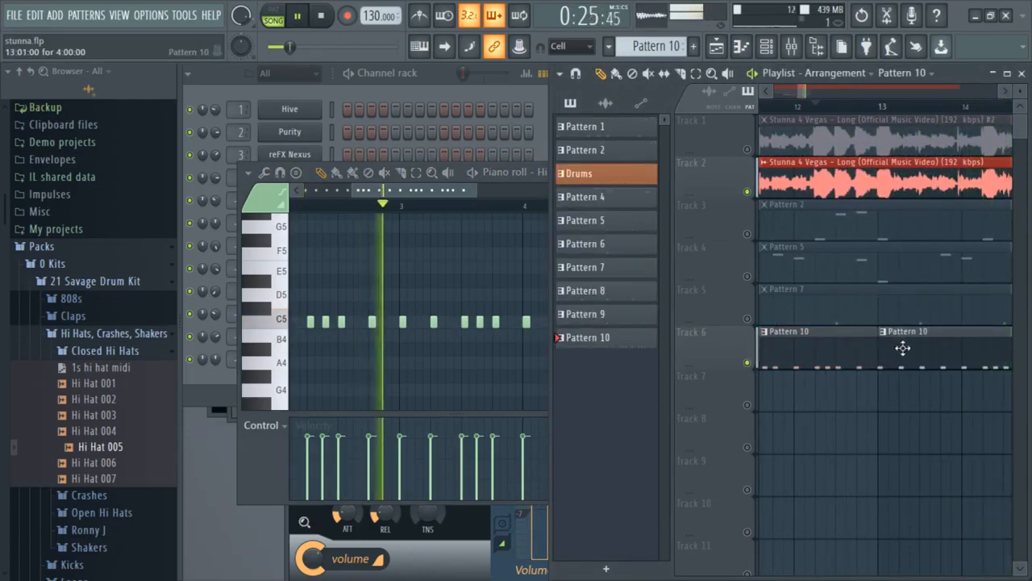
{"action": "right_click", "coordinate": [902, 351]}
{"action": "key", "text": "space"}
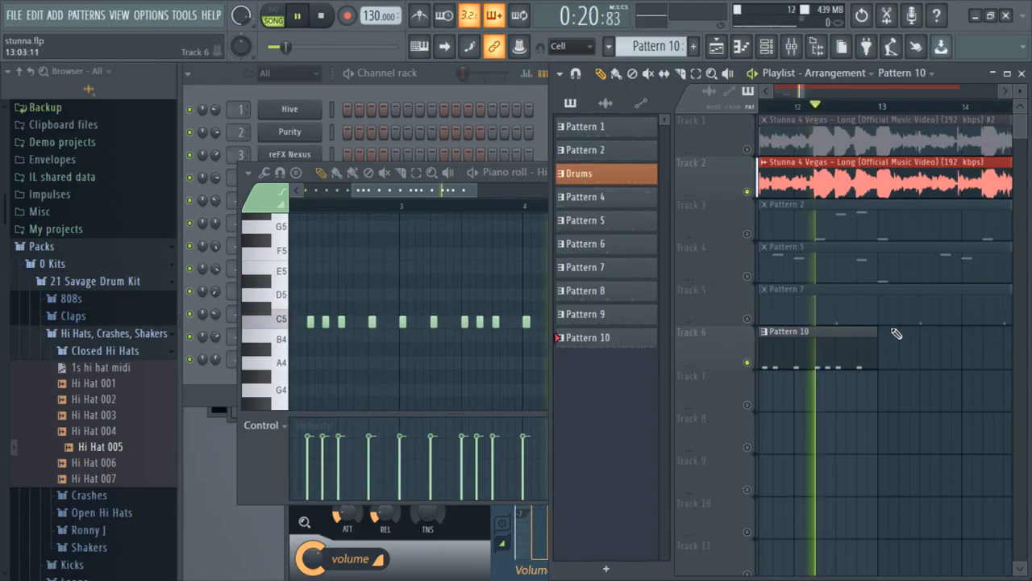
Step: Remove the Pattern 10 clip from Track 6 to hear the reference alone, then place it back at bar 9 while playing
{"action": "mouse_move", "coordinate": [806, 91]}
{"action": "left_mouse_down"}
{"action": "mouse_move", "coordinate": [834, 94]}
{"action": "mouse_move", "coordinate": [785, 92]}
{"action": "mouse_move", "coordinate": [823, 94]}
{"action": "mouse_move", "coordinate": [813, 94]}
{"action": "left_mouse_up"}
{"action": "key", "text": "space"}
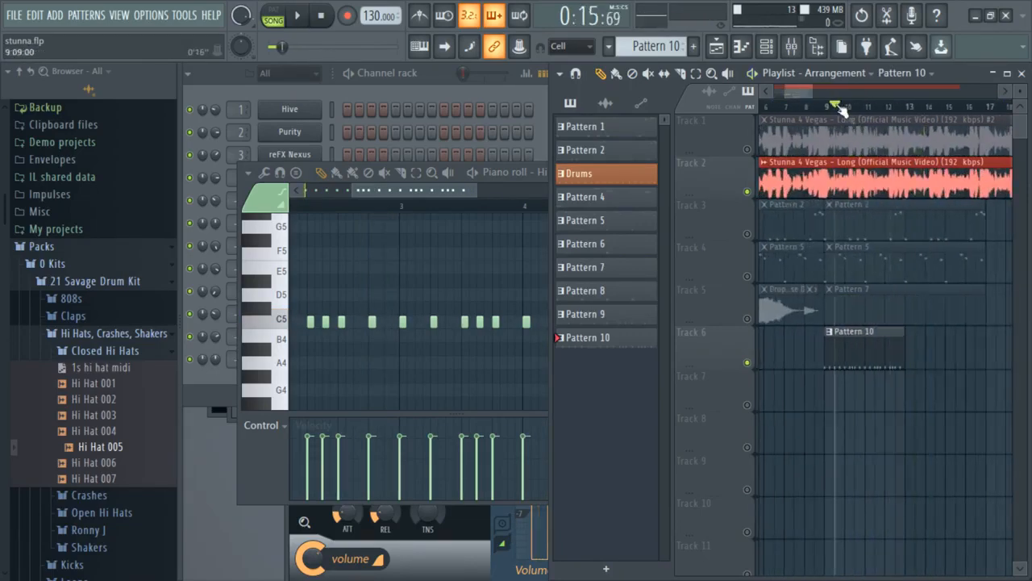
{"action": "right_click", "coordinate": [860, 368]}
{"action": "key", "text": "space"}
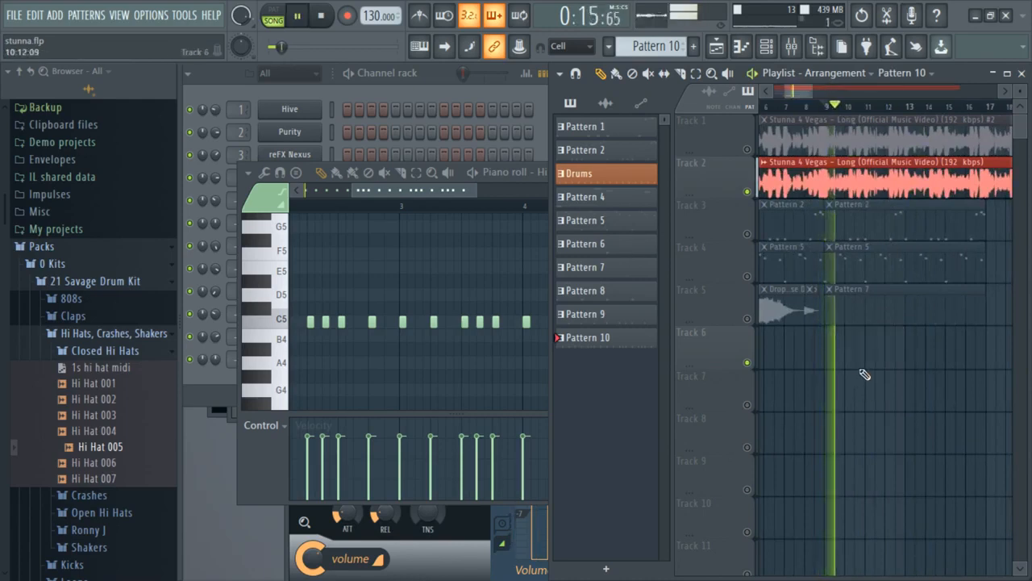
{"action": "left_click", "coordinate": [830, 363]}
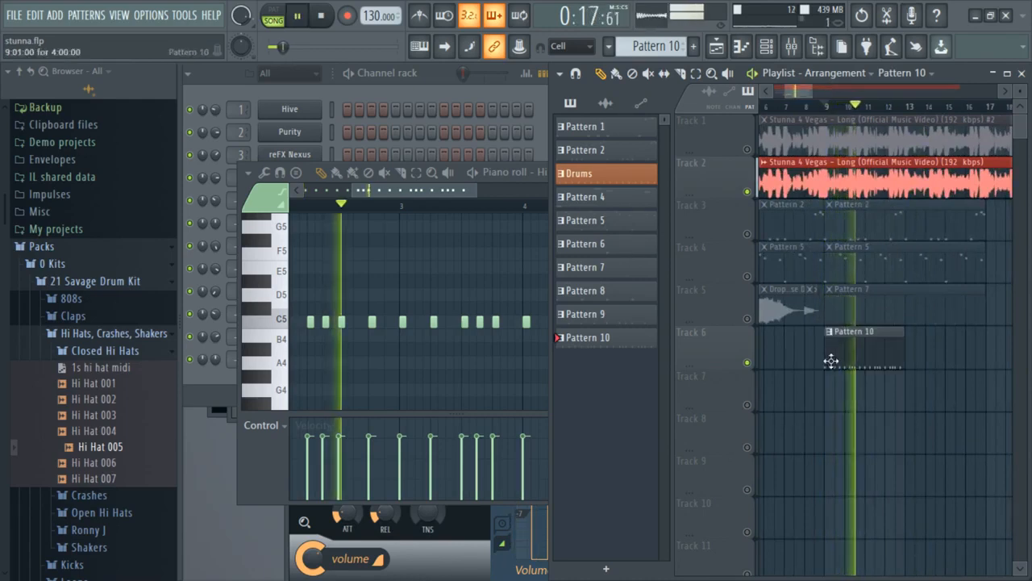
{"action": "left_click", "coordinate": [911, 364]}
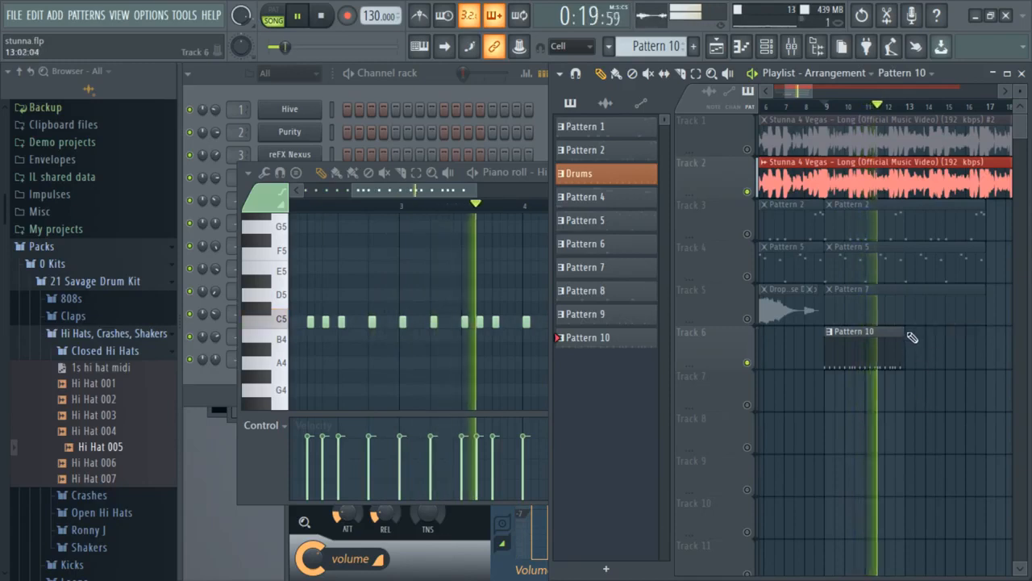
Step: Place a second Pattern 10 clip at bar 13 on Track 6 and make it a unique pattern for editing its hi-hat notes
{"action": "left_click", "coordinate": [910, 332]}
{"action": "left_click", "coordinate": [924, 424]}
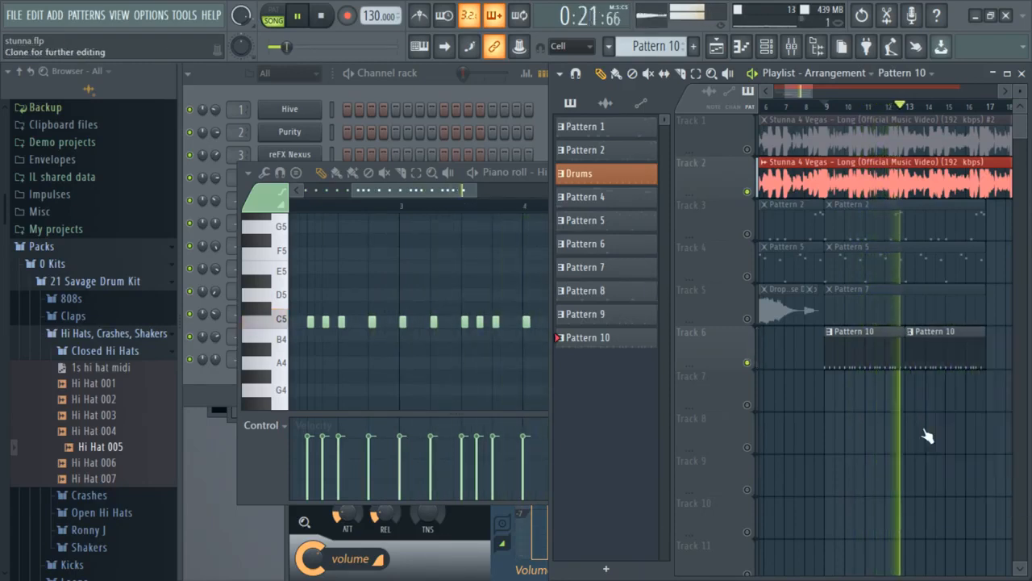
{"action": "left_click", "coordinate": [515, 360]}
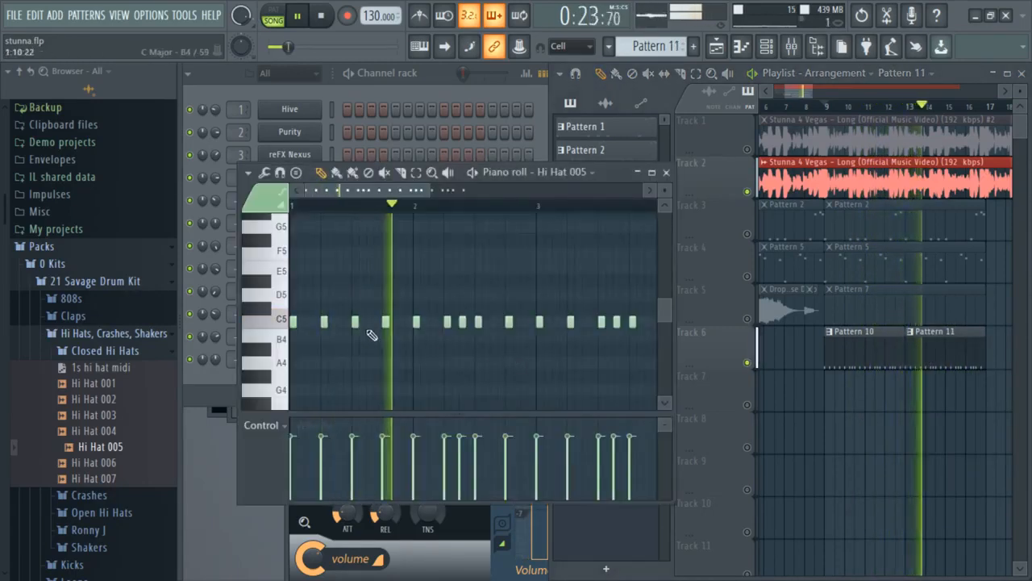
Step: Add a one-step C5 hi-hat note at 1:11 in the unique copy and play it through to its end with the reference
{"action": "key", "text": "space"}
{"action": "key", "text": "space"}
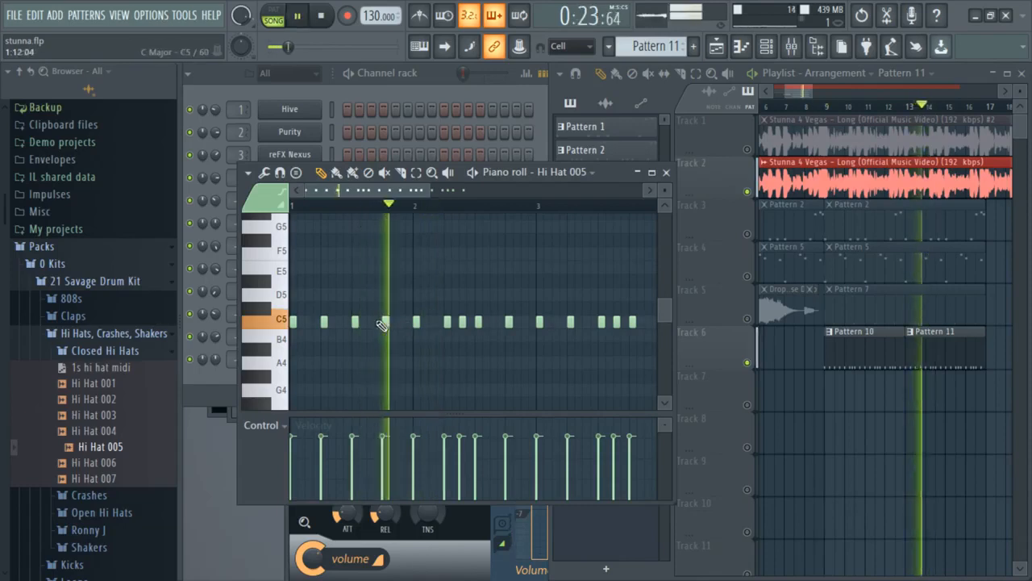
{"action": "left_click", "coordinate": [370, 321]}
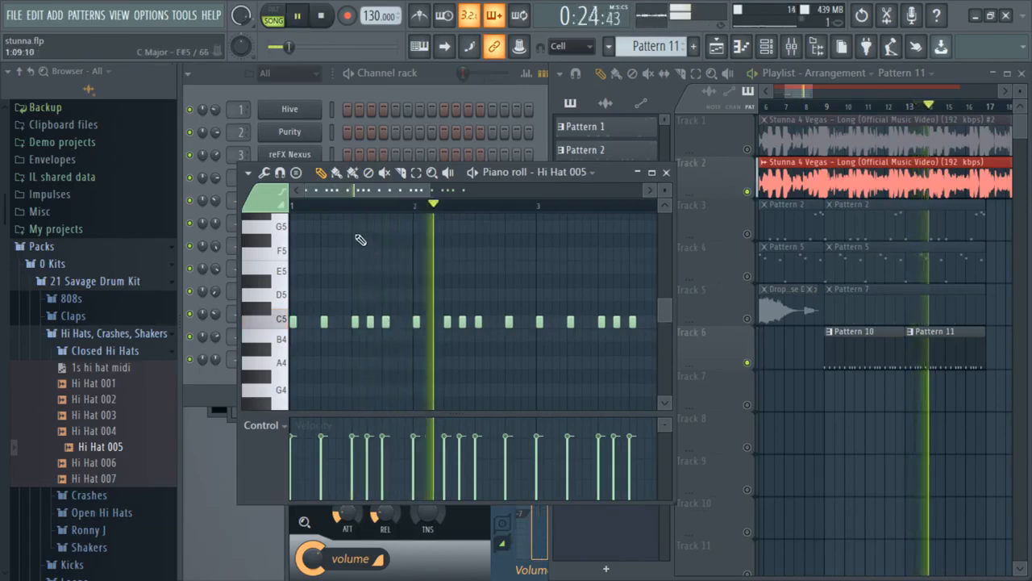
{"action": "left_click", "coordinate": [357, 206]}
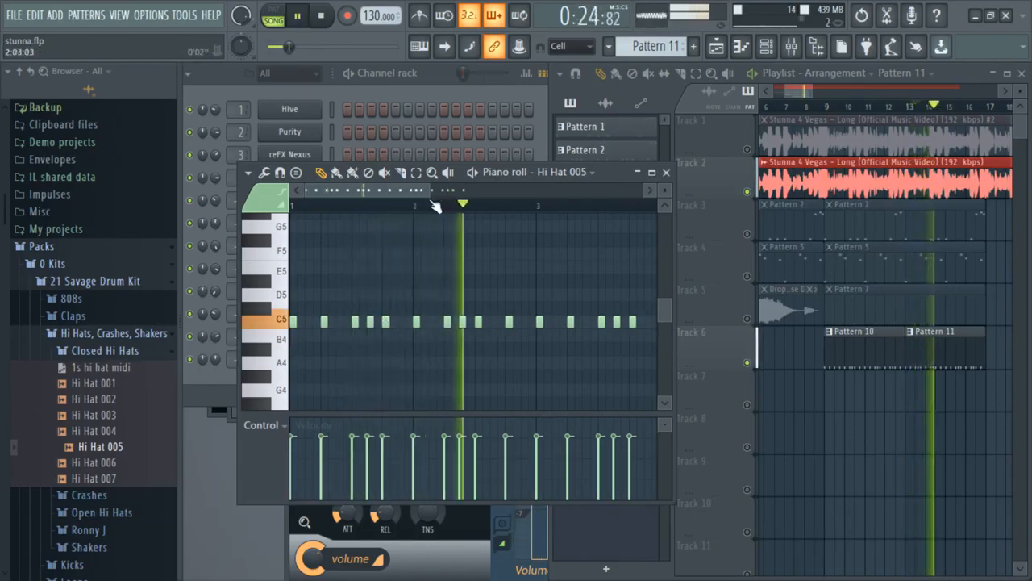
{"action": "left_click_drag", "start_coordinate": [417, 194], "coordinate": [533, 192]}
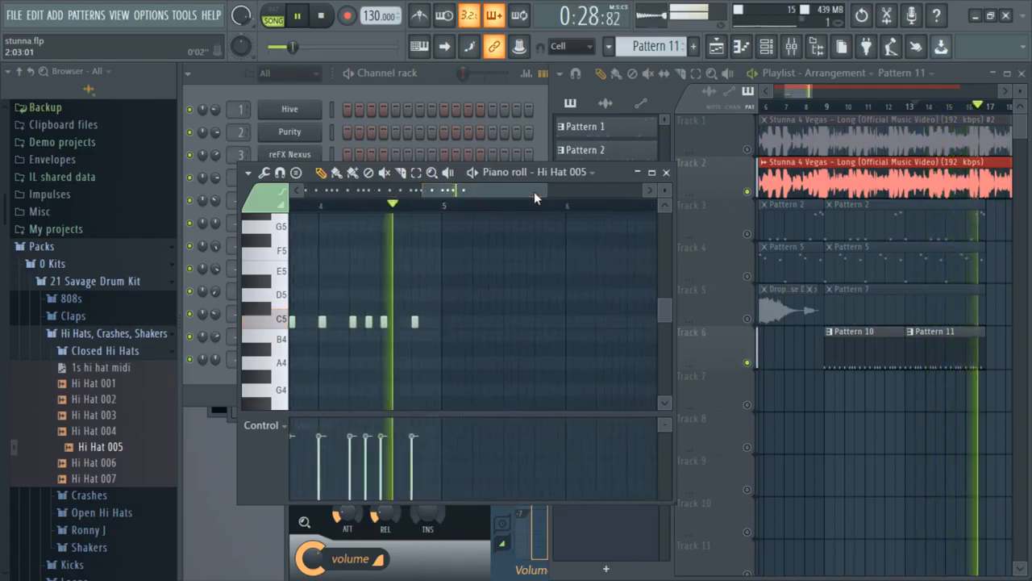
Step: Stop playback and merge the Pattern 10 and Pattern 11 clips on Track 6 into one pattern
{"action": "left_click", "coordinate": [815, 95]}
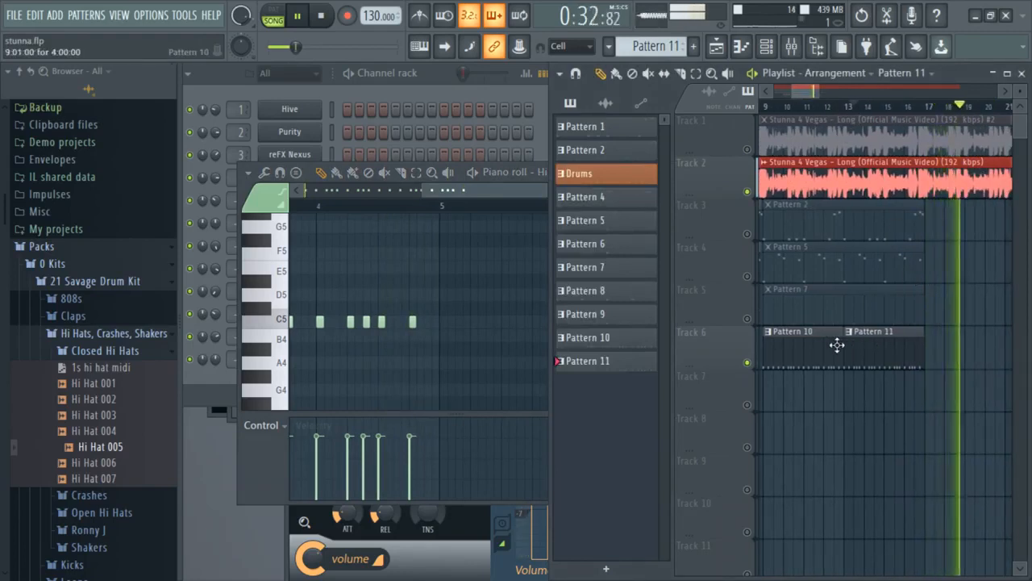
{"action": "key", "text": "space"}
{"action": "right_click", "coordinate": [732, 348]}
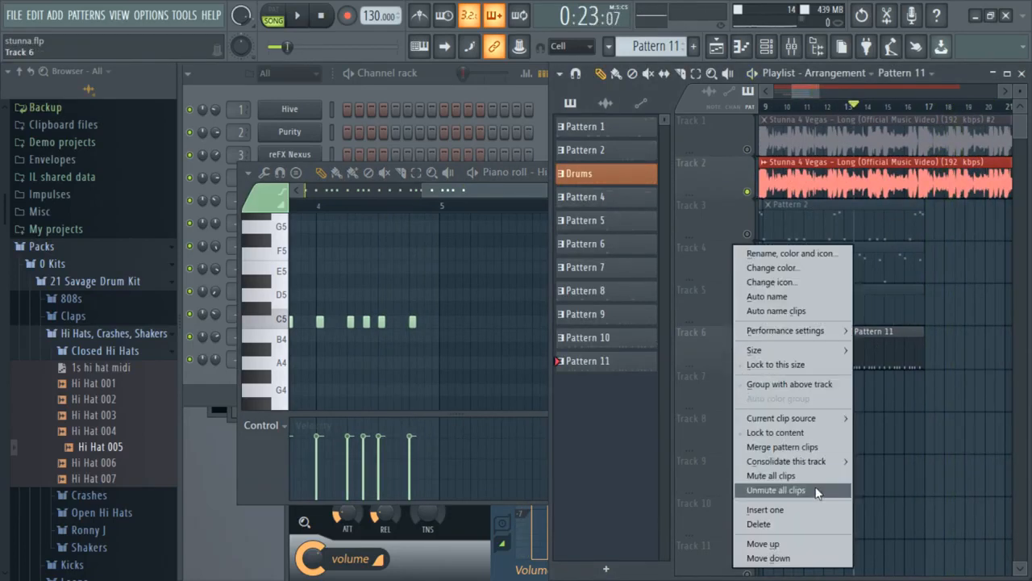
{"action": "left_click", "coordinate": [797, 446]}
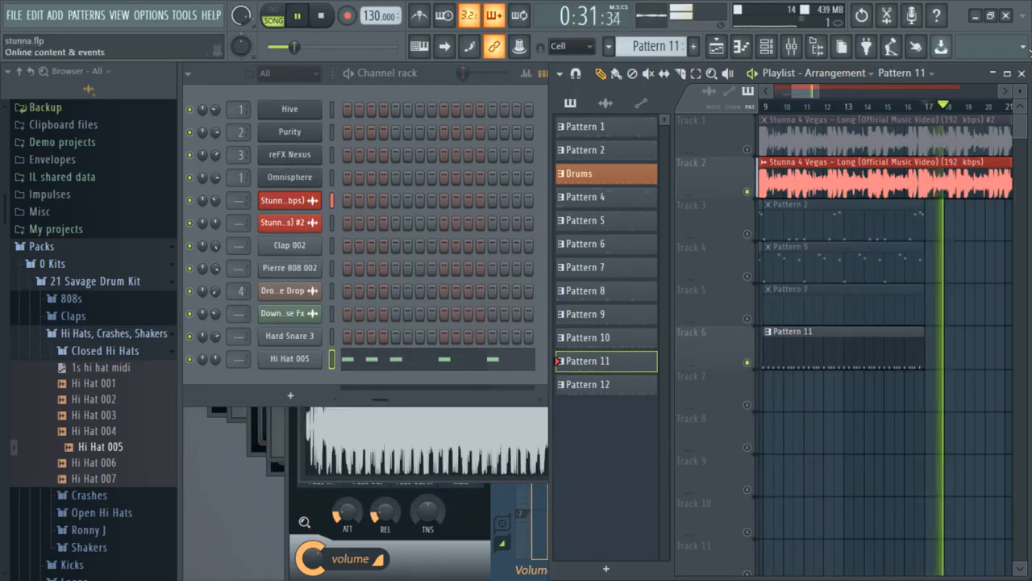
Step: Place another clip of the merged Pattern 11 at bar 17 on Track 6 and restart playback there
{"action": "left_click", "coordinate": [1006, 90]}
{"action": "left_click", "coordinate": [1006, 91]}
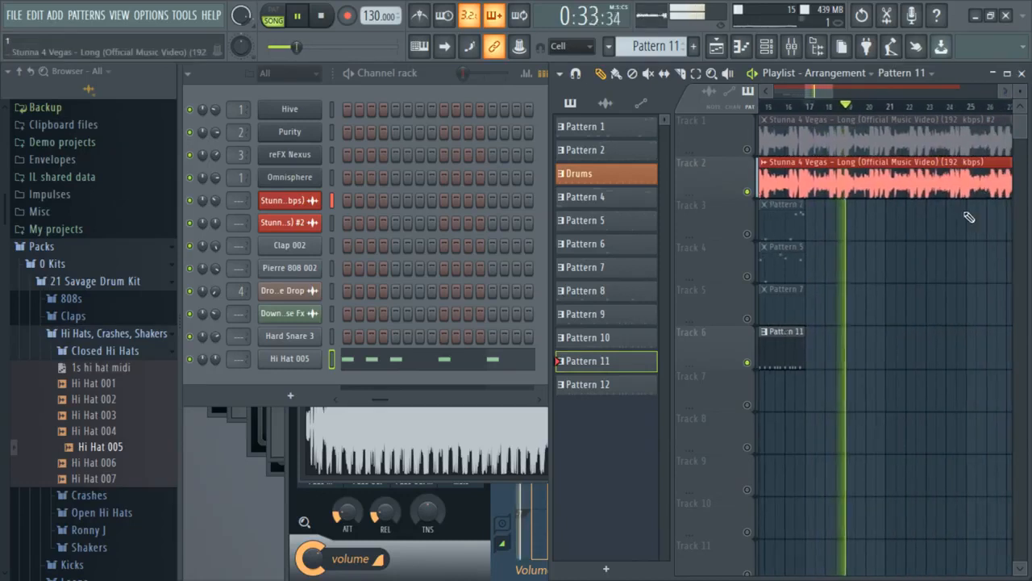
{"action": "left_click", "coordinate": [811, 343]}
{"action": "key", "text": "space"}
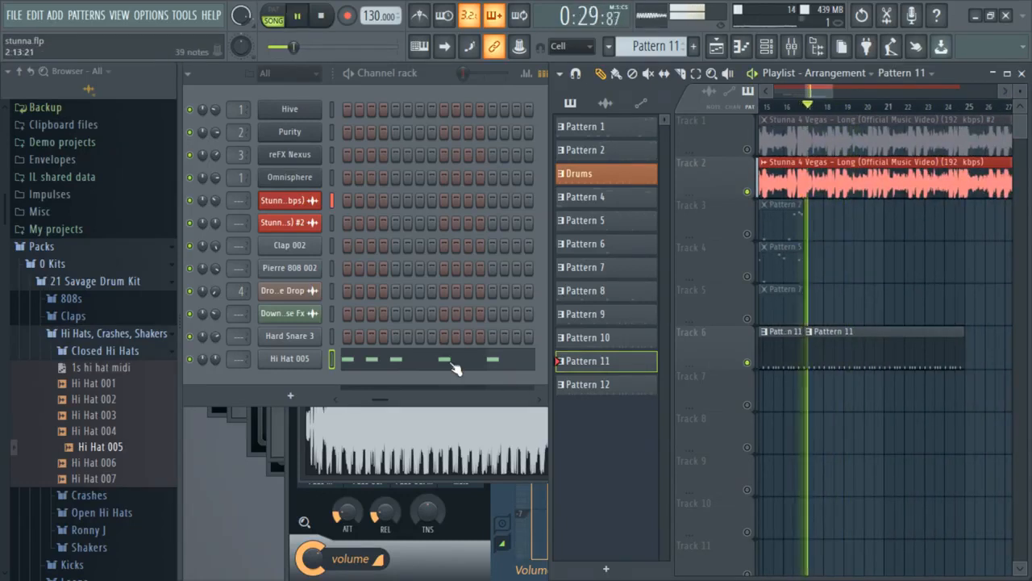
Step: Open the merged Pattern 11's Hi Hat 005 notes and mute Track 6 briefly to hear the reference alone from bar 17
{"action": "left_click", "coordinate": [456, 369]}
{"action": "key", "text": "space"}
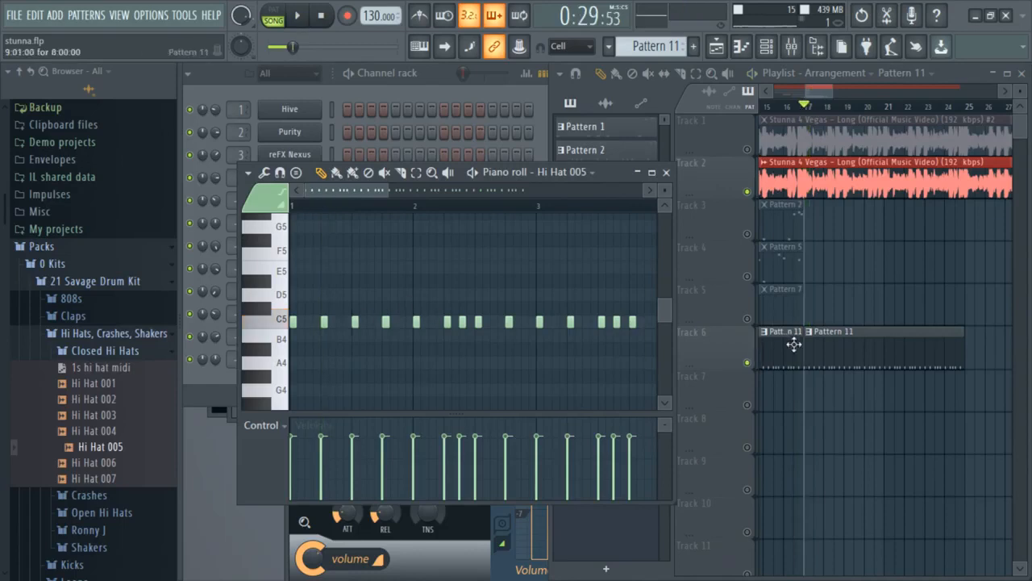
{"action": "left_click", "coordinate": [747, 362]}
{"action": "key", "text": "space"}
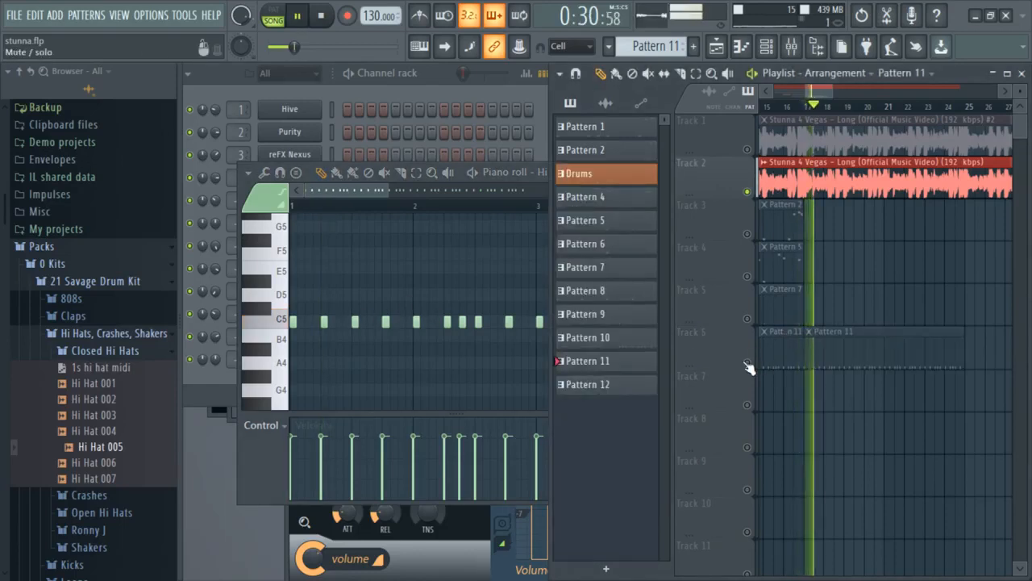
{"action": "left_click", "coordinate": [748, 361]}
Step: Add a one-step C5 hi-hat note at 1:11 in the merged Pattern 11 and play it back against the reference
{"action": "left_click", "coordinate": [371, 320]}
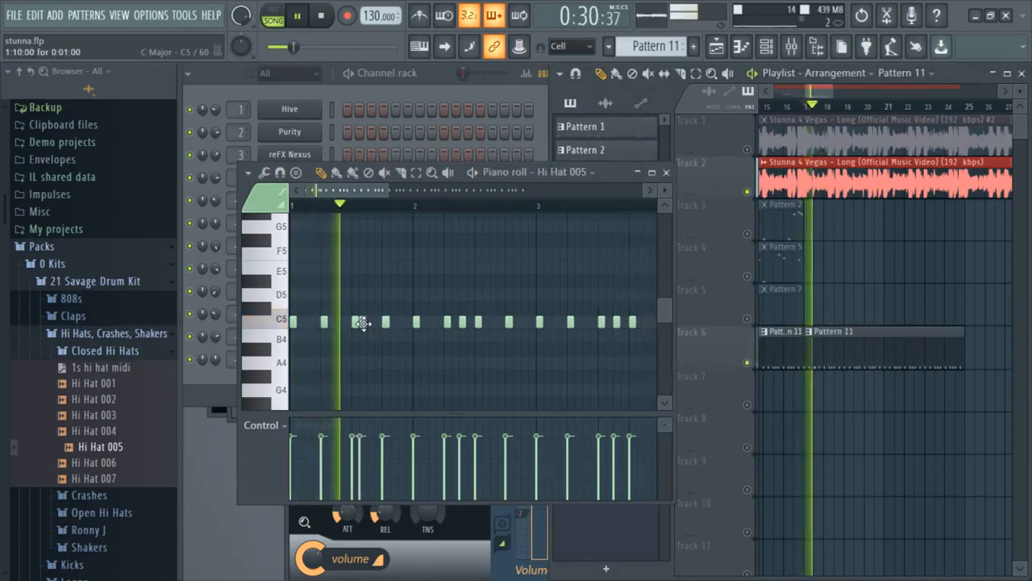
{"action": "left_click", "coordinate": [827, 91]}
{"action": "left_click_drag", "start_coordinate": [826, 90], "coordinate": [821, 90]}
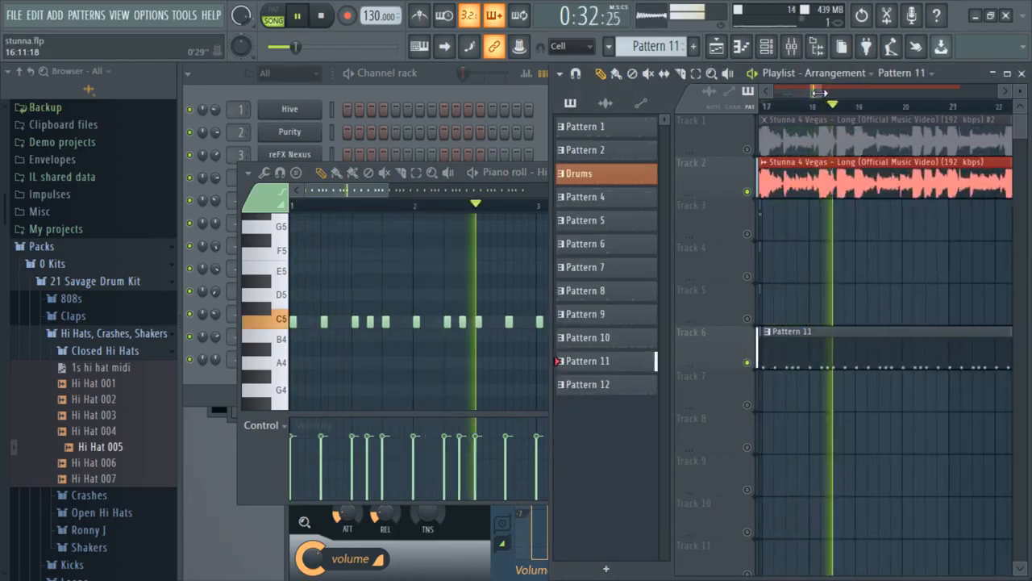
{"action": "key", "text": "space"}
Step: Play from bar 18 with Track 6 muted and unmuted to compare the hi-hats with the reference
{"action": "left_click", "coordinate": [798, 106]}
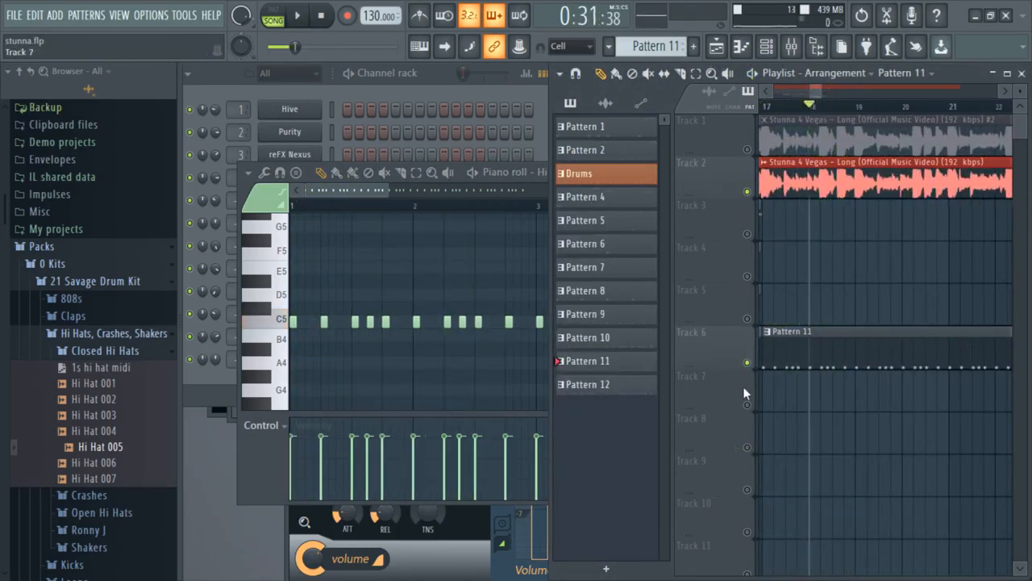
{"action": "left_click", "coordinate": [747, 362]}
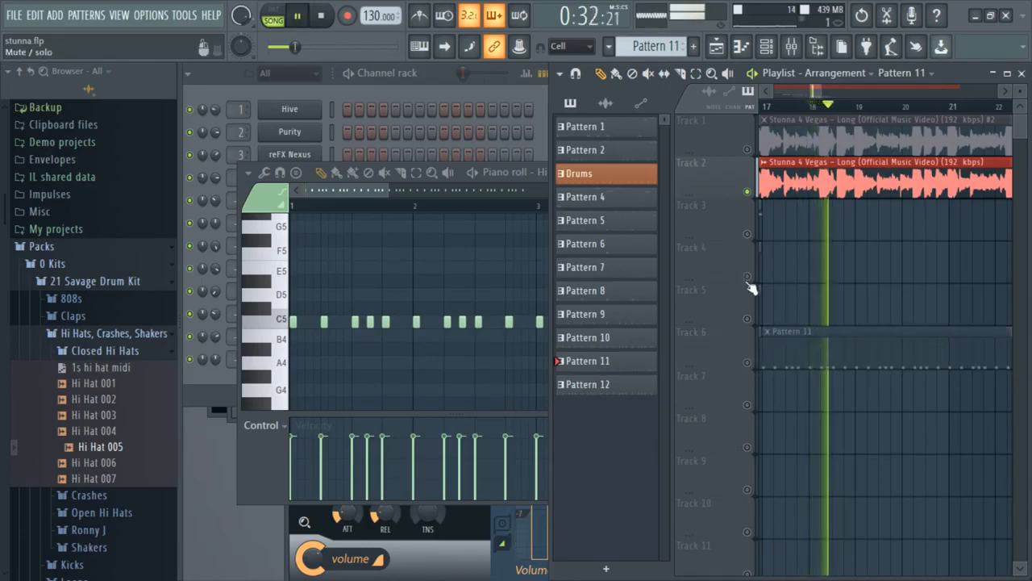
{"action": "key", "text": "space"}
{"action": "left_click", "coordinate": [748, 363]}
{"action": "key", "text": "space"}
{"action": "key", "text": "space"}
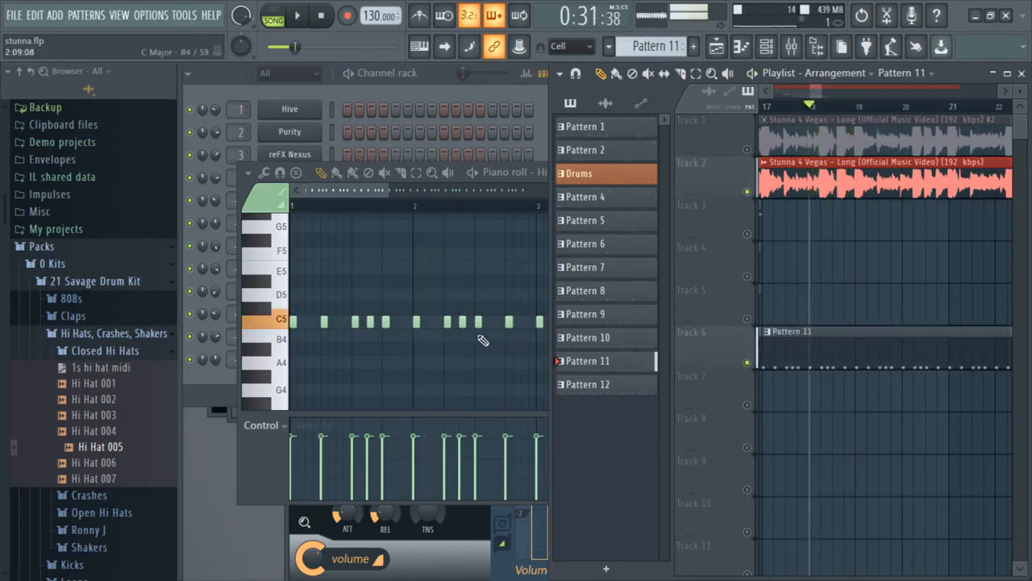
Step: Mute Track 6 and listen to the reference alone from bar 18 onward
{"action": "left_click", "coordinate": [436, 325]}
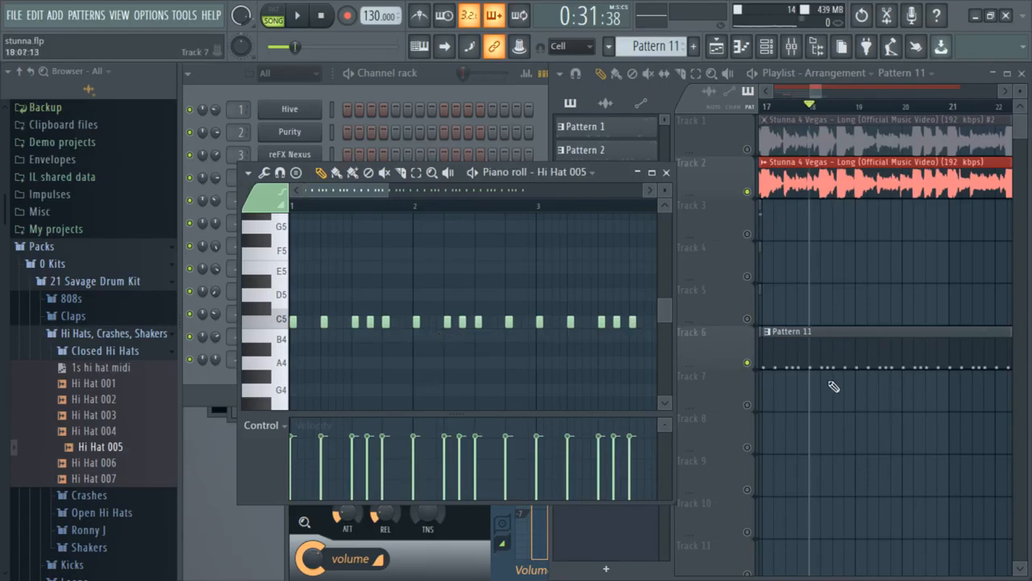
{"action": "left_click", "coordinate": [747, 363]}
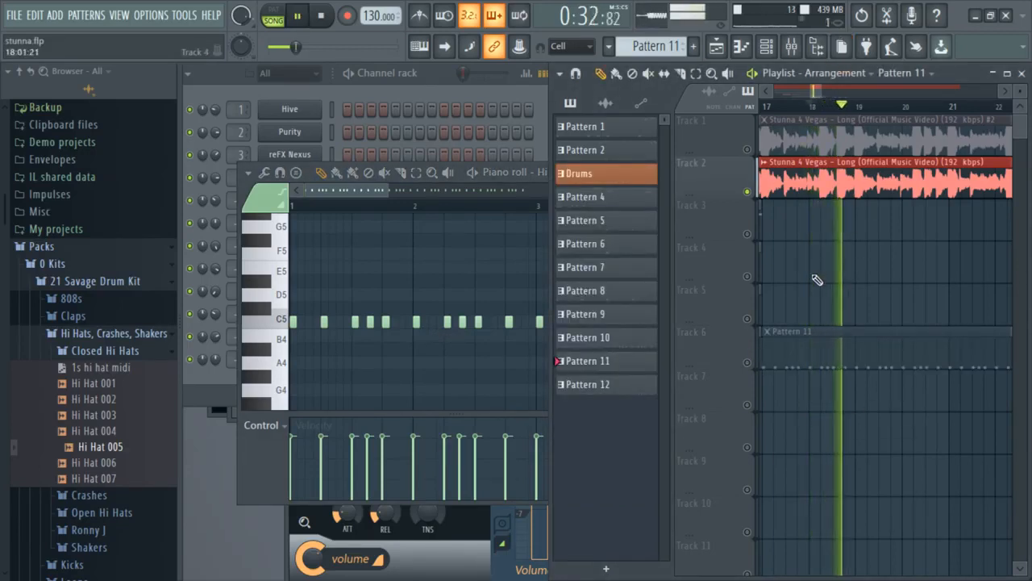
{"action": "left_click", "coordinate": [1006, 94]}
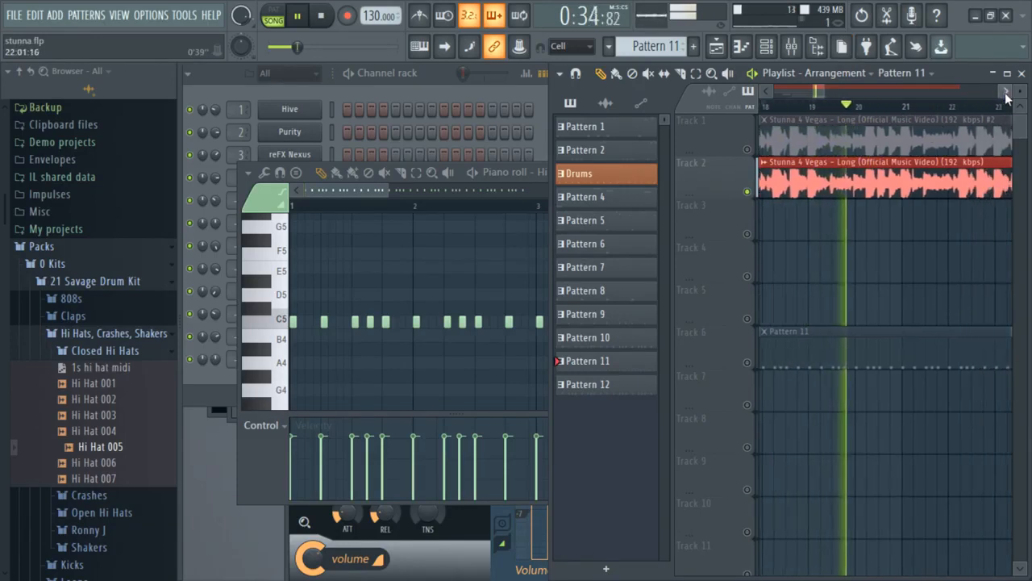
{"action": "left_click", "coordinate": [1006, 93]}
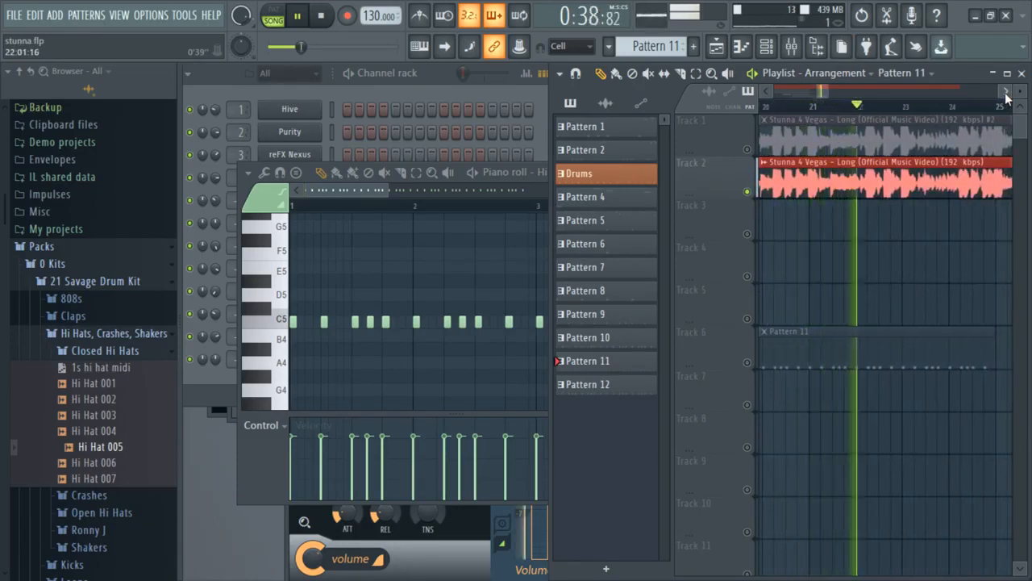
{"action": "left_click", "coordinate": [1006, 93]}
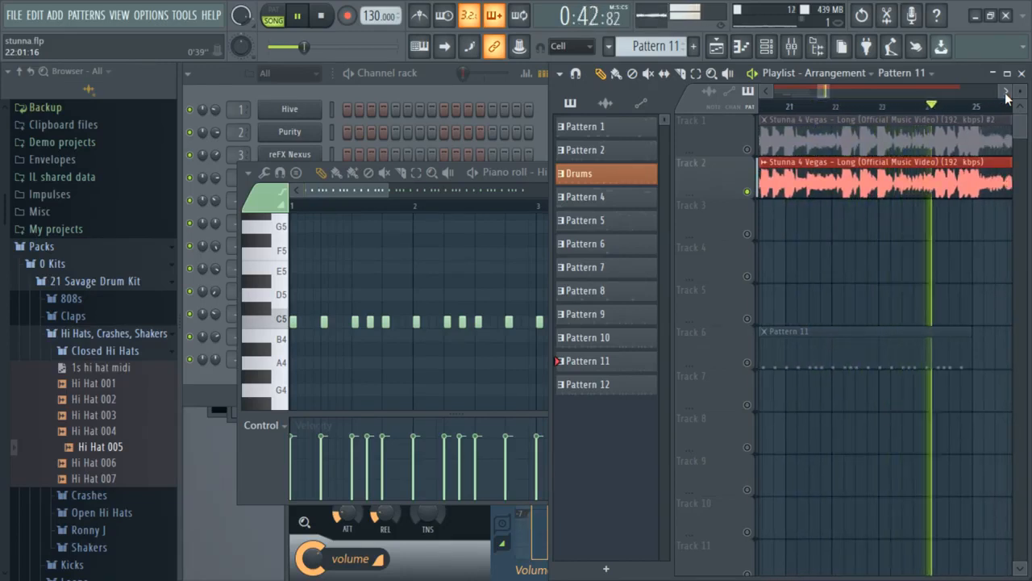
{"action": "left_click", "coordinate": [1006, 94]}
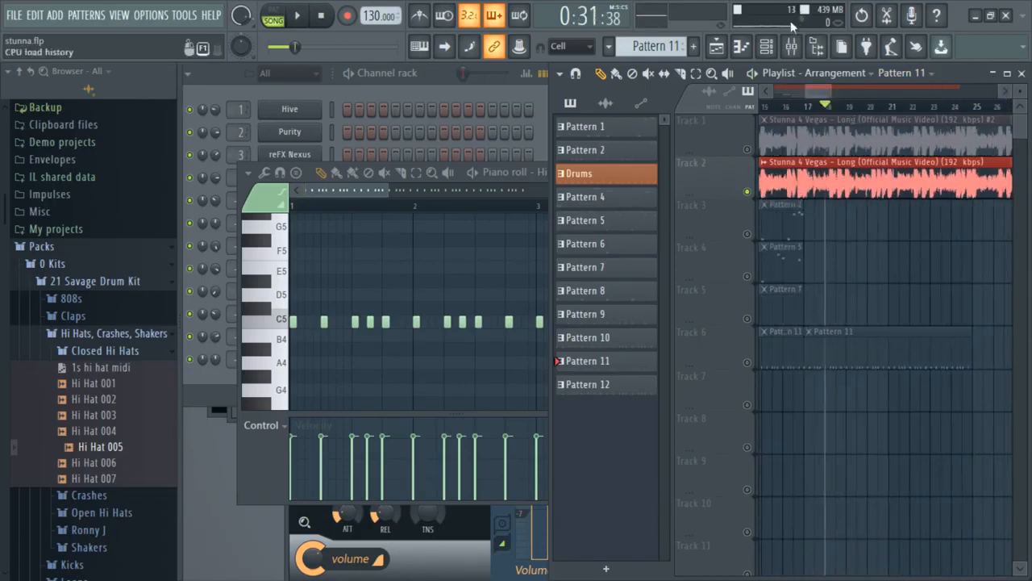
Step: Mute the reference on Track 2, enable all other tracks and play the arrangement from bar 9
{"action": "left_click_drag", "start_coordinate": [805, 90], "coordinate": [776, 91]}
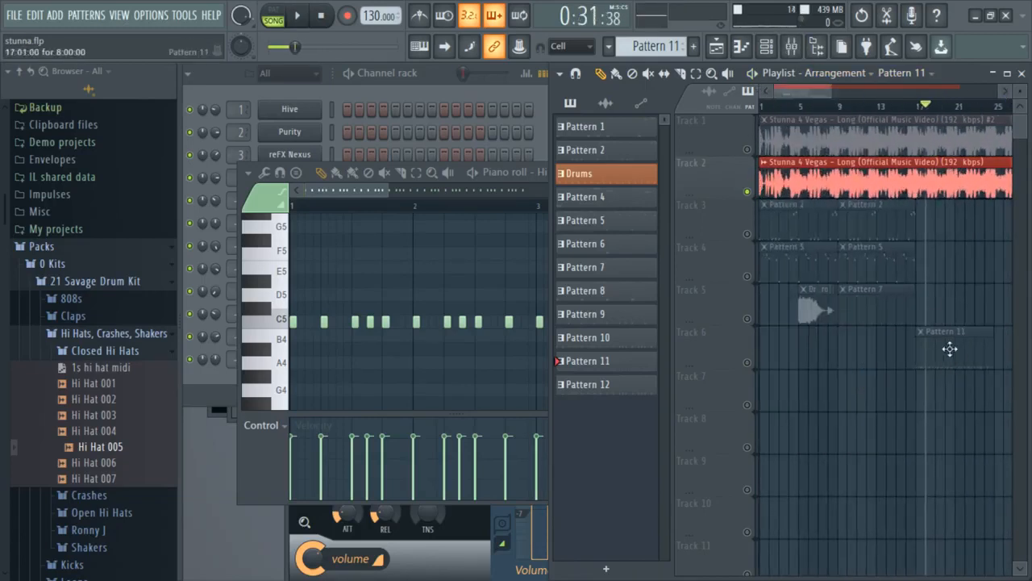
{"action": "left_click", "coordinate": [840, 104]}
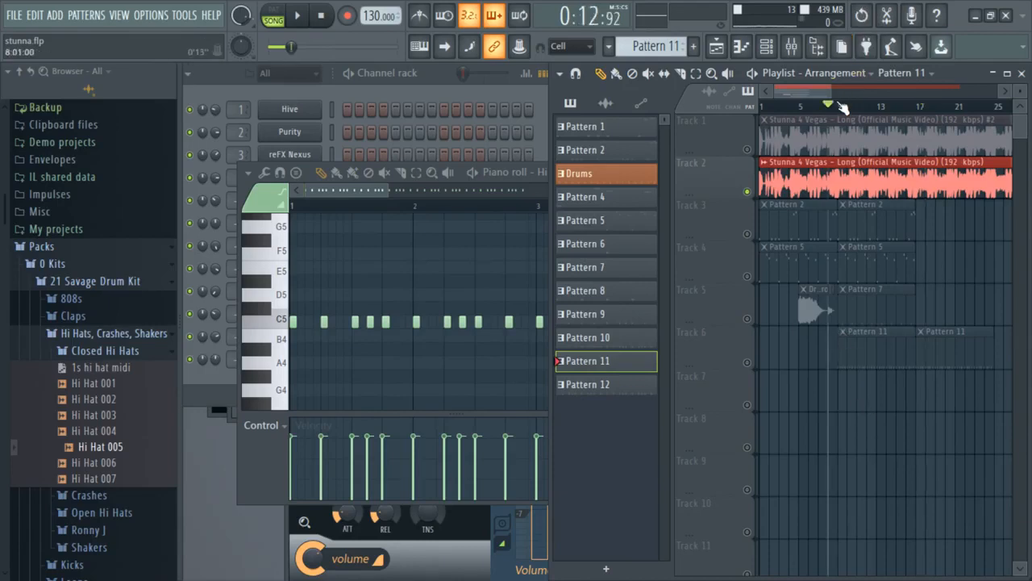
{"action": "right_click", "coordinate": [752, 192]}
{"action": "left_click", "coordinate": [754, 193]}
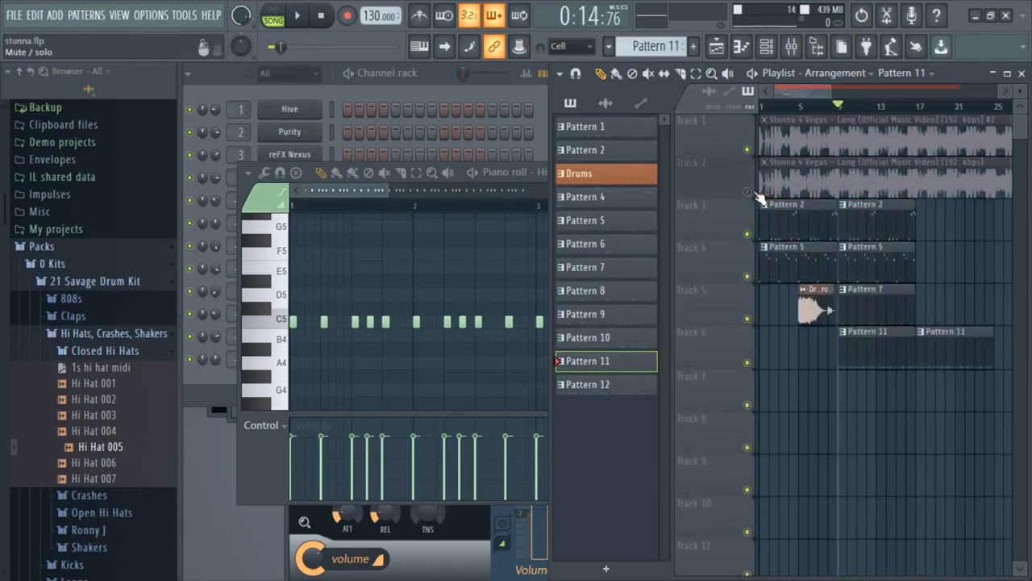
{"action": "key", "text": "space"}
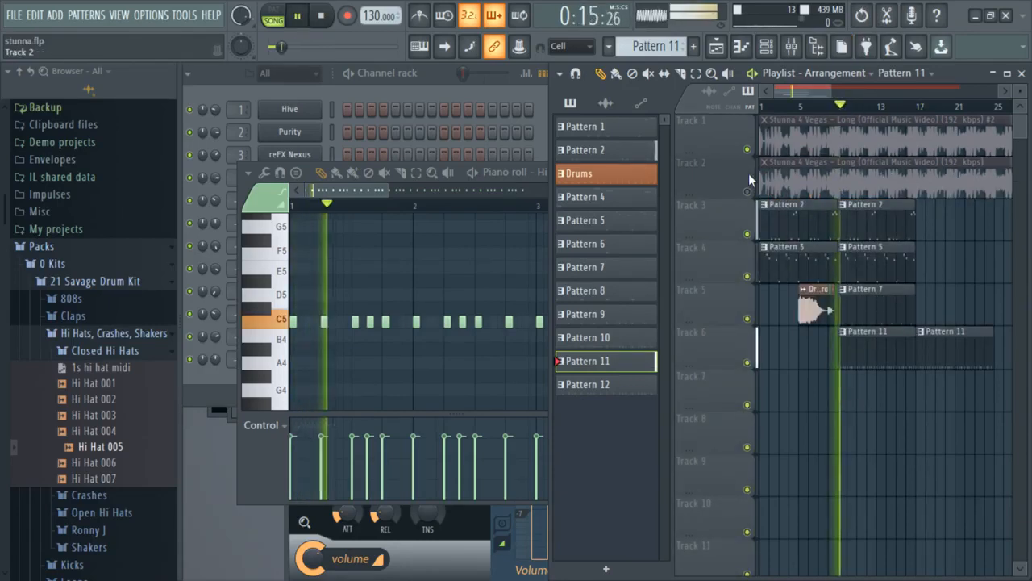
Step: Lower the Hi Hat 005 channel volume to 46% and turn down Pierre 808 002, opening the 808's channel settings
{"action": "left_click", "coordinate": [406, 88]}
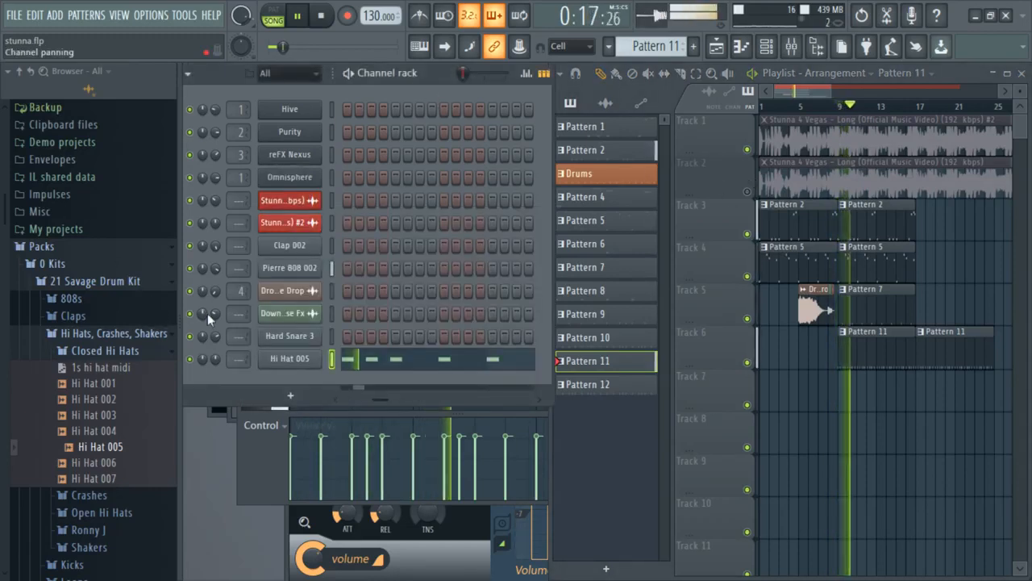
{"action": "left_click_drag", "start_coordinate": [215, 359], "coordinate": [215, 380]}
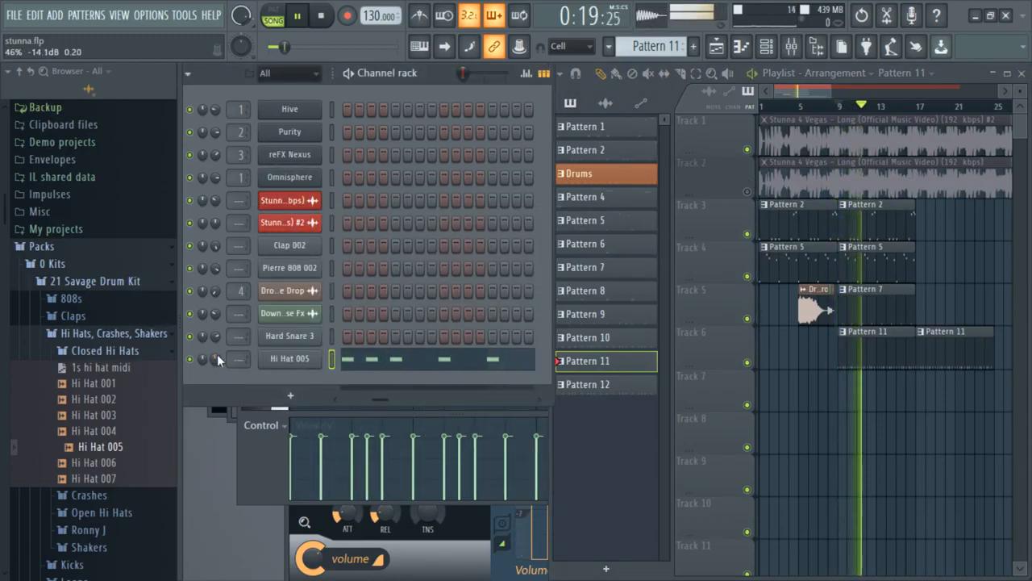
{"action": "left_click_drag", "start_coordinate": [215, 268], "coordinate": [214, 278]}
{"action": "left_click", "coordinate": [271, 269]}
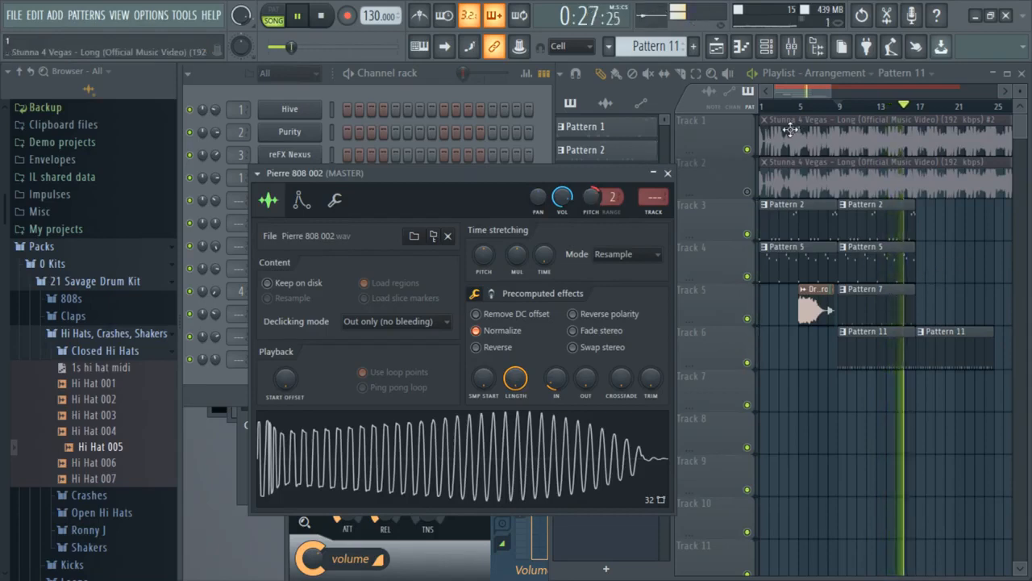
Step: Duplicate the Pattern 2, Pattern 5 and Pattern 7 clips at bar 9 on Tracks 3 to 5 to bar 17
{"action": "left_click", "coordinate": [699, 79]}
{"action": "left_click_drag", "start_coordinate": [954, 315], "coordinate": [877, 222]}
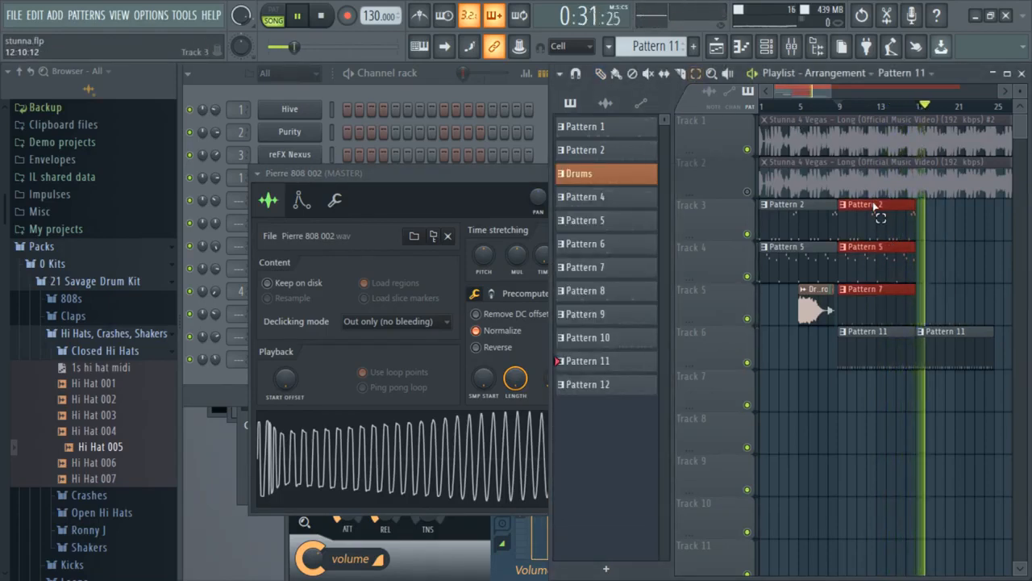
{"action": "left_click_drag", "start_coordinate": [950, 326], "coordinate": [878, 222]}
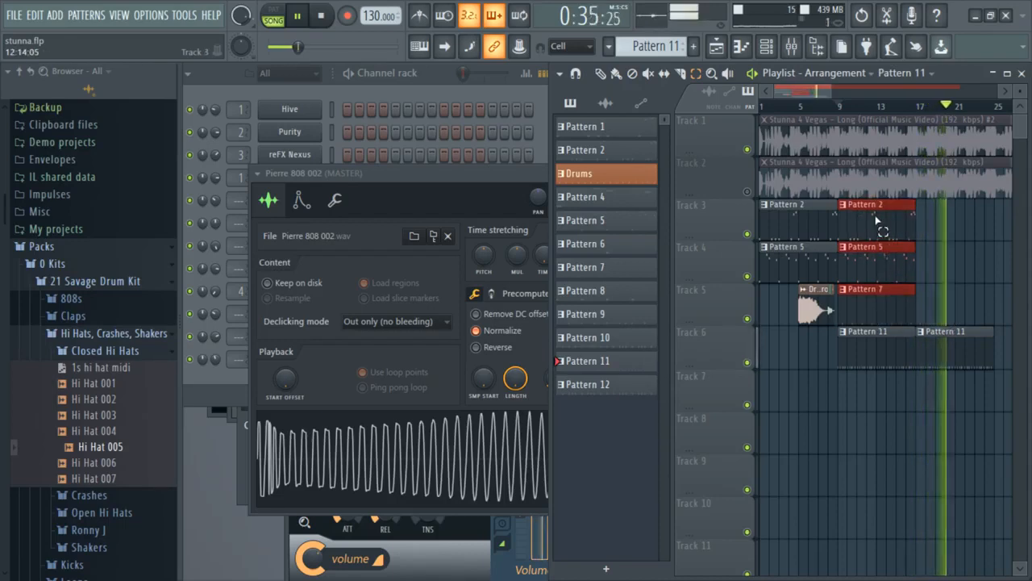
{"action": "key", "text": "ctrl+b"}
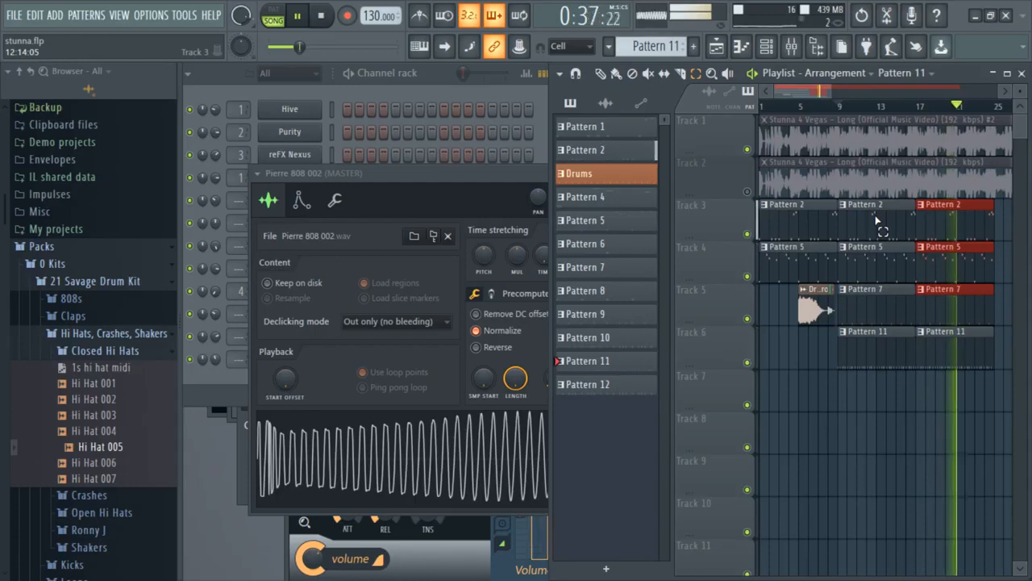
{"action": "left_click_drag", "start_coordinate": [809, 77], "coordinate": [817, 83]}
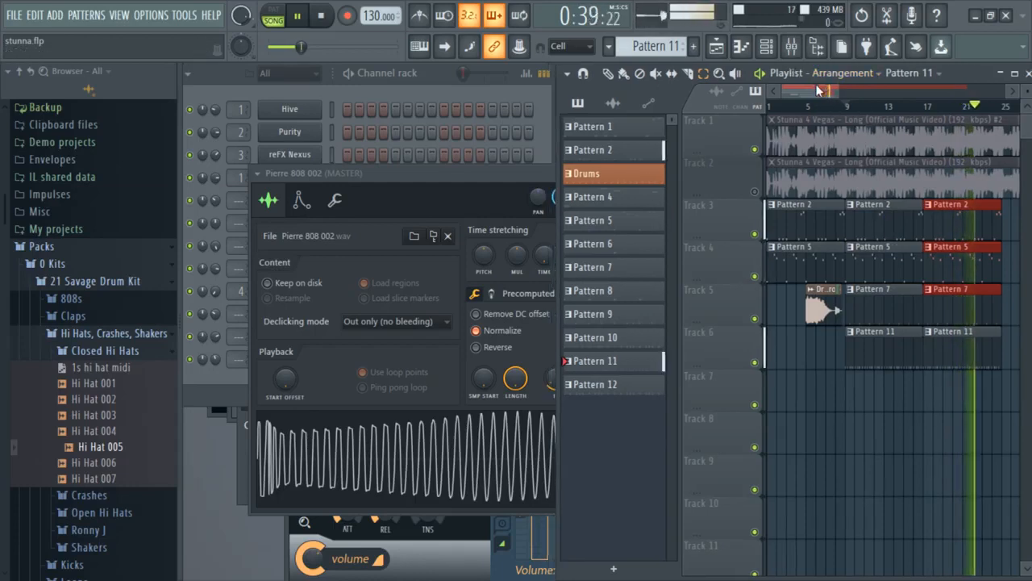
Step: Solo the reference on Track 2 and listen to it from bar 9
{"action": "left_click_drag", "start_coordinate": [950, 85], "coordinate": [932, 85]}
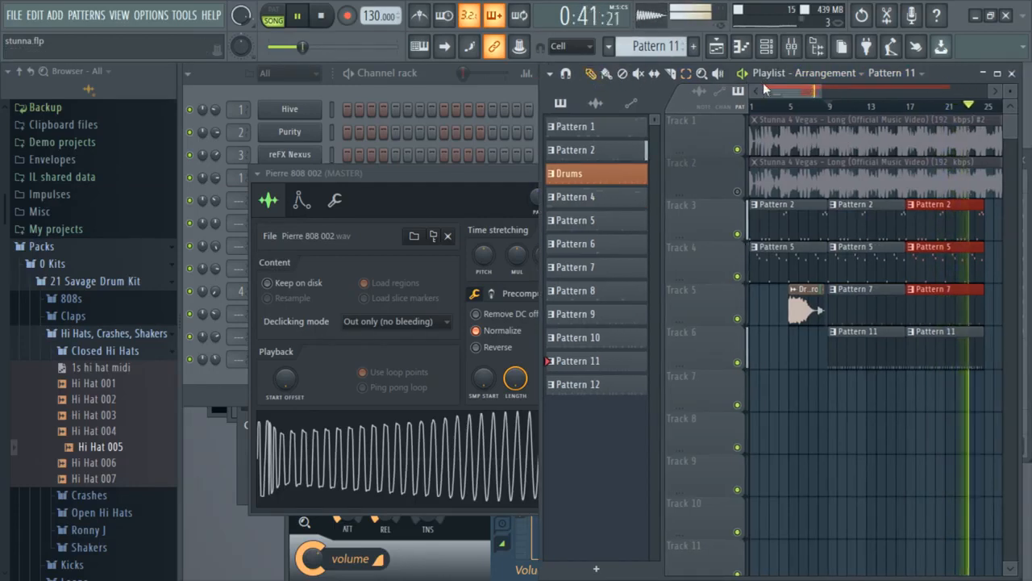
{"action": "key", "text": "space"}
{"action": "right_click", "coordinate": [732, 181]}
{"action": "left_click", "coordinate": [730, 187]}
{"action": "right_click", "coordinate": [738, 192]}
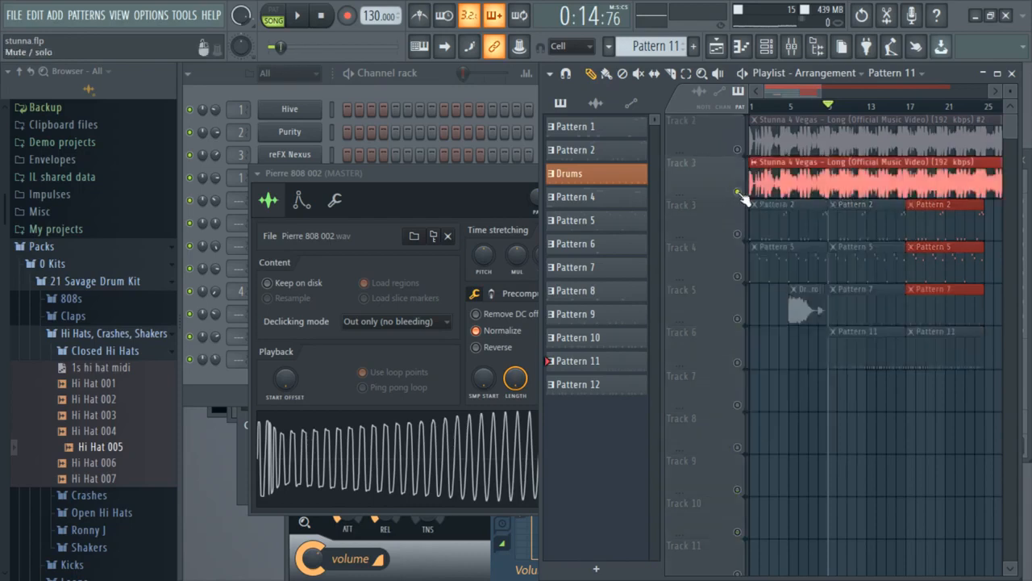
{"action": "key", "text": "space"}
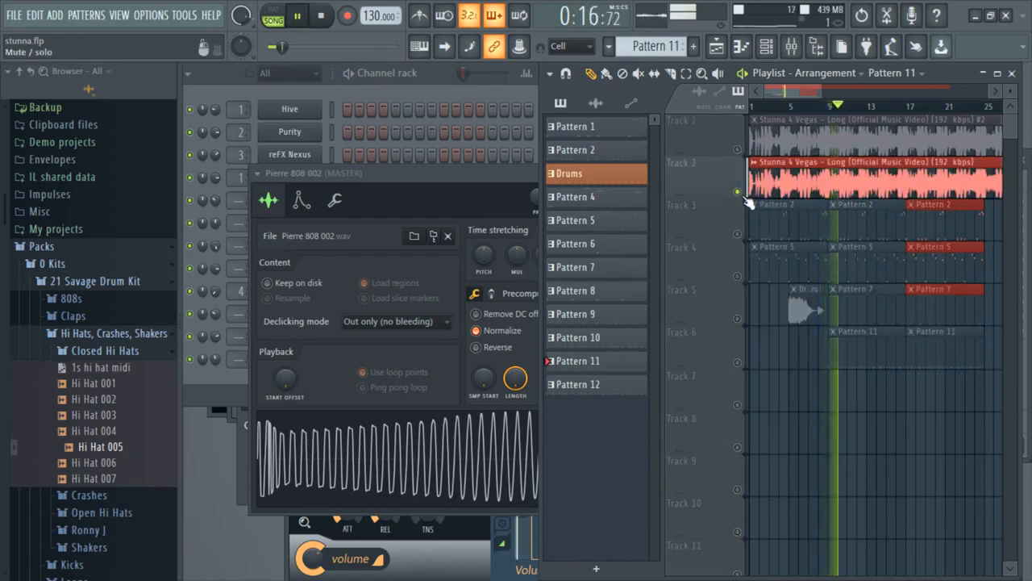
{"action": "key", "text": "space"}
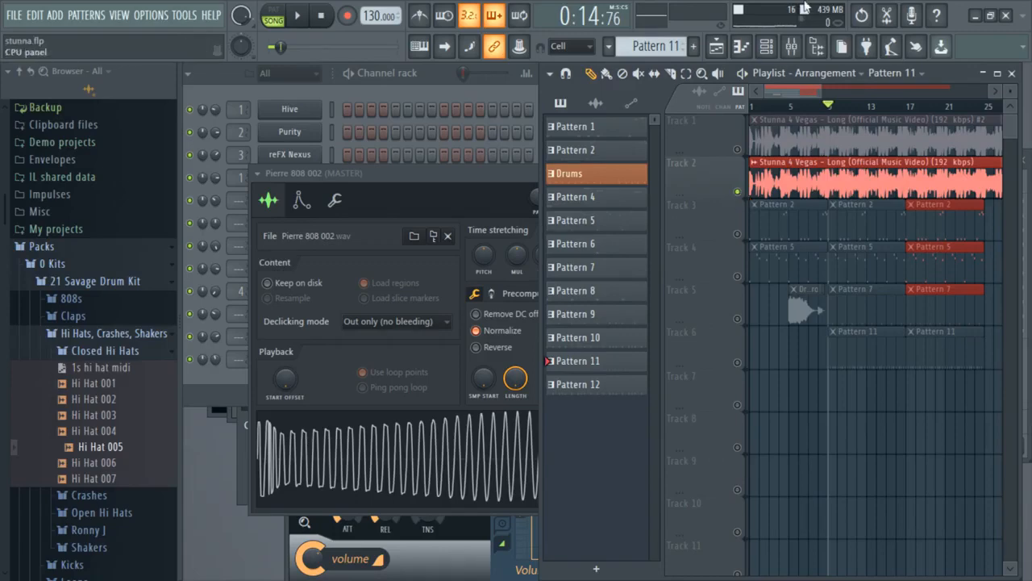
Step: Bring up the mixer, enable all playlist tracks again and collapse the Hi Hats, Crashes, Shakers folder
{"action": "left_click", "coordinate": [793, 47]}
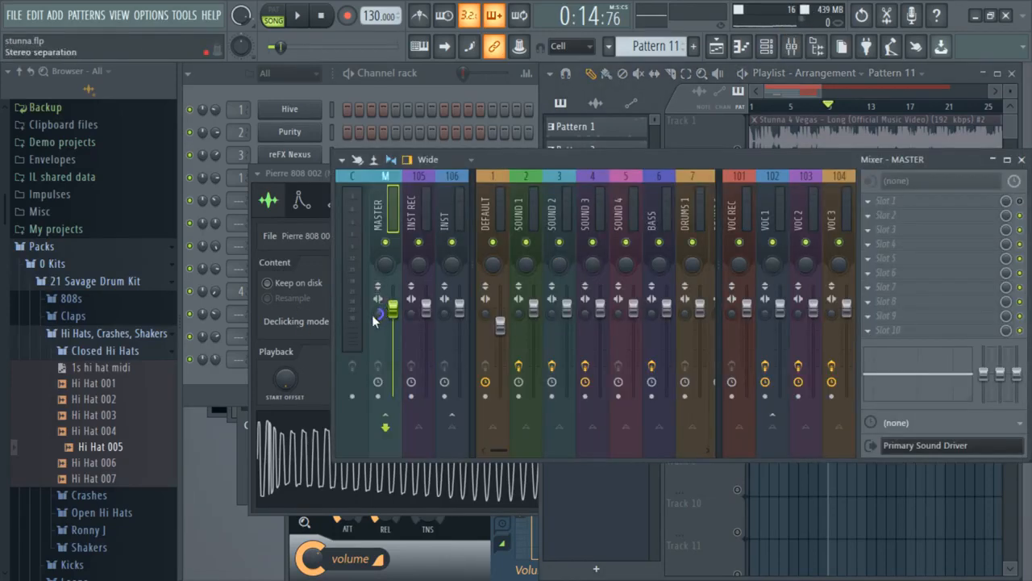
{"action": "left_click_drag", "start_coordinate": [798, 93], "coordinate": [816, 98]}
{"action": "right_click", "coordinate": [738, 193]}
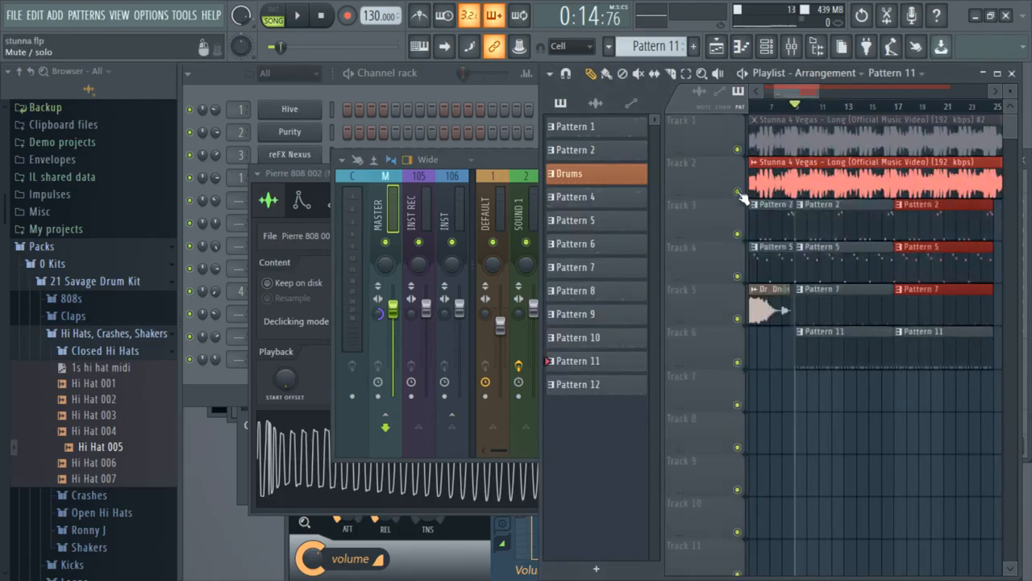
{"action": "left_click", "coordinate": [113, 334]}
{"action": "left_click_drag", "start_coordinate": [790, 91], "coordinate": [817, 90]}
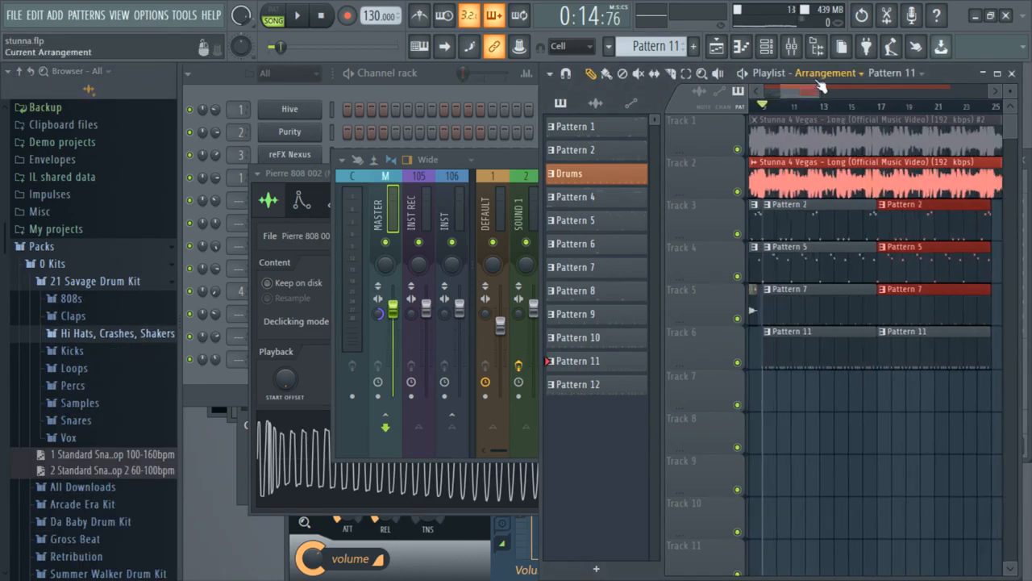
{"action": "left_click_drag", "start_coordinate": [819, 84], "coordinate": [841, 91]}
{"action": "left_click", "coordinate": [939, 298]}
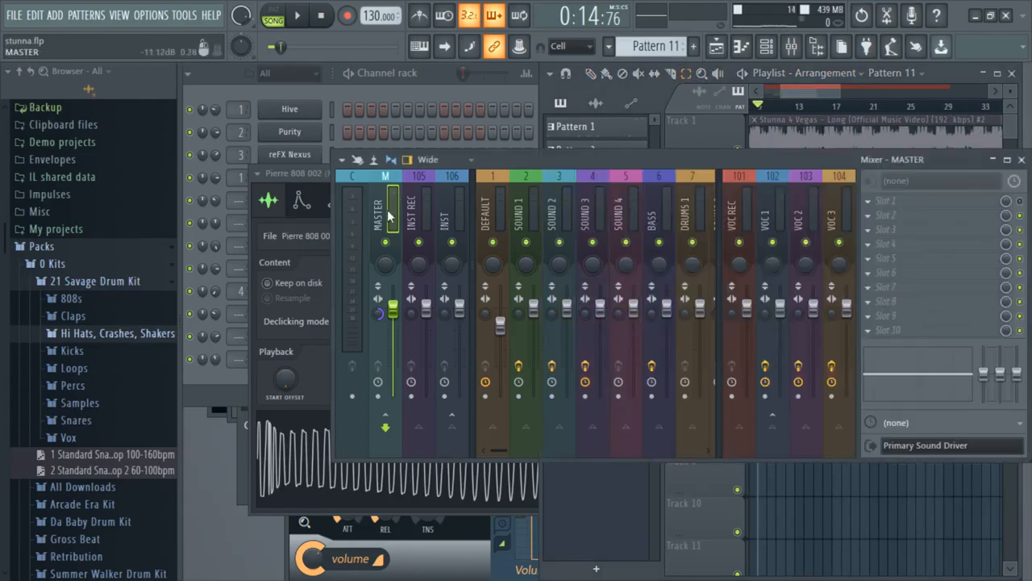
Step: Return to the playlist, solo Track 2 again and replay the reference from bar 9
{"action": "left_click_drag", "start_coordinate": [842, 91], "coordinate": [794, 91]}
{"action": "right_click", "coordinate": [737, 192]}
{"action": "key", "text": "space"}
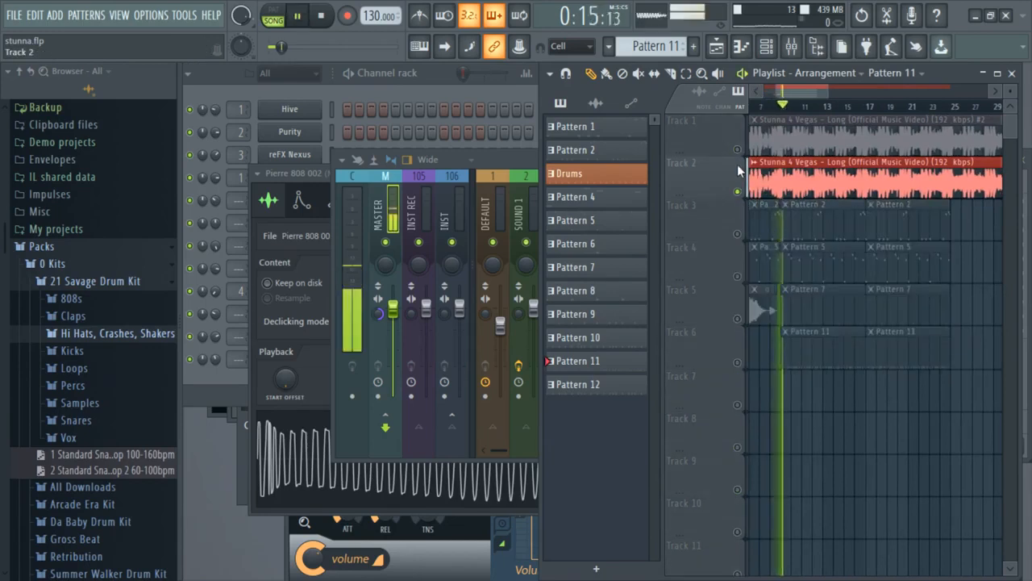
{"action": "key", "text": "space"}
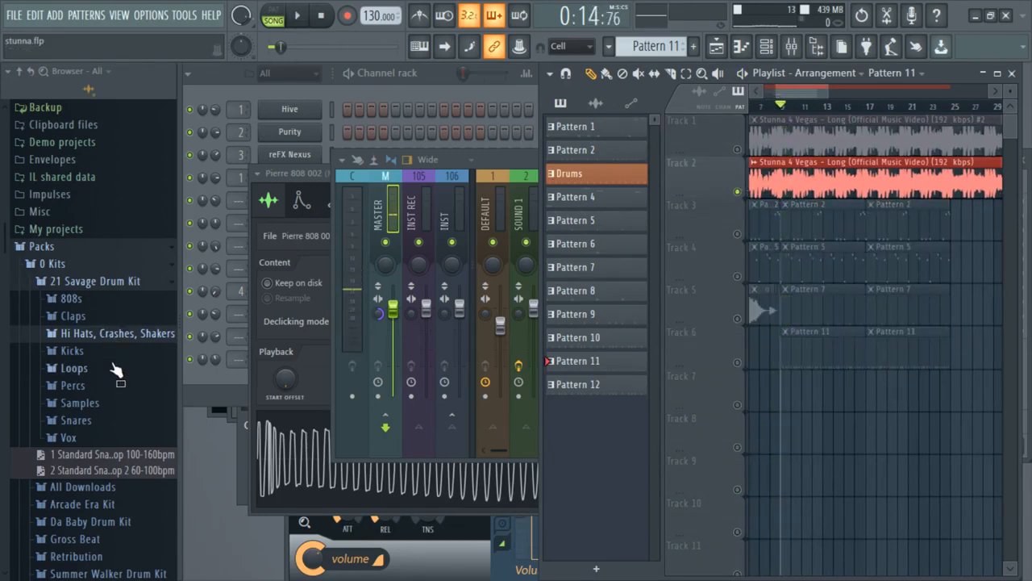
Step: Check the Bongos samples in the 21 Savage Drum Kit's Percs folder, with the channel rack brought to the front
{"action": "scroll", "coordinate": [113, 355], "scroll_direction": "down", "scroll_amount": 3}
{"action": "left_click", "coordinate": [72, 291]}
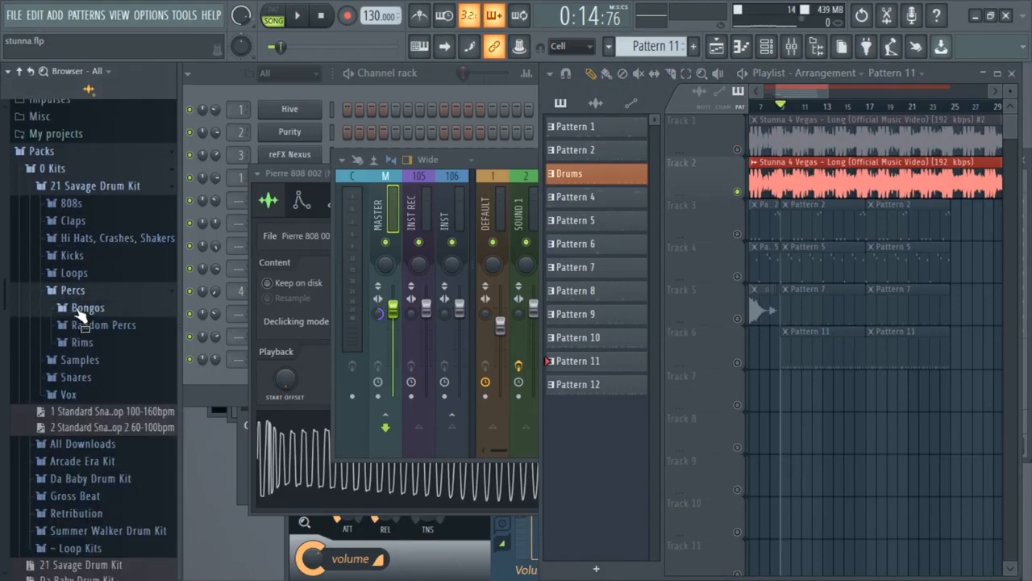
{"action": "left_click", "coordinate": [85, 308]}
{"action": "left_click", "coordinate": [413, 87]}
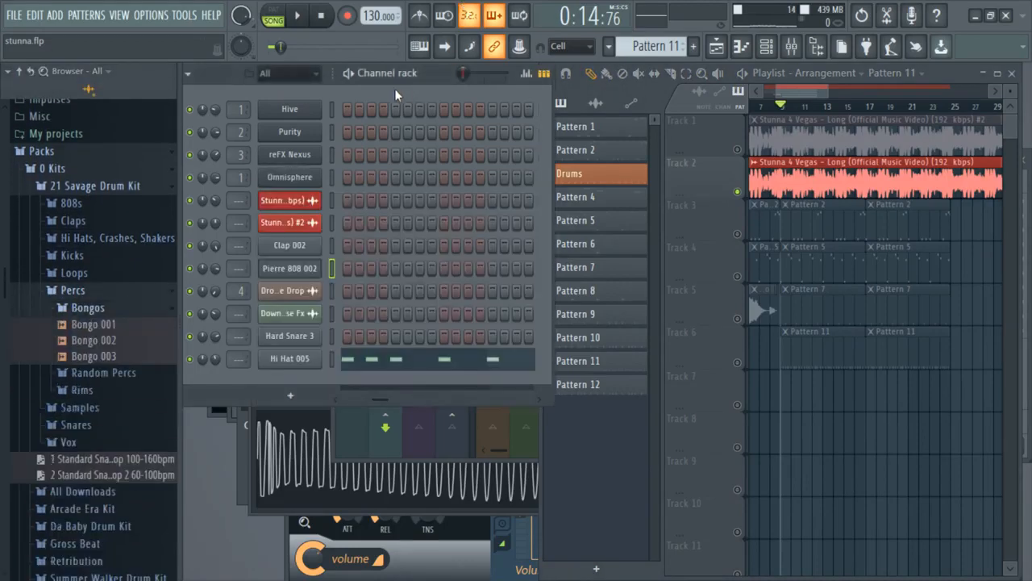
{"action": "left_click", "coordinate": [88, 304]}
{"action": "left_click", "coordinate": [81, 291]}
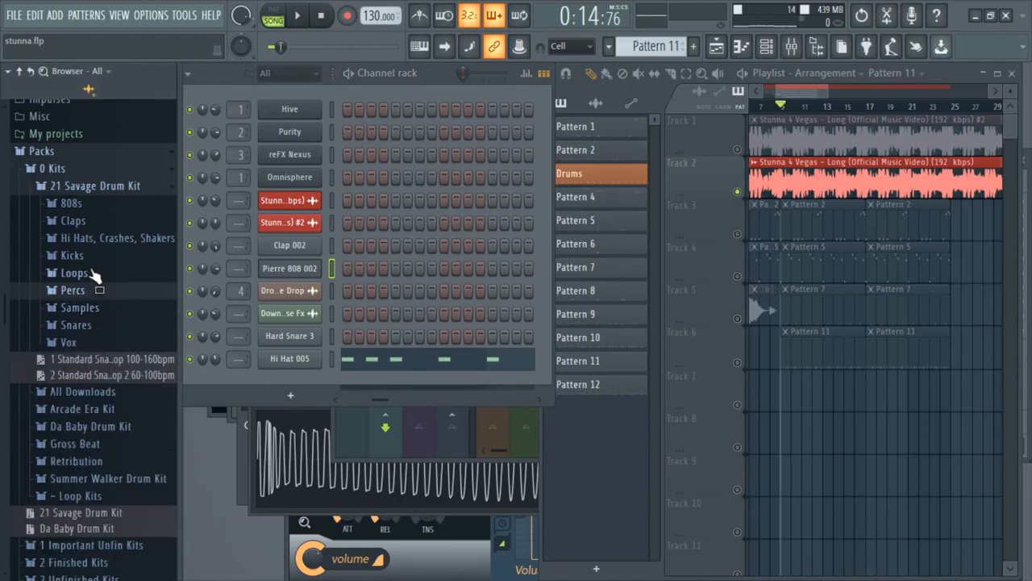
{"action": "left_click", "coordinate": [77, 294]}
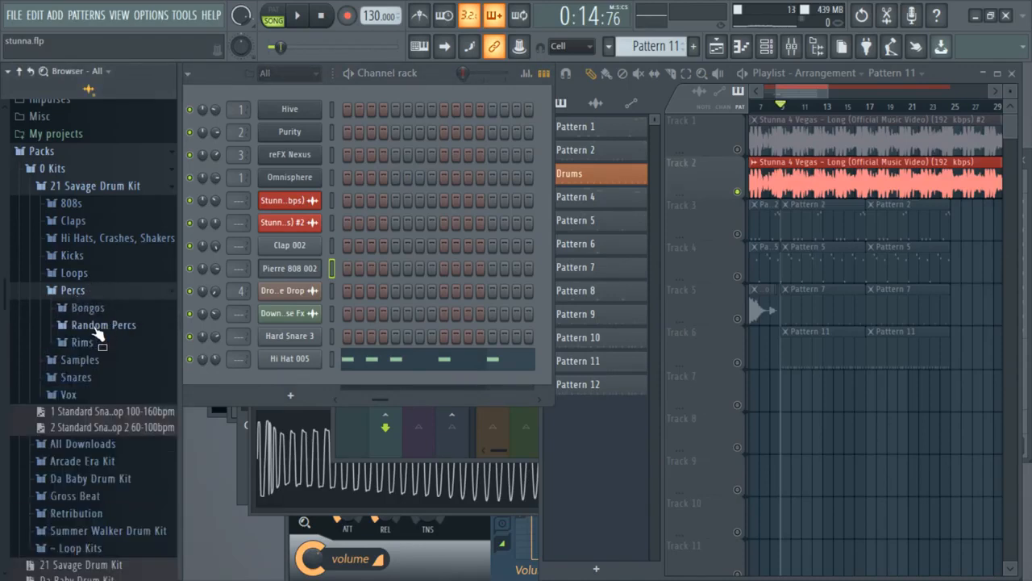
Step: Preview Bell 001 in the Random Percs folder and compare it with the reference at bar 9
{"action": "left_click", "coordinate": [97, 326]}
{"action": "scroll", "coordinate": [94, 266], "scroll_direction": "down", "scroll_amount": 6}
{"action": "scroll", "coordinate": [94, 274], "scroll_direction": "up", "scroll_amount": 4}
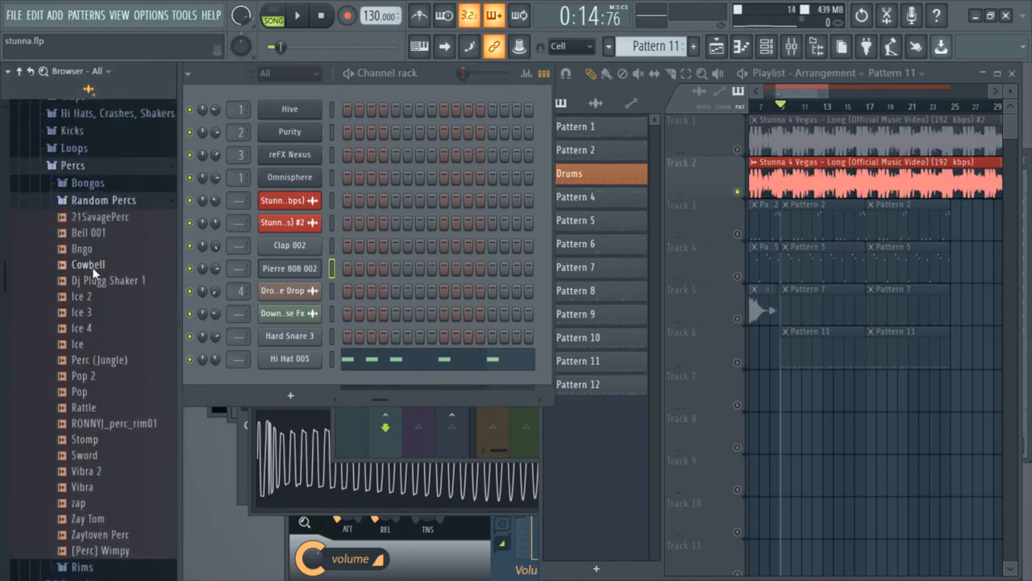
{"action": "scroll", "coordinate": [93, 272], "scroll_direction": "up", "scroll_amount": 2}
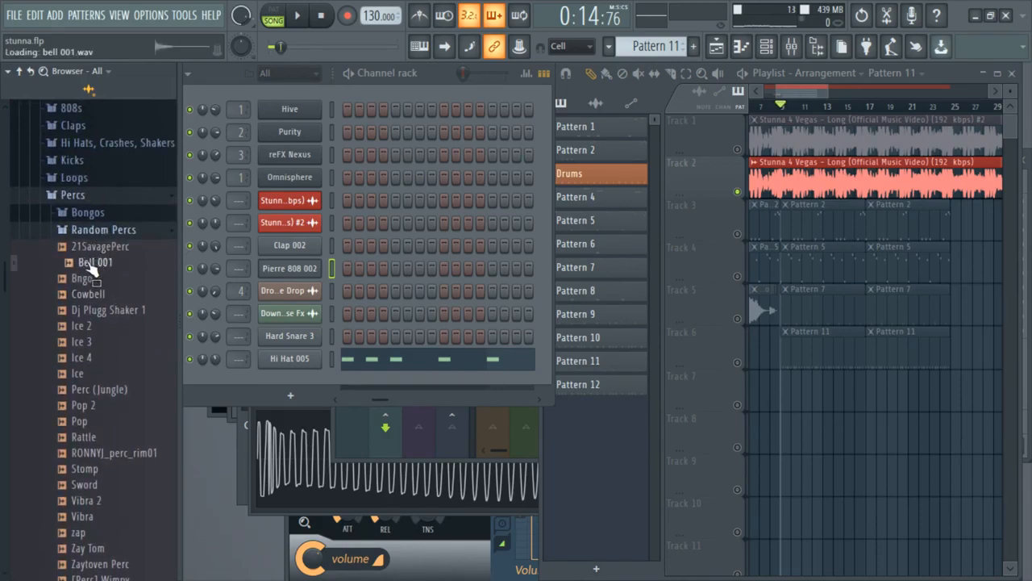
{"action": "key", "text": "space"}
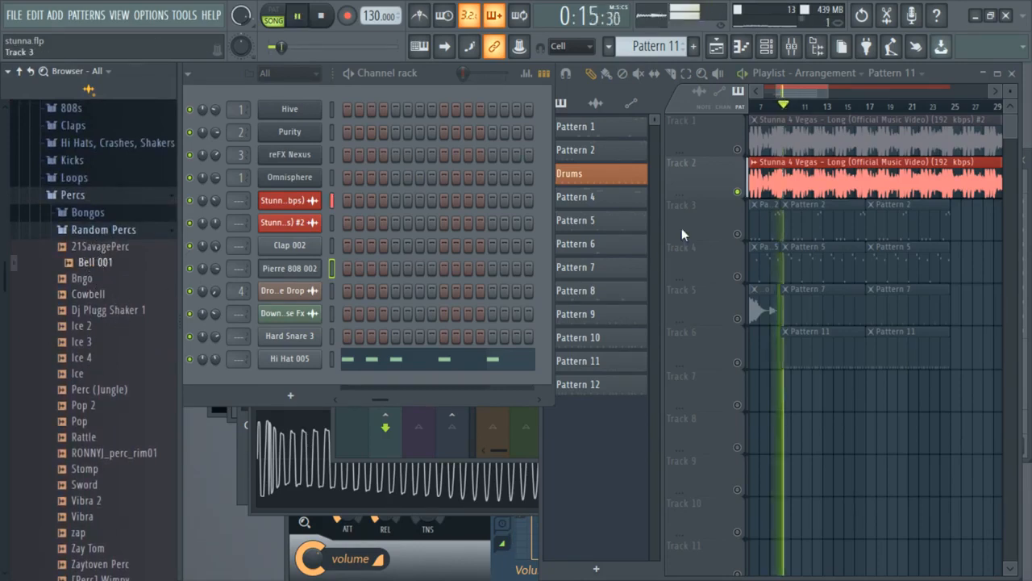
{"action": "key", "text": "space"}
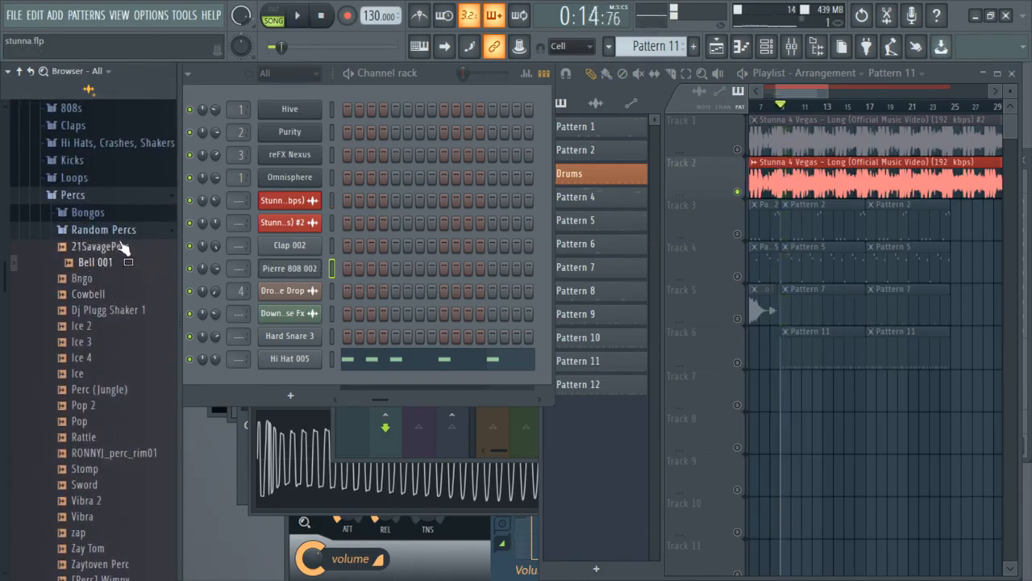
Step: Collapse the Random Percs, Percs and 21 Savage Drum Kit folders and look over the remaining kits
{"action": "left_click", "coordinate": [114, 230]}
{"action": "left_click", "coordinate": [95, 196]}
{"action": "scroll", "coordinate": [121, 258], "scroll_direction": "up", "scroll_amount": 6}
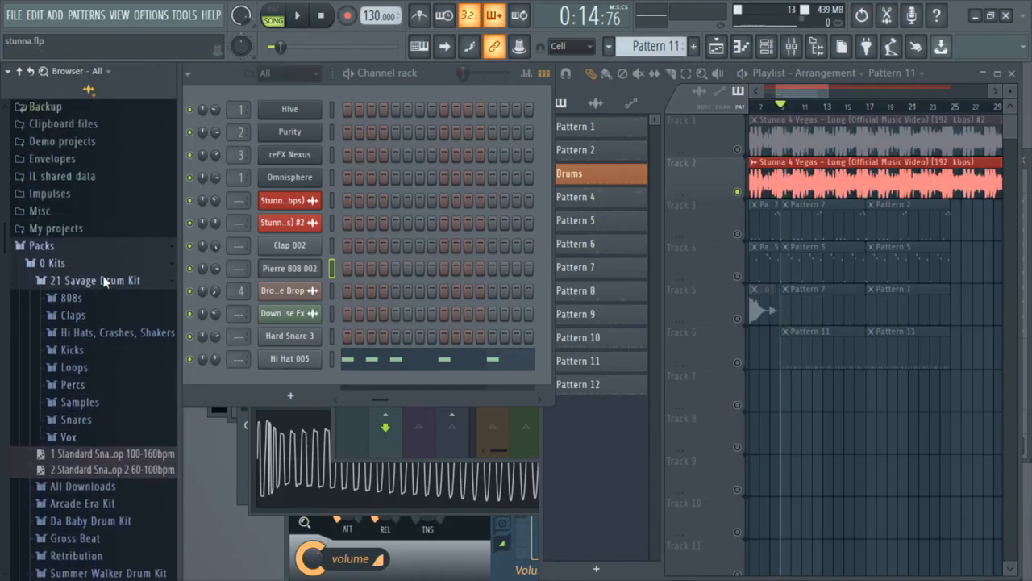
{"action": "left_click", "coordinate": [104, 276]}
{"action": "scroll", "coordinate": [80, 267], "scroll_direction": "down", "scroll_amount": 8}
{"action": "scroll", "coordinate": [69, 178], "scroll_direction": "up", "scroll_amount": 4}
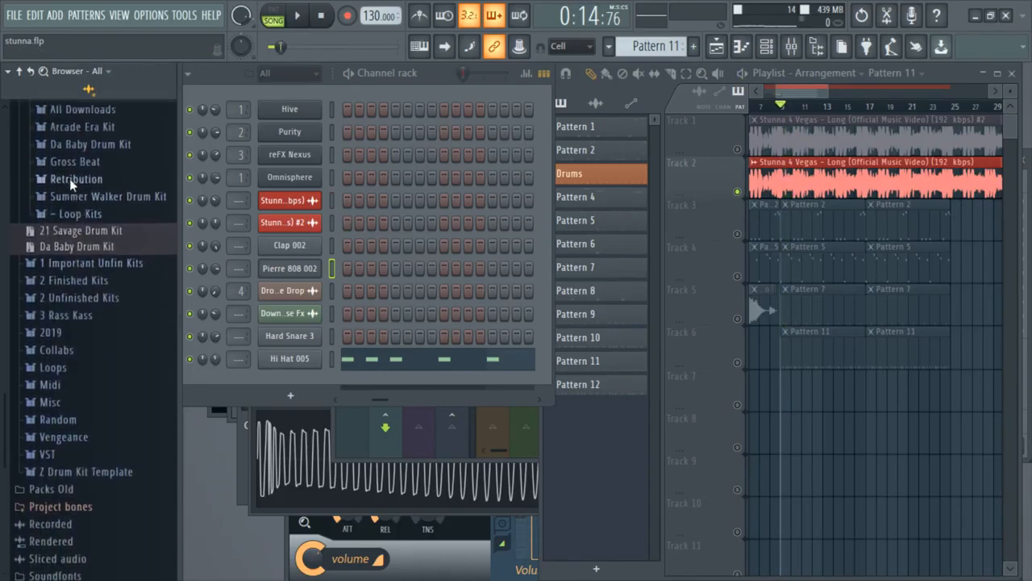
Step: Look through the Arcade Era Kit's folders and collapse New School Snares, Ultimate Snares and the kit itself
{"action": "left_click", "coordinate": [81, 183]}
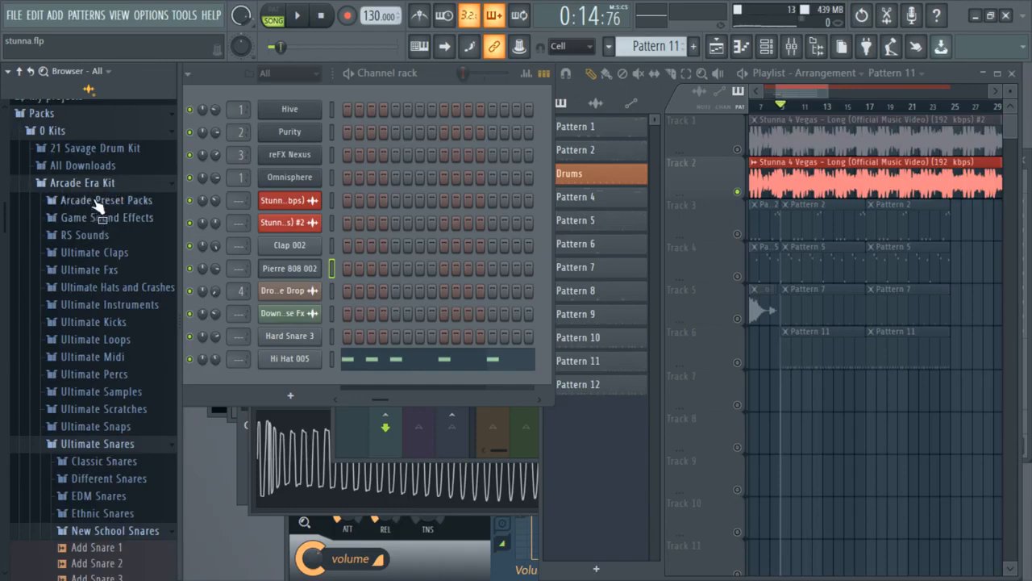
{"action": "scroll", "coordinate": [51, 202], "scroll_direction": "down", "scroll_amount": 7}
{"action": "scroll", "coordinate": [53, 253], "scroll_direction": "up", "scroll_amount": 3}
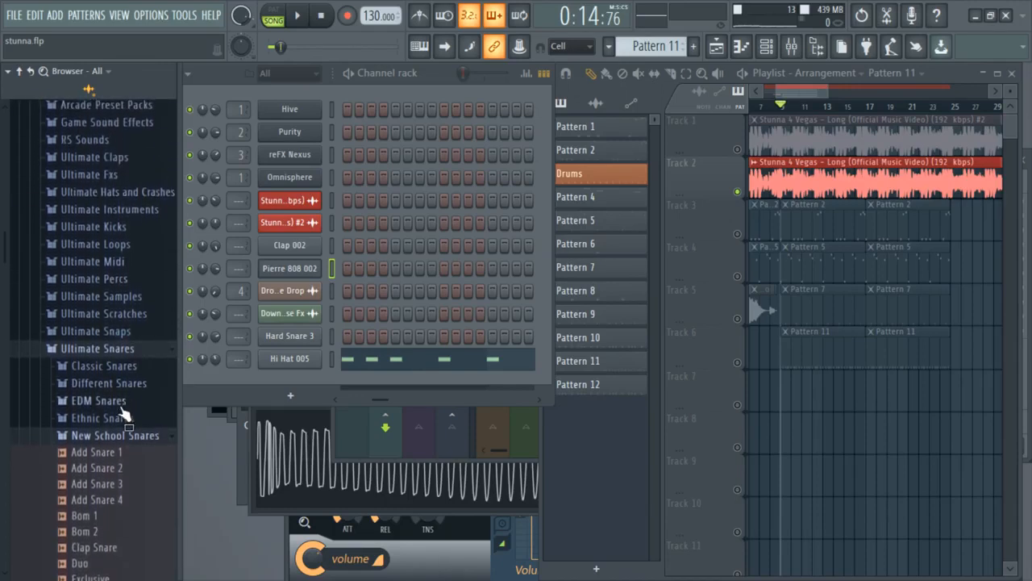
{"action": "scroll", "coordinate": [68, 398], "scroll_direction": "up", "scroll_amount": 8}
{"action": "scroll", "coordinate": [84, 402], "scroll_direction": "down", "scroll_amount": 8}
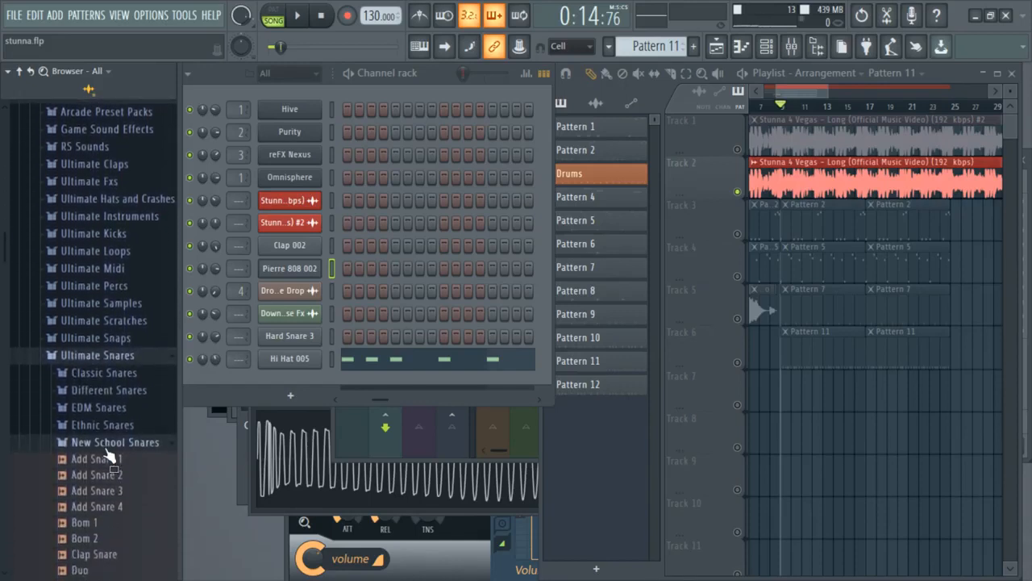
{"action": "left_click", "coordinate": [106, 442]}
{"action": "left_click", "coordinate": [103, 355]}
{"action": "scroll", "coordinate": [100, 326], "scroll_direction": "up", "scroll_amount": 4}
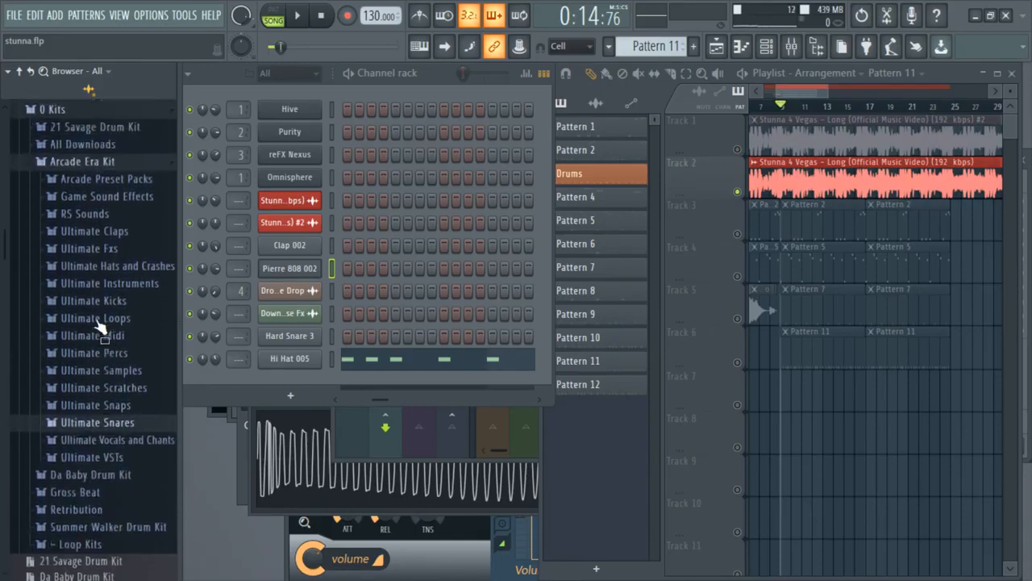
{"action": "scroll", "coordinate": [100, 326], "scroll_direction": "up", "scroll_amount": 5}
{"action": "scroll", "coordinate": [106, 272], "scroll_direction": "down", "scroll_amount": 9}
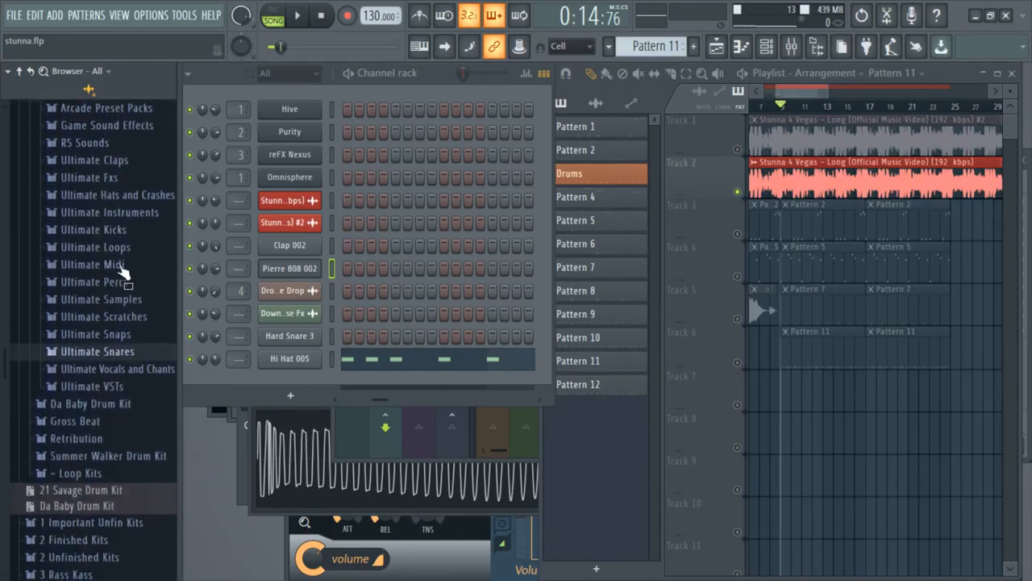
{"action": "scroll", "coordinate": [100, 317], "scroll_direction": "up", "scroll_amount": 6}
{"action": "left_click", "coordinate": [93, 279]}
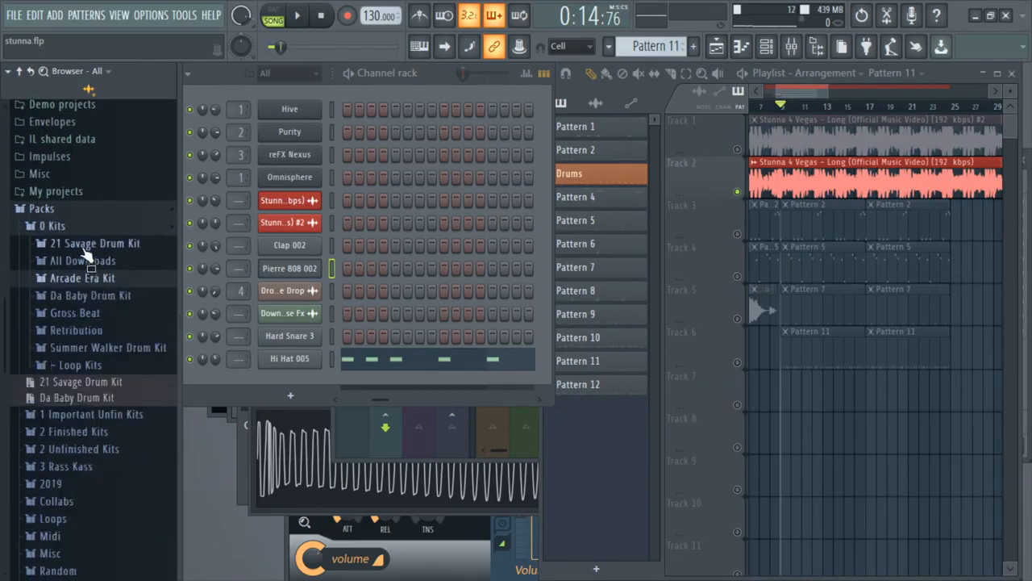
{"action": "left_click", "coordinate": [88, 245]}
{"action": "left_click", "coordinate": [87, 244]}
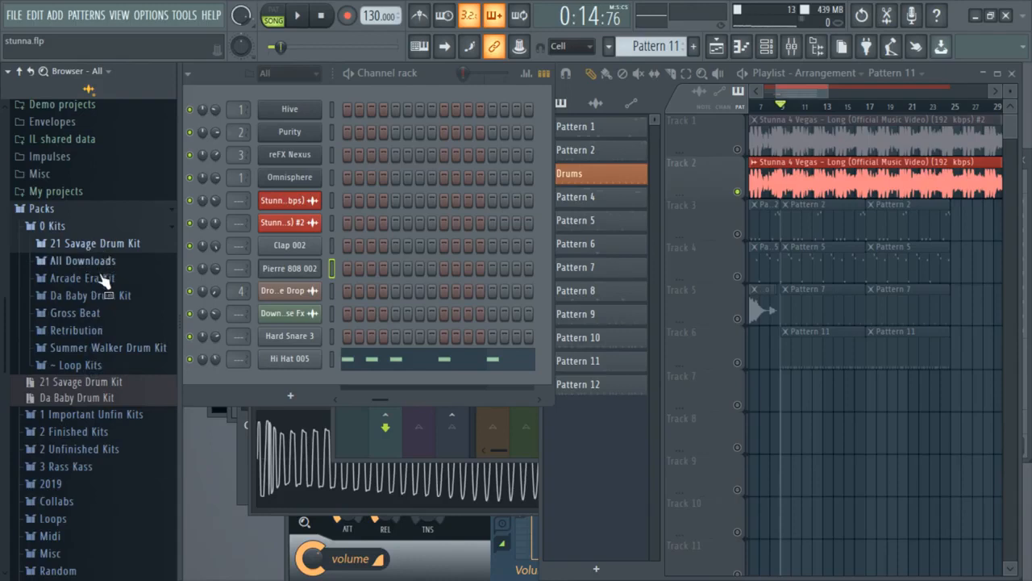
{"action": "left_click", "coordinate": [104, 280]}
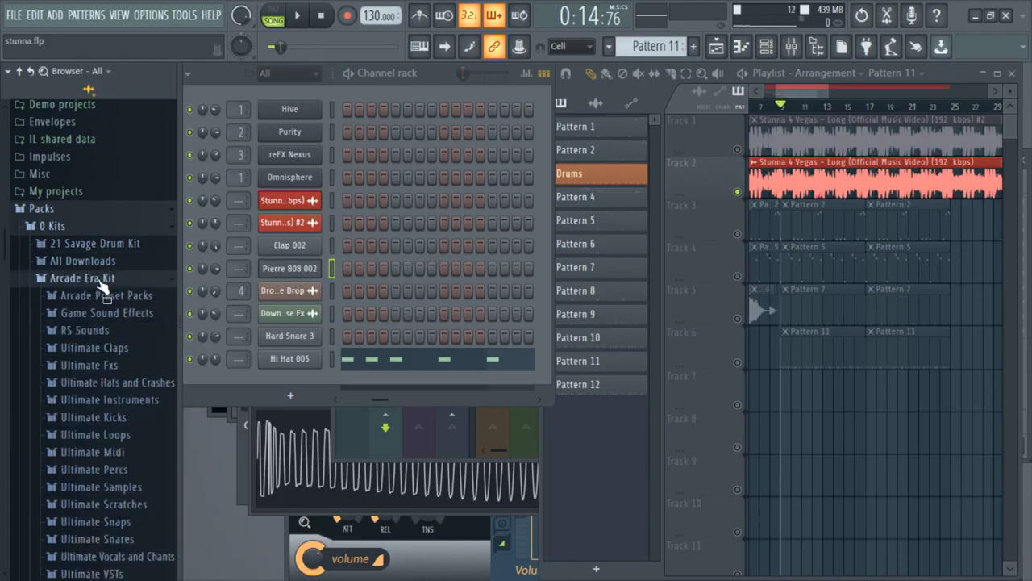
{"action": "left_click", "coordinate": [96, 249]}
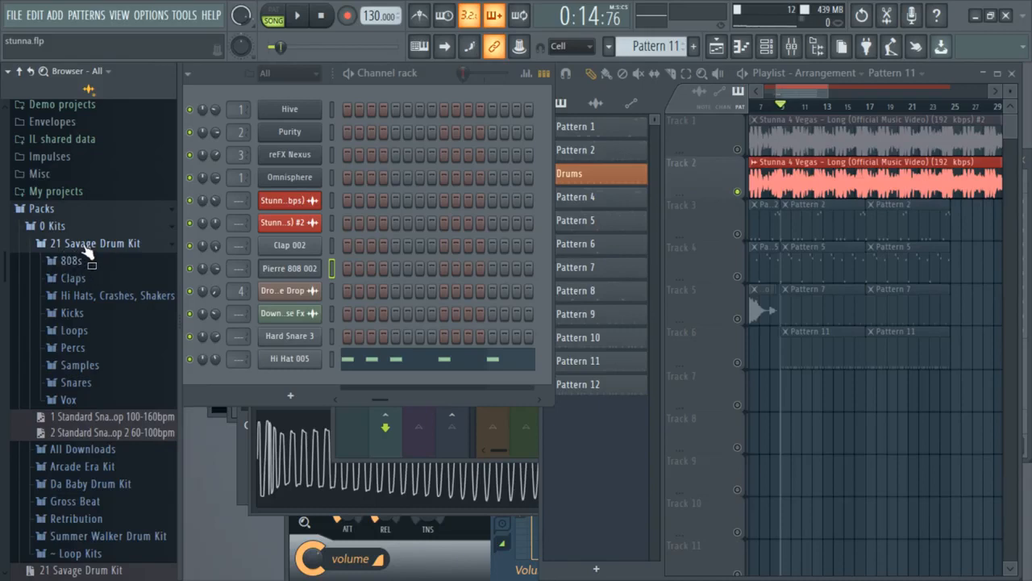
{"action": "left_click", "coordinate": [94, 246]}
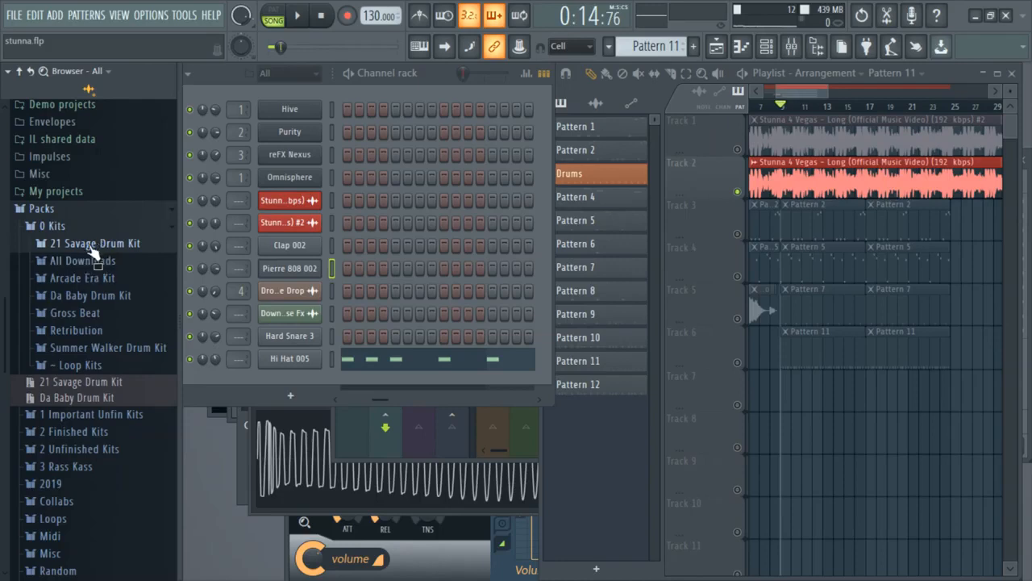
{"action": "left_click", "coordinate": [94, 244]}
{"action": "left_click", "coordinate": [94, 244]}
Step: Add the Percs (14)_2 sample from the Arcade Era Kit's Ultimate Percs, Trap Percs folder as a new channel
{"action": "left_click", "coordinate": [82, 278]}
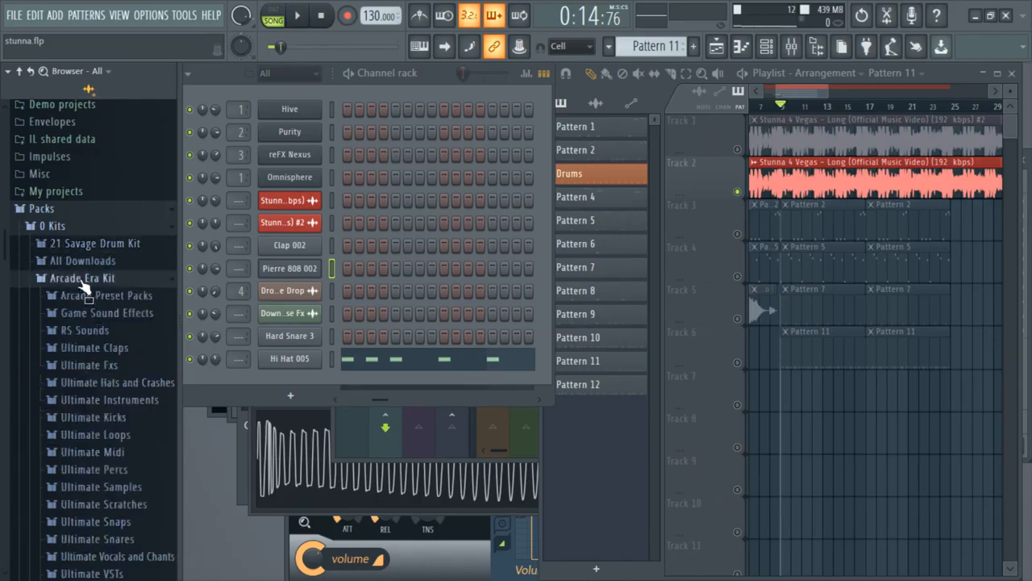
{"action": "scroll", "coordinate": [81, 307], "scroll_direction": "down", "scroll_amount": 5}
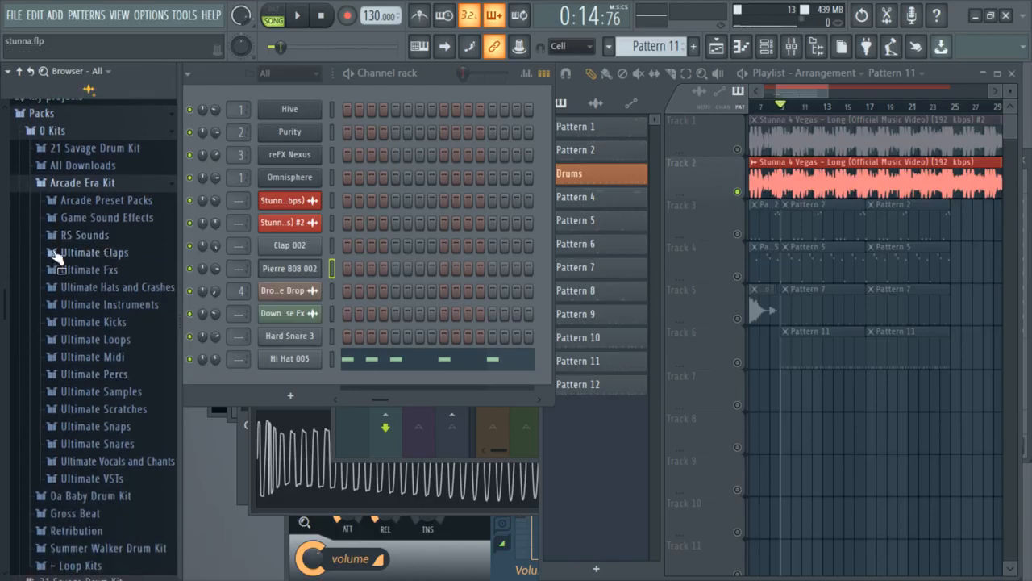
{"action": "scroll", "coordinate": [95, 305], "scroll_direction": "down", "scroll_amount": 5}
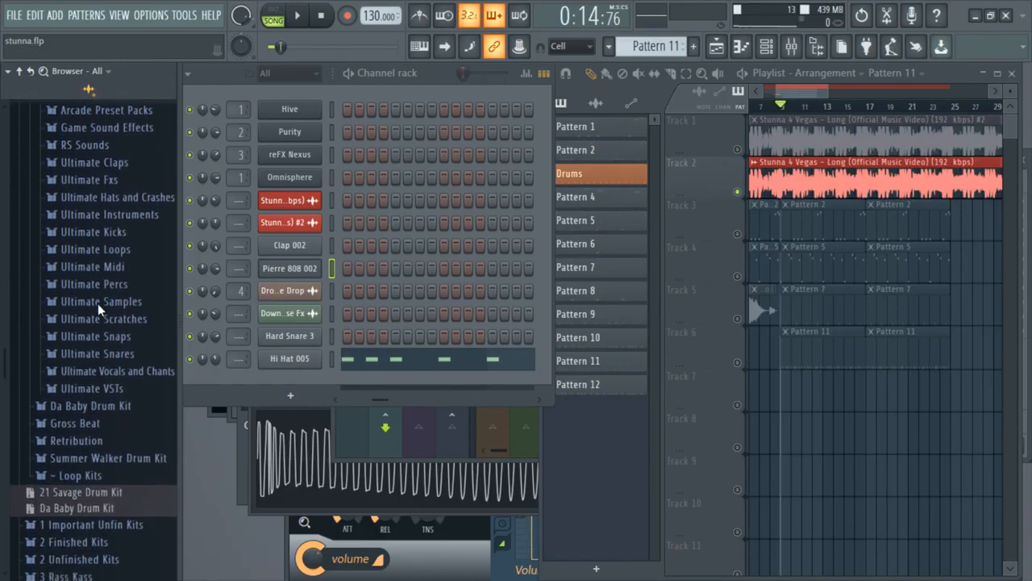
{"action": "left_click", "coordinate": [110, 279]}
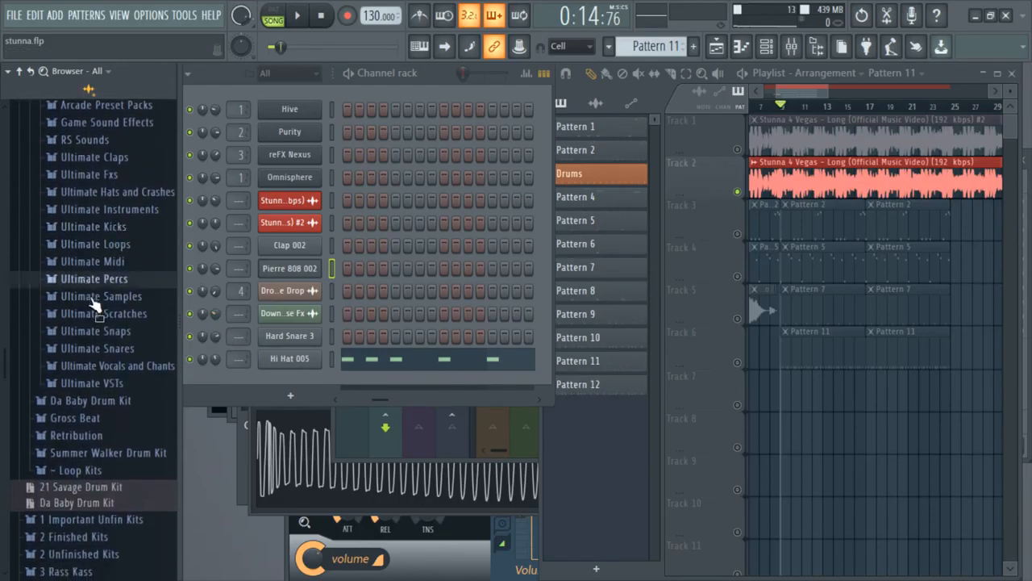
{"action": "left_click", "coordinate": [87, 331]}
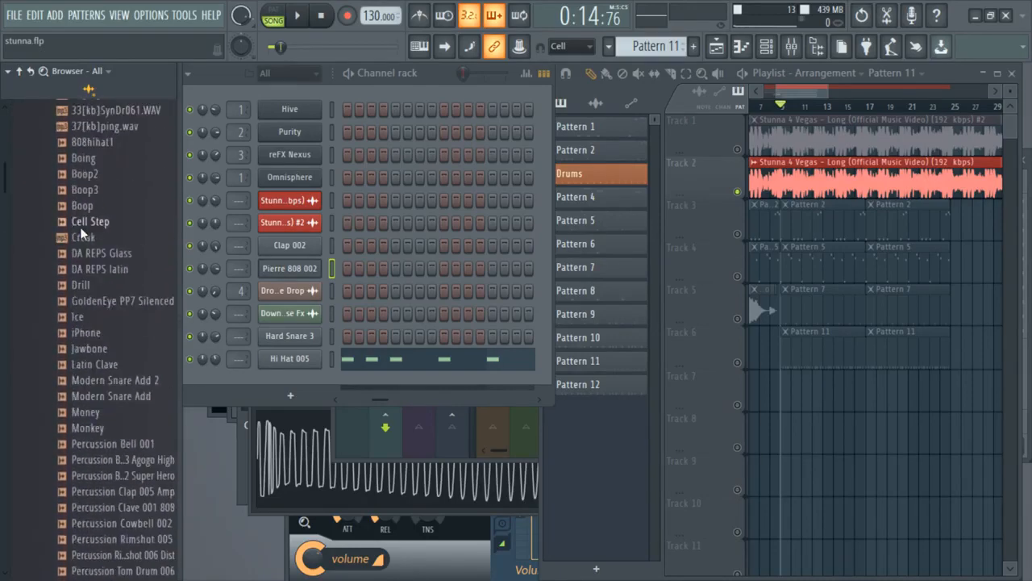
{"action": "scroll", "coordinate": [80, 227], "scroll_direction": "up", "scroll_amount": 4}
{"action": "left_click", "coordinate": [99, 246]}
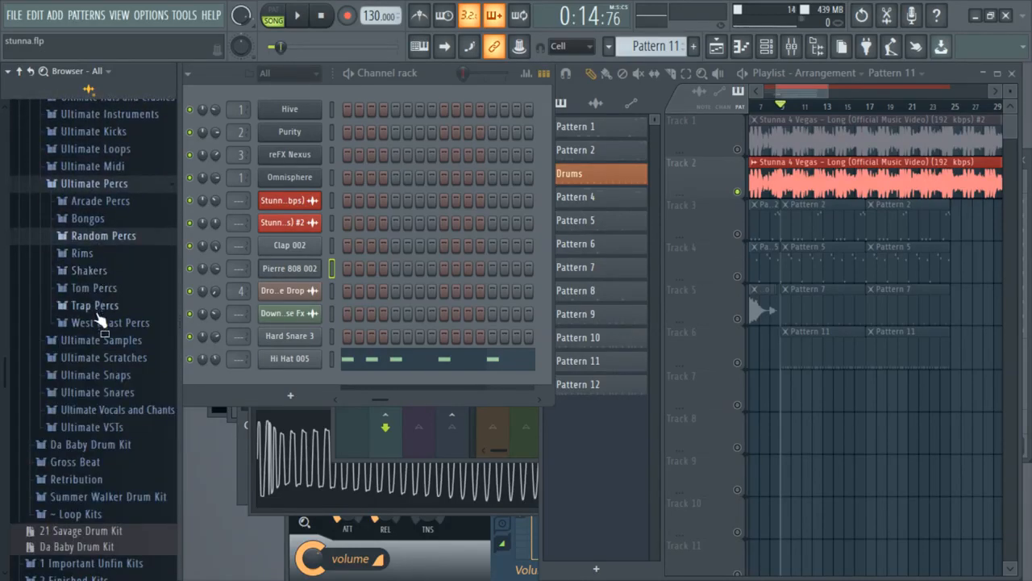
{"action": "left_click", "coordinate": [97, 300]}
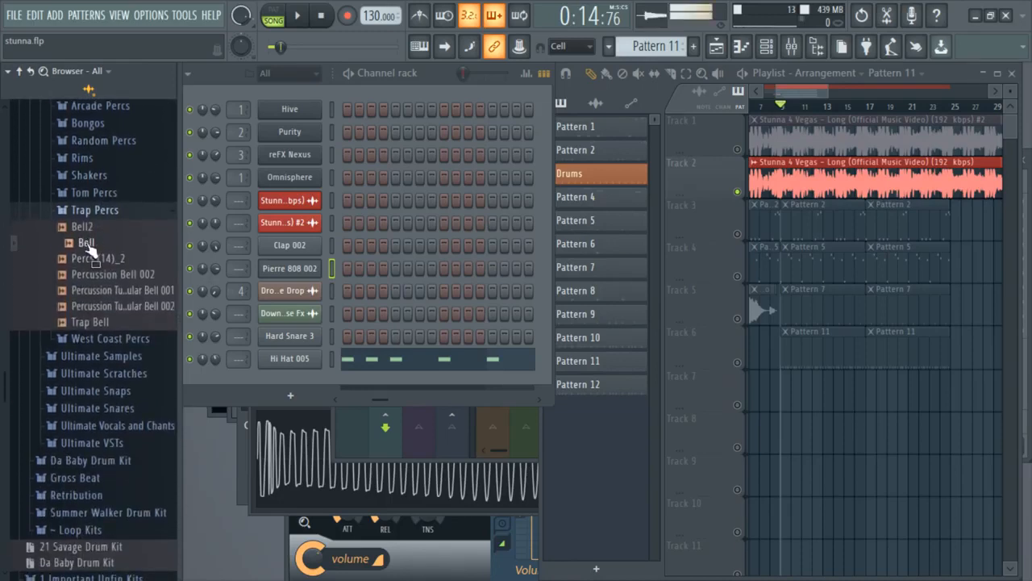
{"action": "left_click_drag", "start_coordinate": [87, 229], "coordinate": [306, 376]}
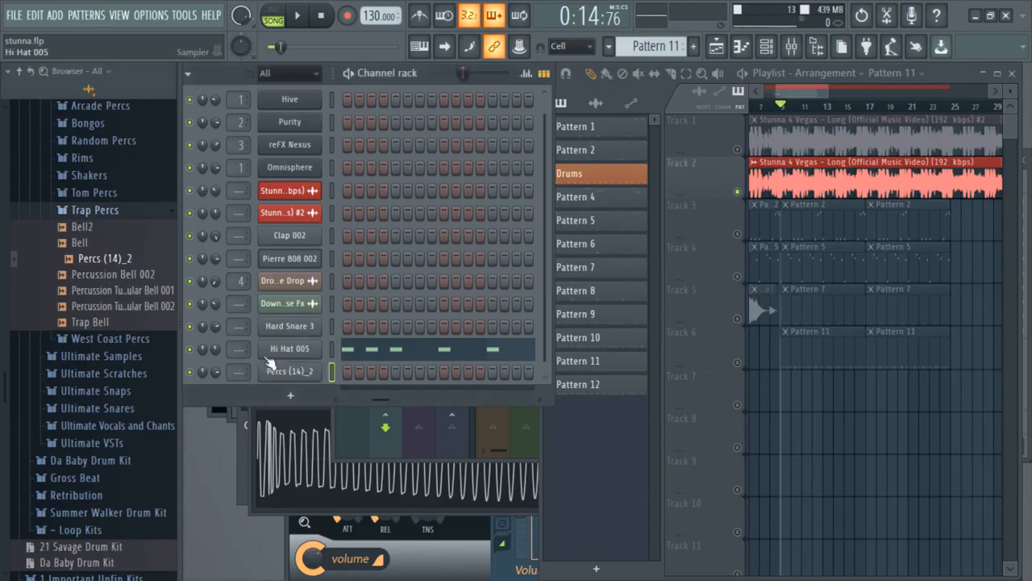
Step: Listen to the reference from bar 9, create a new empty pattern and place it at bar 9 on Track 7
{"action": "key", "text": "space"}
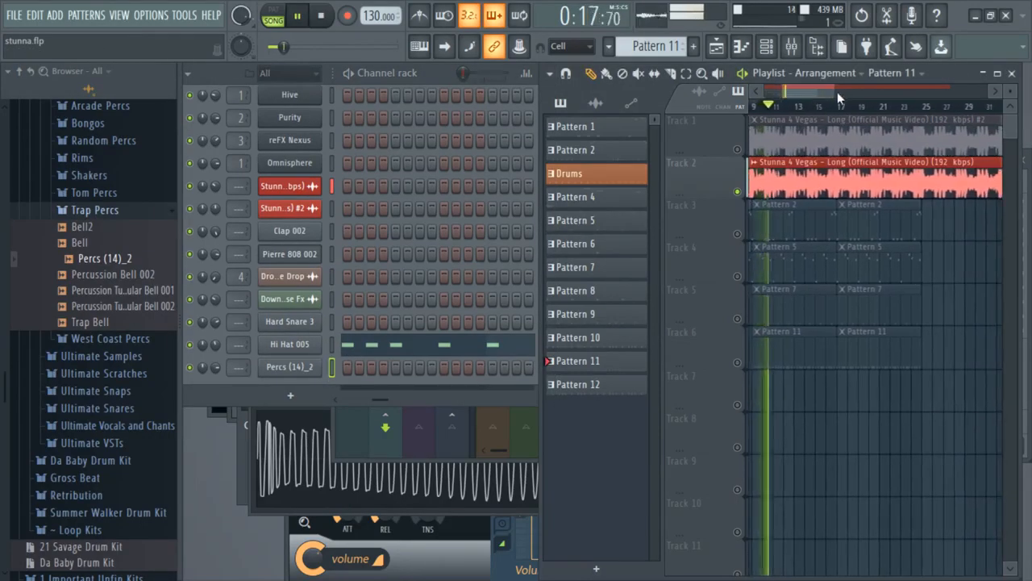
{"action": "left_click_drag", "start_coordinate": [832, 92], "coordinate": [799, 92]}
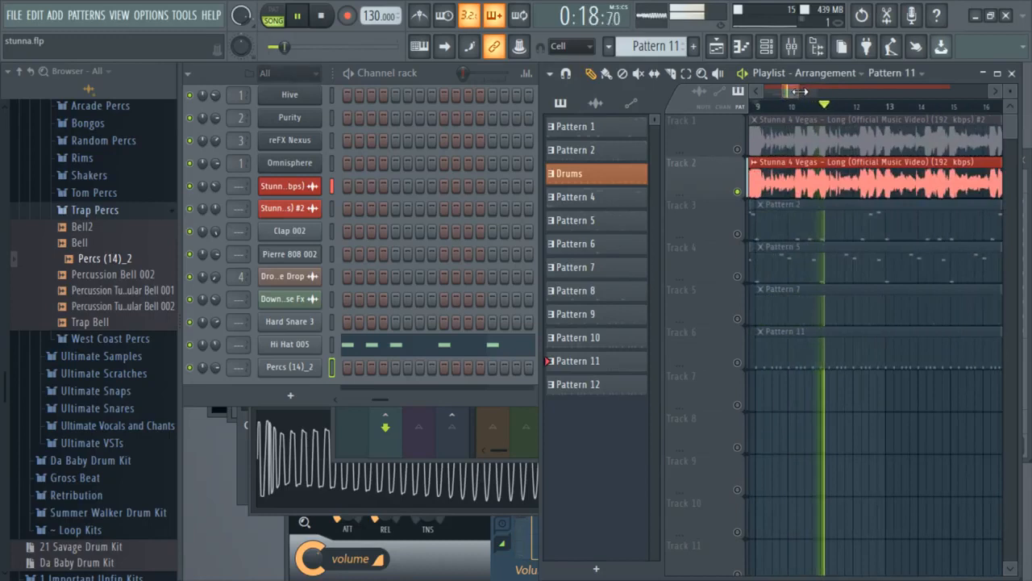
{"action": "left_click", "coordinate": [693, 46]}
{"action": "key", "text": "Return"}
{"action": "key", "text": "space"}
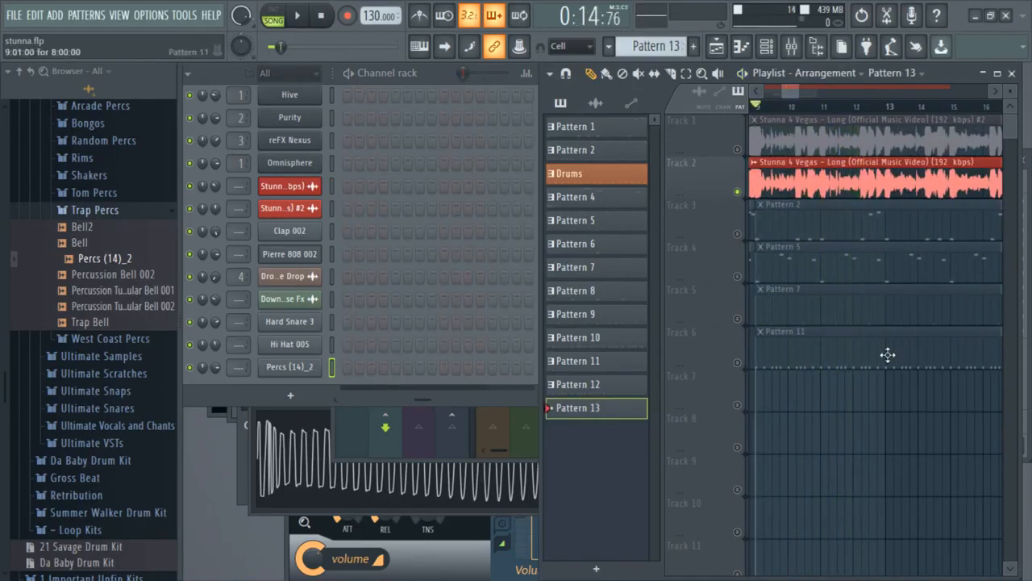
{"action": "left_click", "coordinate": [751, 409]}
Step: Enter Percs (14)_2 hits at step 13 of the new pattern's first and third bars, clearing the extra trial hits
{"action": "left_click_drag", "start_coordinate": [425, 399], "coordinate": [311, 384]}
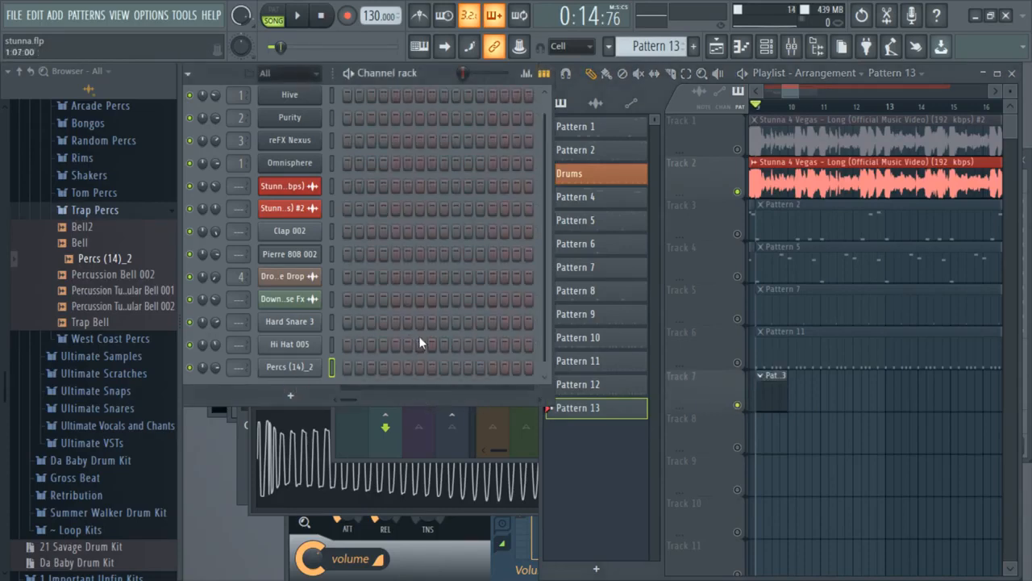
{"action": "left_click", "coordinate": [783, 363]}
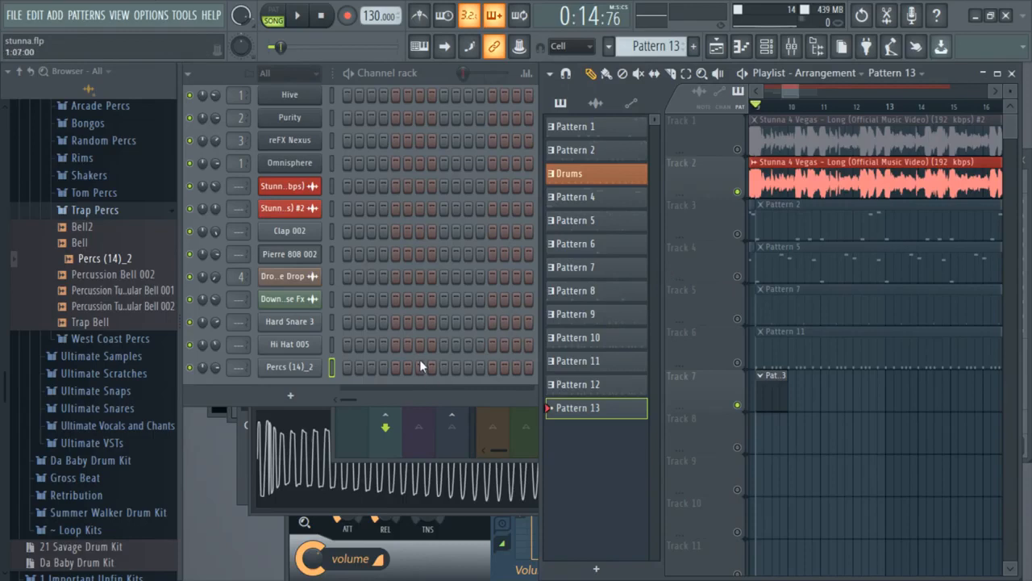
{"action": "left_click_drag", "start_coordinate": [795, 87], "coordinate": [785, 90]}
{"action": "key", "text": "space"}
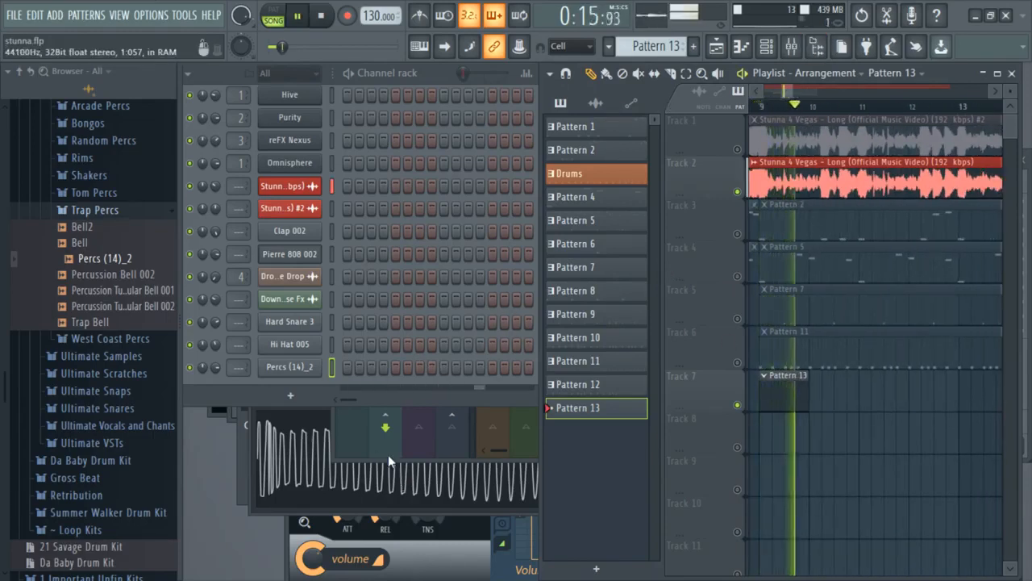
{"action": "left_click_drag", "start_coordinate": [351, 395], "coordinate": [401, 396]}
{"action": "left_click", "coordinate": [384, 367]}
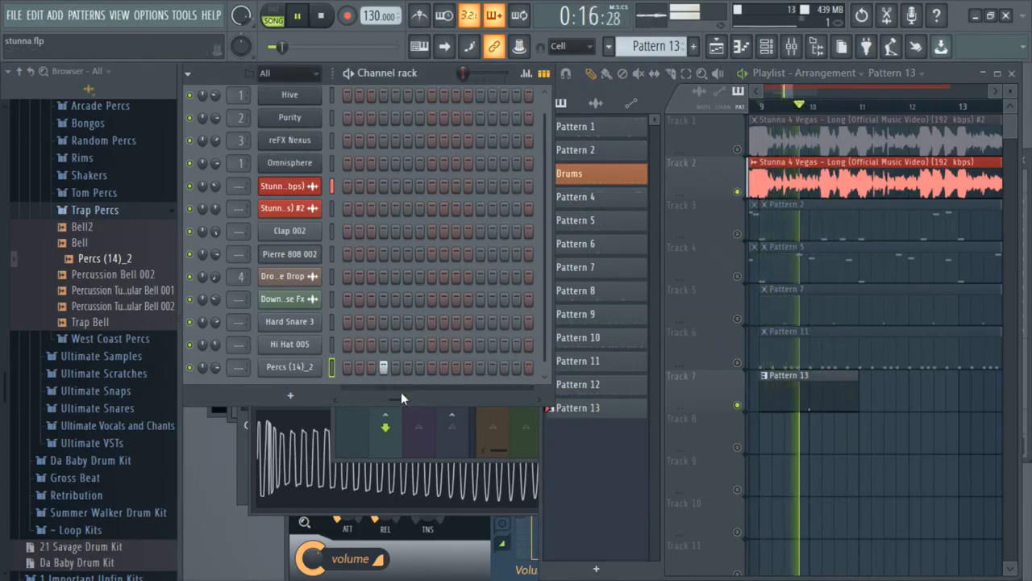
{"action": "left_click_drag", "start_coordinate": [401, 393], "coordinate": [391, 396]}
{"action": "left_click", "coordinate": [395, 367]}
{"action": "left_click", "coordinate": [372, 368]}
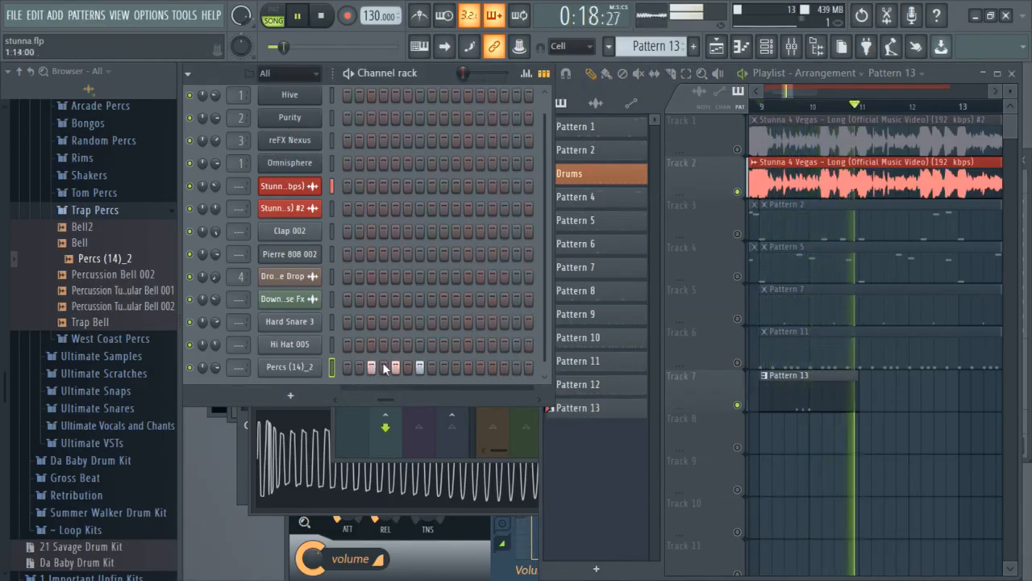
{"action": "right_click", "coordinate": [395, 368]}
{"action": "right_click", "coordinate": [419, 367]}
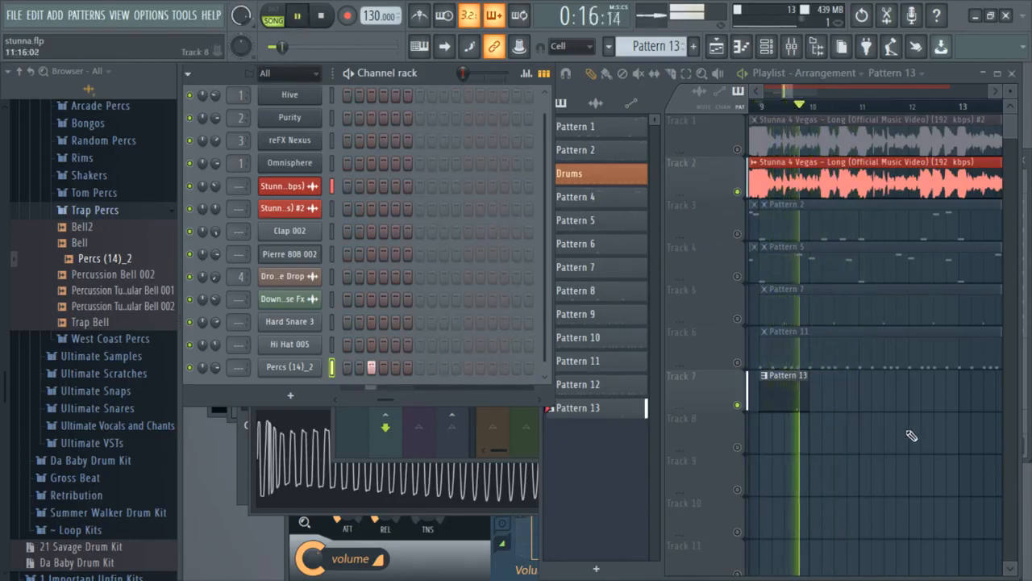
{"action": "left_click_drag", "start_coordinate": [389, 400], "coordinate": [482, 397]}
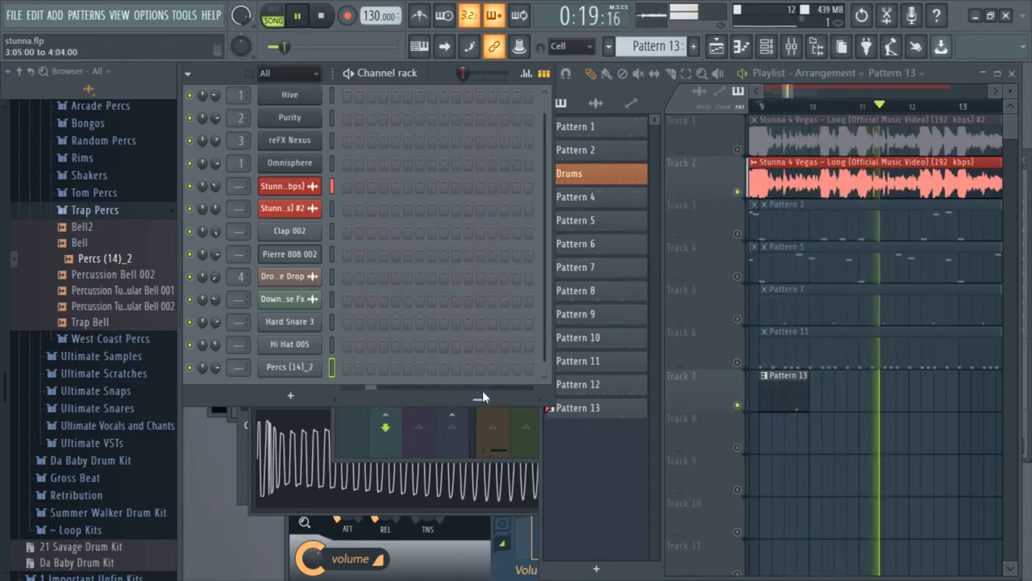
{"action": "left_click", "coordinate": [443, 368]}
Step: Repeat the four-bar percussion pattern on Track 7 at bars 13, 17 and 21
{"action": "left_click_drag", "start_coordinate": [918, 396], "coordinate": [957, 396]}
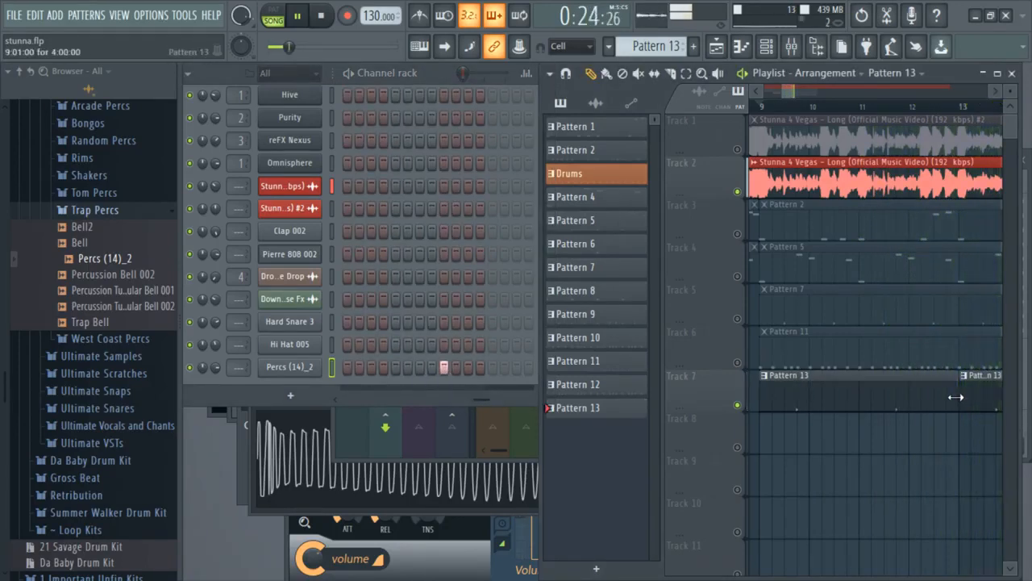
{"action": "left_click_drag", "start_coordinate": [793, 89], "coordinate": [826, 89]}
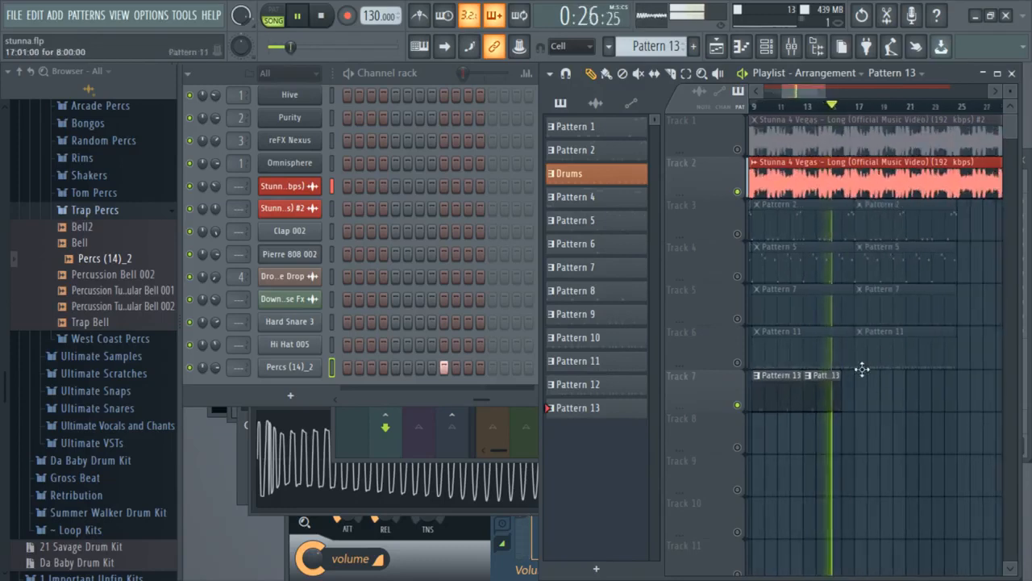
{"action": "left_click_drag", "start_coordinate": [841, 381], "coordinate": [856, 384]}
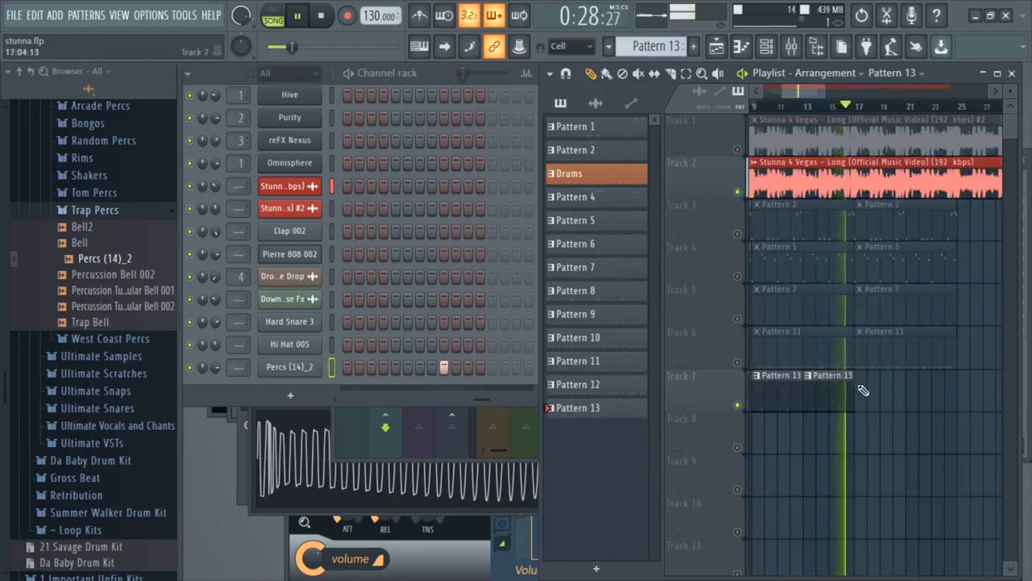
{"action": "left_click", "coordinate": [864, 388]}
{"action": "left_click", "coordinate": [911, 385]}
{"action": "key", "text": "space"}
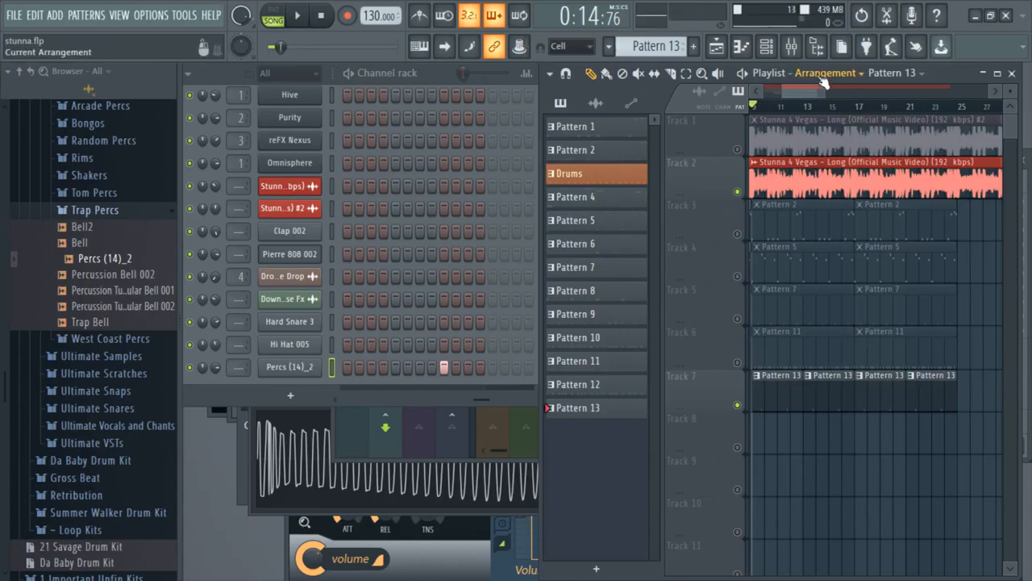
Step: Switch from the Trap Percs folder to Random Percs and play the arrangement from bar 9 to check the percussion
{"action": "left_click_drag", "start_coordinate": [823, 89], "coordinate": [803, 90]}
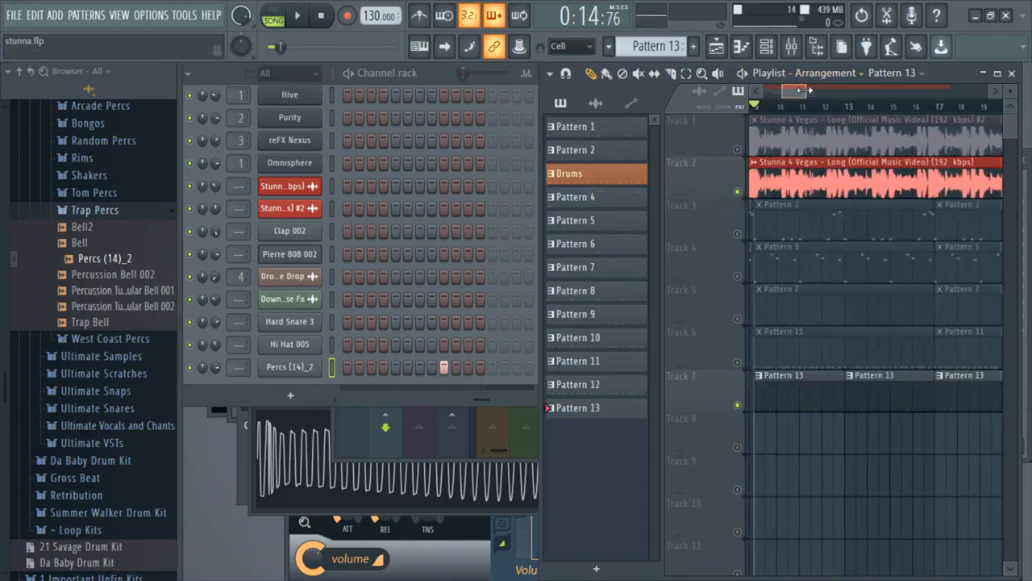
{"action": "left_click", "coordinate": [105, 211]}
{"action": "scroll", "coordinate": [117, 331], "scroll_direction": "up", "scroll_amount": 6}
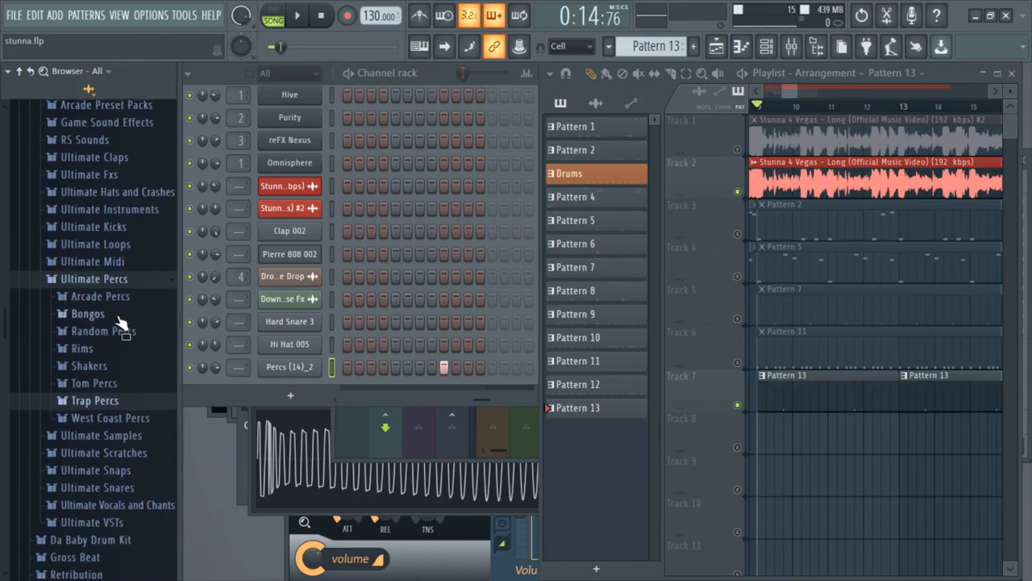
{"action": "left_click", "coordinate": [97, 332]}
{"action": "scroll", "coordinate": [97, 339], "scroll_direction": "down", "scroll_amount": 4}
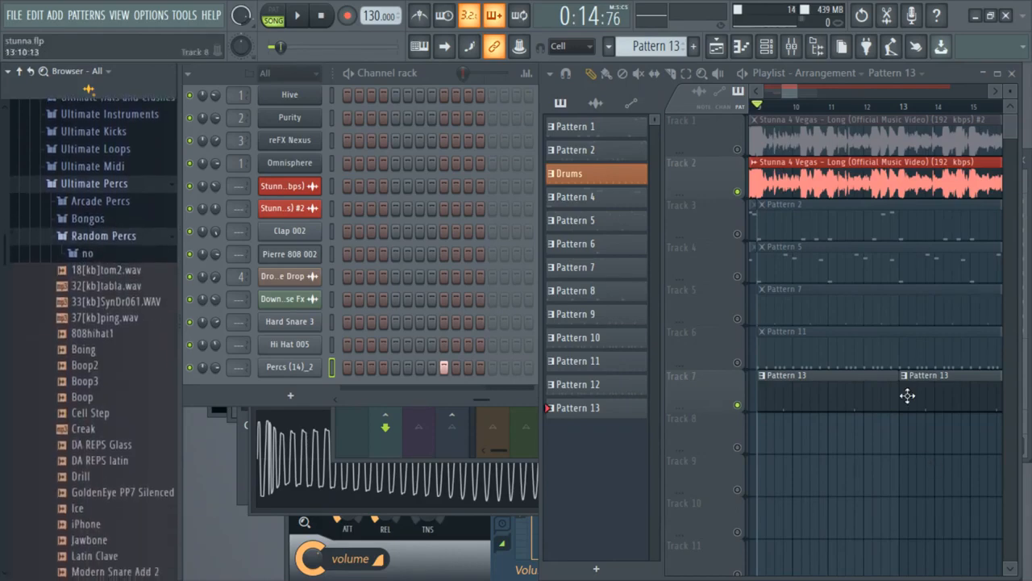
{"action": "left_click_drag", "start_coordinate": [801, 87], "coordinate": [781, 88]}
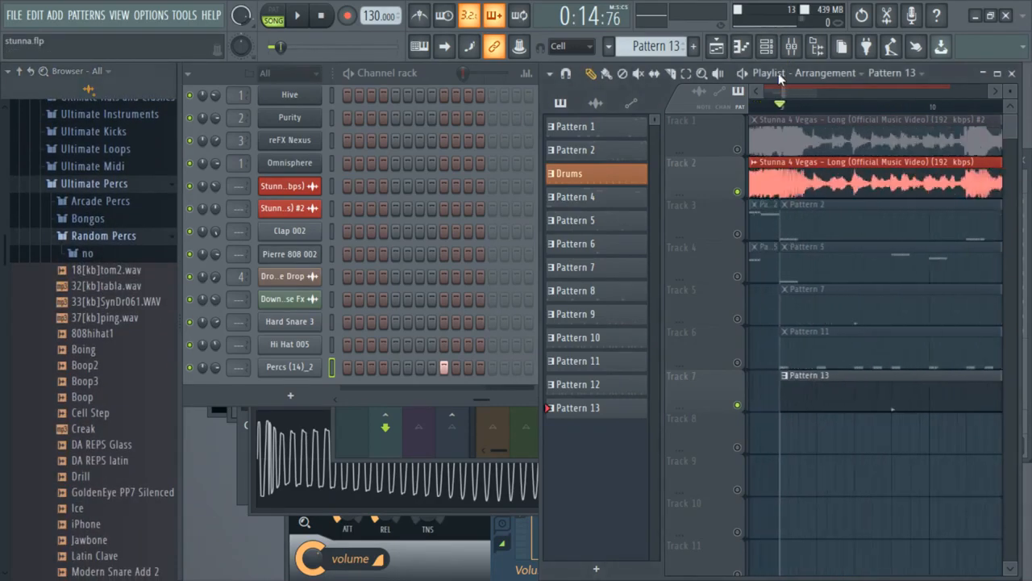
{"action": "key", "text": "space"}
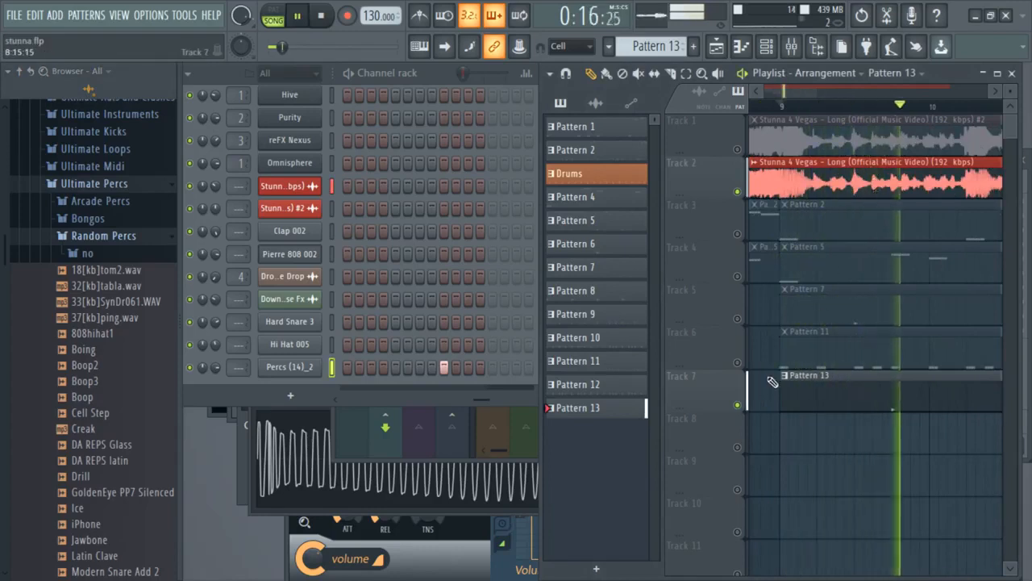
{"action": "key", "text": "space"}
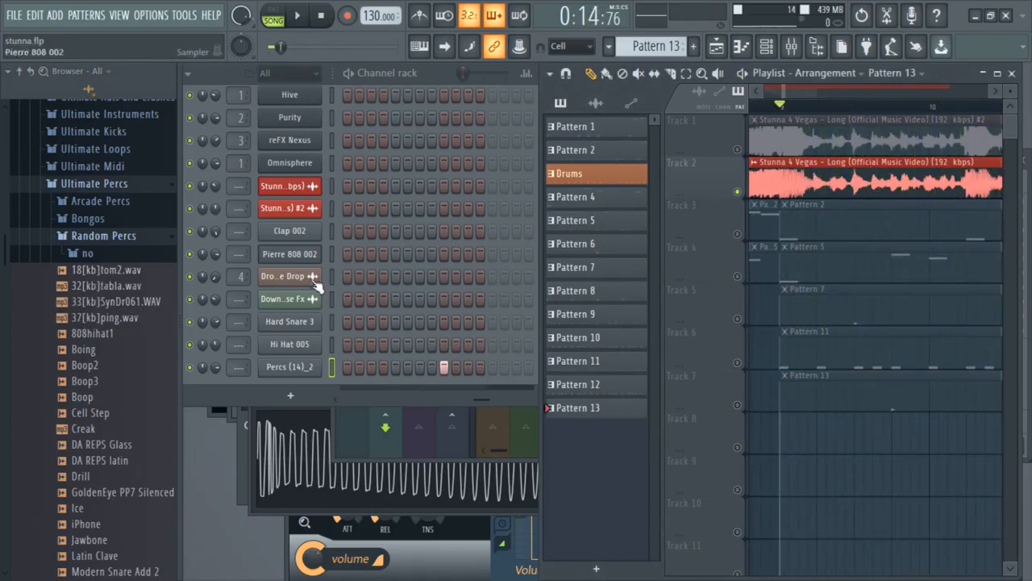
Step: Audition the Random Percs samples in order from 18[kb]tom2.wav to Percussion Clave 001 808
{"action": "scroll", "coordinate": [90, 333], "scroll_direction": "down", "scroll_amount": 3}
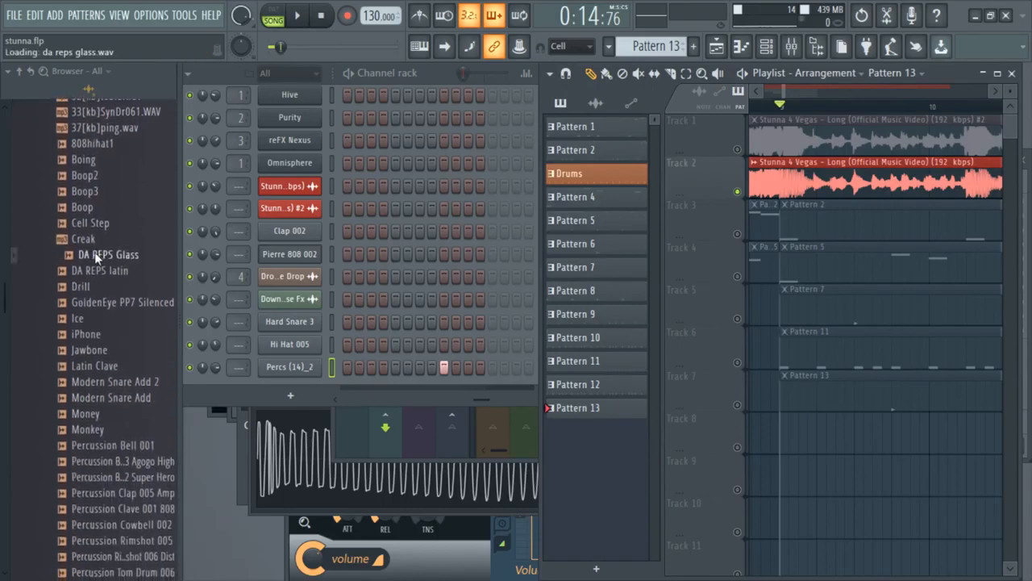
{"action": "left_click_drag", "start_coordinate": [96, 193], "coordinate": [75, 206]}
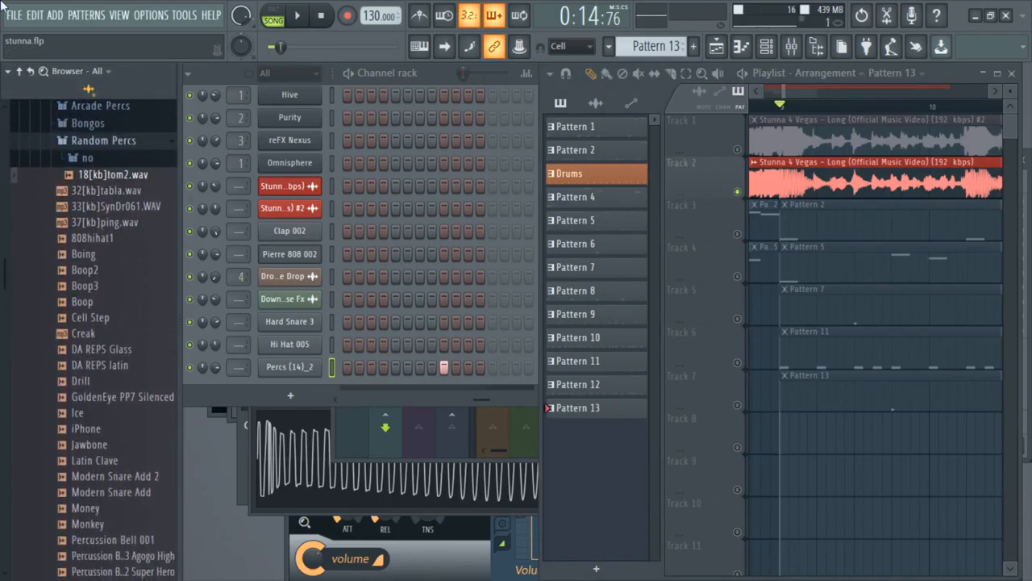
{"action": "key", "text": "Down"}
{"action": "key", "text": "Down"}
{"action": "key", "text": "Down"}
{"action": "key", "text": "Down"}
{"action": "key", "text": "Down"}
{"action": "key", "text": "Down"}
{"action": "key", "text": "Down"}
{"action": "key", "text": "Down"}
{"action": "key", "text": "Down"}
{"action": "key", "text": "Down"}
{"action": "key", "text": "Down"}
{"action": "key", "text": "Down"}
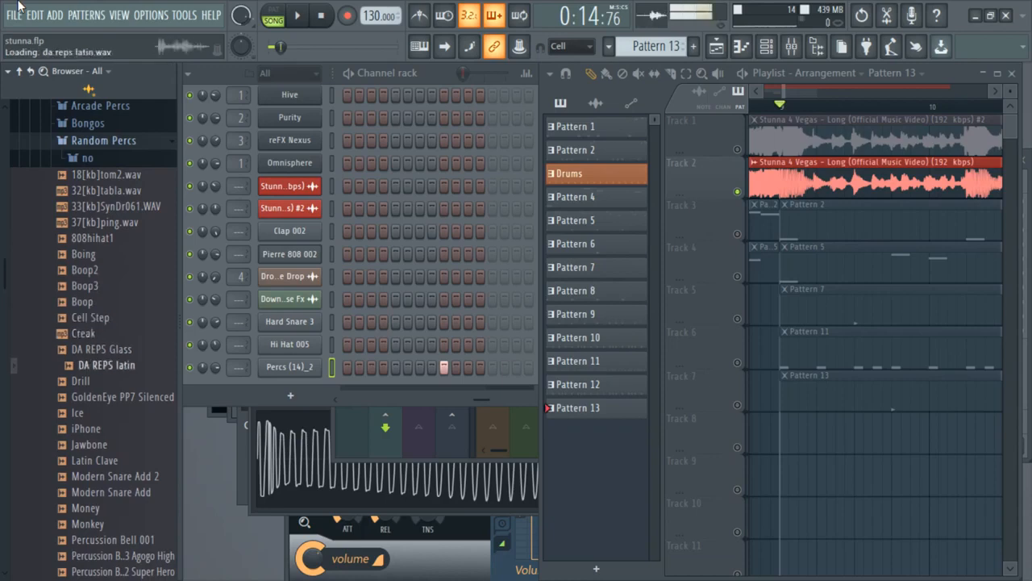
{"action": "key", "text": "Down"}
{"action": "key", "text": "Down"}
{"action": "key", "text": "Down"}
{"action": "key", "text": "Down"}
{"action": "key", "text": "Down"}
{"action": "key", "text": "Down"}
{"action": "key", "text": "Down"}
{"action": "key", "text": "Down"}
{"action": "key", "text": "Down"}
{"action": "key", "text": "Down"}
{"action": "key", "text": "Down"}
{"action": "key", "text": "Down"}
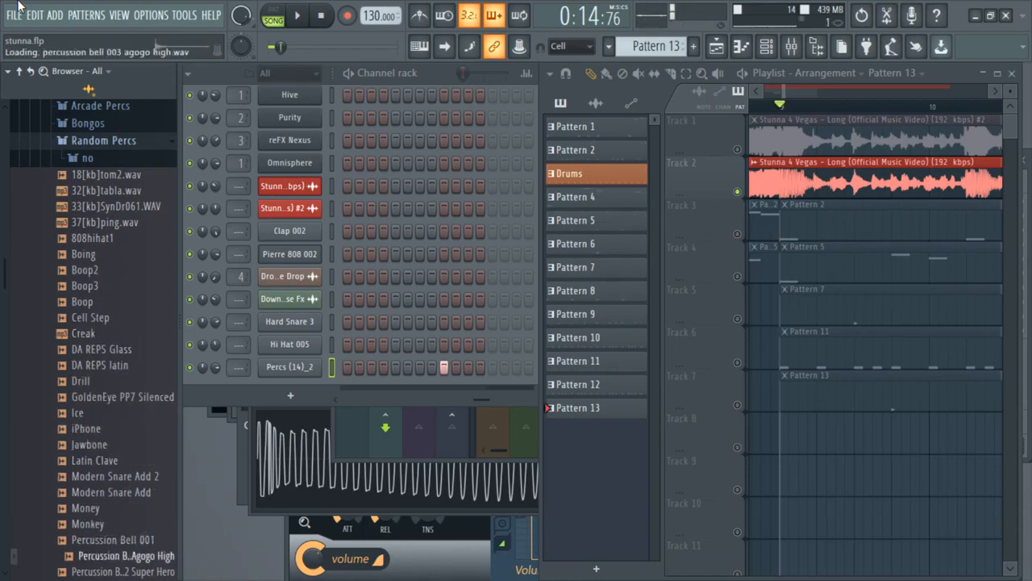
{"action": "key", "text": "Down"}
{"action": "key", "text": "Down"}
{"action": "key", "text": "Down"}
Step: Continue auditioning from Percussion Cowbell 002 through the rimshots and tom drums, returning to Percussion Tom Drum 006
{"action": "scroll", "coordinate": [51, 183], "scroll_direction": "down", "scroll_amount": 5}
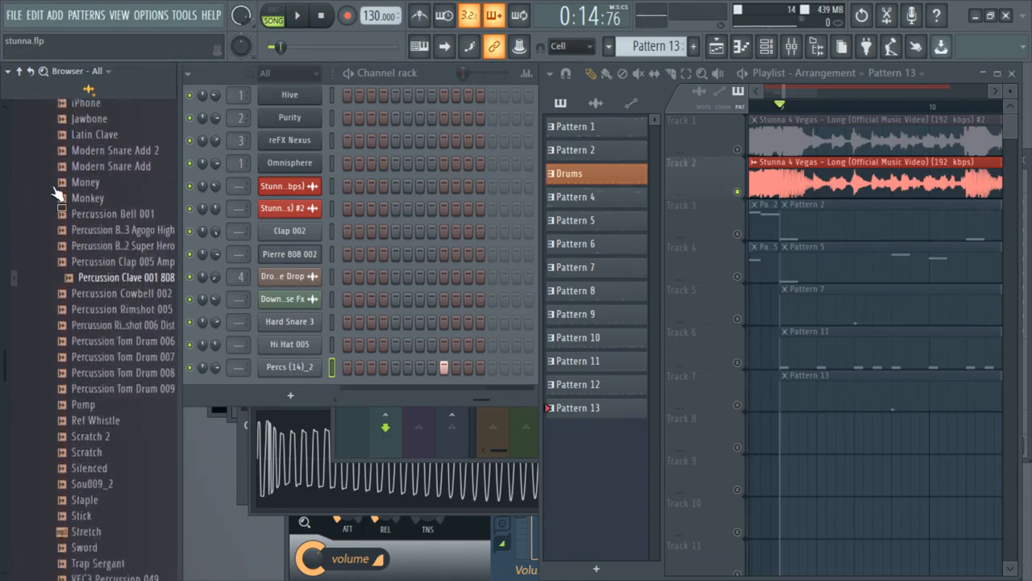
{"action": "scroll", "coordinate": [57, 194], "scroll_direction": "down", "scroll_amount": 1}
{"action": "key", "text": "Down"}
{"action": "key", "text": "Down"}
{"action": "key", "text": "Down"}
{"action": "key", "text": "Down"}
{"action": "key", "text": "Down"}
{"action": "key", "text": "Down"}
{"action": "key", "text": "Up"}
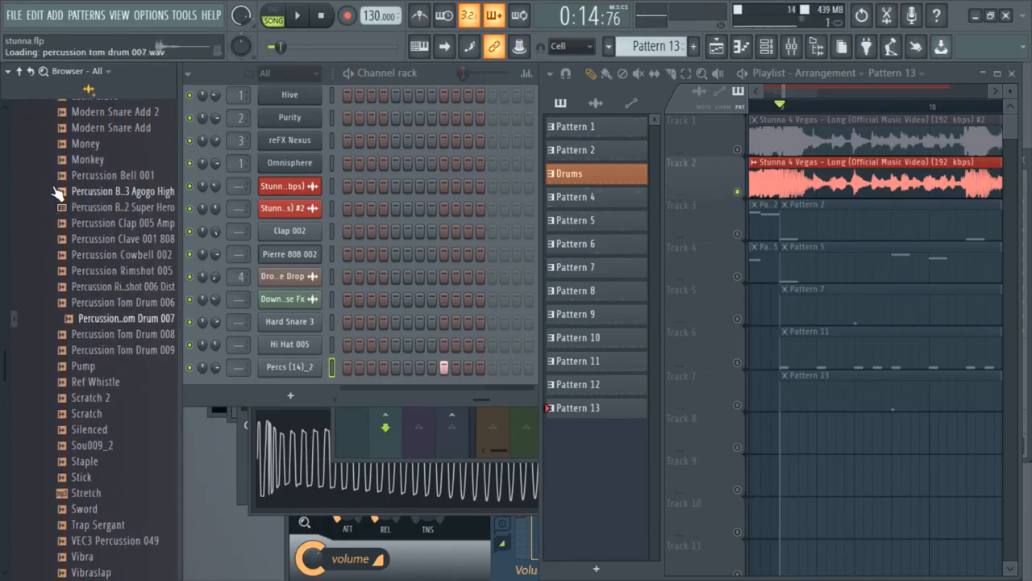
{"action": "key", "text": "Up"}
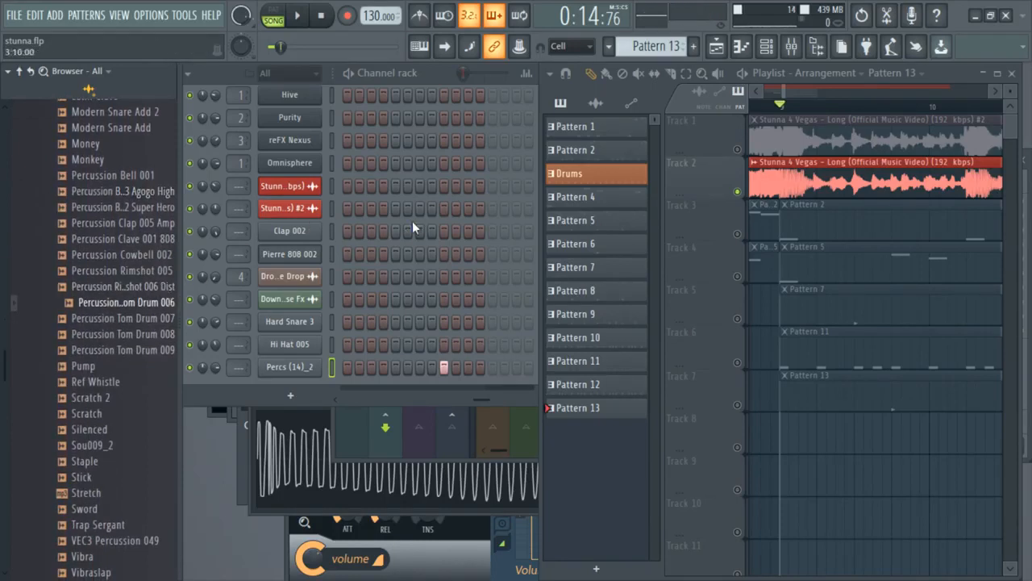
Step: Play the reference briefly and add the Percussion Tom Drum 006 sample as a new channel in the channel rack
{"action": "key", "text": "space"}
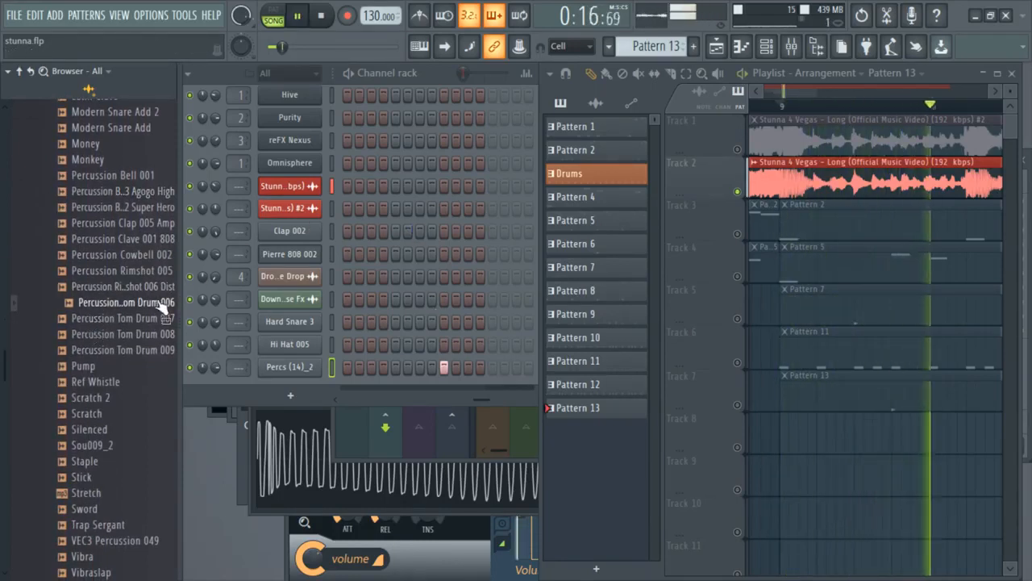
{"action": "key", "text": "space"}
{"action": "left_click_drag", "start_coordinate": [166, 301], "coordinate": [304, 382]}
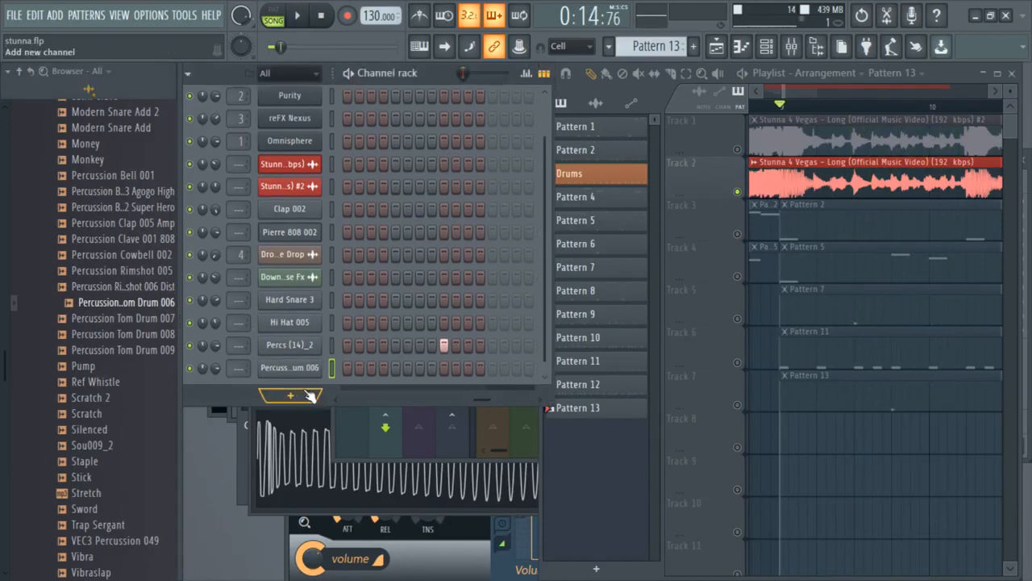
{"action": "left_click_drag", "start_coordinate": [492, 400], "coordinate": [501, 399]}
Step: Enable Track 7 alongside the reference and play from within bar 9 to hear where the percussion hit falls
{"action": "right_click", "coordinate": [919, 461]}
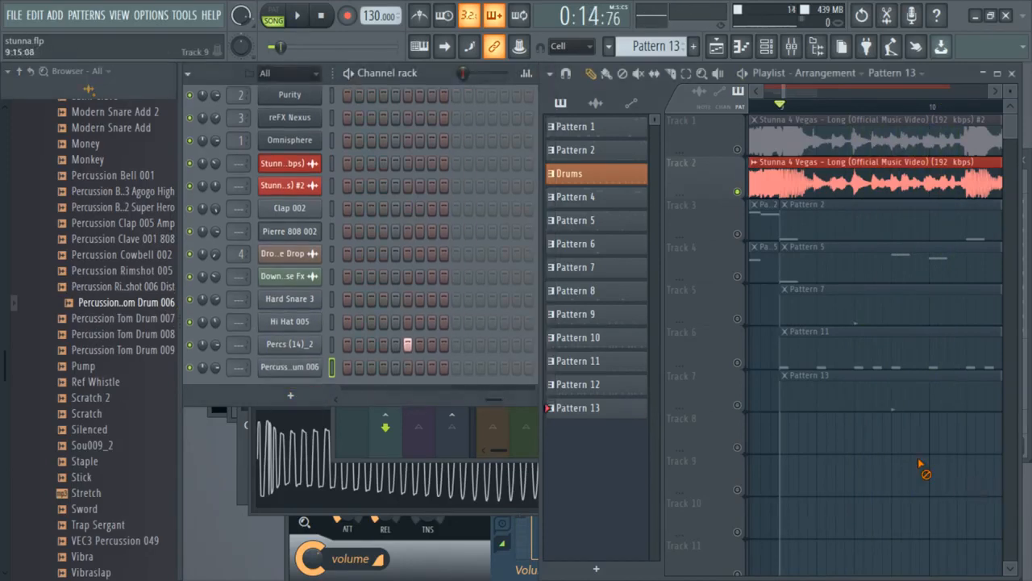
{"action": "left_click", "coordinate": [738, 404]}
{"action": "left_click", "coordinate": [941, 107]}
{"action": "key", "text": "space"}
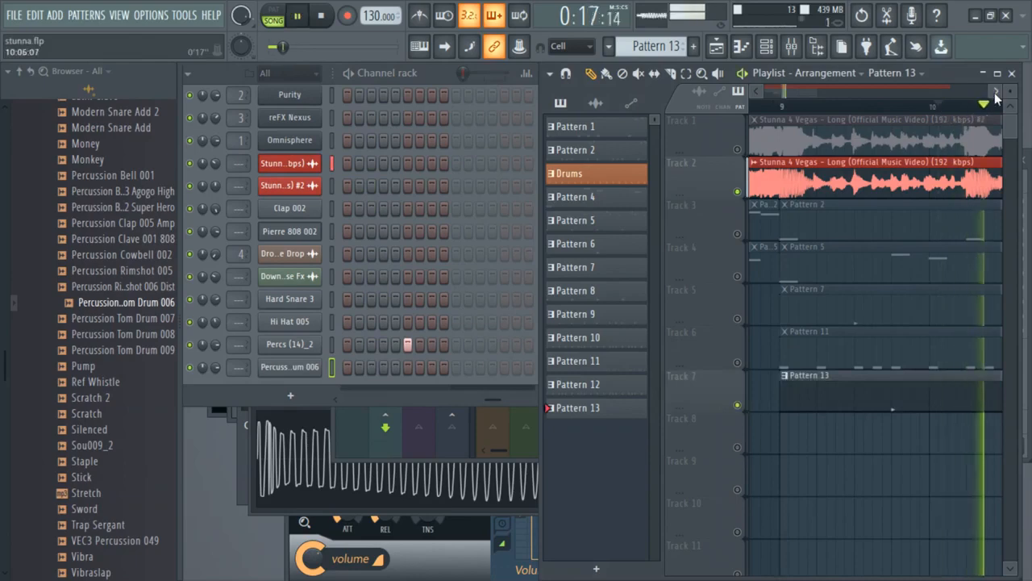
{"action": "left_click", "coordinate": [996, 93]}
{"action": "left_click", "coordinate": [764, 106]}
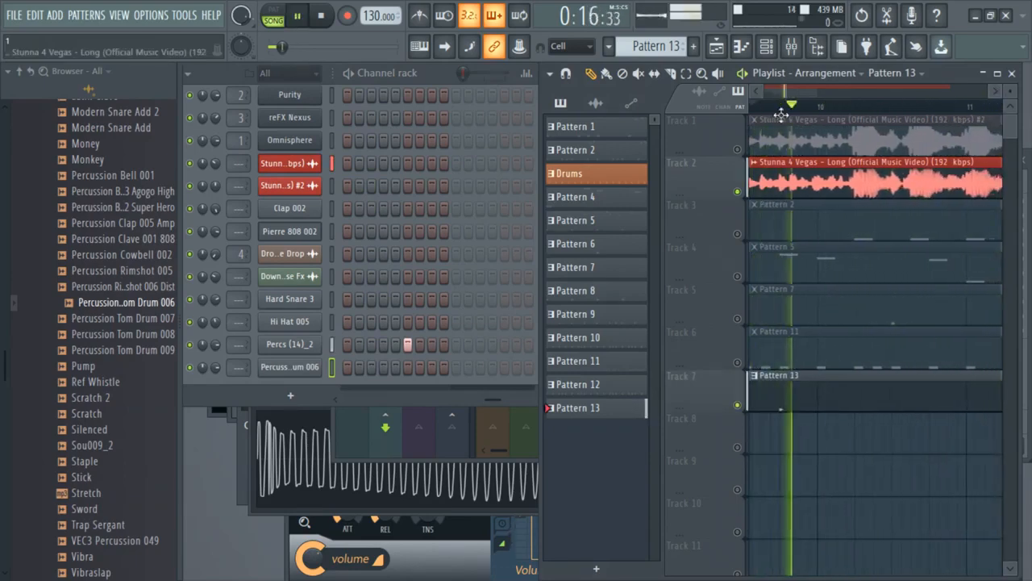
Step: Place a tom hit on the same step as the Percs (14)_2 hit and lower the tom channel's volume to about 58%
{"action": "left_click", "coordinate": [479, 399]}
{"action": "left_click_drag", "start_coordinate": [478, 401], "coordinate": [364, 396]}
{"action": "left_click", "coordinate": [428, 367]}
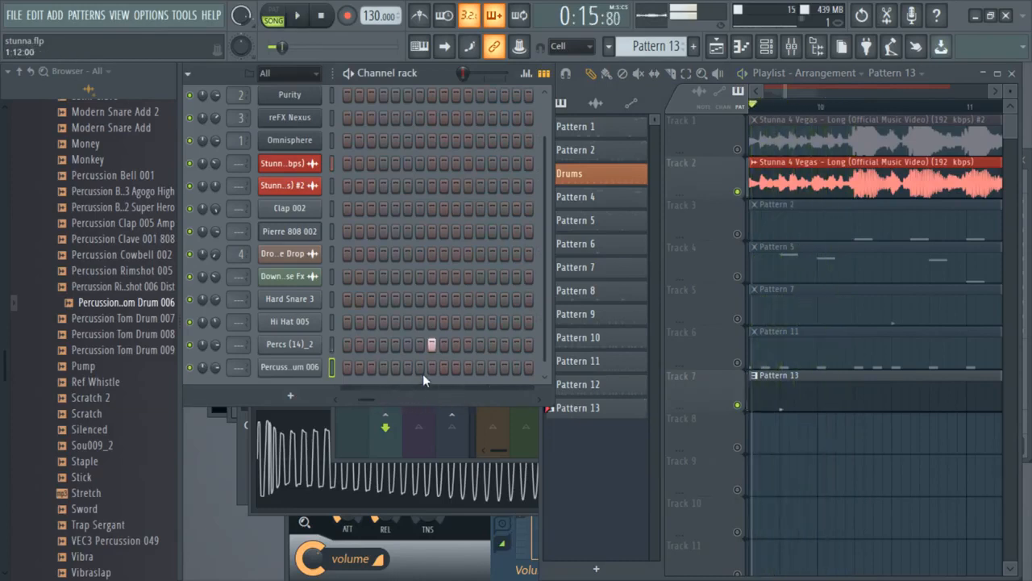
{"action": "left_click", "coordinate": [288, 368]}
{"action": "key", "text": "space"}
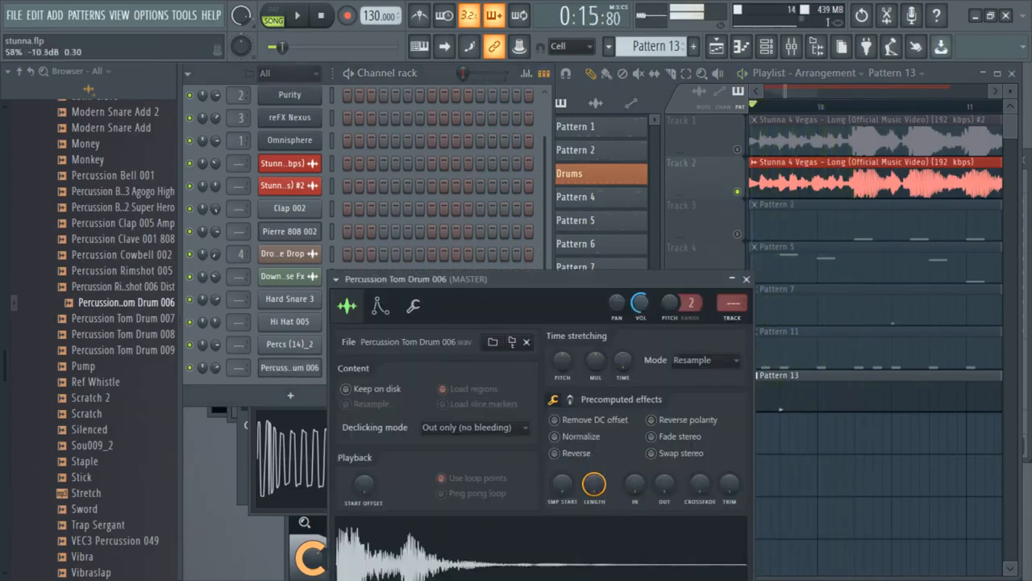
Step: Audition the Percussion Tom Drum 007, 008 and 009 samples for comparison
{"action": "left_click", "coordinate": [133, 318]}
{"action": "left_click", "coordinate": [138, 334]}
{"action": "left_click", "coordinate": [137, 350]}
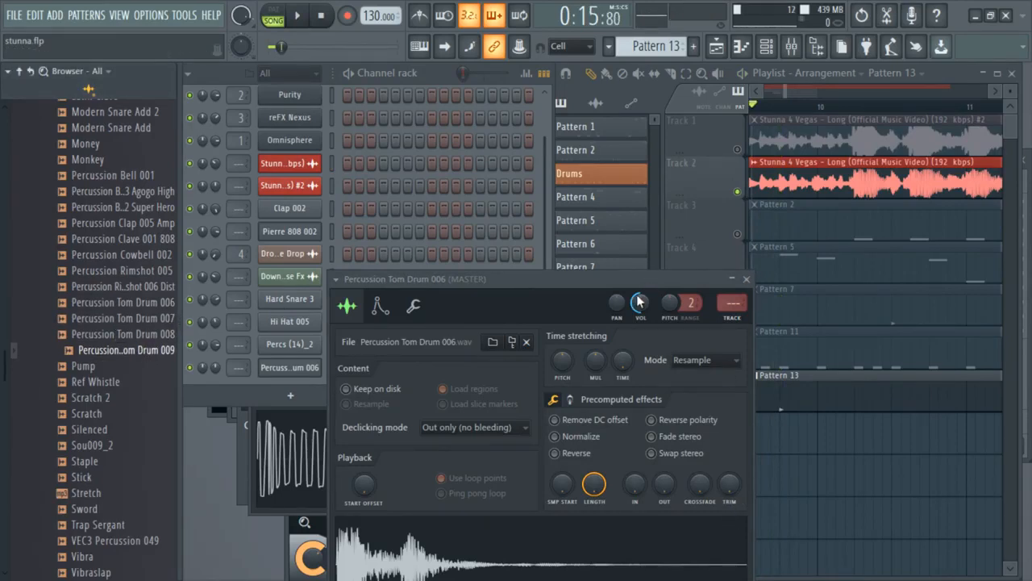
Step: Set the Percussion Tom Drum 006 time stretching mode to e3 generic and adjust its echo delay time
{"action": "left_click", "coordinate": [694, 359]}
{"action": "left_click", "coordinate": [682, 436]}
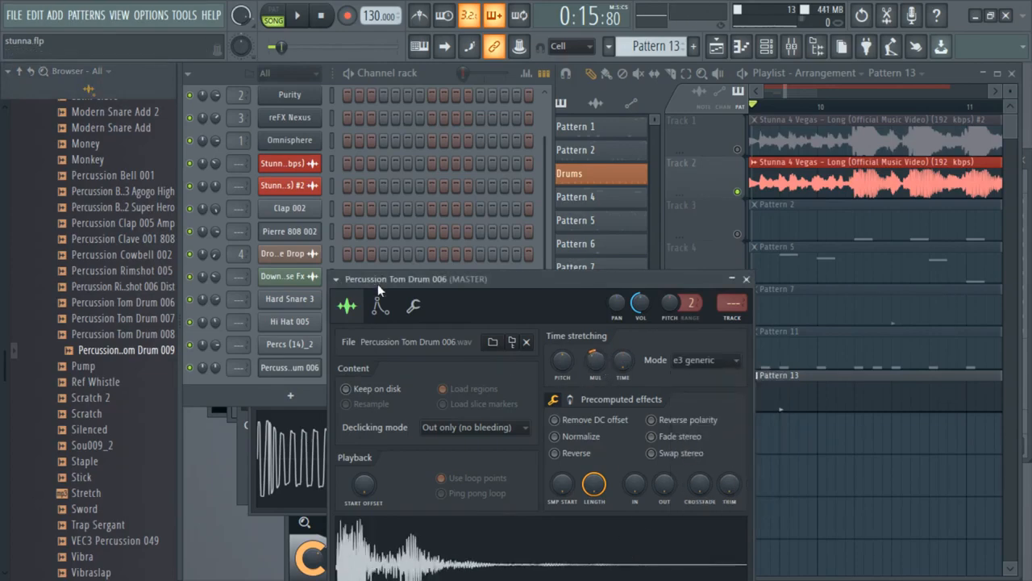
{"action": "left_click", "coordinate": [413, 305]}
{"action": "left_click_drag", "start_coordinate": [437, 278], "coordinate": [371, 121]}
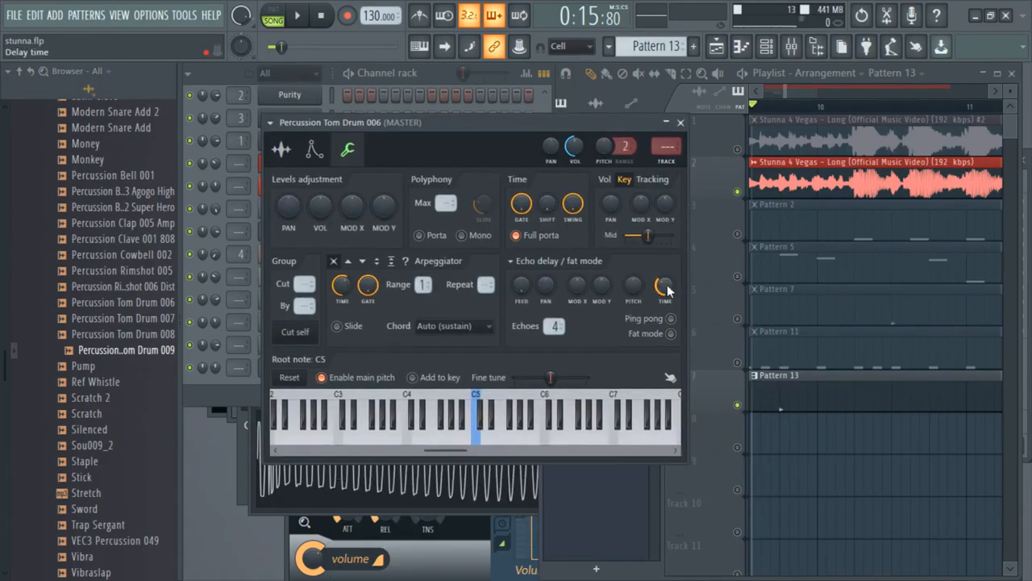
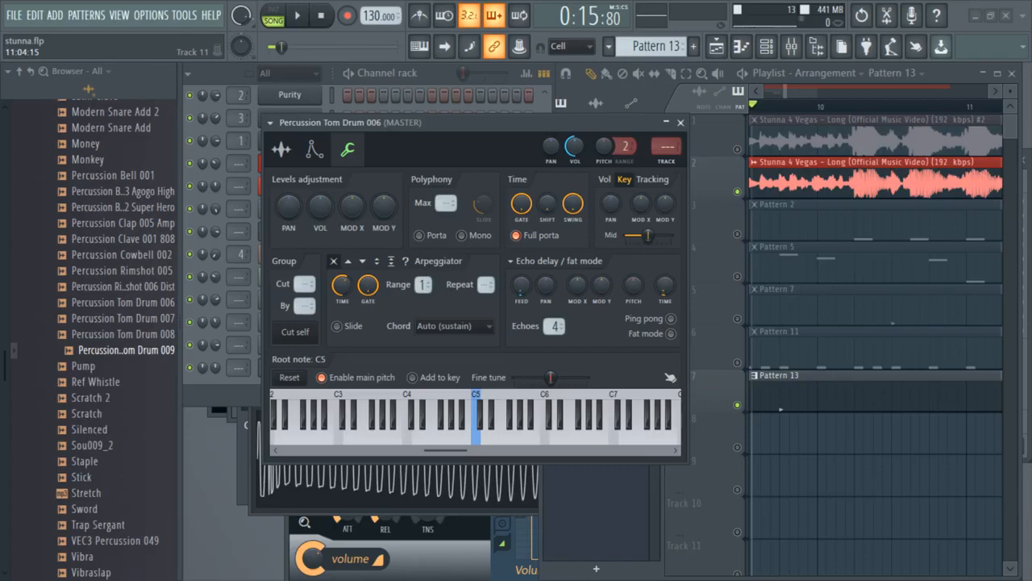
Step: Play the tom together with the reference, compare with Track 7 muted, and turn Track 7 back on
{"action": "left_click", "coordinate": [871, 500]}
{"action": "key", "text": "space"}
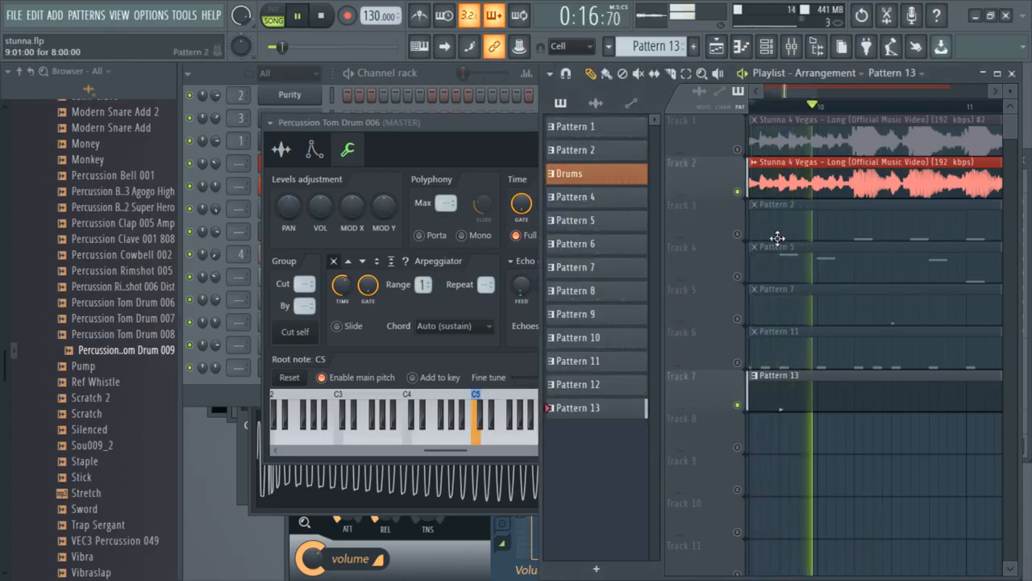
{"action": "left_click", "coordinate": [430, 81]}
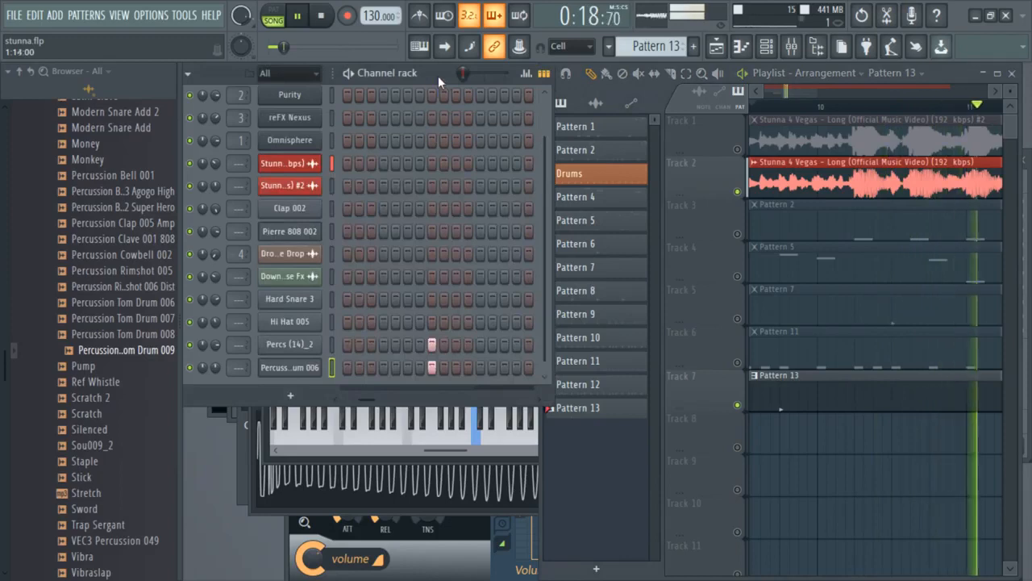
{"action": "left_click", "coordinate": [737, 405]}
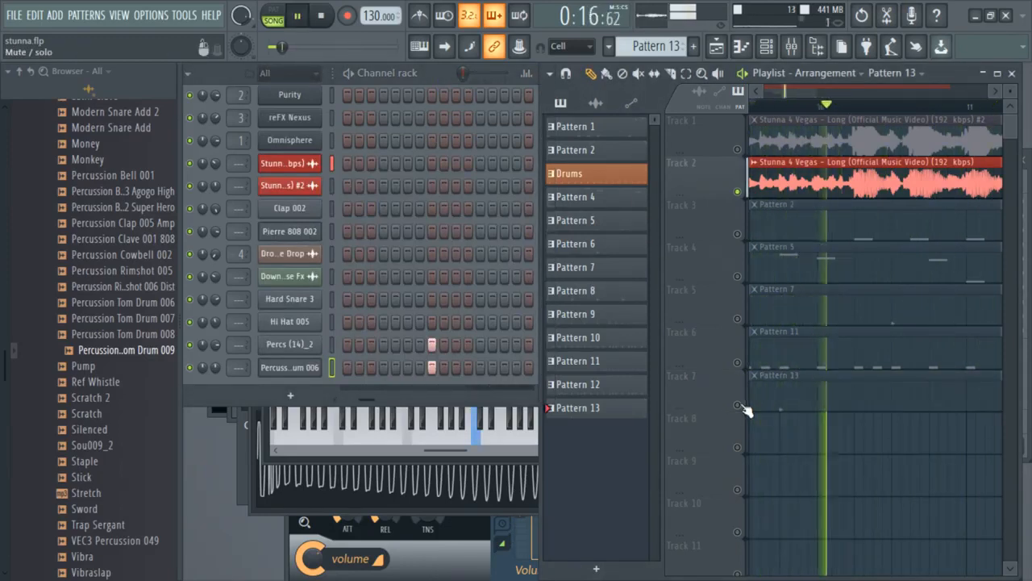
{"action": "key", "text": "space"}
{"action": "key", "text": "space"}
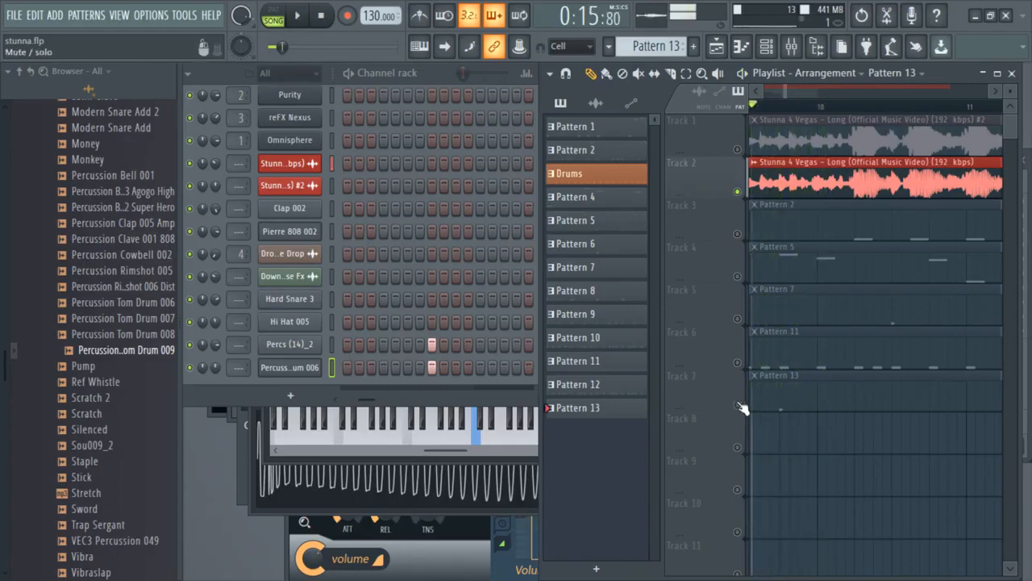
{"action": "left_click", "coordinate": [738, 405]}
Step: Raise the tom's note to C#5 in its piano roll and play it against the reference
{"action": "right_click", "coordinate": [331, 367]}
{"action": "left_click", "coordinate": [379, 368]}
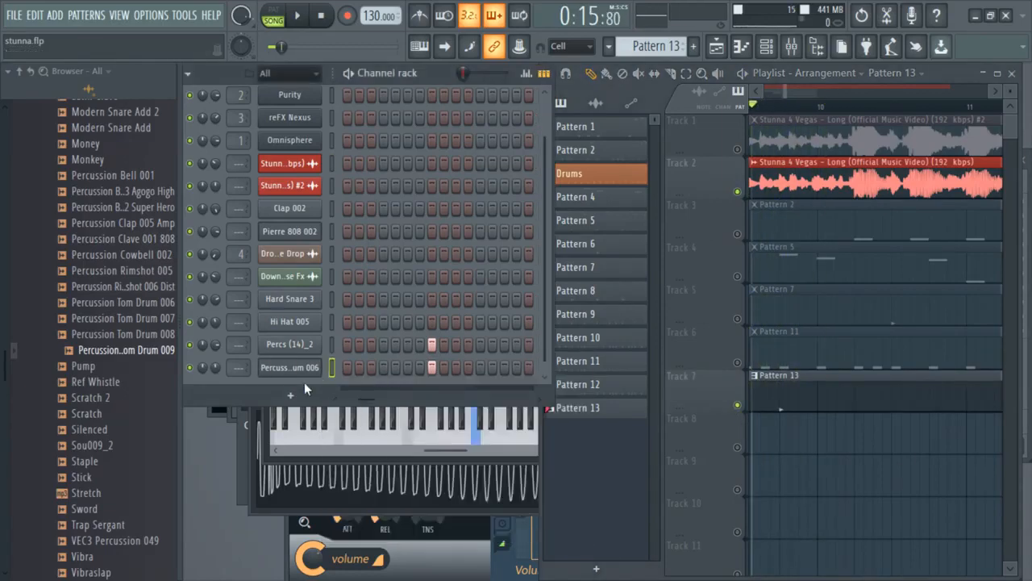
{"action": "right_click", "coordinate": [310, 371]}
{"action": "left_click", "coordinate": [375, 367]}
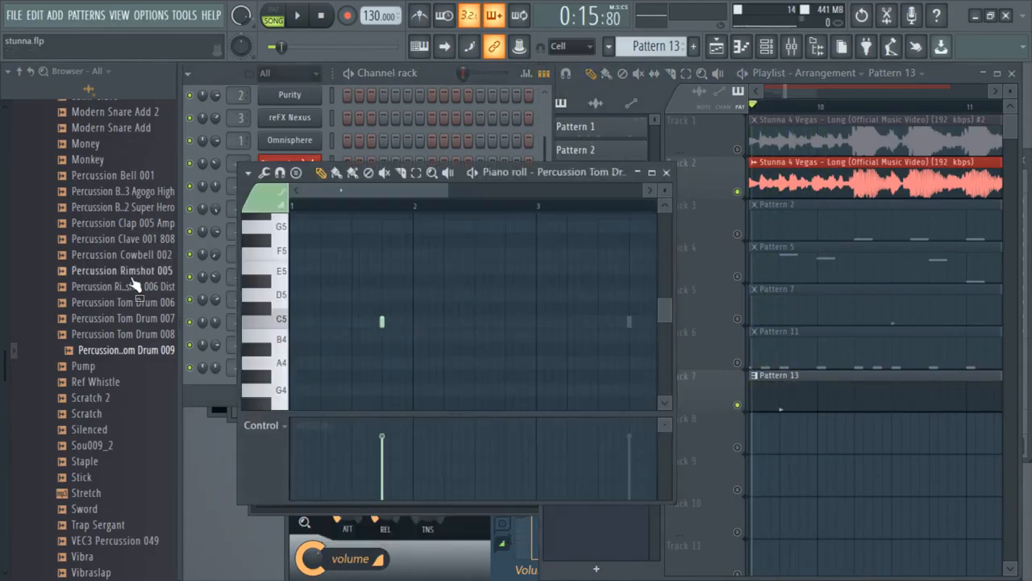
{"action": "key", "text": "space"}
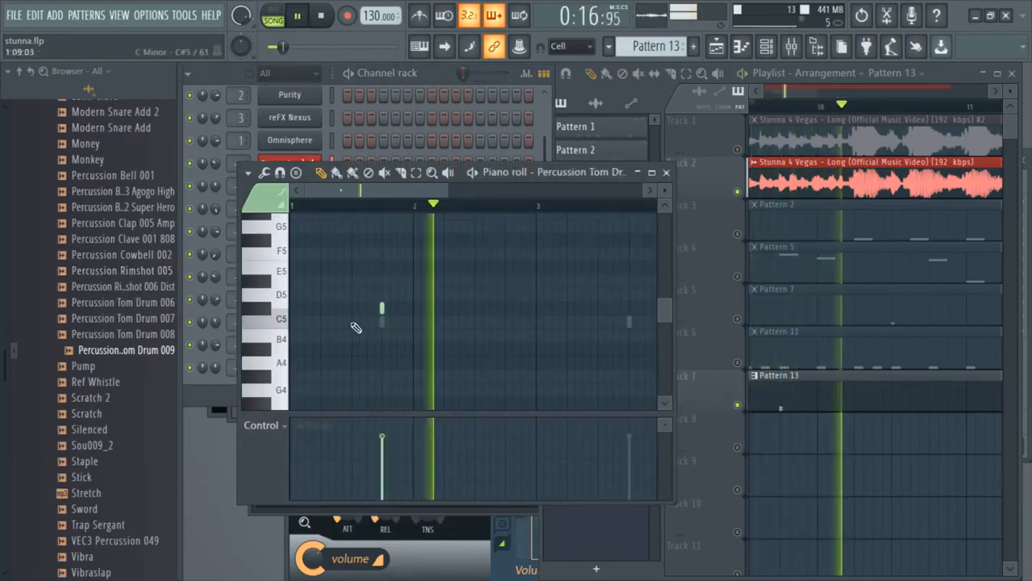
{"action": "key", "text": "space"}
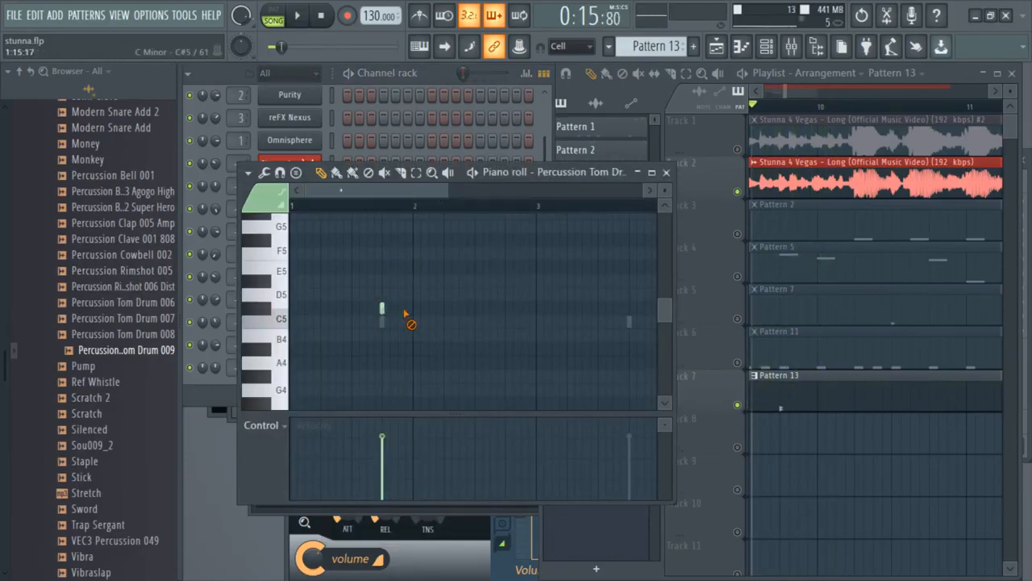
Step: Return to the tom's sample settings, mute the reference on Track 2 and play all the other tracks
{"action": "left_click_drag", "start_coordinate": [448, 76], "coordinate": [445, 75]}
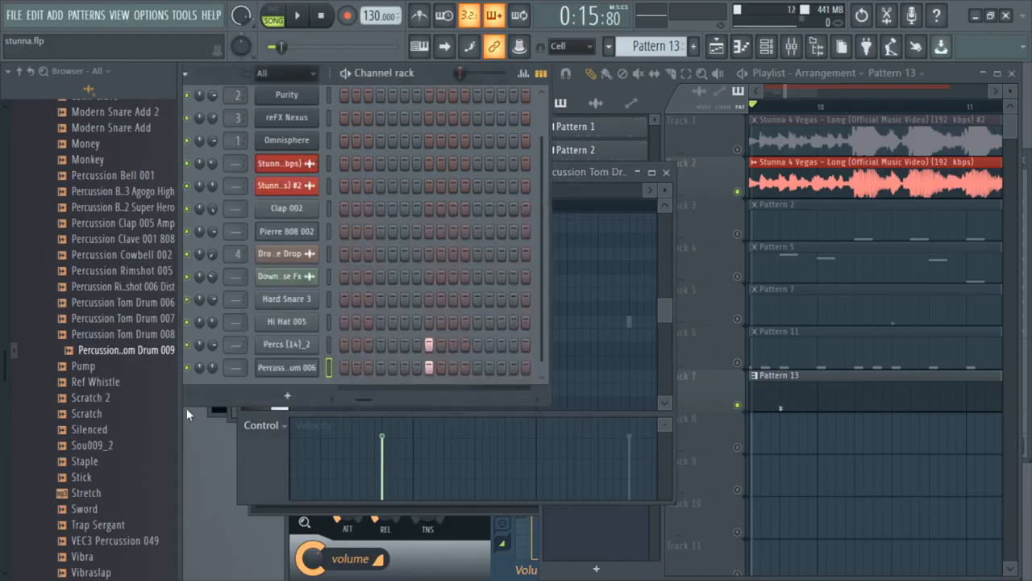
{"action": "left_click", "coordinate": [286, 370]}
{"action": "left_click", "coordinate": [281, 149]}
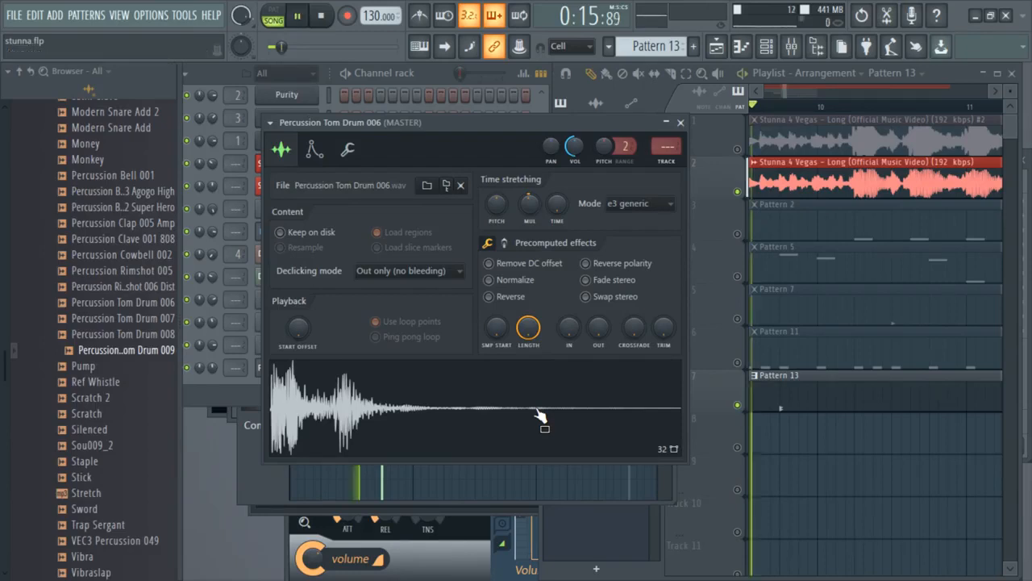
{"action": "key", "text": "space"}
{"action": "right_click", "coordinate": [742, 192]}
{"action": "right_click", "coordinate": [743, 193]}
{"action": "left_click", "coordinate": [743, 193]}
{"action": "key", "text": "space"}
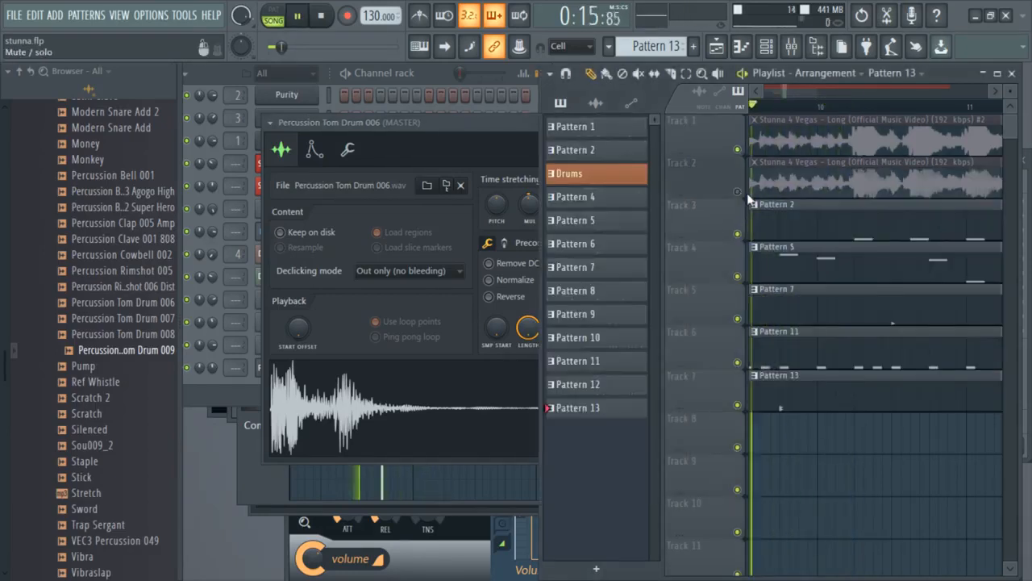
{"action": "left_click_drag", "start_coordinate": [504, 129], "coordinate": [485, 127]}
{"action": "key", "text": "space"}
{"action": "key", "text": "space"}
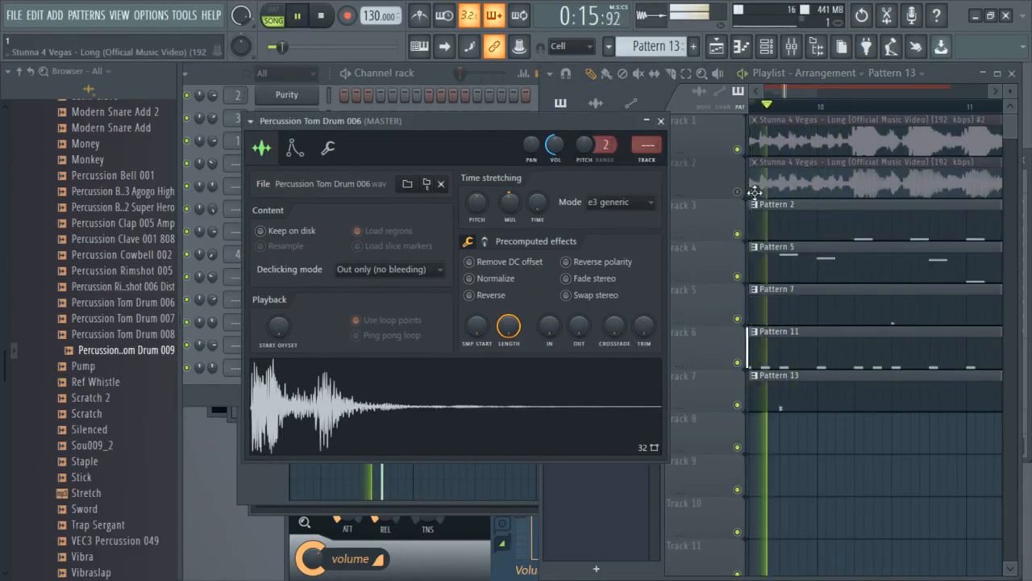
Step: Solo the reference on Track 2 for a listen, then switch back to the beat with Track 2 muted
{"action": "key", "text": "space"}
{"action": "right_click", "coordinate": [740, 193]}
{"action": "key", "text": "space"}
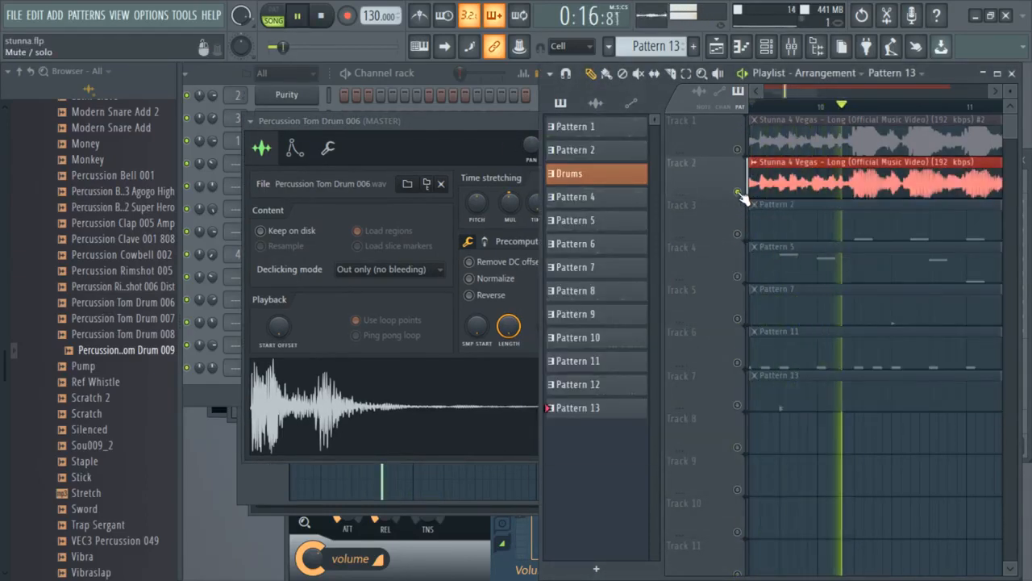
{"action": "key", "text": "space"}
{"action": "right_click", "coordinate": [741, 194]}
{"action": "left_click", "coordinate": [740, 192]}
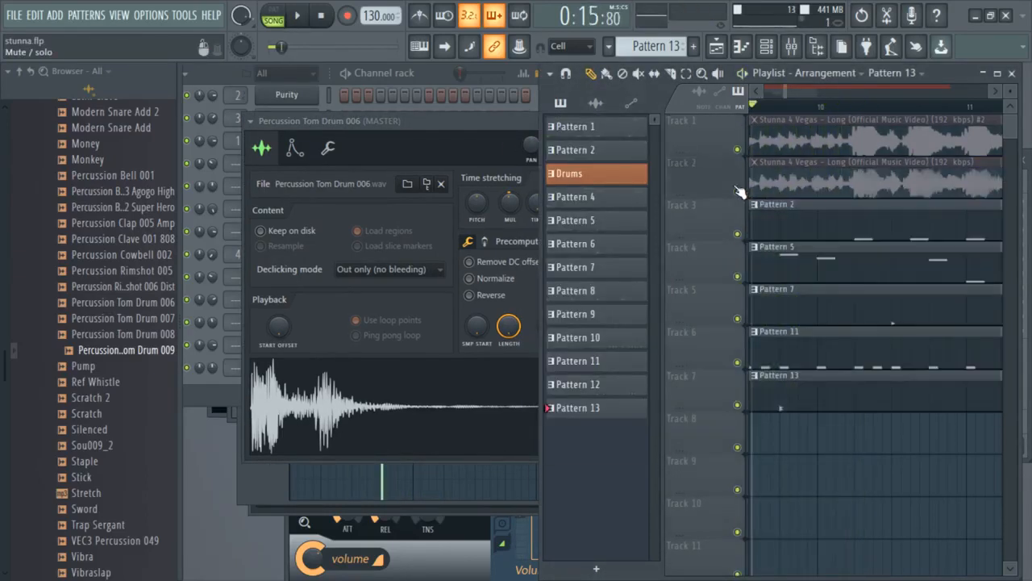
Step: Lower the reFX Nexus channel's volume in the channel rack and play the beat
{"action": "left_click", "coordinate": [425, 71]}
{"action": "scroll", "coordinate": [355, 189], "scroll_direction": "up", "scroll_amount": 2}
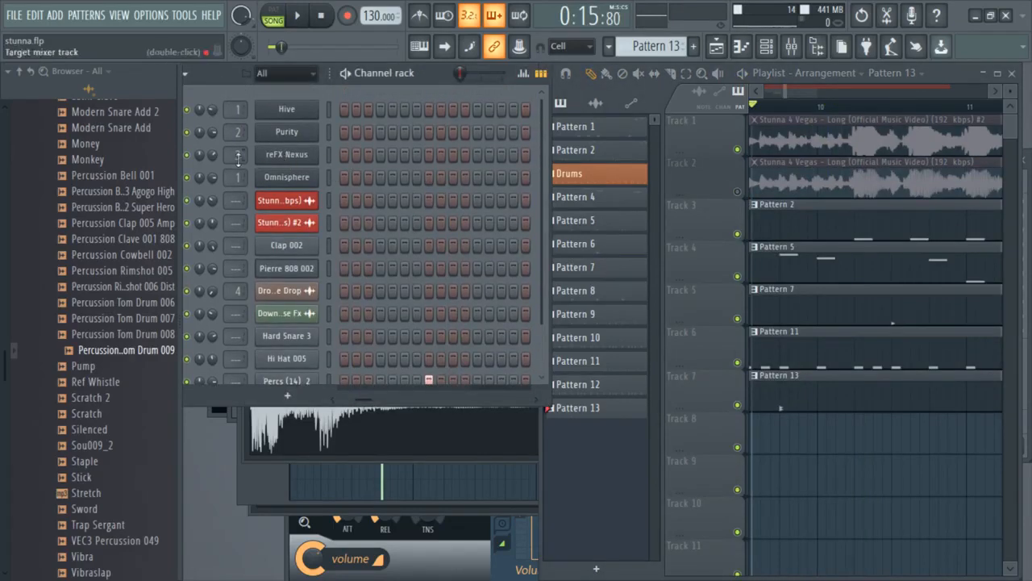
{"action": "key", "text": "space"}
{"action": "left_click_drag", "start_coordinate": [213, 154], "coordinate": [214, 167]}
{"action": "key", "text": "space"}
{"action": "key", "text": "space"}
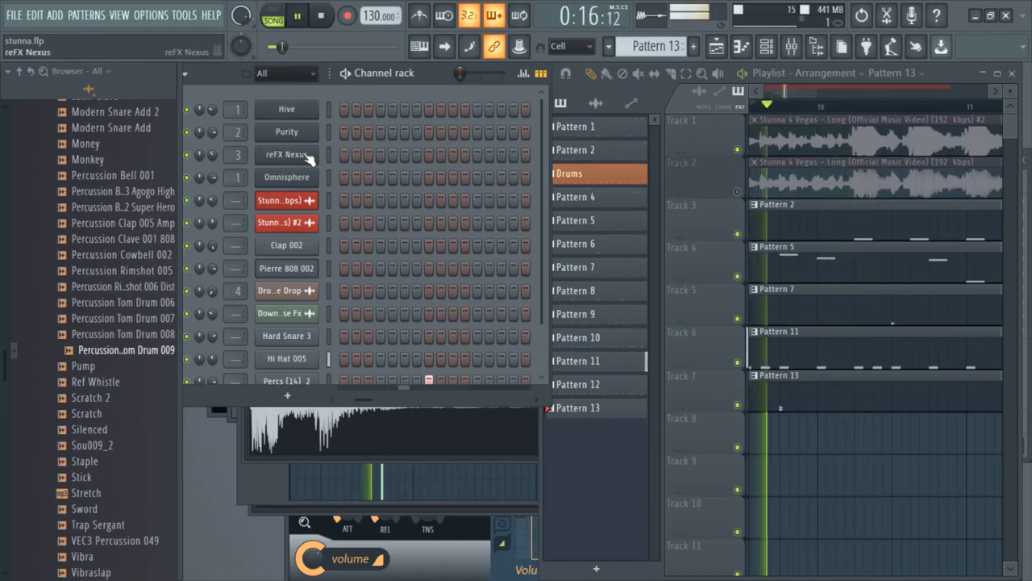
Step: Compare the beat with the soloed reference once more and restore the full mix with Track 2 muted
{"action": "right_click", "coordinate": [738, 193]}
{"action": "key", "text": "space"}
{"action": "key", "text": "space"}
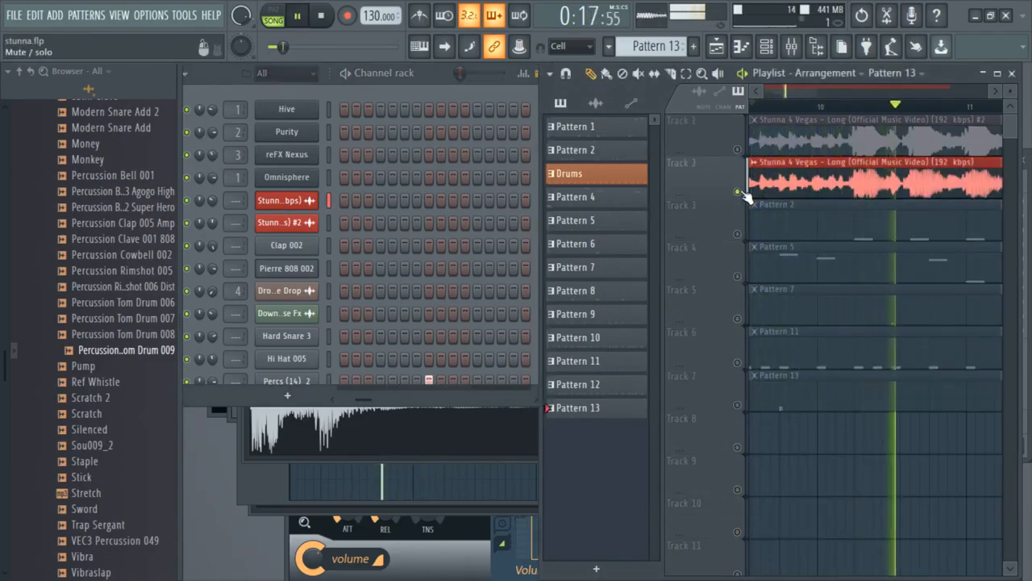
{"action": "key", "text": "space"}
{"action": "right_click", "coordinate": [738, 192]}
{"action": "key", "text": "space"}
{"action": "key", "text": "space"}
Step: Open Pattern 5's reFX Nexus notes, move the first A#4 note down an octave to A#3 and play it
{"action": "double_click", "coordinate": [783, 249]}
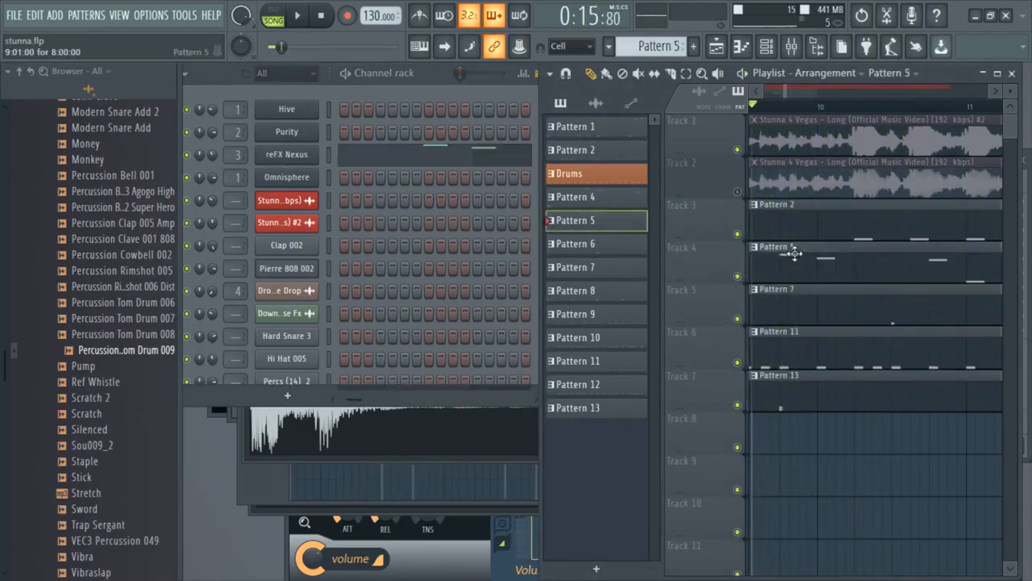
{"action": "scroll", "coordinate": [427, 288], "scroll_direction": "down", "scroll_amount": 5}
{"action": "key", "text": "space"}
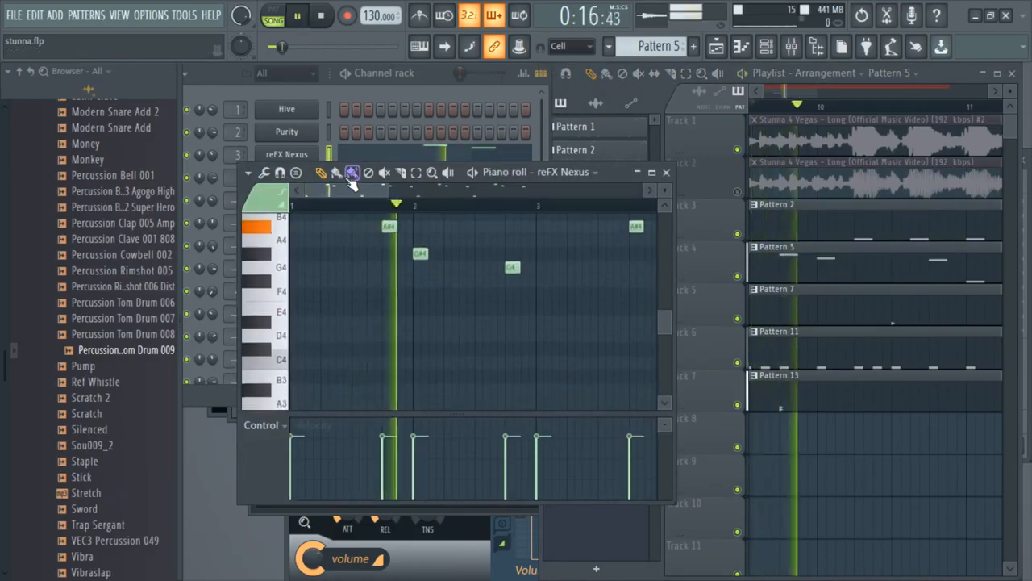
{"action": "key", "text": "space"}
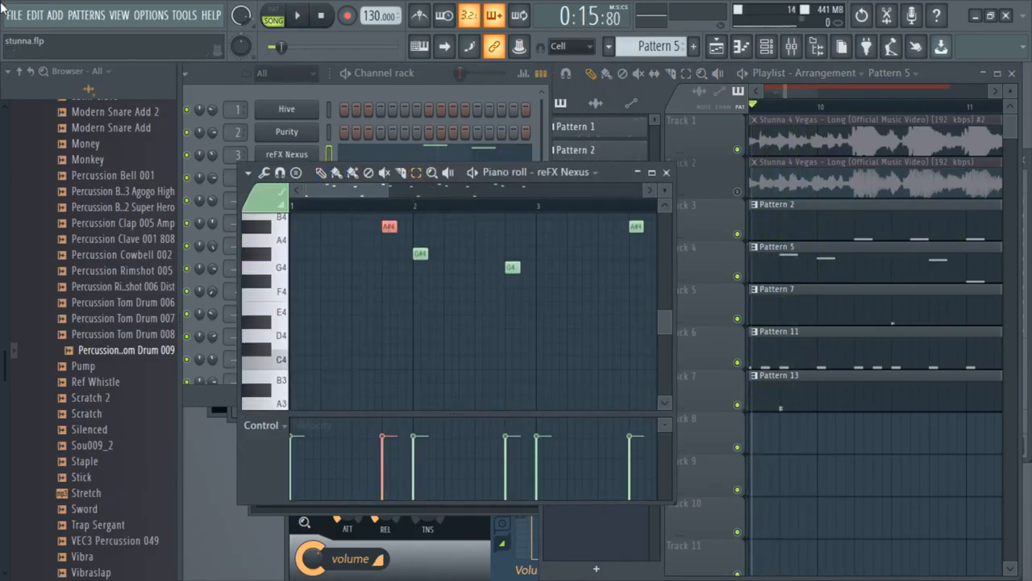
{"action": "key", "text": "space"}
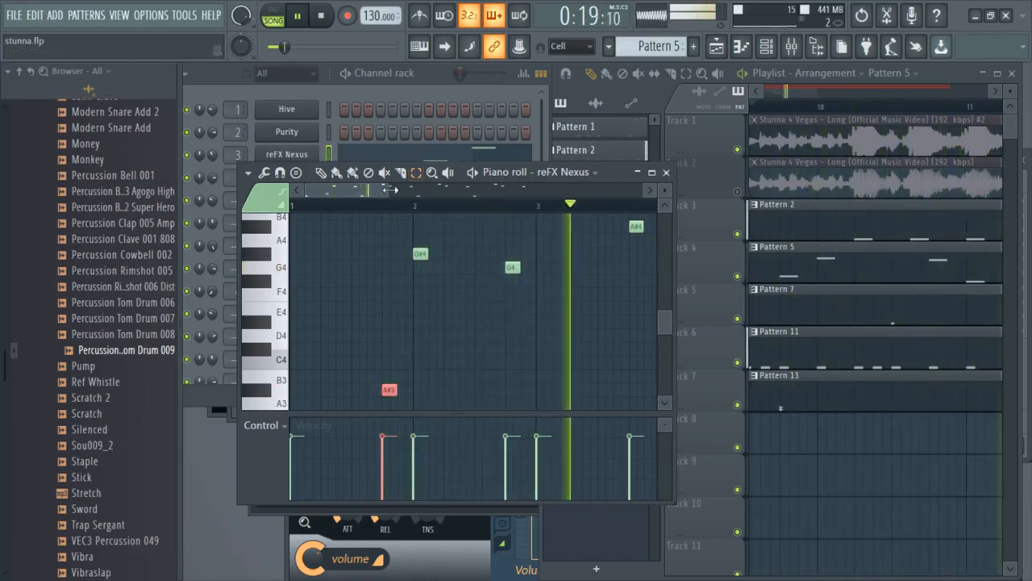
Step: Select the remaining A#4 notes in Pattern 5, move them down an octave to A#3 and play the beat
{"action": "left_click_drag", "start_coordinate": [386, 187], "coordinate": [533, 189]}
{"action": "key", "text": "space"}
{"action": "left_click_drag", "start_coordinate": [422, 226], "coordinate": [674, 232]}
{"action": "left_click_drag", "start_coordinate": [370, 214], "coordinate": [383, 220]}
{"action": "left_click_drag", "start_coordinate": [597, 236], "coordinate": [599, 238]}
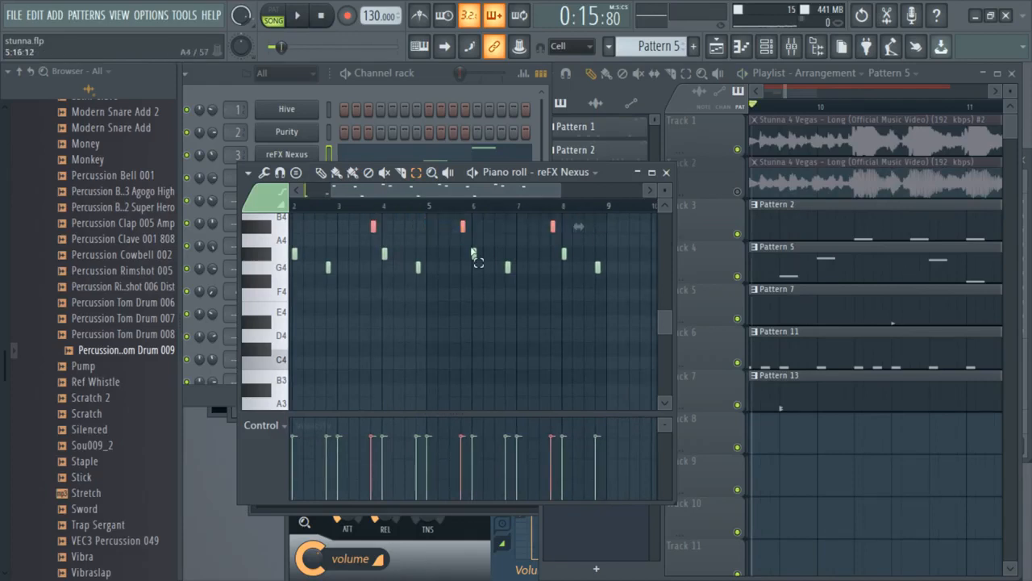
{"action": "key", "text": "space"}
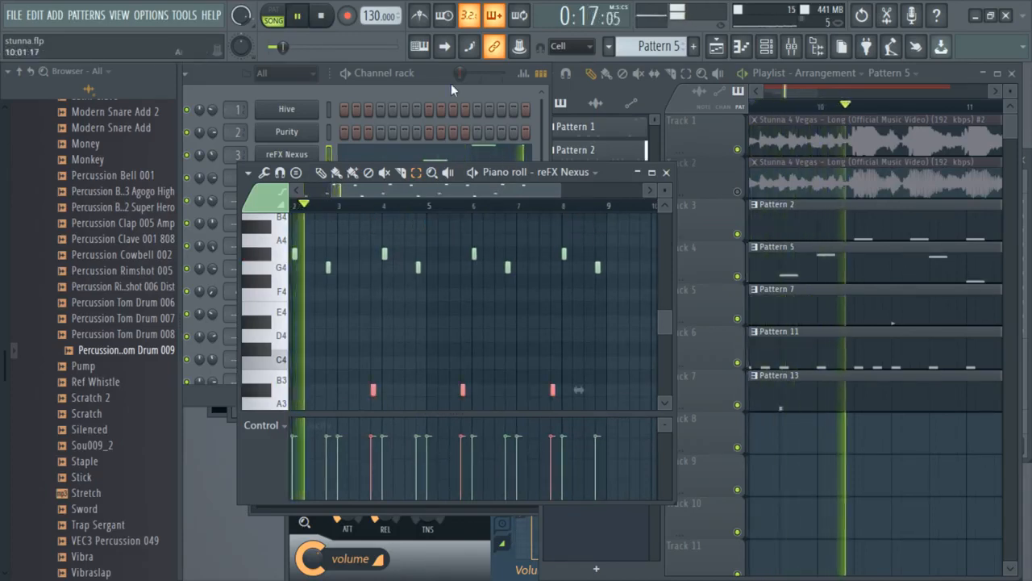
{"action": "left_click", "coordinate": [430, 74]}
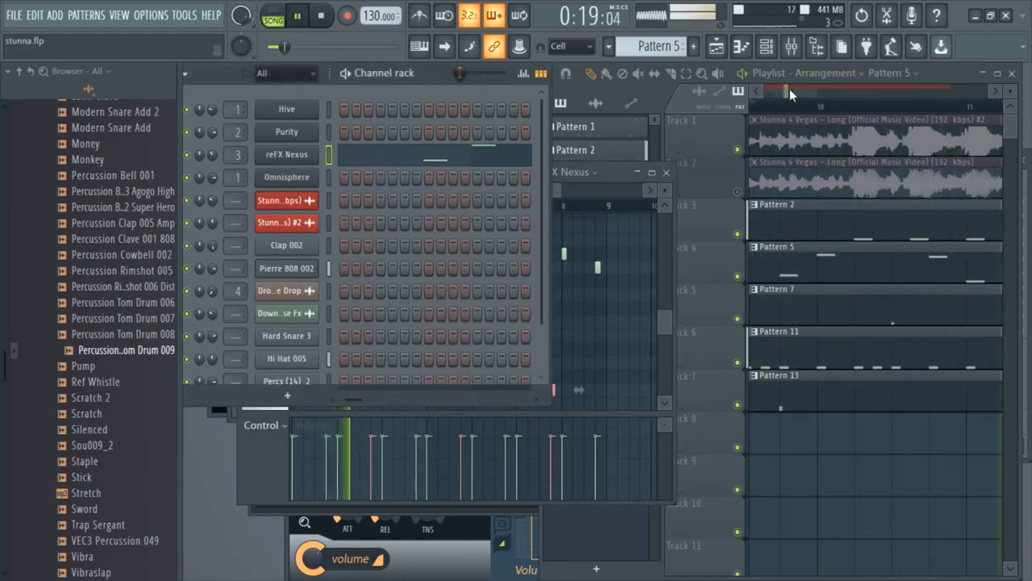
Step: Open the Percs (14)_2 sampler settings from Pattern 13 and slightly lower the time-stretching pitch of Percussion Tom Drum 006
{"action": "mouse_move", "coordinate": [789, 89]}
{"action": "left_mouse_down"}
{"action": "mouse_move", "coordinate": [816, 91]}
{"action": "mouse_move", "coordinate": [792, 96]}
{"action": "left_mouse_up"}
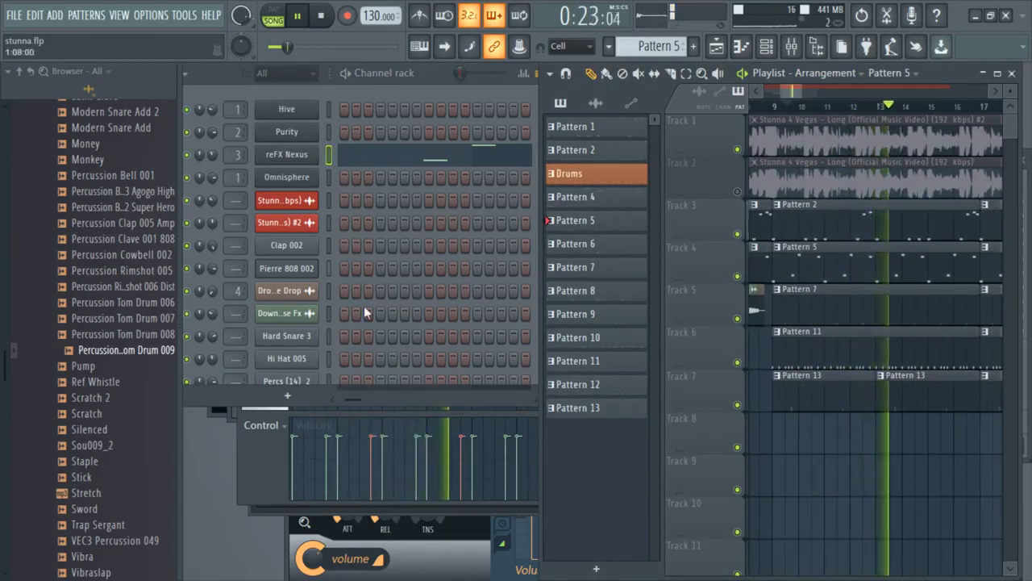
{"action": "double_click", "coordinate": [839, 401]}
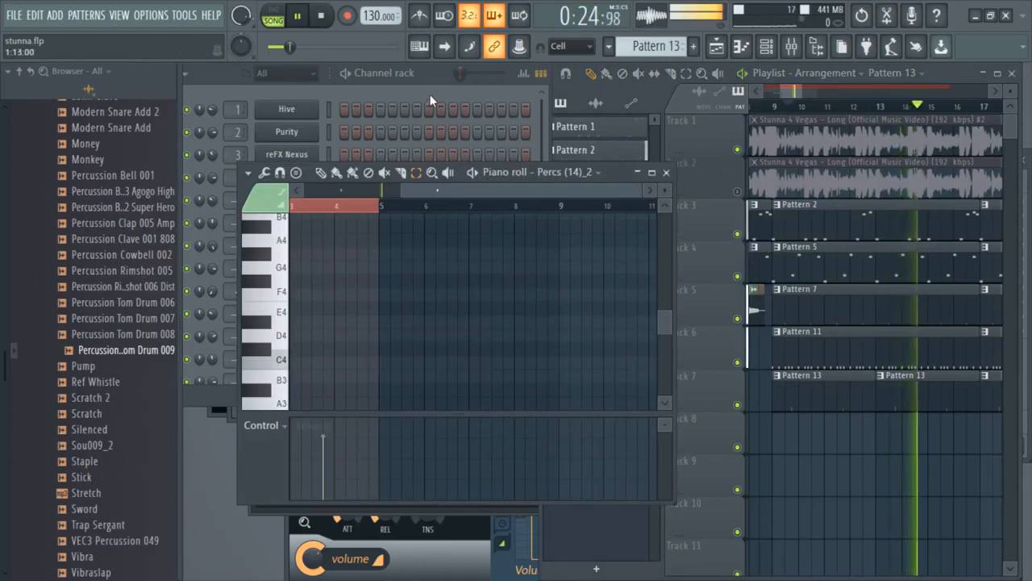
{"action": "left_click", "coordinate": [430, 94]}
{"action": "left_click", "coordinate": [286, 380]}
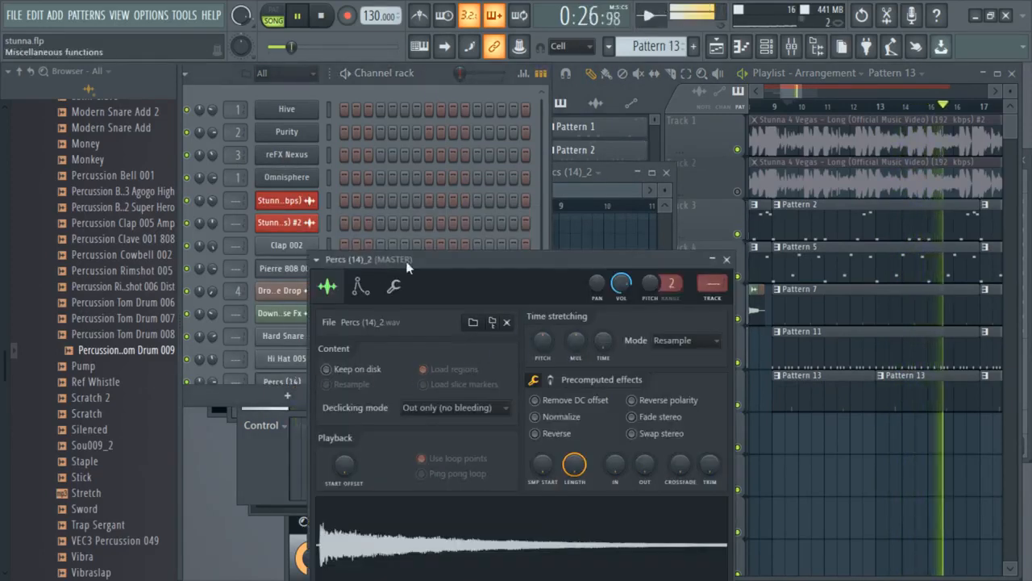
{"action": "left_click", "coordinate": [453, 208]}
{"action": "scroll", "coordinate": [363, 298], "scroll_direction": "down", "scroll_amount": 2}
{"action": "left_click", "coordinate": [315, 361]}
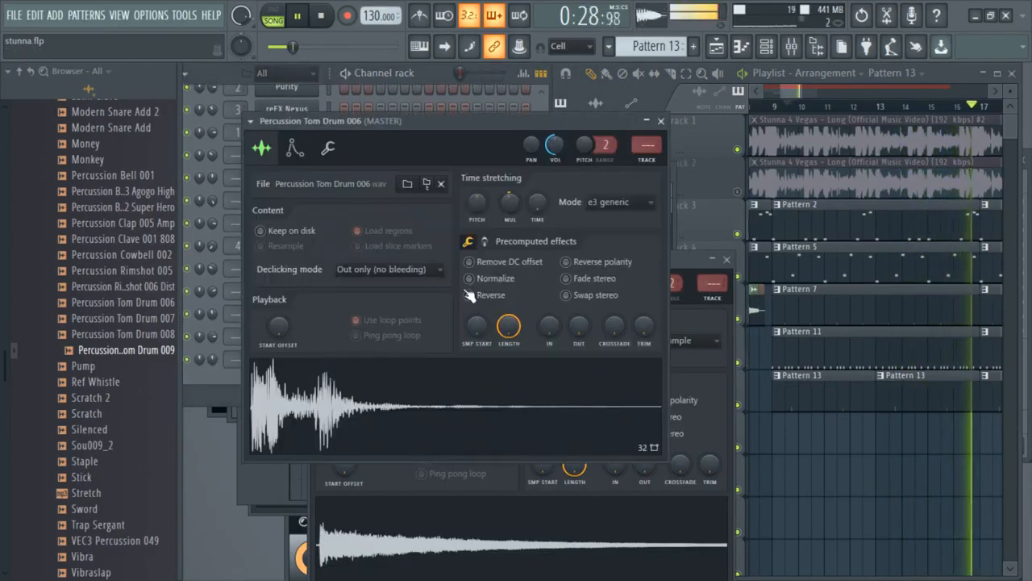
{"action": "left_click_drag", "start_coordinate": [510, 204], "coordinate": [511, 208]}
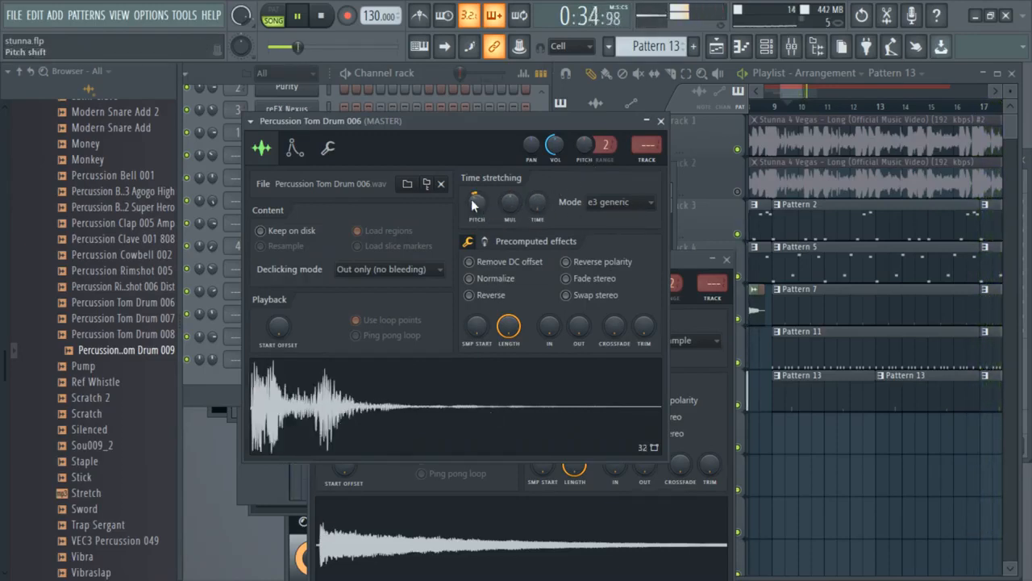
{"action": "left_click_drag", "start_coordinate": [465, 125], "coordinate": [444, 268]}
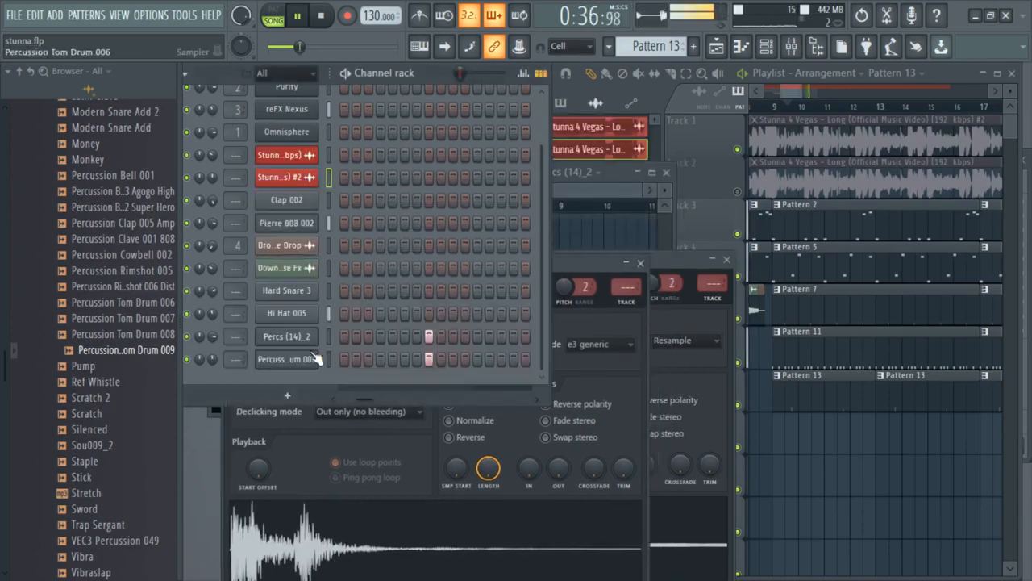
Step: Open the Percussion Tom Drum 006 notes in Pattern 13, put both hits on C#5 and replay the beat from bar 9
{"action": "right_click", "coordinate": [267, 359]}
{"action": "left_click", "coordinate": [339, 359]}
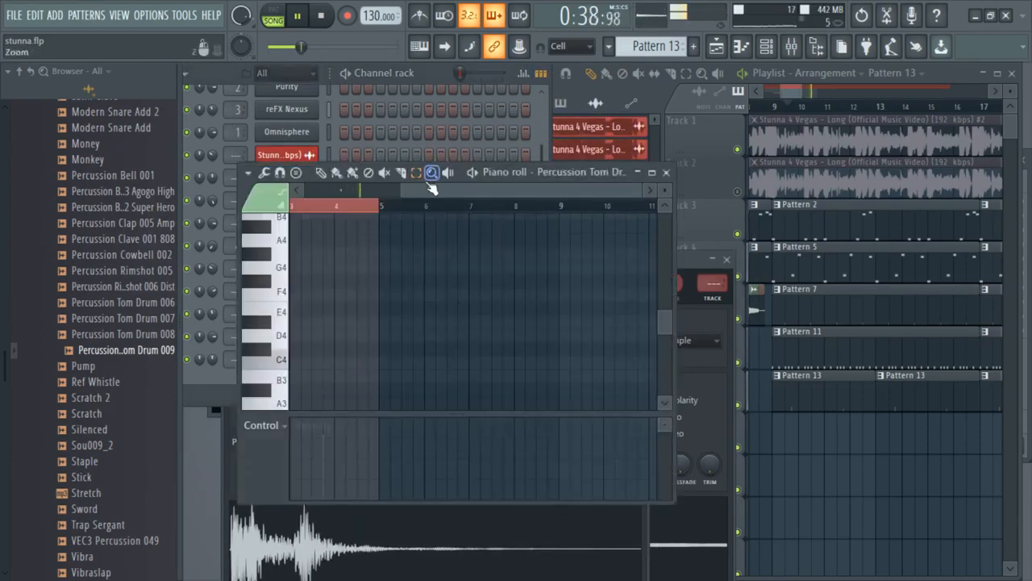
{"action": "left_click", "coordinate": [321, 173]}
{"action": "scroll", "coordinate": [348, 248], "scroll_direction": "down", "scroll_amount": 4}
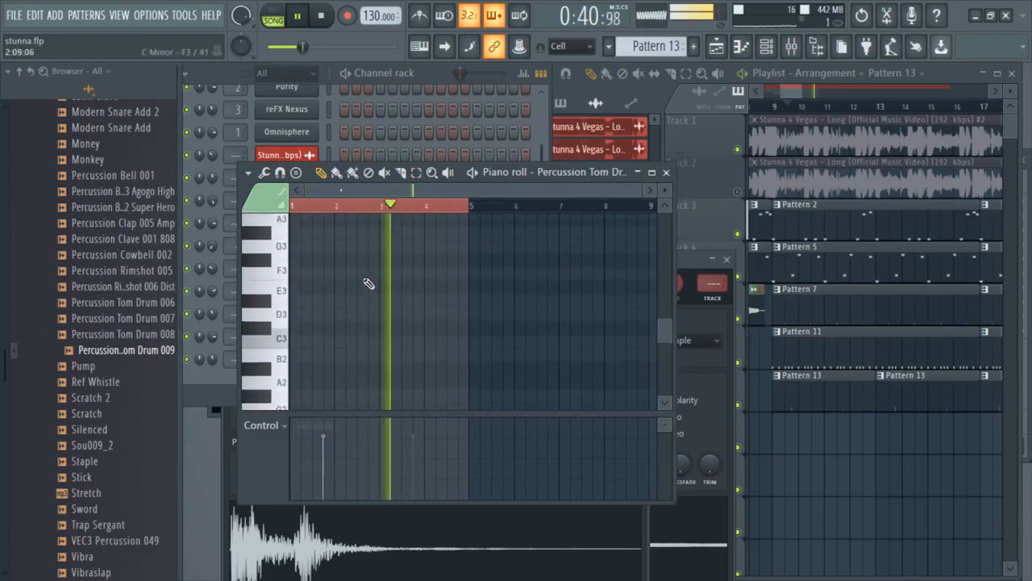
{"action": "scroll", "coordinate": [369, 284], "scroll_direction": "up", "scroll_amount": 6}
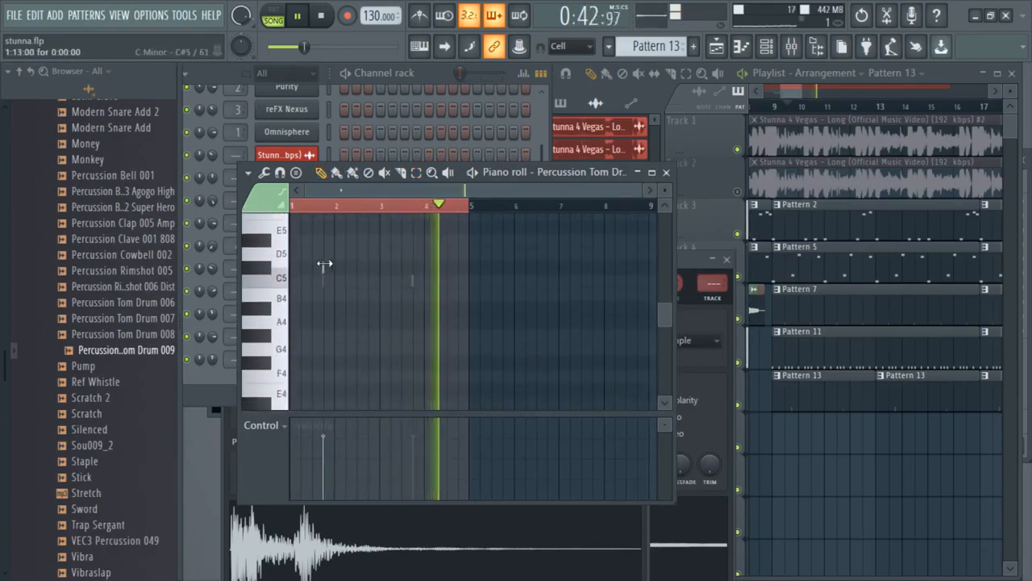
{"action": "left_click", "coordinate": [412, 278]}
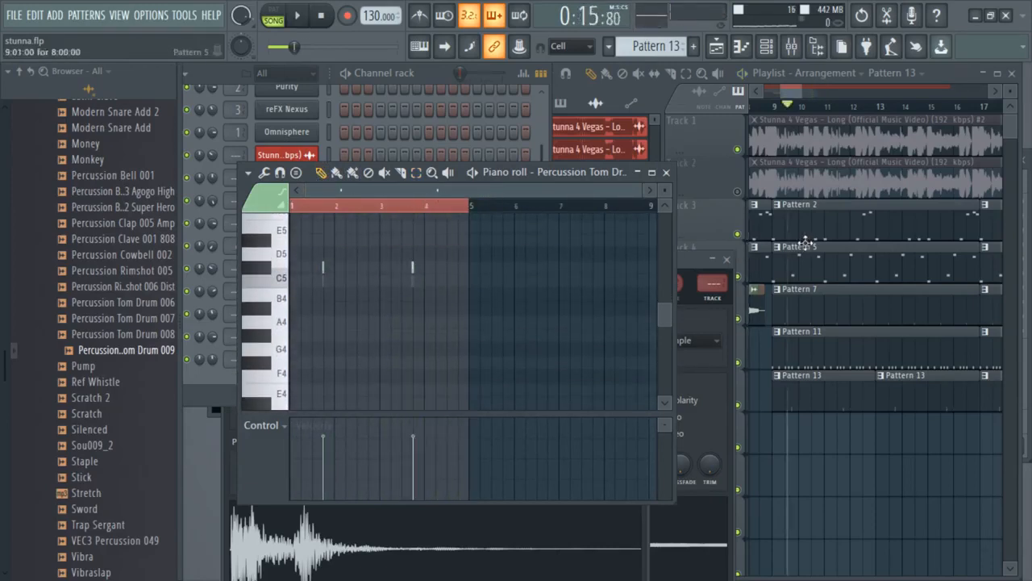
Step: Set Percs (14)_2 to Auto stretching at 0 cent and lower the time-stretching pitch of Percussion Tom Drum 006 a little further
{"action": "left_click", "coordinate": [691, 260]}
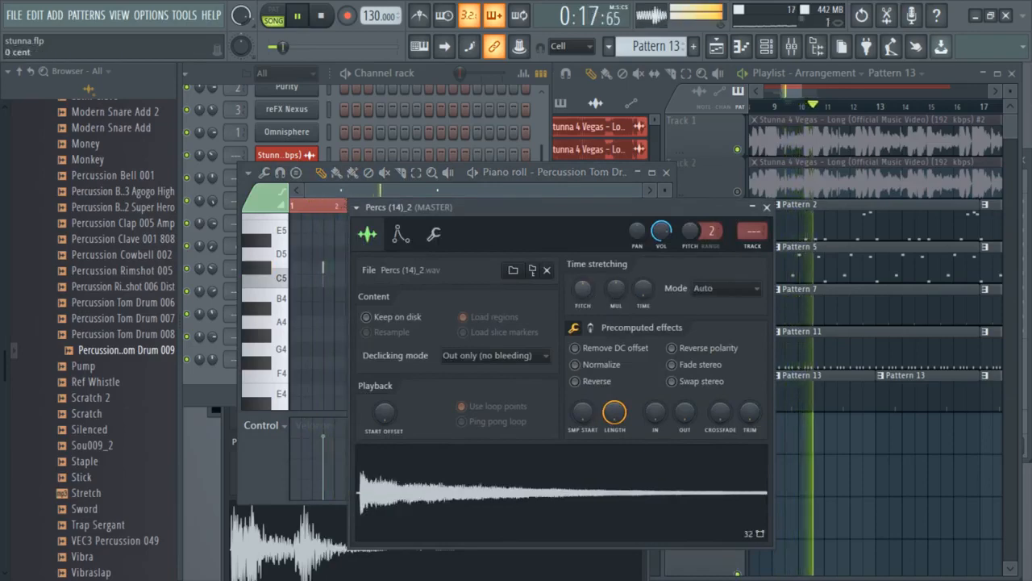
{"action": "left_click", "coordinate": [397, 92]}
{"action": "left_click", "coordinate": [292, 360]}
{"action": "left_click", "coordinate": [292, 359]}
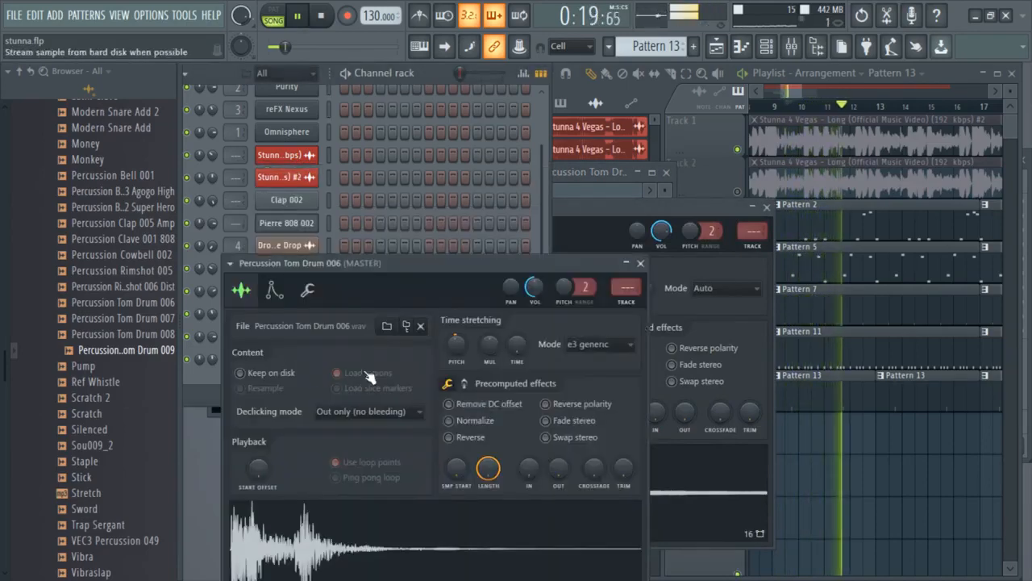
{"action": "left_click_drag", "start_coordinate": [462, 279], "coordinate": [494, 237]}
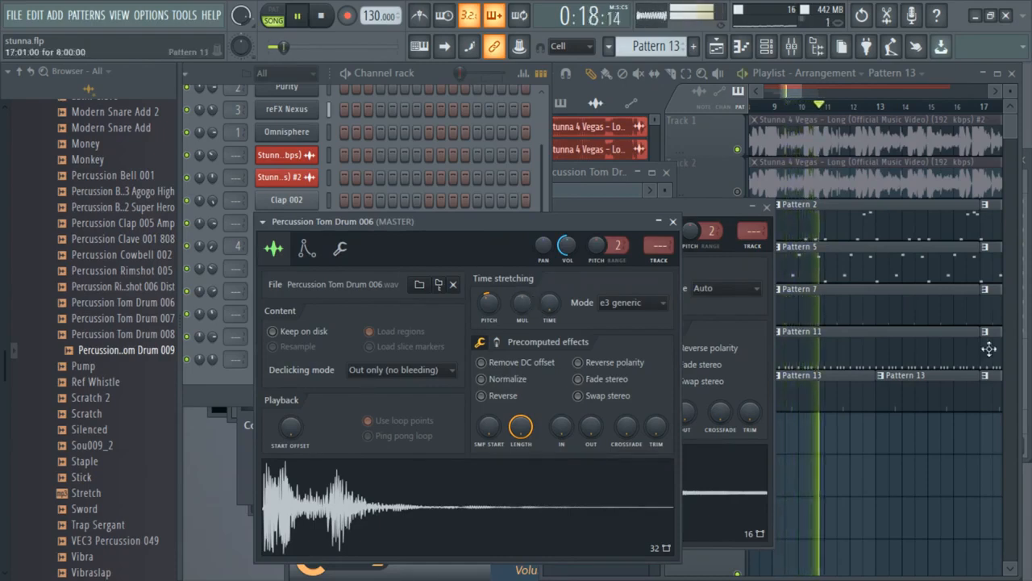
Step: Save the project, stop playback and solo the reference audio on Track 2
{"action": "right_click", "coordinate": [912, 467]}
{"action": "key", "text": "ctrl+s"}
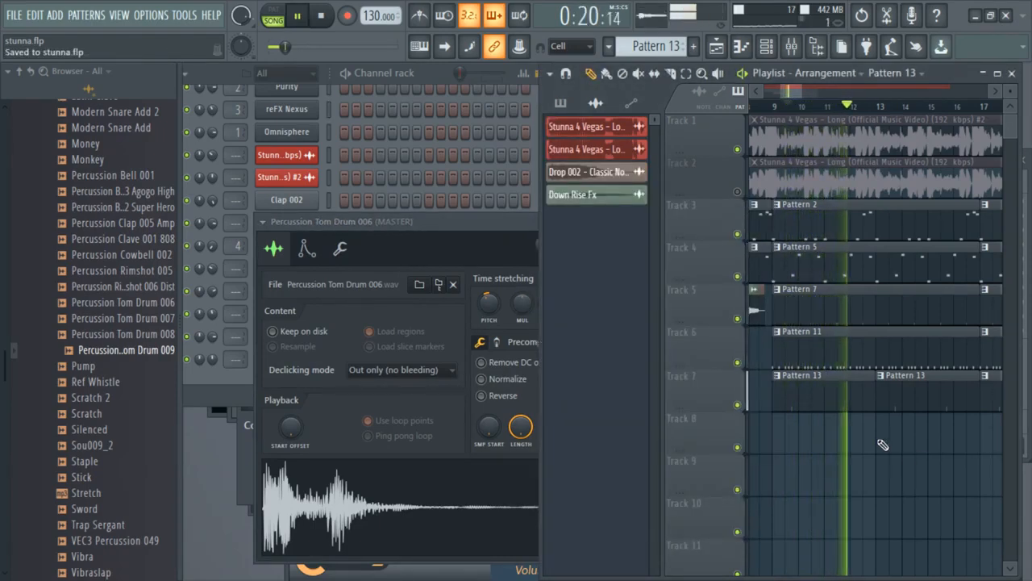
{"action": "key", "text": "space"}
{"action": "right_click", "coordinate": [738, 192]}
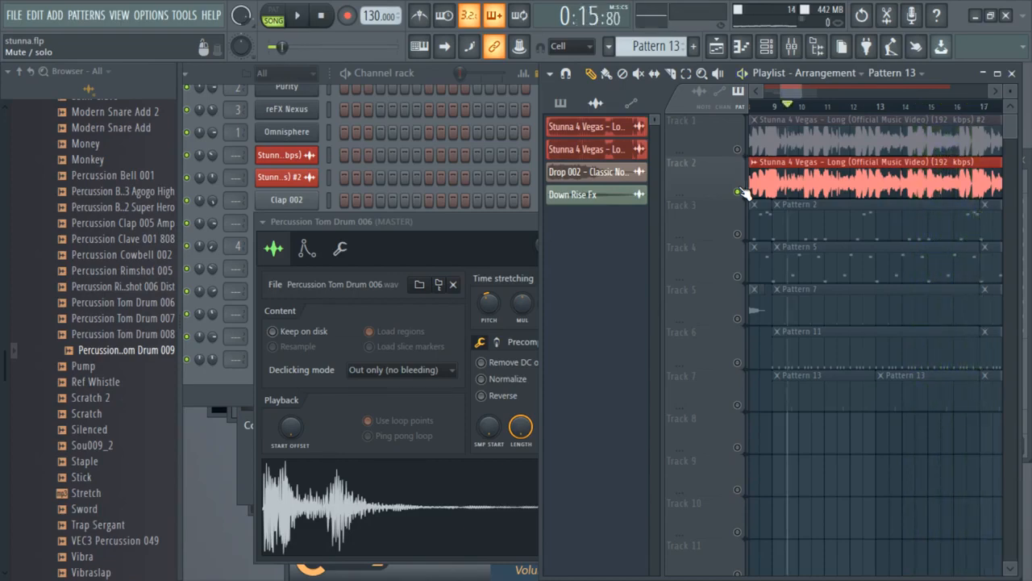
Step: Make the Track 5 Pattern 7 clip at bar 17 unique and take Track 2 out of solo so all tracks sound
{"action": "left_click", "coordinate": [990, 88]}
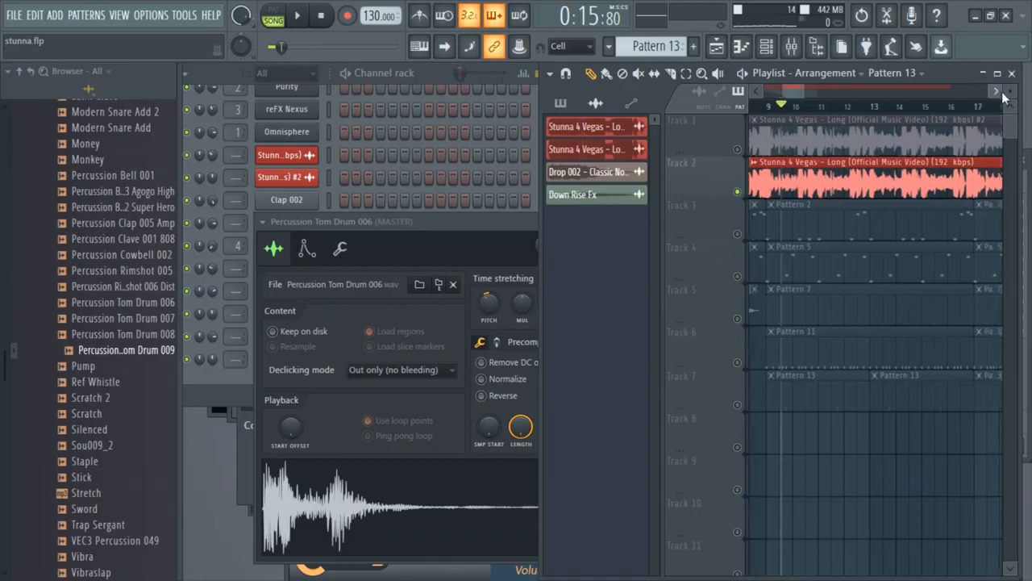
{"action": "left_click_drag", "start_coordinate": [825, 89], "coordinate": [808, 90]}
{"action": "left_click", "coordinate": [811, 107]}
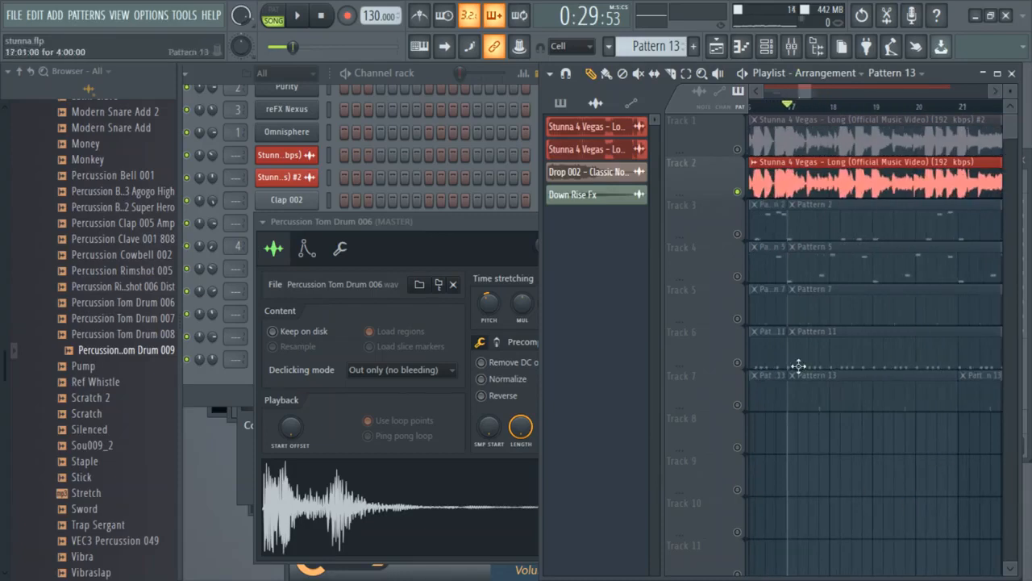
{"action": "right_click", "coordinate": [798, 292]}
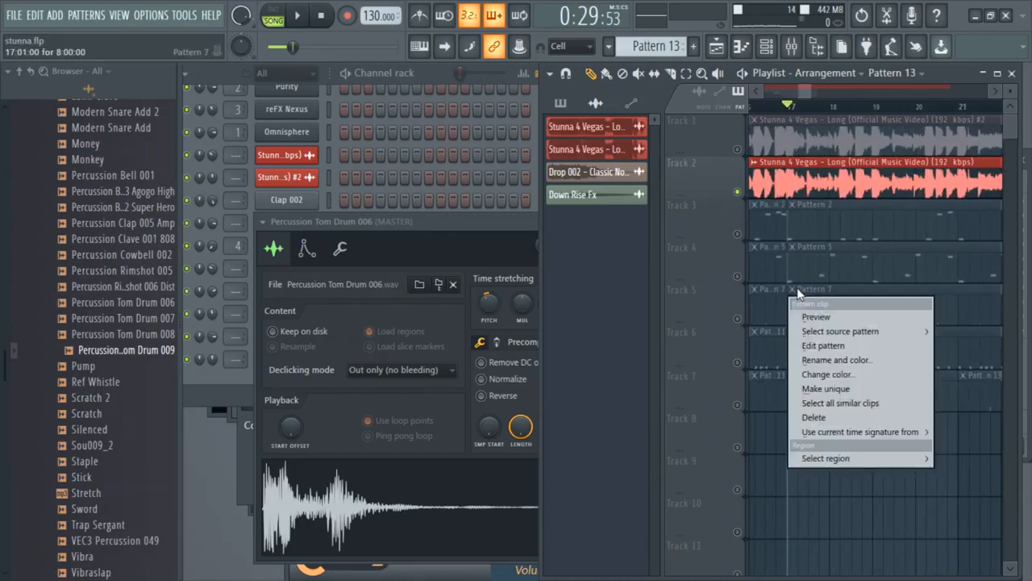
{"action": "left_click", "coordinate": [910, 389]}
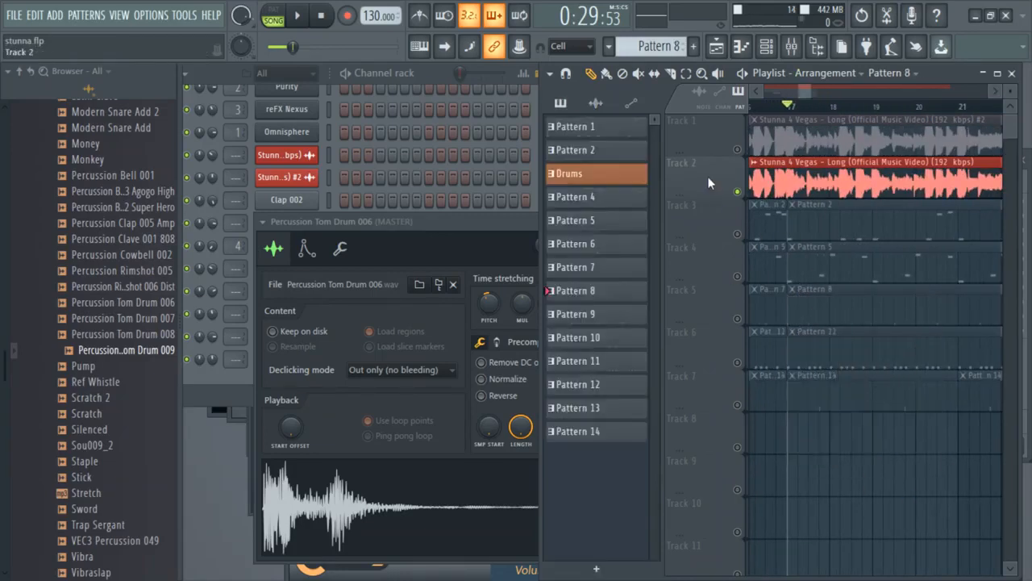
{"action": "right_click", "coordinate": [737, 192]}
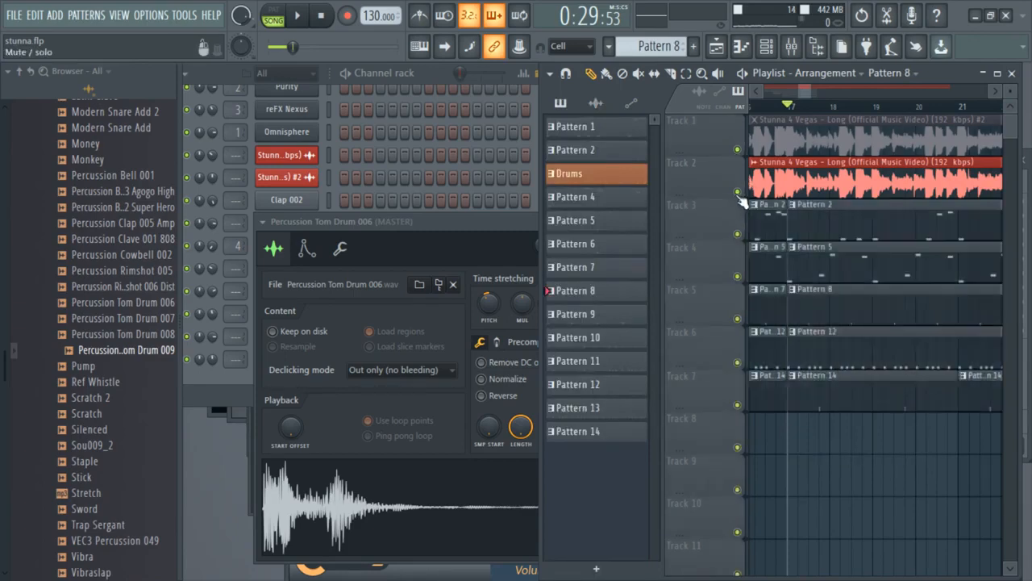
Step: Open the Hard Snare 3 notes of the new unique Pattern 8 clip in the piano roll
{"action": "double_click", "coordinate": [827, 293]}
{"action": "key", "text": "space"}
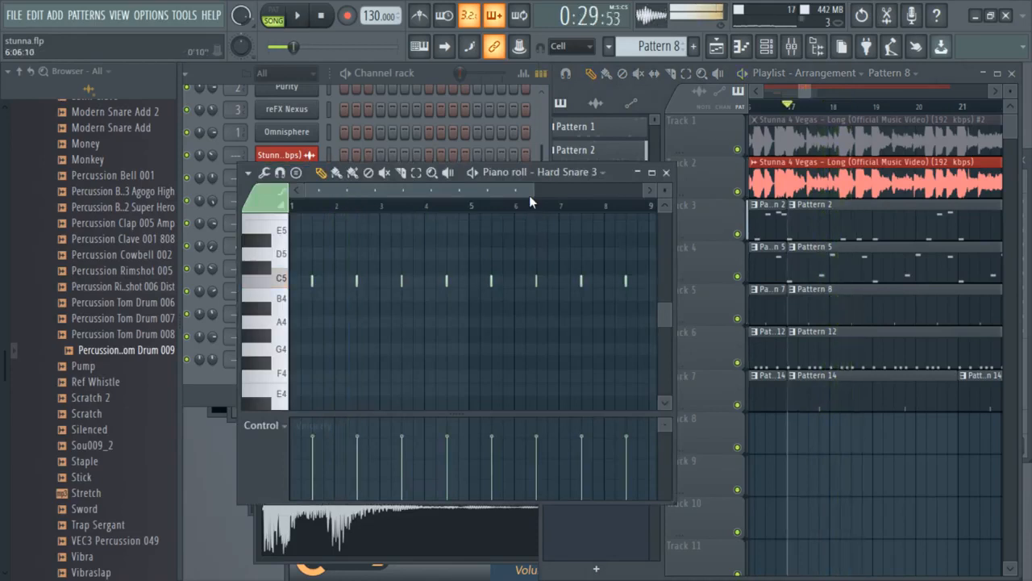
{"action": "left_click_drag", "start_coordinate": [529, 194], "coordinate": [449, 198]}
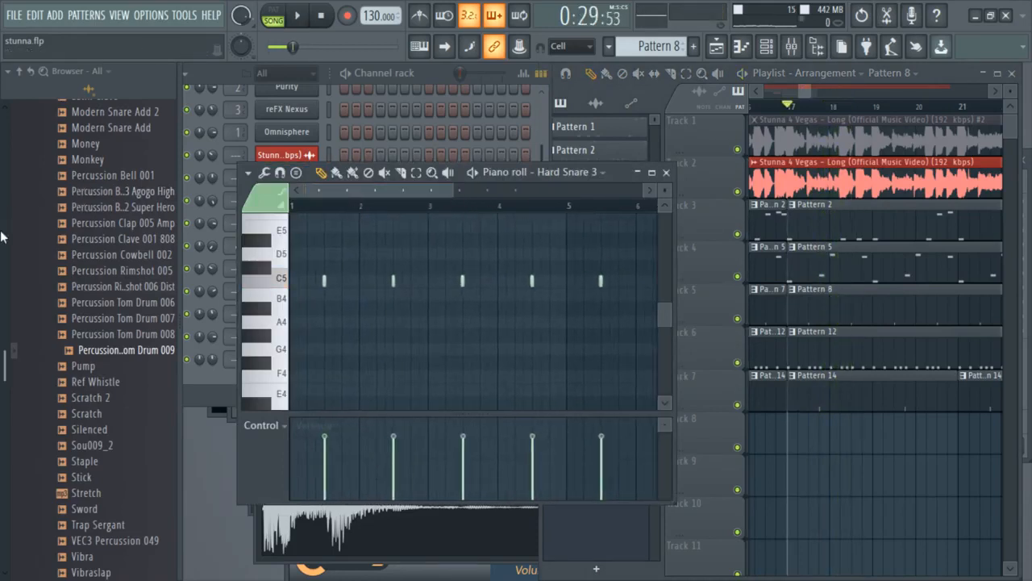
Step: Find Perc Snare 003 in the Snares > Perc Snares folder of the 21 Savage Drum Kit
{"action": "scroll", "coordinate": [45, 362], "scroll_direction": "up", "scroll_amount": 12}
{"action": "left_click", "coordinate": [70, 442]}
{"action": "left_click", "coordinate": [73, 392]}
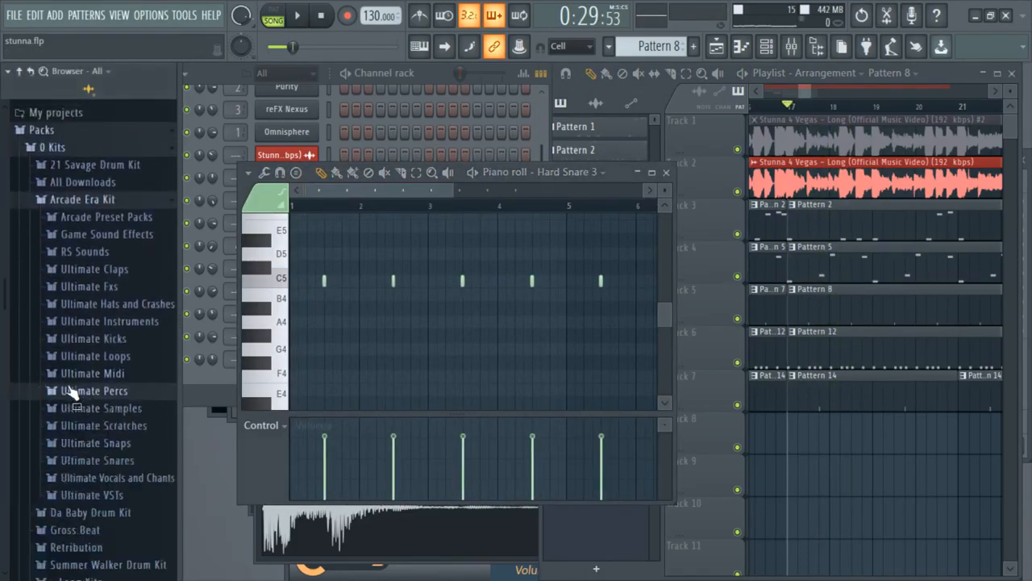
{"action": "scroll", "coordinate": [71, 395], "scroll_direction": "up", "scroll_amount": 5}
{"action": "left_click", "coordinate": [71, 417]}
{"action": "scroll", "coordinate": [82, 408], "scroll_direction": "down", "scroll_amount": 8}
{"action": "scroll", "coordinate": [95, 141], "scroll_direction": "up", "scroll_amount": 2}
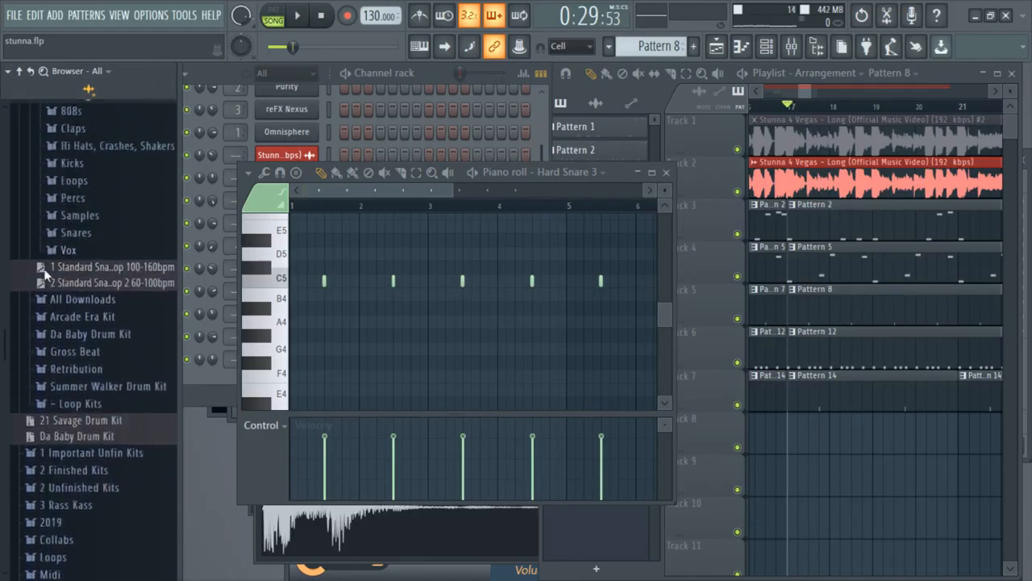
{"action": "scroll", "coordinate": [65, 278], "scroll_direction": "up", "scroll_amount": 2}
{"action": "left_click", "coordinate": [73, 278]}
{"action": "scroll", "coordinate": [89, 242], "scroll_direction": "down", "scroll_amount": 4}
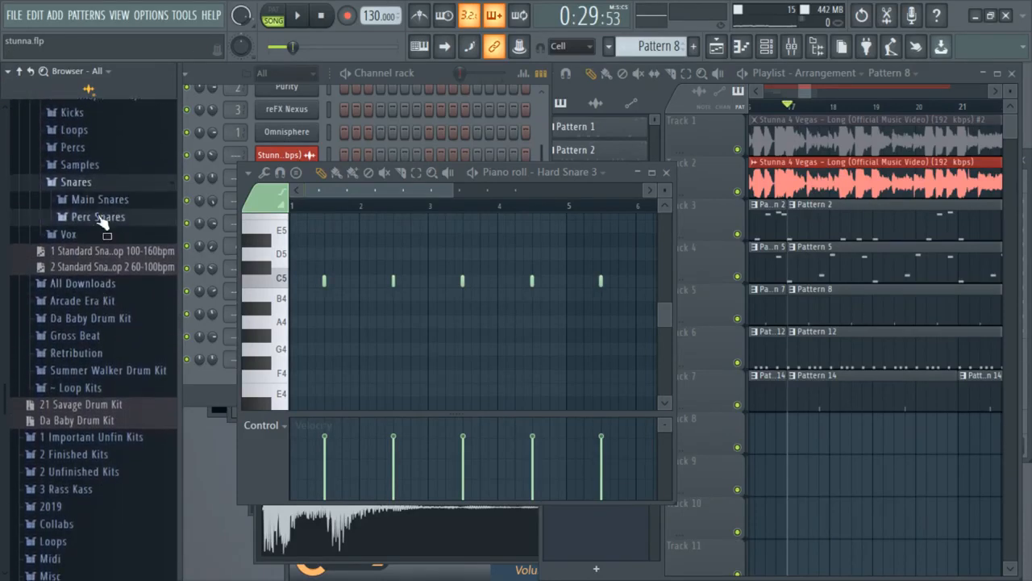
{"action": "left_click", "coordinate": [99, 218]}
{"action": "left_click", "coordinate": [99, 250]}
Step: Add Perc Snare 003 as a new channel in the channel rack and open its Pattern 8 piano roll
{"action": "left_click", "coordinate": [404, 83]}
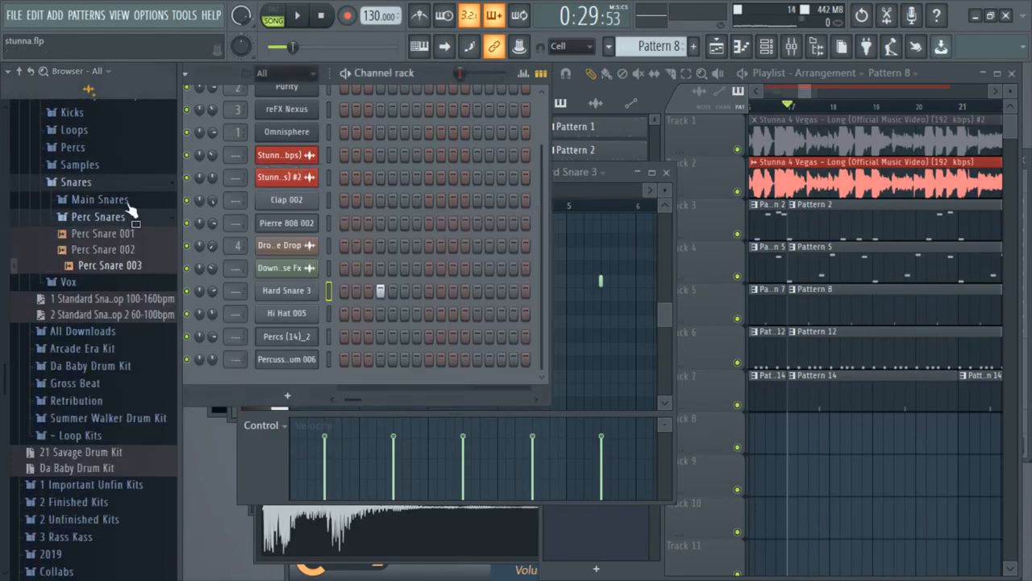
{"action": "left_click_drag", "start_coordinate": [290, 369], "coordinate": [291, 372]}
{"action": "right_click", "coordinate": [295, 372]}
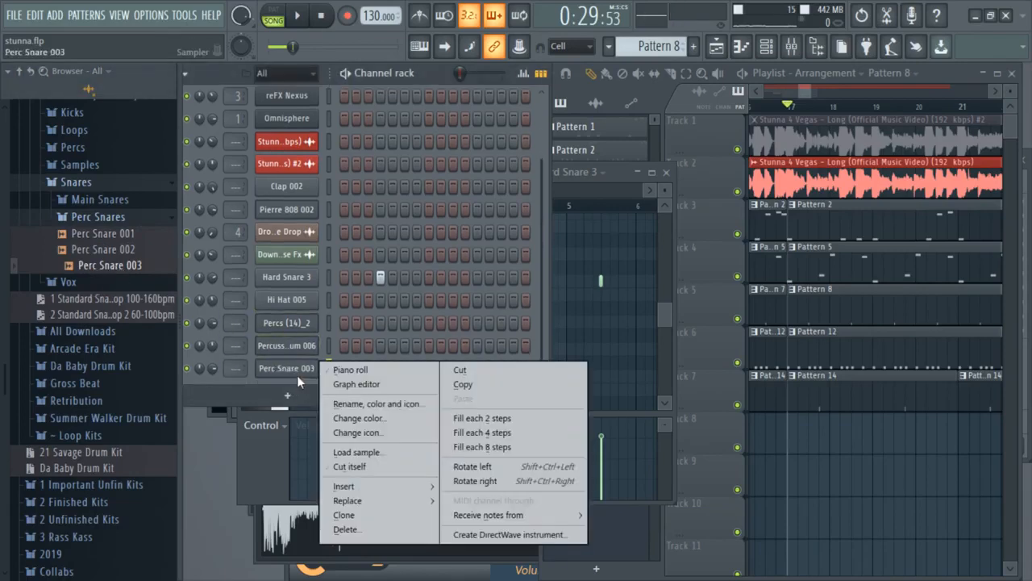
{"action": "left_click", "coordinate": [347, 364]}
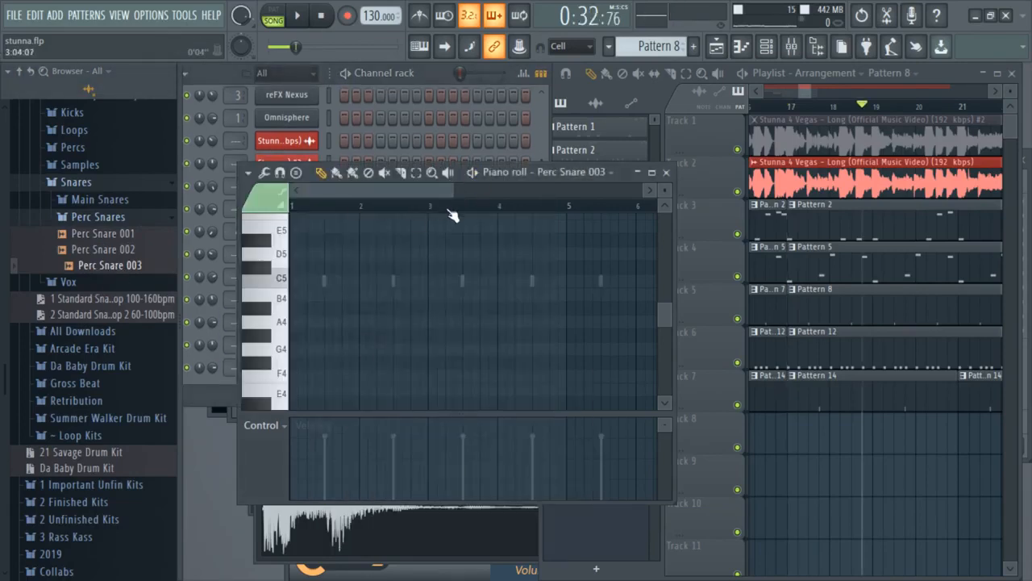
Step: Play the arrangement around bar 17 together with the reference to locate where the percussive snare hit belongs
{"action": "key", "text": "space"}
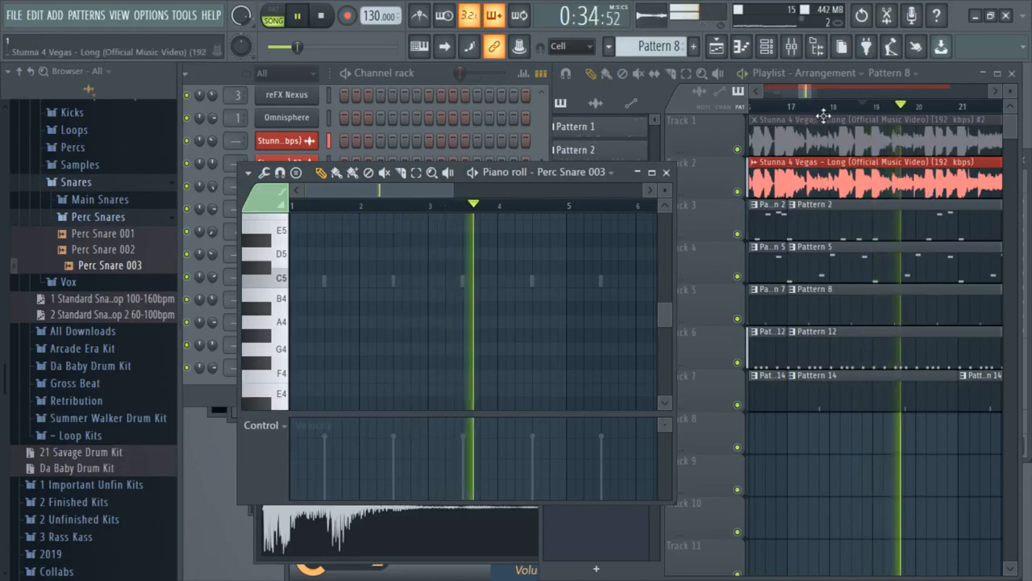
{"action": "key", "text": "space"}
{"action": "mouse_move", "coordinate": [856, 107]}
{"action": "left_mouse_down"}
{"action": "mouse_move", "coordinate": [1012, 112]}
{"action": "mouse_move", "coordinate": [698, 187]}
{"action": "mouse_move", "coordinate": [680, 168]}
{"action": "mouse_move", "coordinate": [941, 135]}
{"action": "mouse_move", "coordinate": [892, 146]}
{"action": "left_mouse_up"}
{"action": "key", "text": "space"}
{"action": "left_click", "coordinate": [412, 287]}
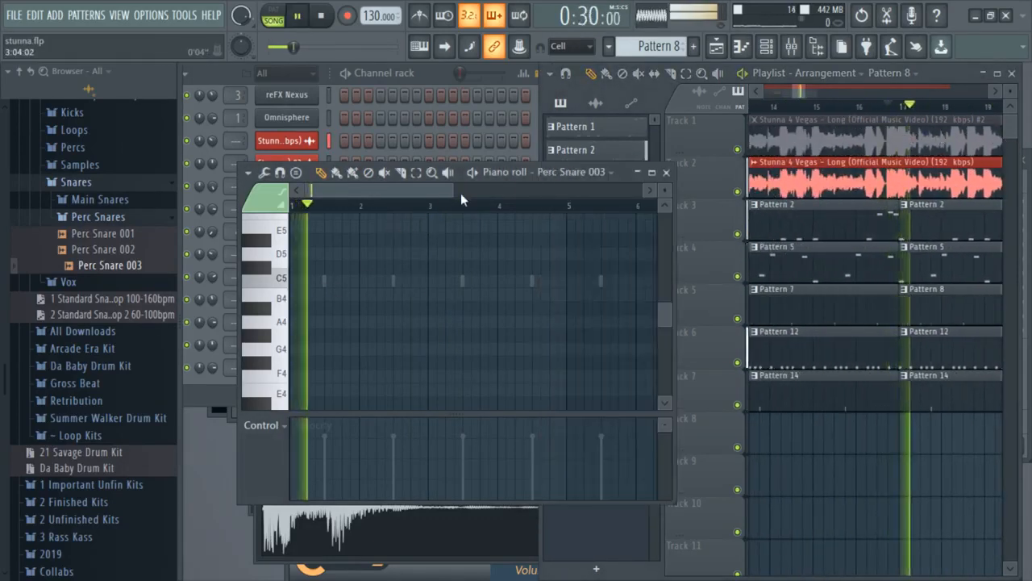
{"action": "key", "text": "space"}
Step: Place a one-step Perc Snare 003 note on F#4 at step 5 of bar 1 in Pattern 8 and play it
{"action": "left_click_drag", "start_coordinate": [453, 191], "coordinate": [335, 190]}
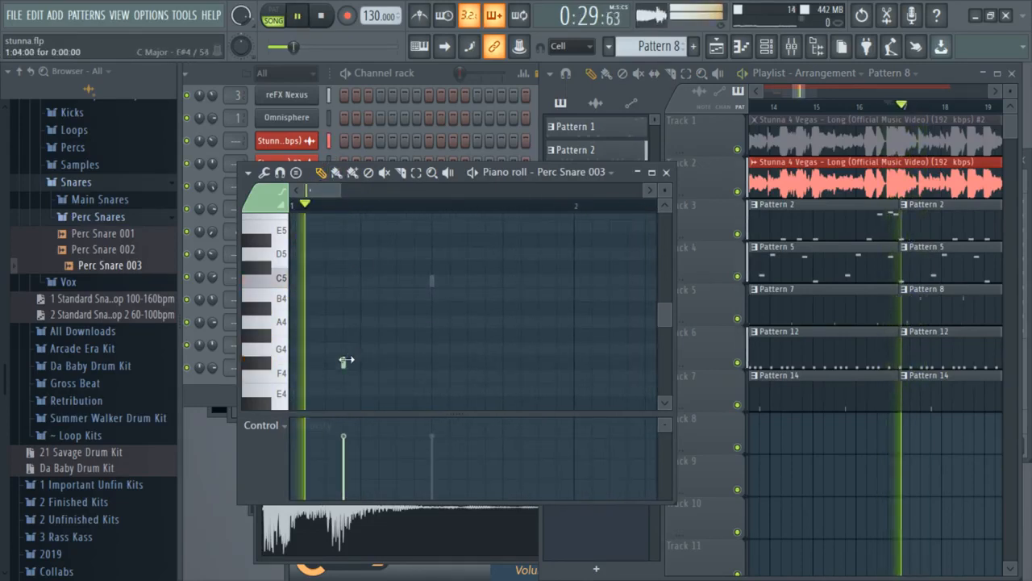
{"action": "left_click_drag", "start_coordinate": [347, 363], "coordinate": [359, 363]}
{"action": "key", "text": "space"}
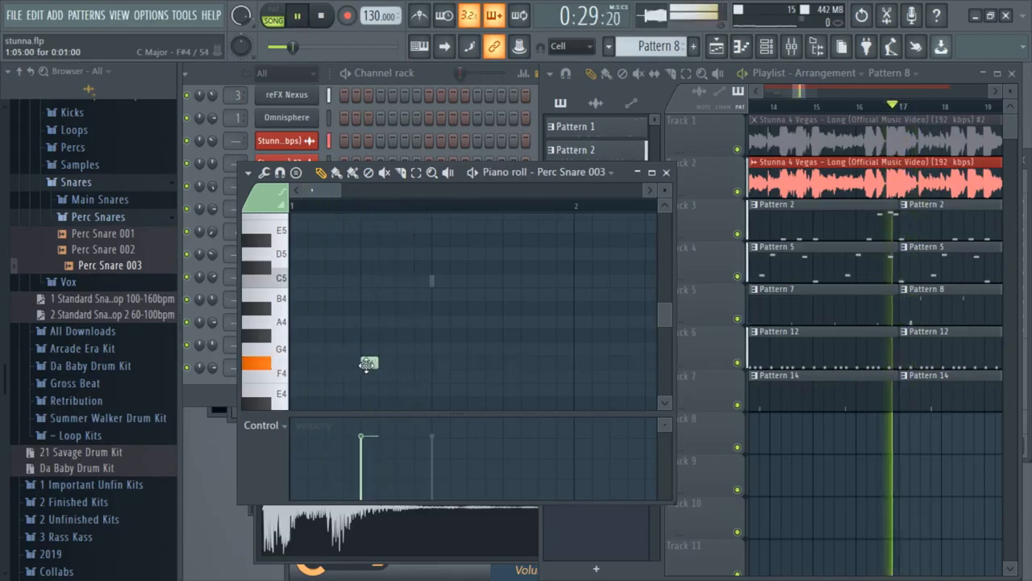
{"action": "key", "text": "space"}
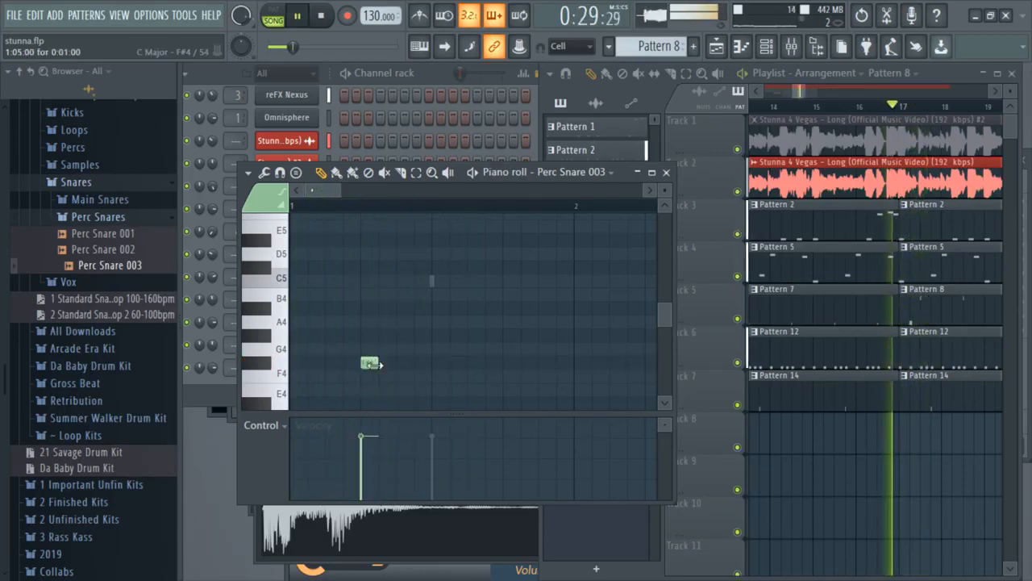
Step: Lower the Perc Snare 003 note to F4 and replay it against the reference
{"action": "left_click_drag", "start_coordinate": [368, 374], "coordinate": [369, 376]}
{"action": "key", "text": "space"}
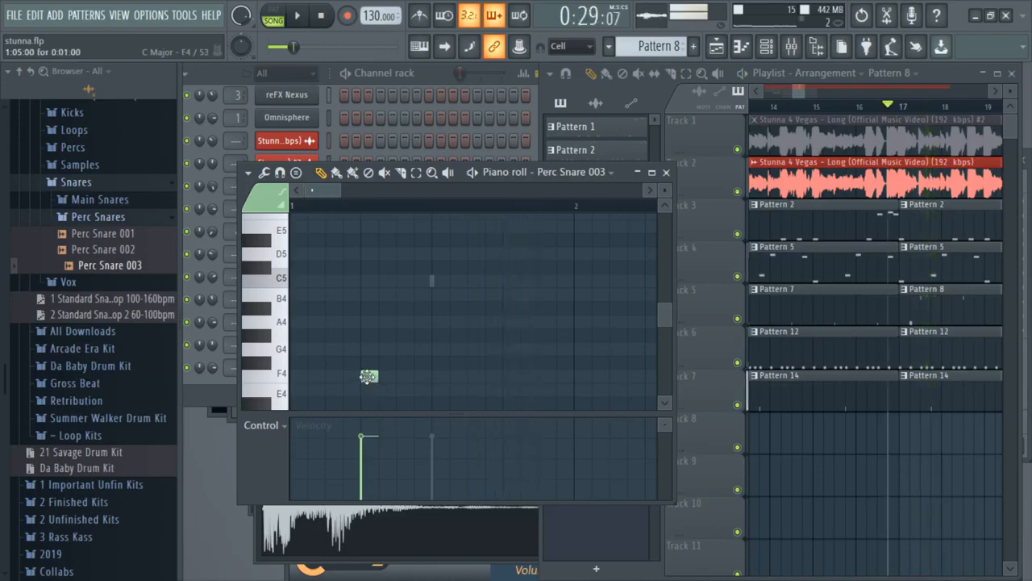
{"action": "key", "text": "space"}
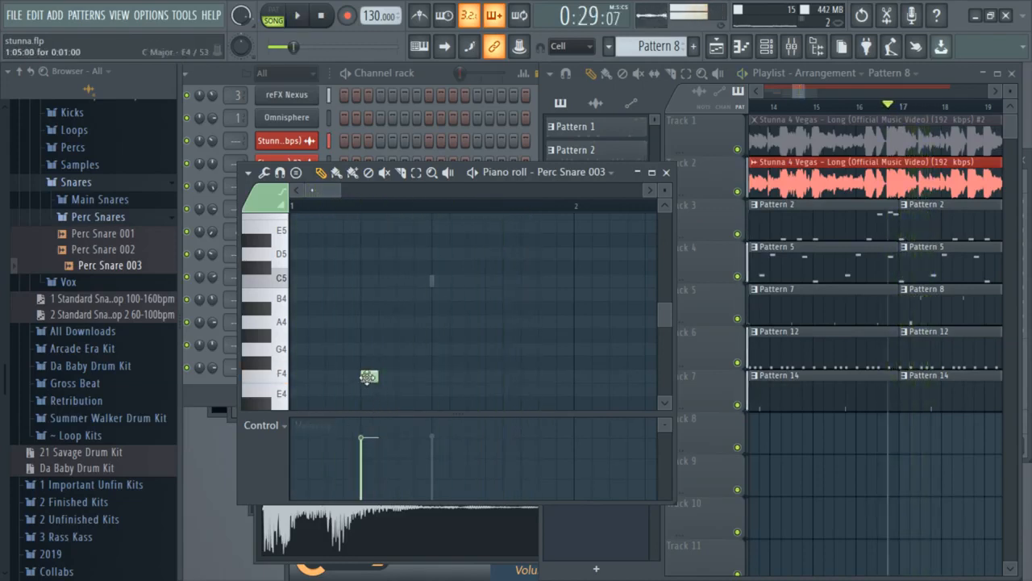
Step: Shift the first F4 snare hit to step 3 of bar 1 and add F4 hits at step 15 and at step 3 of bar 2
{"action": "key", "text": "space"}
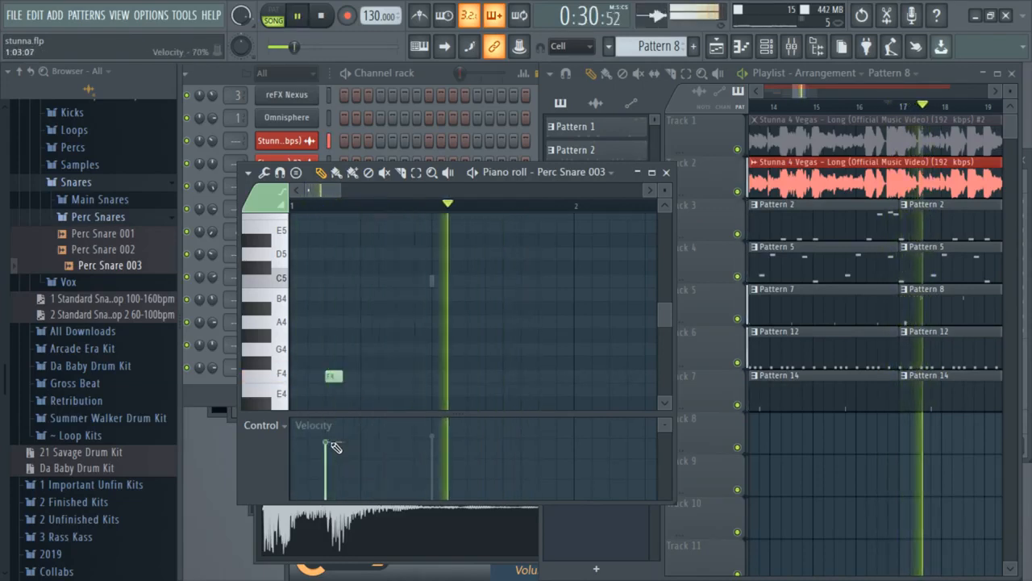
{"action": "left_click", "coordinate": [545, 376]}
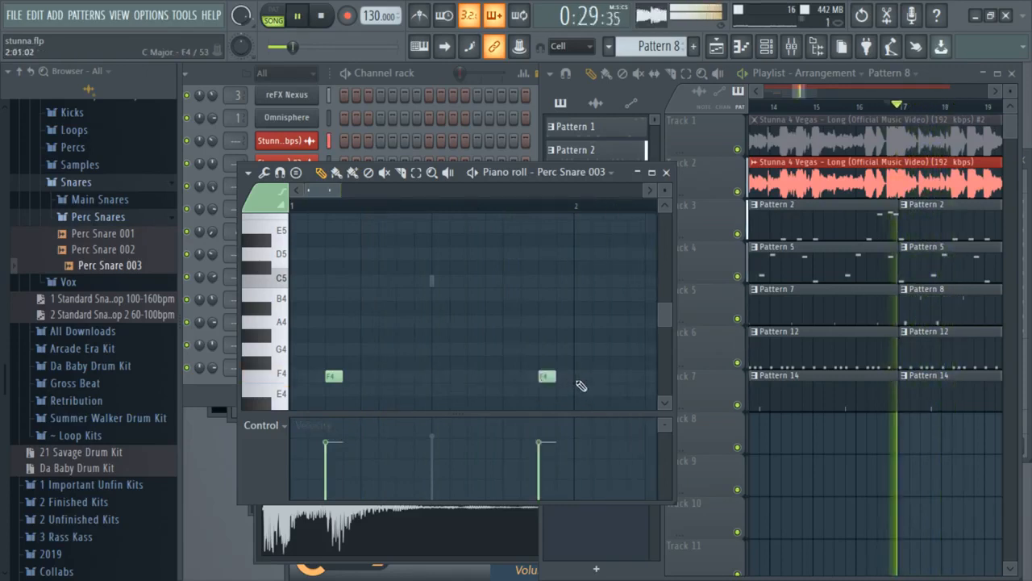
{"action": "left_click", "coordinate": [599, 376]}
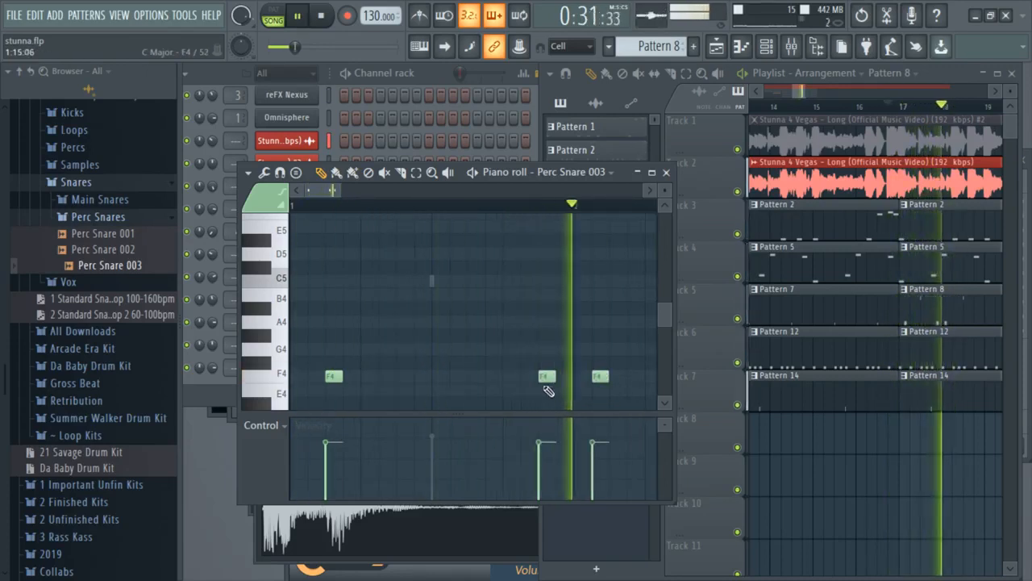
{"action": "key", "text": "space"}
{"action": "left_click_drag", "start_coordinate": [329, 191], "coordinate": [335, 191]}
{"action": "key", "text": "space"}
{"action": "right_click", "coordinate": [549, 378]}
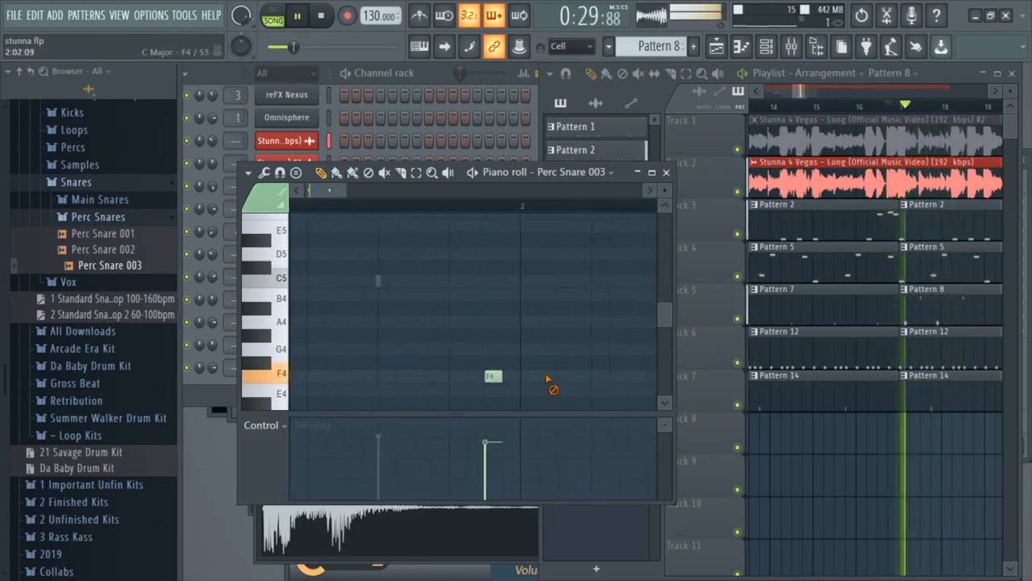
{"action": "left_click", "coordinate": [563, 368]}
{"action": "left_click_drag", "start_coordinate": [562, 368], "coordinate": [566, 381]}
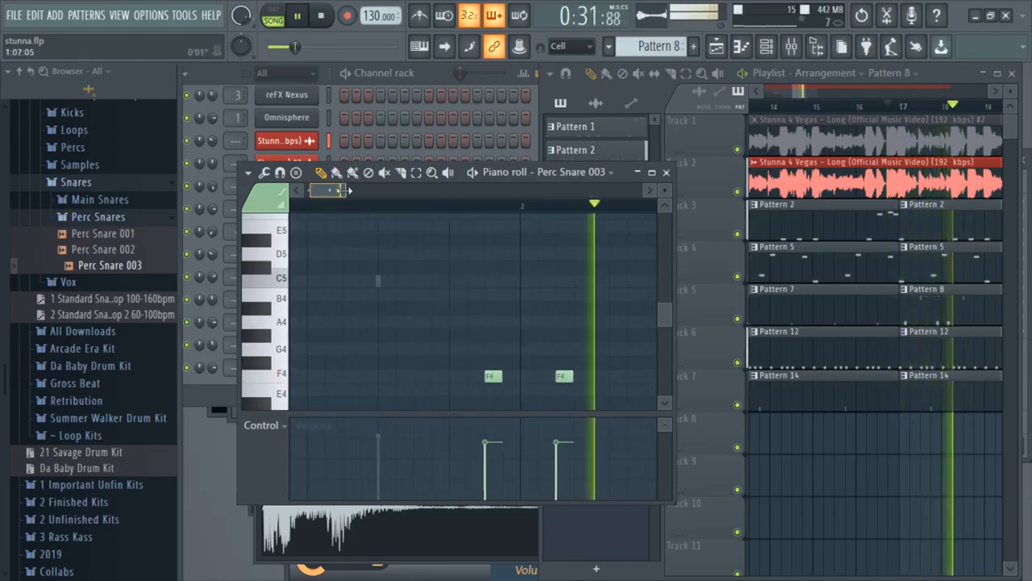
Step: Add a Perc Snare 003 hit on F4 in bar 2, trying step 15 before settling it on step 11
{"action": "left_click_drag", "start_coordinate": [347, 190], "coordinate": [378, 190]}
{"action": "key", "text": "space"}
{"action": "left_click", "coordinate": [404, 380]}
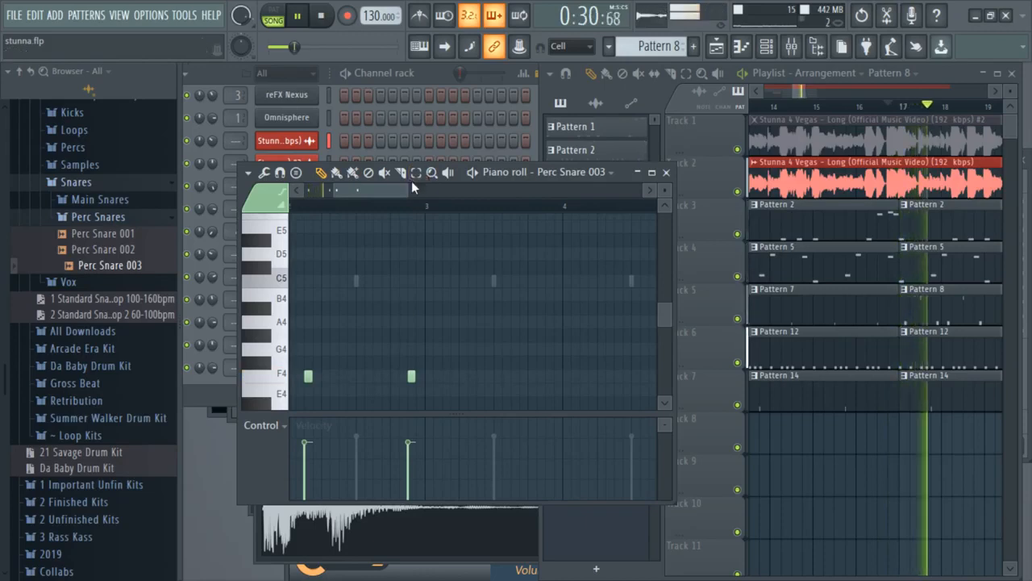
{"action": "left_click", "coordinate": [428, 75]}
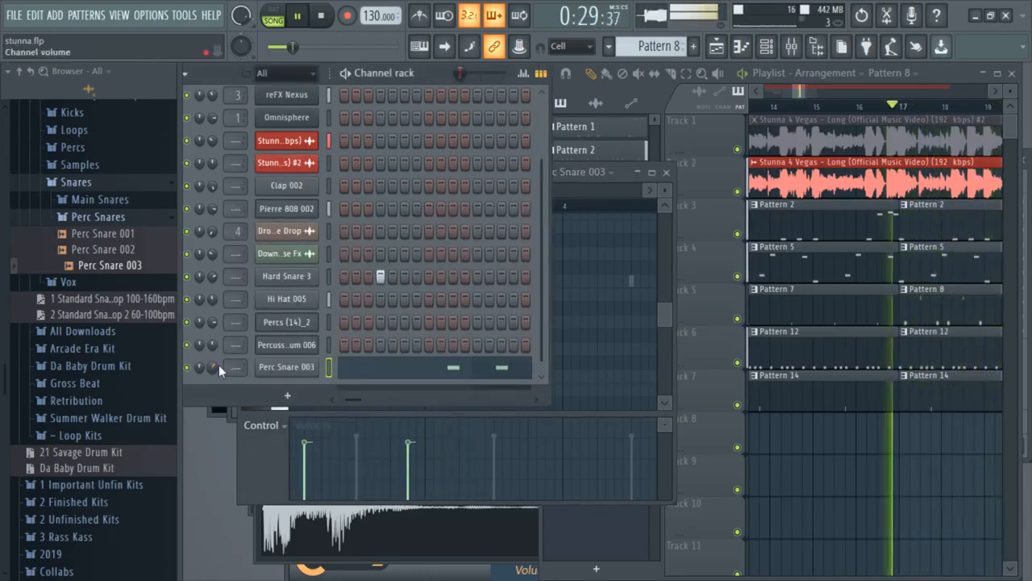
{"action": "right_click", "coordinate": [585, 350]}
{"action": "right_click", "coordinate": [413, 378]}
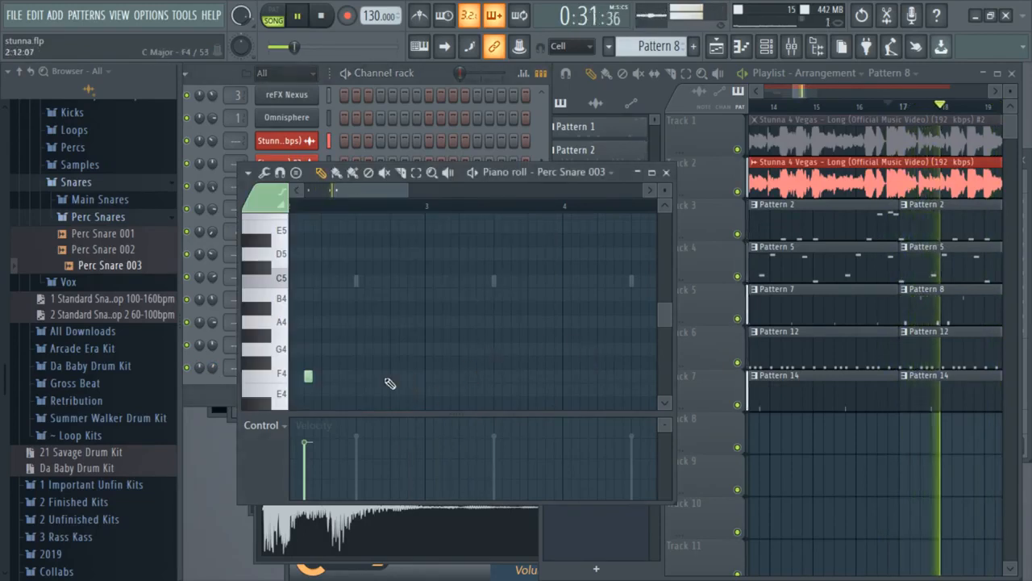
{"action": "left_click", "coordinate": [377, 380]}
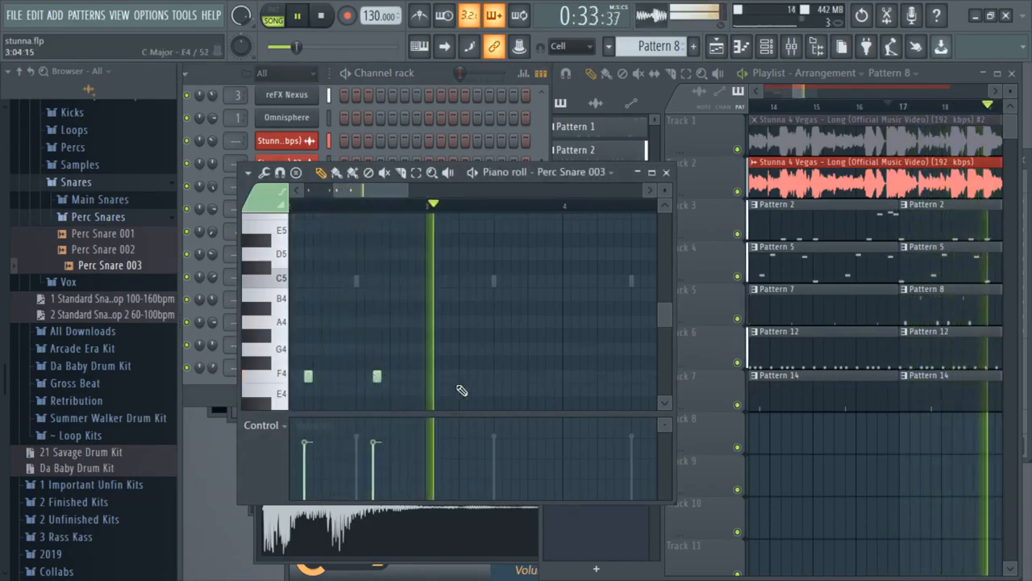
Step: Place F4 snare hits at steps 7 and 15 of bar 3 and step 3 of bar 4, checking them against the reference
{"action": "left_click", "coordinate": [479, 376]}
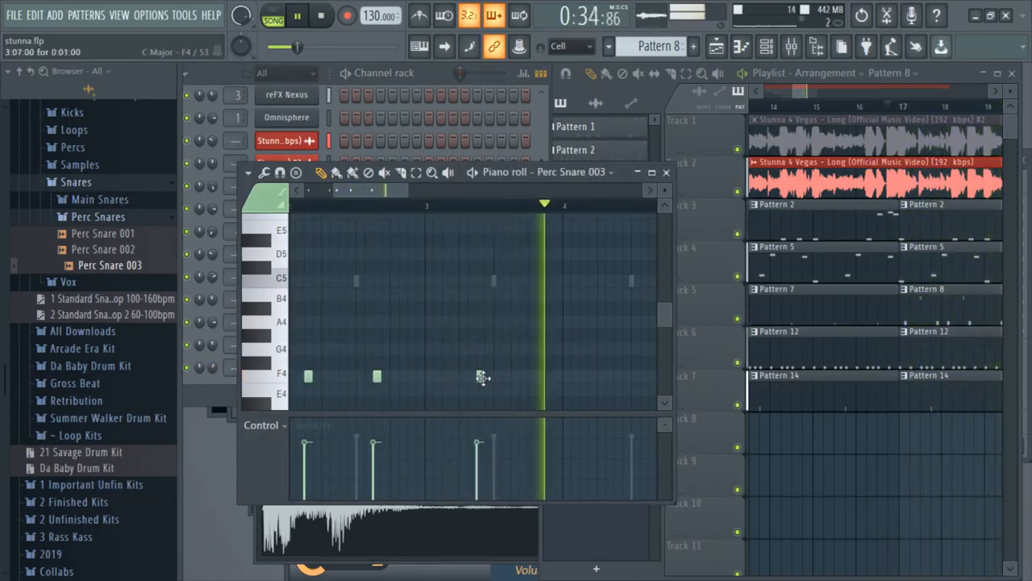
{"action": "left_click", "coordinate": [558, 376]}
{"action": "left_click", "coordinate": [582, 376]}
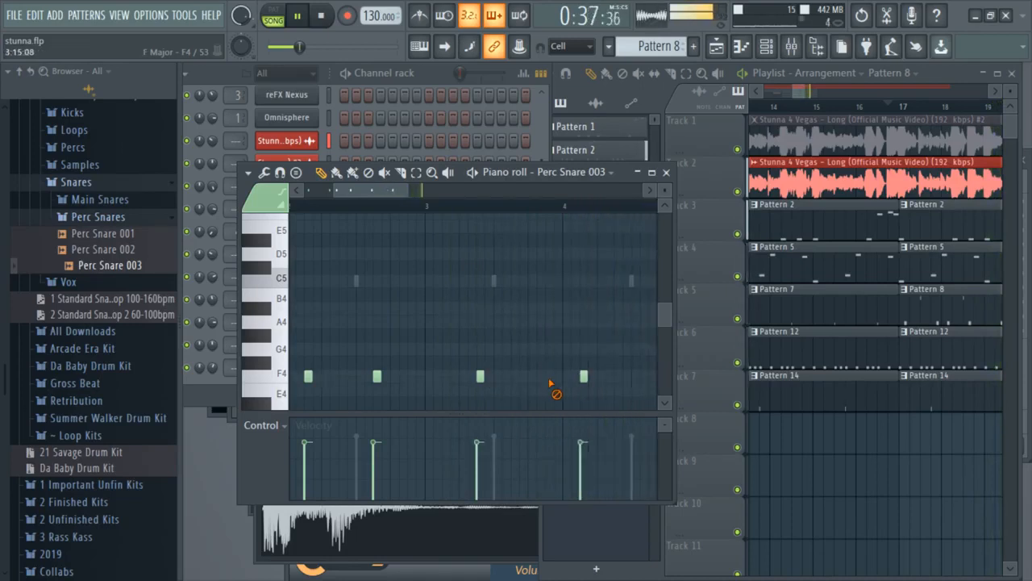
{"action": "key", "text": "space"}
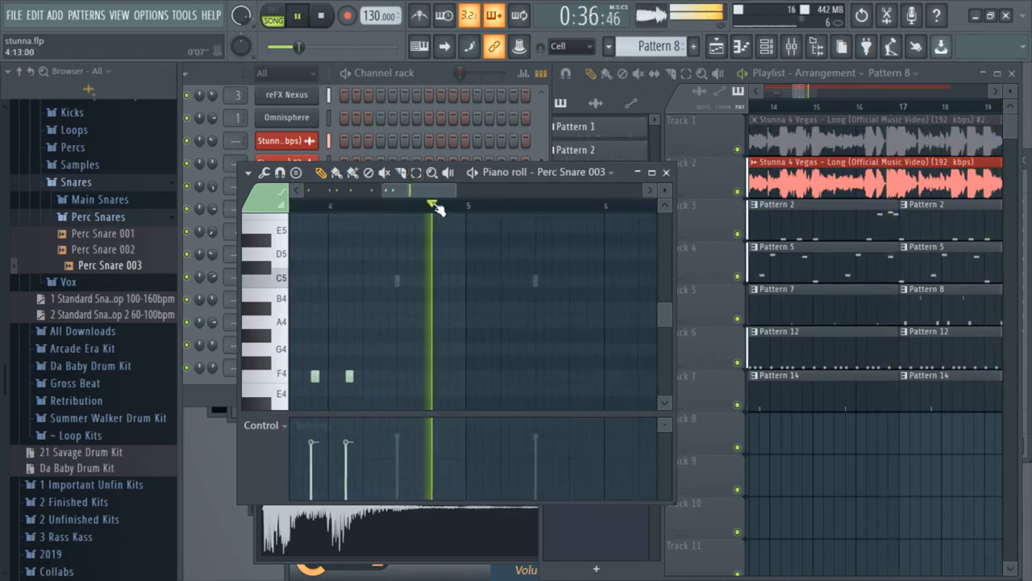
{"action": "key", "text": "space"}
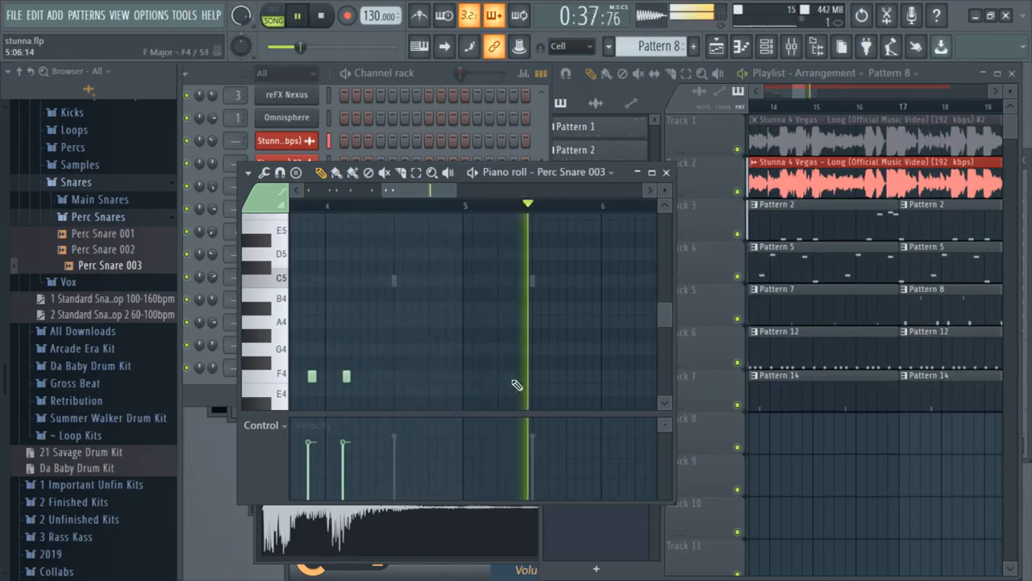
Step: Place F4 snare hits at steps 3 and 15 of bar 5 and at step 3 of bar 6
{"action": "left_click", "coordinate": [484, 376]}
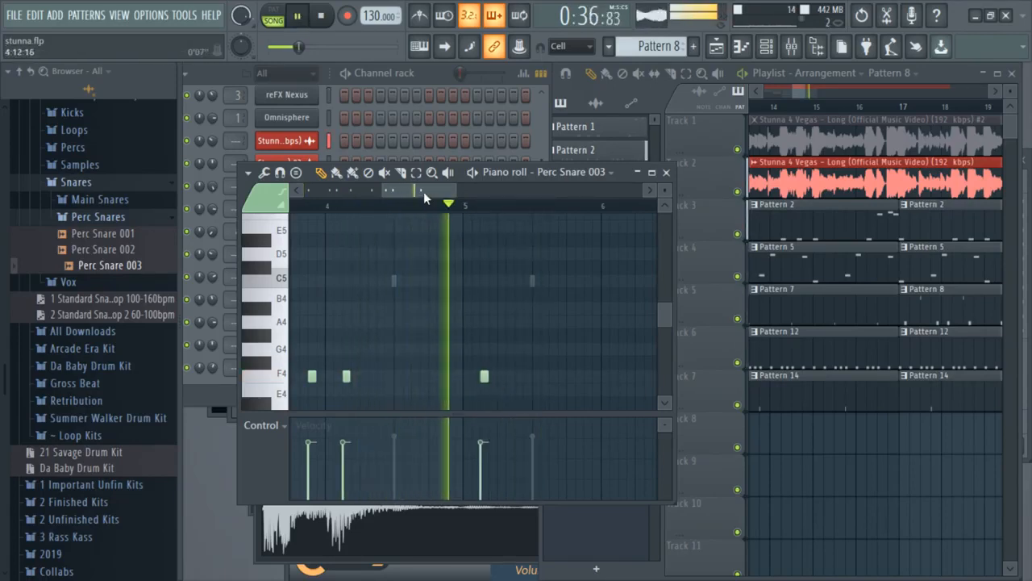
{"action": "left_click", "coordinate": [413, 376]}
{"action": "left_click", "coordinate": [447, 376]}
{"action": "key", "text": "space"}
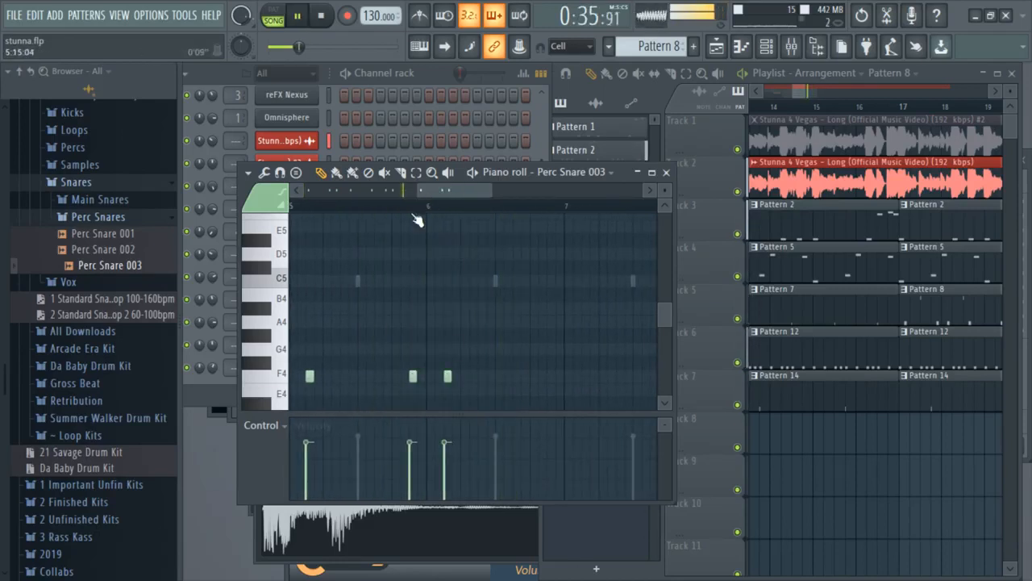
Step: Replay around bar 6 and place F4 snare hits at step 11 of bar 6 and step 7 of bar 7
{"action": "left_click", "coordinate": [416, 207]}
{"action": "left_click_drag", "start_coordinate": [441, 192], "coordinate": [474, 191]}
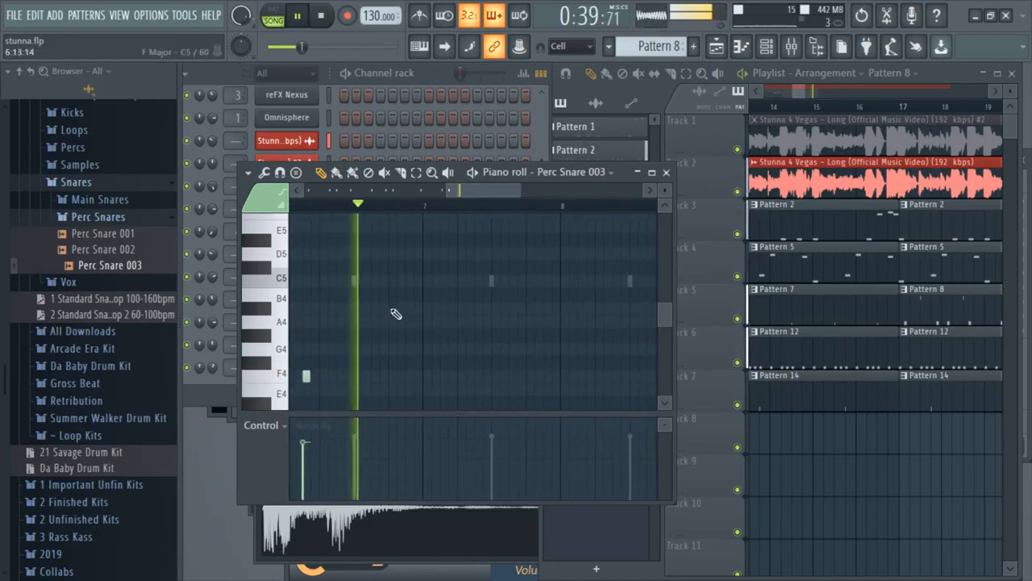
{"action": "left_click", "coordinate": [375, 376]}
{"action": "left_click", "coordinate": [350, 208]}
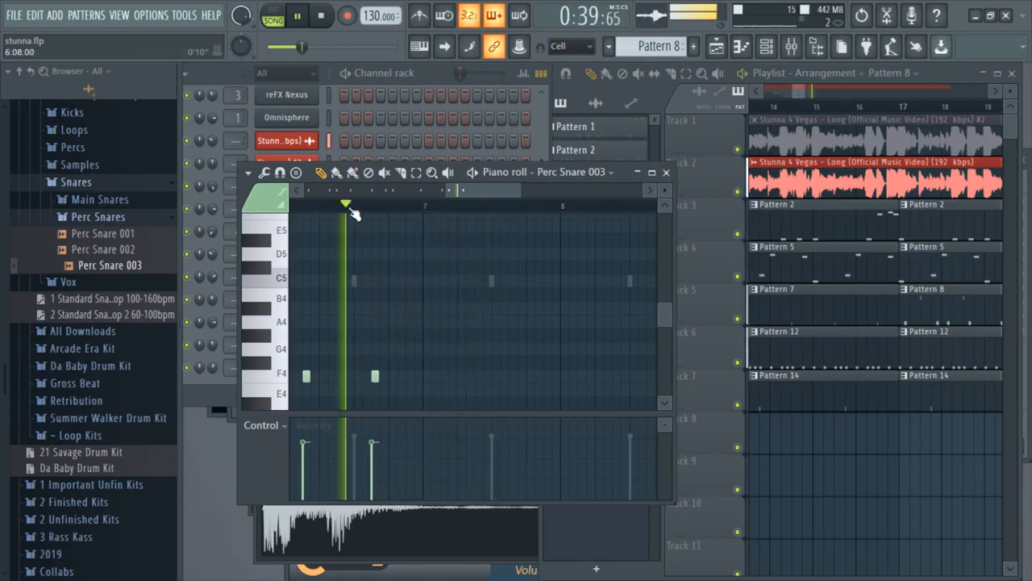
{"action": "left_click_drag", "start_coordinate": [475, 191], "coordinate": [482, 191]}
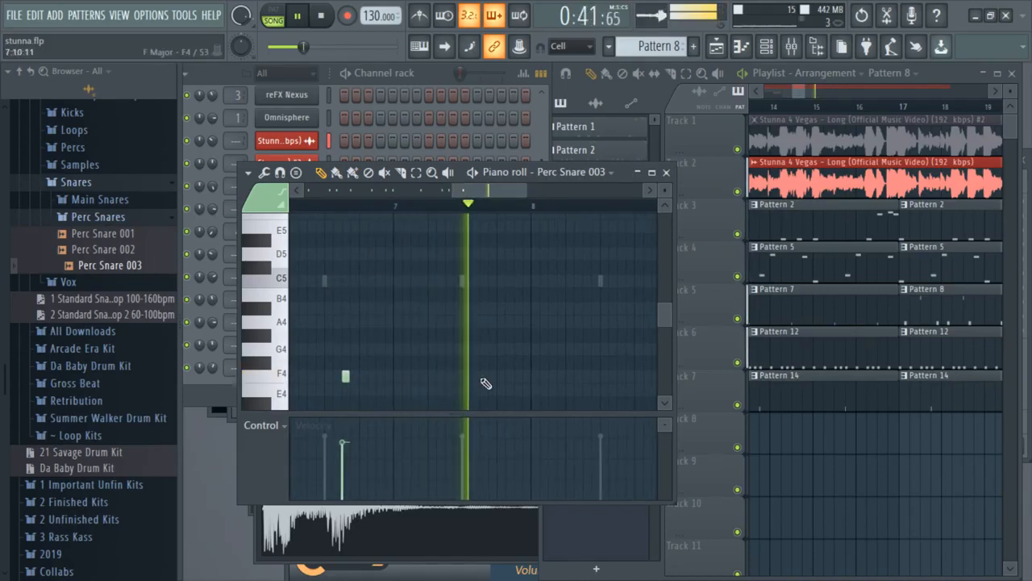
{"action": "left_click", "coordinate": [445, 376]}
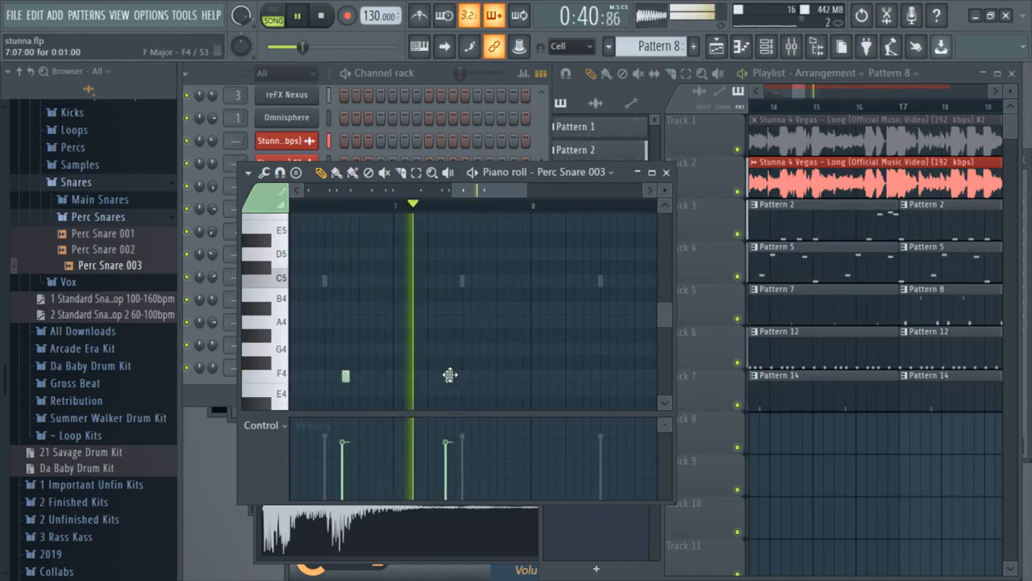
Step: Finish the percussive snare line with F4 hits at step 15 of bar 7 and step 3 of bar 8
{"action": "left_click_drag", "start_coordinate": [472, 192], "coordinate": [504, 189]}
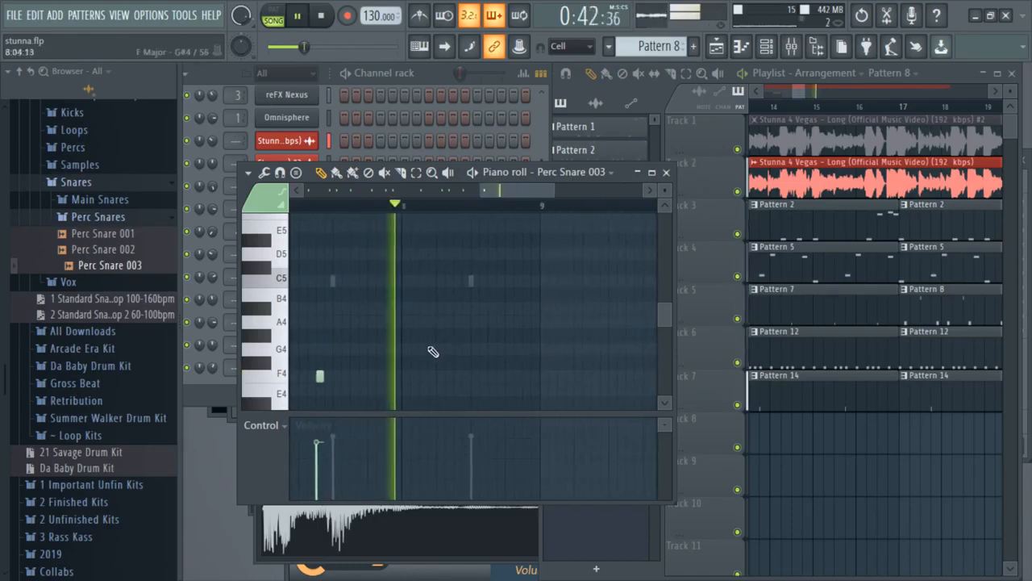
{"action": "left_click", "coordinate": [380, 375]}
{"action": "left_click", "coordinate": [416, 376]}
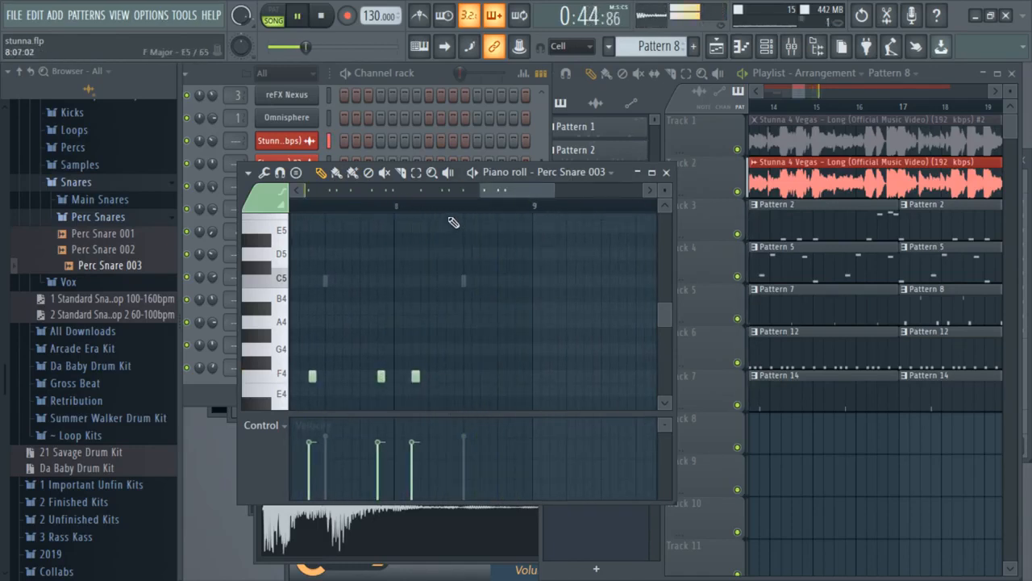
Step: Mute the reference on Track 2 and play the recreated arrangement from bar 17
{"action": "right_click", "coordinate": [885, 509]}
{"action": "key", "text": "space"}
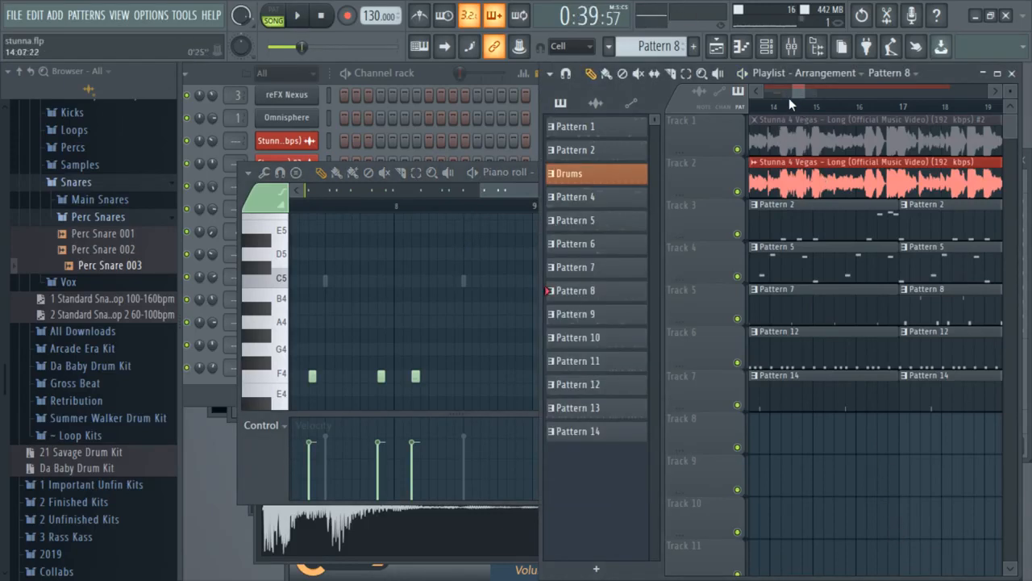
{"action": "left_click_drag", "start_coordinate": [794, 93], "coordinate": [787, 94]}
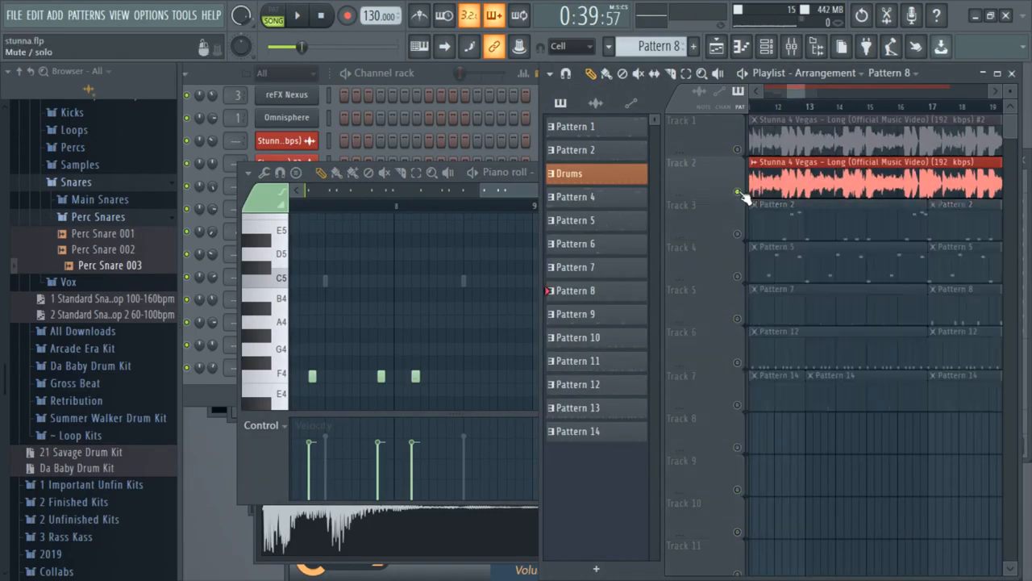
{"action": "left_click", "coordinate": [737, 192]}
{"action": "left_click_drag", "start_coordinate": [804, 92], "coordinate": [812, 94]}
{"action": "left_click", "coordinate": [830, 107]}
{"action": "key", "text": "space"}
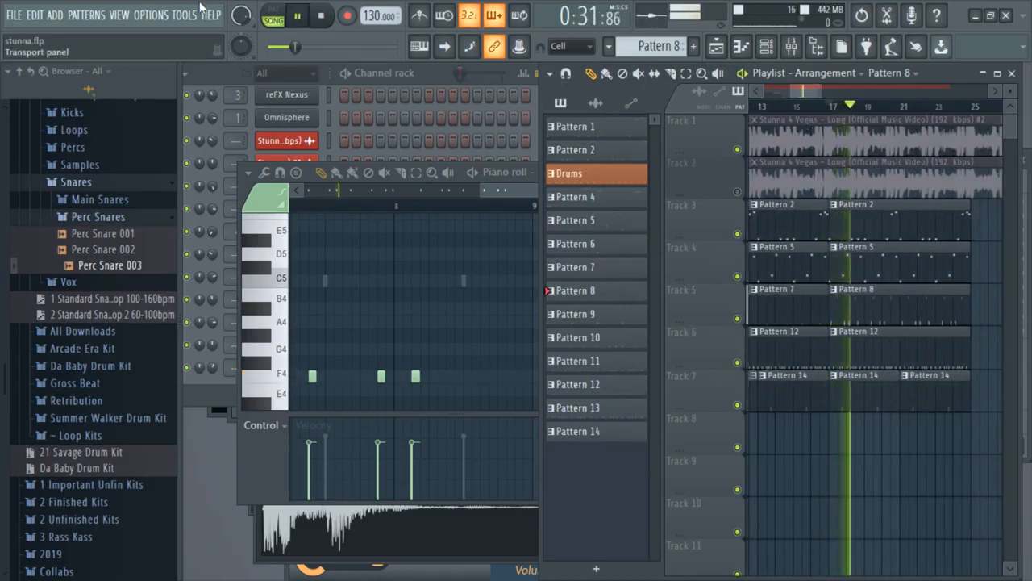
Step: Add a slight fade-in to the Perc Snare 003 sample in its channel settings and save the project
{"action": "left_click", "coordinate": [404, 72]}
{"action": "left_click", "coordinate": [299, 368]}
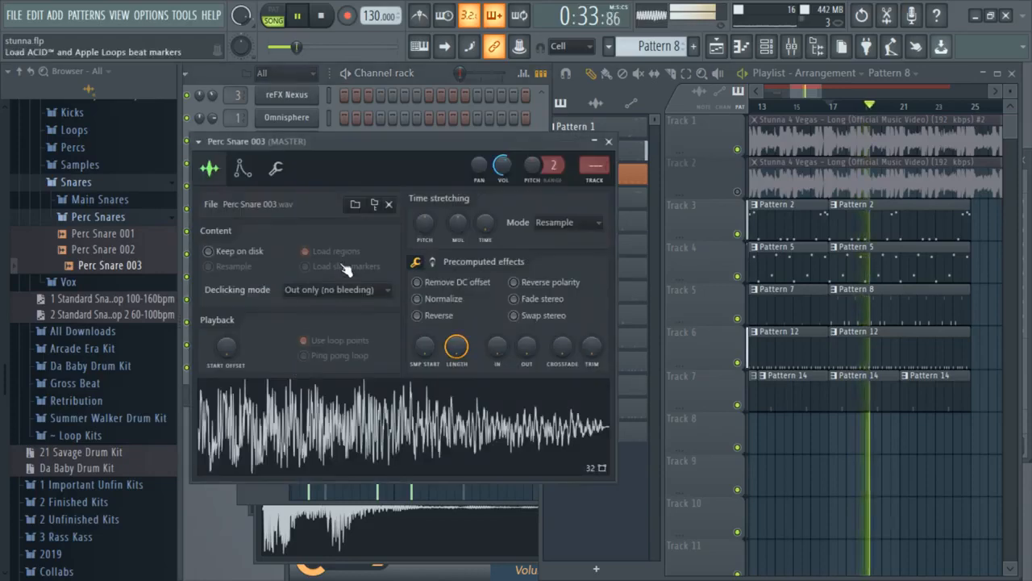
{"action": "left_click_drag", "start_coordinate": [383, 168], "coordinate": [465, 132]}
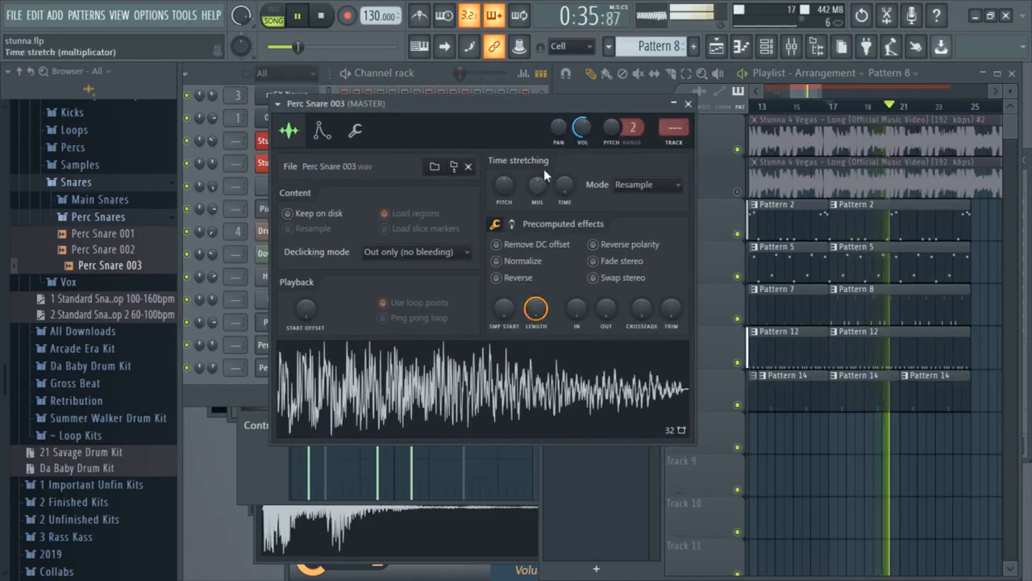
{"action": "mouse_move", "coordinate": [576, 309]}
{"action": "left_mouse_down"}
{"action": "mouse_move", "coordinate": [576, 277]}
{"action": "mouse_move", "coordinate": [577, 329]}
{"action": "left_mouse_up"}
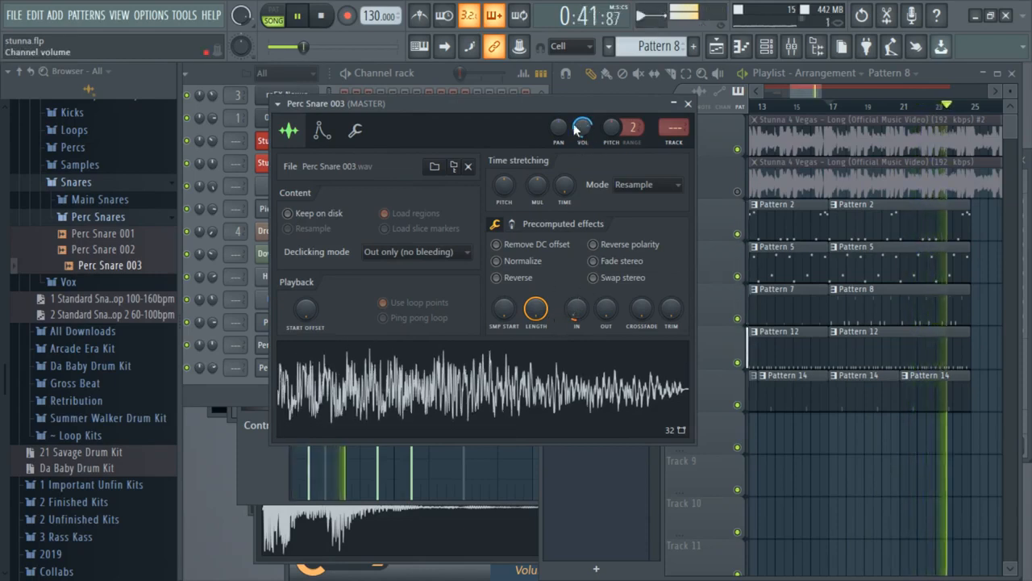
{"action": "left_click", "coordinate": [428, 71]}
{"action": "key", "text": "ctrl+s"}
{"action": "key", "text": "space"}
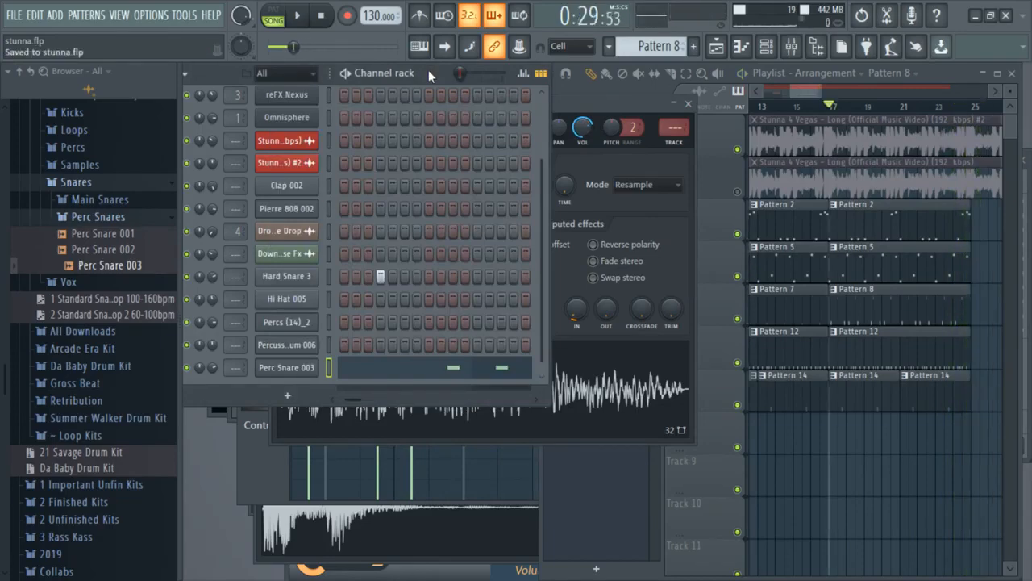
Step: Solo the reference on Track 2 and listen to it from bar 25, where the current arrangement ends
{"action": "left_click", "coordinate": [962, 98]}
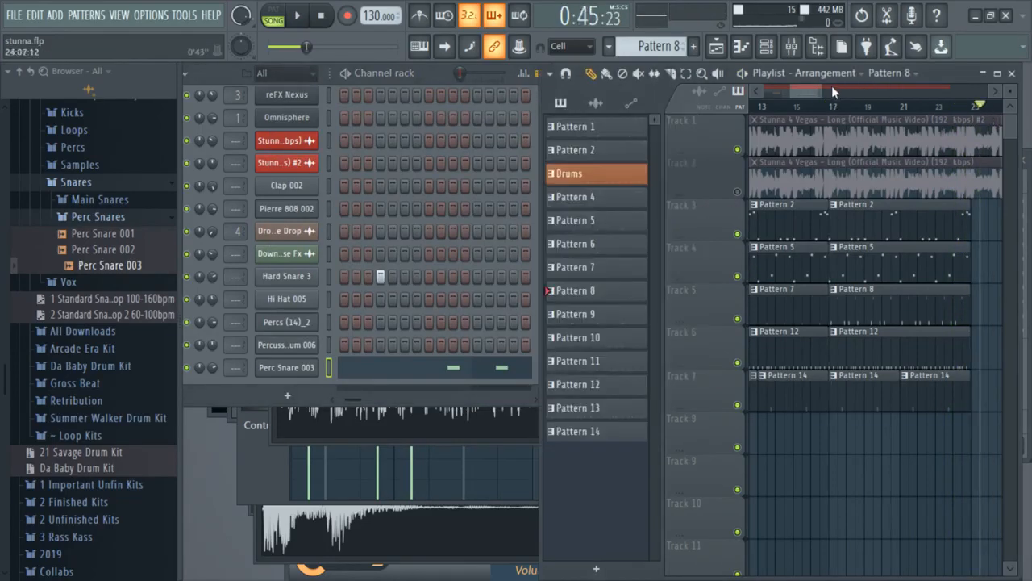
{"action": "left_click_drag", "start_coordinate": [823, 89], "coordinate": [886, 99]}
{"action": "left_click", "coordinate": [871, 105]}
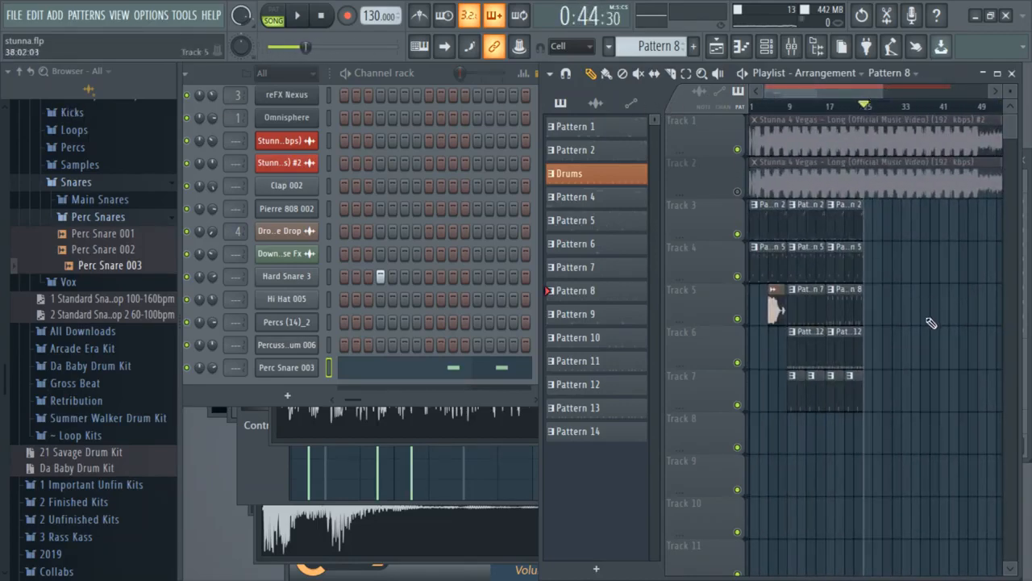
{"action": "right_click", "coordinate": [721, 153]}
{"action": "left_click", "coordinate": [702, 181]}
{"action": "right_click", "coordinate": [739, 193]}
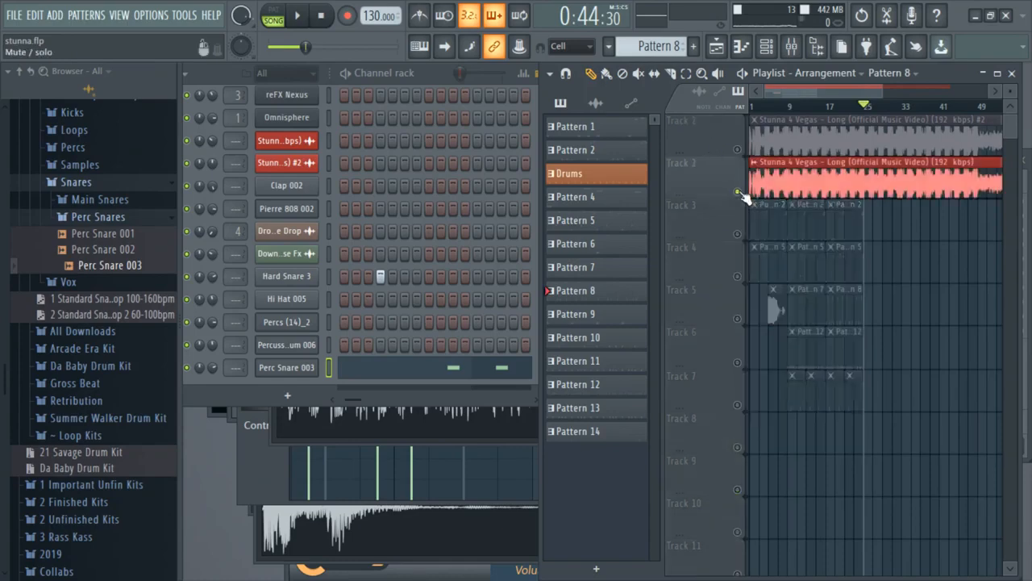
{"action": "key", "text": "space"}
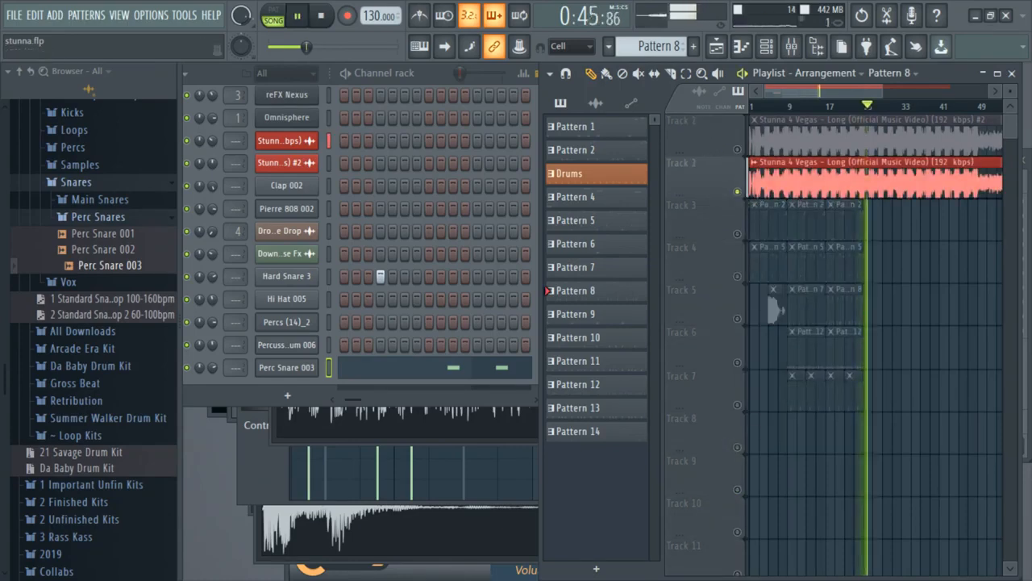
{"action": "mouse_move", "coordinate": [871, 88]}
{"action": "left_mouse_down"}
{"action": "mouse_move", "coordinate": [900, 89]}
{"action": "mouse_move", "coordinate": [858, 87]}
{"action": "left_mouse_up"}
{"action": "key", "text": "space"}
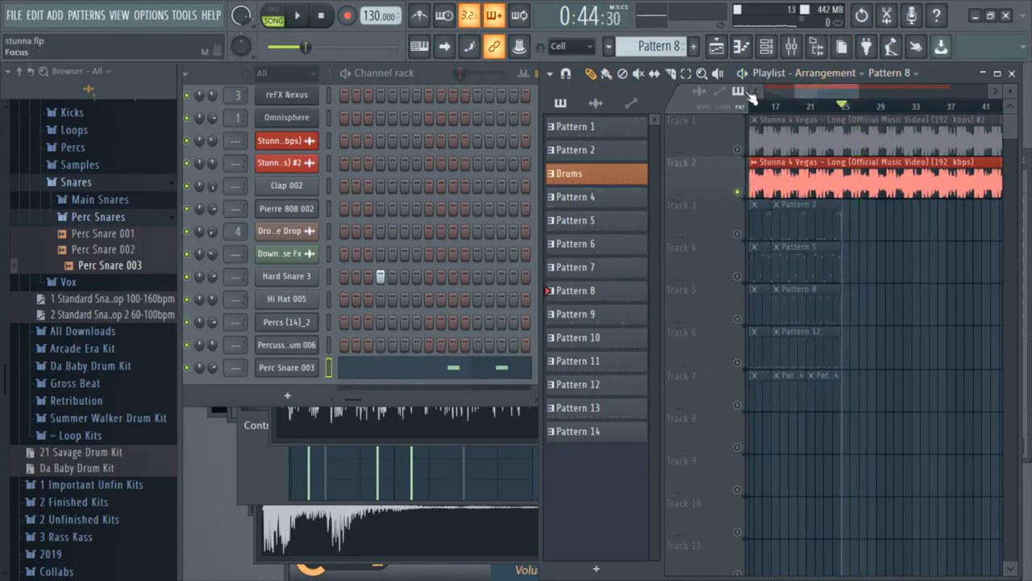
Step: Duplicate the pattern clips of bars 17 to 24 on Tracks 3 to 7 so the copies start at bar 25
{"action": "left_click_drag", "start_coordinate": [886, 405], "coordinate": [832, 214]}
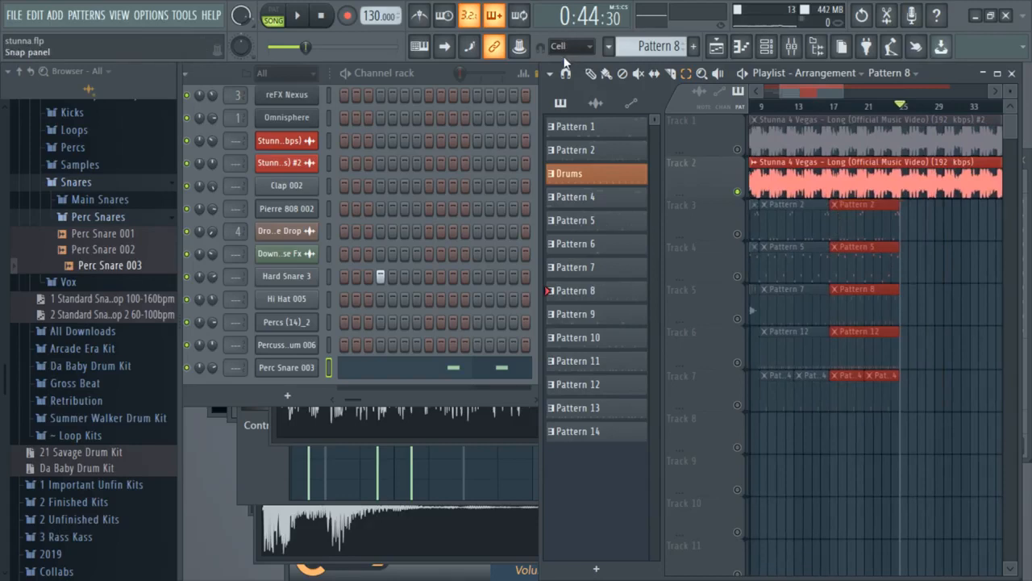
{"action": "key", "text": "ctrl+b"}
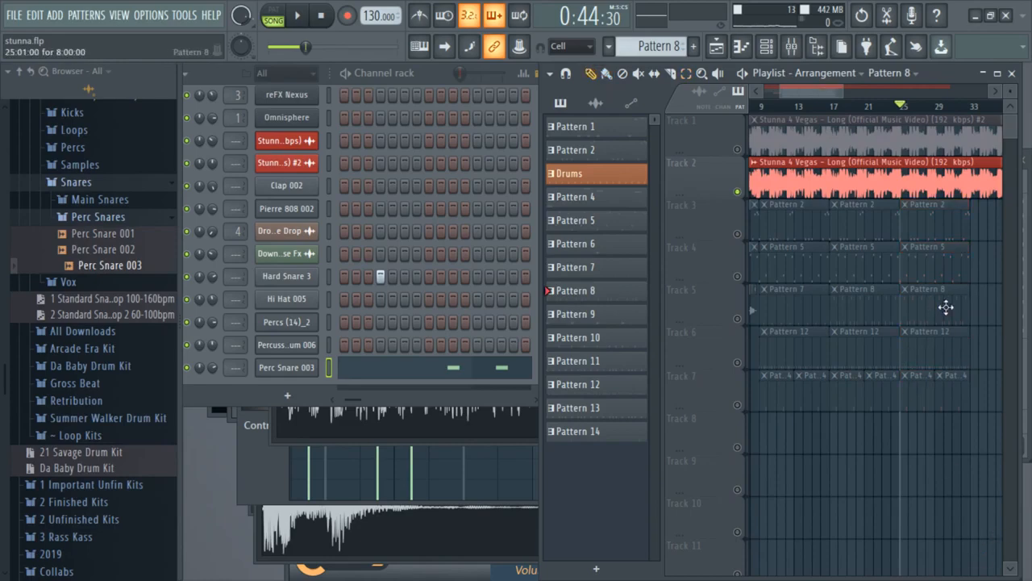
Step: Delete the Pattern 8 copy at bar 25 on Track 5 and compare the arrangement with the reference from that bar
{"action": "right_click", "coordinate": [742, 191]}
{"action": "left_click", "coordinate": [742, 192]}
{"action": "key", "text": "space"}
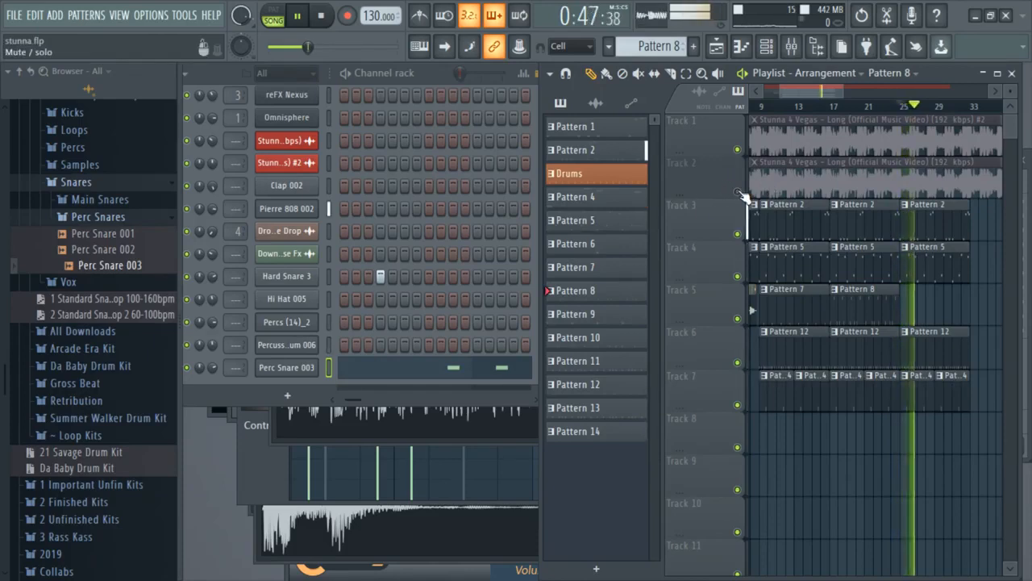
{"action": "right_click", "coordinate": [739, 194]}
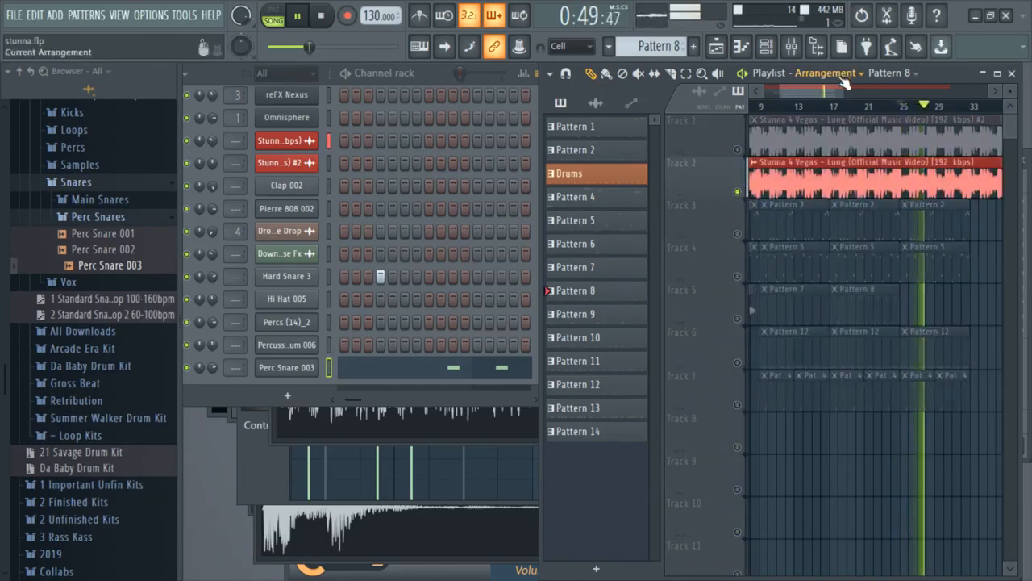
{"action": "mouse_move", "coordinate": [820, 89]}
{"action": "left_mouse_down"}
{"action": "mouse_move", "coordinate": [867, 94]}
{"action": "mouse_move", "coordinate": [833, 92]}
{"action": "left_mouse_up"}
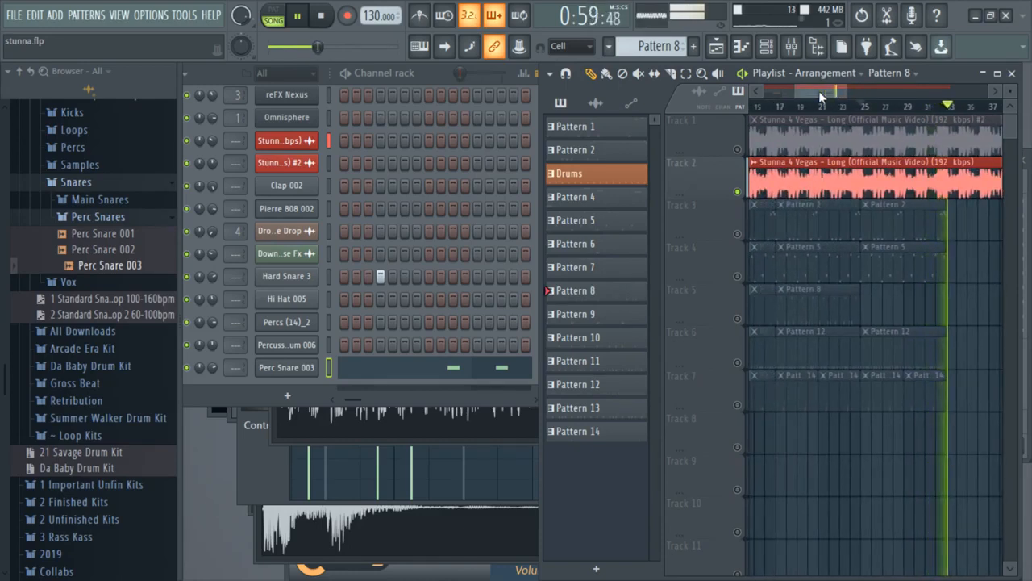
{"action": "key", "text": "space"}
Step: Copy the short Down Rise Fx clip to bar 32 on Track 5 and lengthen it to fill that bar
{"action": "left_click_drag", "start_coordinate": [820, 92], "coordinate": [782, 87]}
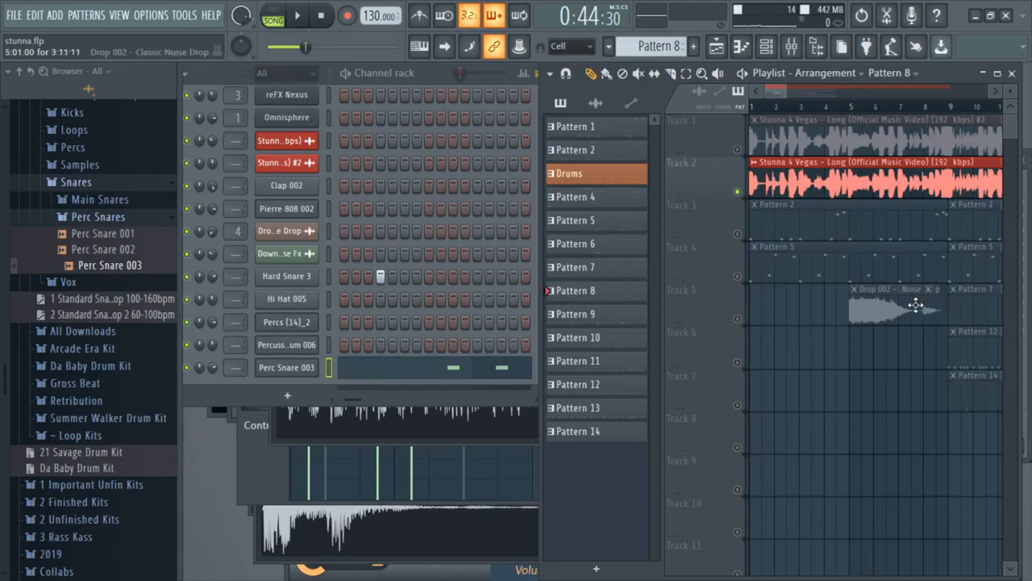
{"action": "scroll", "coordinate": [1005, 307], "scroll_direction": "right", "scroll_amount": 8}
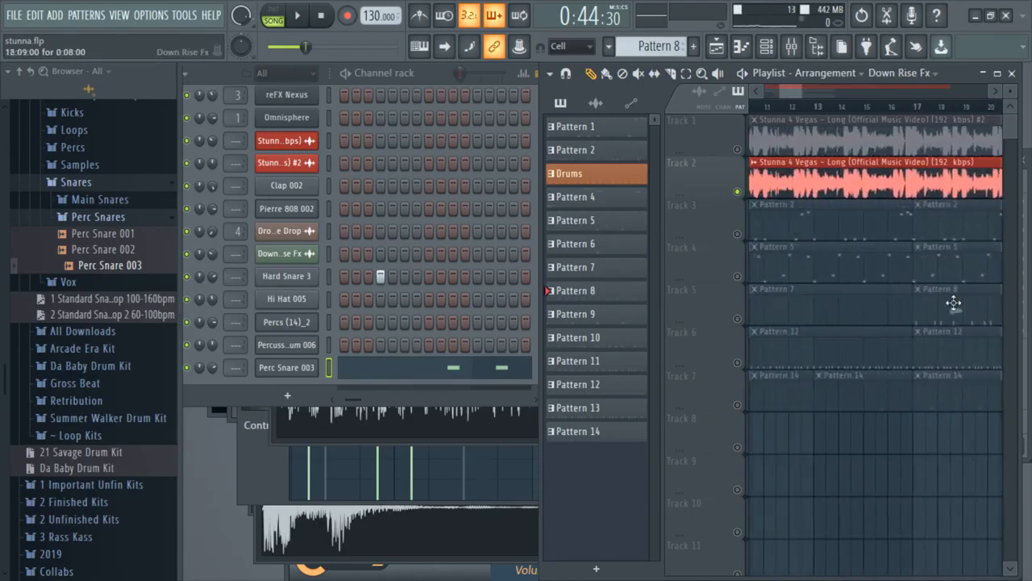
{"action": "scroll", "coordinate": [979, 318], "scroll_direction": "right", "scroll_amount": 4}
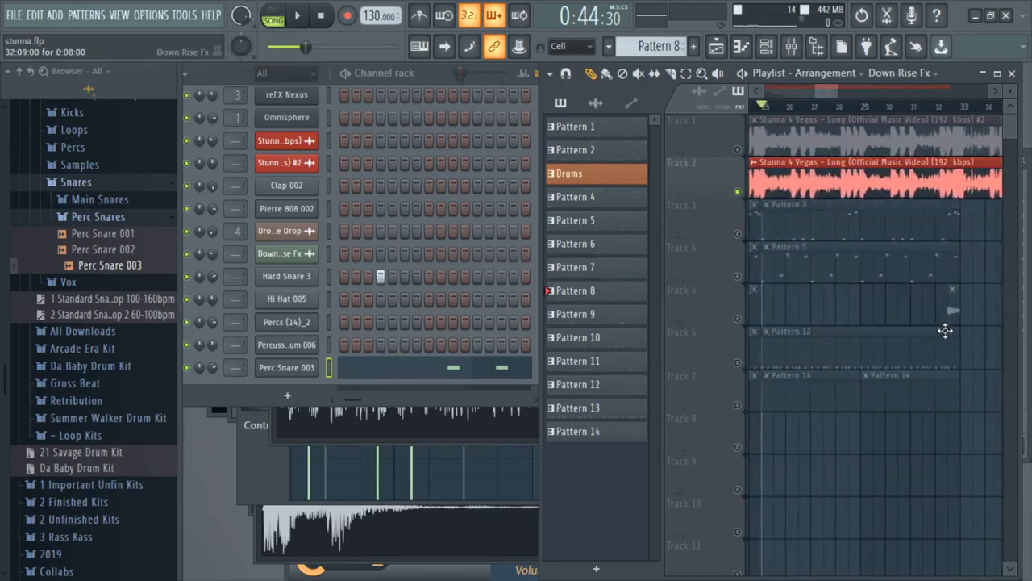
{"action": "key", "text": "space"}
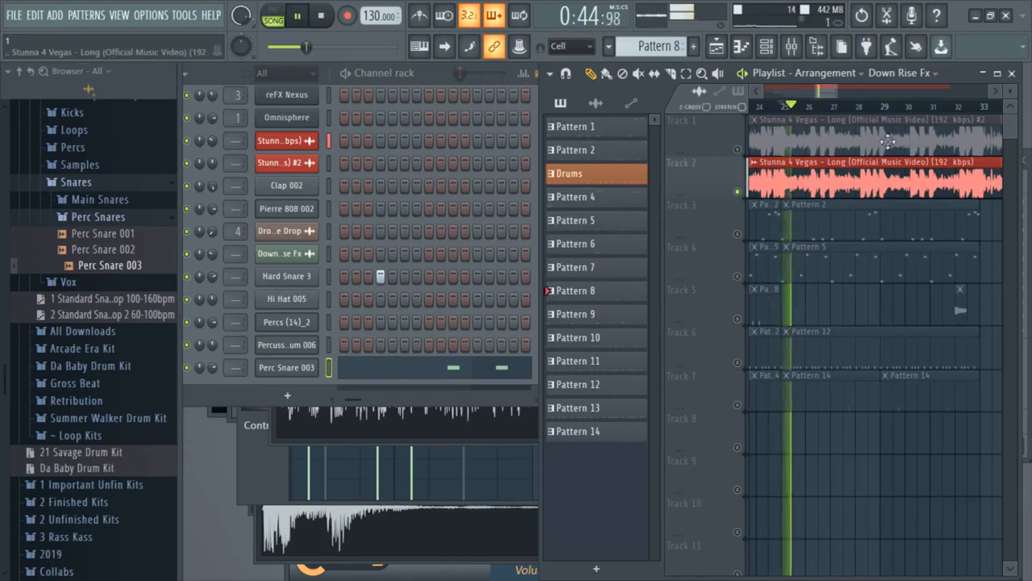
{"action": "left_click", "coordinate": [934, 106]}
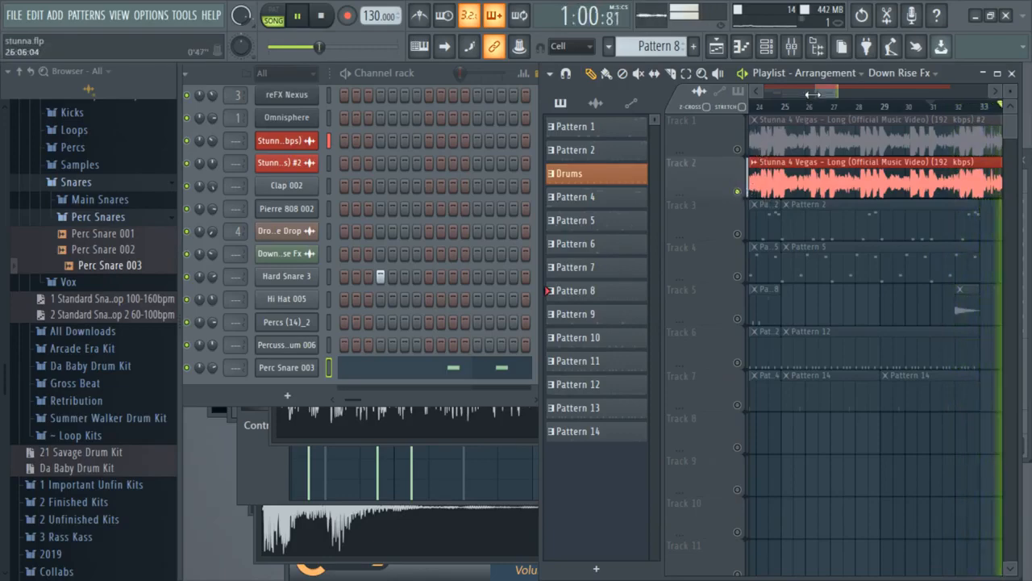
Step: Duplicate the clips of bars 9 to 32 on Tracks 3 to 7 so the copies start at bar 33
{"action": "key", "text": "space"}
{"action": "scroll", "coordinate": [831, 96], "scroll_direction": "down", "scroll_amount": 4}
{"action": "scroll", "coordinate": [839, 85], "scroll_direction": "down", "scroll_amount": 4}
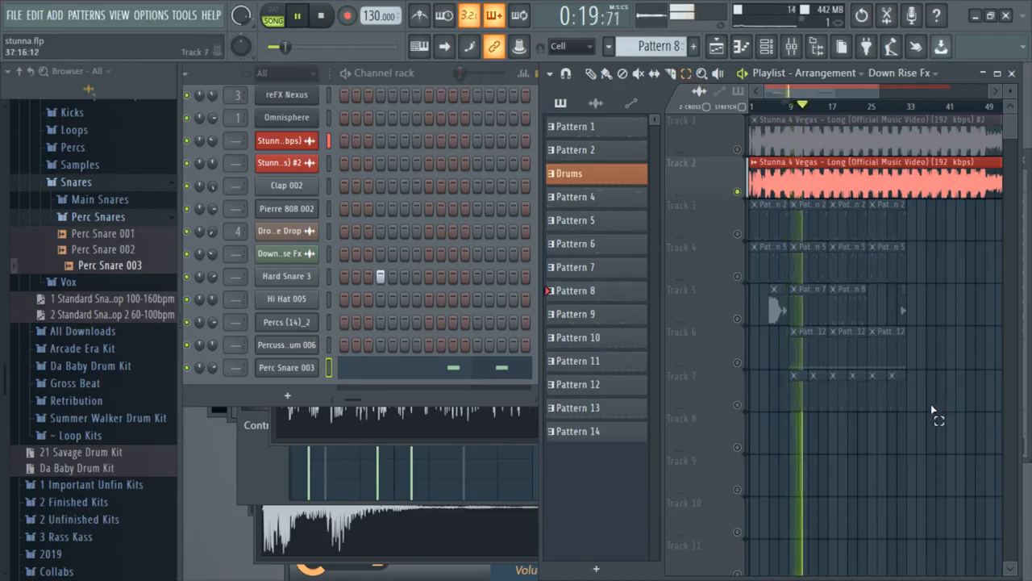
{"action": "left_click_drag", "start_coordinate": [932, 451], "coordinate": [792, 233]}
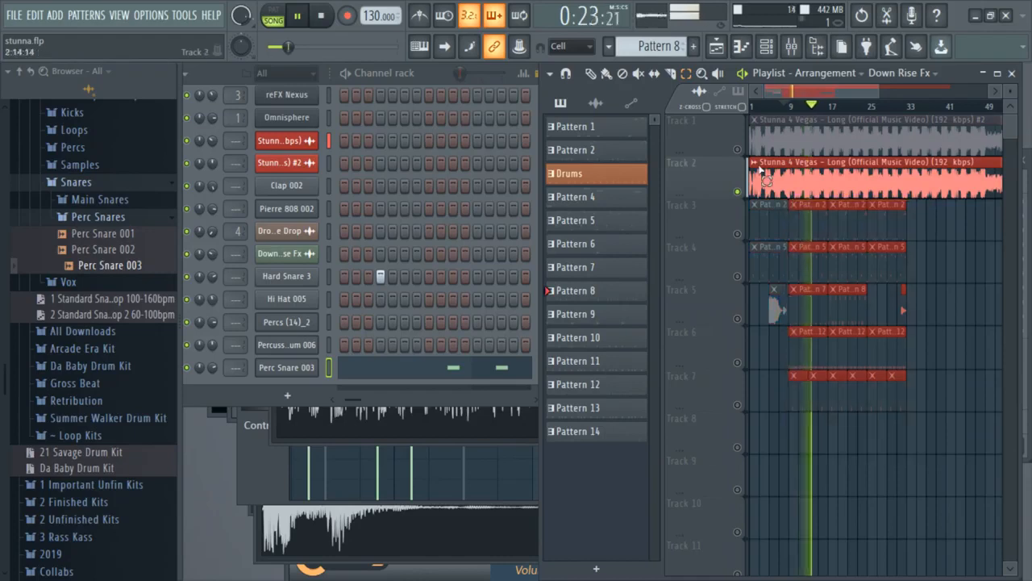
{"action": "key", "text": "space"}
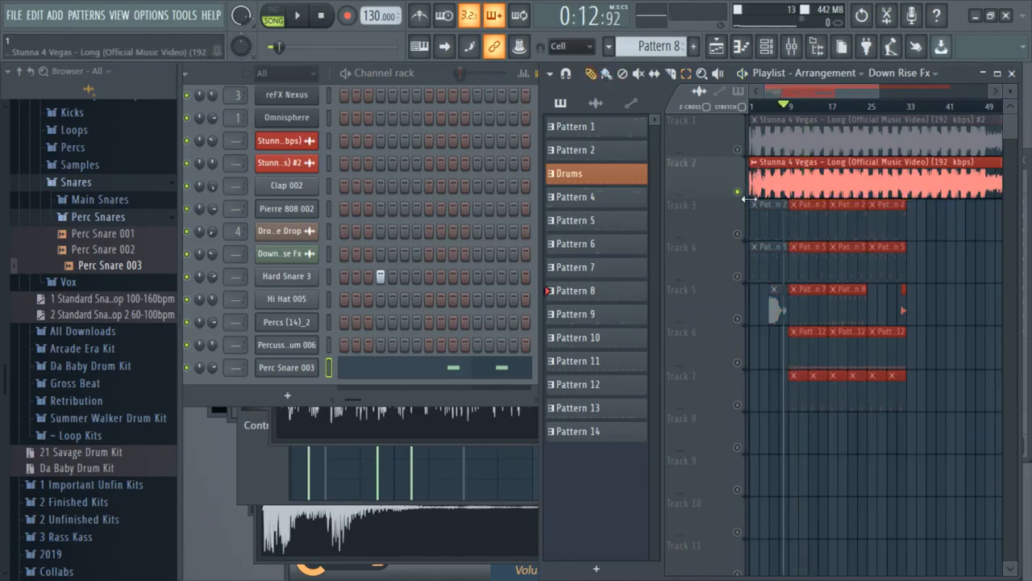
{"action": "mouse_move", "coordinate": [801, 214]}
{"action": "left_mouse_down"}
{"action": "mouse_move", "coordinate": [911, 202]}
{"action": "mouse_move", "coordinate": [717, 225]}
{"action": "mouse_move", "coordinate": [863, 212]}
{"action": "mouse_move", "coordinate": [801, 207]}
{"action": "left_mouse_up"}
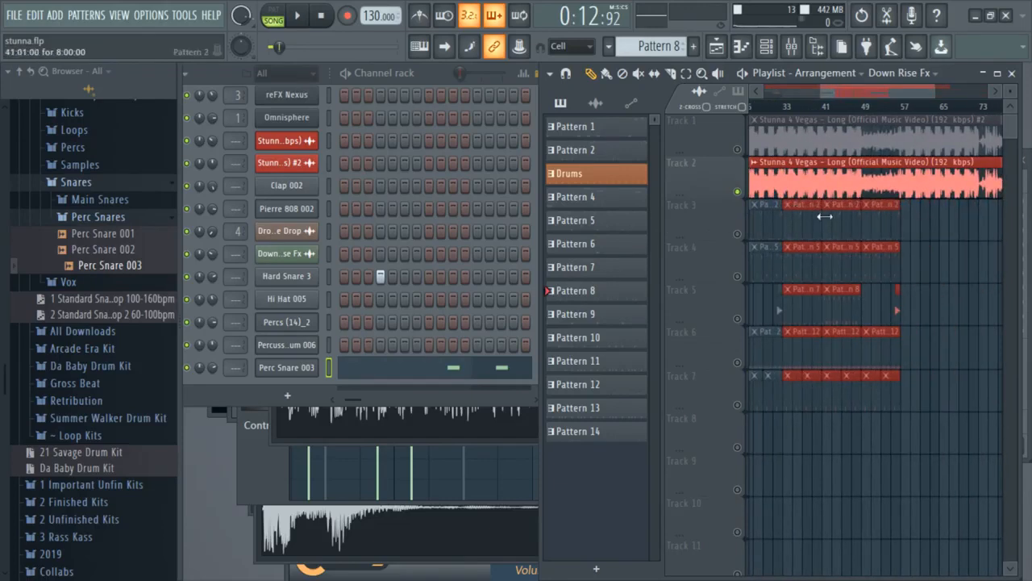
Step: Play the soloed reference from bar 33 and follow it past bar 49 against the duplicated clips
{"action": "left_click_drag", "start_coordinate": [936, 87], "coordinate": [879, 106]}
{"action": "left_click", "coordinate": [799, 94]}
{"action": "left_click", "coordinate": [812, 107]}
{"action": "key", "text": "space"}
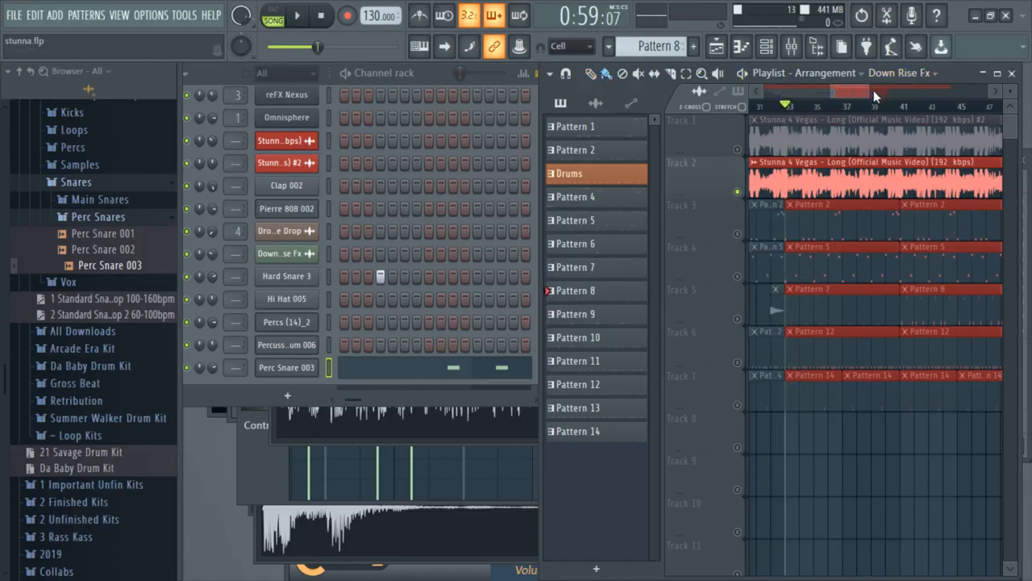
{"action": "left_click_drag", "start_coordinate": [873, 90], "coordinate": [844, 95]}
{"action": "key", "text": "space"}
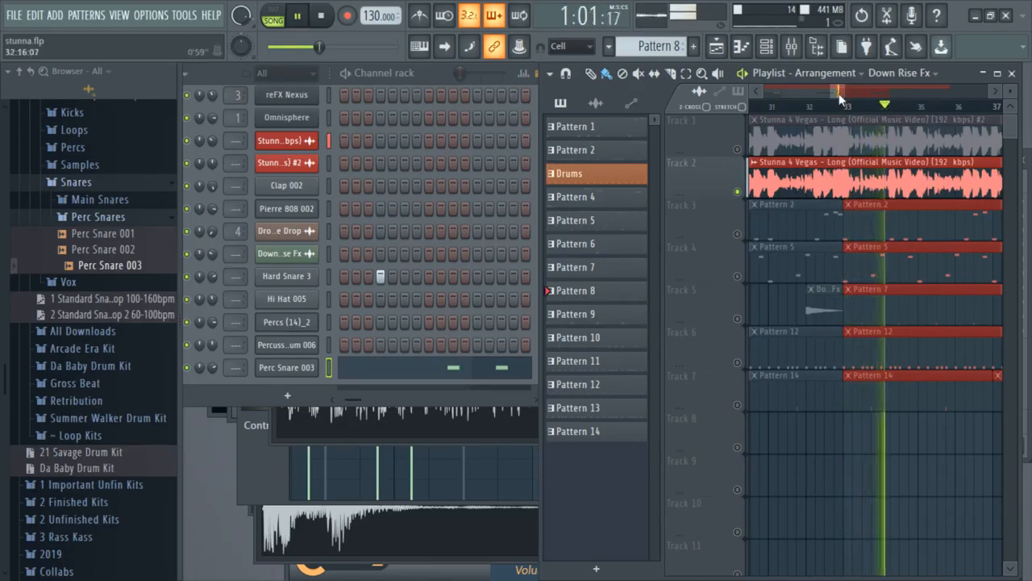
{"action": "left_click_drag", "start_coordinate": [846, 90], "coordinate": [863, 90]}
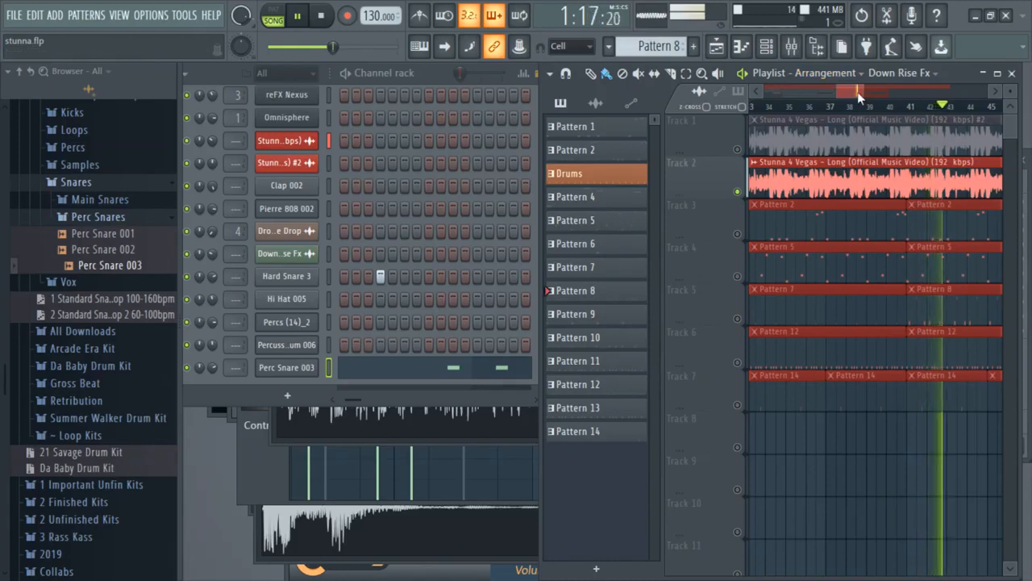
{"action": "mouse_move", "coordinate": [860, 97]}
{"action": "left_mouse_down"}
{"action": "mouse_move", "coordinate": [892, 98]}
{"action": "mouse_move", "coordinate": [879, 99]}
{"action": "left_mouse_up"}
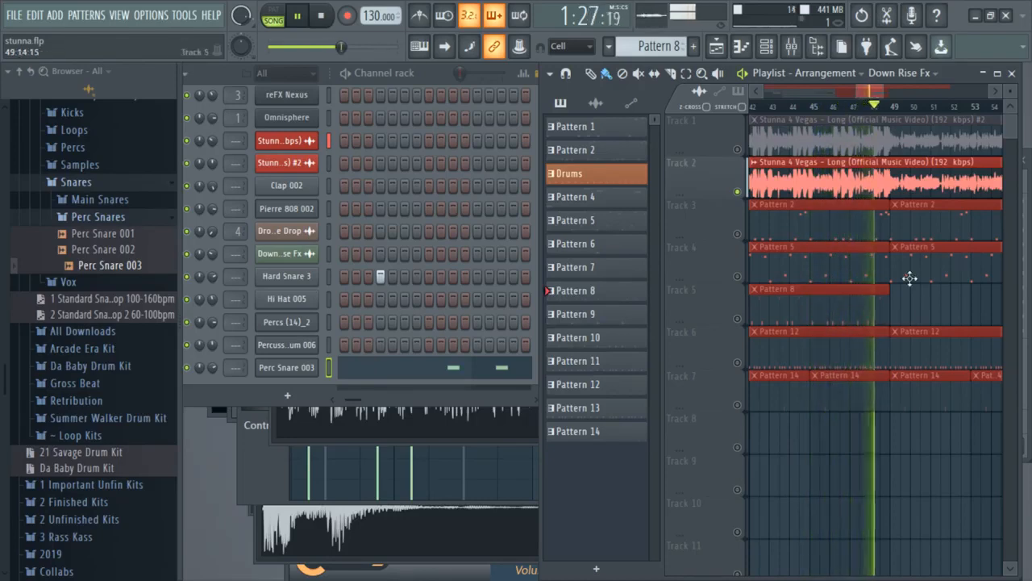
{"action": "left_click_drag", "start_coordinate": [875, 93], "coordinate": [883, 96]}
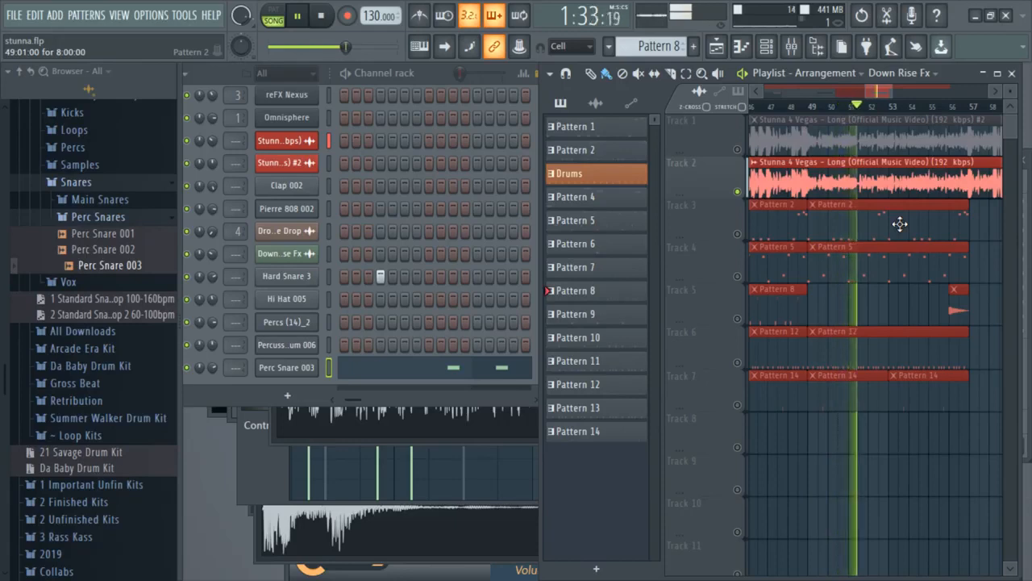
Step: Delete the Pattern 2, Pattern 12 and Pattern 14 clips of bars 49 to 56, keeping Pattern 5
{"action": "right_click", "coordinate": [900, 223]}
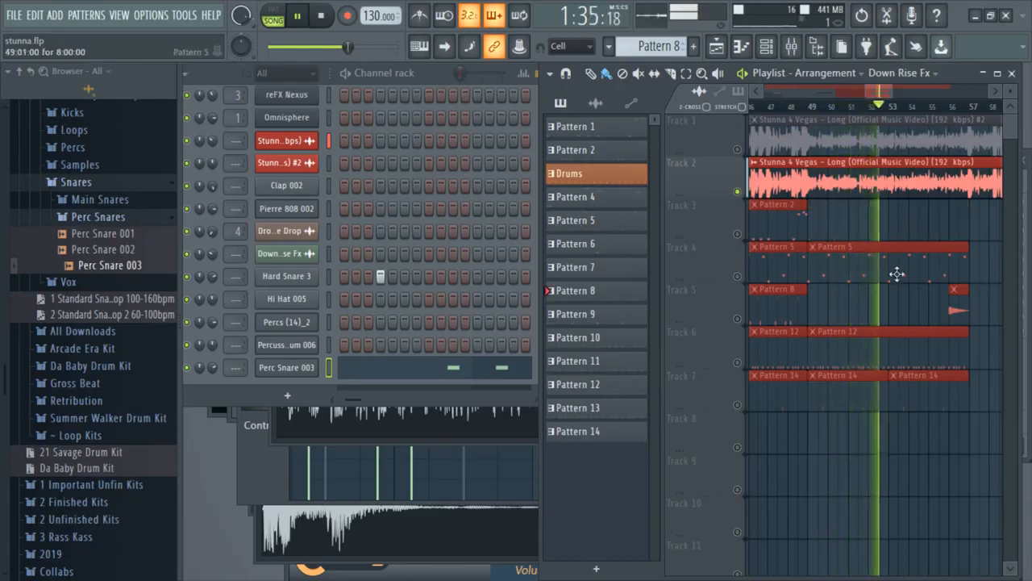
{"action": "right_click", "coordinate": [893, 345]}
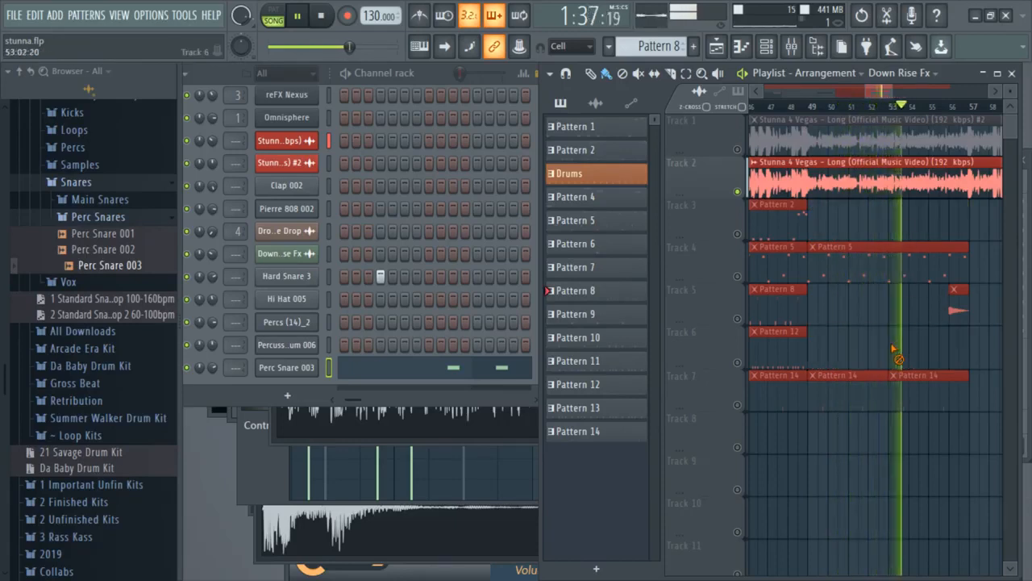
{"action": "right_click", "coordinate": [881, 387]}
{"action": "right_click", "coordinate": [919, 396]}
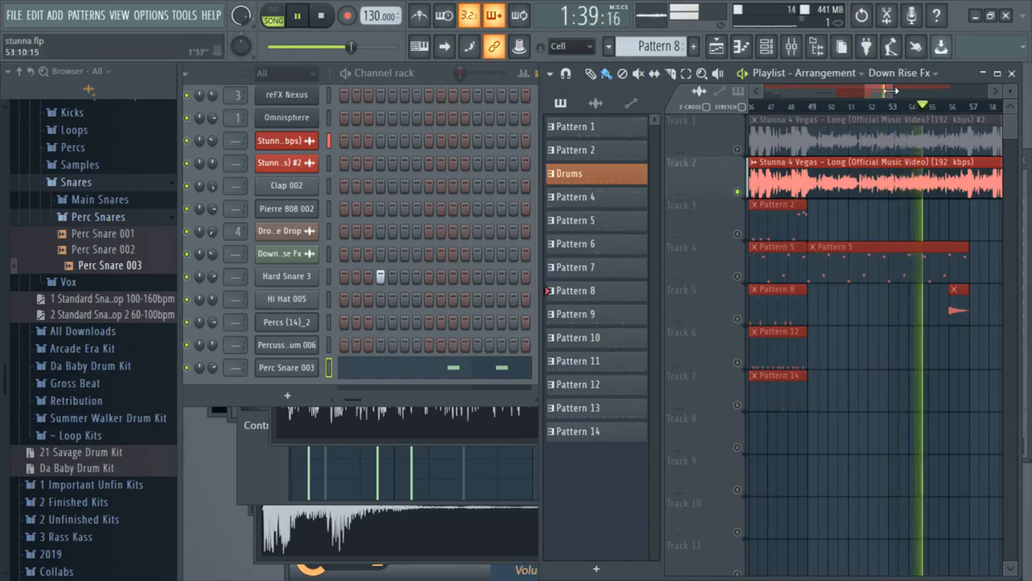
Step: Duplicate the clips of bars 33 to 56 on Tracks 3 to 7 so the copies start at bar 57
{"action": "left_click_drag", "start_coordinate": [892, 92], "coordinate": [868, 75]}
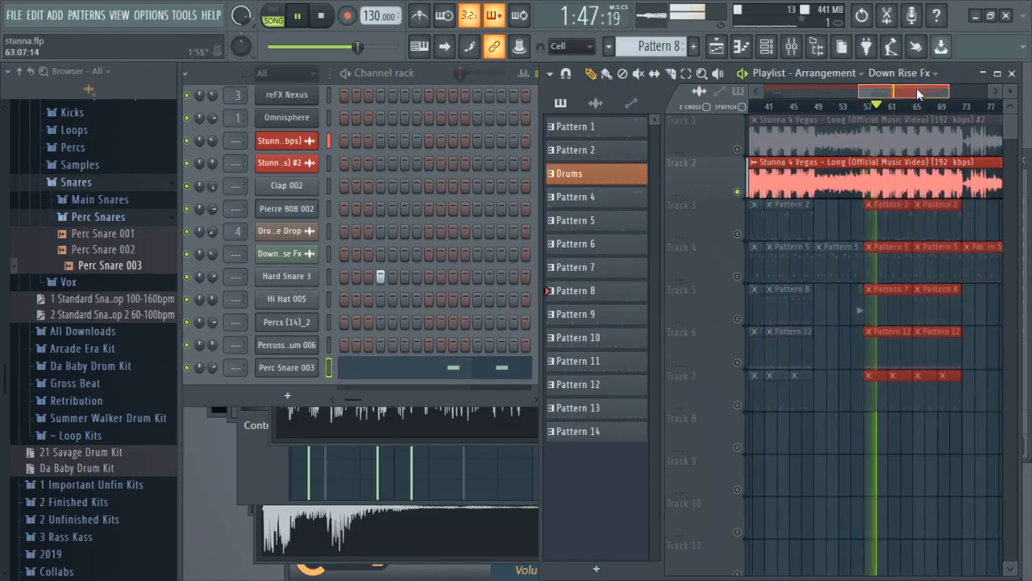
{"action": "left_click_drag", "start_coordinate": [917, 89], "coordinate": [929, 89]}
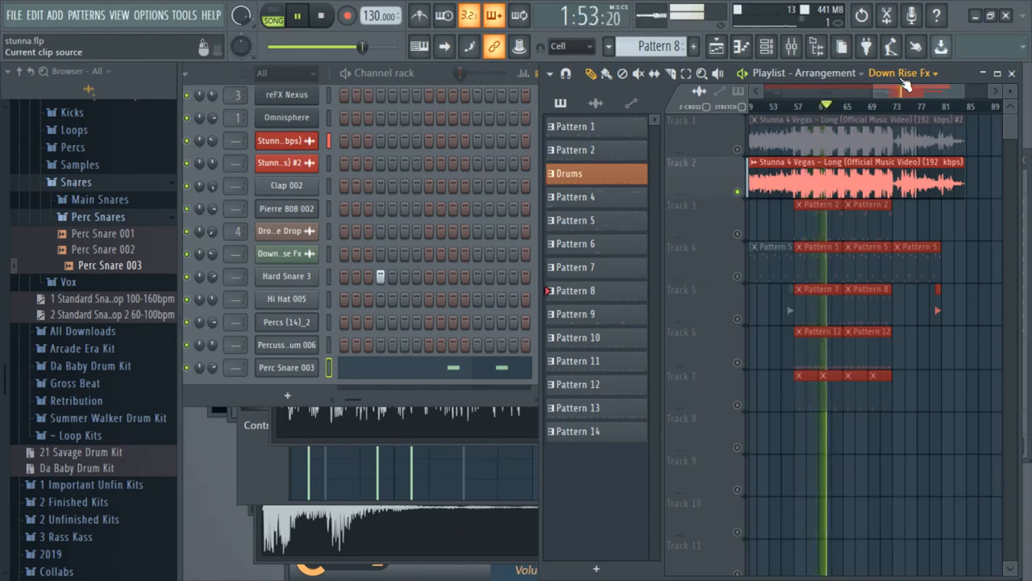
Step: End the song at bar 73 by removing the Pattern 5 and Down Rise Fx clips and slicing off both reference tails beyond it
{"action": "key", "text": "space"}
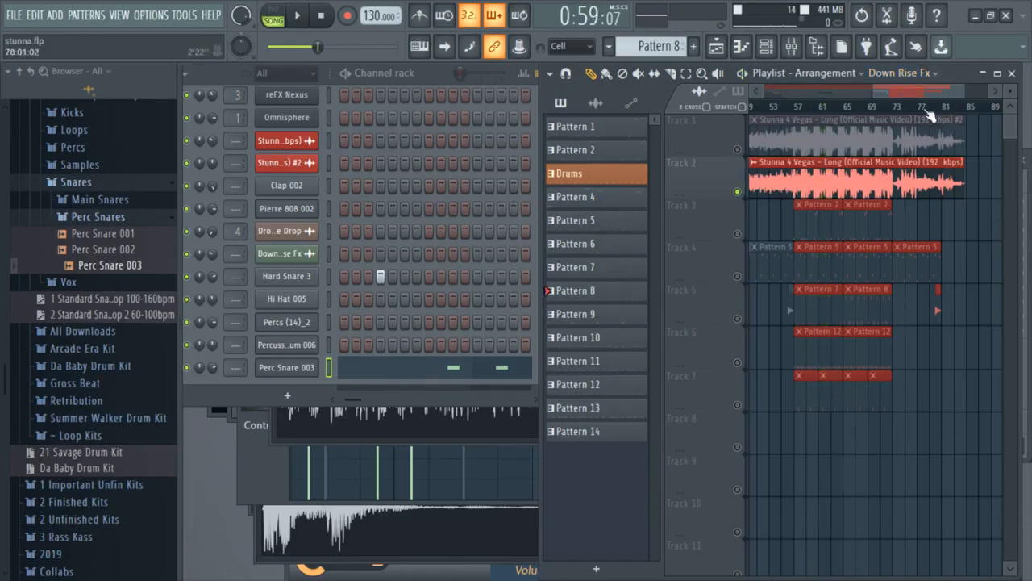
{"action": "key", "text": "space"}
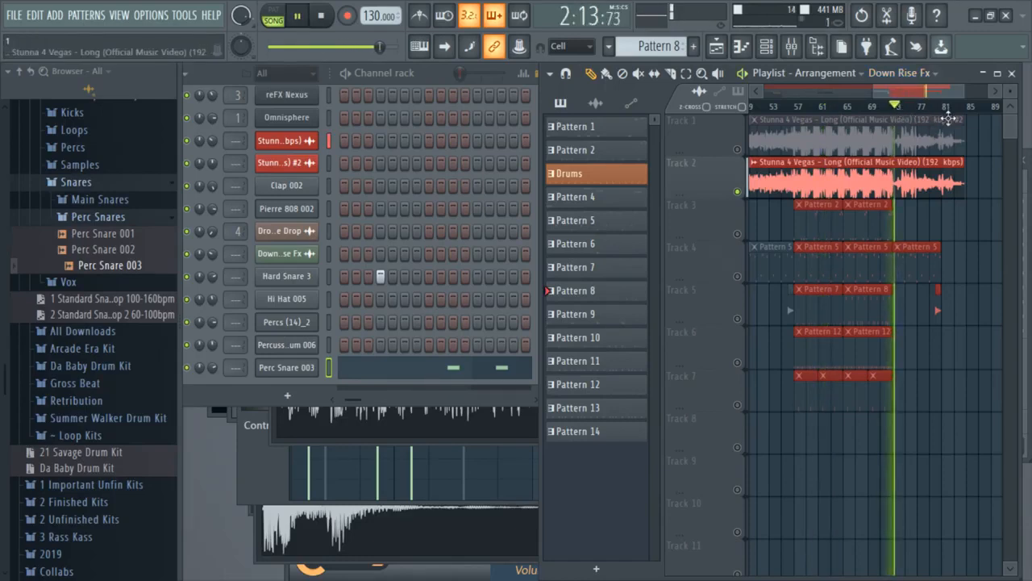
{"action": "mouse_move", "coordinate": [944, 91]}
{"action": "left_mouse_down"}
{"action": "mouse_move", "coordinate": [975, 89]}
{"action": "mouse_move", "coordinate": [950, 92]}
{"action": "left_mouse_up"}
{"action": "key", "text": "space"}
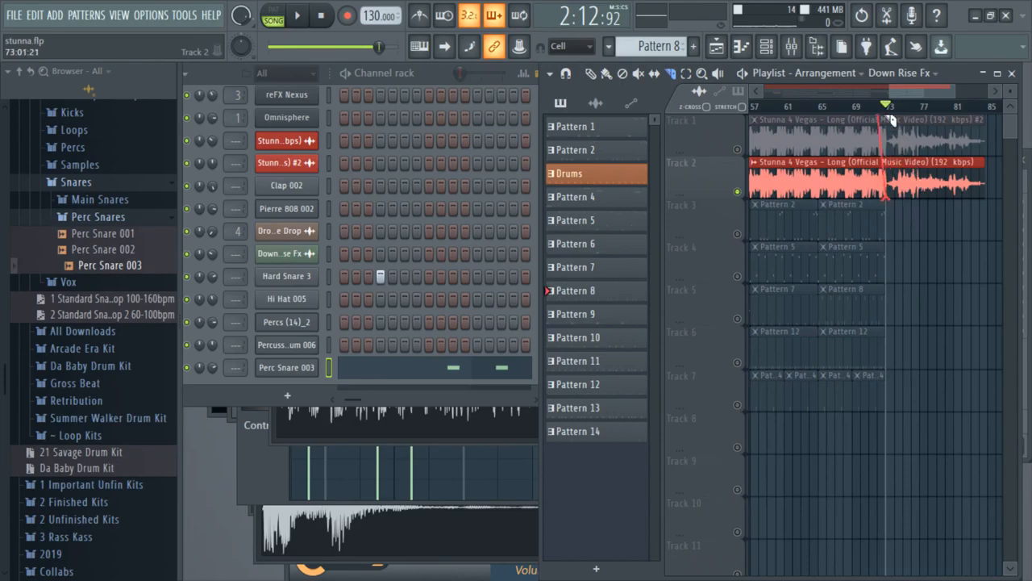
{"action": "key", "text": "Delete"}
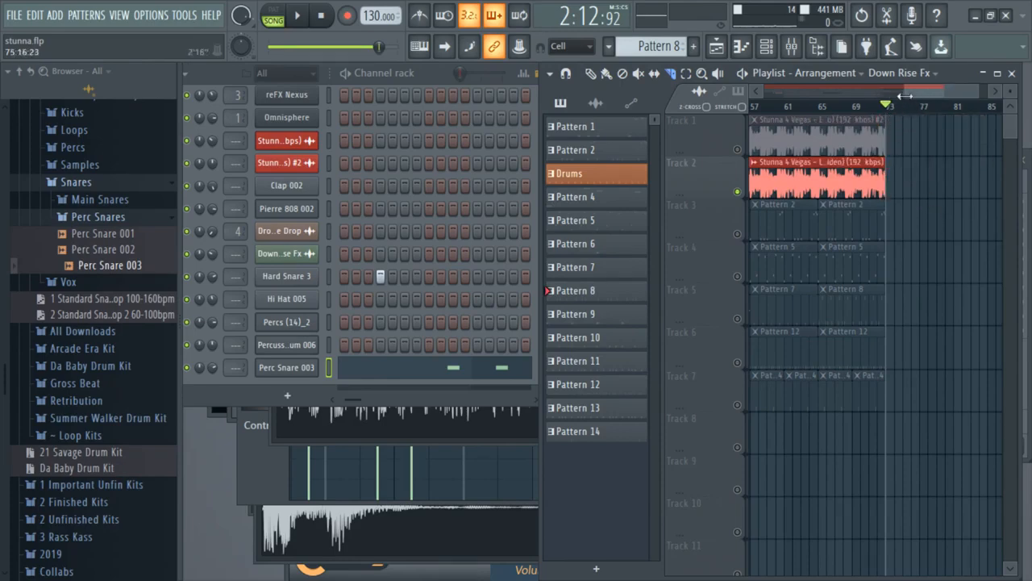
Step: Open the mixer and compare the Master level of the recreated arrangement with that of the reference from bar 1
{"action": "left_click_drag", "start_coordinate": [905, 96], "coordinate": [998, 218]}
{"action": "right_click", "coordinate": [739, 193]}
{"action": "left_click", "coordinate": [740, 192]}
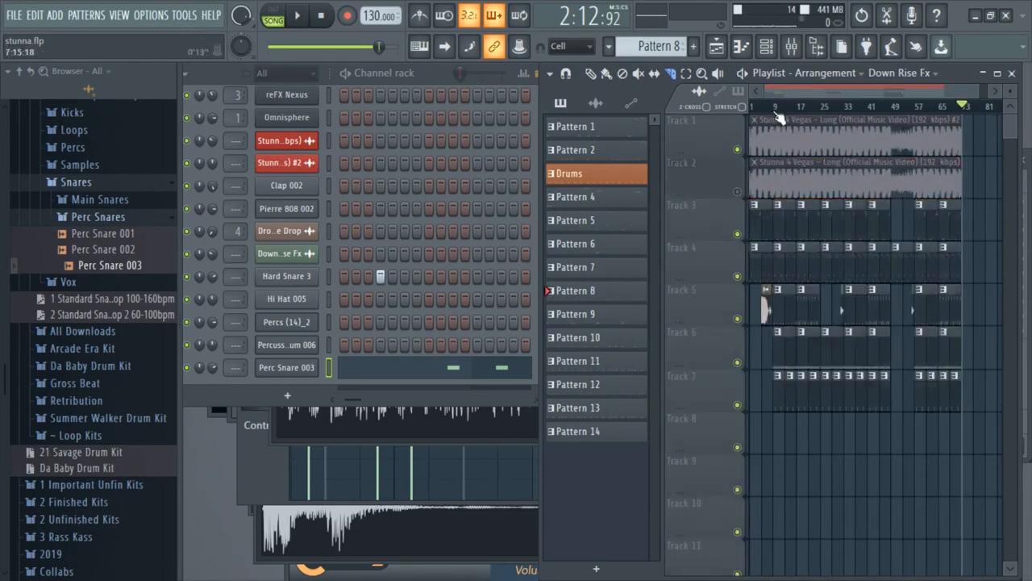
{"action": "left_click", "coordinate": [753, 107]}
{"action": "left_click", "coordinate": [795, 49]}
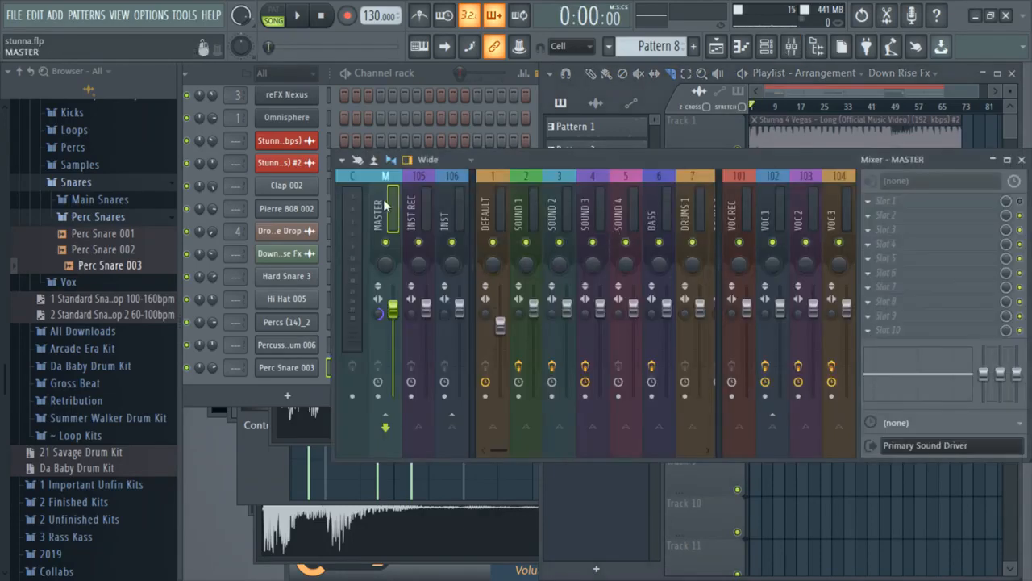
{"action": "left_click_drag", "start_coordinate": [978, 85], "coordinate": [823, 98]}
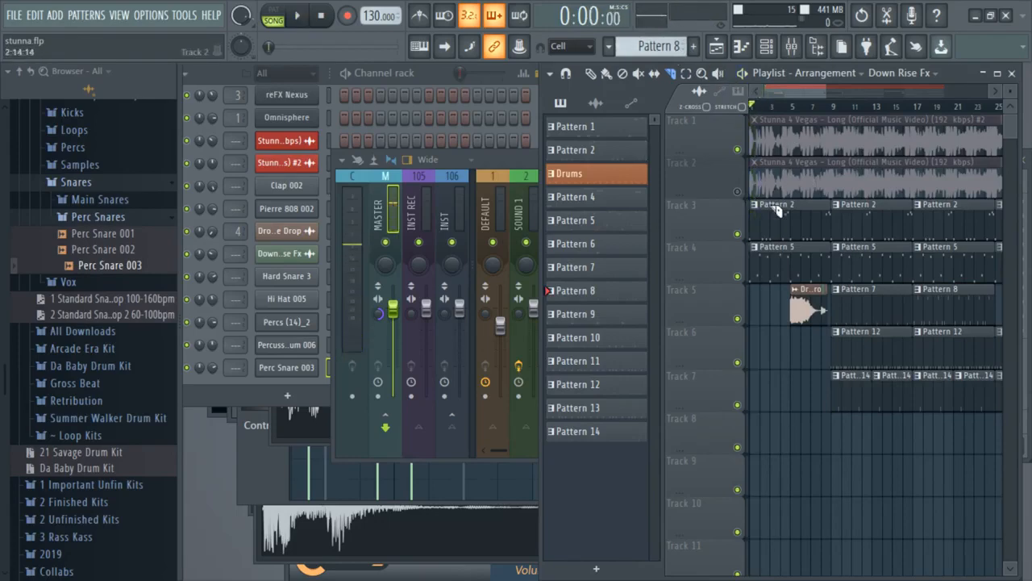
{"action": "right_click", "coordinate": [738, 192]}
{"action": "key", "text": "space"}
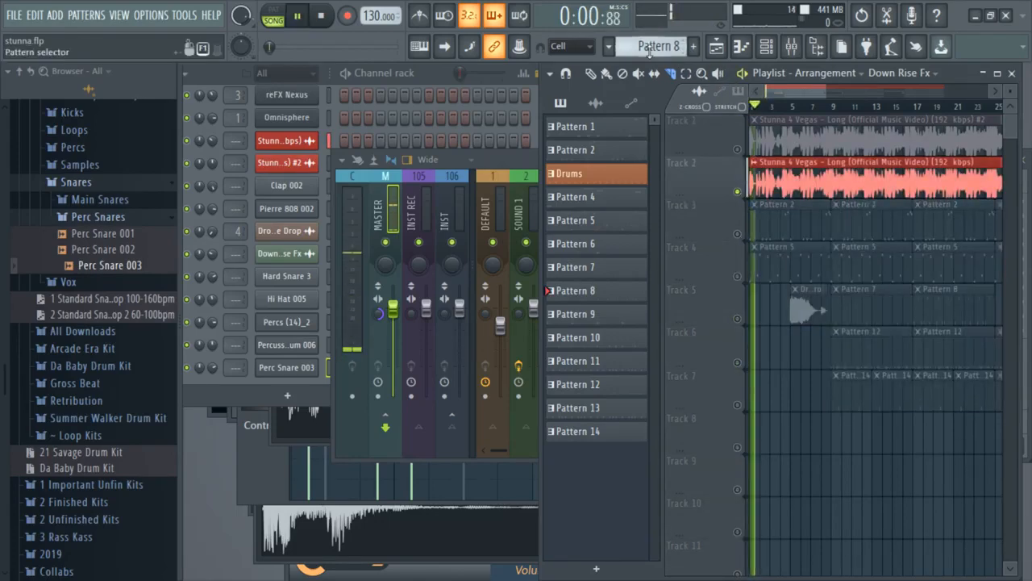
Step: Open the channel settings of the Track 2 reference and lower its volume to about 46%
{"action": "left_click", "coordinate": [592, 75]}
{"action": "double_click", "coordinate": [763, 186]}
{"action": "left_click_drag", "start_coordinate": [610, 165], "coordinate": [610, 190]}
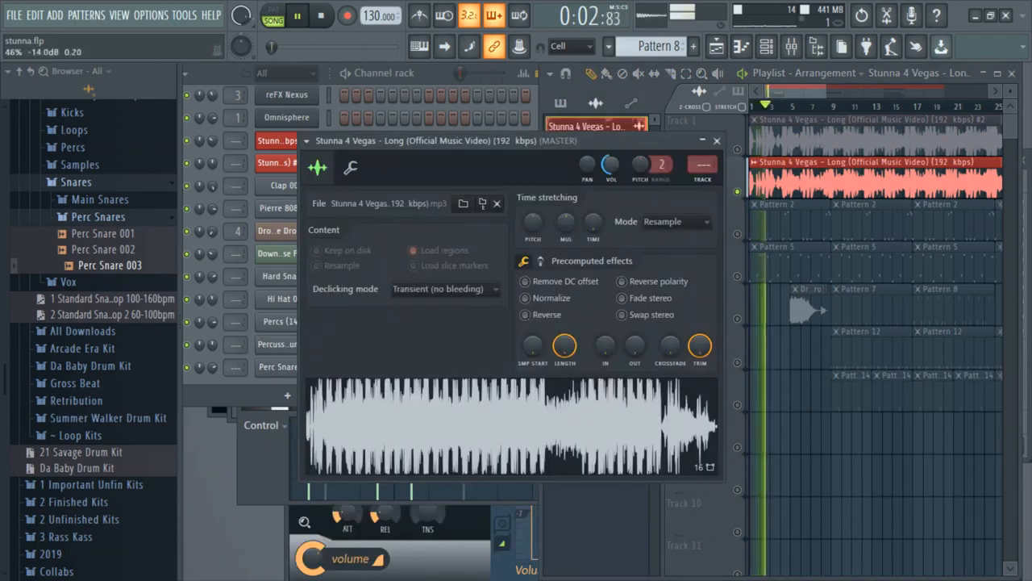
{"action": "key", "text": "space"}
{"action": "left_click", "coordinate": [826, 73]}
Step: Alternate between the soloed reference and the recreated arrangement from bar 1 to compare their loudness, ending with the reference muted
{"action": "right_click", "coordinate": [738, 192]}
{"action": "left_click", "coordinate": [738, 192]}
{"action": "key", "text": "space"}
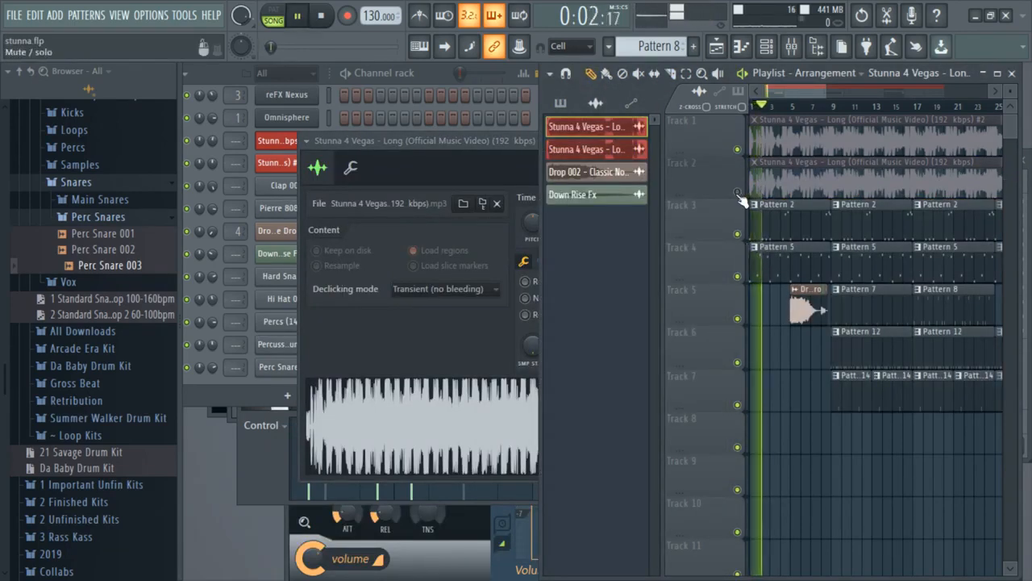
{"action": "key", "text": "space"}
{"action": "right_click", "coordinate": [738, 193]}
{"action": "key", "text": "space"}
{"action": "left_click", "coordinate": [738, 193]}
{"action": "key", "text": "space"}
{"action": "key", "text": "space"}
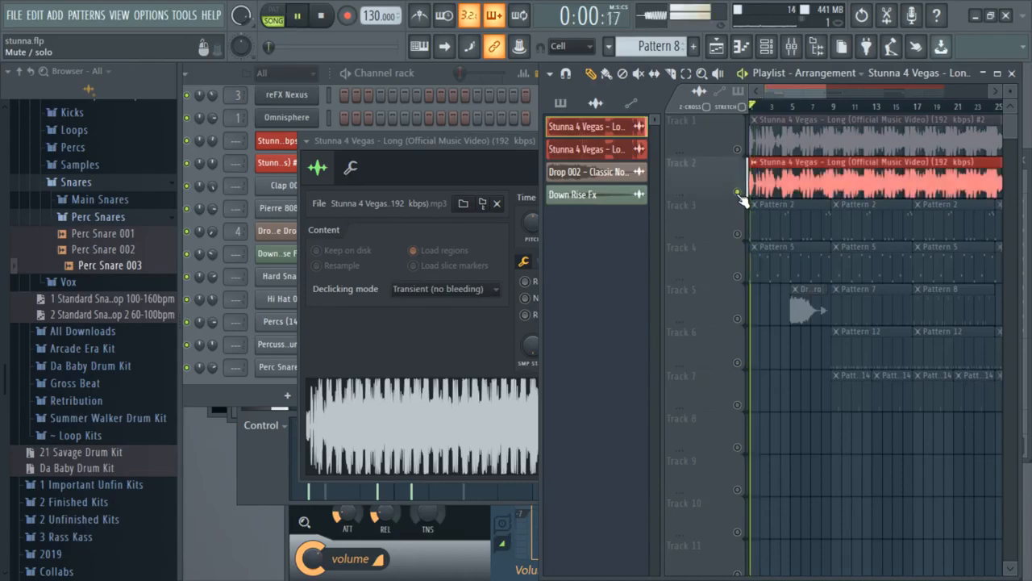
{"action": "key", "text": "space"}
{"action": "right_click", "coordinate": [738, 193]}
{"action": "left_click", "coordinate": [738, 193]}
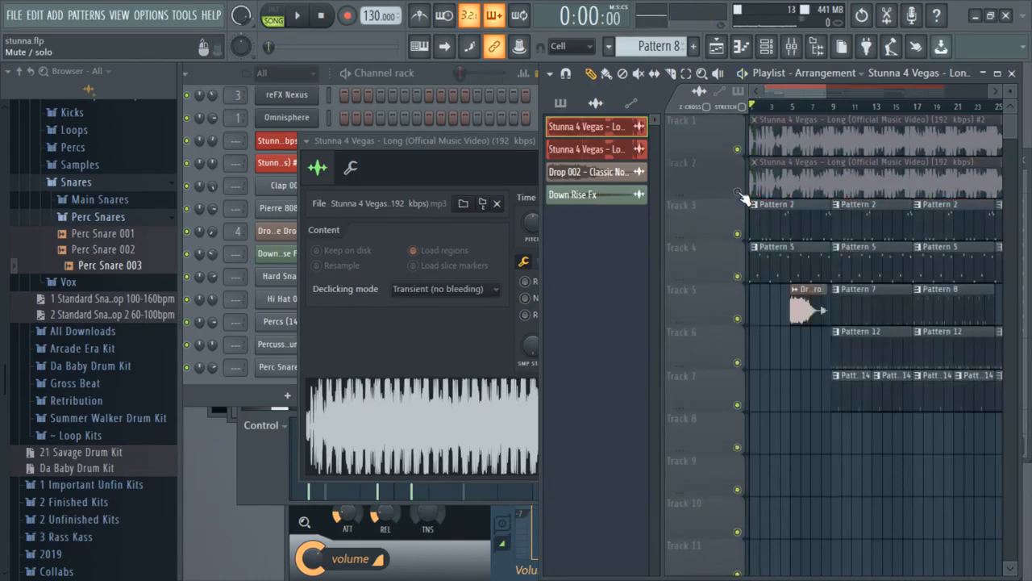
Step: Open the reFX Nexus PN Brilliant Piano 1 channel and set its reverb mix to about 66 while the arrangement plays
{"action": "left_click", "coordinate": [394, 64]}
{"action": "scroll", "coordinate": [401, 207], "scroll_direction": "up", "scroll_amount": 2}
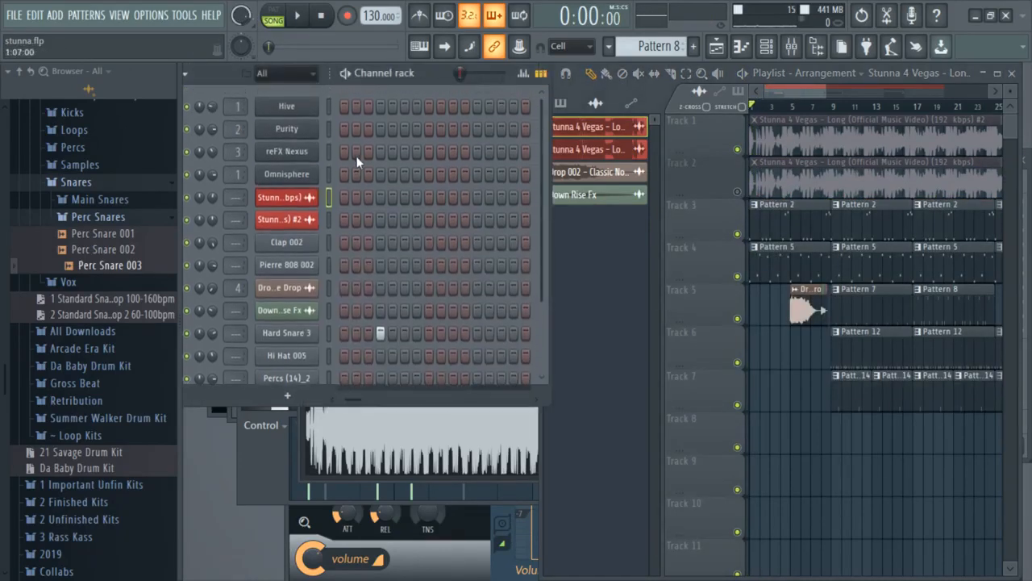
{"action": "left_click", "coordinate": [292, 157]}
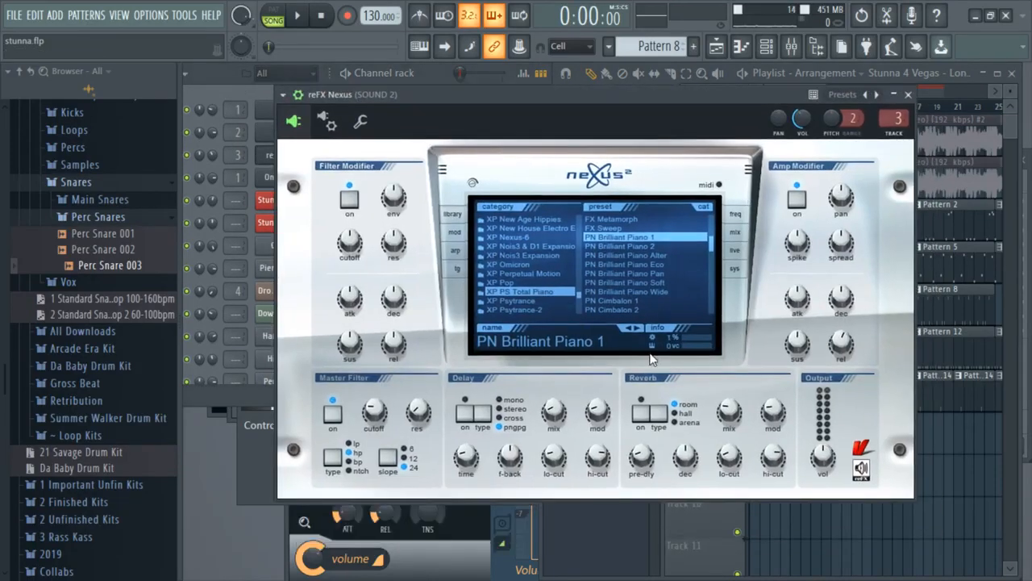
{"action": "left_click_drag", "start_coordinate": [583, 114], "coordinate": [598, 115]}
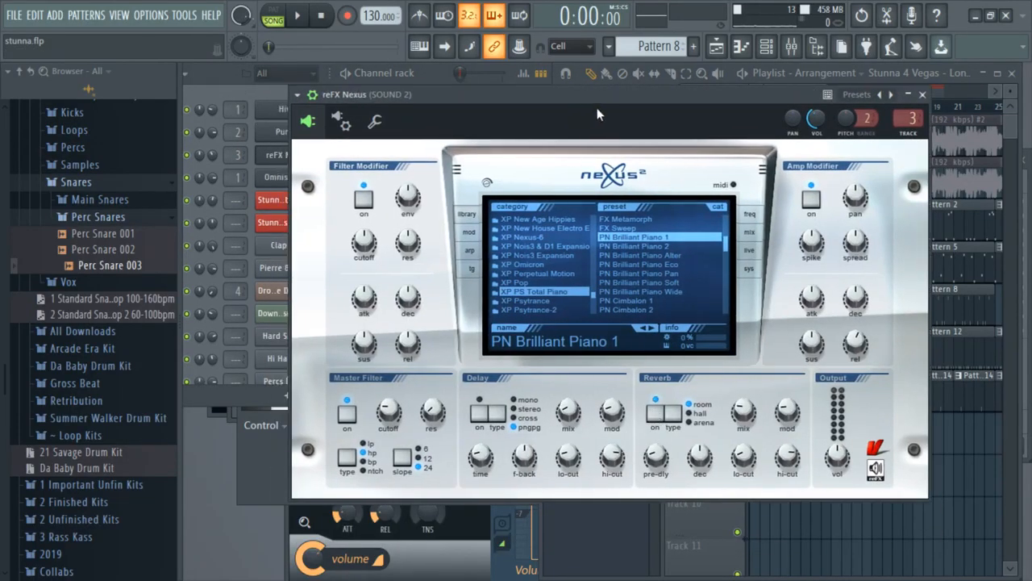
{"action": "left_click_drag", "start_coordinate": [714, 137], "coordinate": [769, 146]}
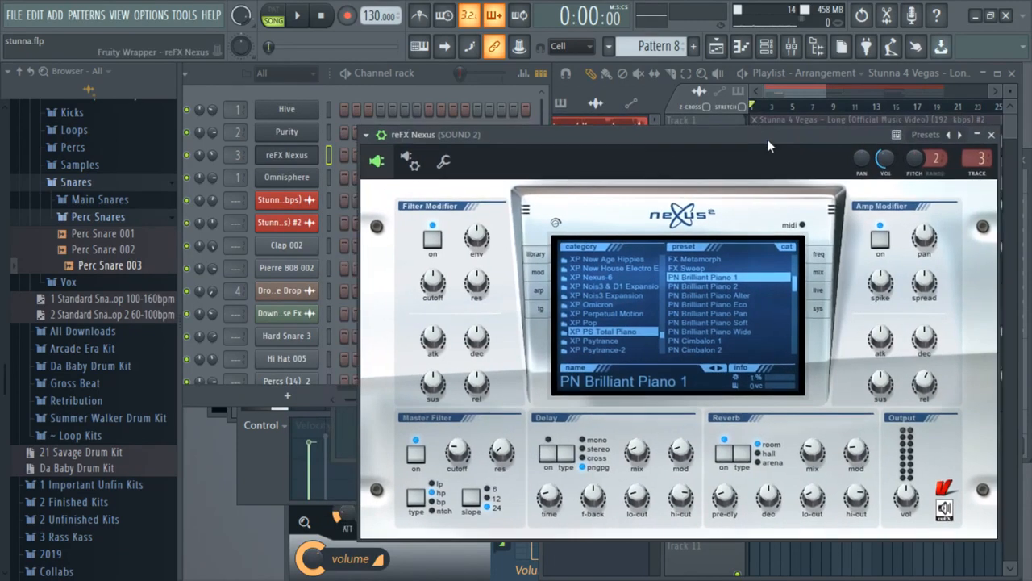
{"action": "left_click", "coordinate": [783, 108]}
{"action": "key", "text": "space"}
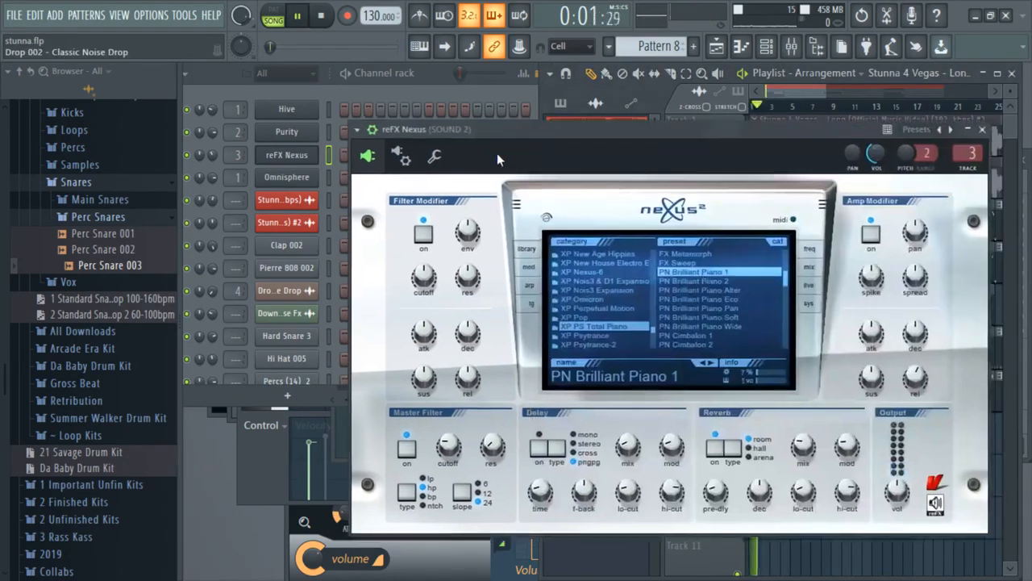
{"action": "left_click", "coordinate": [497, 153]}
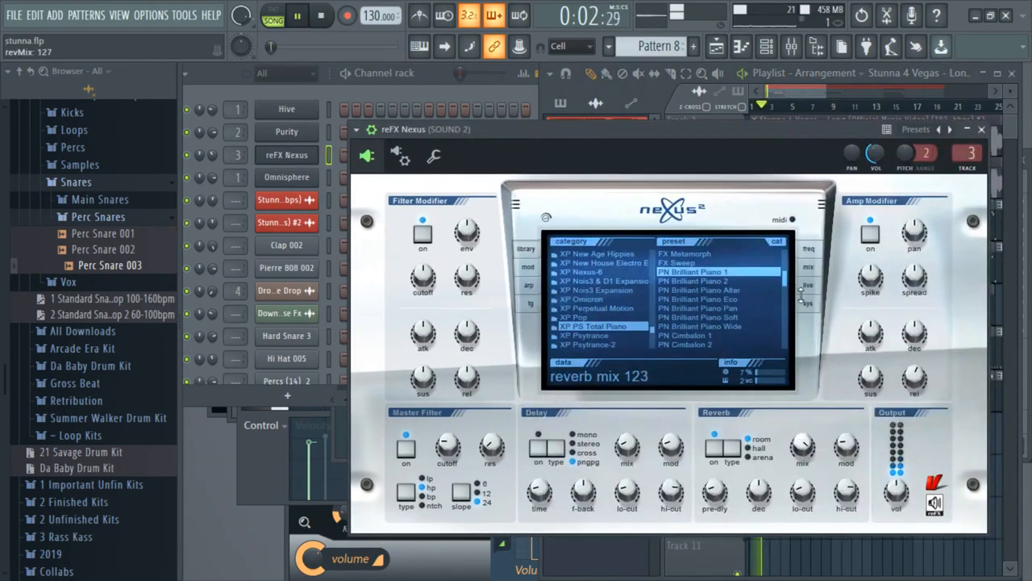
{"action": "mouse_move", "coordinate": [801, 443]}
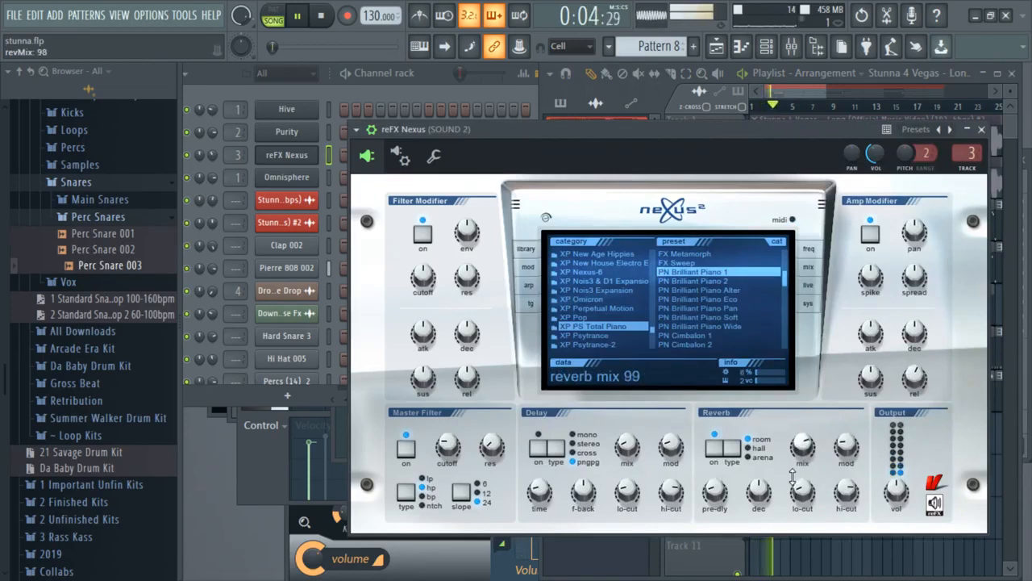
{"action": "left_click_drag", "start_coordinate": [792, 476], "coordinate": [815, 479]}
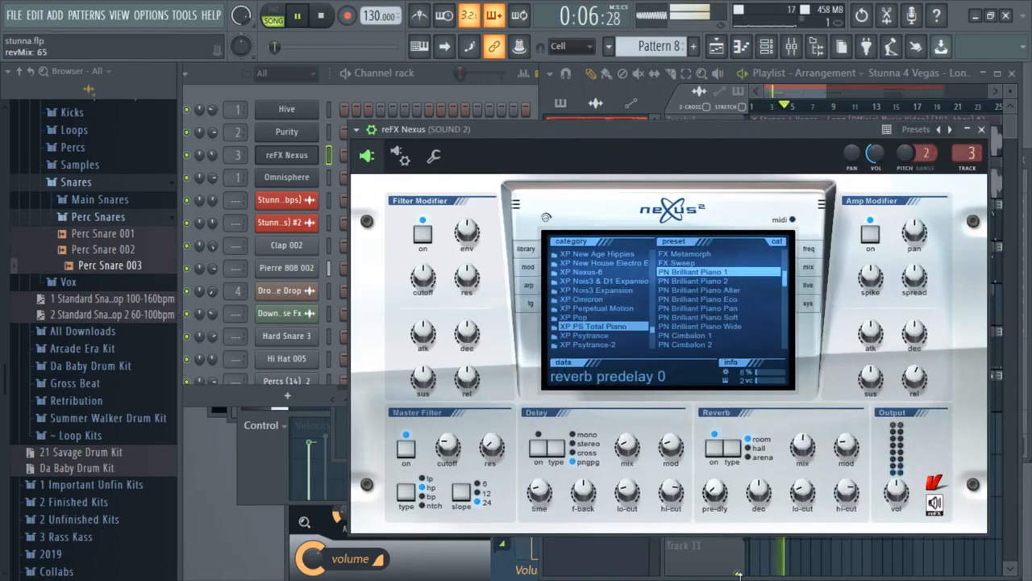
{"action": "mouse_move", "coordinate": [804, 452]}
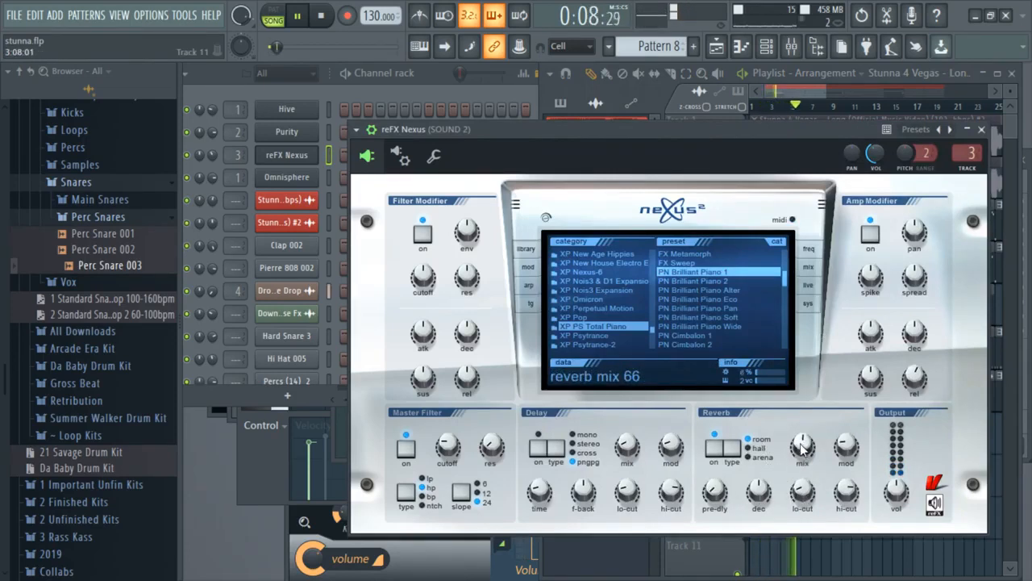
Step: Alternate twice between the soloed Track 2 reference and the recreated arrangement to compare their sound, ending with the reference muted
{"action": "left_click", "coordinate": [785, 91]}
{"action": "right_click", "coordinate": [738, 192]}
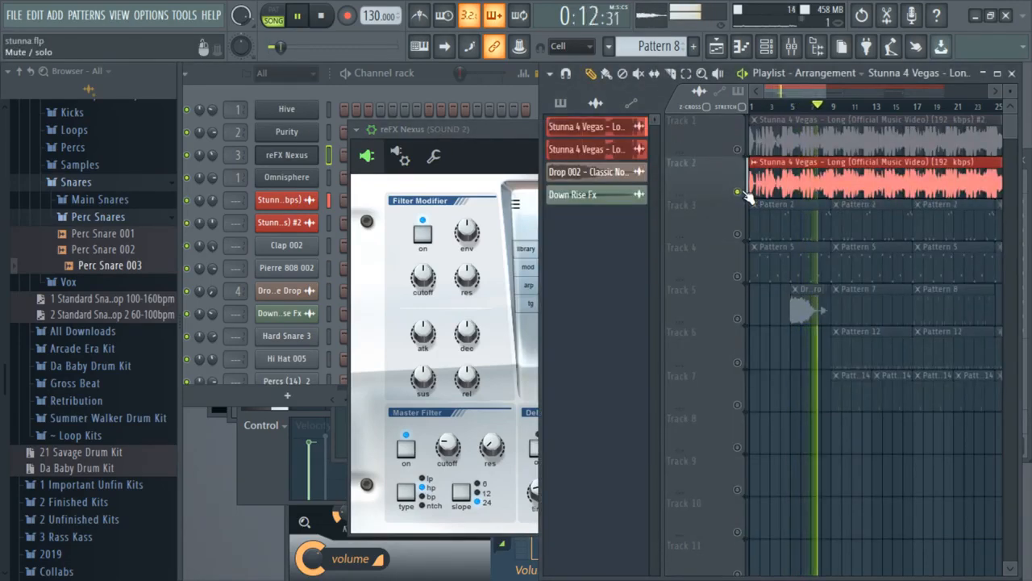
{"action": "right_click", "coordinate": [742, 192]}
{"action": "left_click_drag", "start_coordinate": [493, 142], "coordinate": [436, 150]}
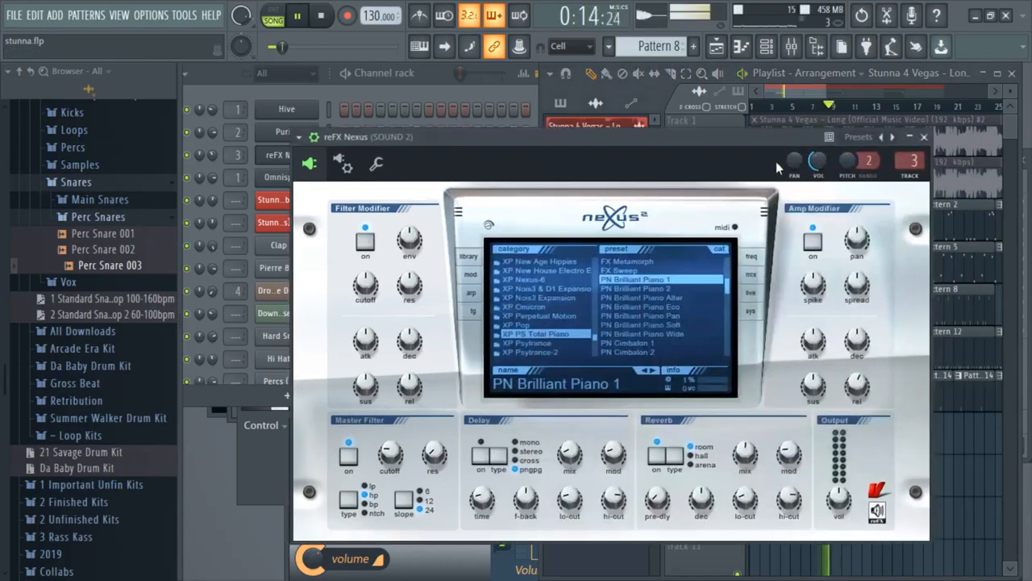
{"action": "left_click", "coordinate": [778, 108]}
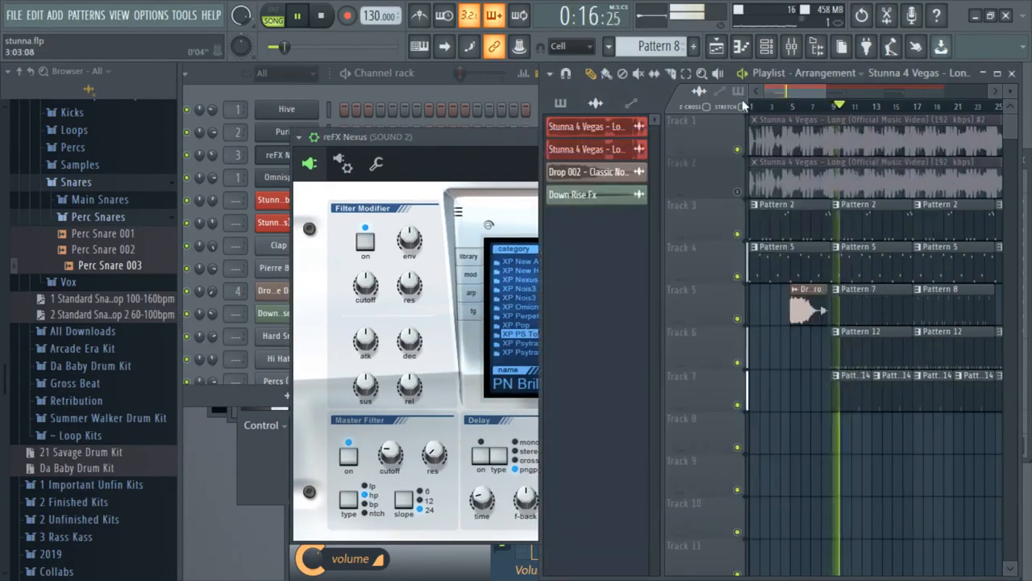
{"action": "right_click", "coordinate": [740, 192]}
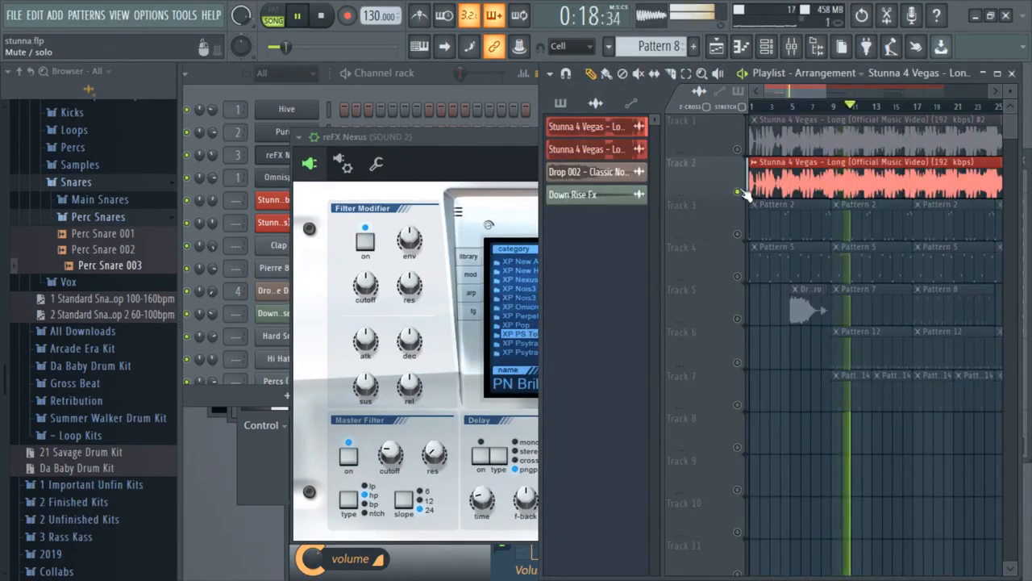
{"action": "right_click", "coordinate": [742, 192]}
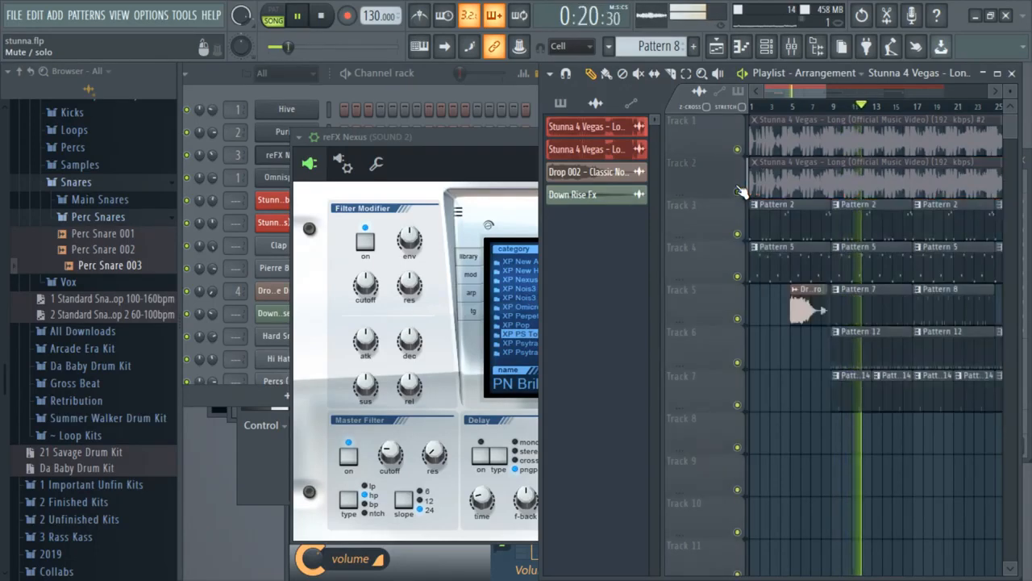
Step: Adjust the percussion balance by setting the Hi Hat 005 volume to 43% and the Percs (14)_2 volume to 68%
{"action": "left_click", "coordinate": [444, 80]}
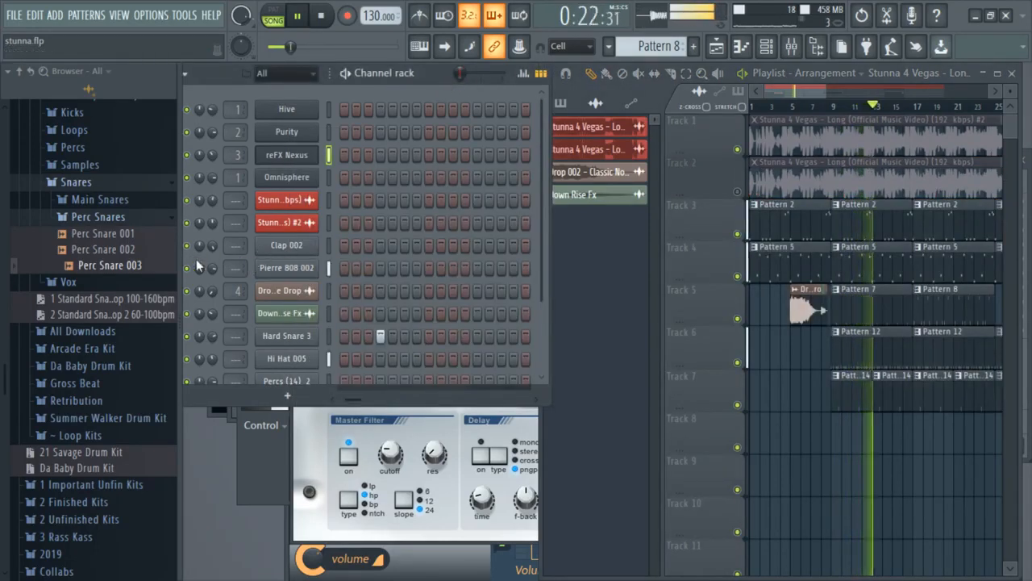
{"action": "scroll", "coordinate": [280, 328], "scroll_direction": "down", "scroll_amount": 1}
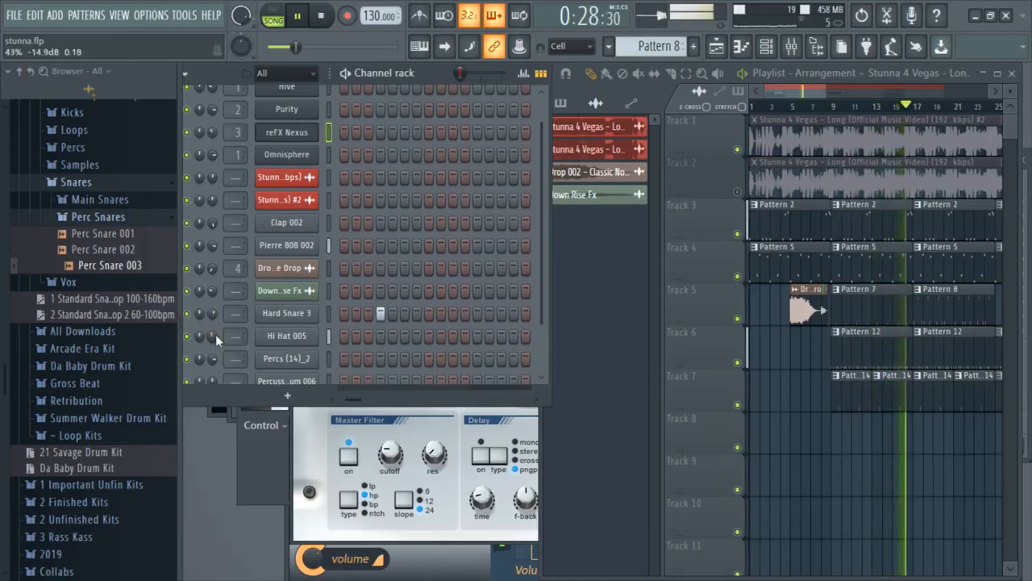
{"action": "scroll", "coordinate": [415, 361], "scroll_direction": "down", "scroll_amount": 2}
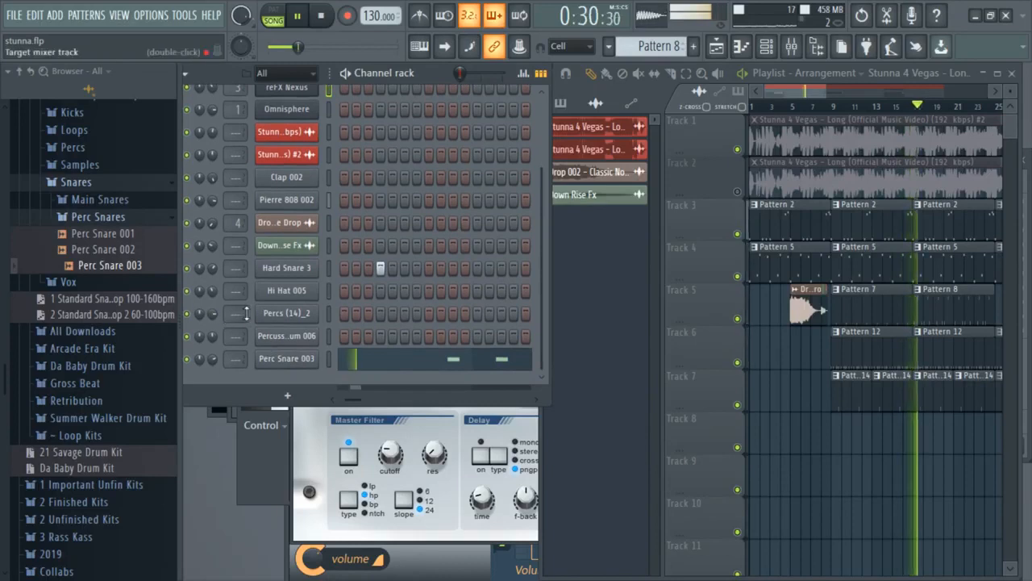
{"action": "left_click", "coordinate": [286, 314]}
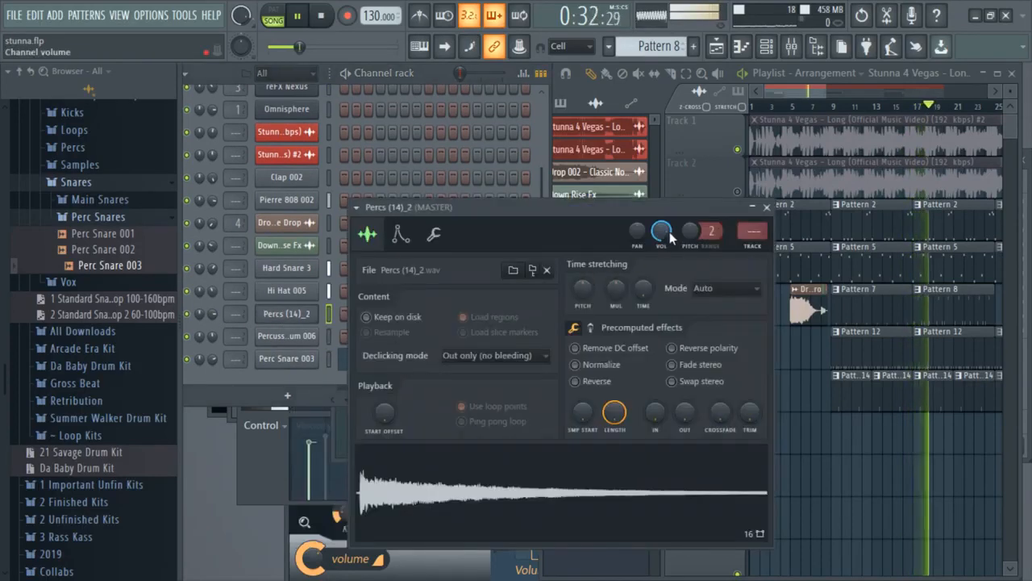
{"action": "left_click_drag", "start_coordinate": [665, 232], "coordinate": [666, 237]}
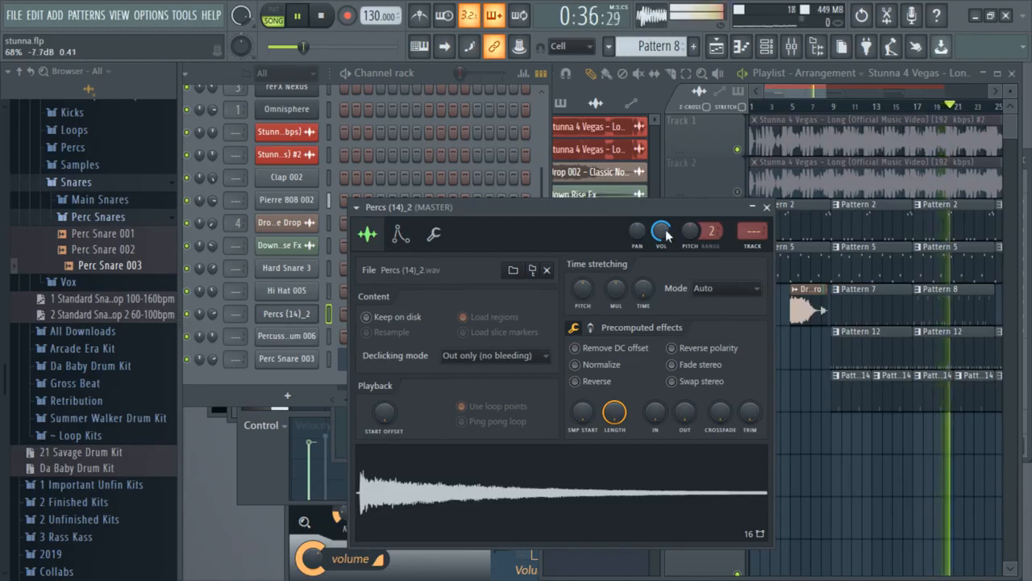
{"action": "left_click", "coordinate": [418, 75]}
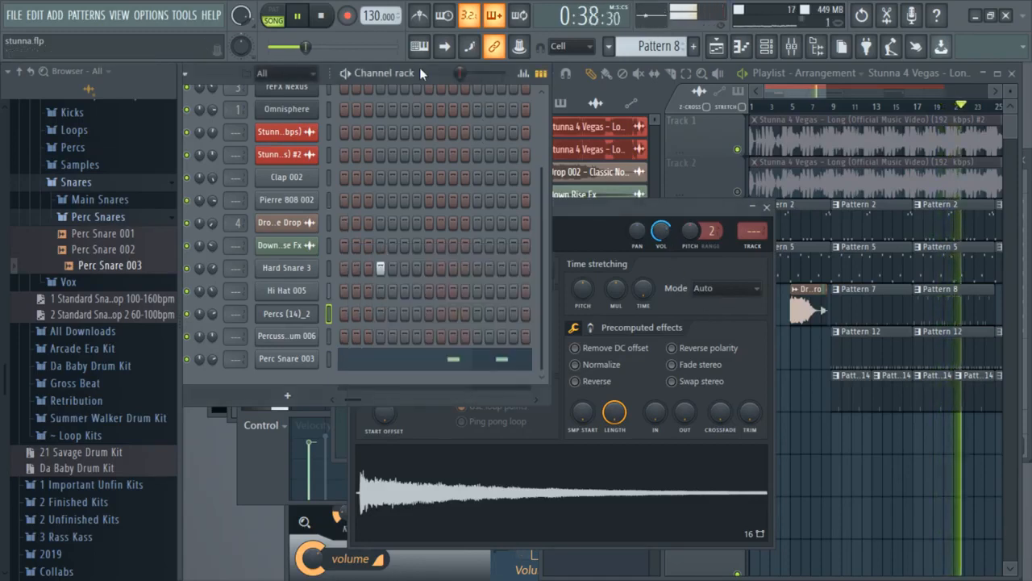
Step: Save the project and stop playback of the arrangement
{"action": "key", "text": "ctrl+s"}
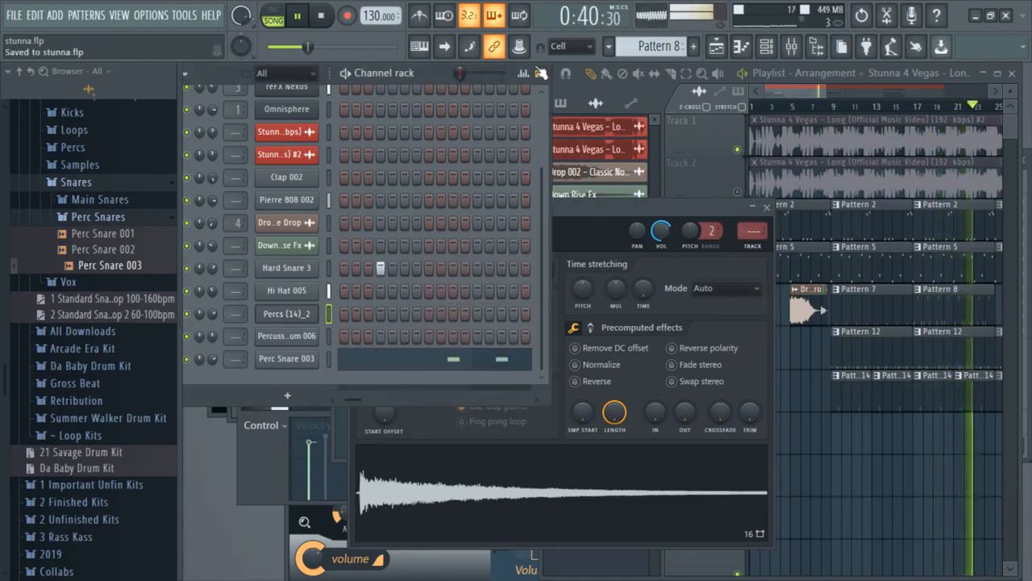
{"action": "left_click_drag", "start_coordinate": [827, 89], "coordinate": [871, 90]}
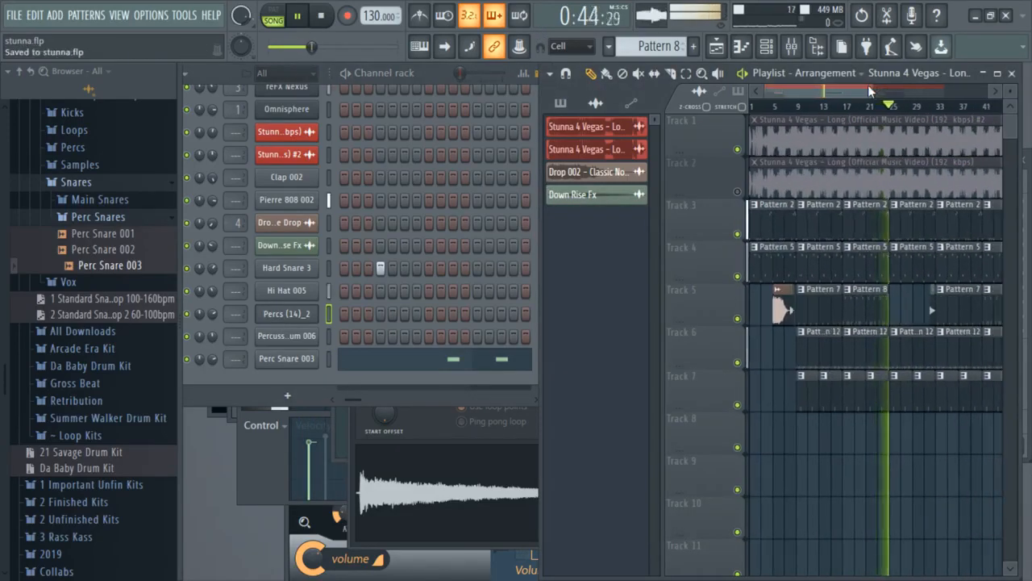
{"action": "key", "text": "space"}
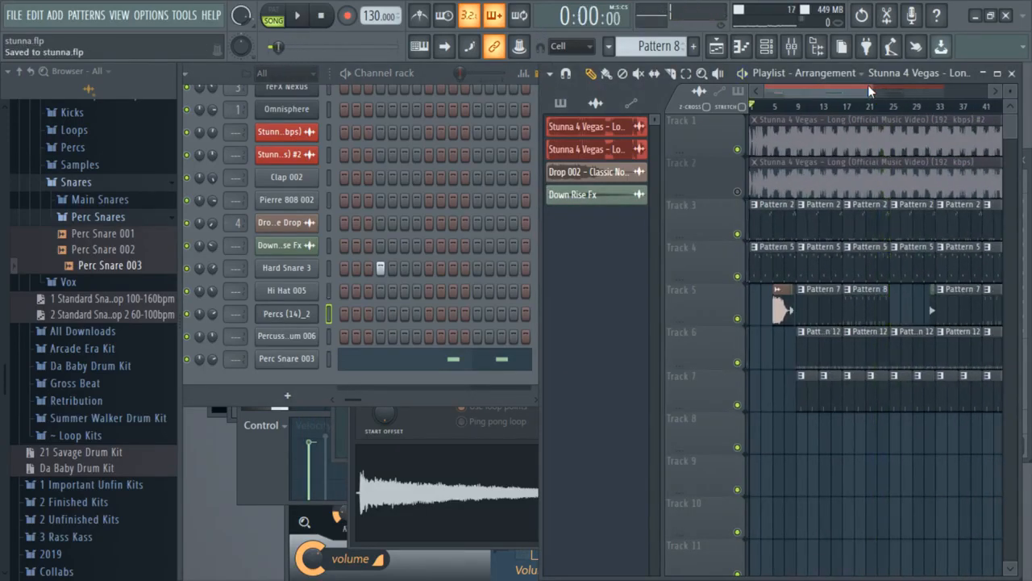
Step: Add a Fruity Limiter to the Master track's first effect slot during playback and slightly raise its limiter ceiling
{"action": "left_click", "coordinate": [791, 46]}
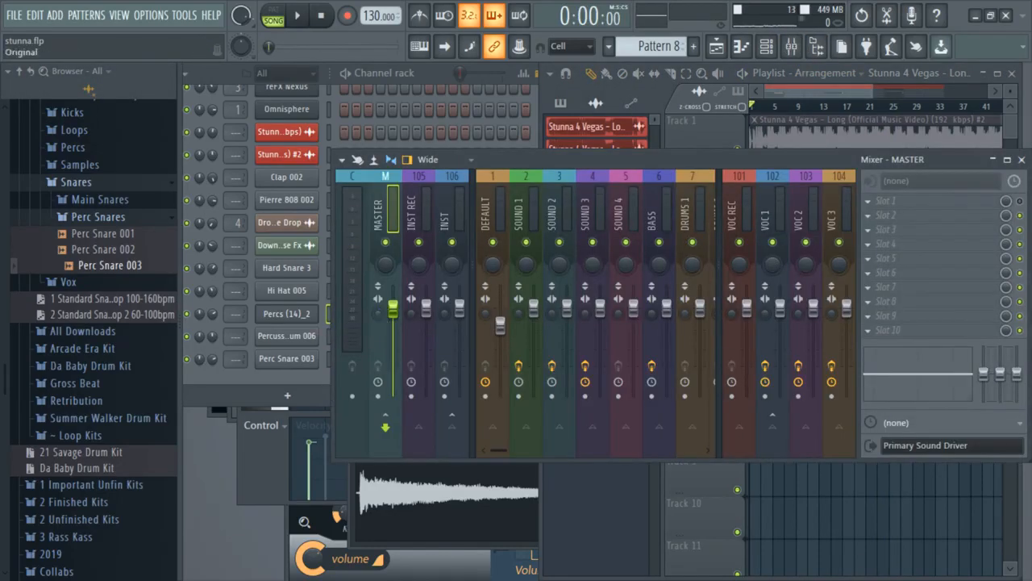
{"action": "left_click_drag", "start_coordinate": [500, 158], "coordinate": [535, 158]}
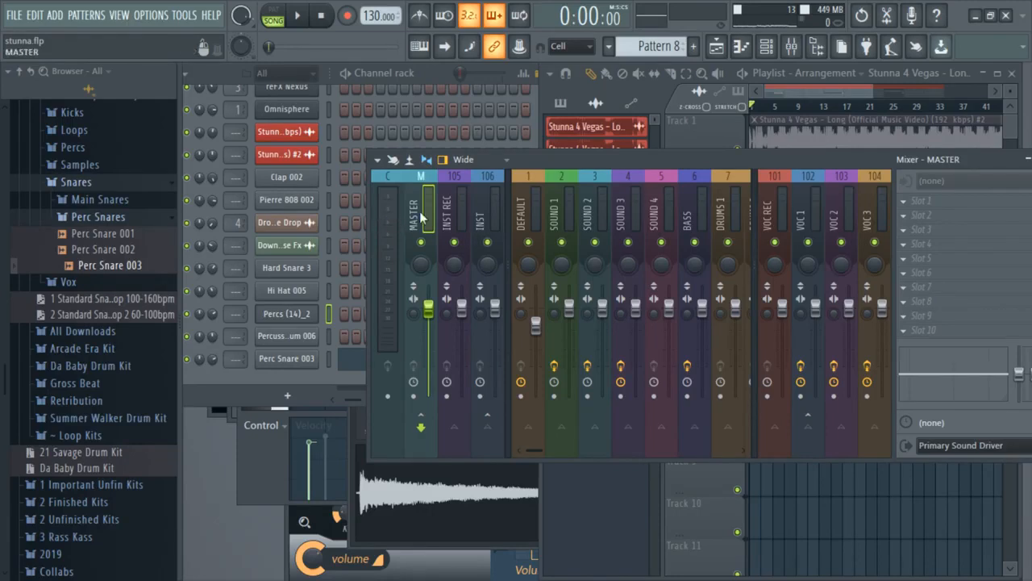
{"action": "key", "text": "space"}
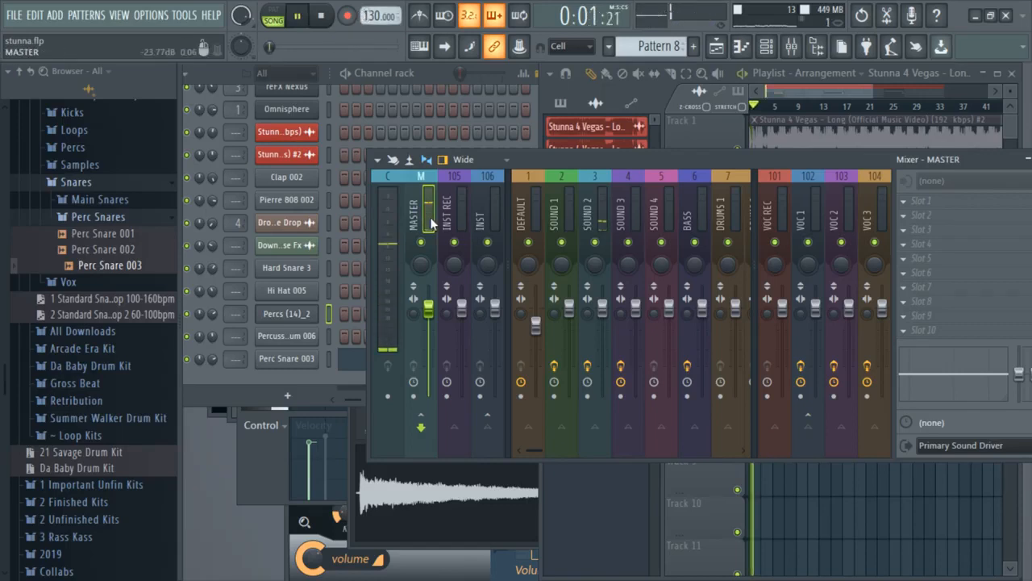
{"action": "left_click", "coordinate": [843, 213]}
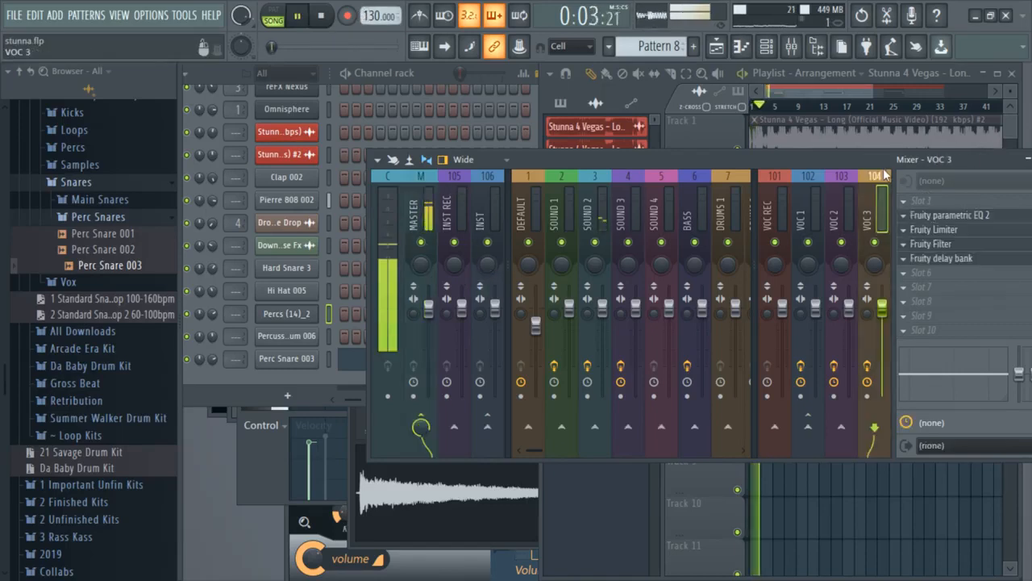
{"action": "left_click", "coordinate": [426, 211]}
{"action": "left_click_drag", "start_coordinate": [673, 164], "coordinate": [552, 153]}
{"action": "left_click", "coordinate": [816, 190]}
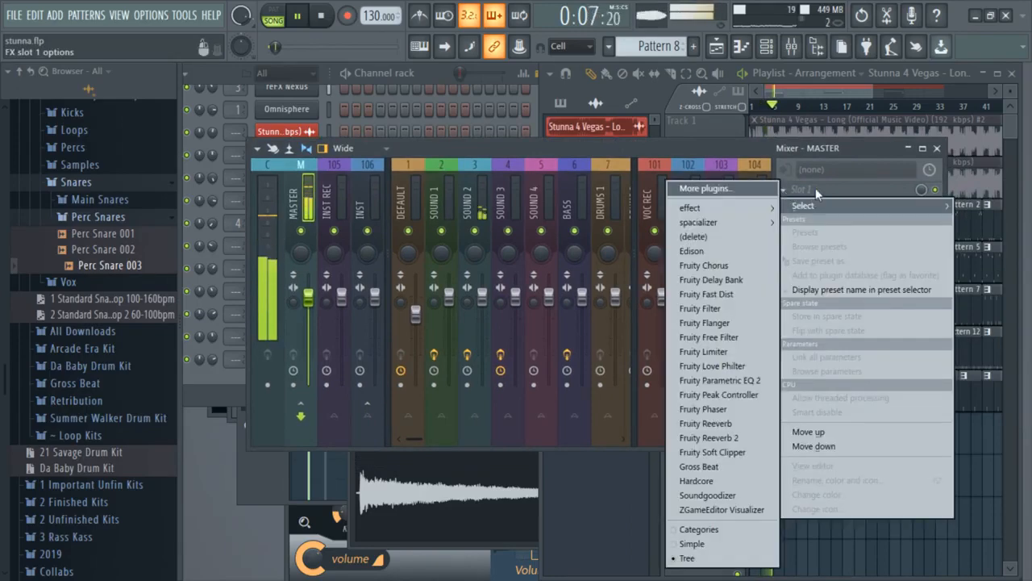
{"action": "left_click", "coordinate": [725, 351]}
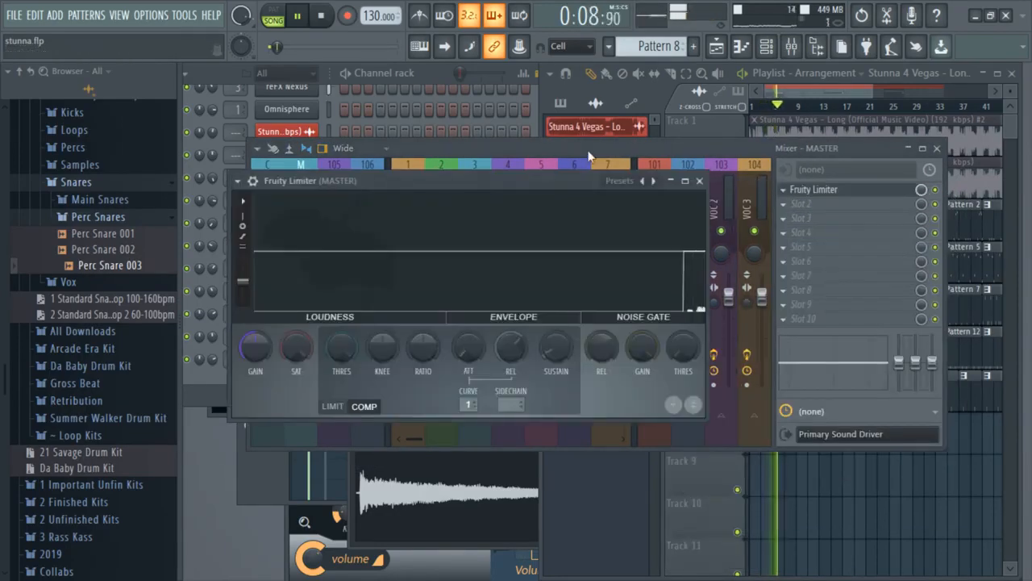
{"action": "left_click", "coordinate": [606, 373]}
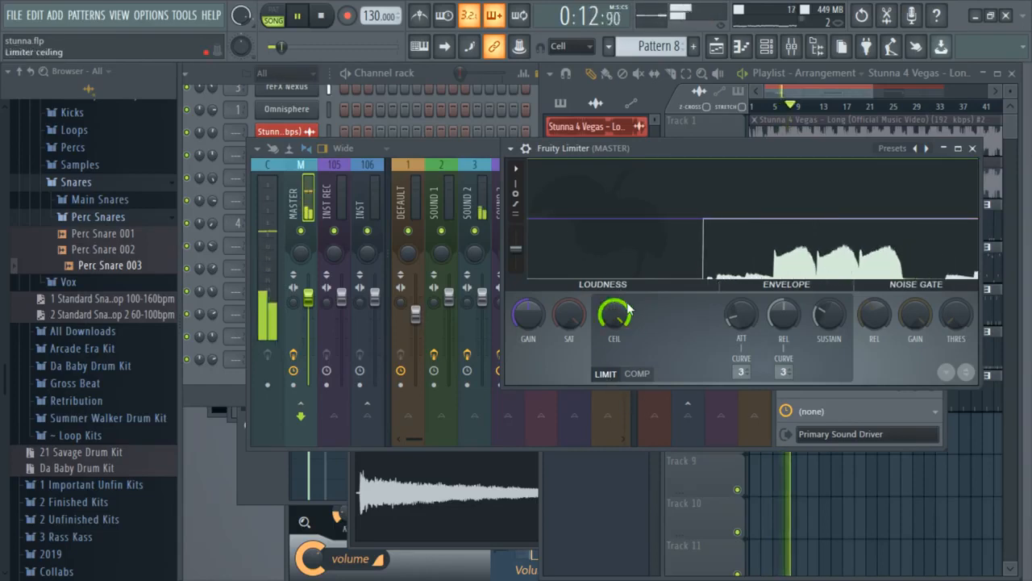
{"action": "scroll", "coordinate": [527, 310], "scroll_direction": "up", "scroll_amount": 4}
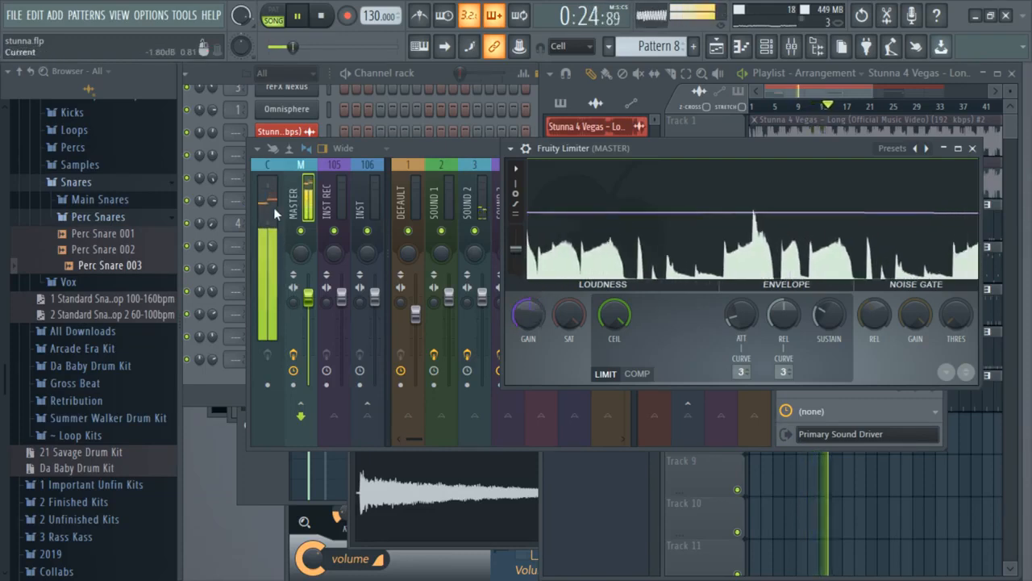
Step: Add a Fruity Soft Clipper to the Master track's second effect slot and move its window clear of the Master meters
{"action": "left_click", "coordinate": [304, 199]}
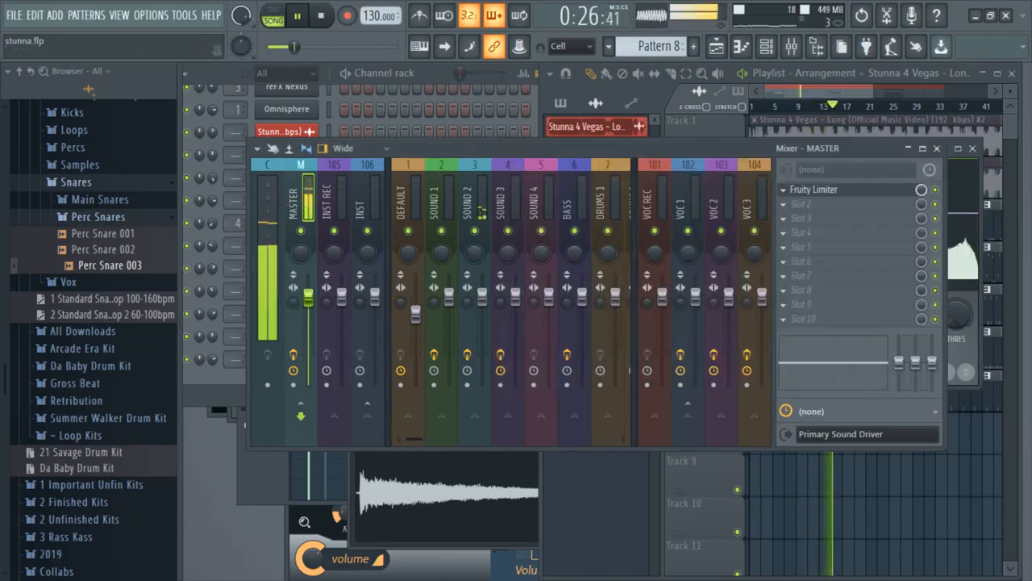
{"action": "left_click", "coordinate": [781, 204]}
{"action": "left_click", "coordinate": [709, 191]}
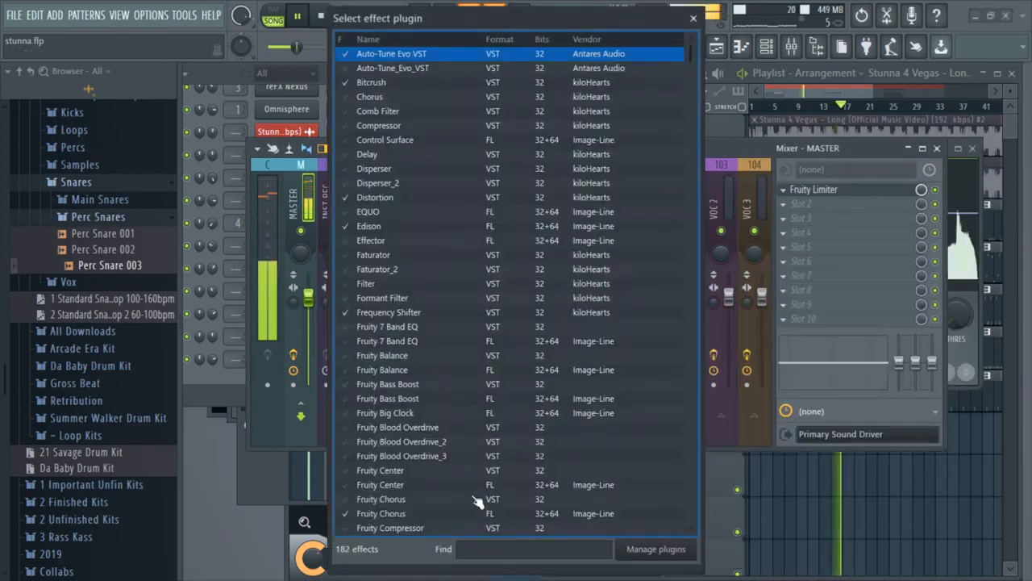
{"action": "type", "text": "s"}
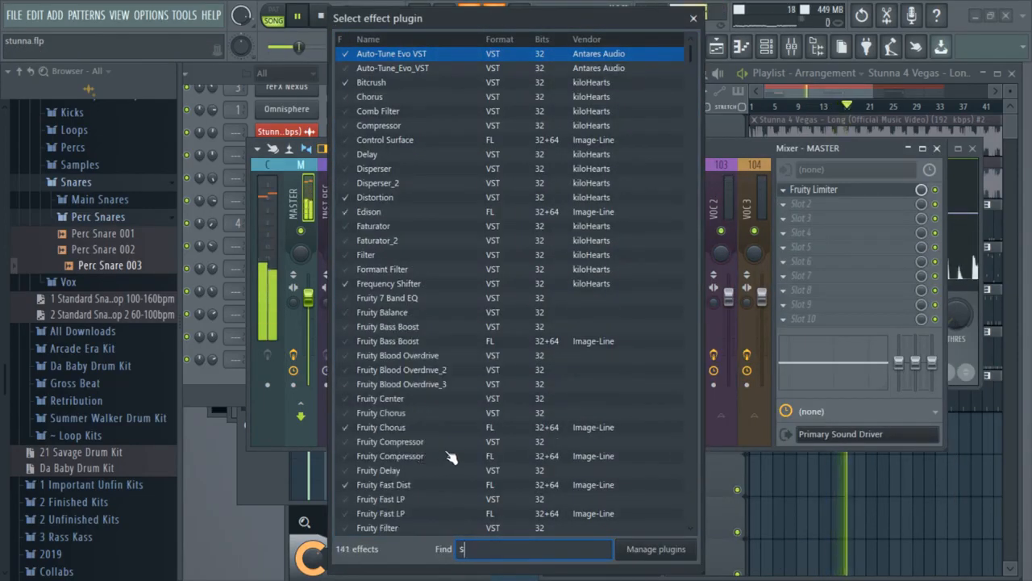
{"action": "type", "text": "of"}
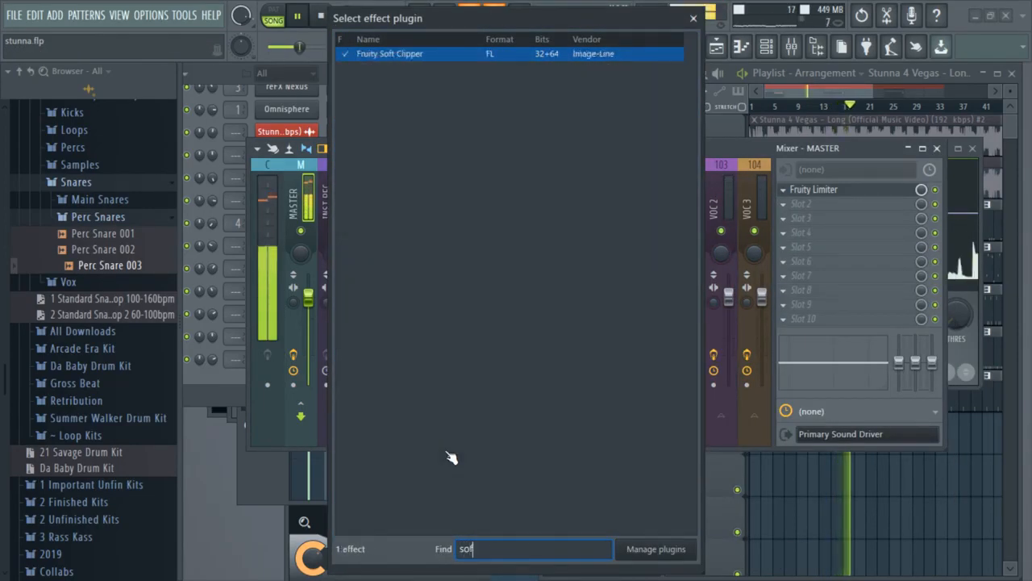
{"action": "double_click", "coordinate": [416, 57]}
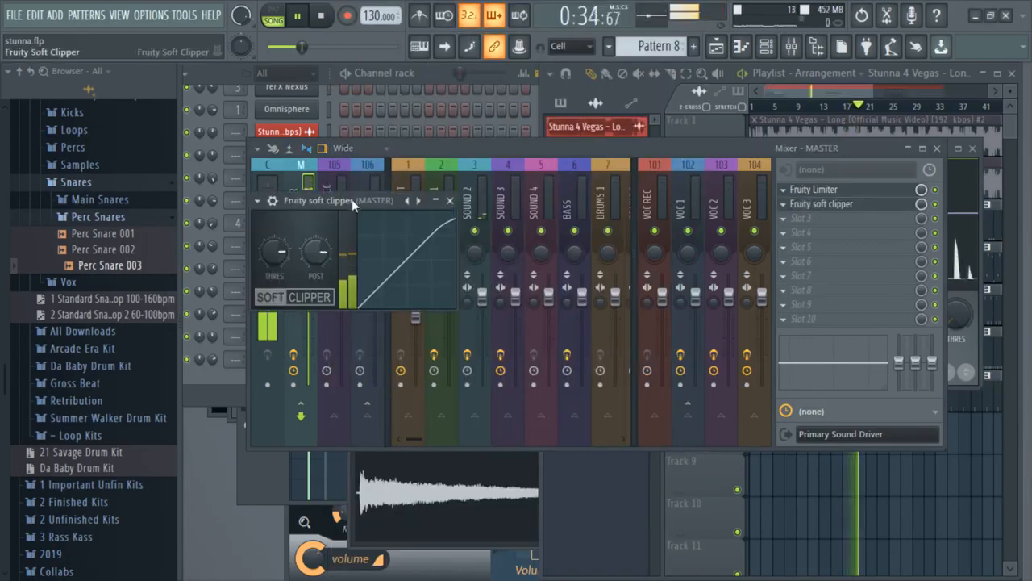
{"action": "left_click_drag", "start_coordinate": [352, 199], "coordinate": [477, 180]}
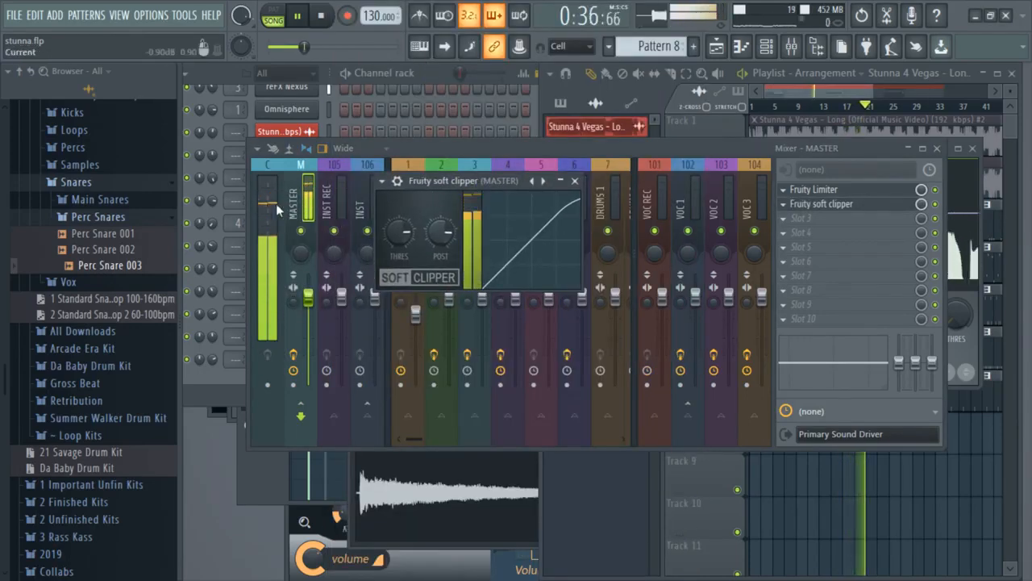
Step: Save the project and zoom the playlist out to show the full-length arrangement
{"action": "left_click", "coordinate": [411, 73]}
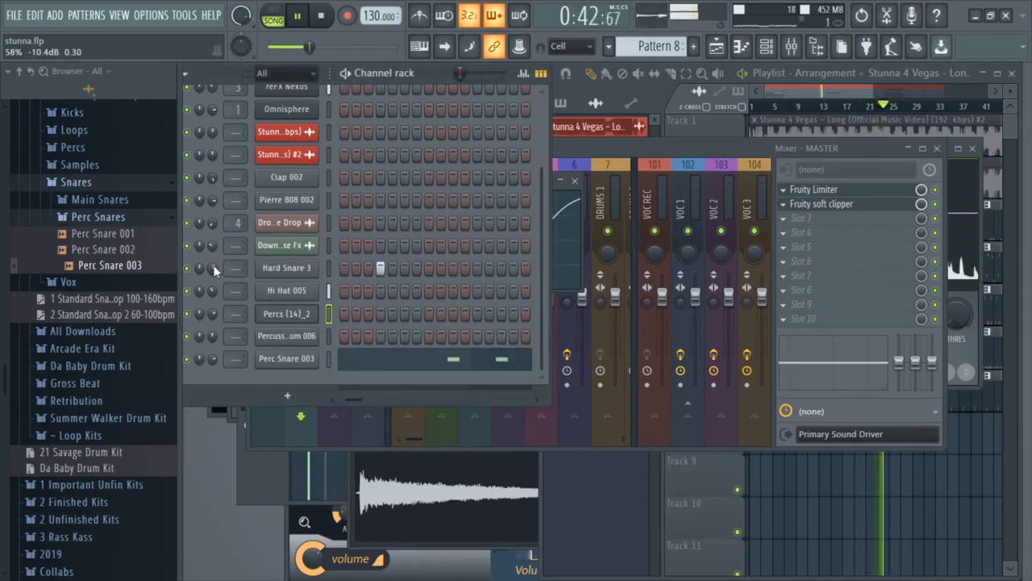
{"action": "left_click", "coordinate": [585, 148]}
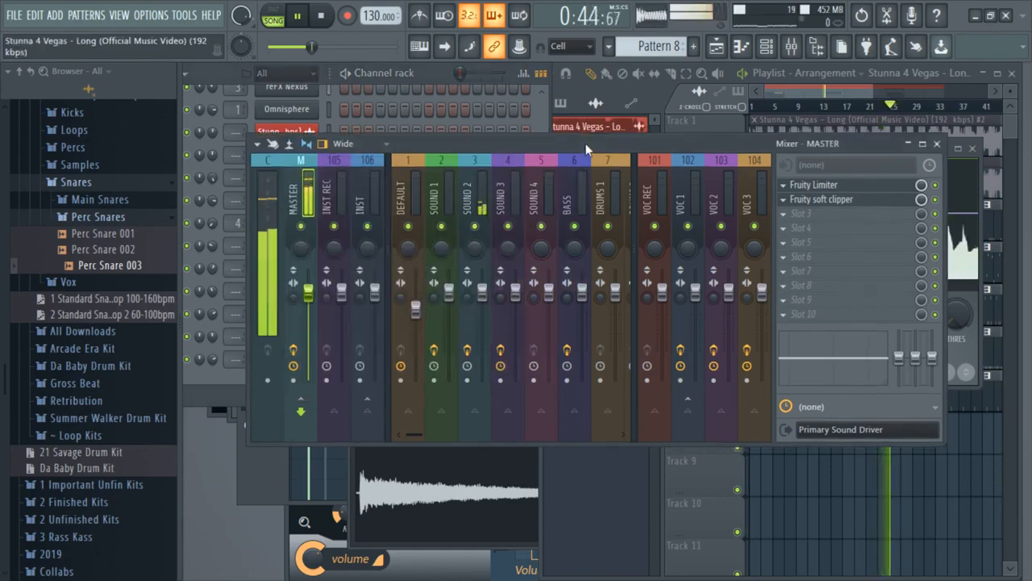
{"action": "key", "text": "ctrl+s"}
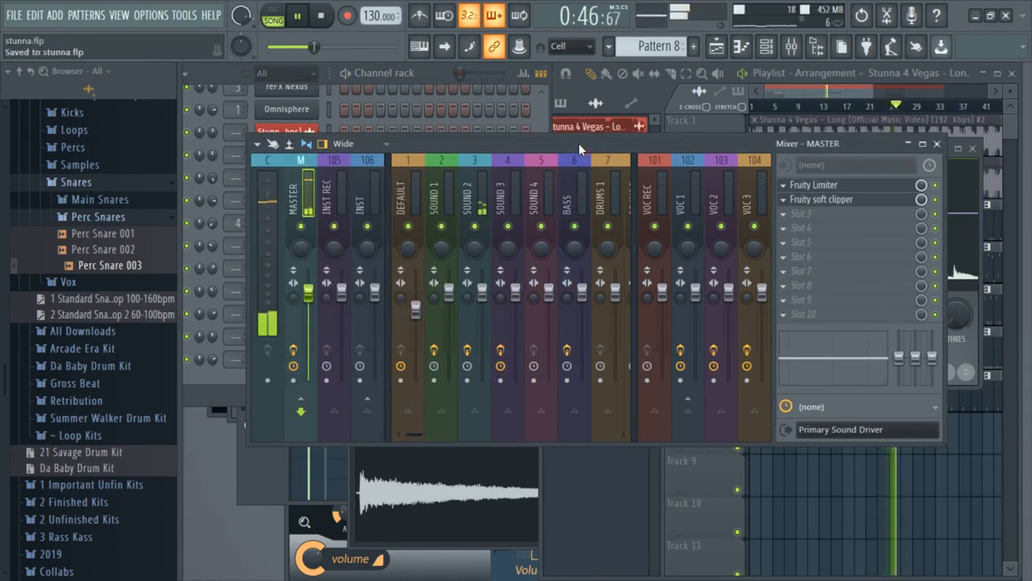
{"action": "left_click", "coordinate": [928, 90]}
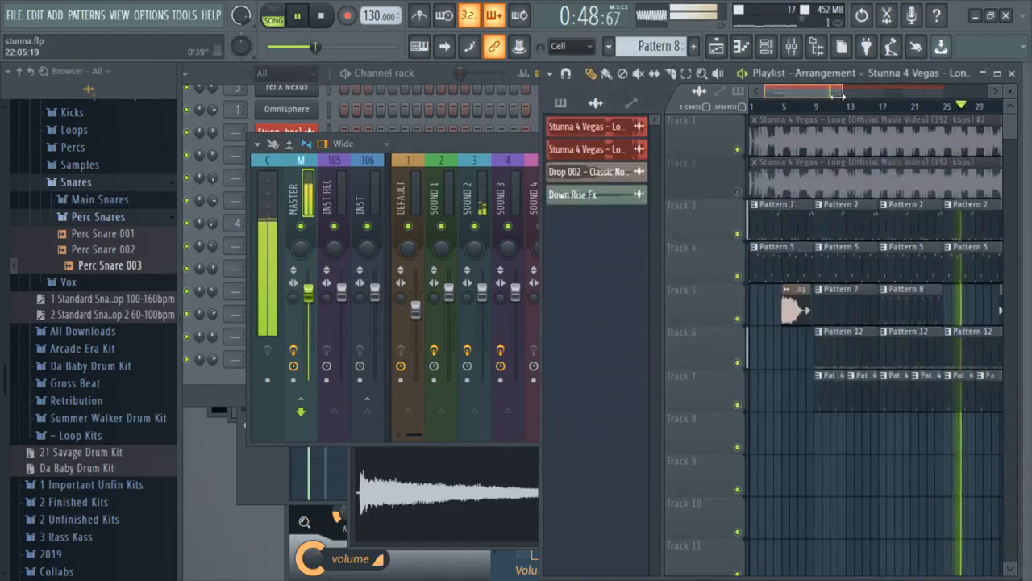
{"action": "left_click_drag", "start_coordinate": [929, 90], "coordinate": [940, 90]}
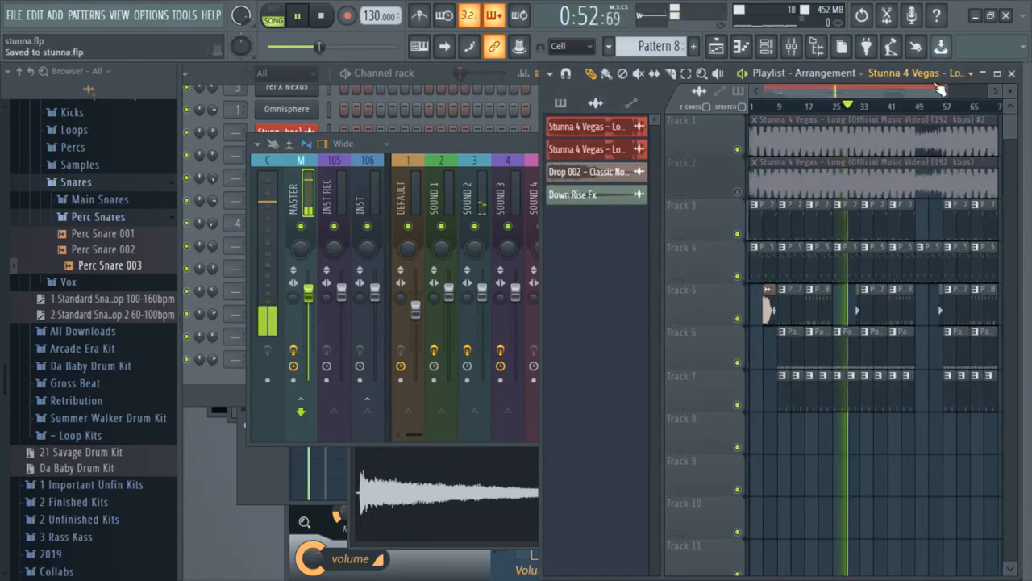
Step: Collapse the expanded Snares folders and look through the sound folders of the 21 Savage Drum Kit
{"action": "left_click", "coordinate": [69, 224]}
{"action": "left_click", "coordinate": [76, 181]}
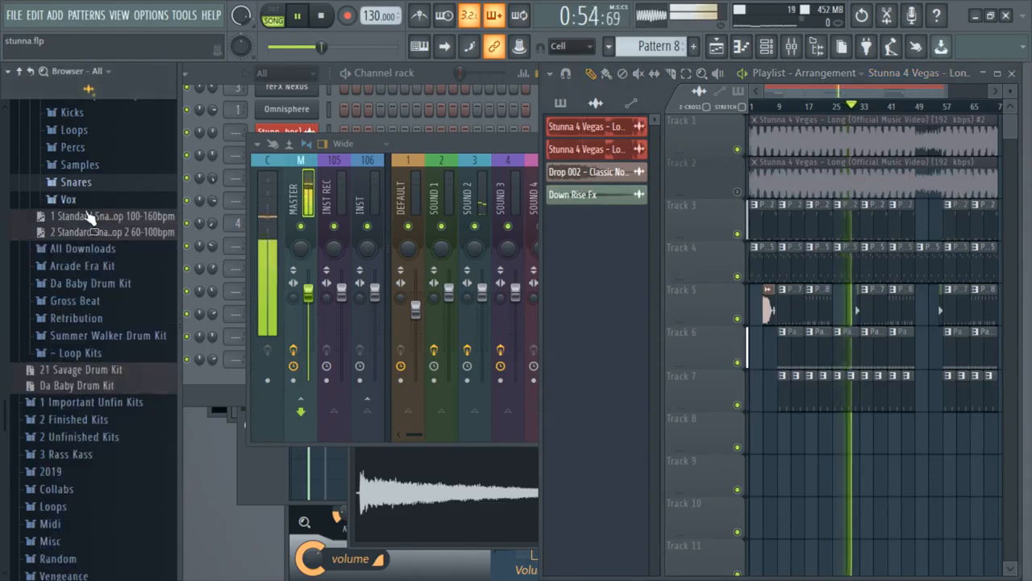
{"action": "scroll", "coordinate": [81, 323], "scroll_direction": "up", "scroll_amount": 6}
{"action": "left_click", "coordinate": [81, 328]}
{"action": "left_click", "coordinate": [80, 328]}
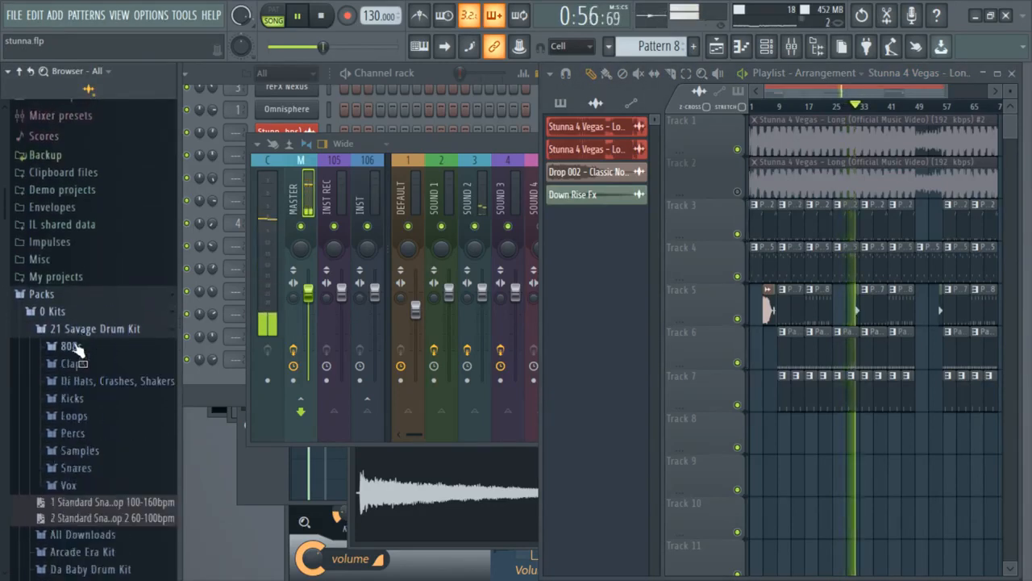
{"action": "scroll", "coordinate": [73, 342], "scroll_direction": "down", "scroll_amount": 1}
{"action": "scroll", "coordinate": [72, 343], "scroll_direction": "down", "scroll_amount": 4}
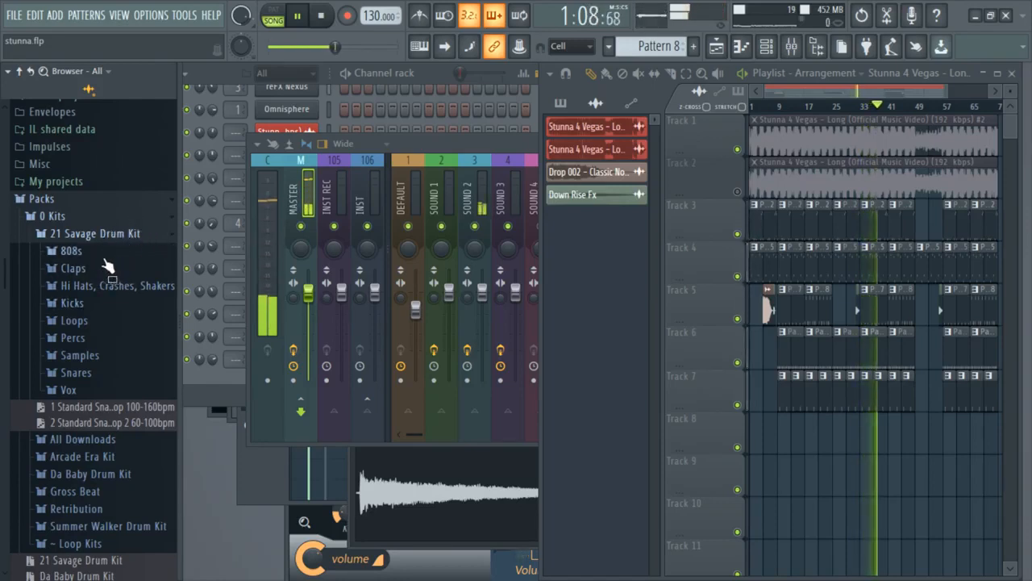
{"action": "left_click", "coordinate": [83, 252]}
{"action": "left_click", "coordinate": [87, 253]}
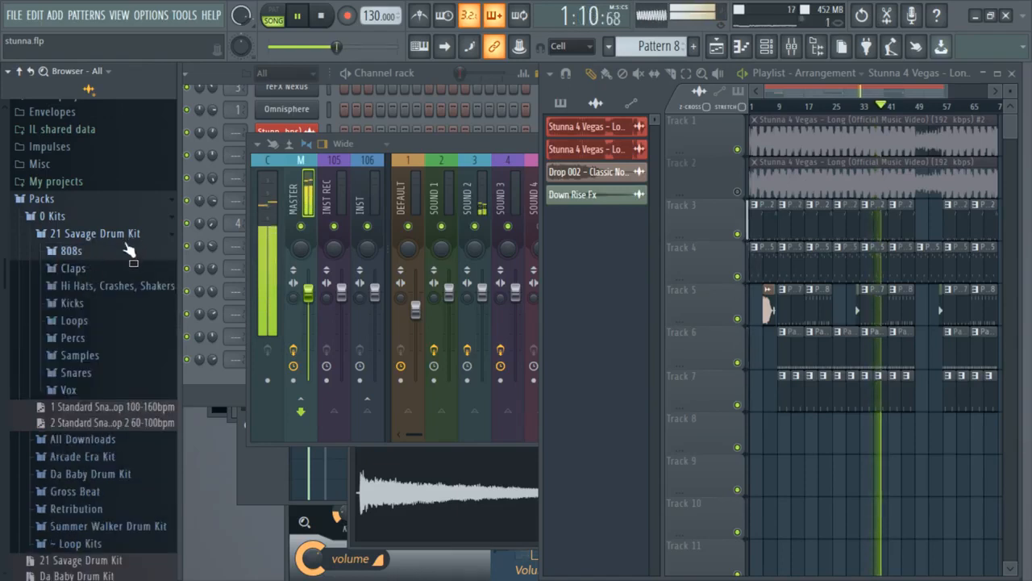
{"action": "scroll", "coordinate": [92, 208], "scroll_direction": "down", "scroll_amount": 5}
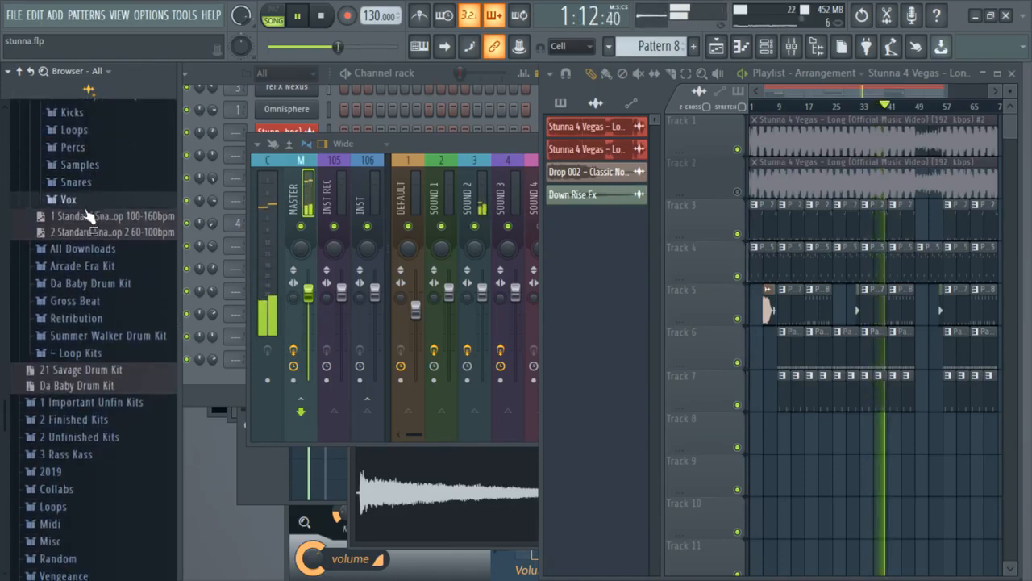
{"action": "scroll", "coordinate": [96, 464], "scroll_direction": "up", "scroll_amount": 6}
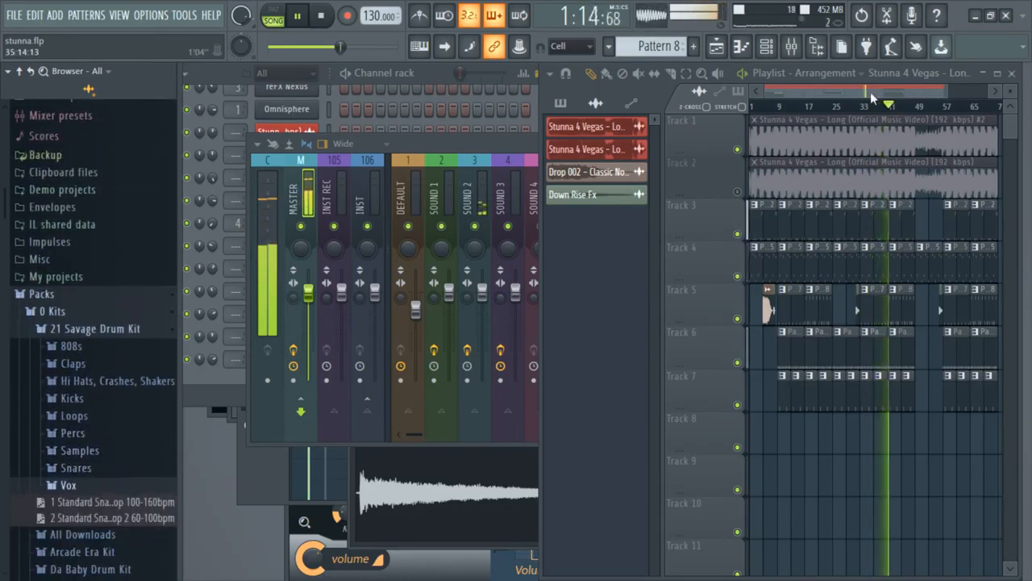